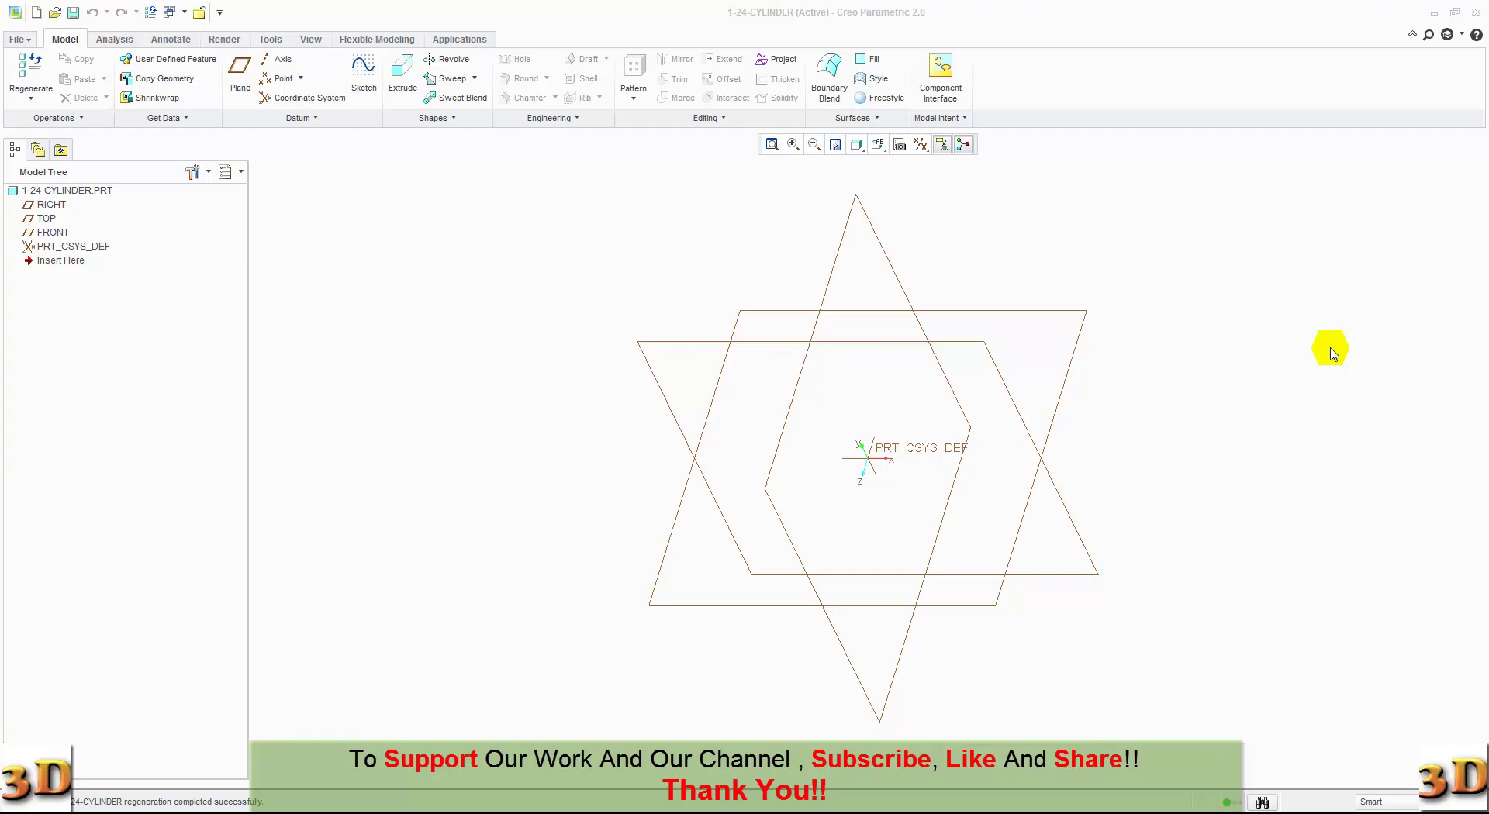
# Start an extrusion on the TOP plane and draw a corner rectangle around the origin, viewed flat.
pyautogui.click(405, 86)
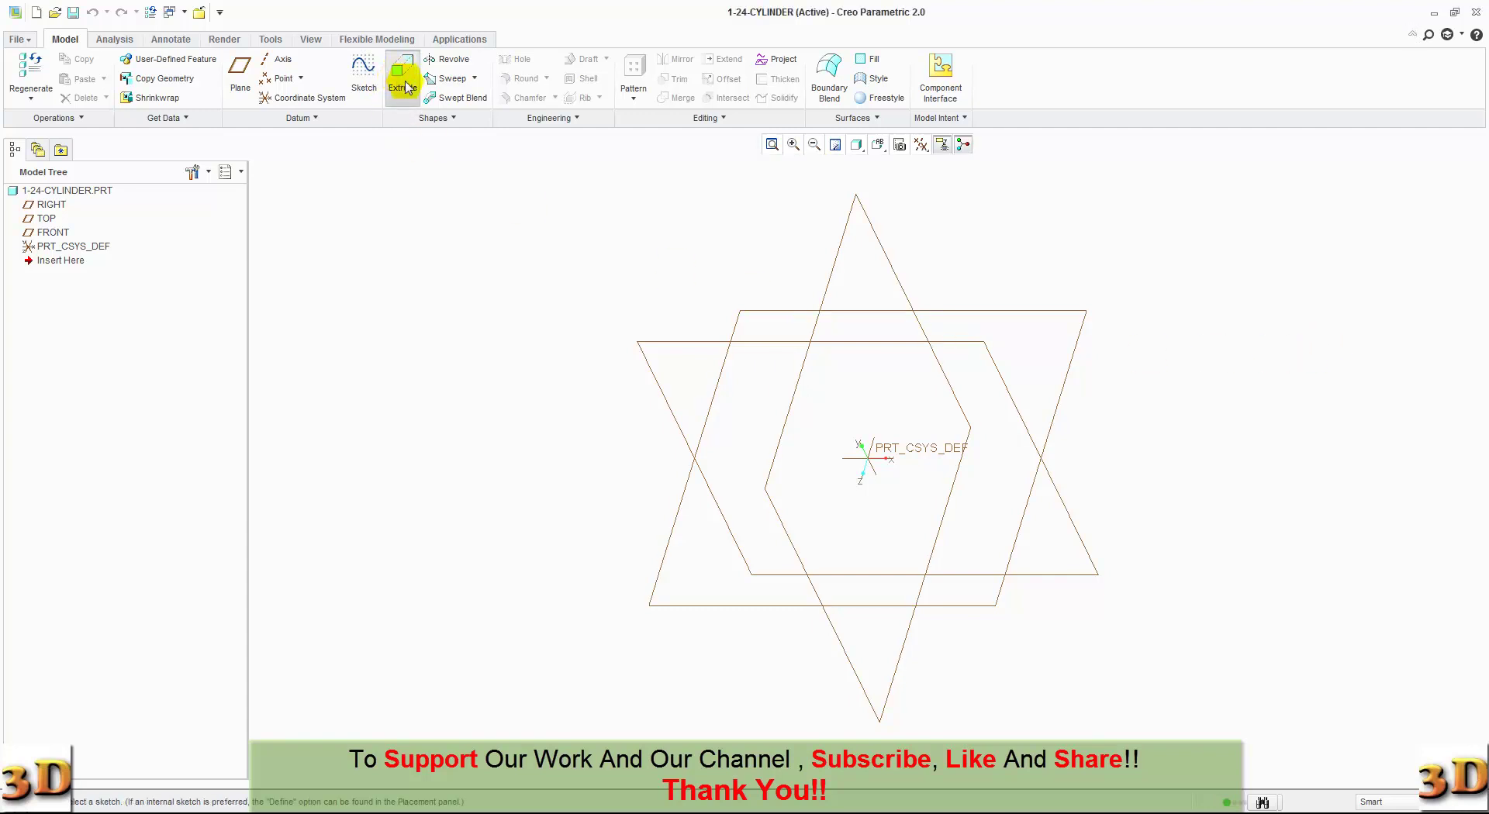
pyautogui.click(673, 603)
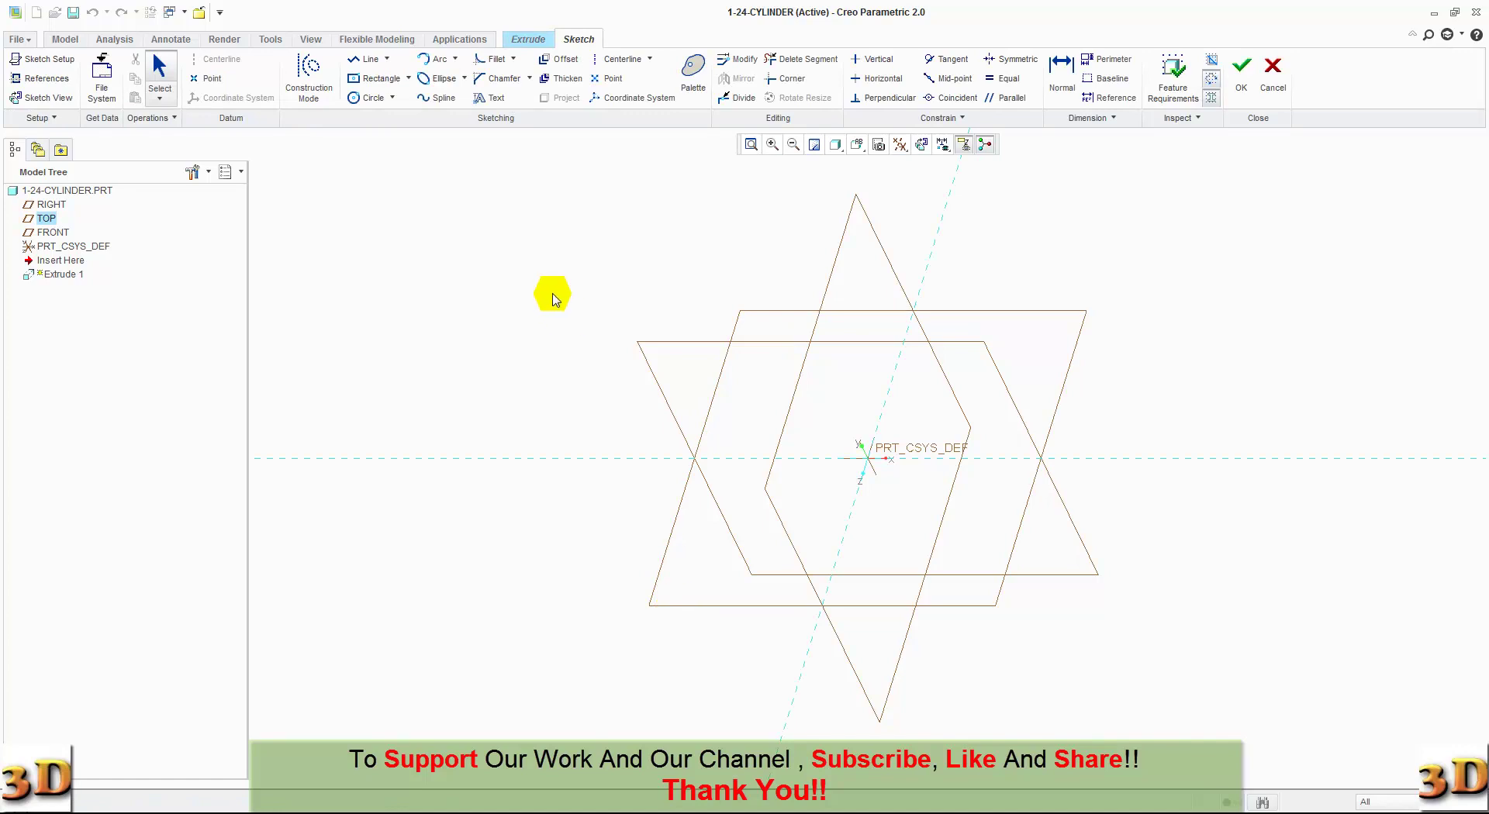
pyautogui.click(408, 79)
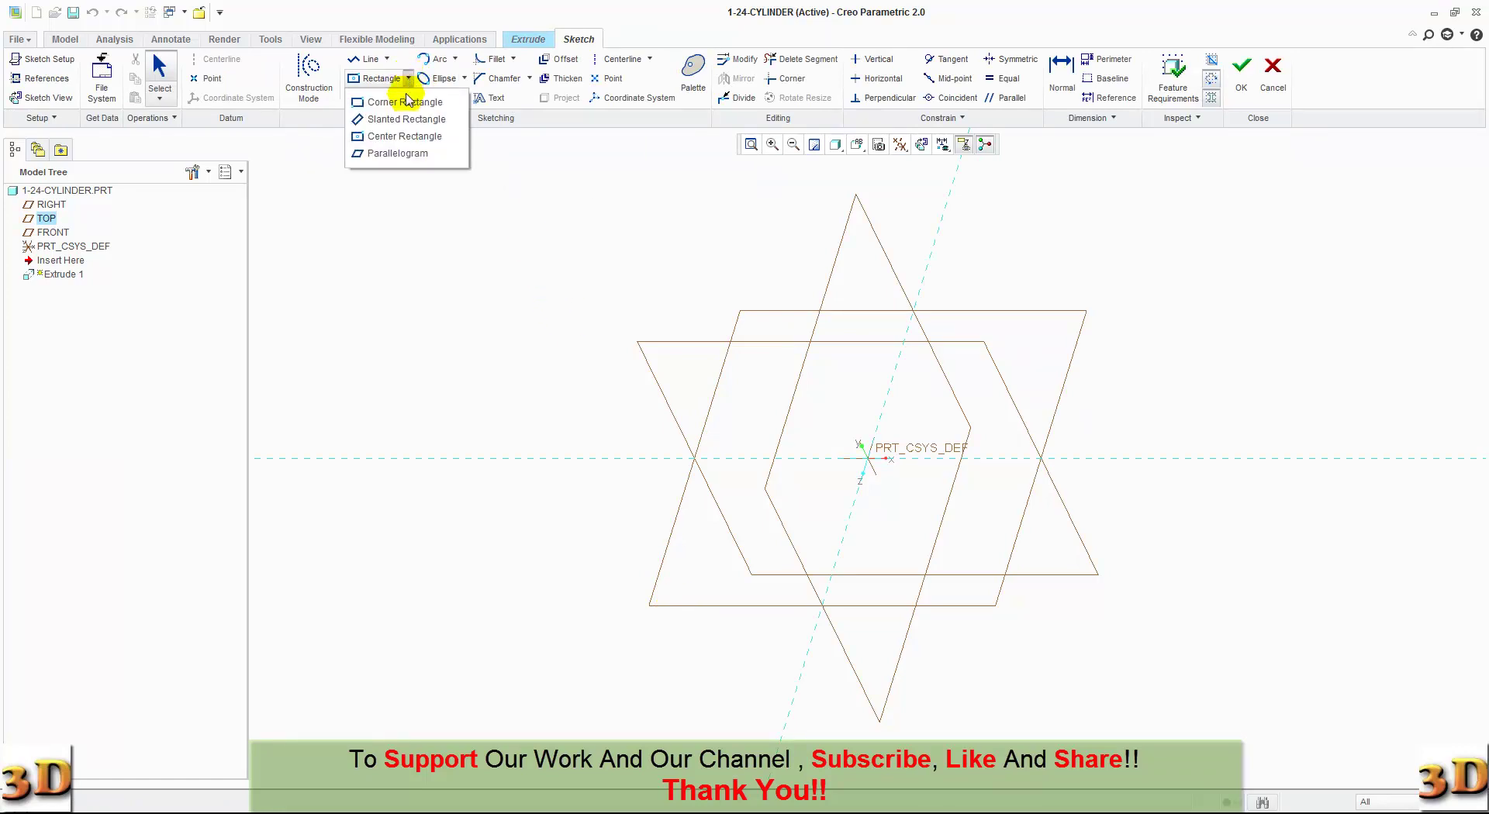
pyautogui.click(388, 99)
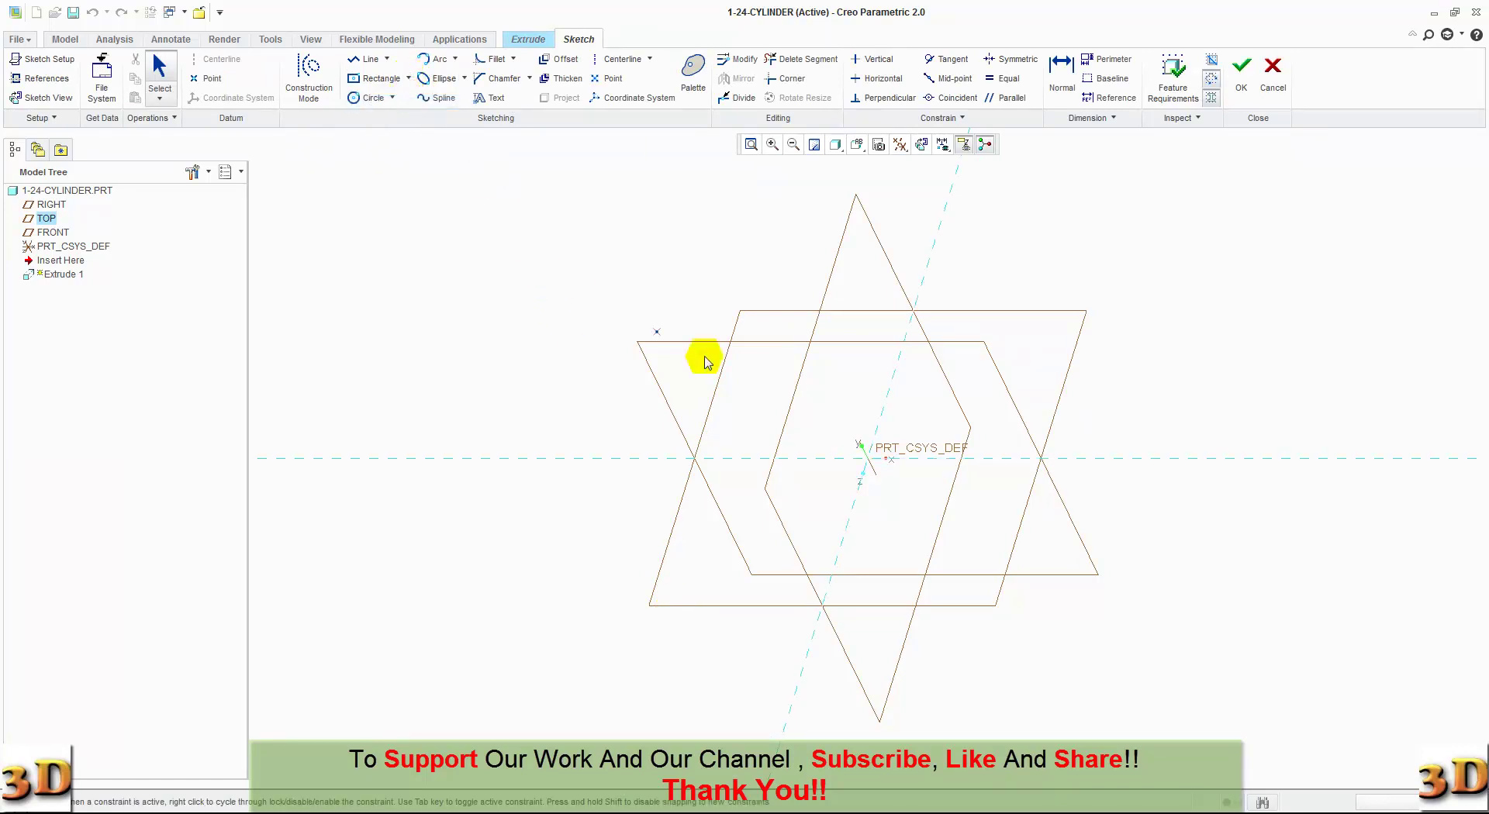
pyautogui.click(820, 386)
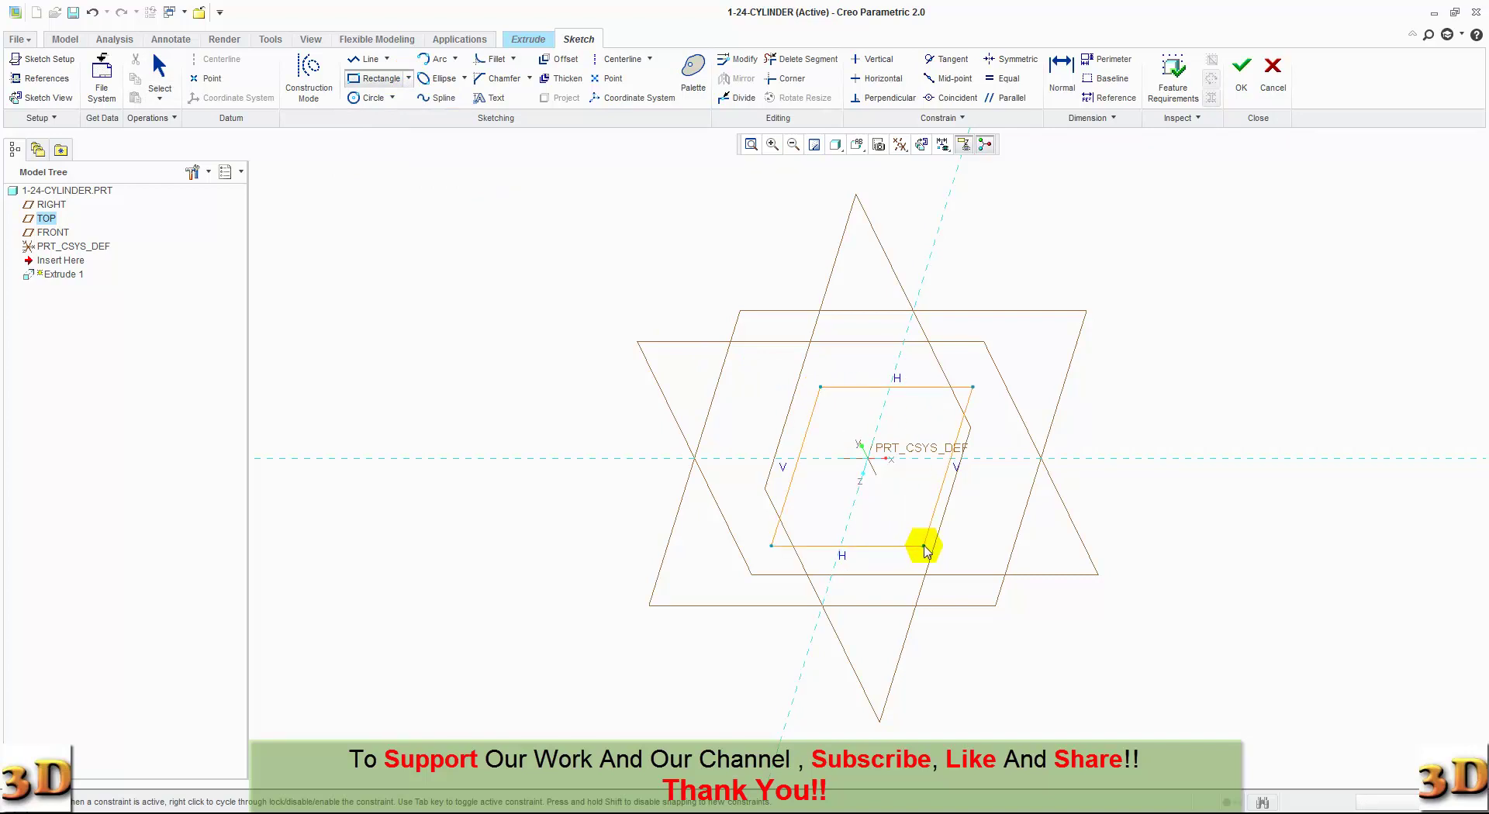
pyautogui.click(923, 546)
pyautogui.middleClick(923, 577)
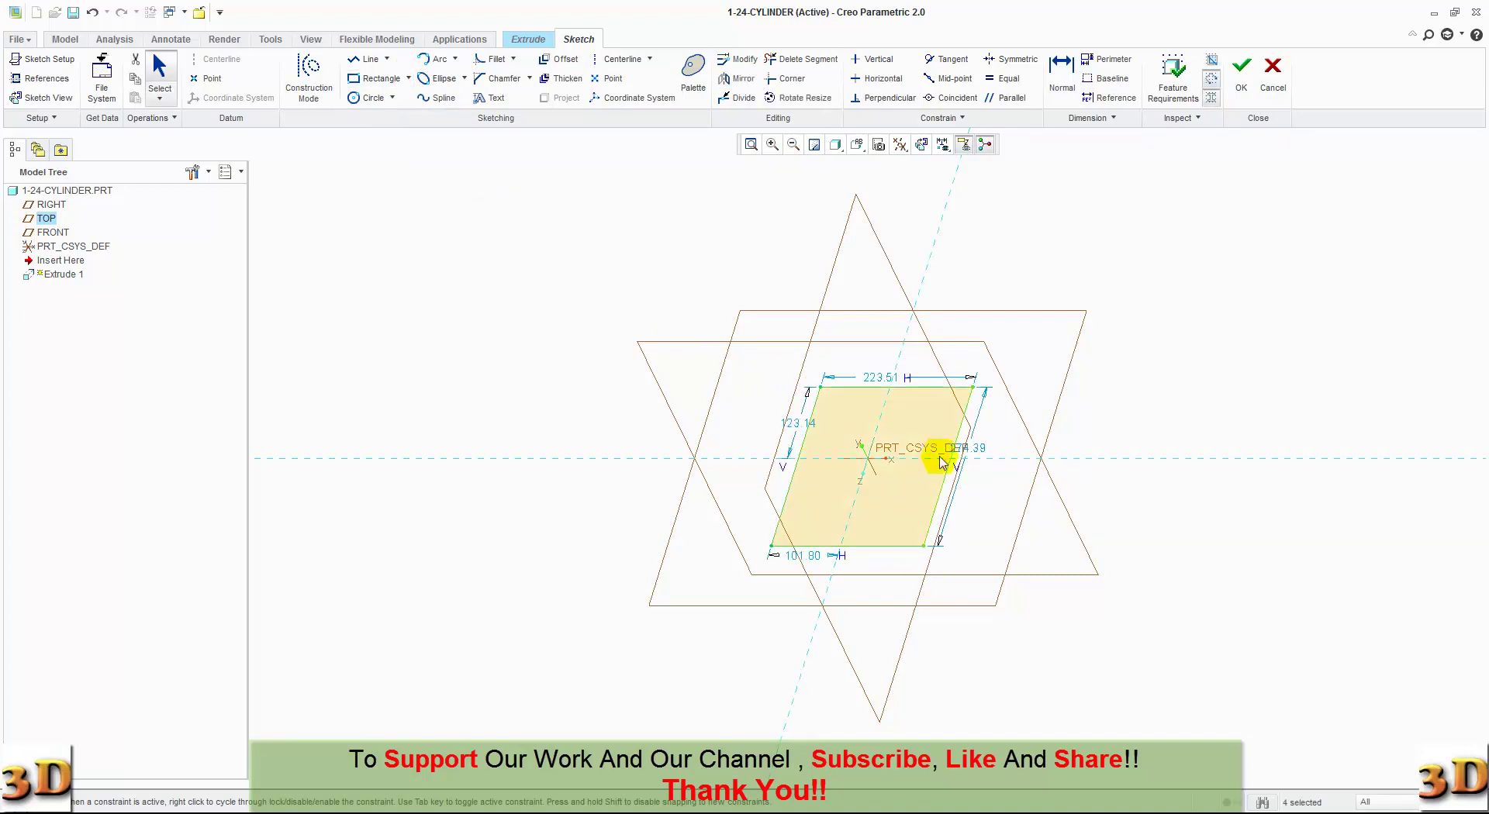
pyautogui.click(920, 145)
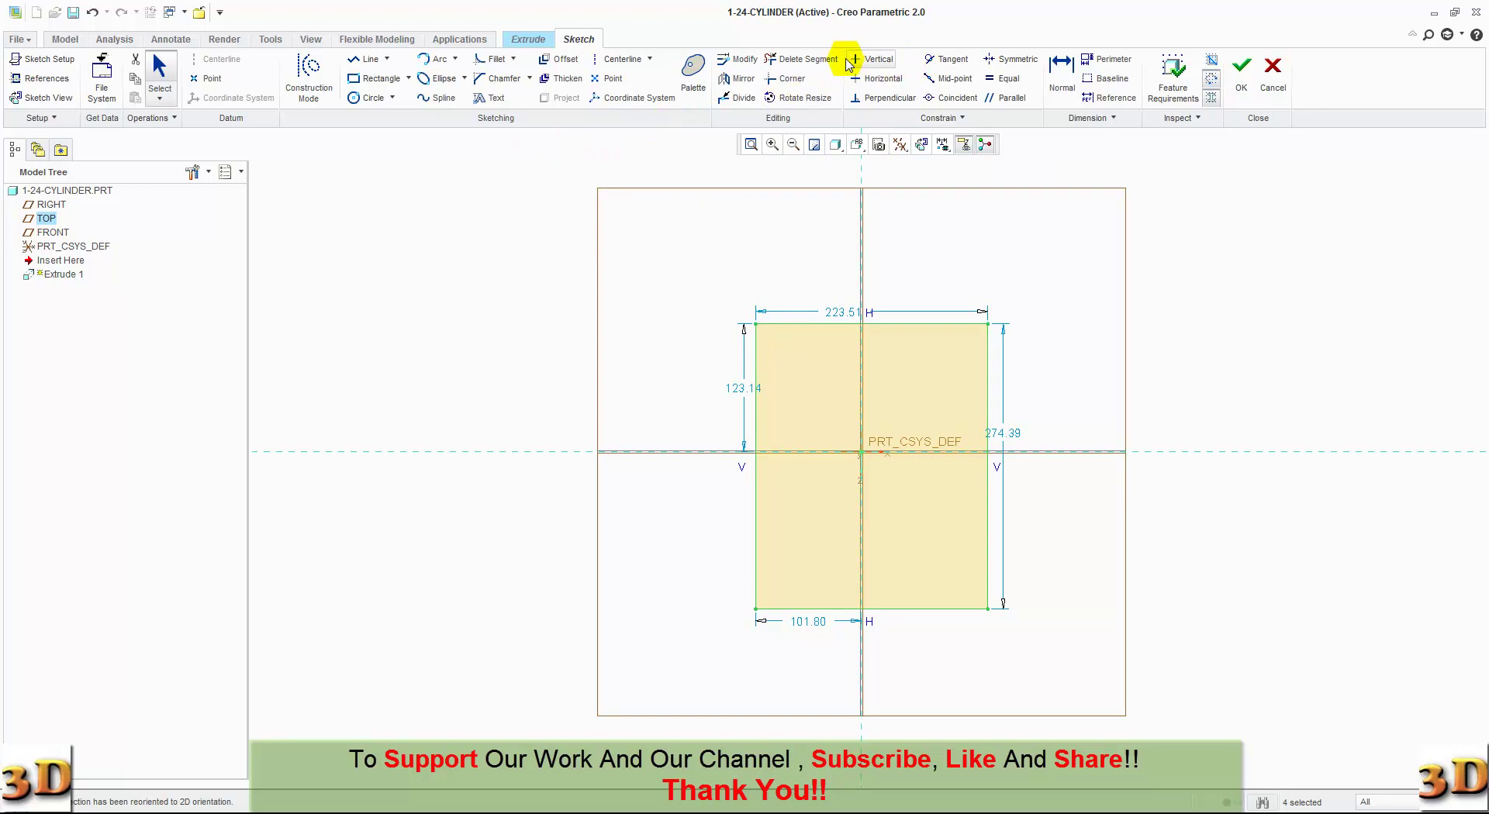
# Draw a horizontal centerline along the axis through the origin.
pyautogui.click(625, 56)
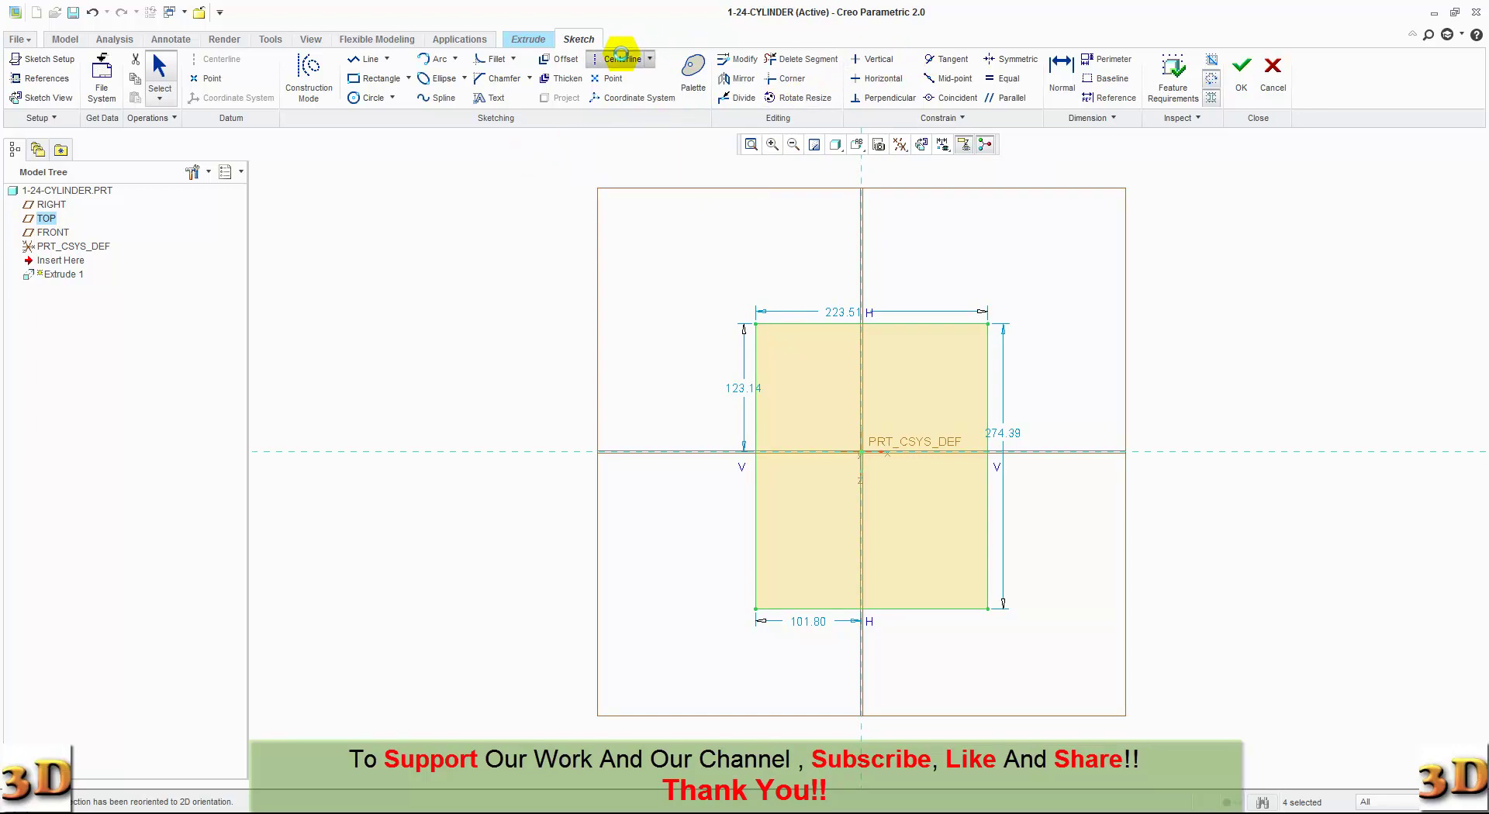
pyautogui.click(698, 450)
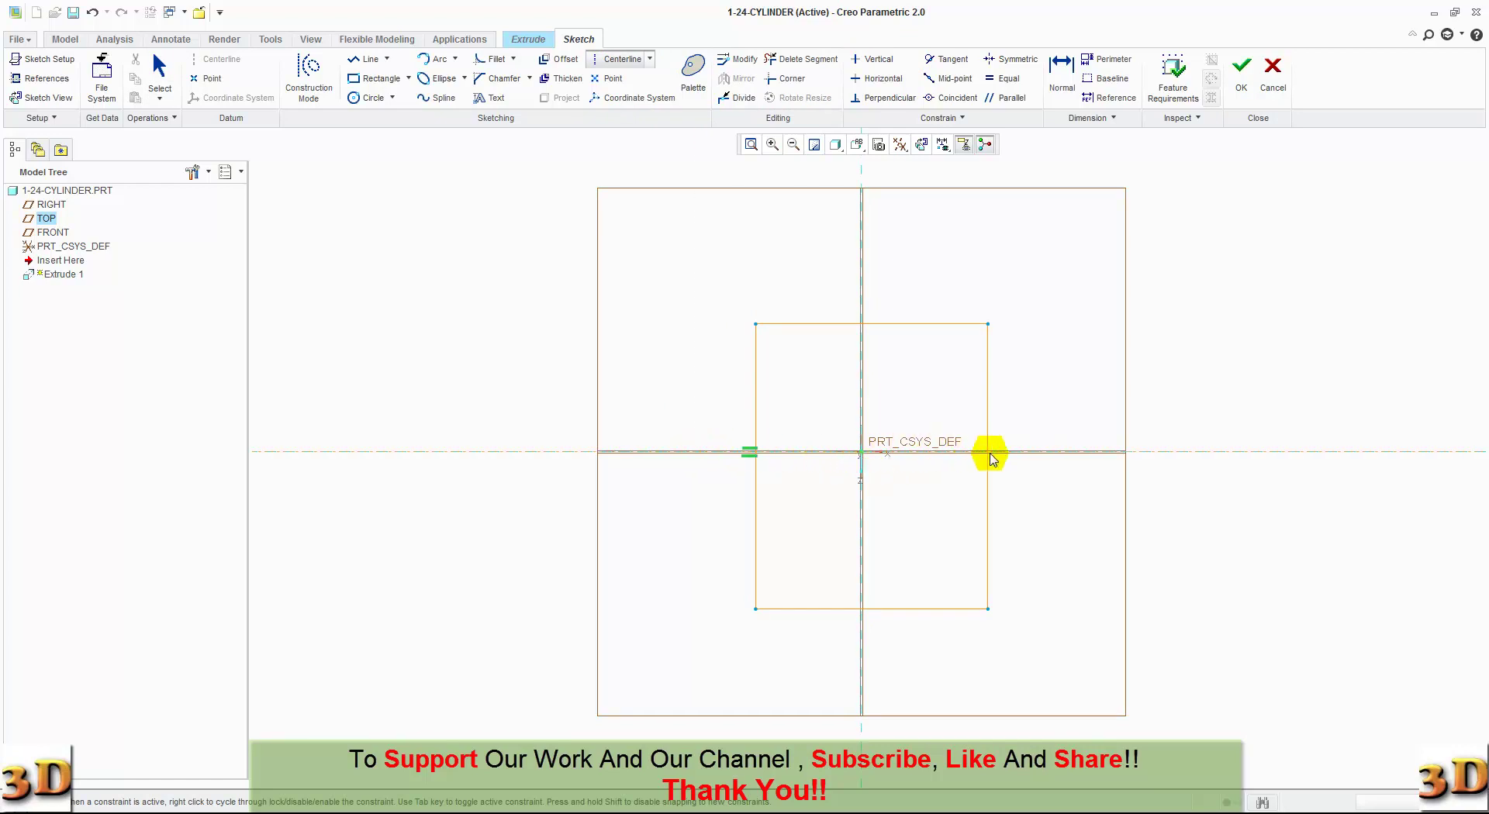
pyautogui.click(1036, 459)
pyautogui.middleClick(1034, 457)
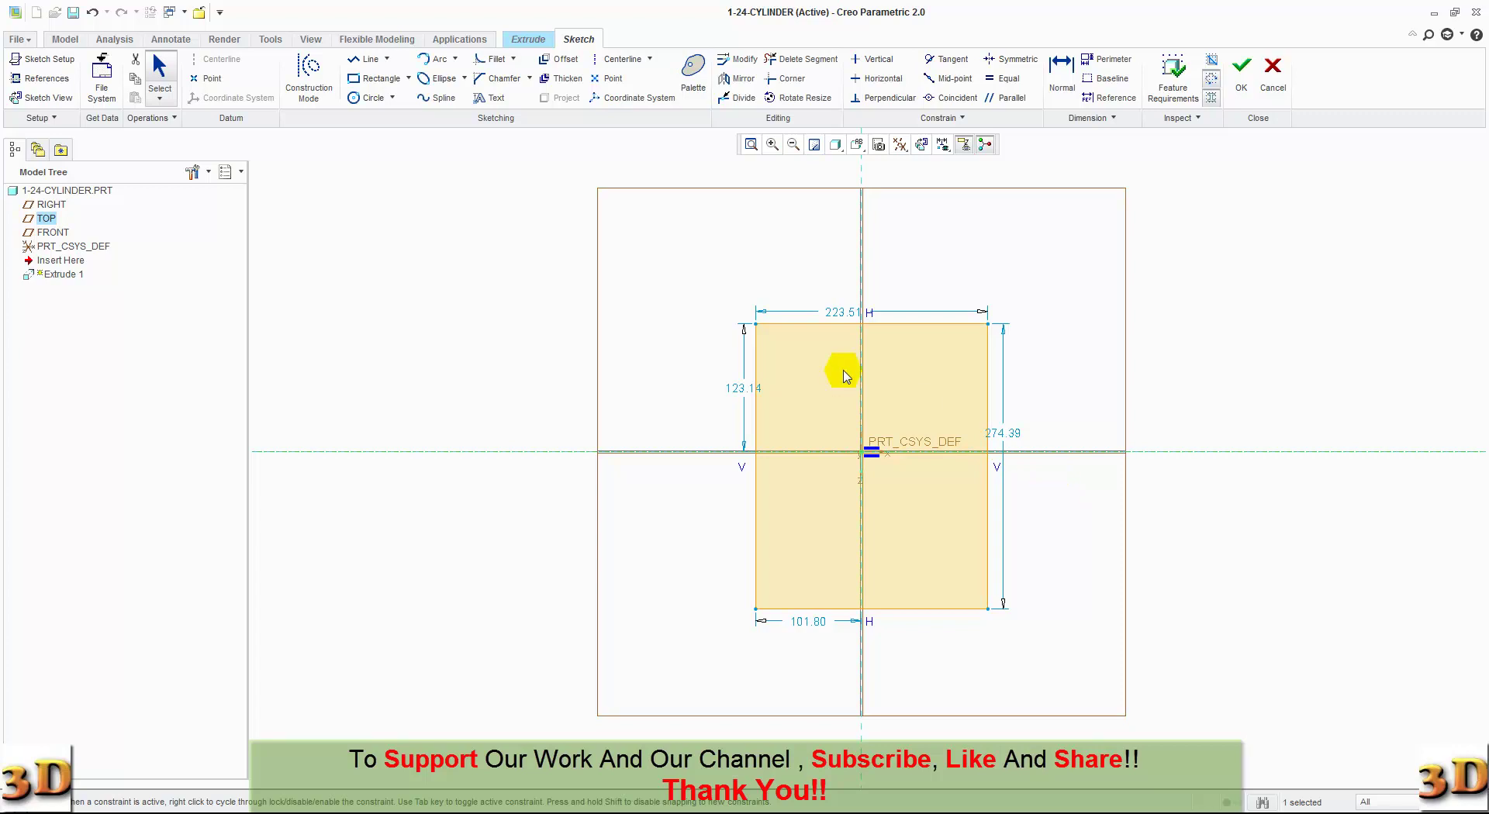
# Make the rectangle's top-left and bottom-left corners symmetric about the horizontal centerline.
pyautogui.click(1011, 59)
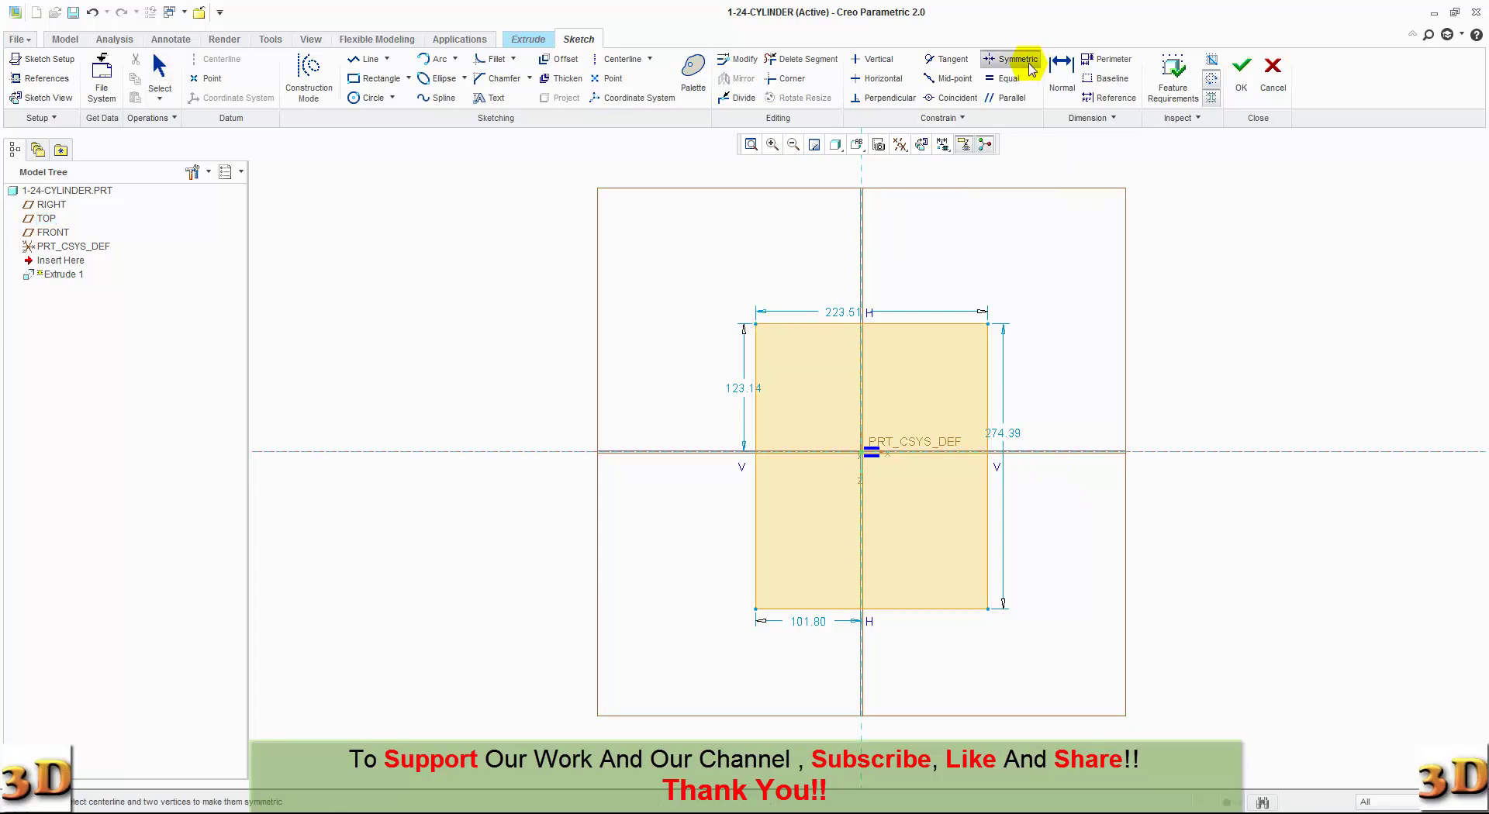
pyautogui.click(756, 325)
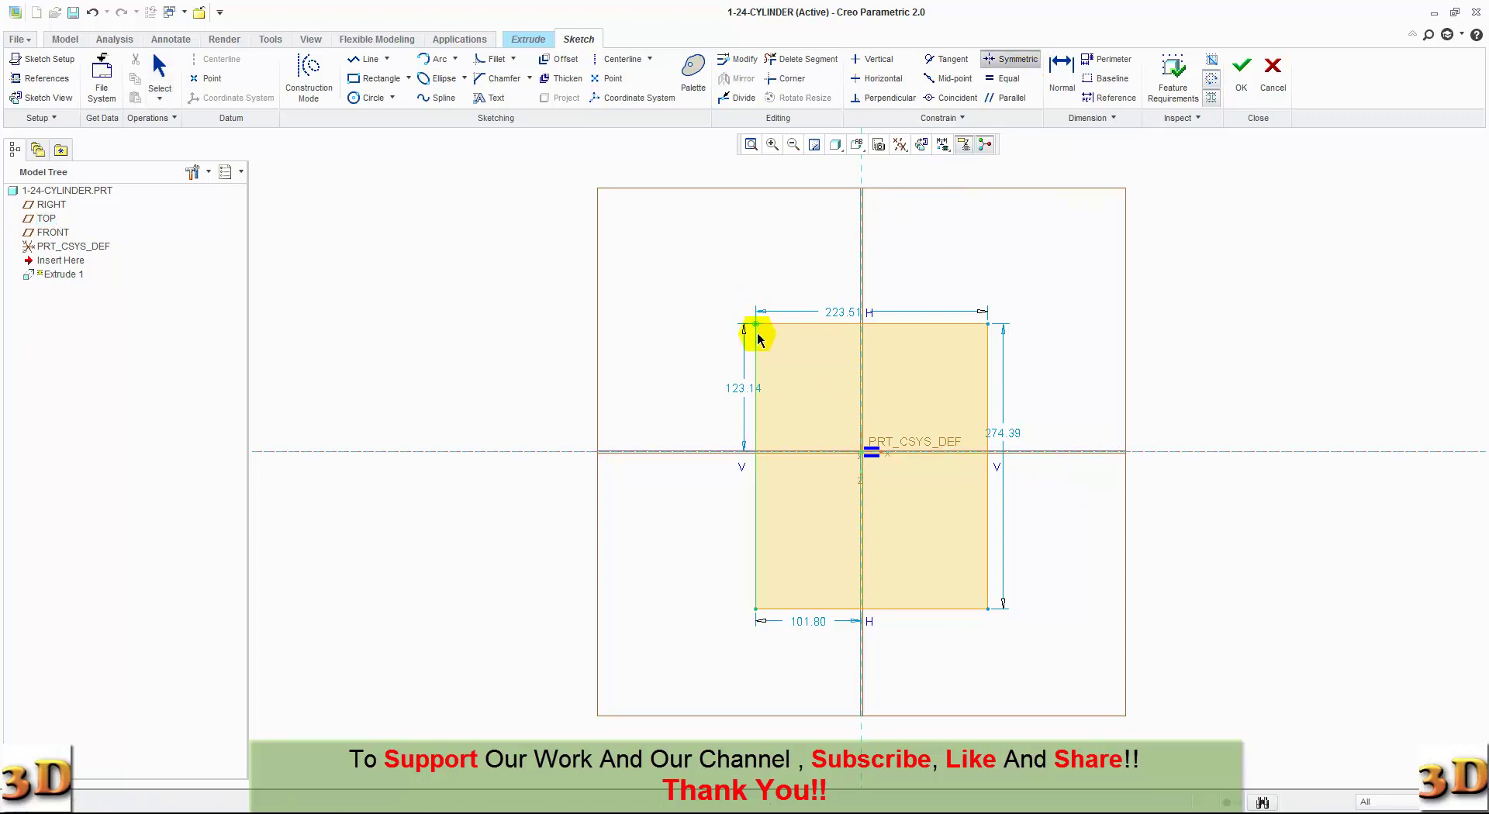
pyautogui.click(755, 613)
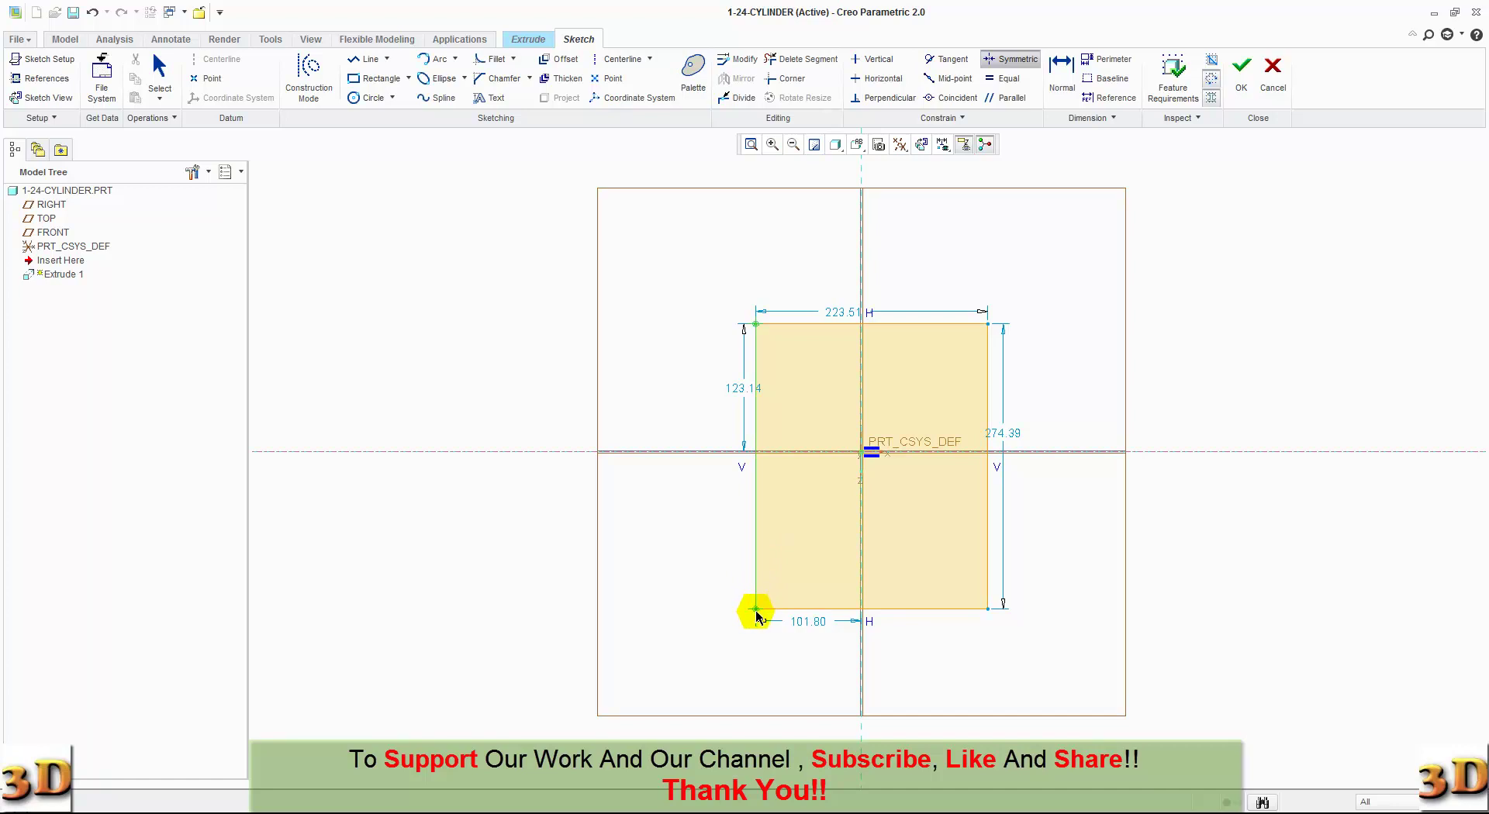
pyautogui.click(694, 455)
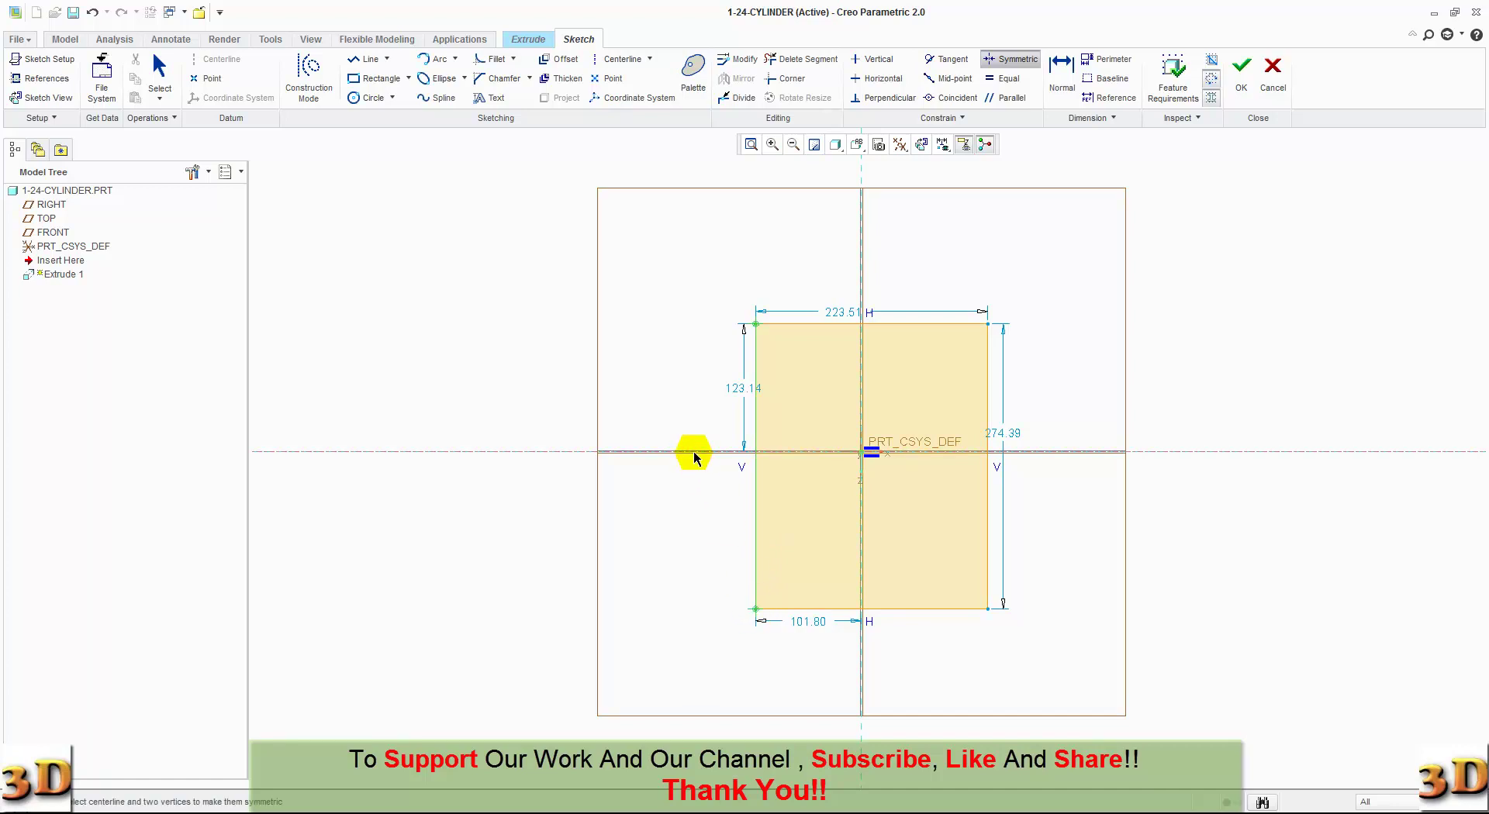
pyautogui.middleClick(688, 535)
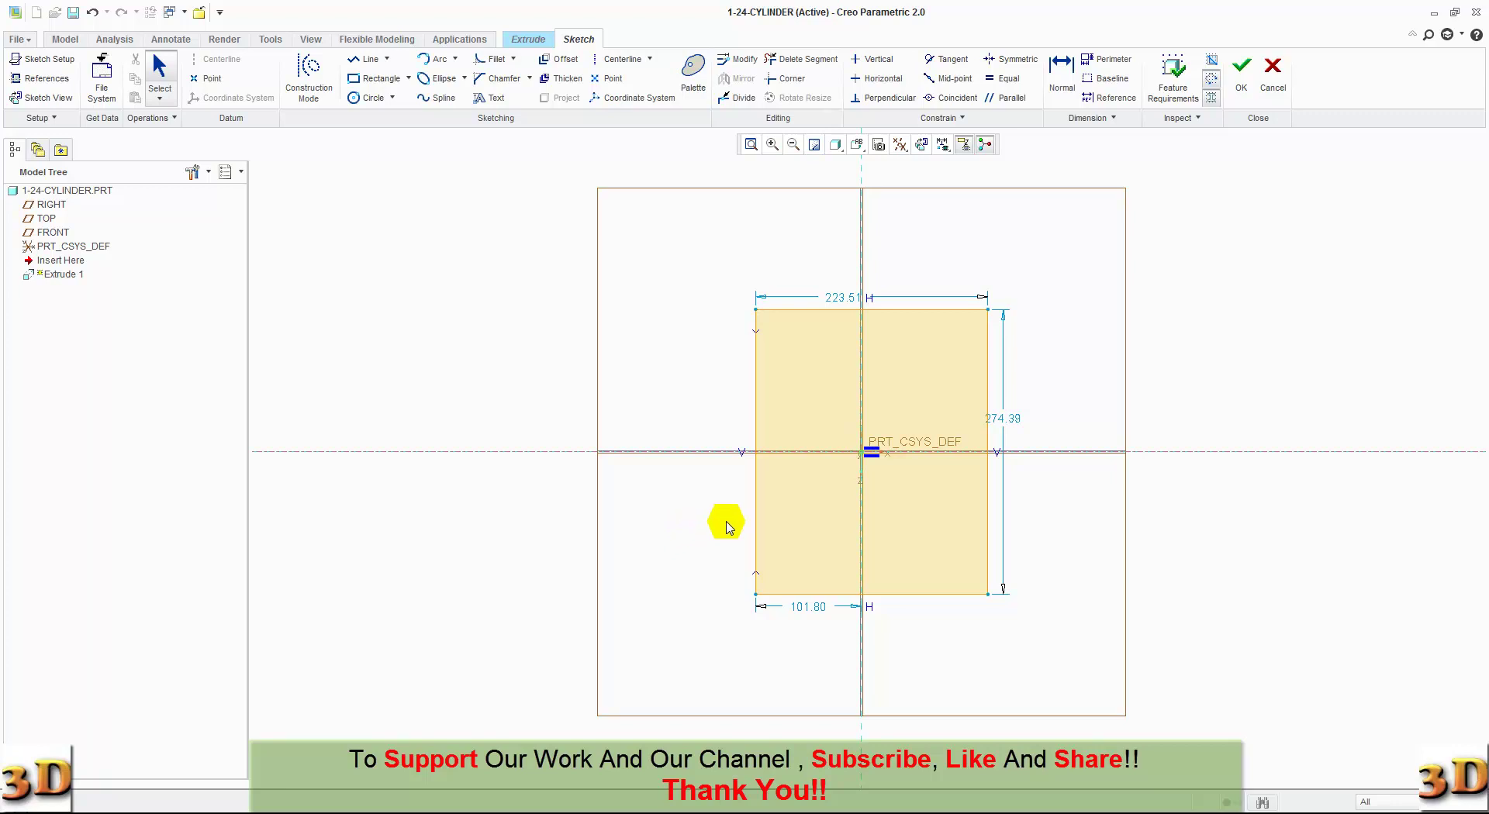
# Change the rectangle's height to 77, width to 64 and left-edge offset to 27.
pyautogui.doubleClick(1013, 415)
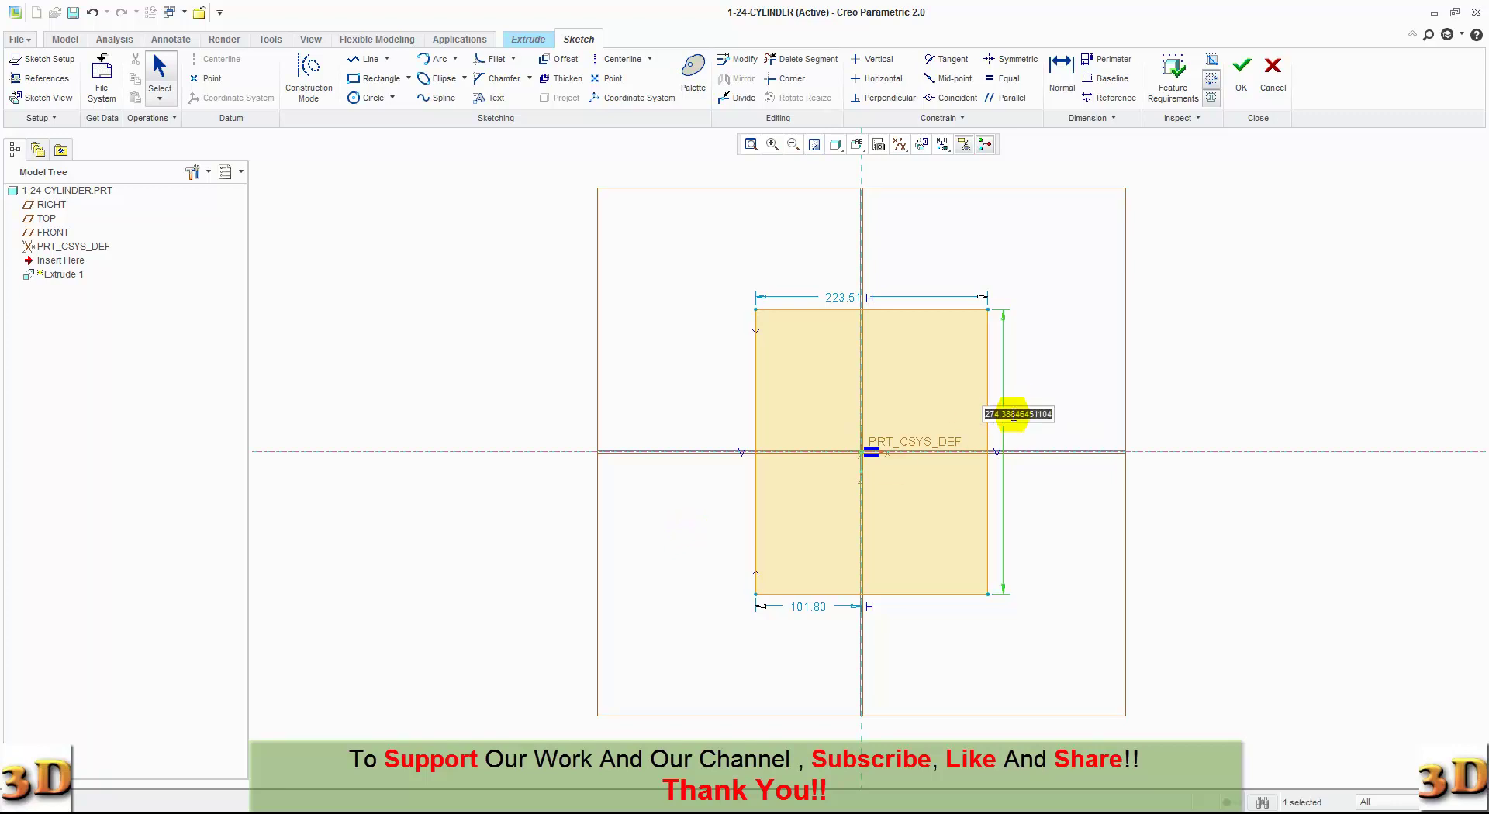
pyautogui.write('77')
pyautogui.press('Return')
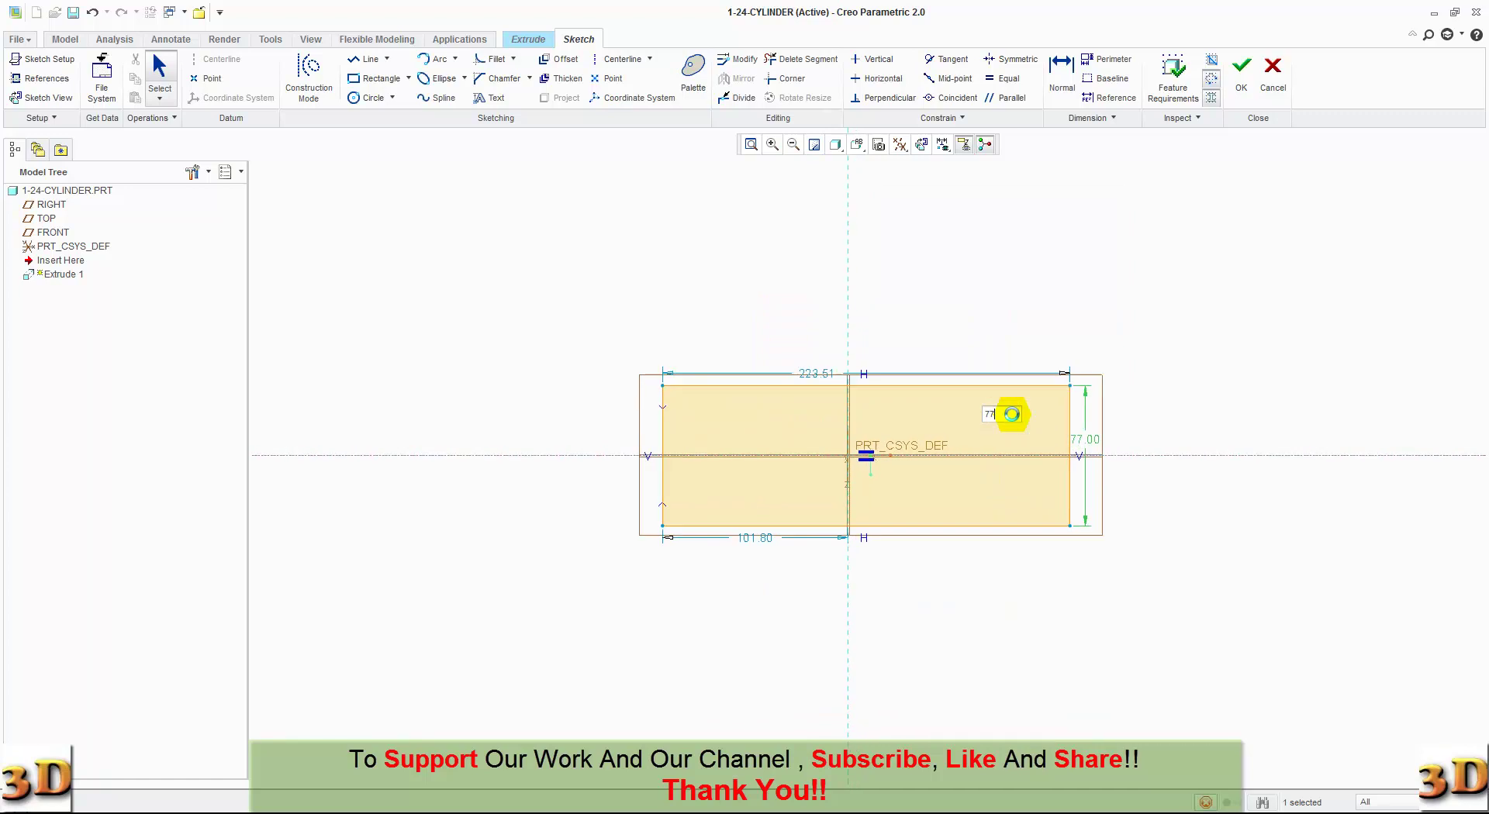
pyautogui.doubleClick(790, 353)
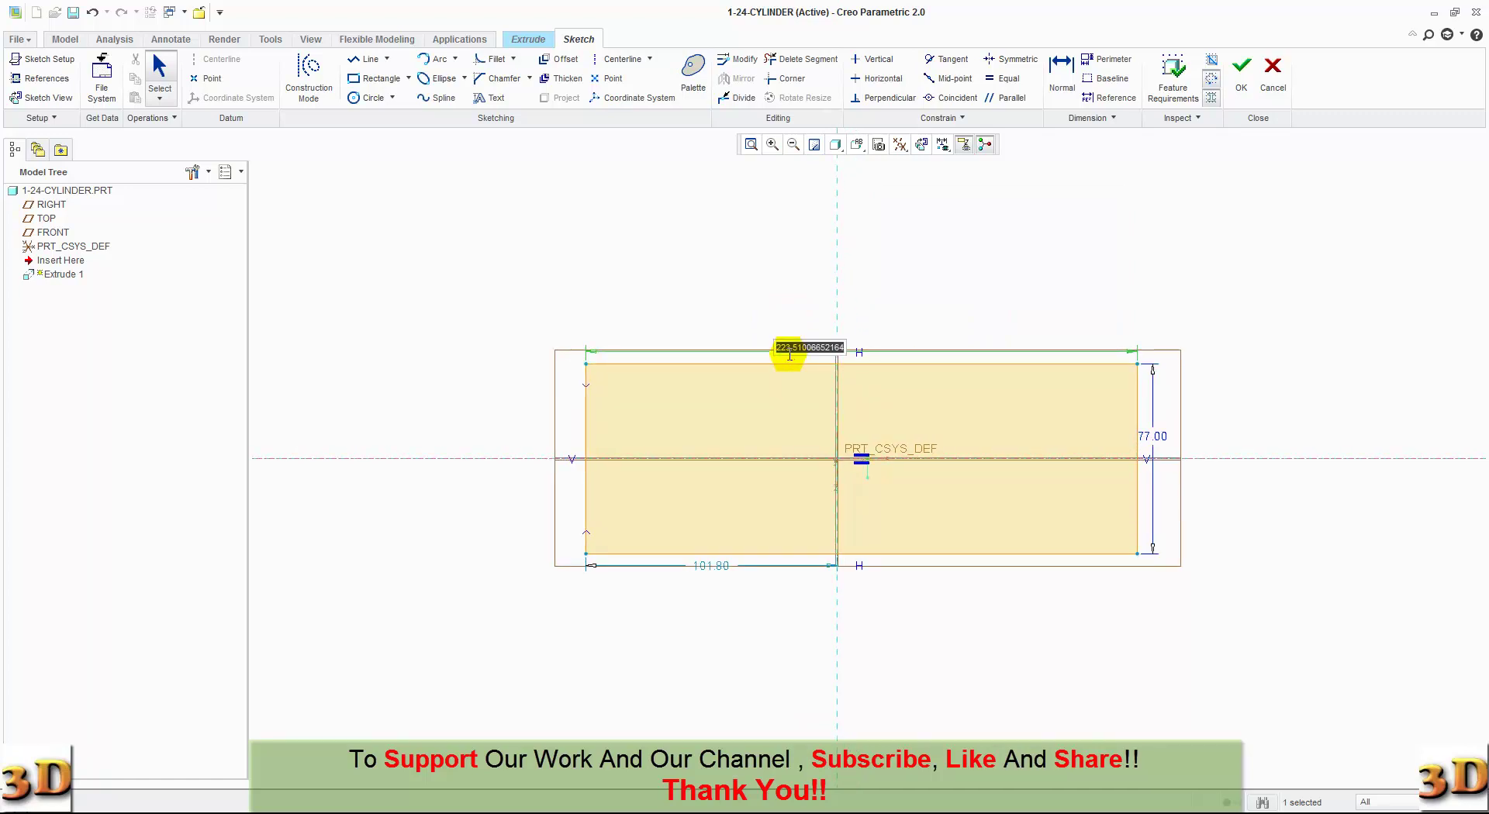
pyautogui.write('64')
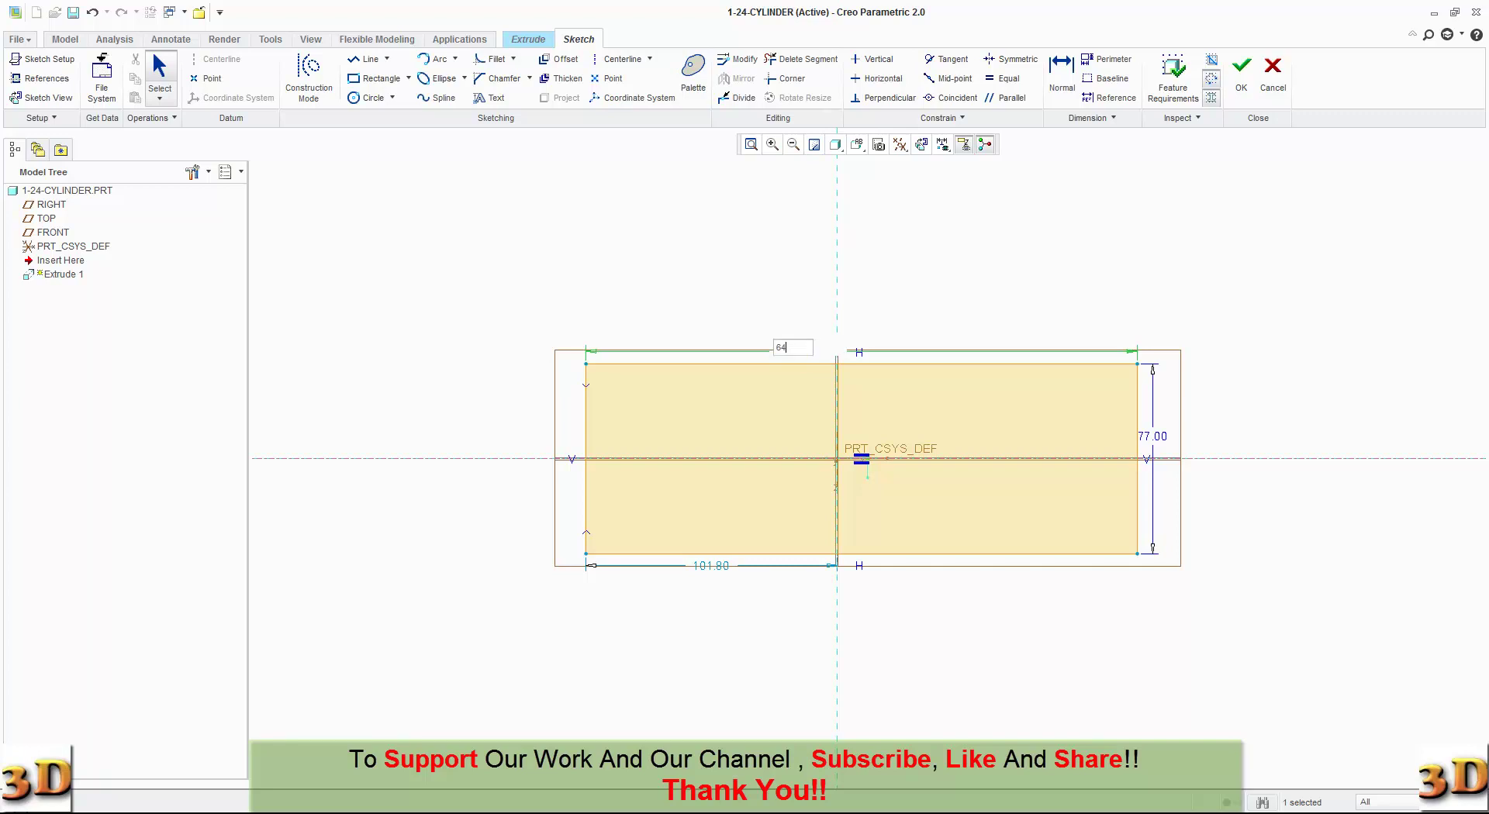
pyautogui.press('Return')
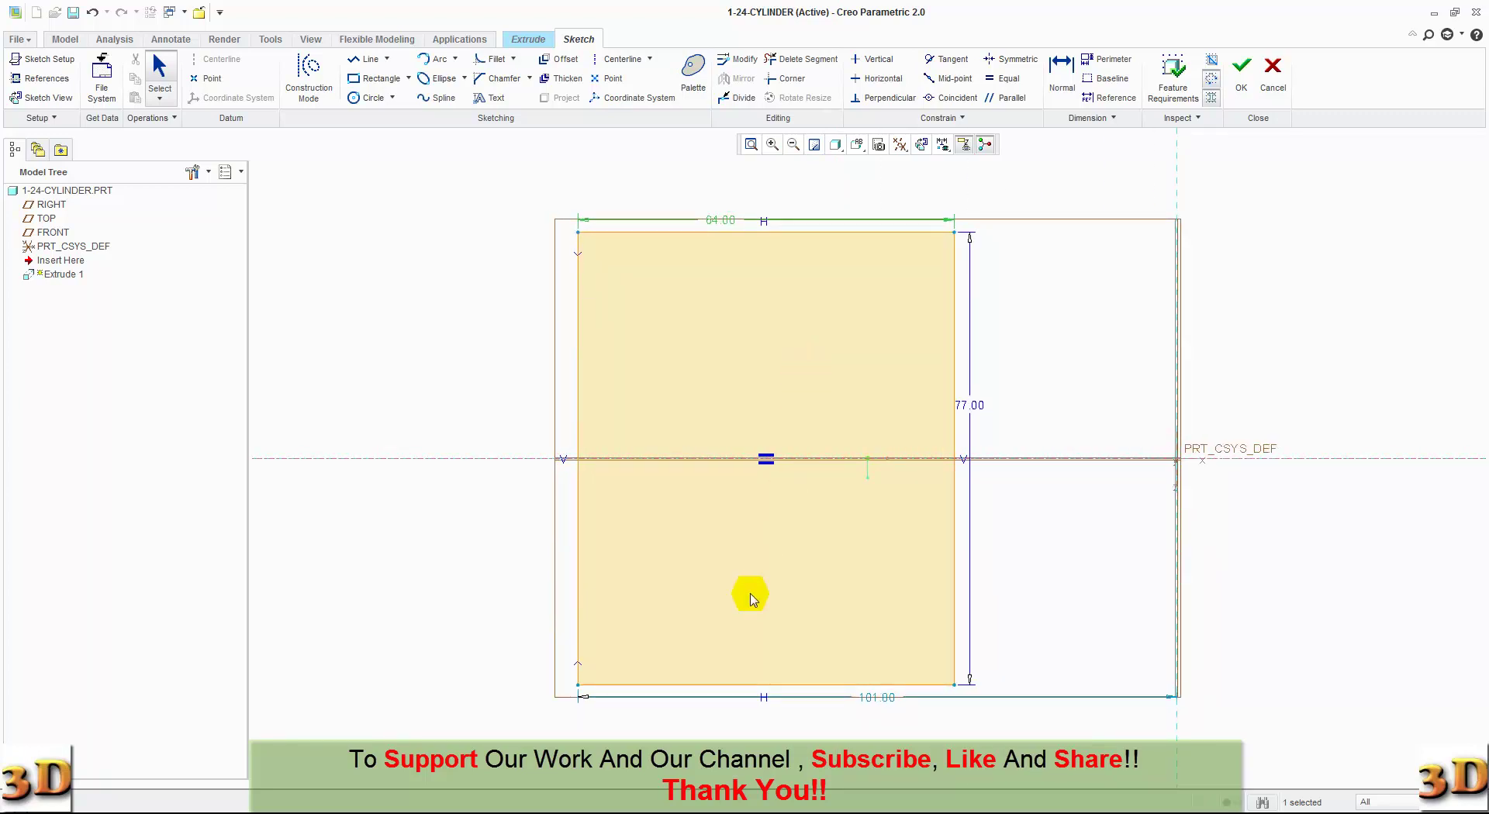
pyautogui.doubleClick(870, 699)
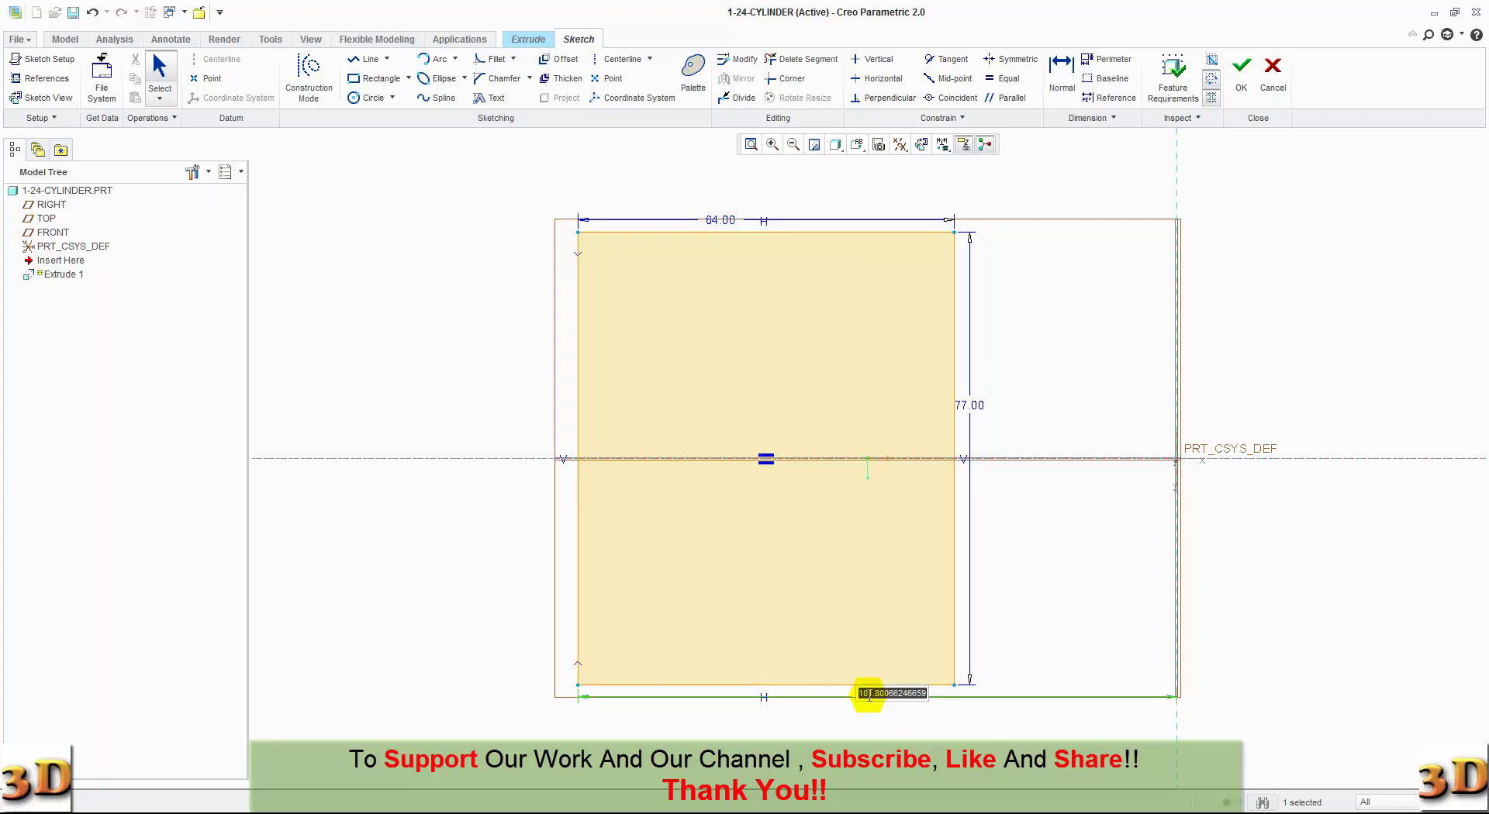
pyautogui.write('27')
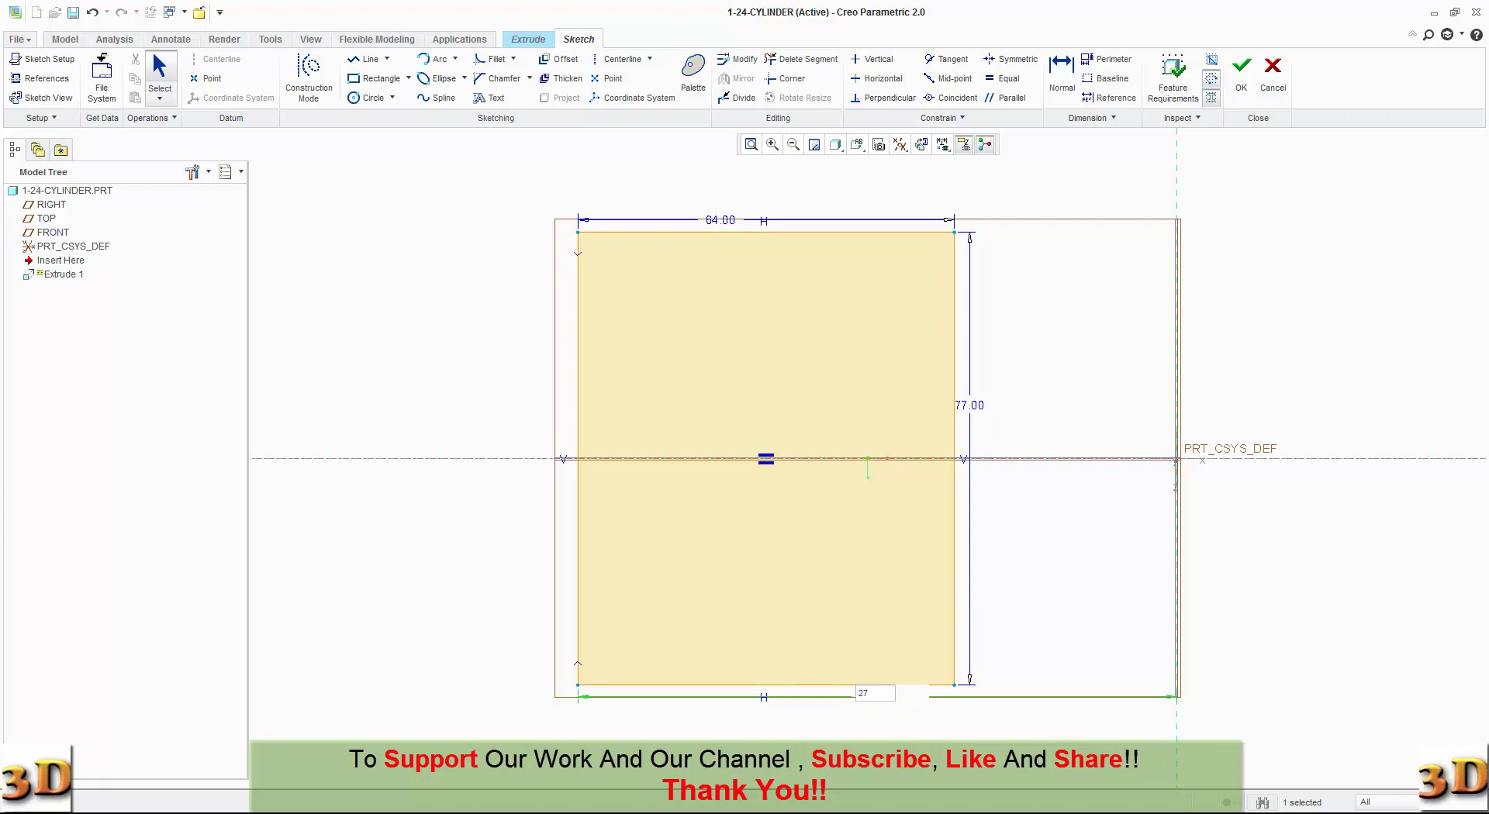
pyautogui.press('Return')
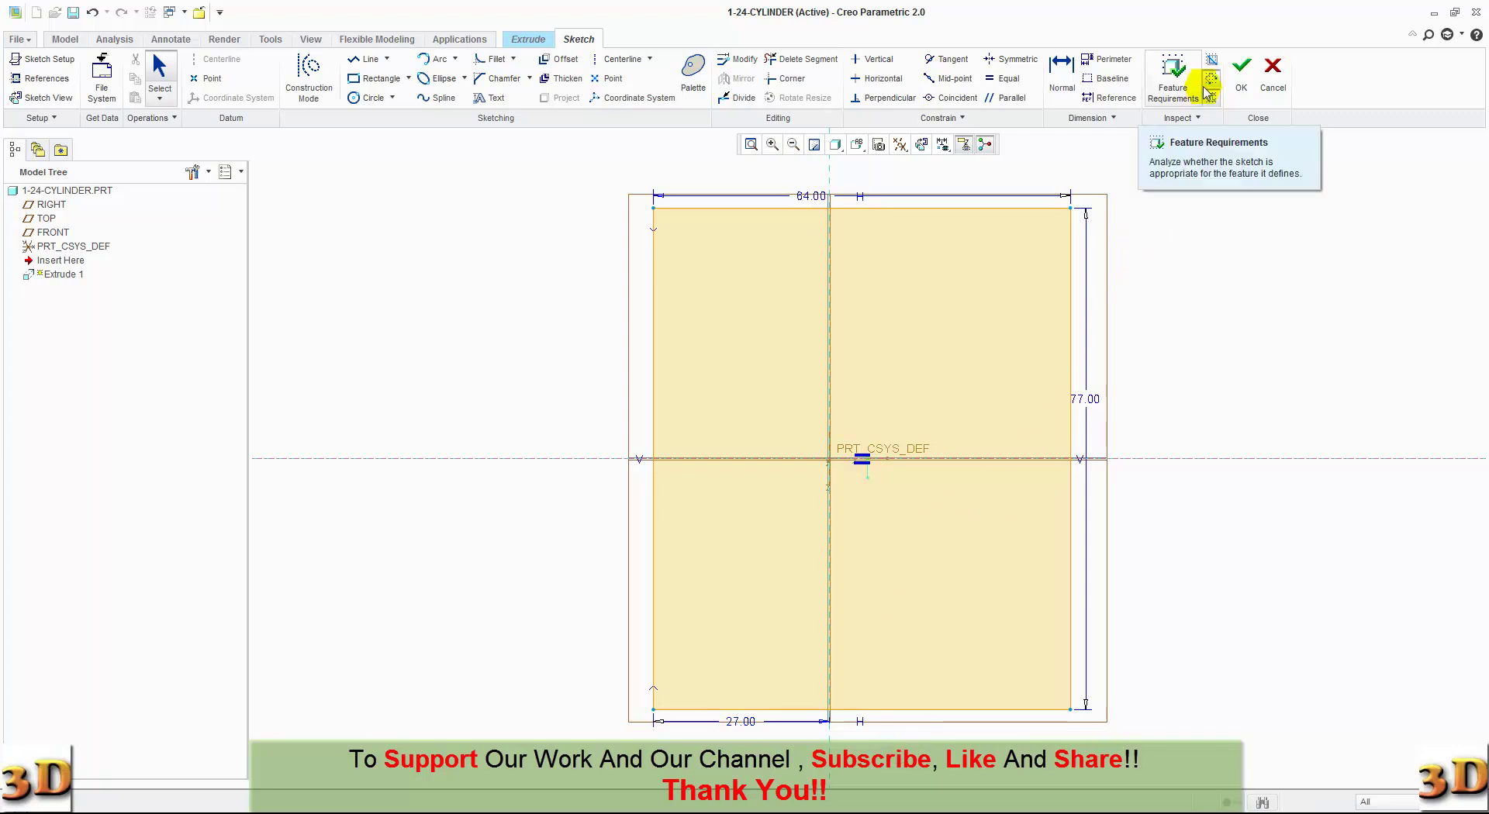
# Finish the sketch and extrude the rectangle 59 deep in the flipped direction as Extrude 1.
pyautogui.click(1238, 84)
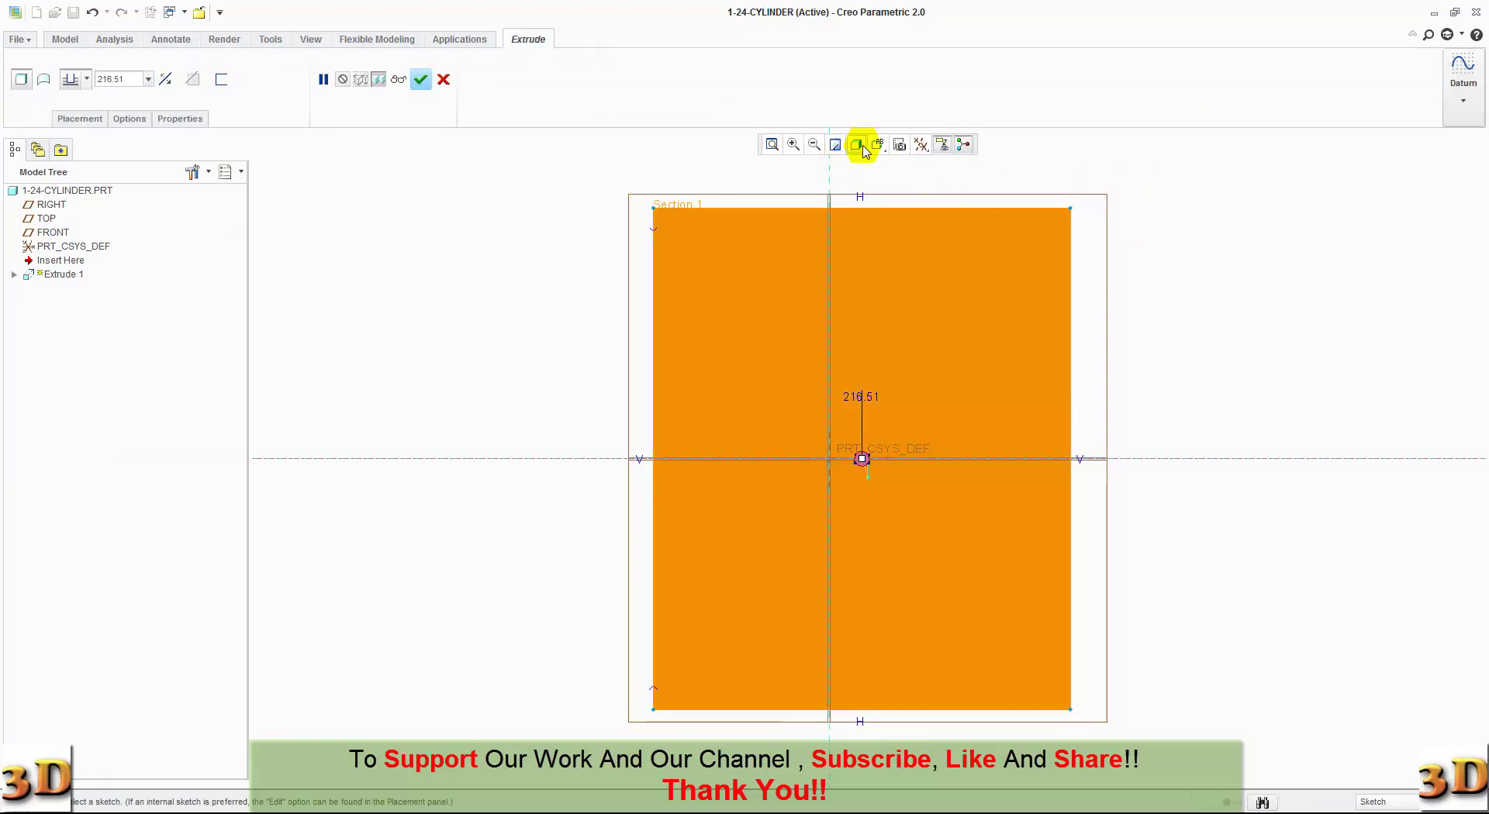
pyautogui.click(865, 150)
pyautogui.click(884, 159)
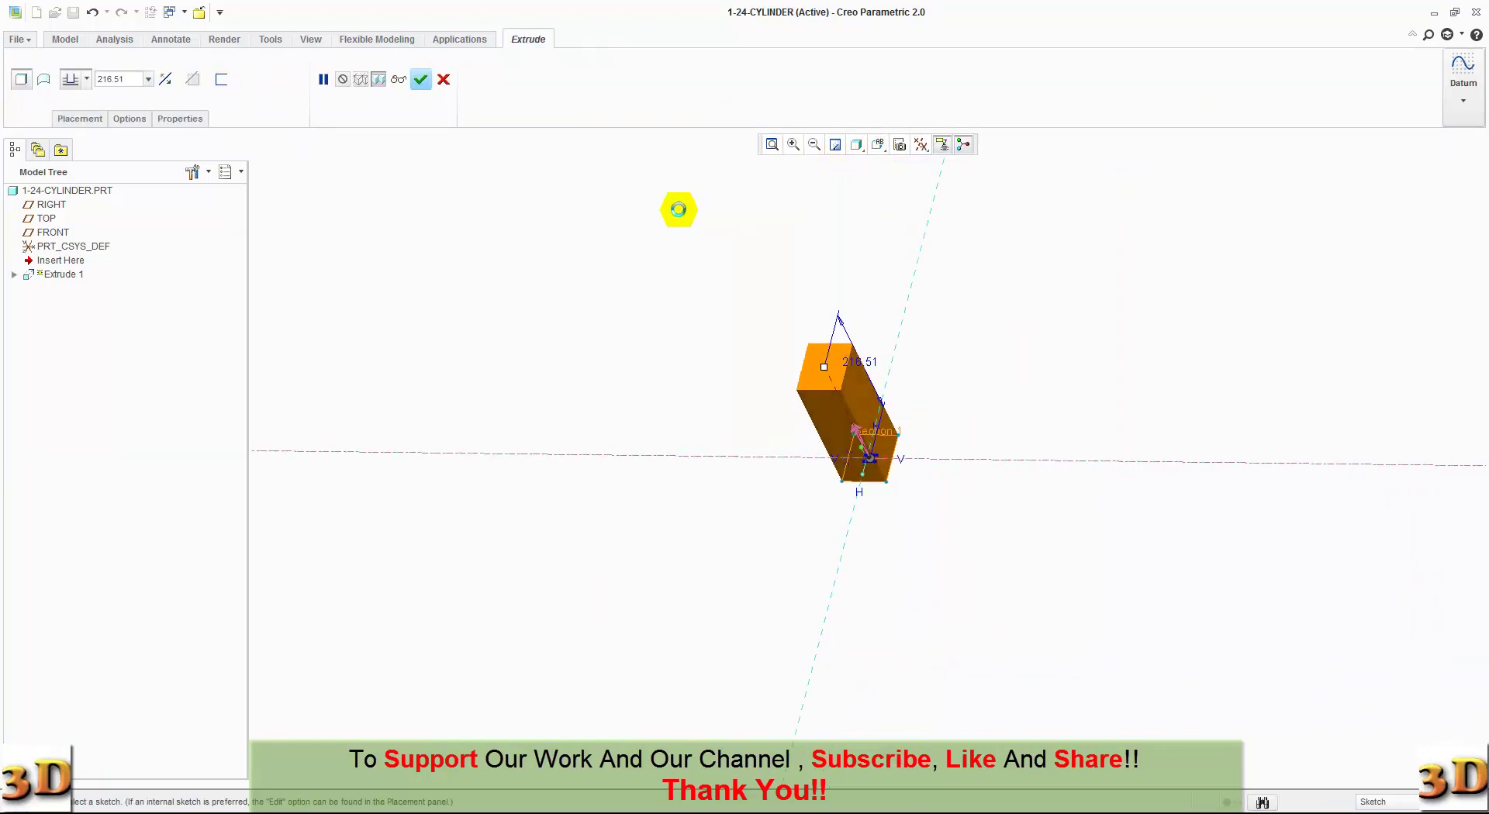
pyautogui.click(163, 80)
pyautogui.doubleClick(122, 81)
pyautogui.write('59')
pyautogui.press('Return')
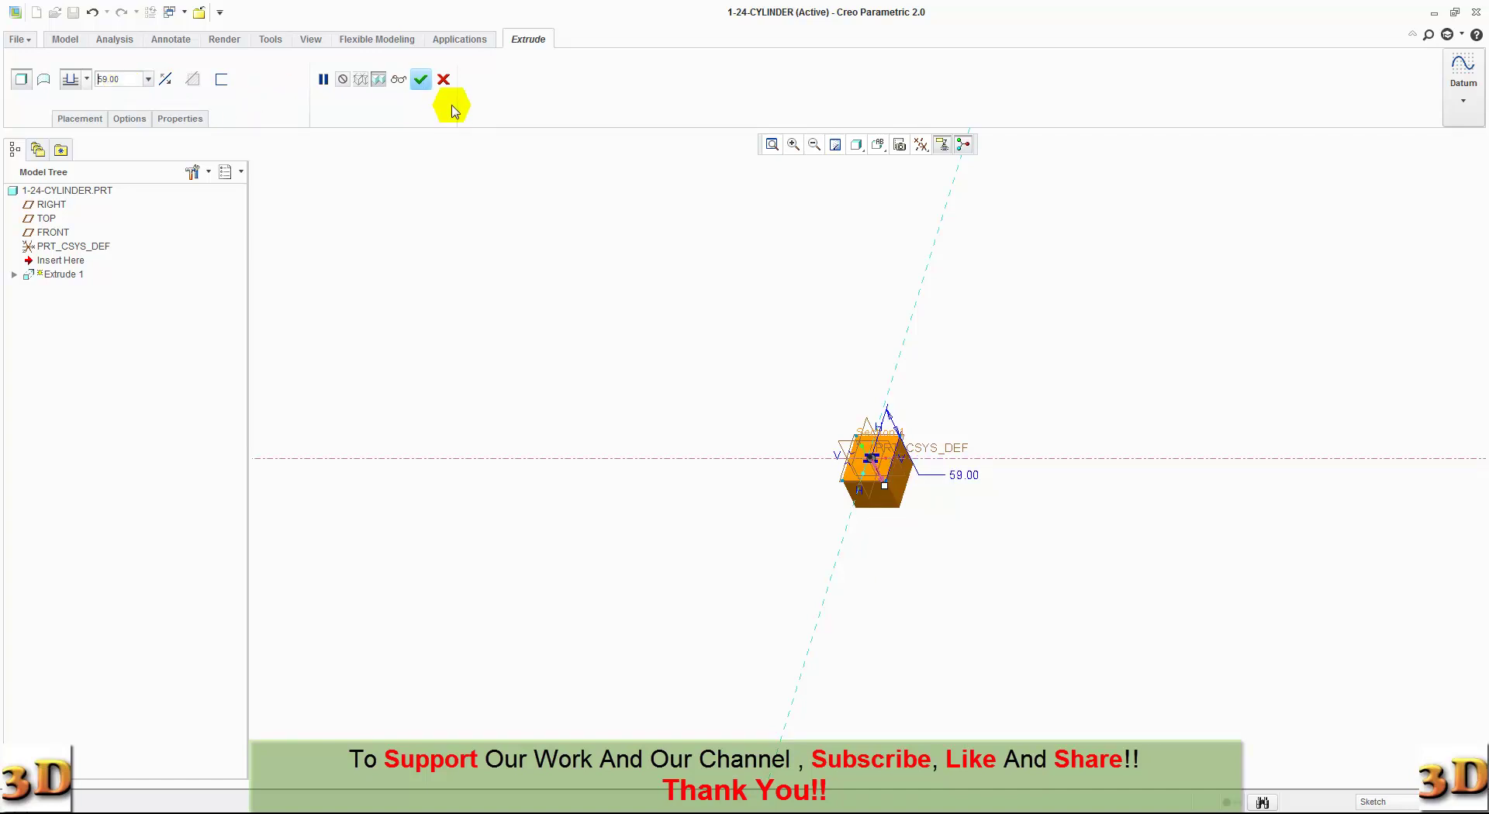
pyautogui.click(420, 79)
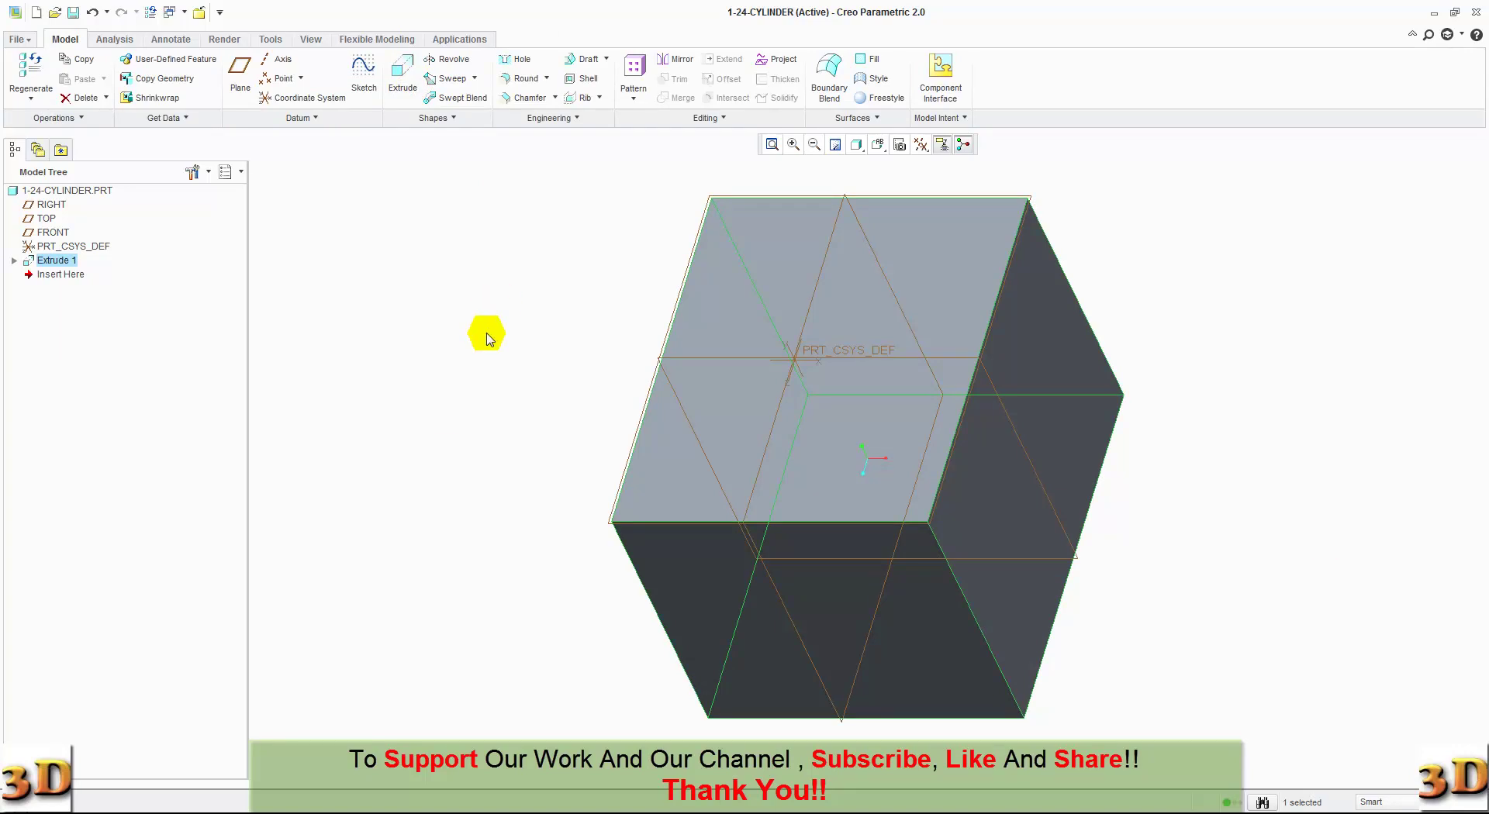
# Start a new sketch on the block's front face, viewed straight on.
pyautogui.click(683, 596)
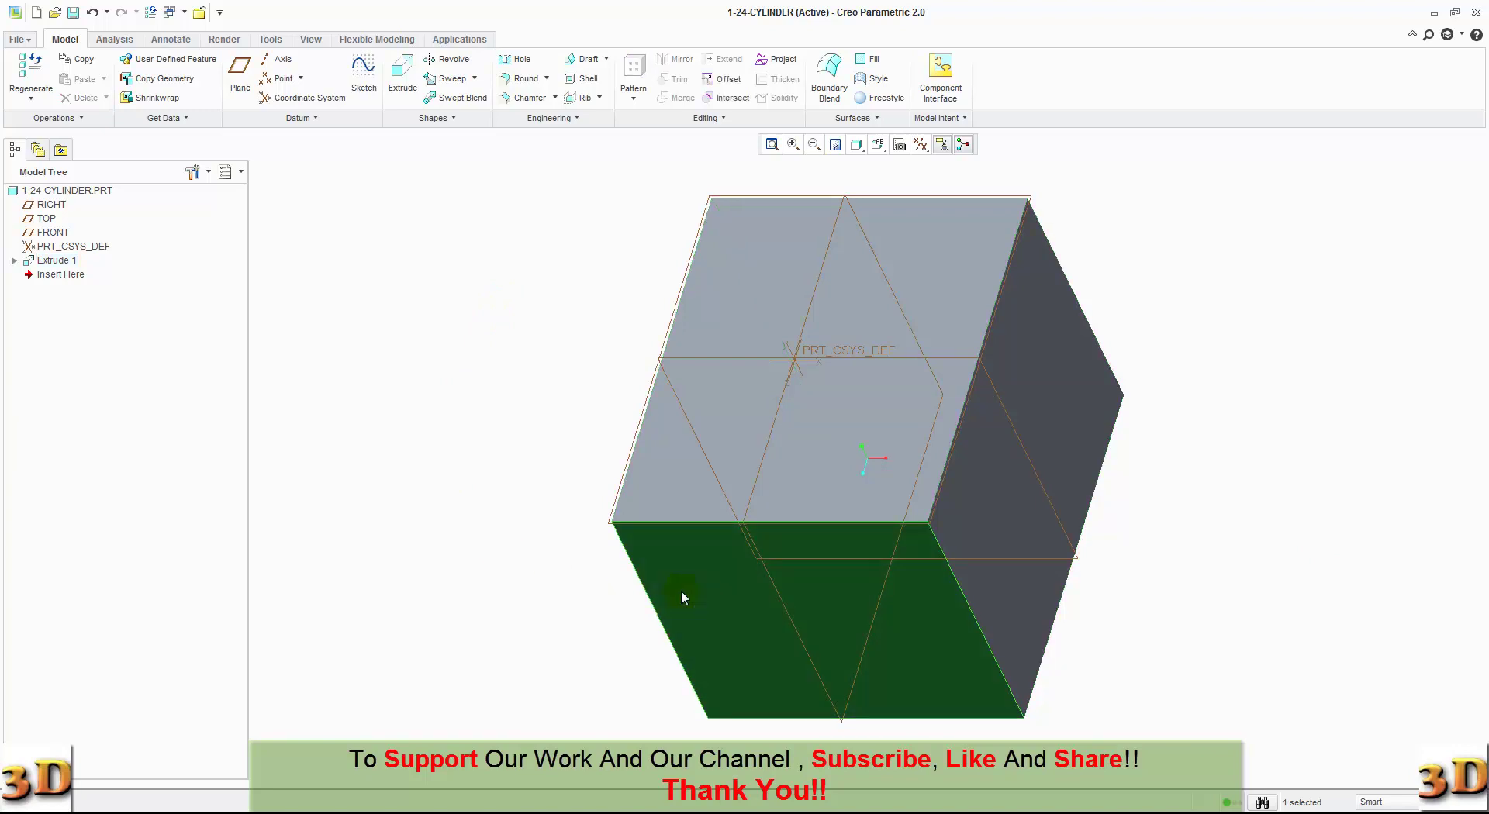
pyautogui.click(364, 68)
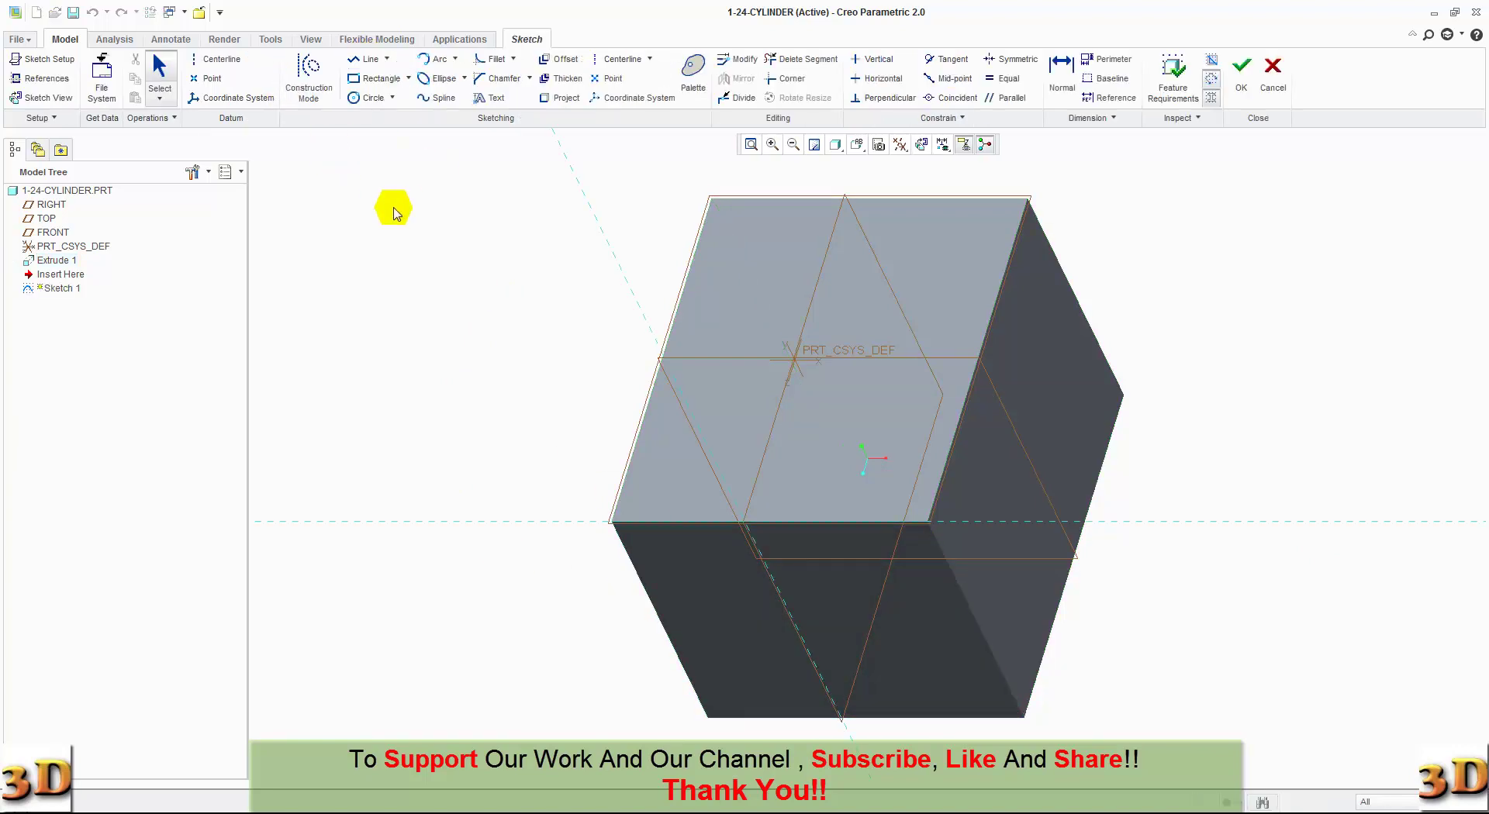
pyautogui.click(921, 143)
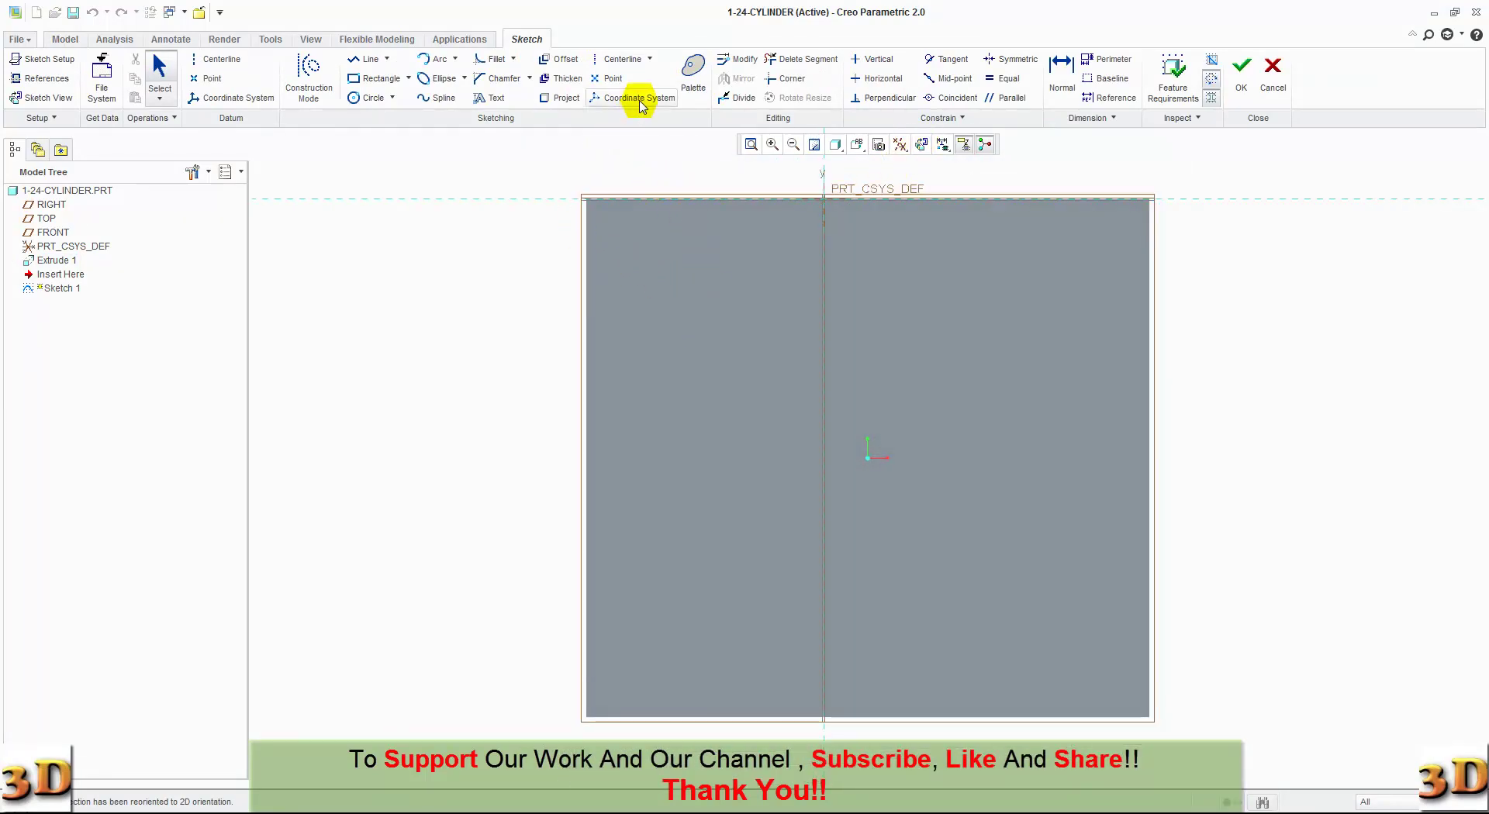
# Draw a horizontal centerline and dimension it 5.80 below the top edge.
pyautogui.click(617, 59)
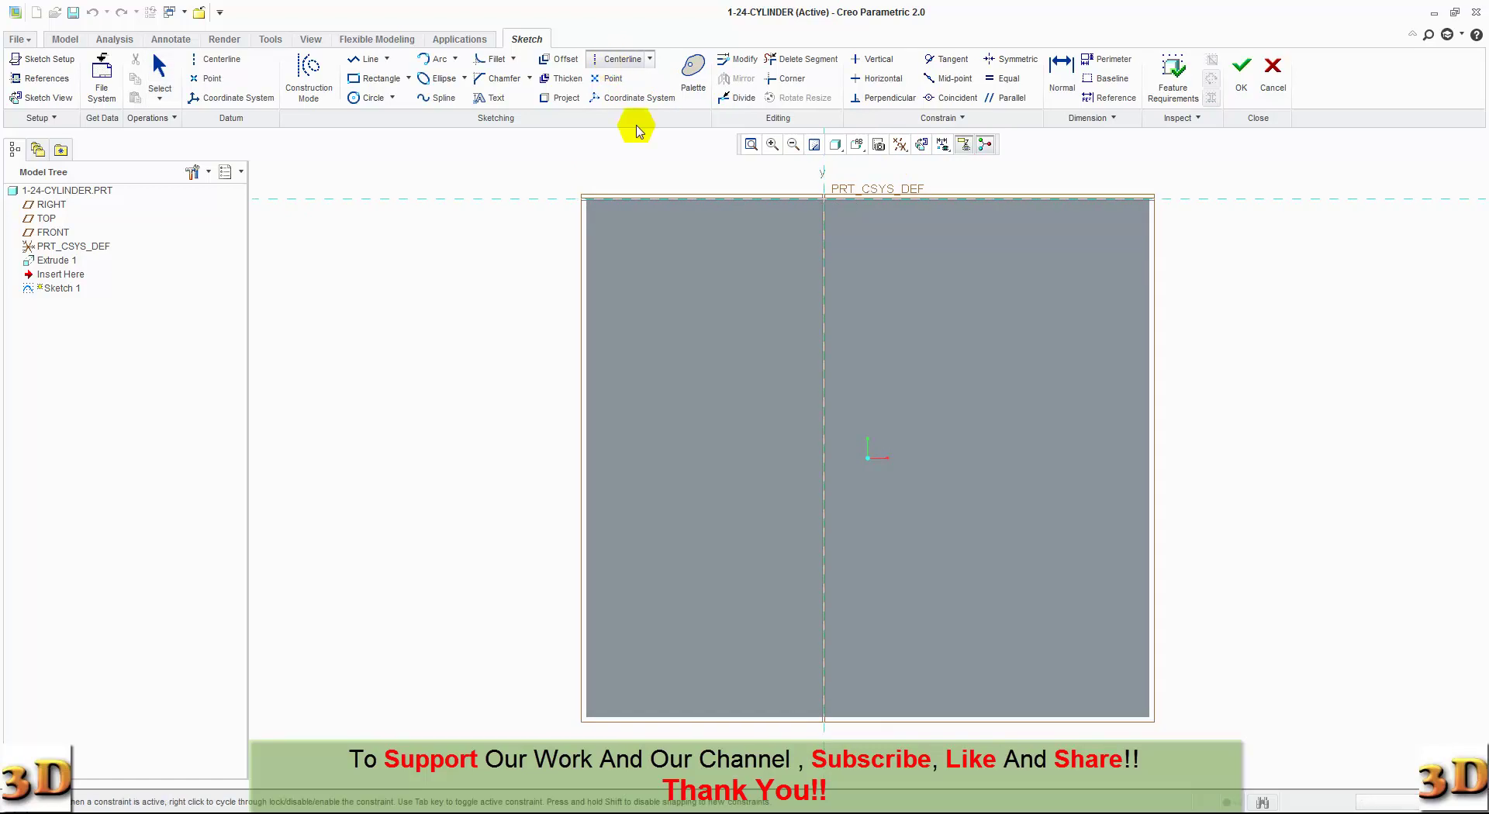
pyautogui.click(822, 242)
pyautogui.click(792, 242)
pyautogui.middleClick(734, 297)
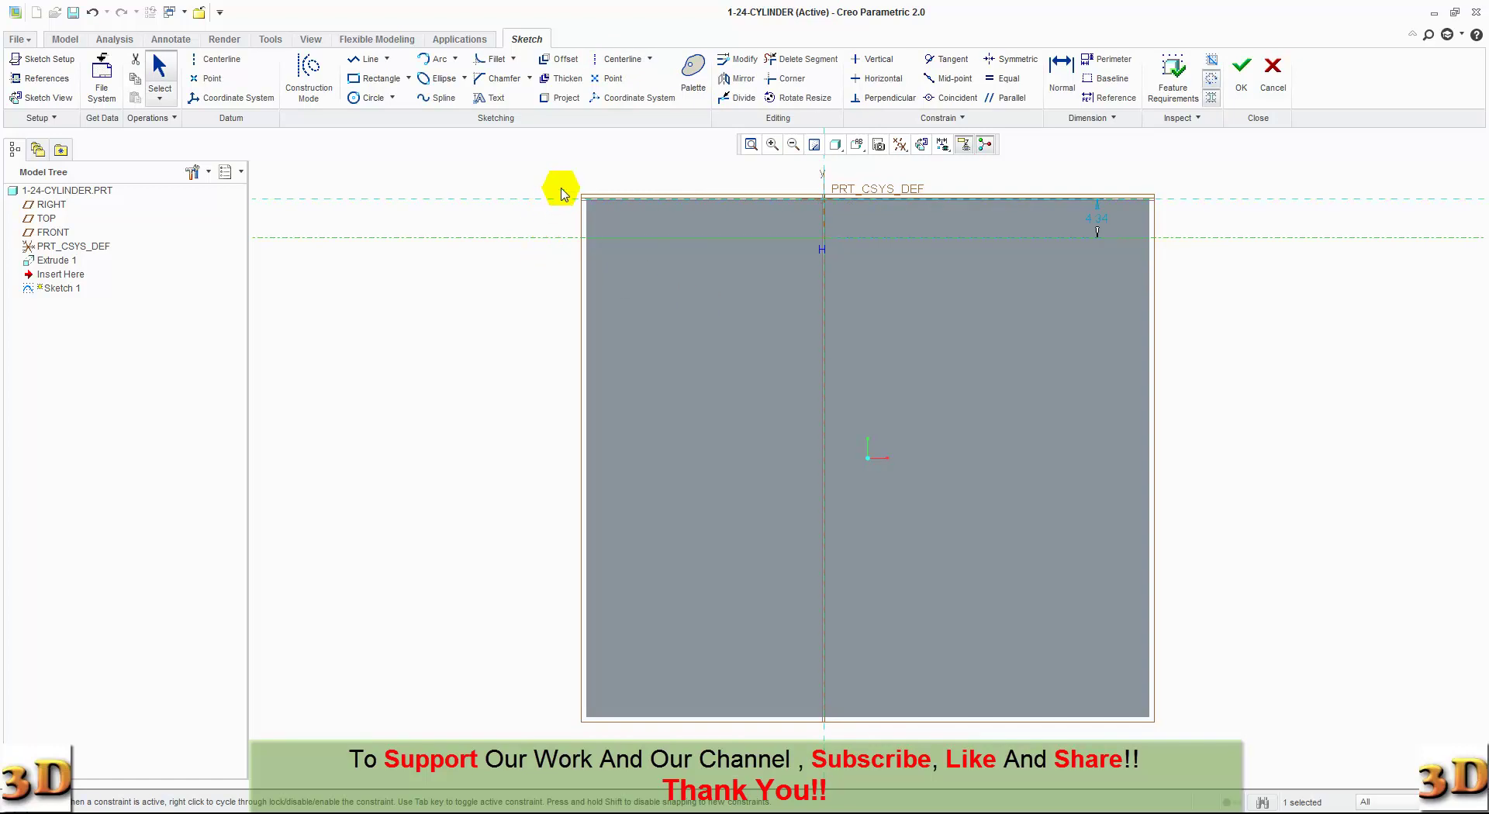
pyautogui.click(1052, 80)
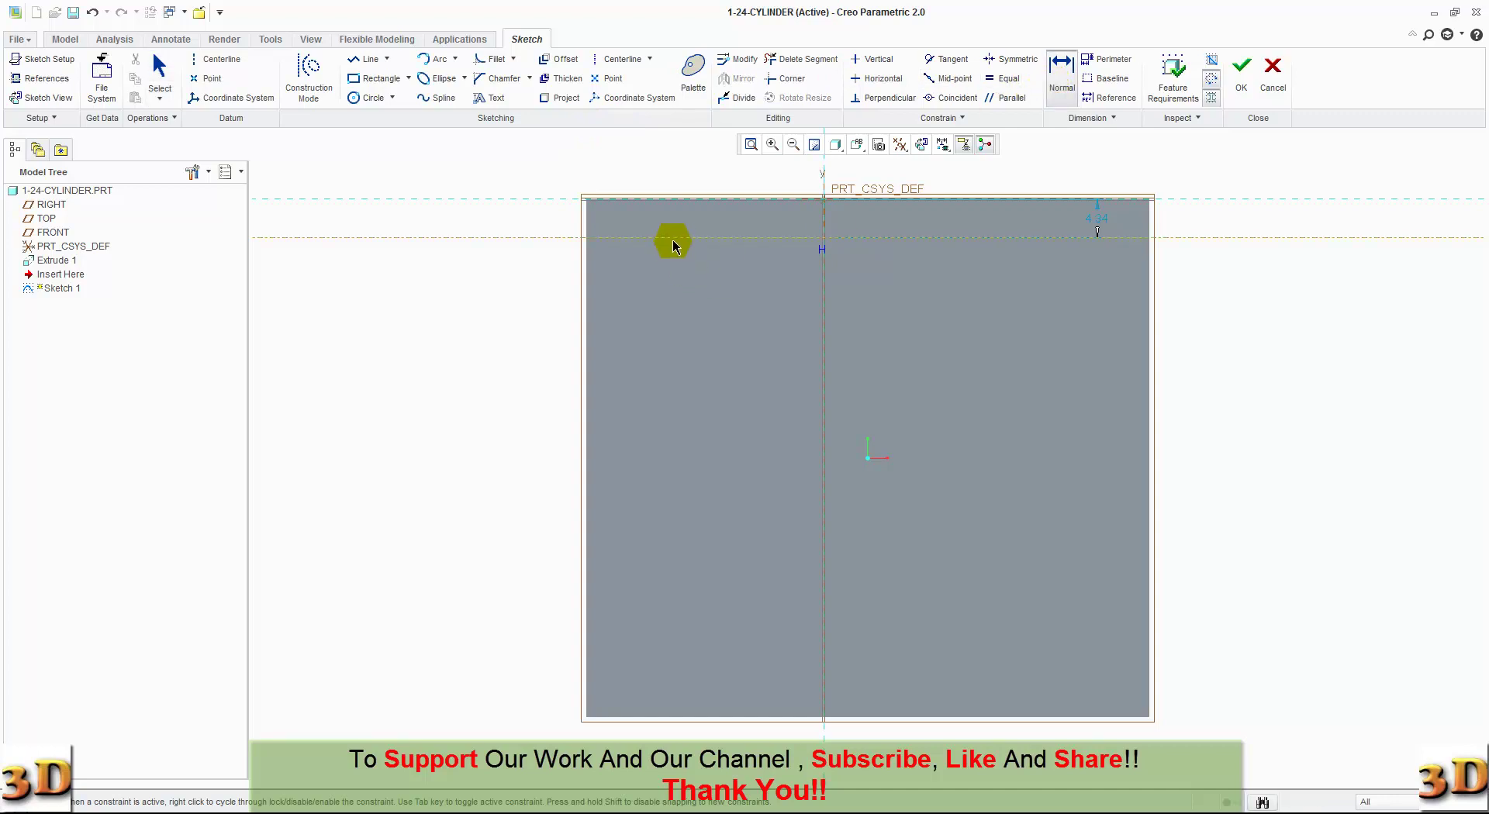
pyautogui.middleClick(565, 218)
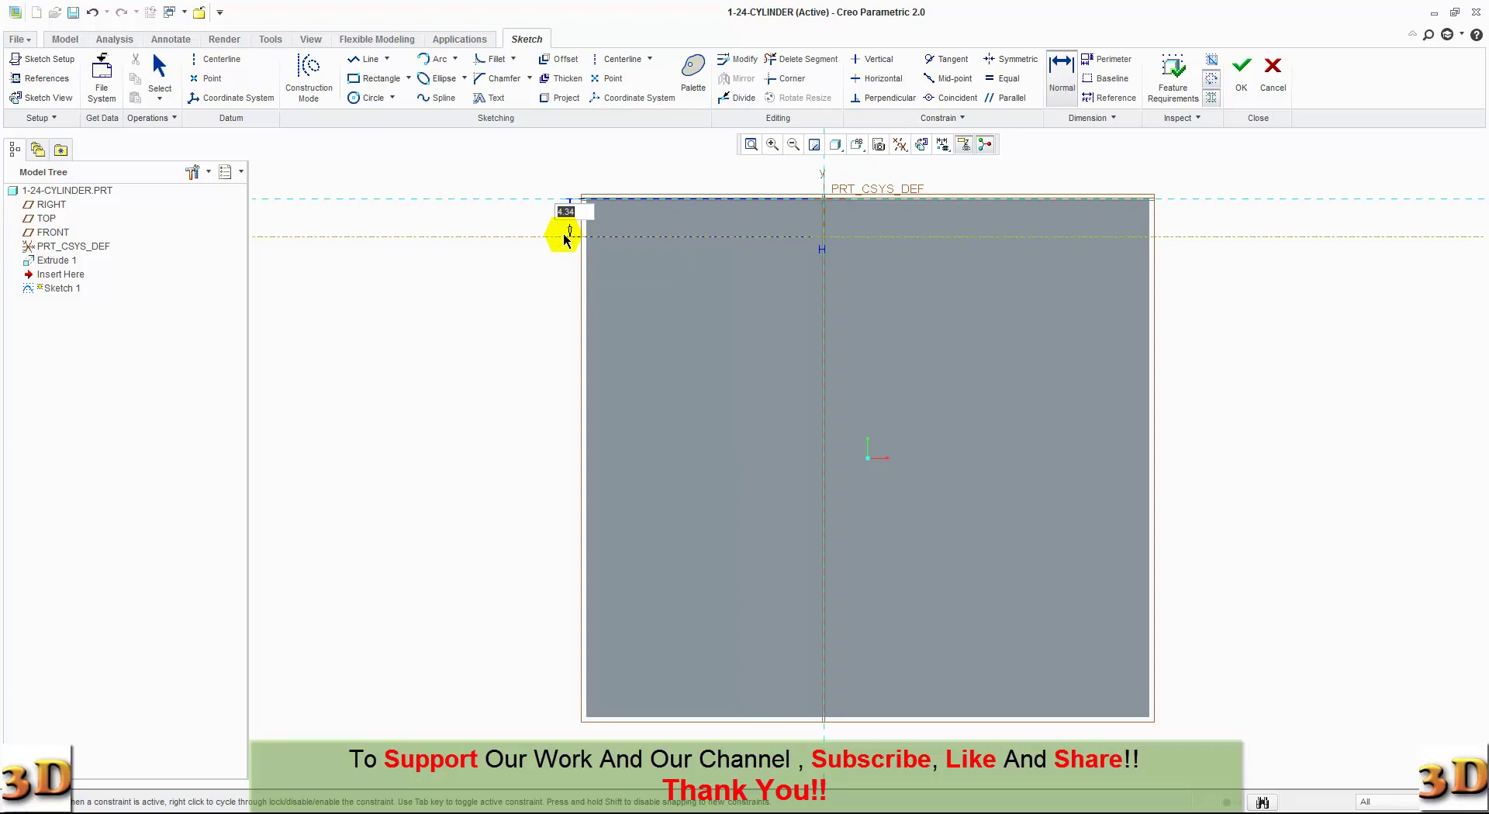
pyautogui.write('5.8')
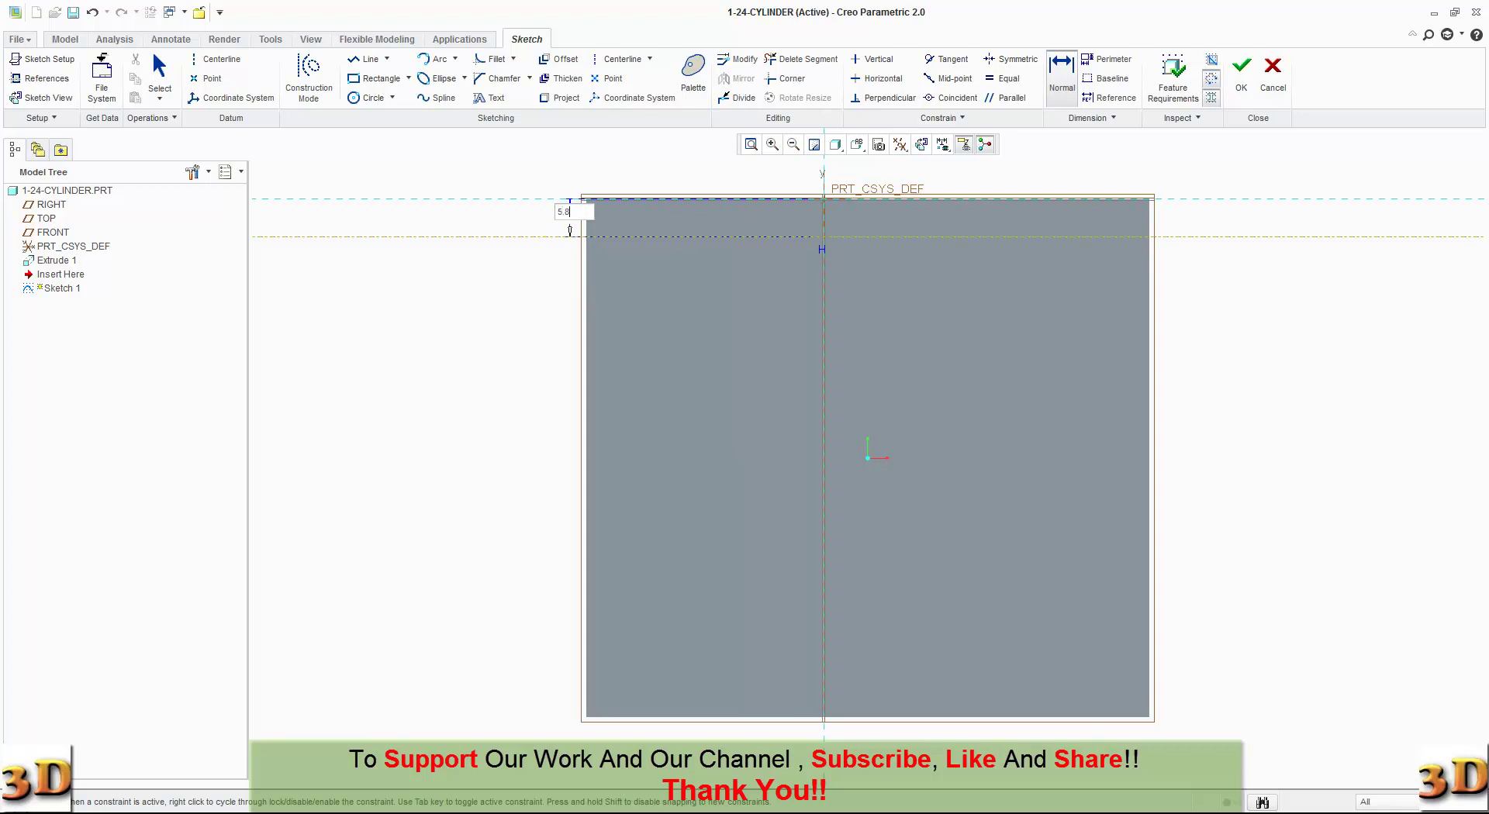
pyautogui.press('Return')
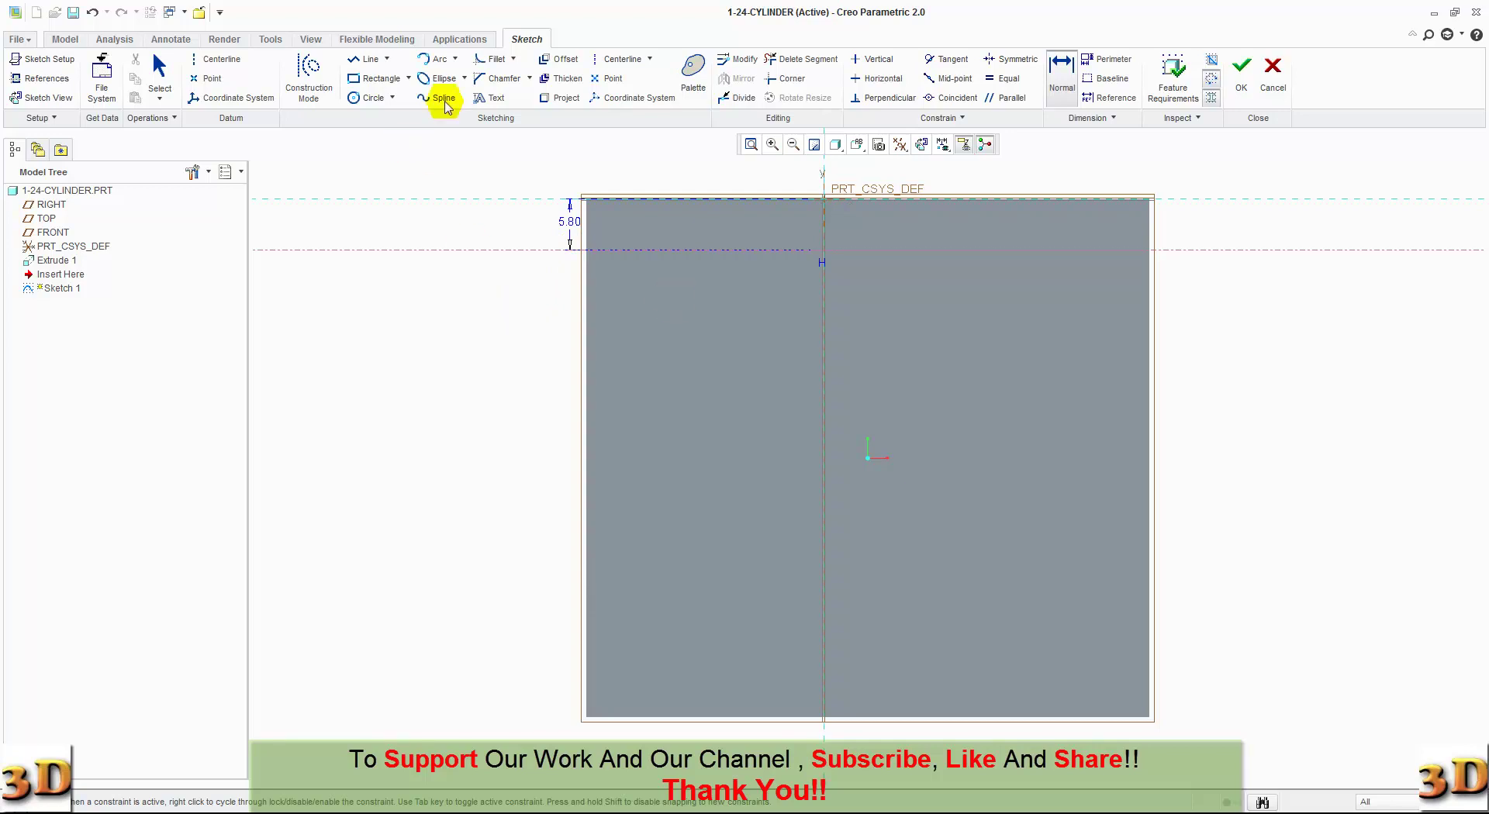
# Add a horizontal centerline 32.00 below the top edge, with its dimension moved left of the block.
pyautogui.click(620, 59)
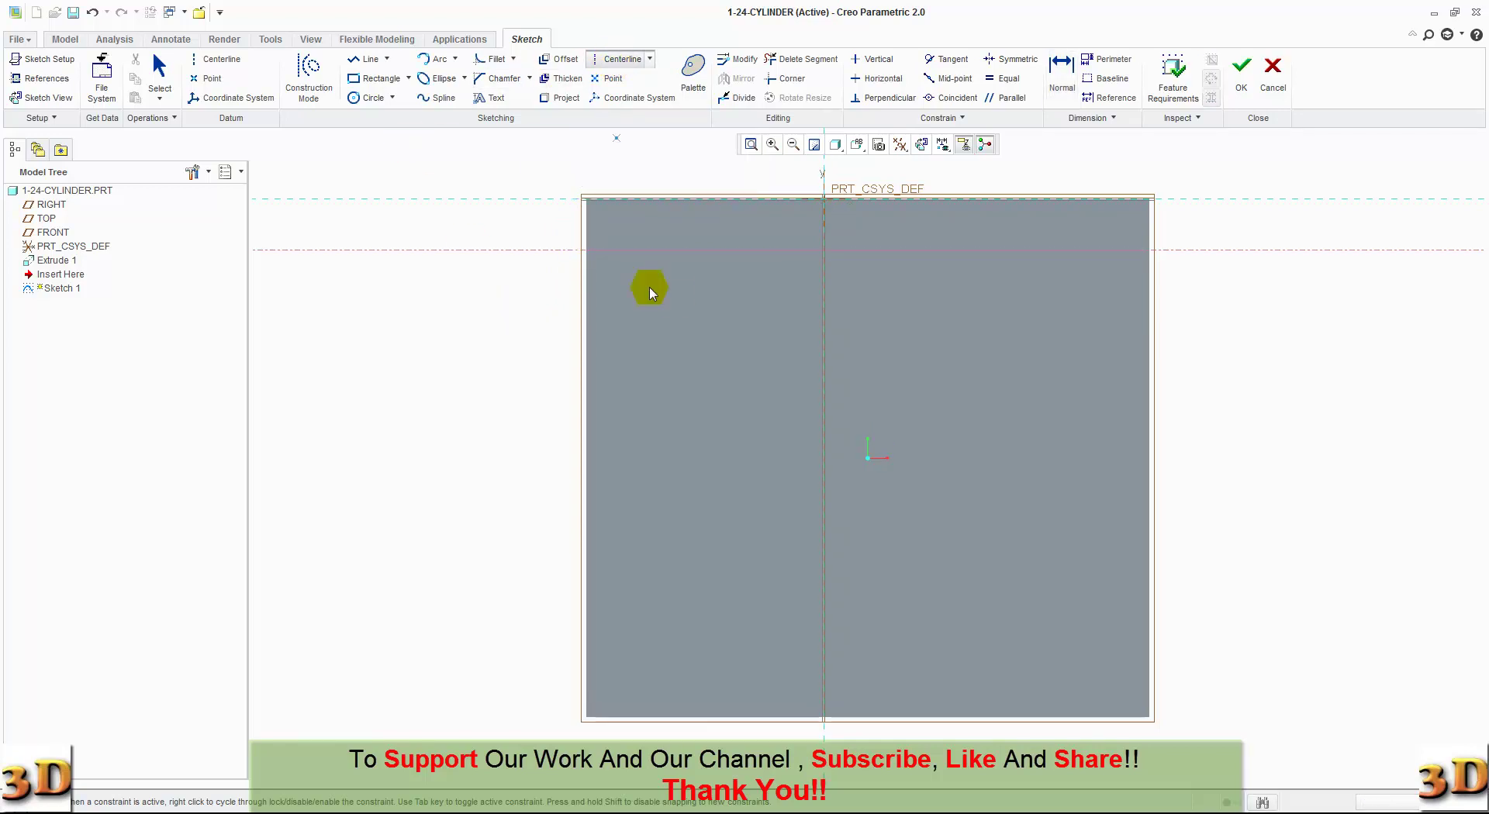
pyautogui.click(824, 491)
pyautogui.click(810, 494)
pyautogui.middleClick(735, 552)
pyautogui.click(808, 375)
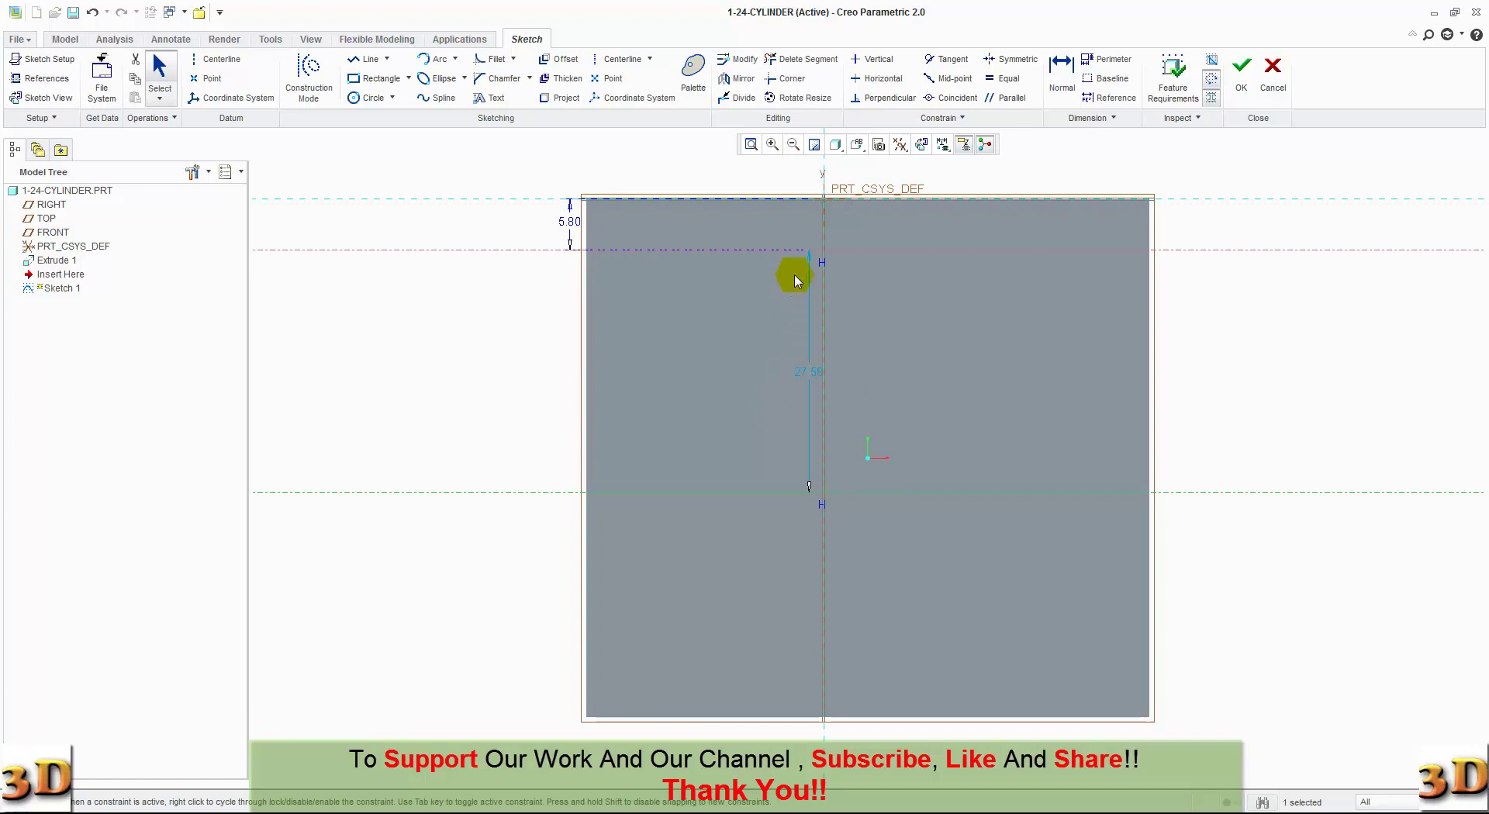
pyautogui.click(1061, 84)
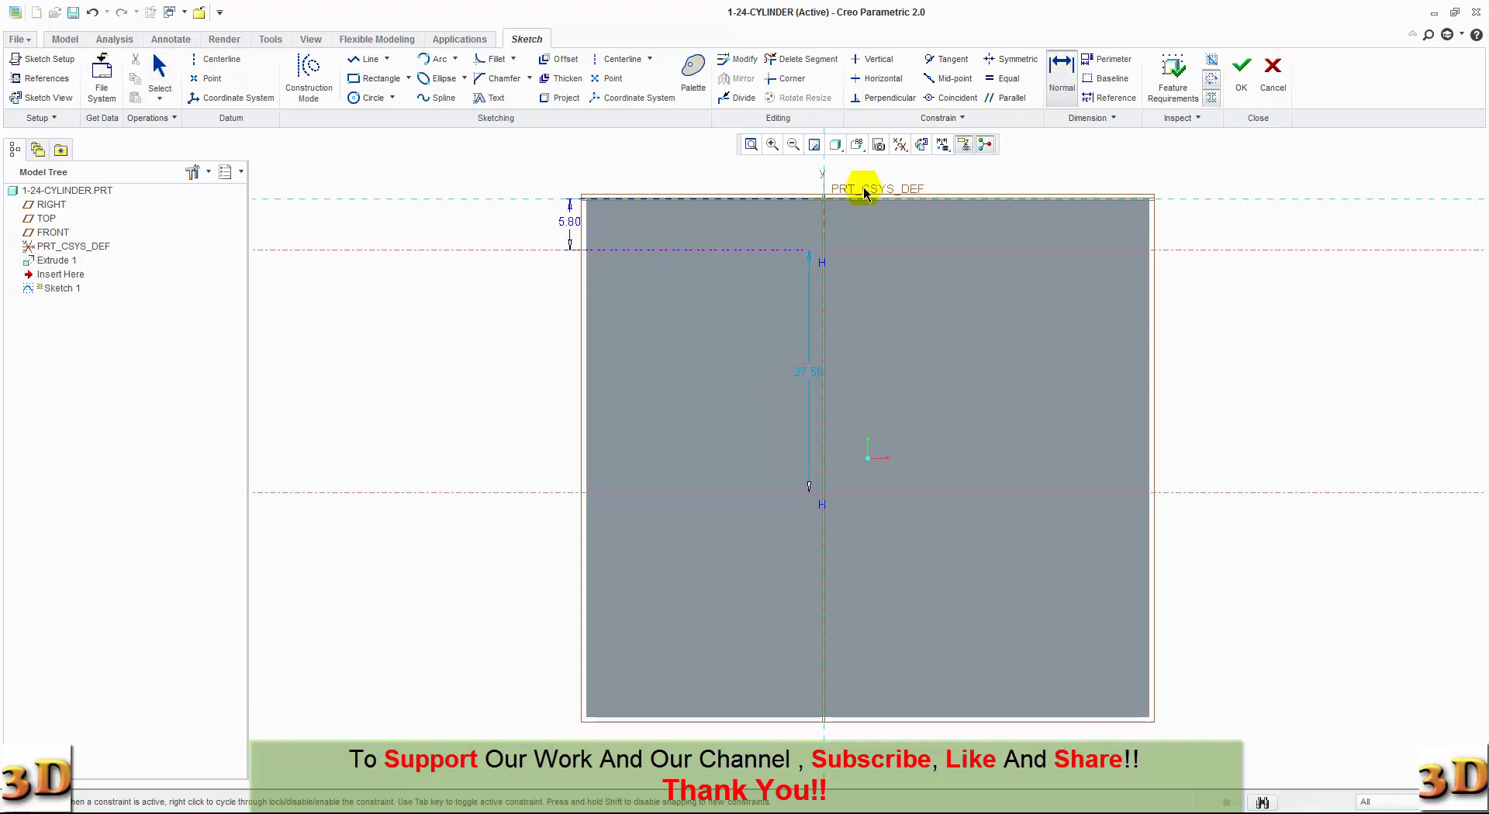
pyautogui.click(738, 491)
pyautogui.middleClick(703, 431)
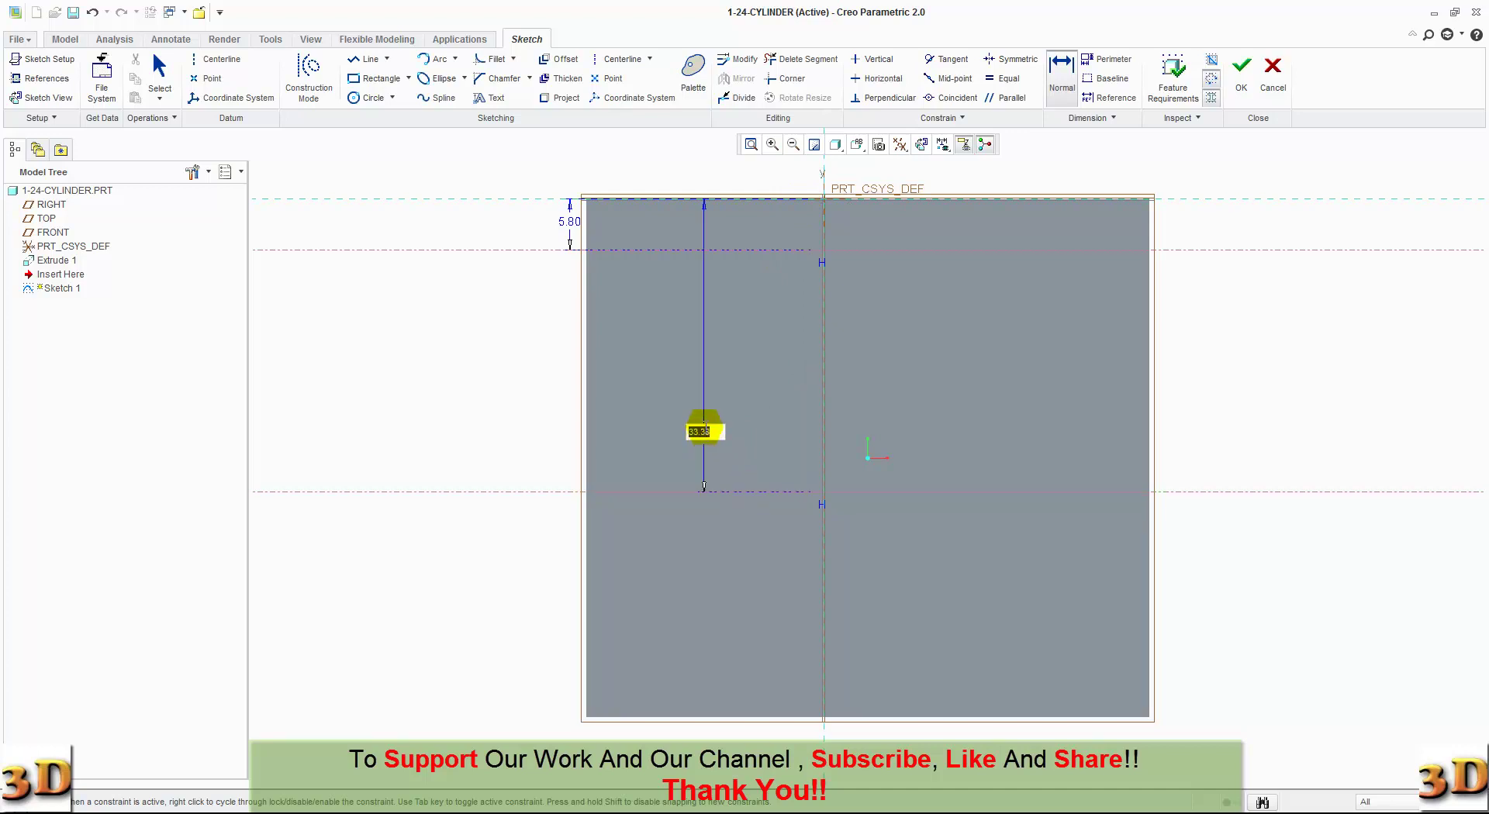
pyautogui.write('32')
pyautogui.press('Return')
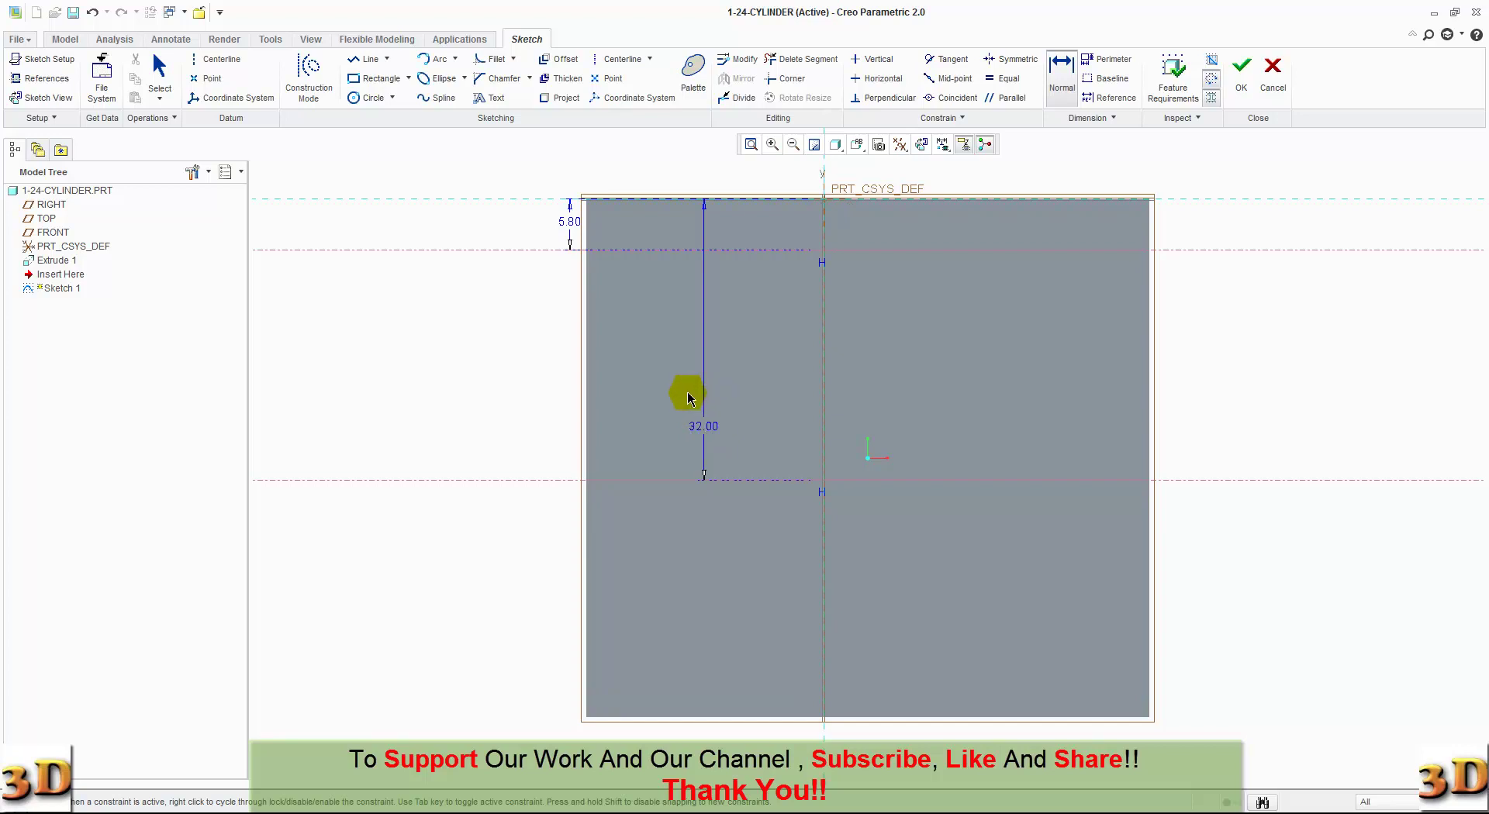
pyautogui.middleClick(698, 394)
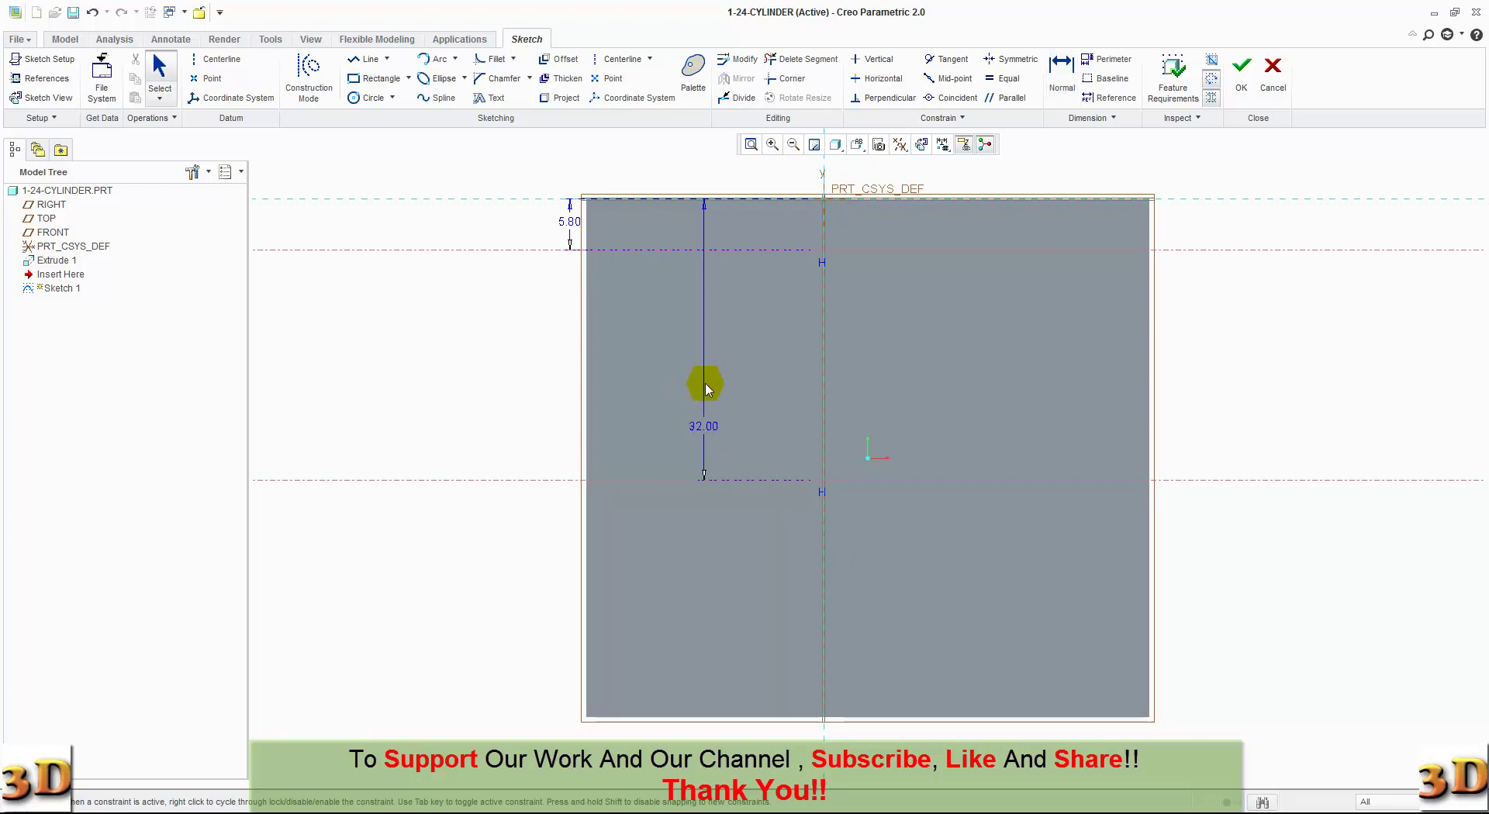
pyautogui.moveTo(703, 423)
pyautogui.mouseDown()
pyautogui.moveTo(551, 413)
pyautogui.moveTo(514, 330)
pyautogui.mouseUp()
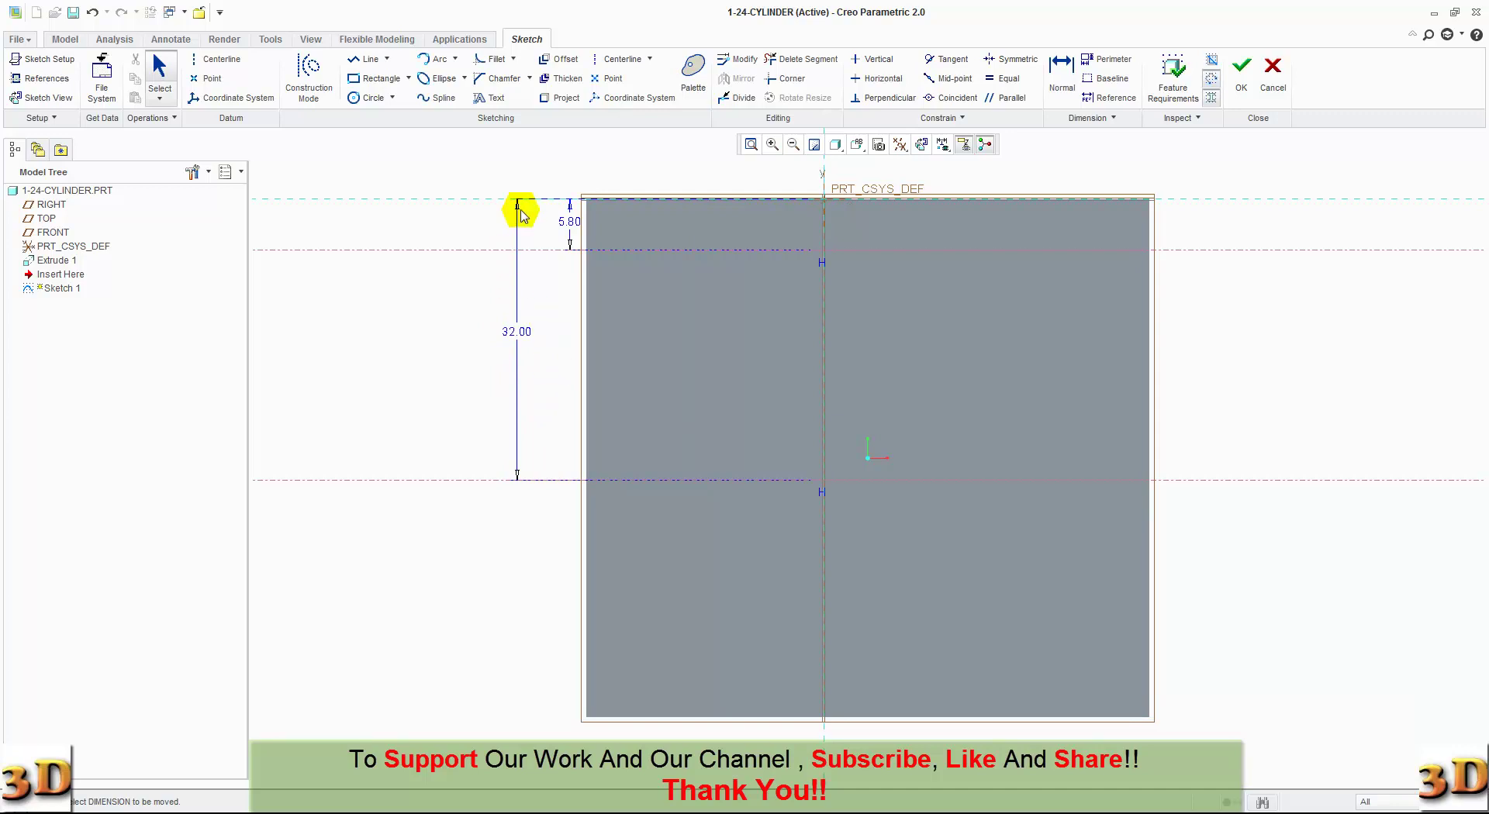
# Add a second horizontal centerline 9.00 below the 32.00 one, dimension placed on the left.
pyautogui.click(622, 60)
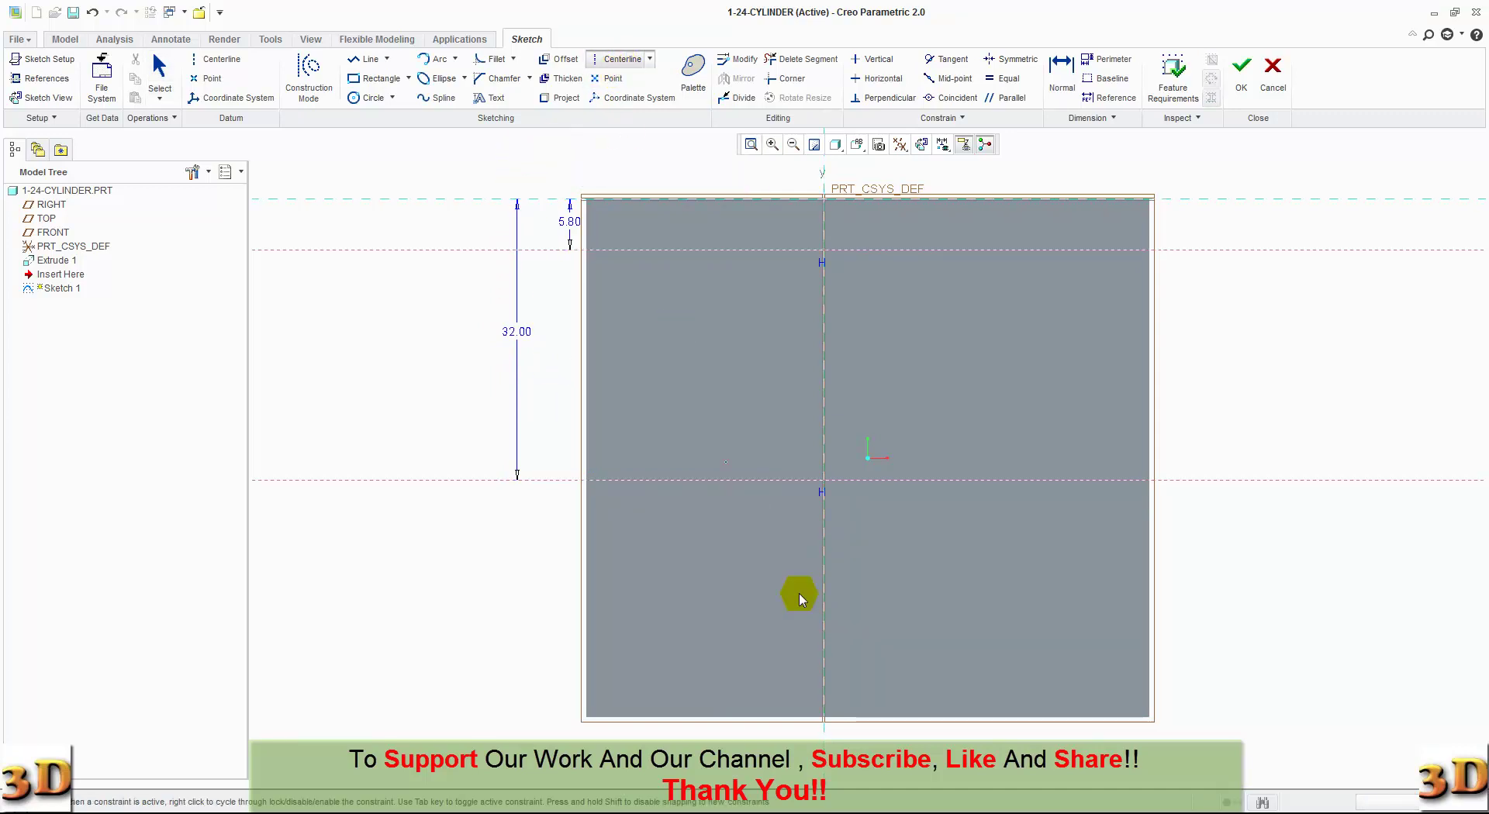
pyautogui.click(824, 543)
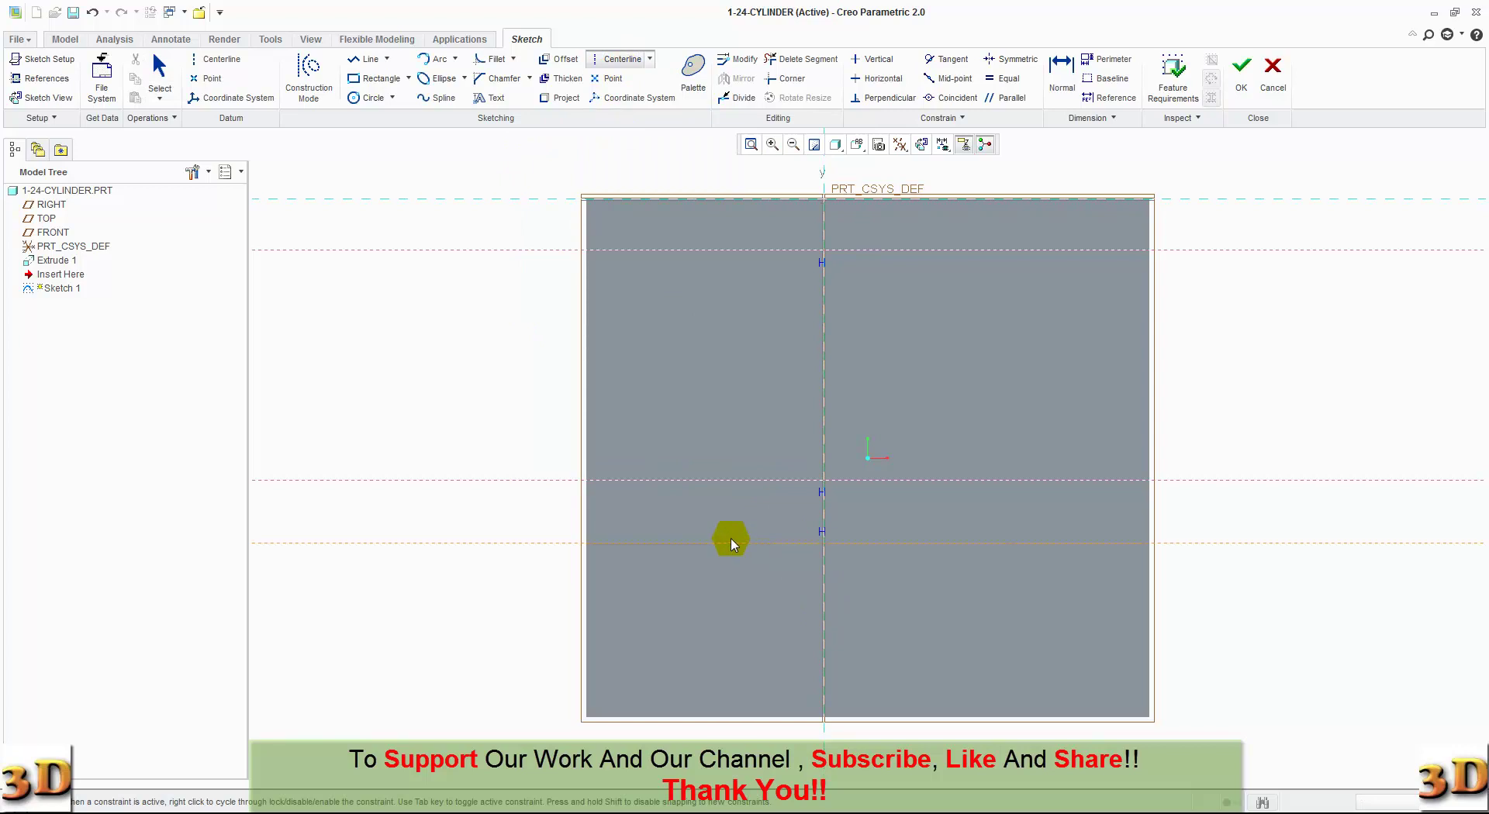
pyautogui.click(729, 543)
pyautogui.middleClick(695, 609)
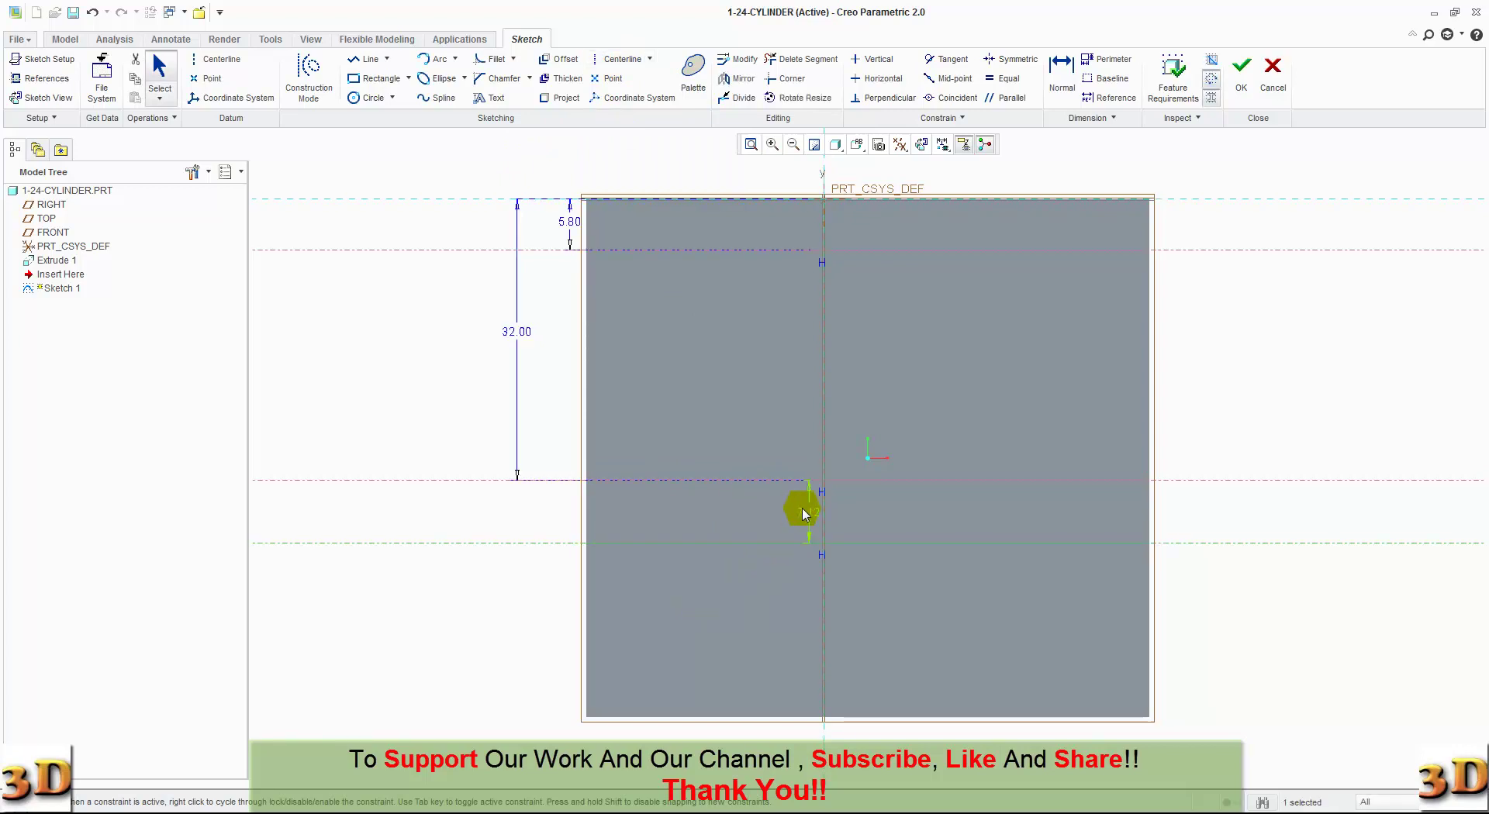
pyautogui.moveTo(594, 517); pyautogui.dragTo(519, 519)
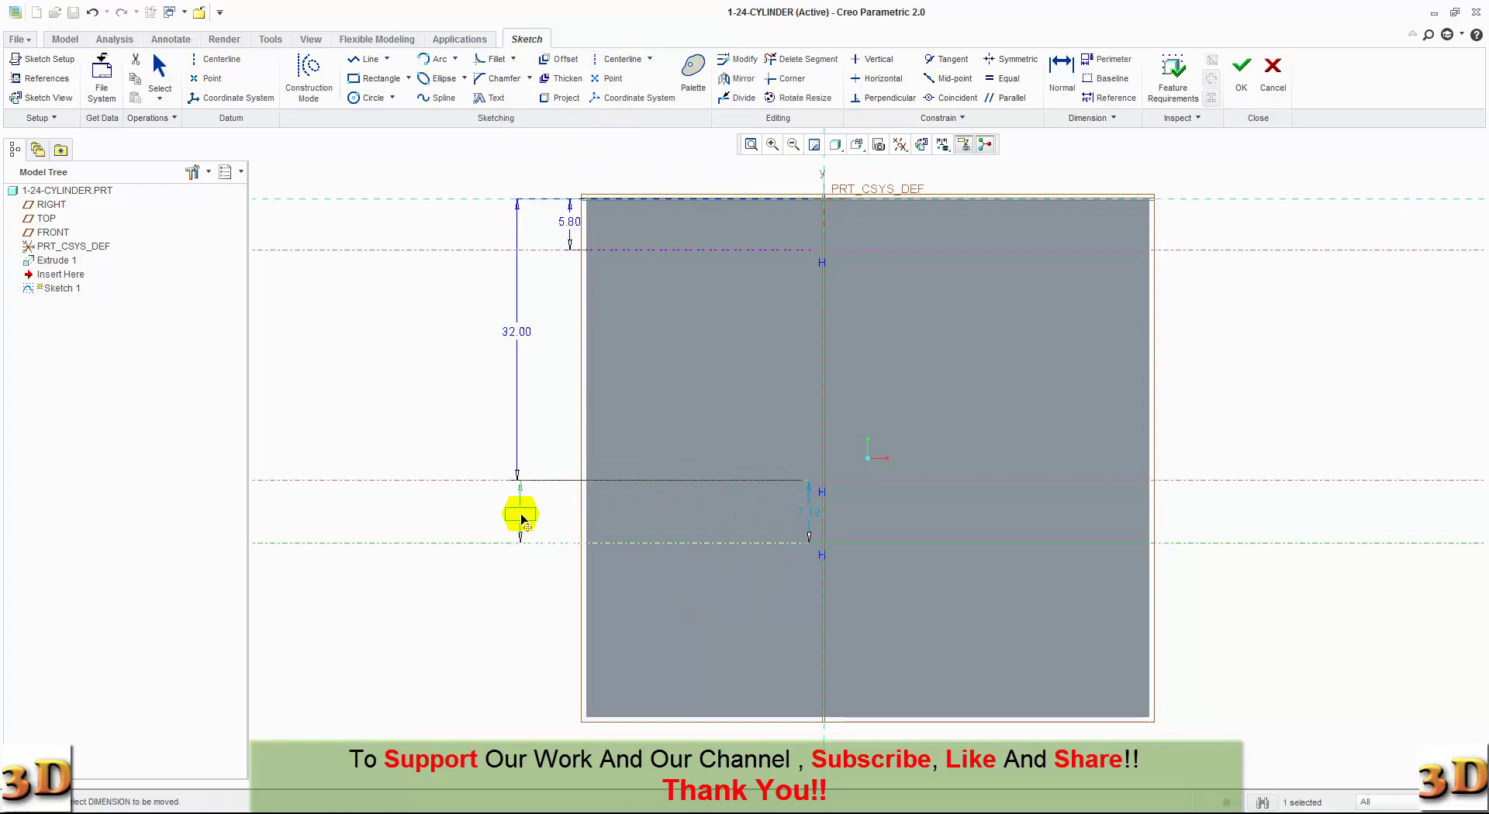
pyautogui.doubleClick(519, 518)
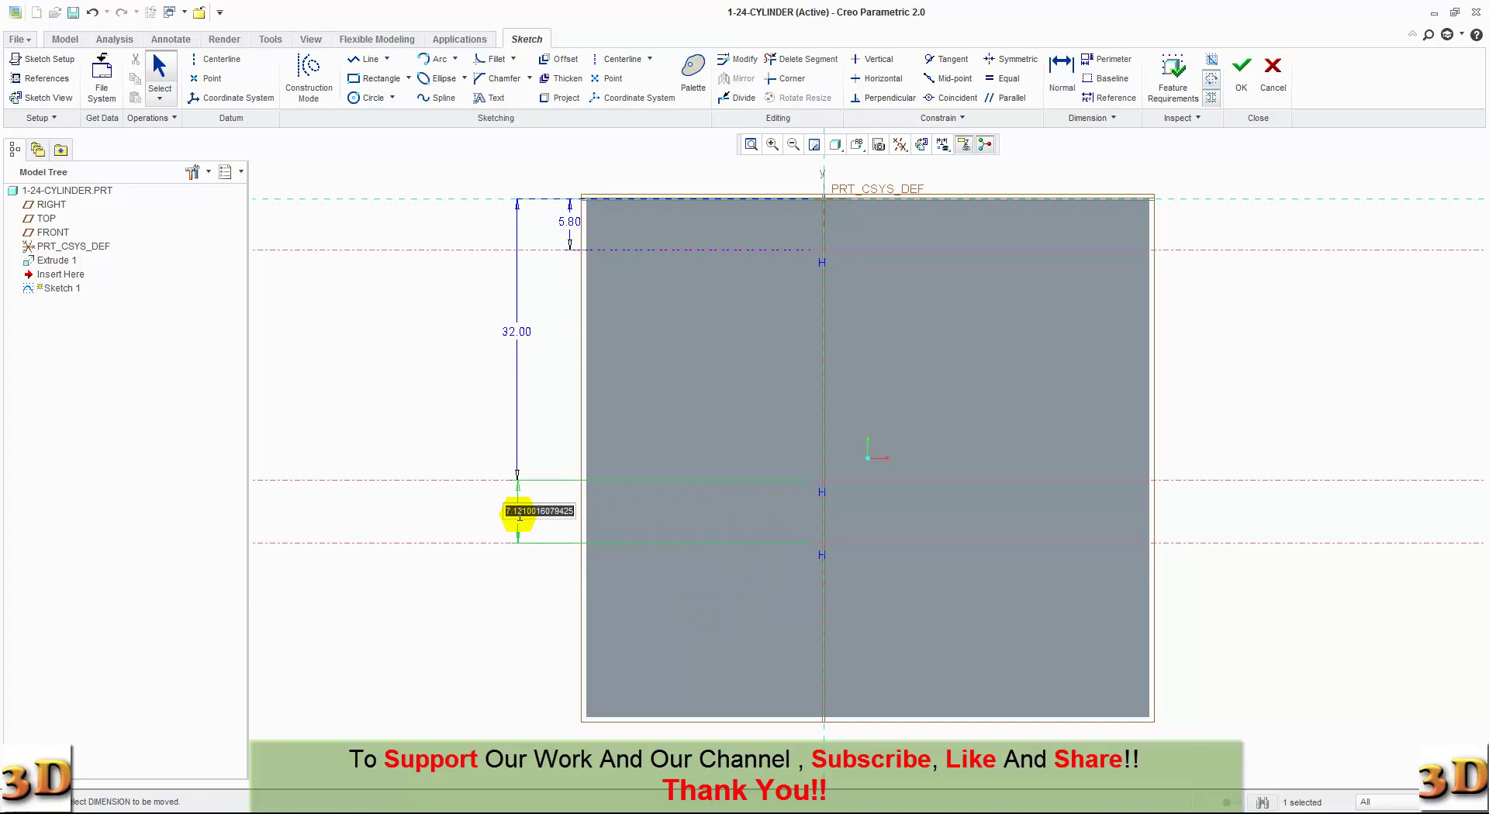
pyautogui.write('9')
pyautogui.press('Return')
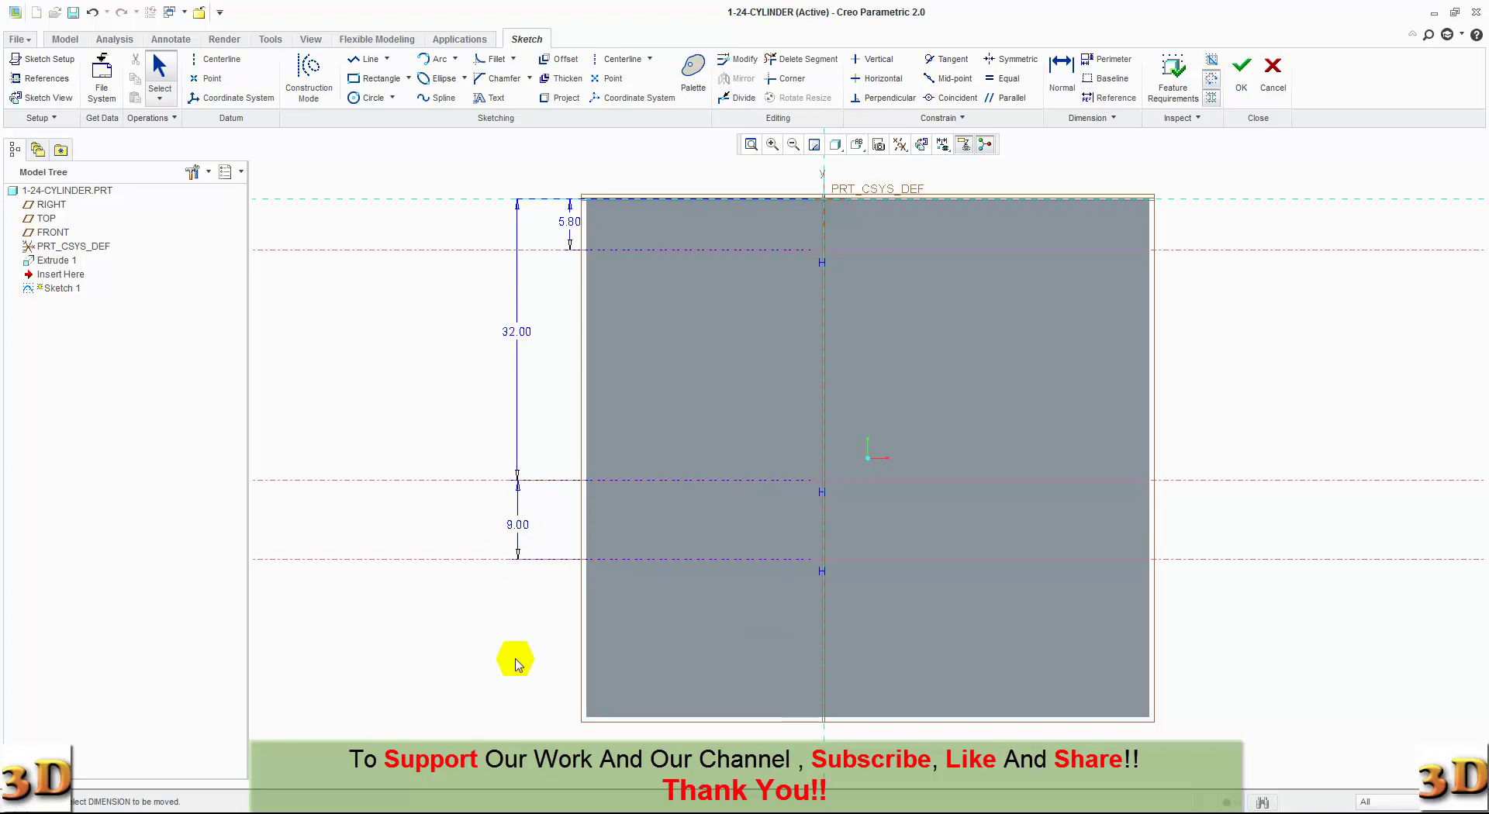
# Draw a large circle centred on the 32.00 centerline, reaching the block's bottom edge.
pyautogui.click(357, 98)
pyautogui.click(823, 480)
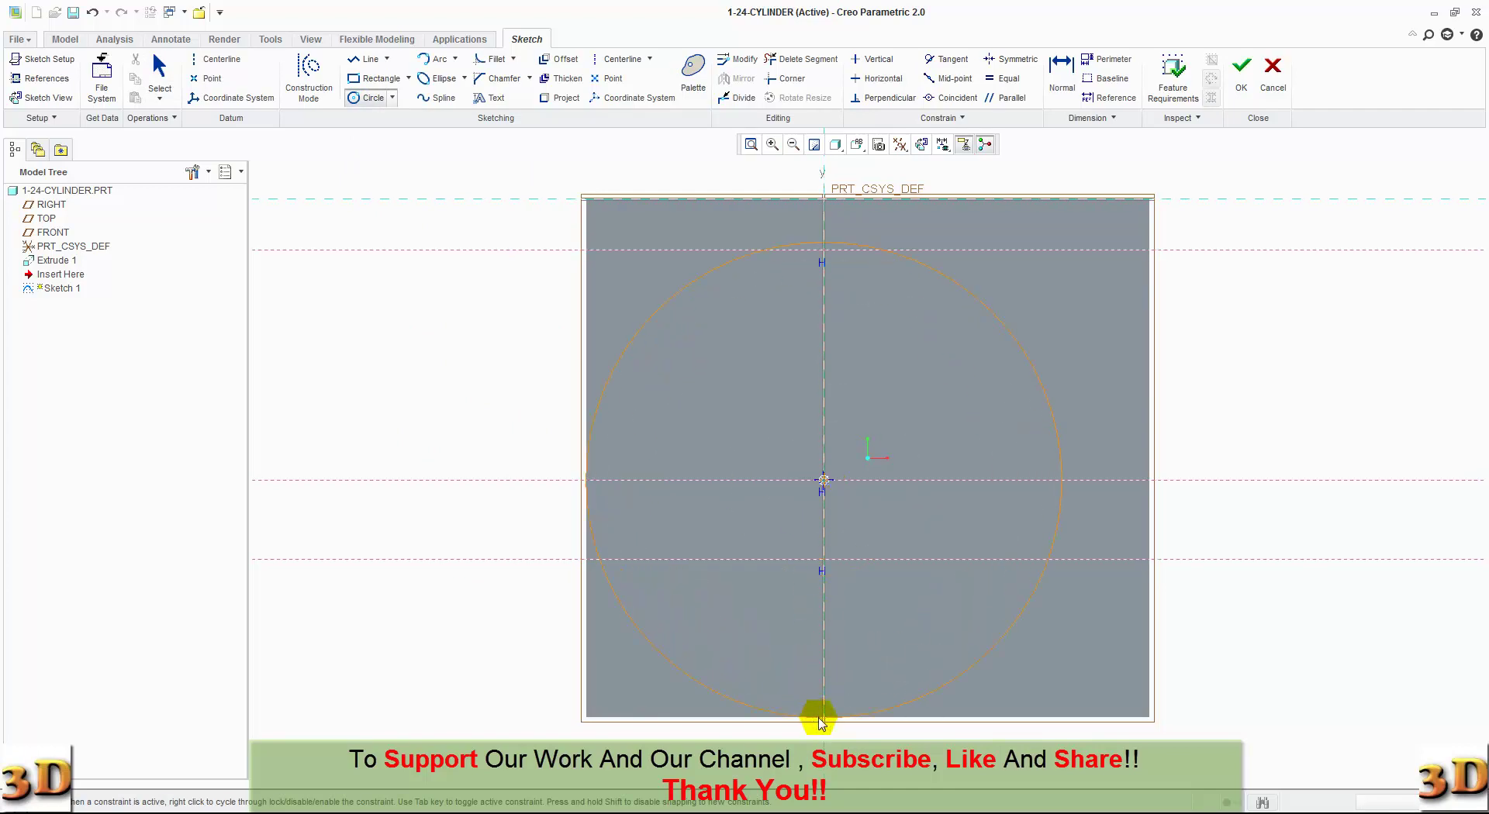
pyautogui.click(815, 663)
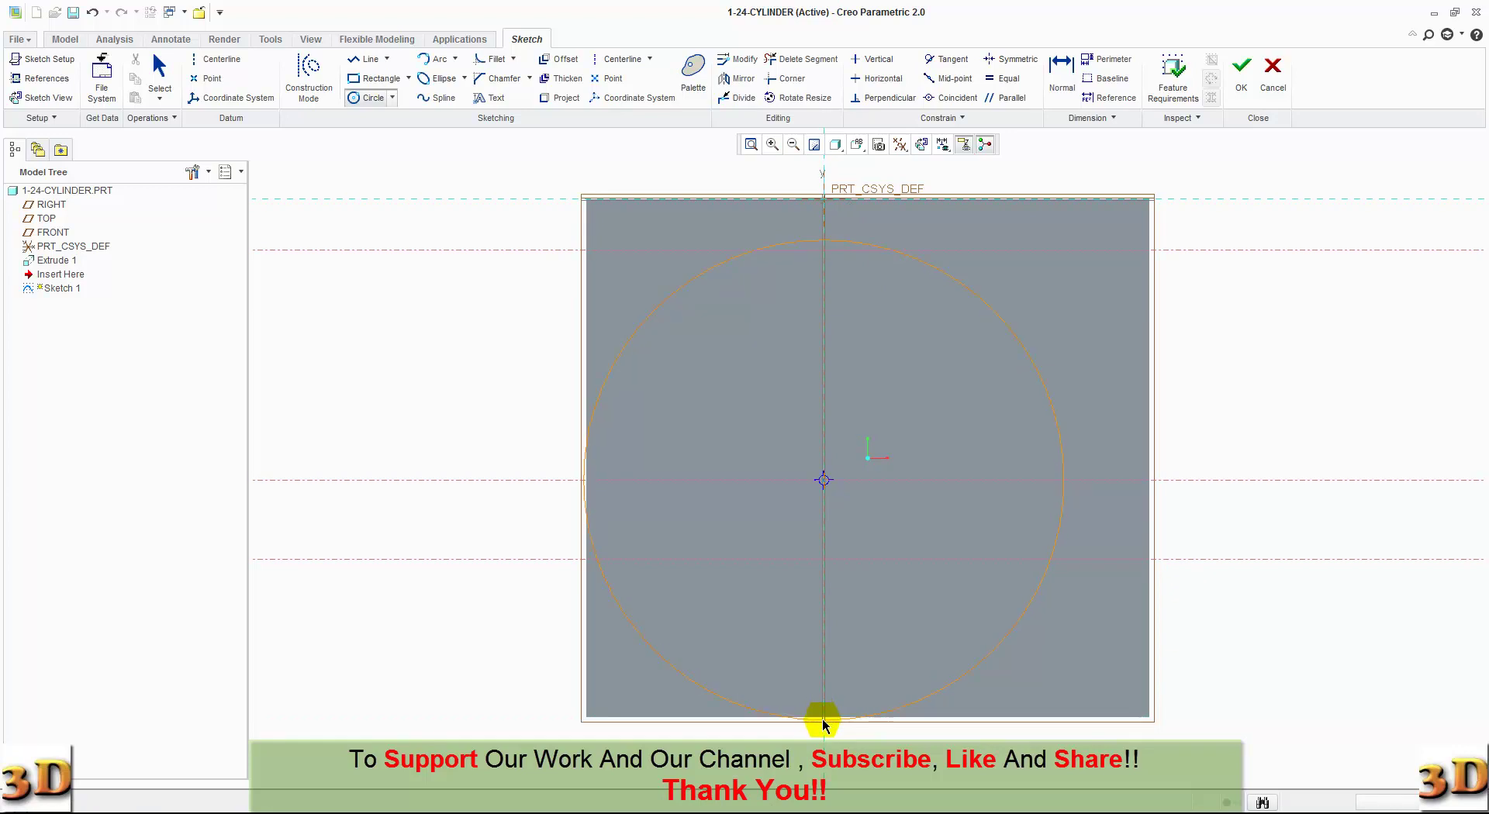
pyautogui.click(825, 720)
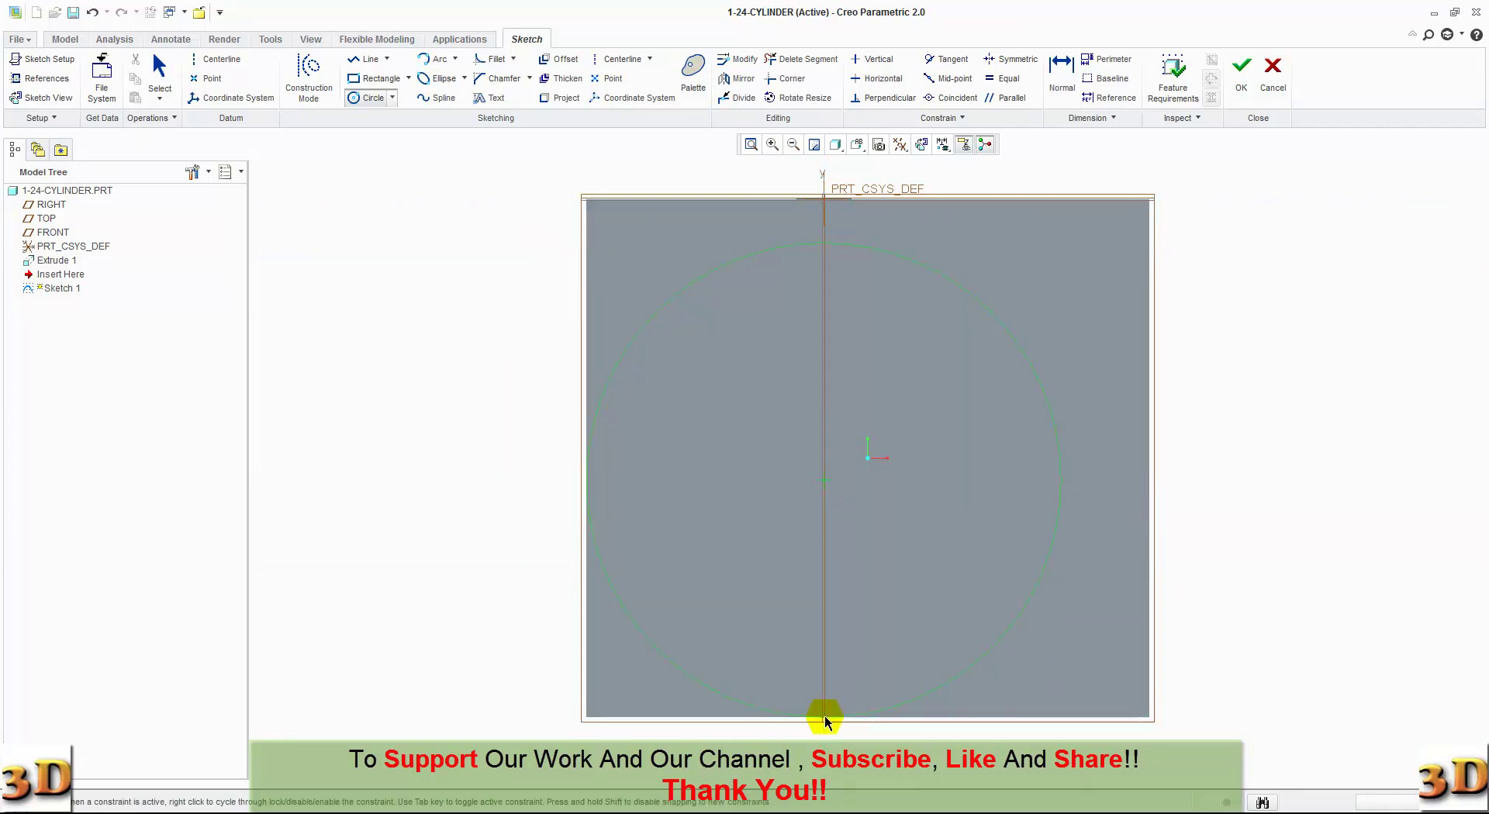
pyautogui.middleClick(838, 746)
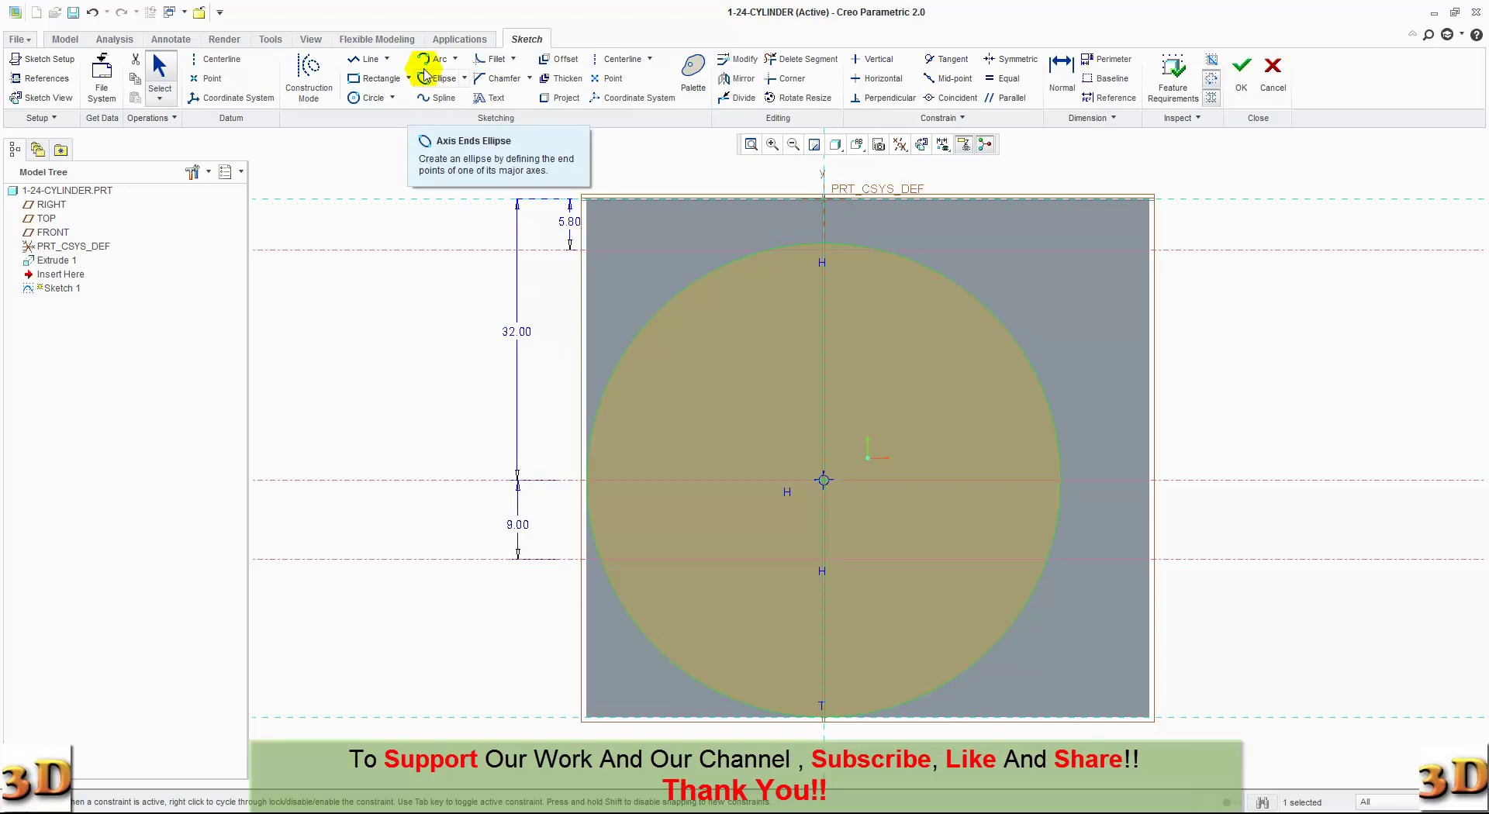
# Draw a 6.30-radius arc from the top-left corner, tangent to the large circle.
pyautogui.click(424, 61)
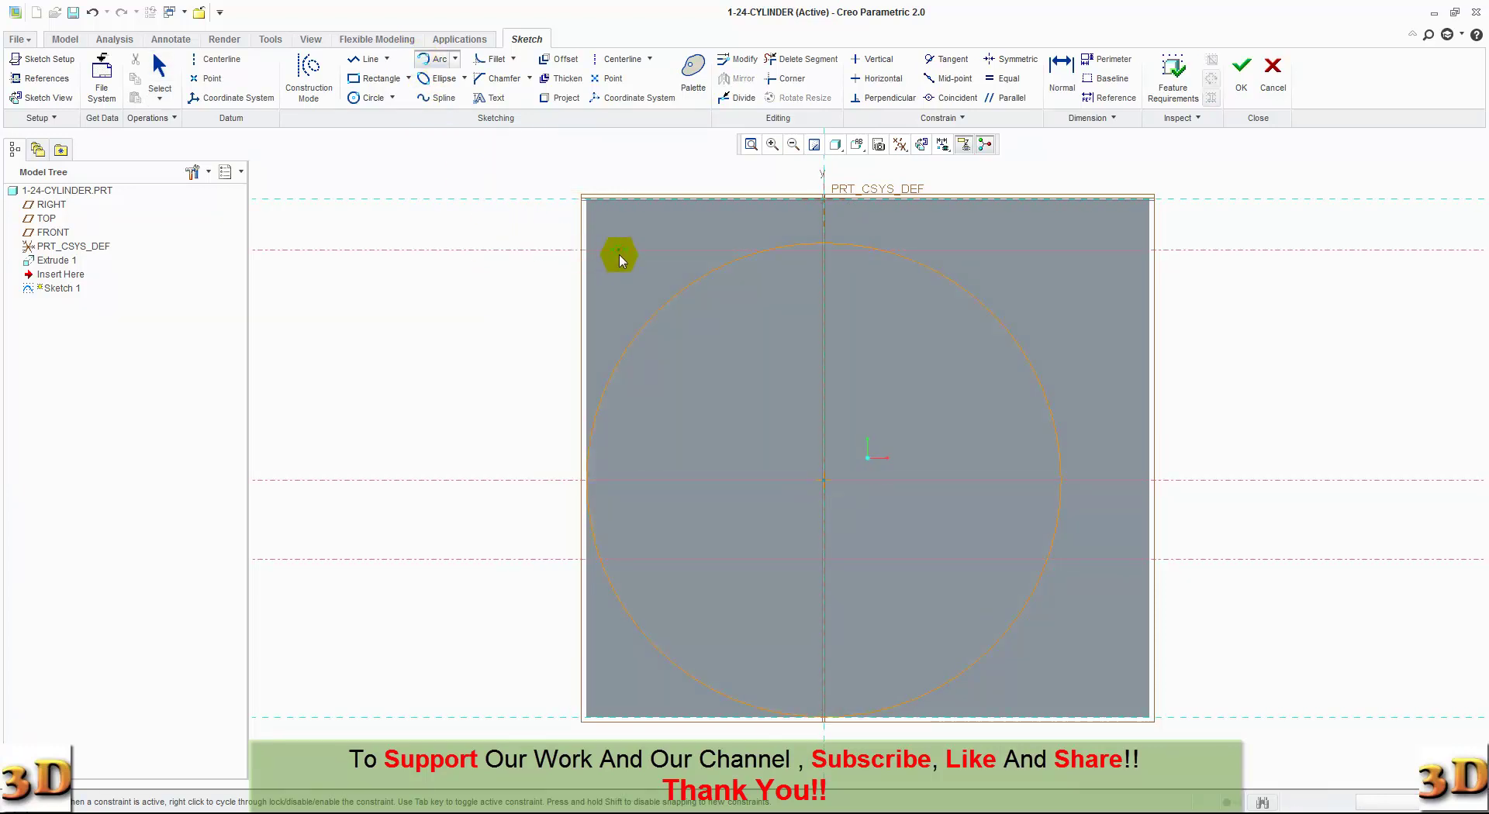
pyautogui.click(620, 254)
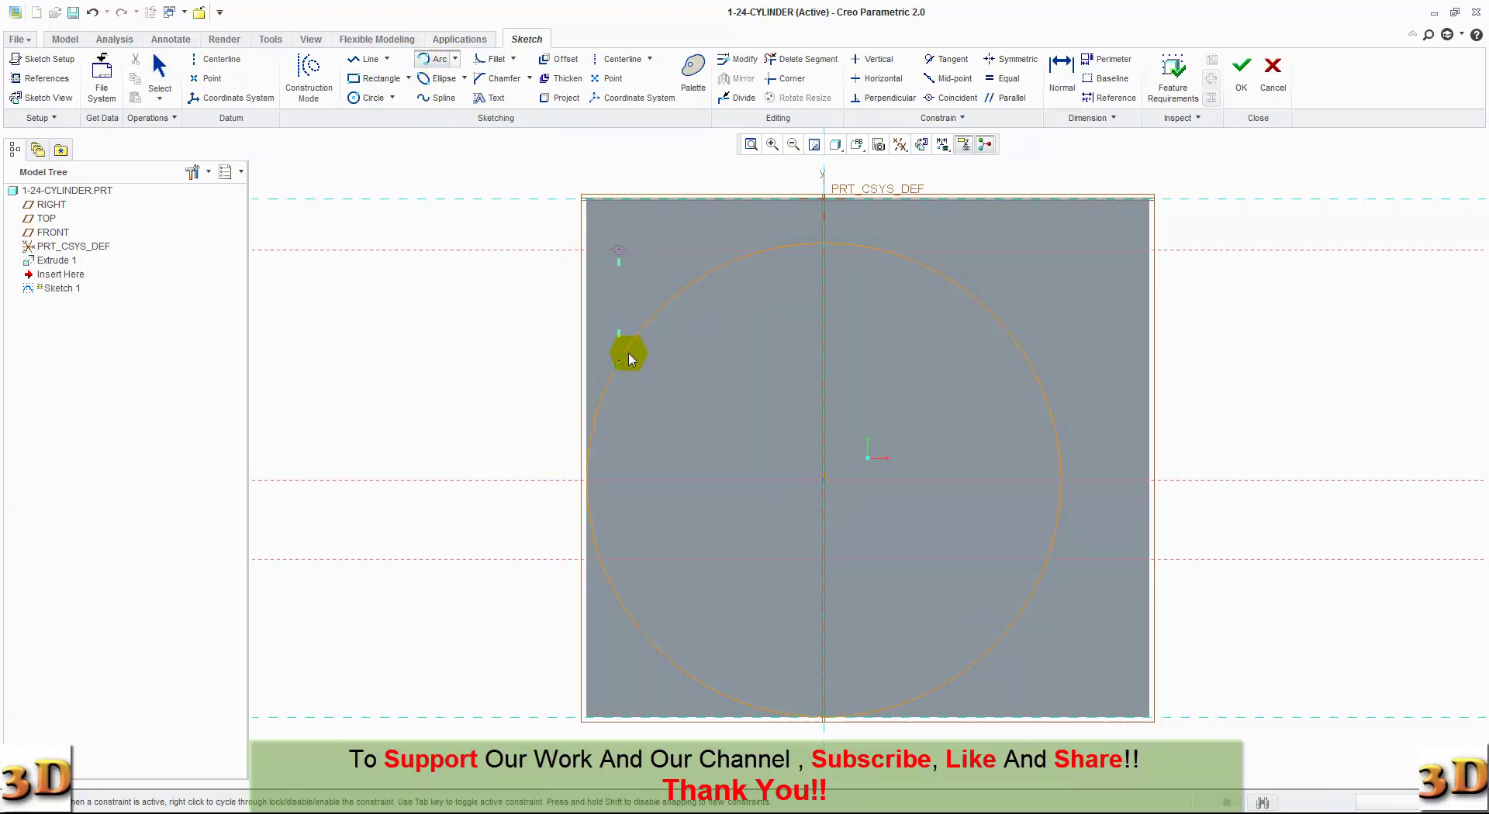
pyautogui.click(626, 353)
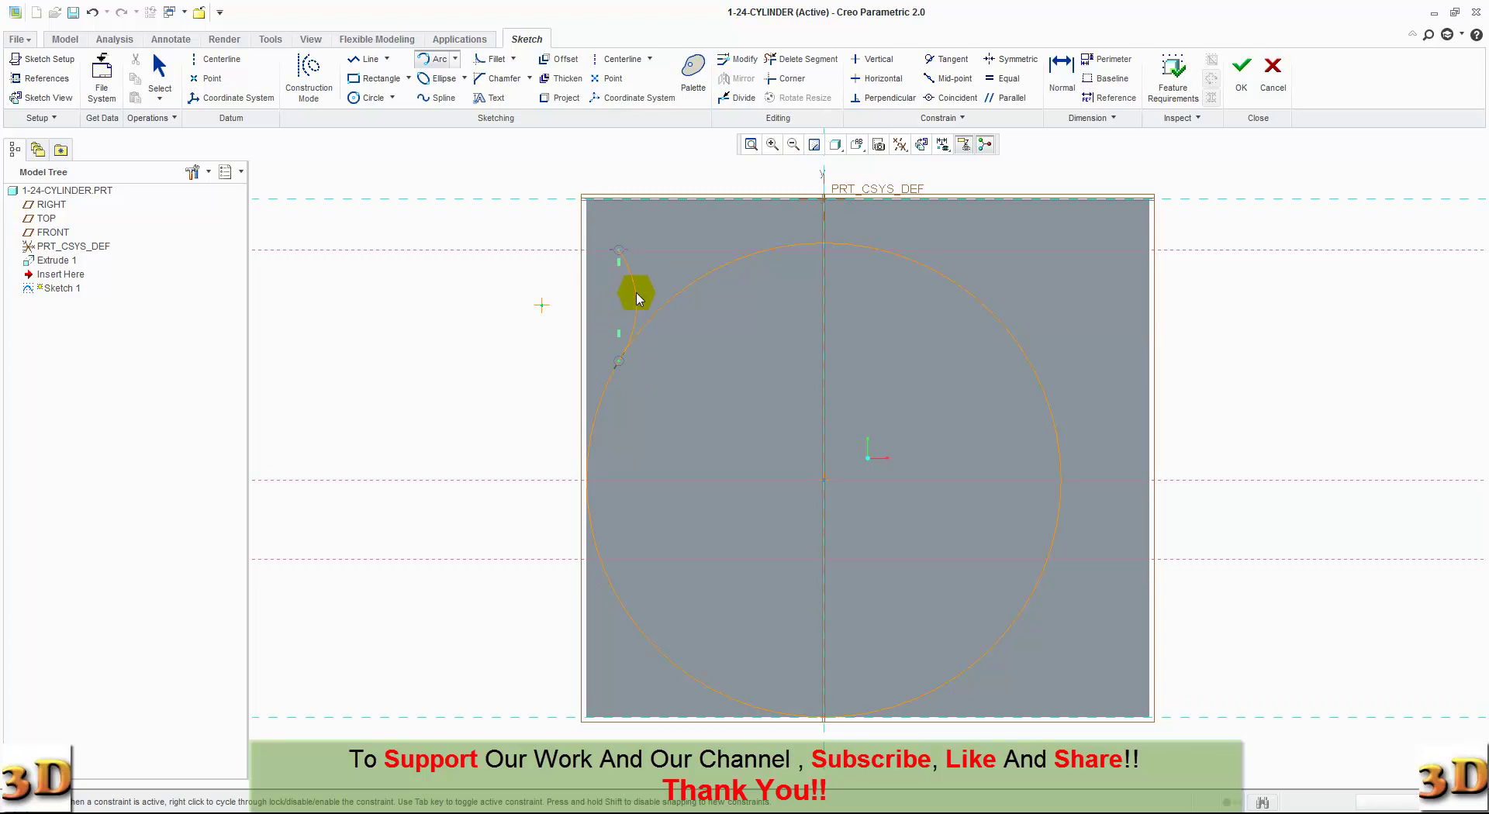
pyautogui.click(632, 294)
pyautogui.middleClick(573, 224)
pyautogui.click(564, 326)
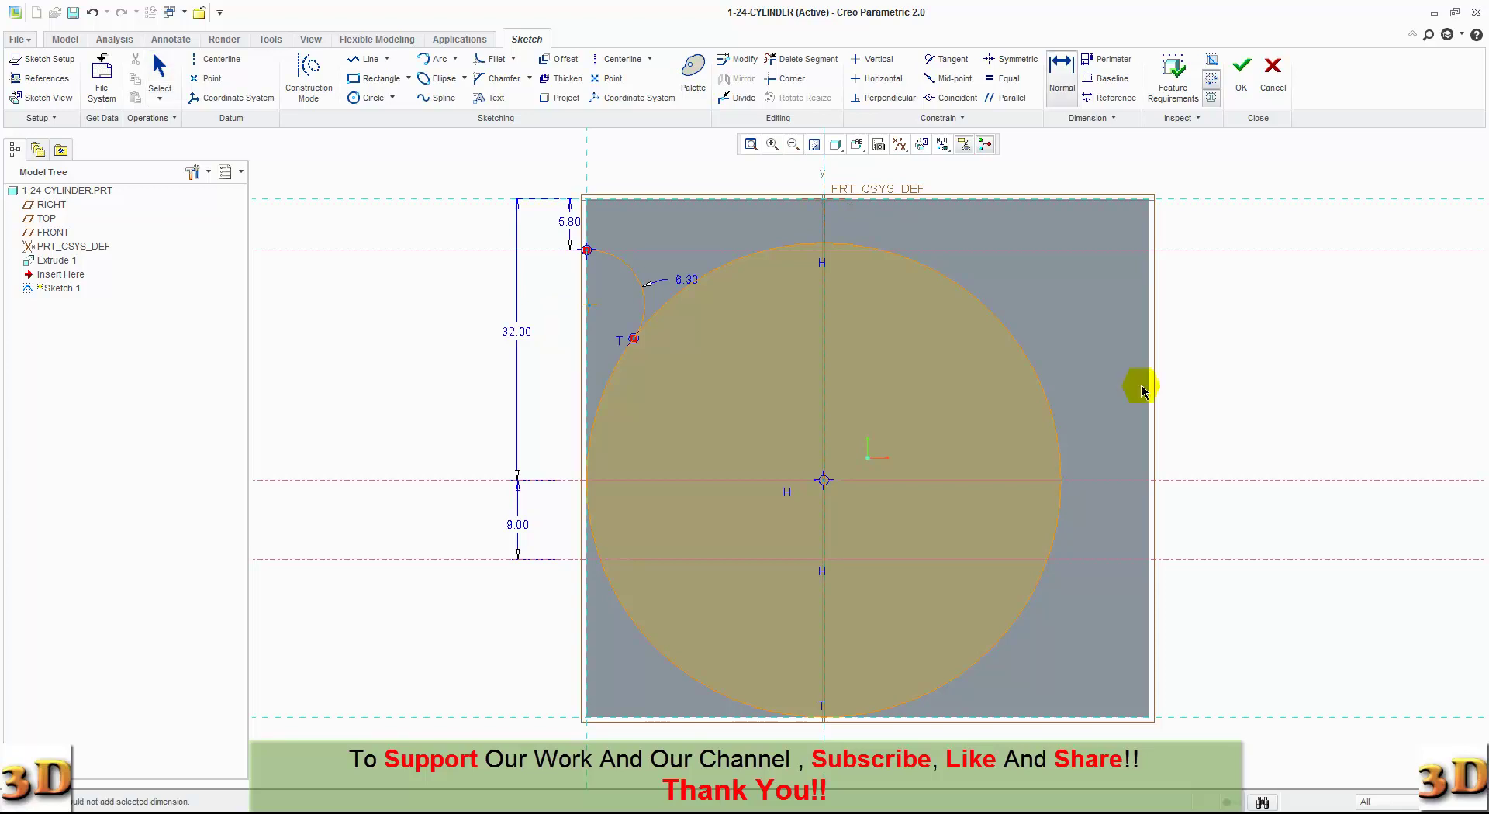
# Draw a horizontal line along the lower centerline from the circle to the block's right edge.
pyautogui.click(347, 62)
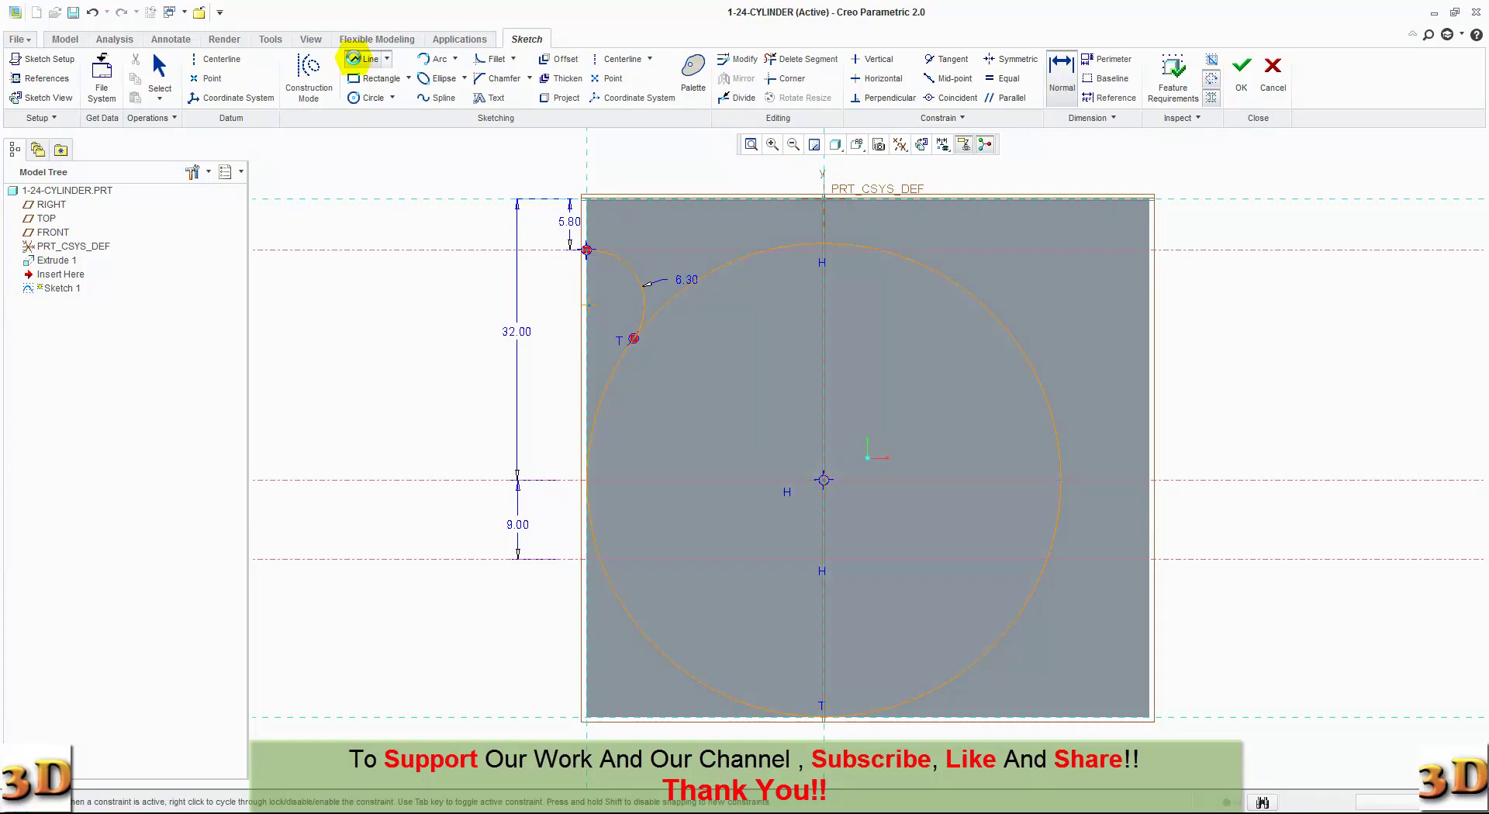
pyautogui.click(1049, 560)
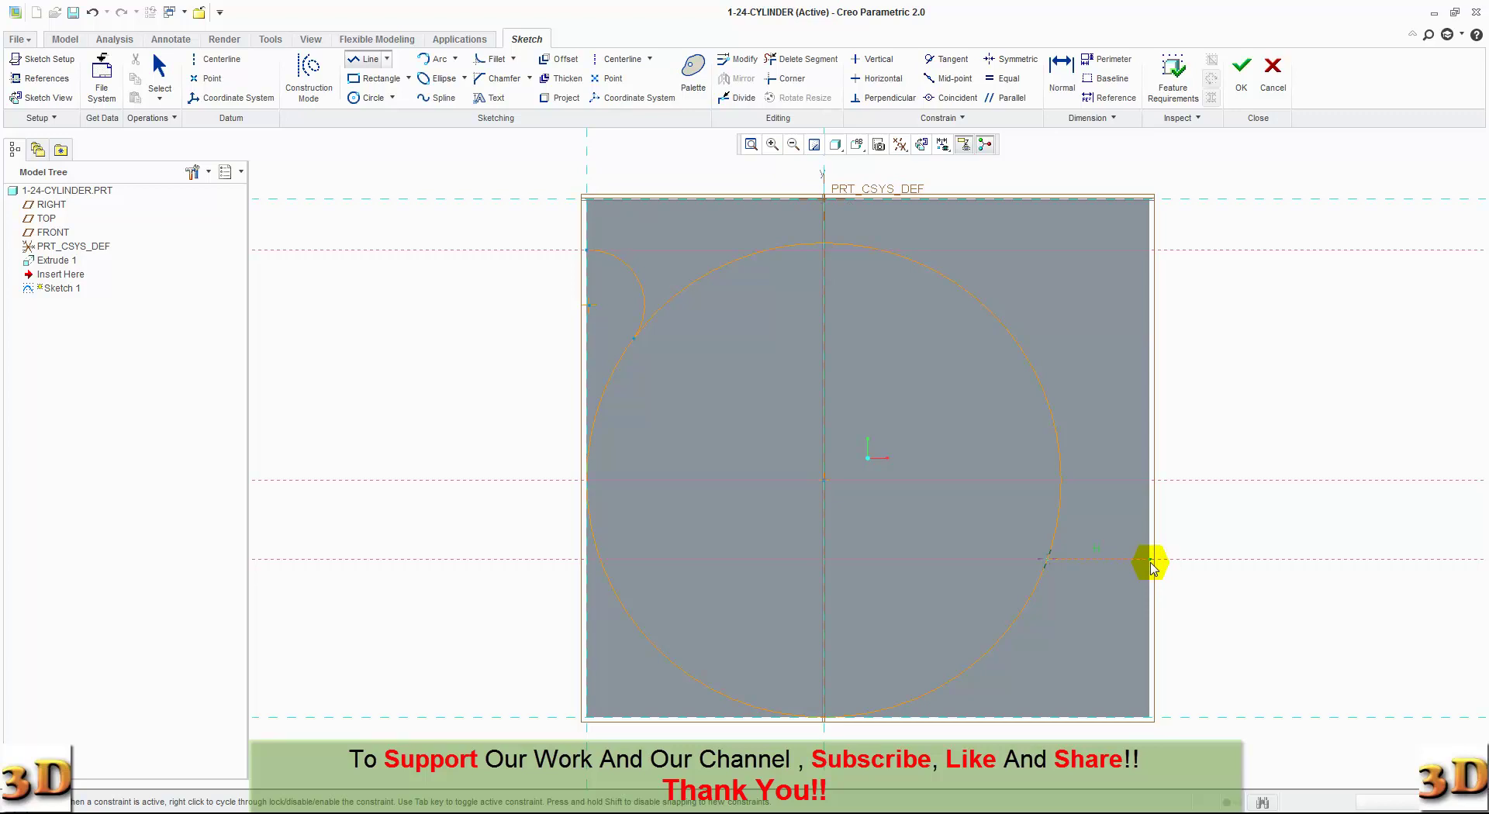
pyautogui.click(1150, 566)
pyautogui.click(1147, 567)
pyautogui.click(1148, 561)
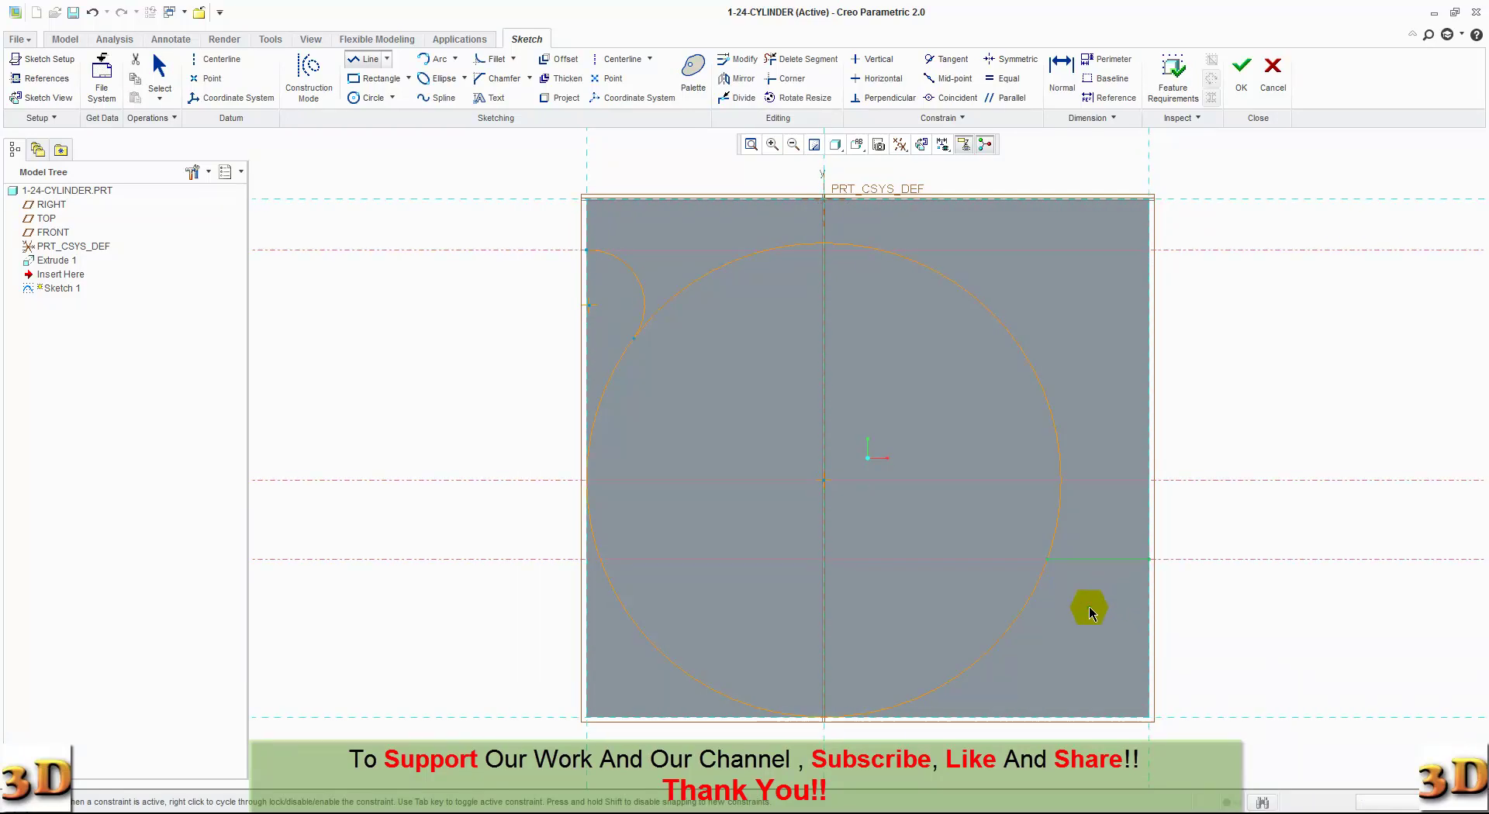
pyautogui.middleClick(1089, 609)
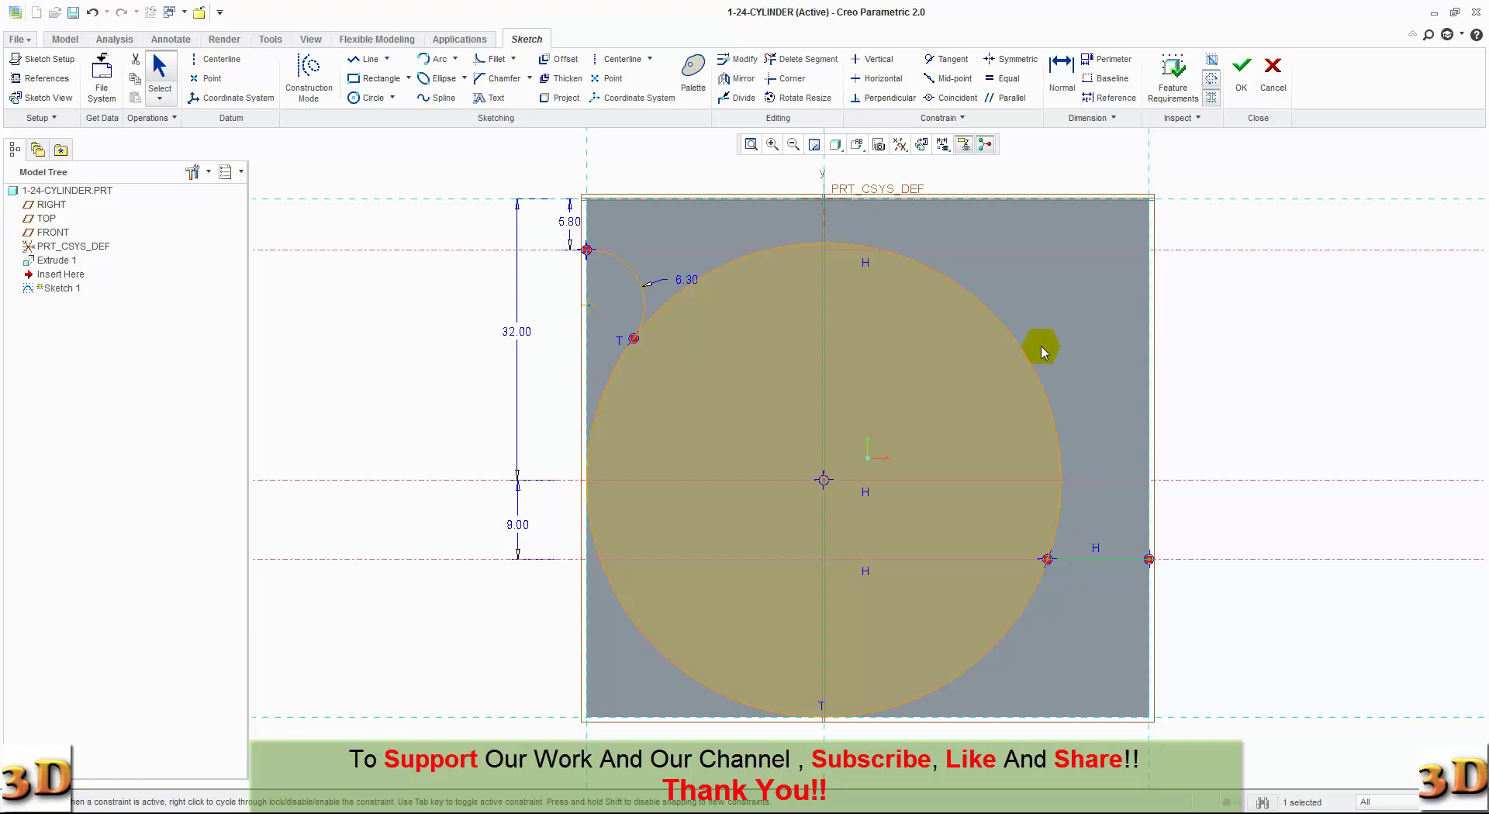
# Trim the circle down to a 27.00-radius arc joining the 6.30 arc, then finish Sketch 1.
pyautogui.click(806, 59)
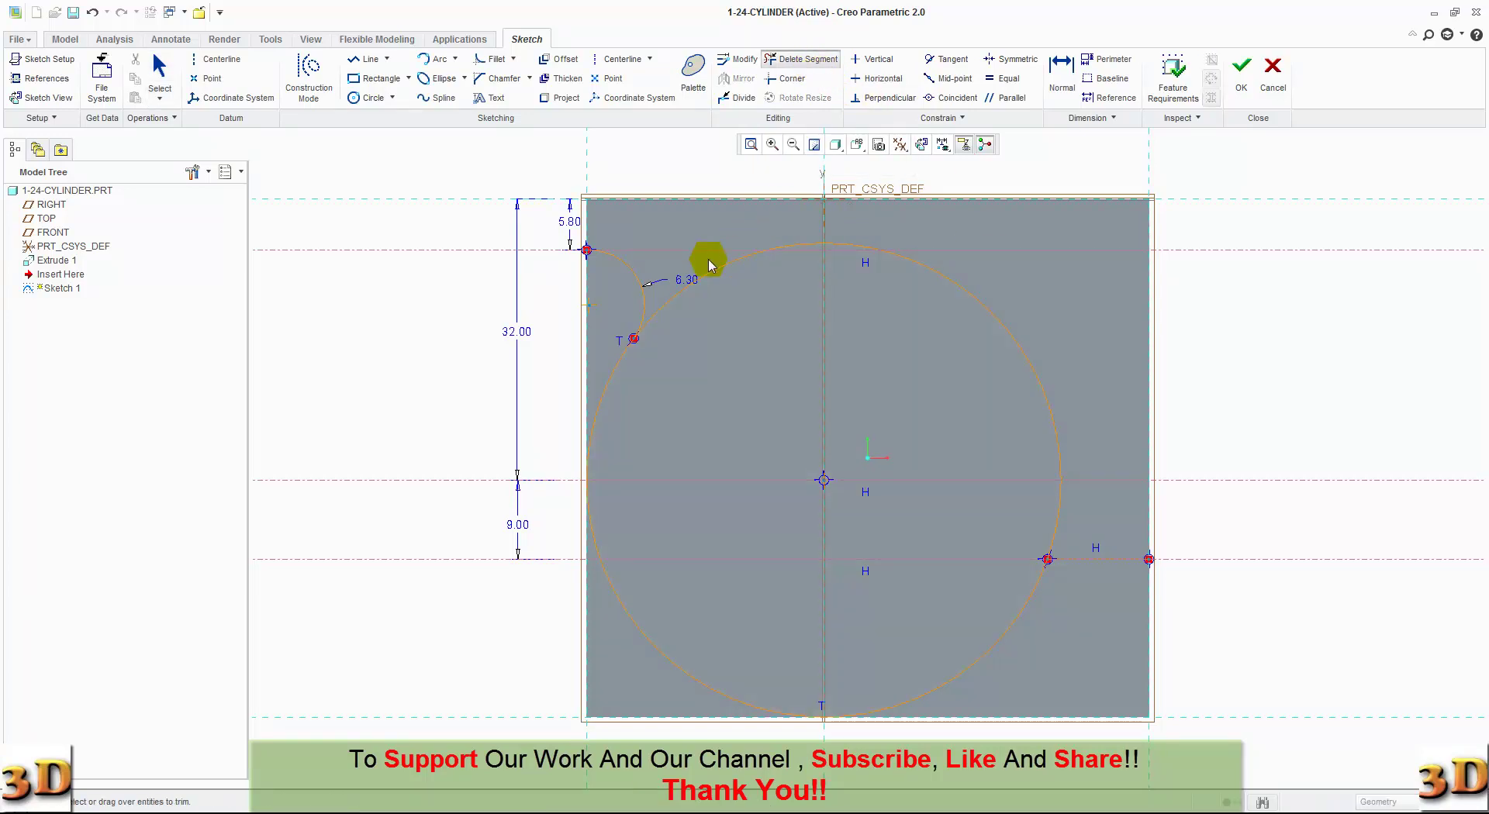
pyautogui.click(718, 271)
pyautogui.click(802, 248)
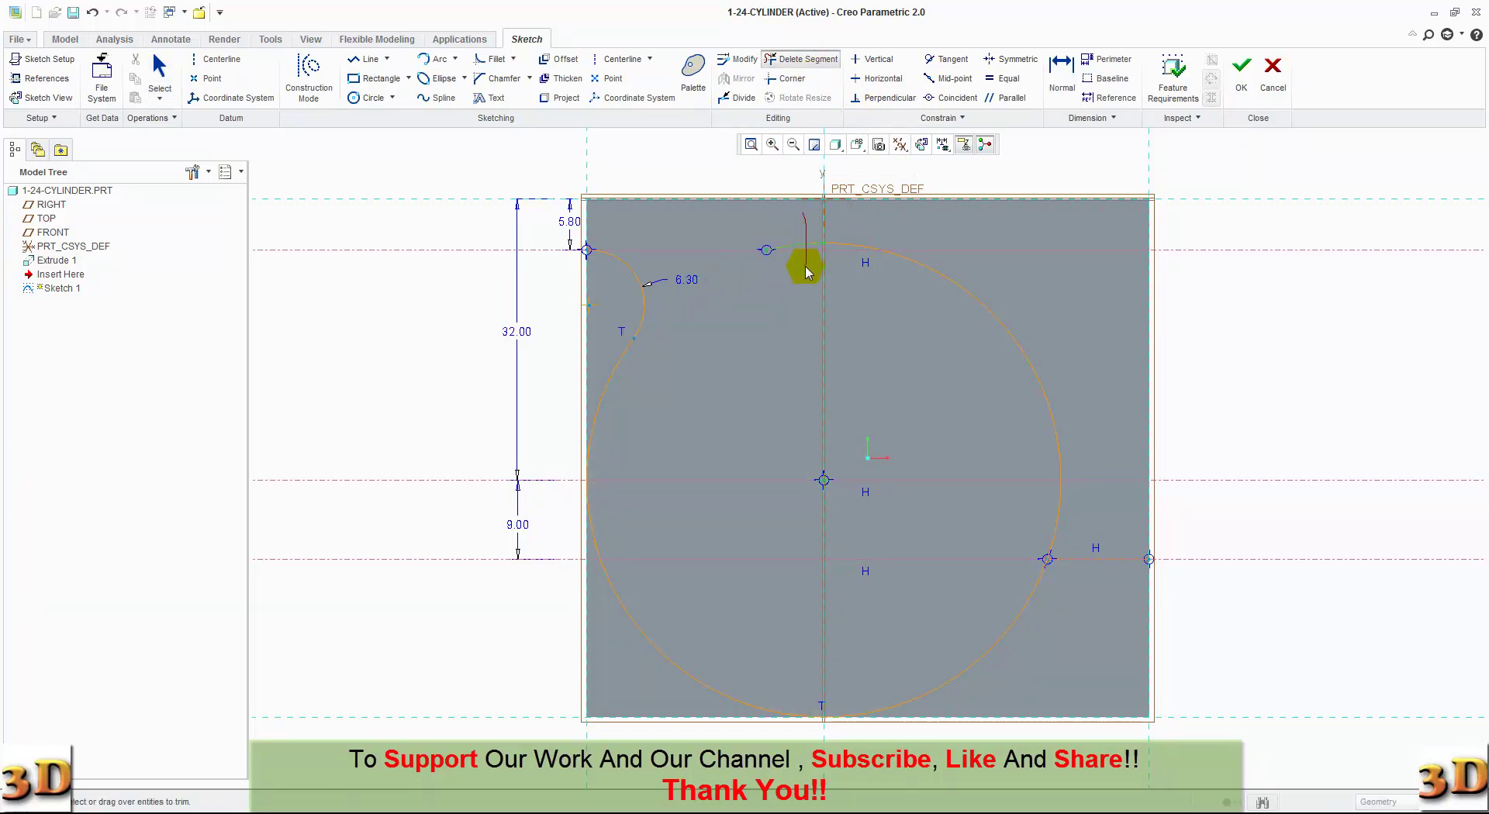
pyautogui.moveTo(907, 223)
pyautogui.mouseDown()
pyautogui.moveTo(874, 277)
pyautogui.moveTo(1075, 411)
pyautogui.moveTo(1049, 505)
pyautogui.mouseUp()
pyautogui.middleClick(947, 514)
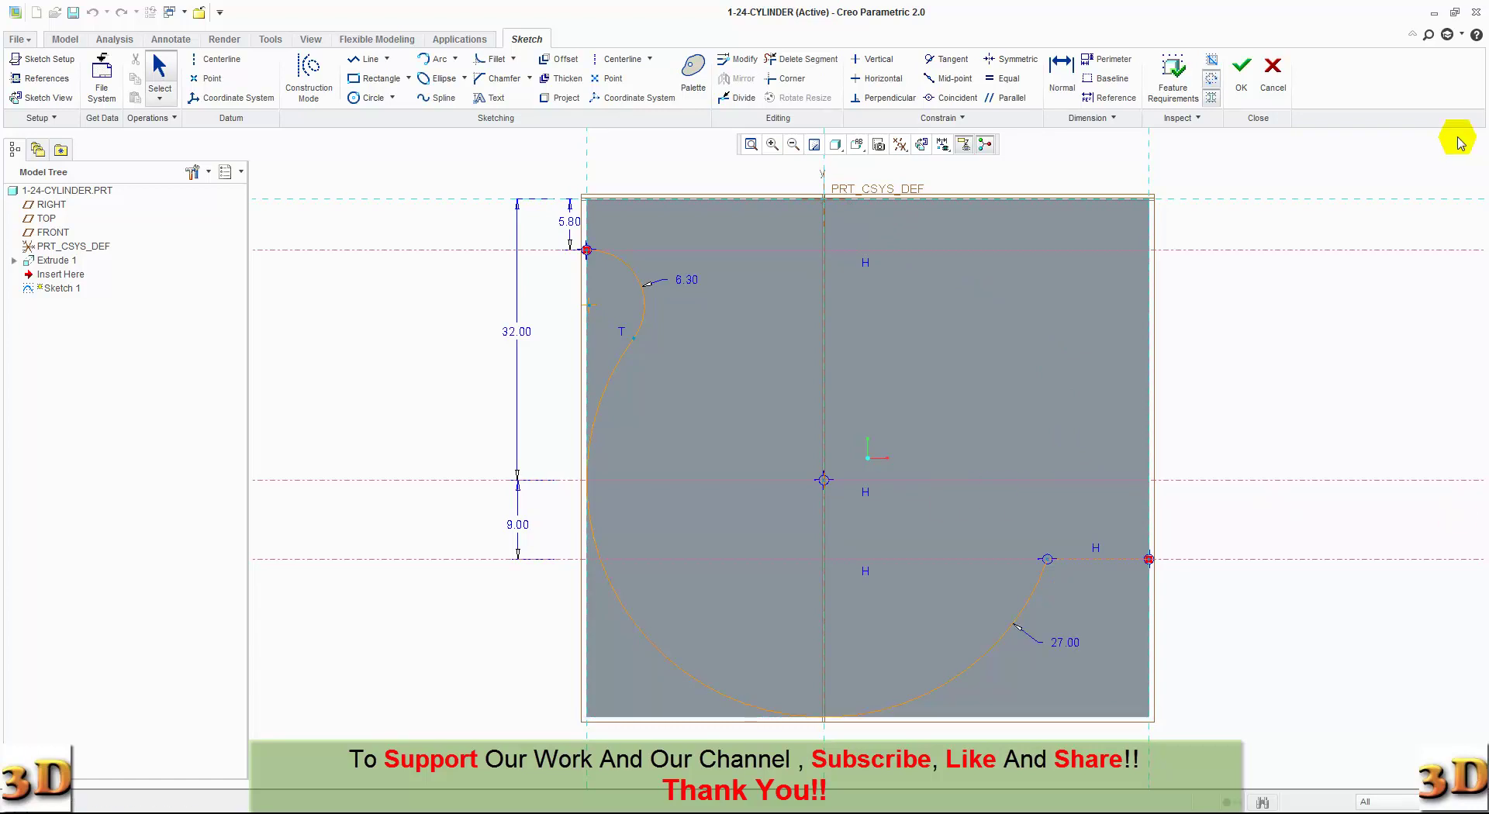
pyautogui.click(1240, 76)
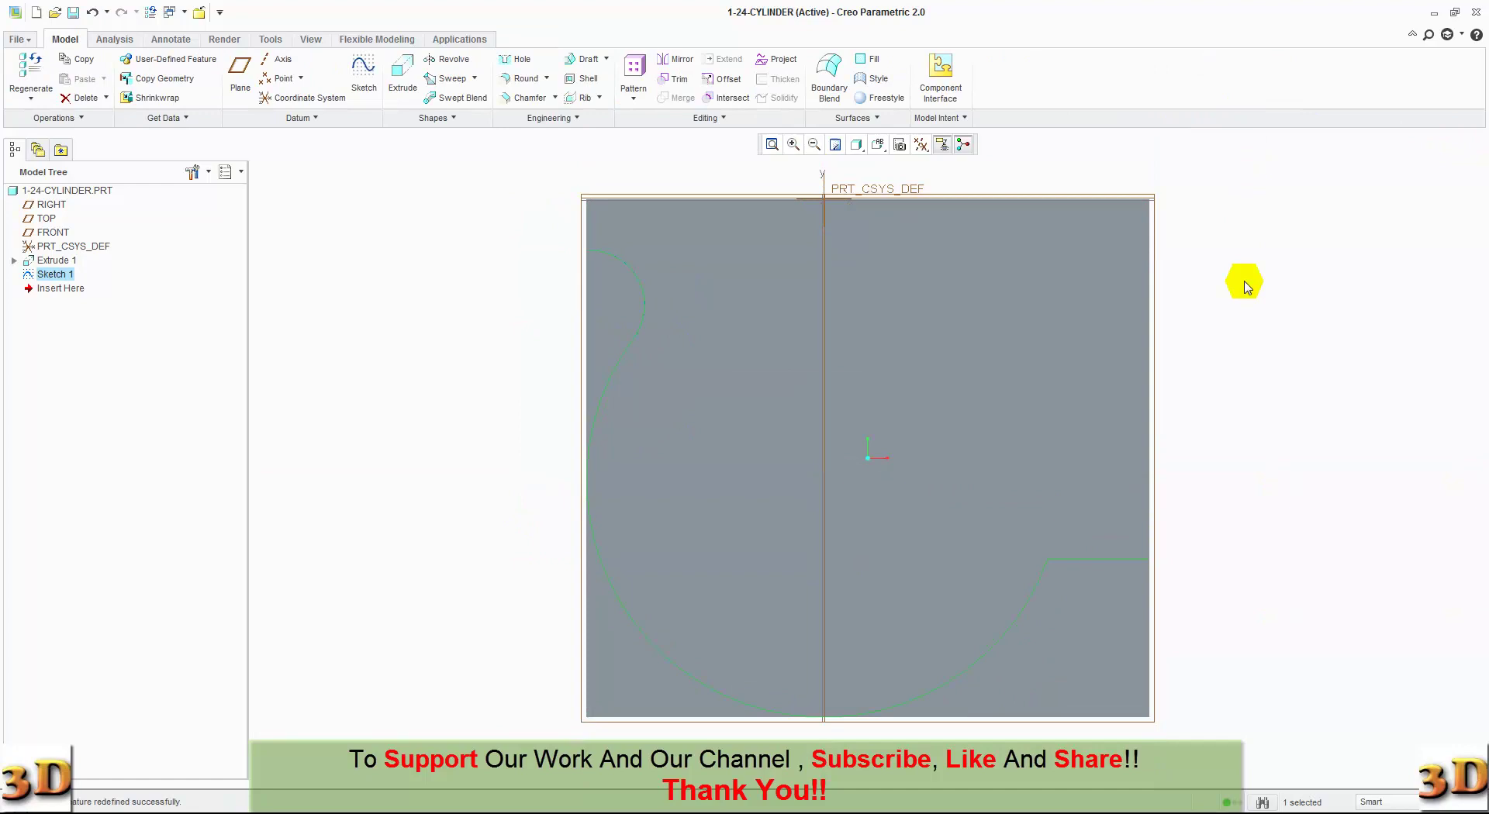
# Extrude Sketch 1 as a Through All solid cut, removing material outside the profile.
pyautogui.click(1239, 371)
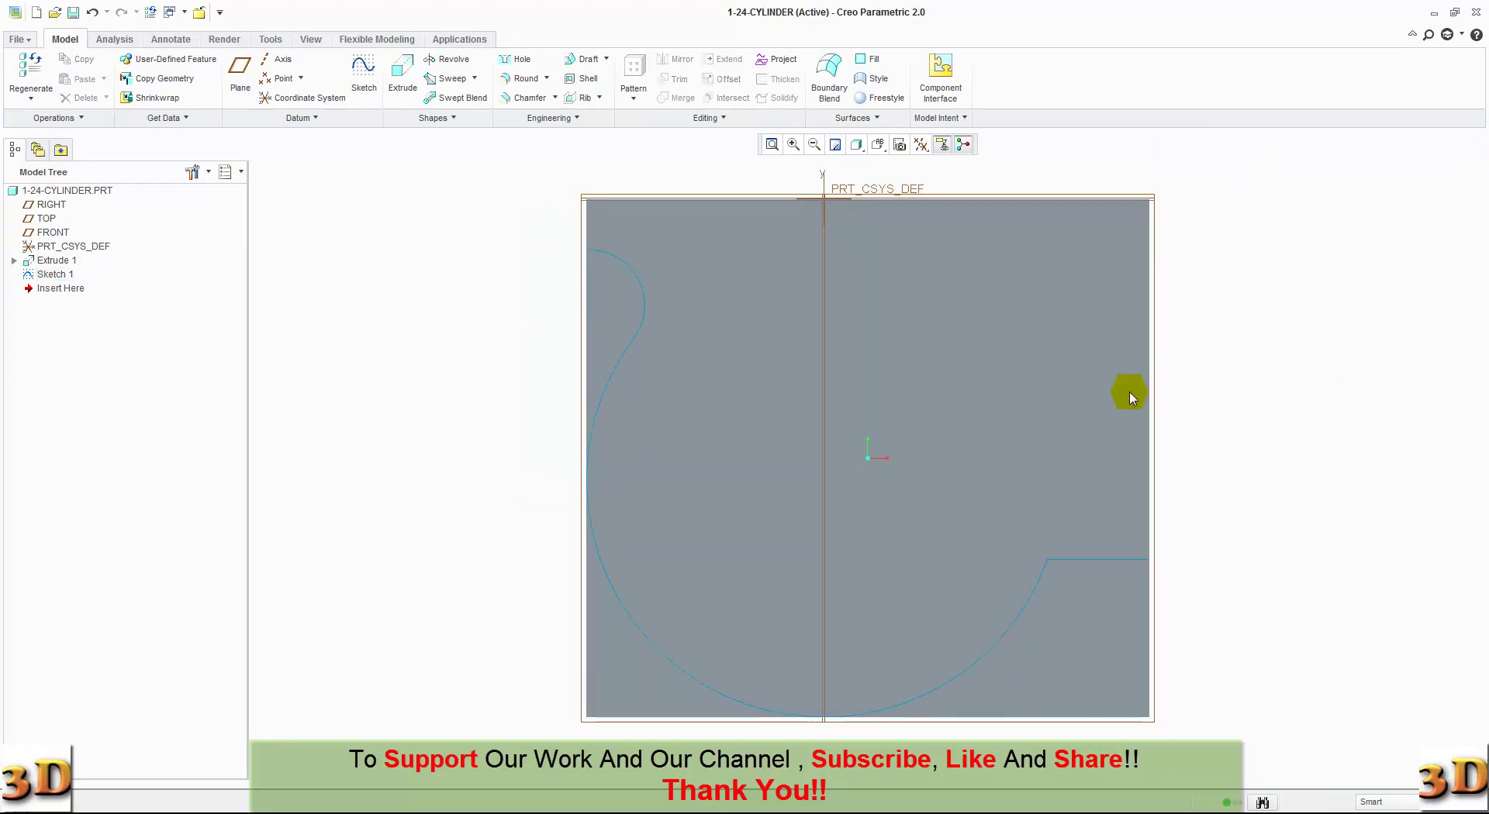
pyautogui.click(643, 335)
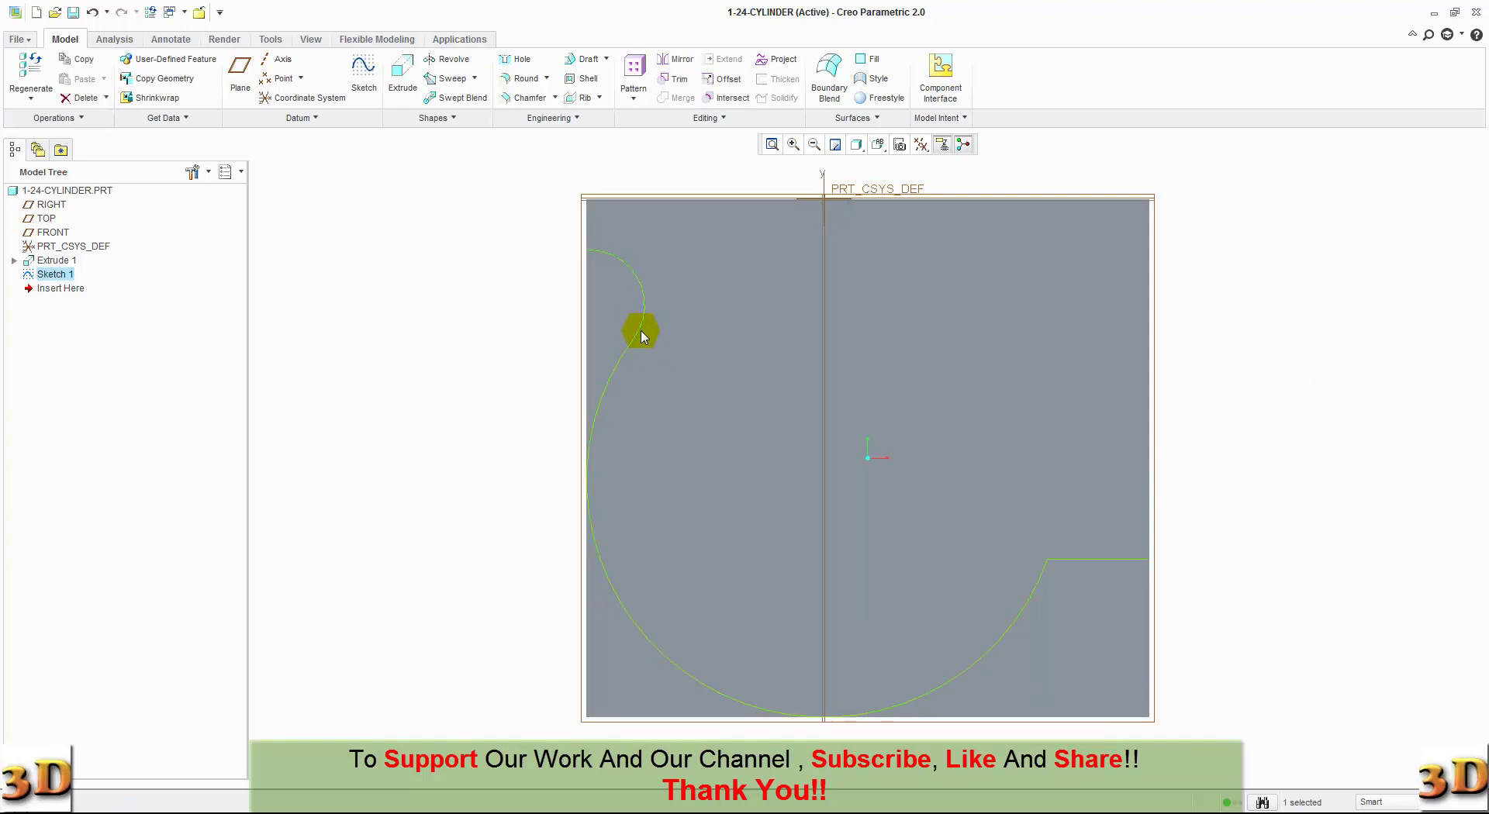
pyautogui.click(402, 87)
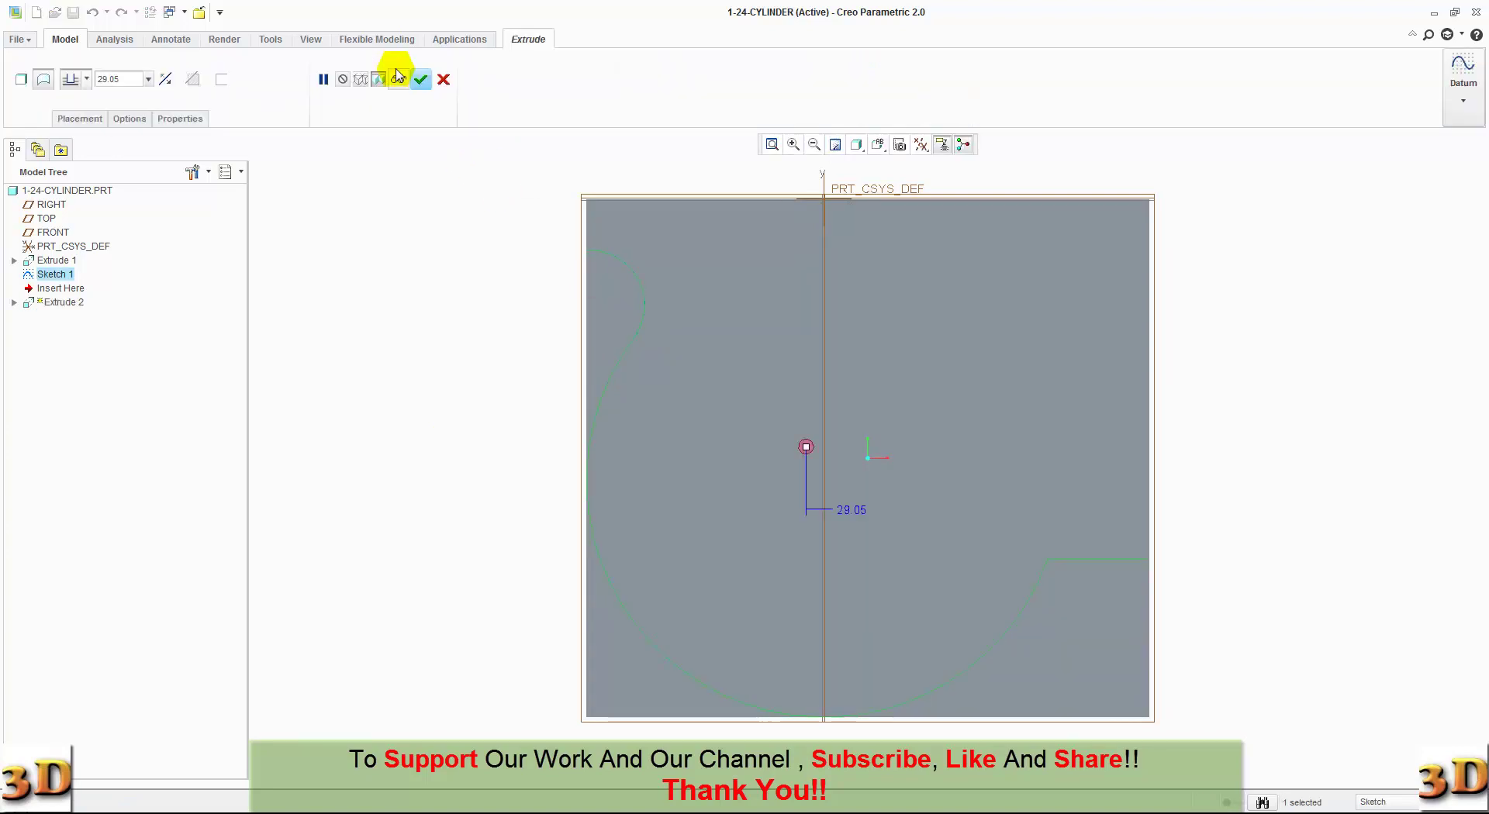
pyautogui.click(21, 79)
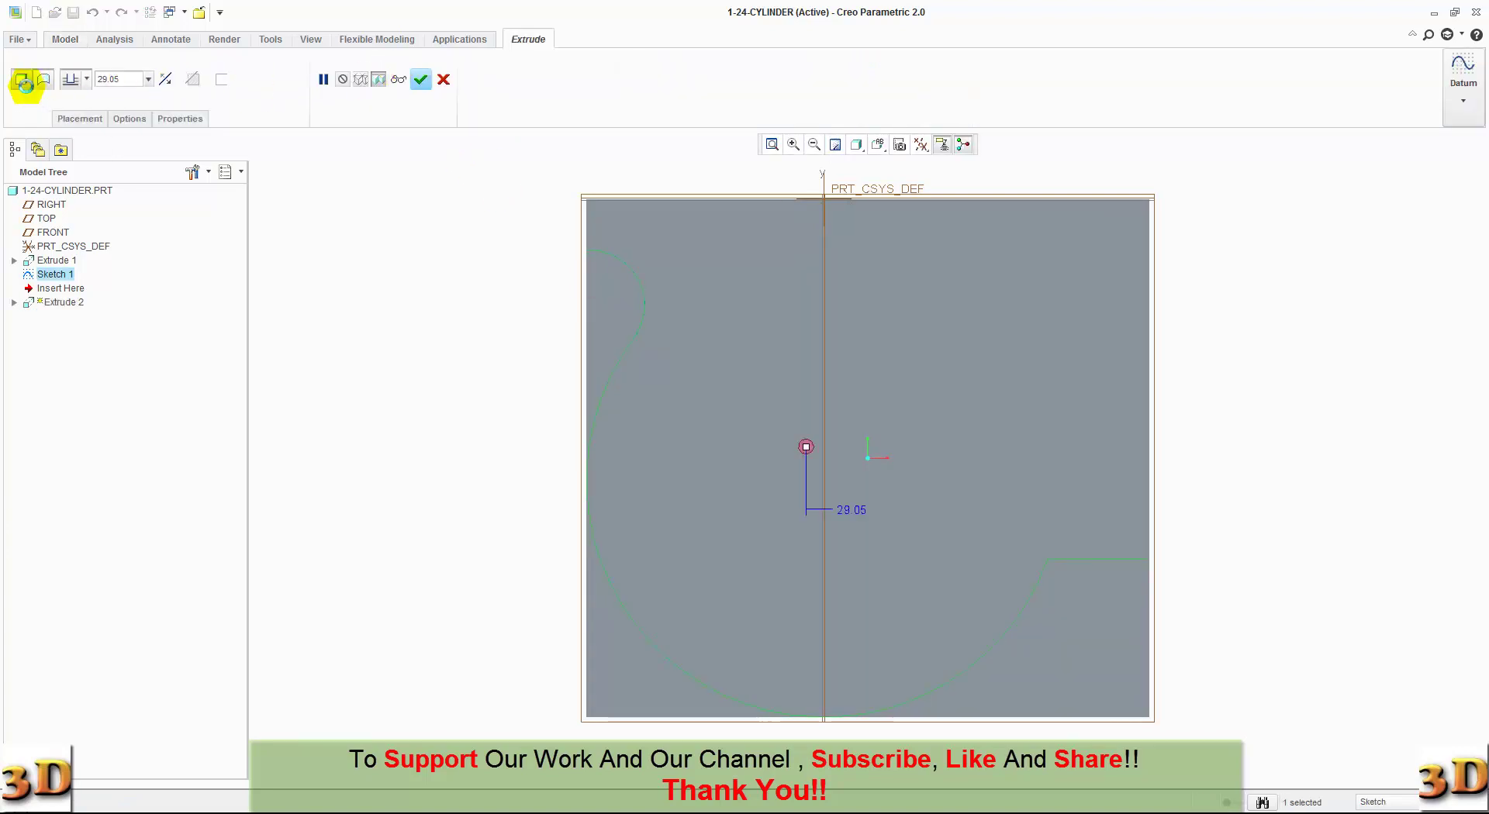
pyautogui.click(71, 81)
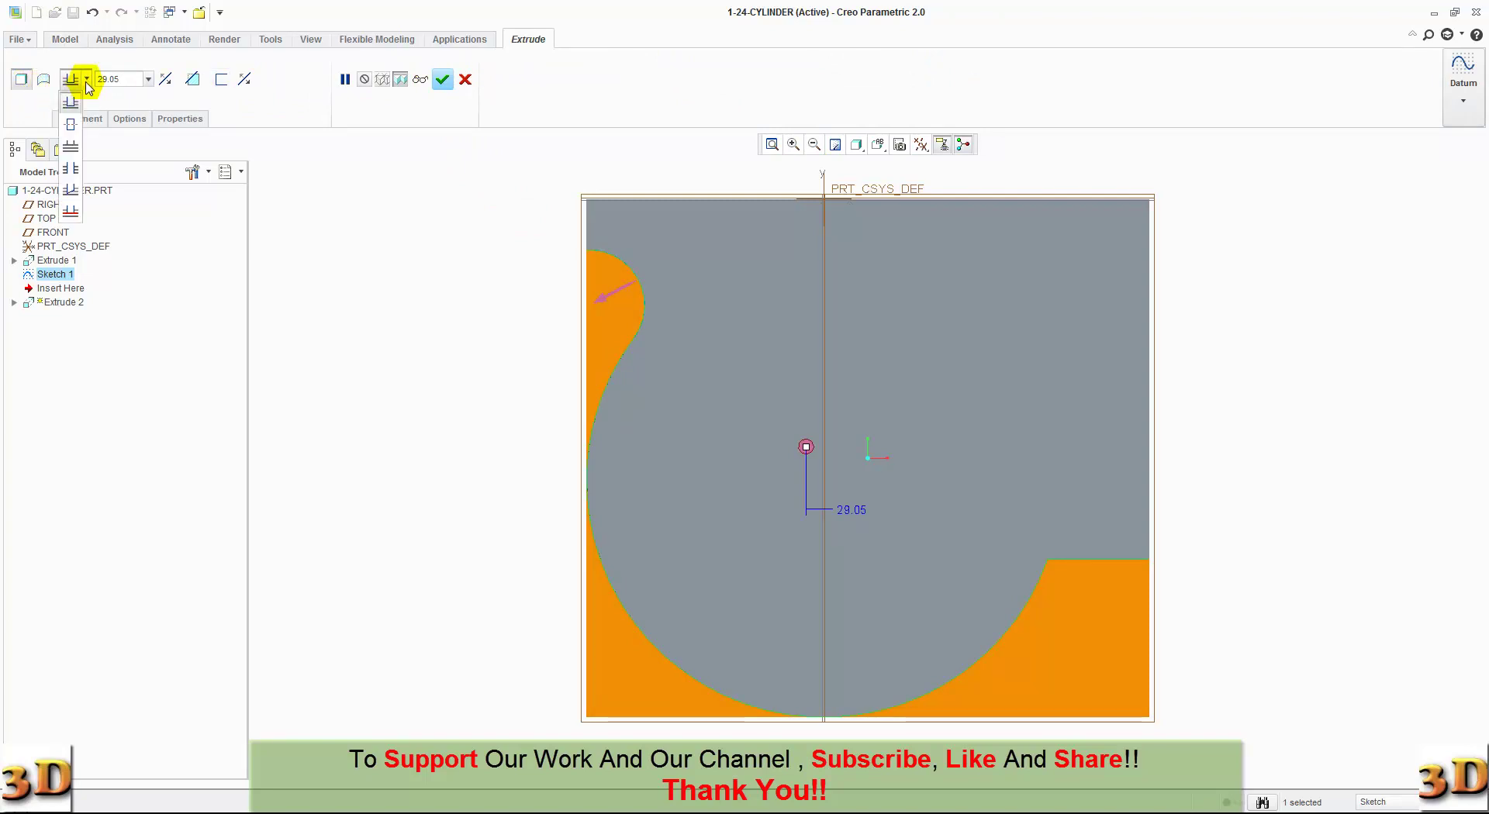
pyautogui.click(69, 170)
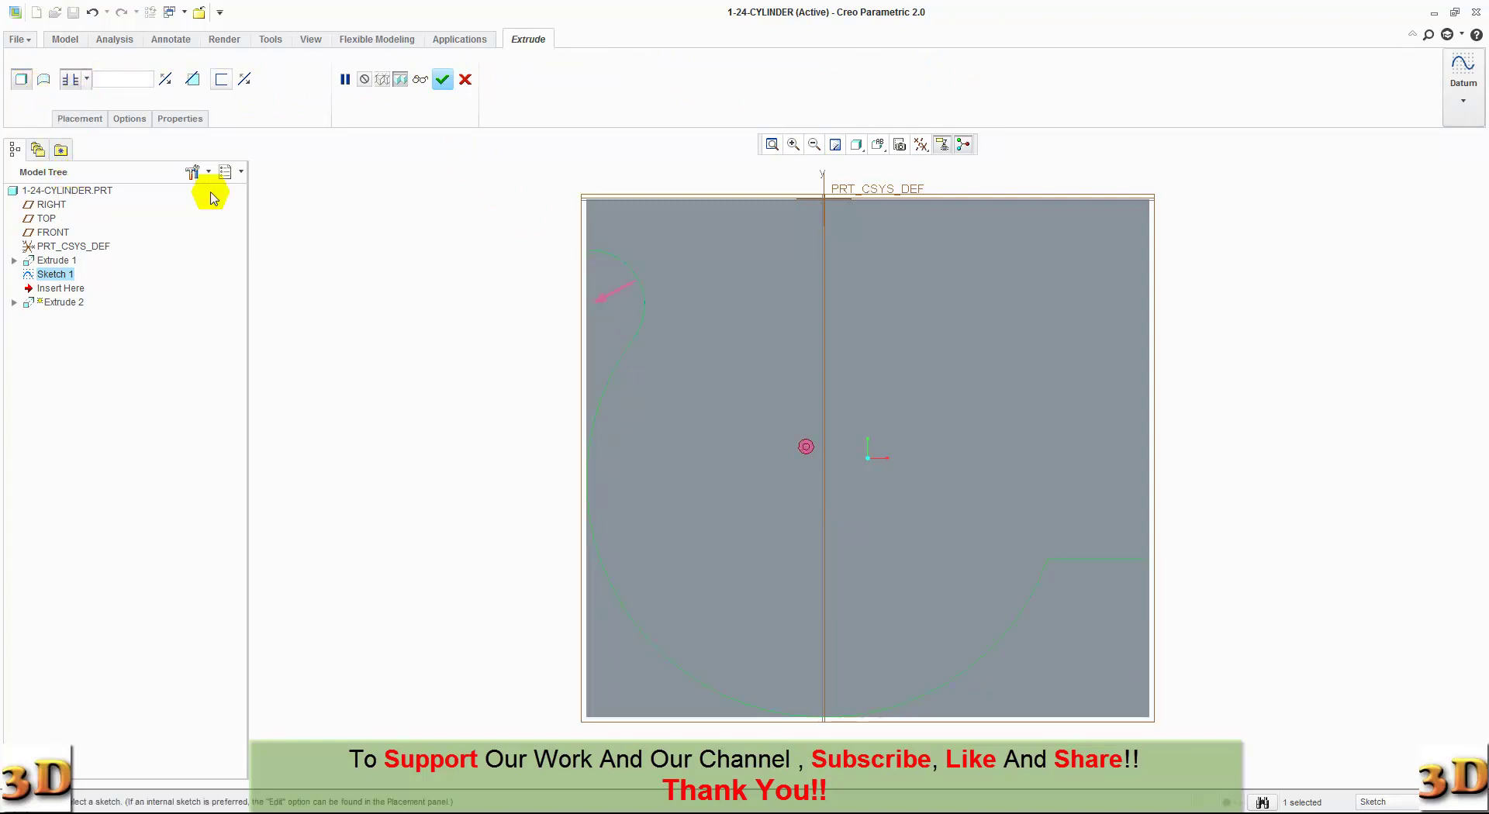
pyautogui.click(194, 84)
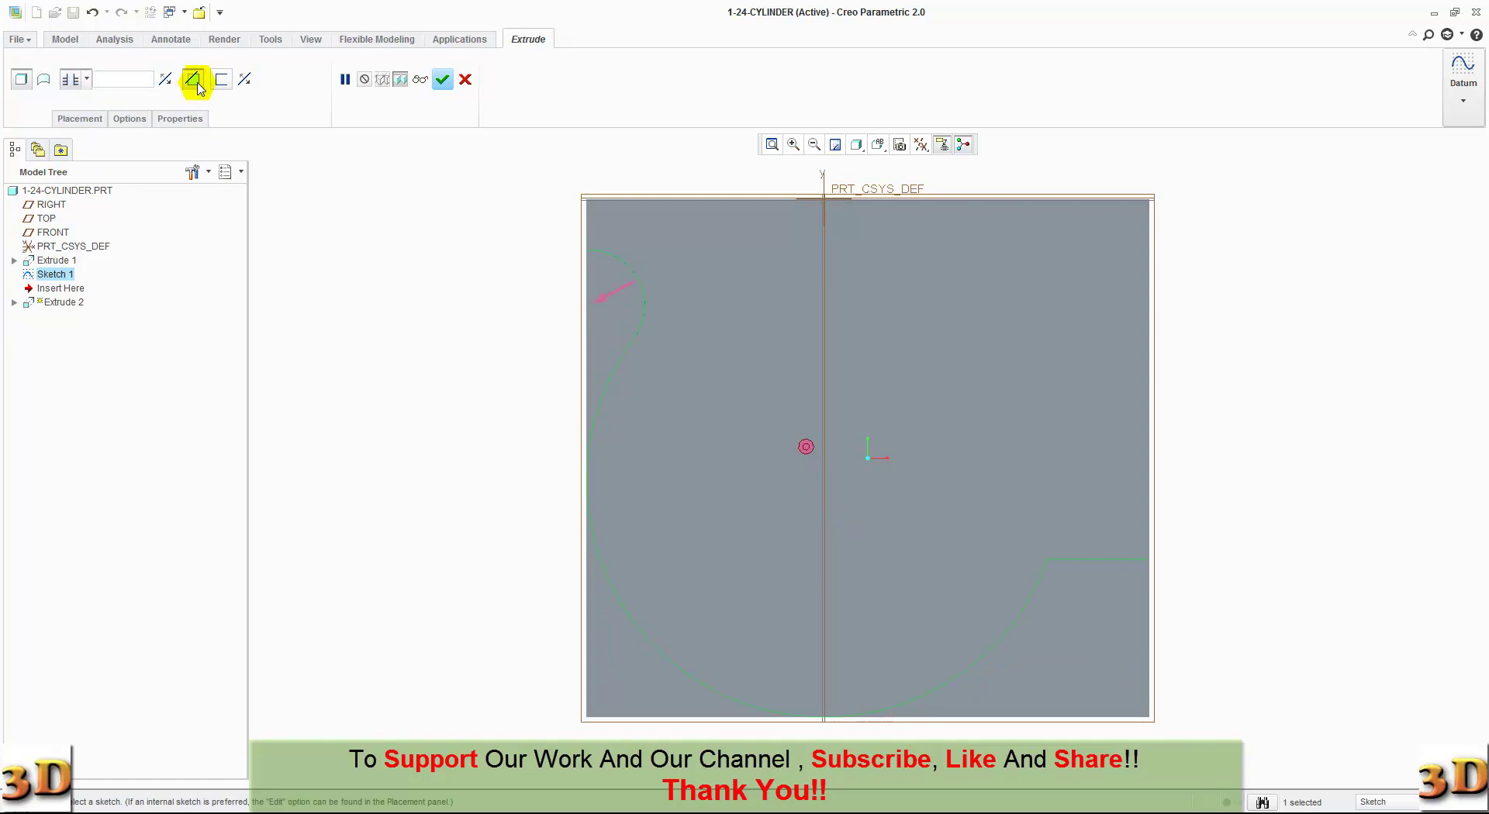
pyautogui.click(247, 79)
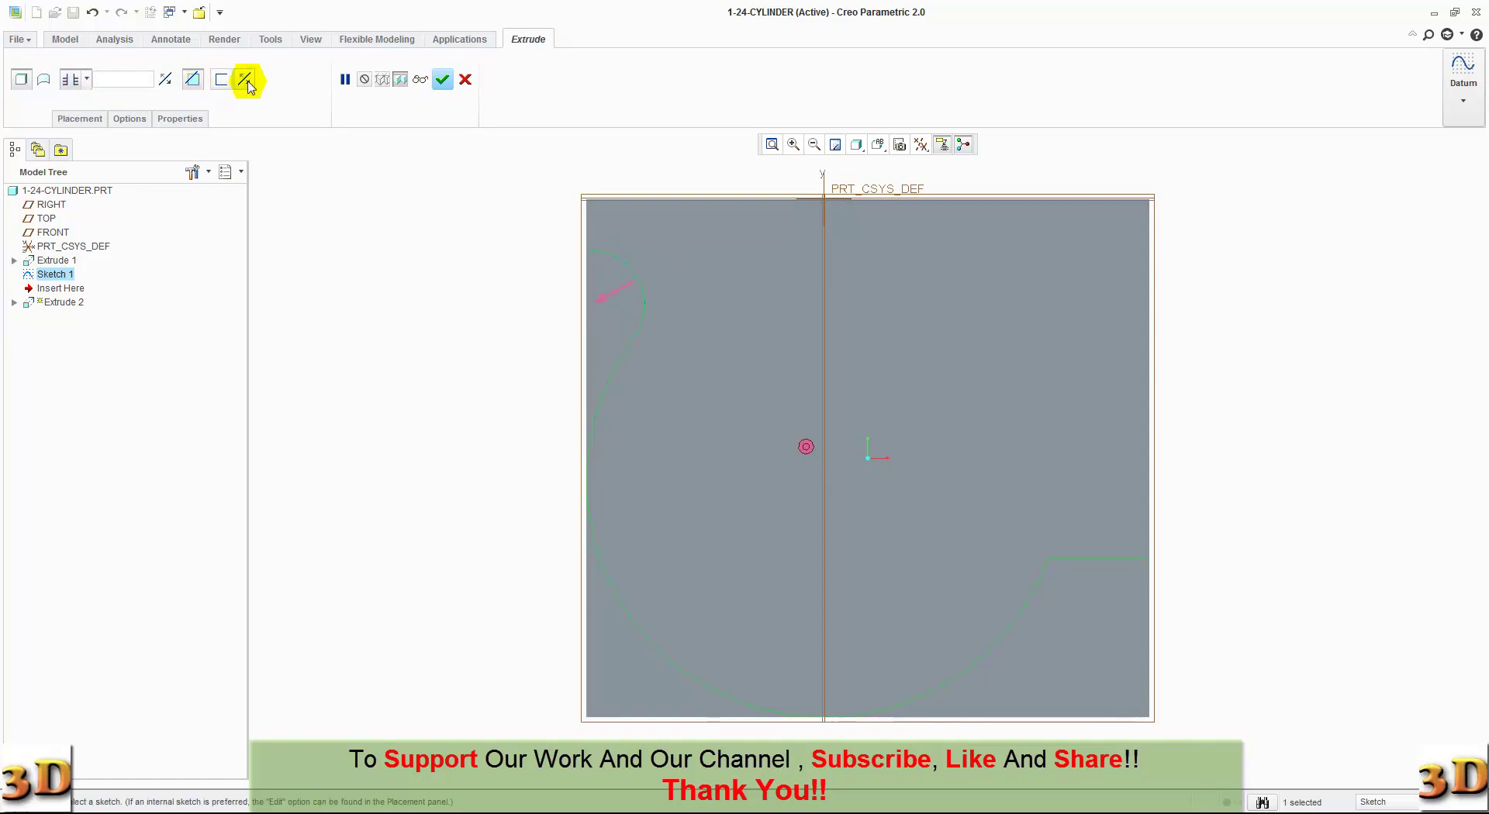
pyautogui.click(165, 79)
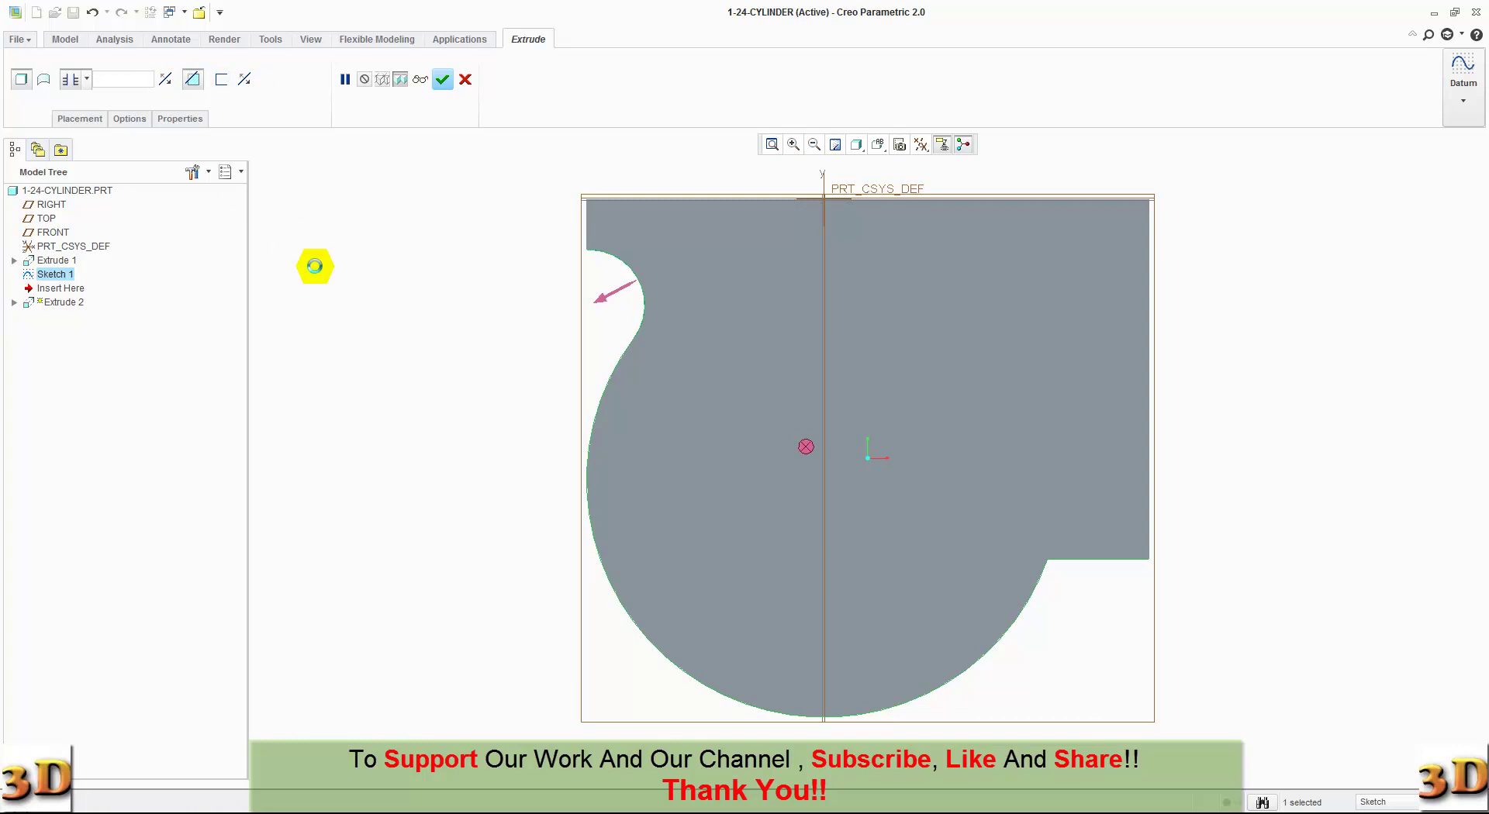
pyautogui.middleClick(315, 271)
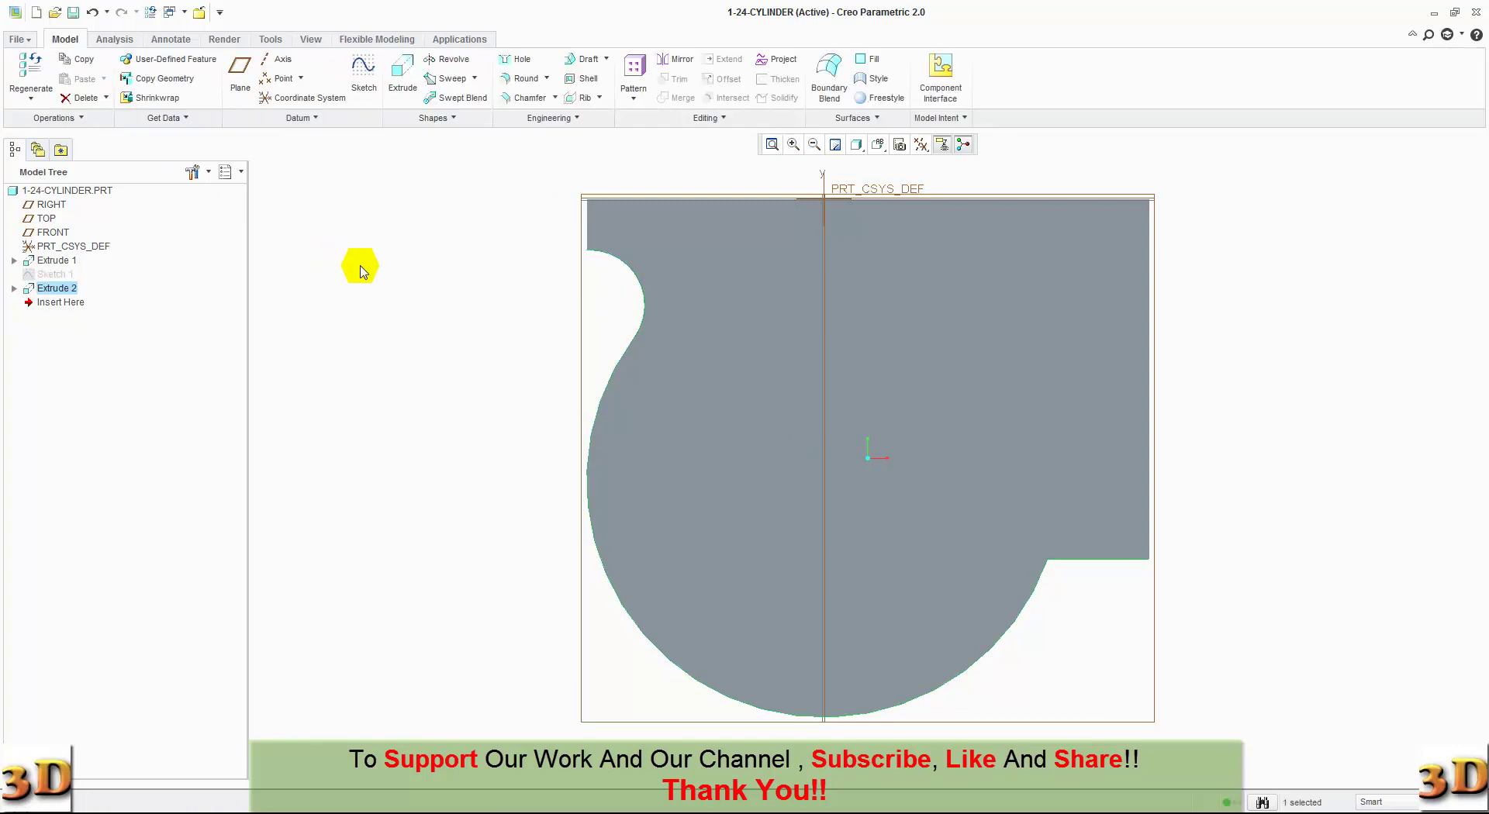
# Reorient to a 3D view and begin Extrude 3 on the block's top face, in Sketch View.
pyautogui.click(877, 144)
pyautogui.click(886, 165)
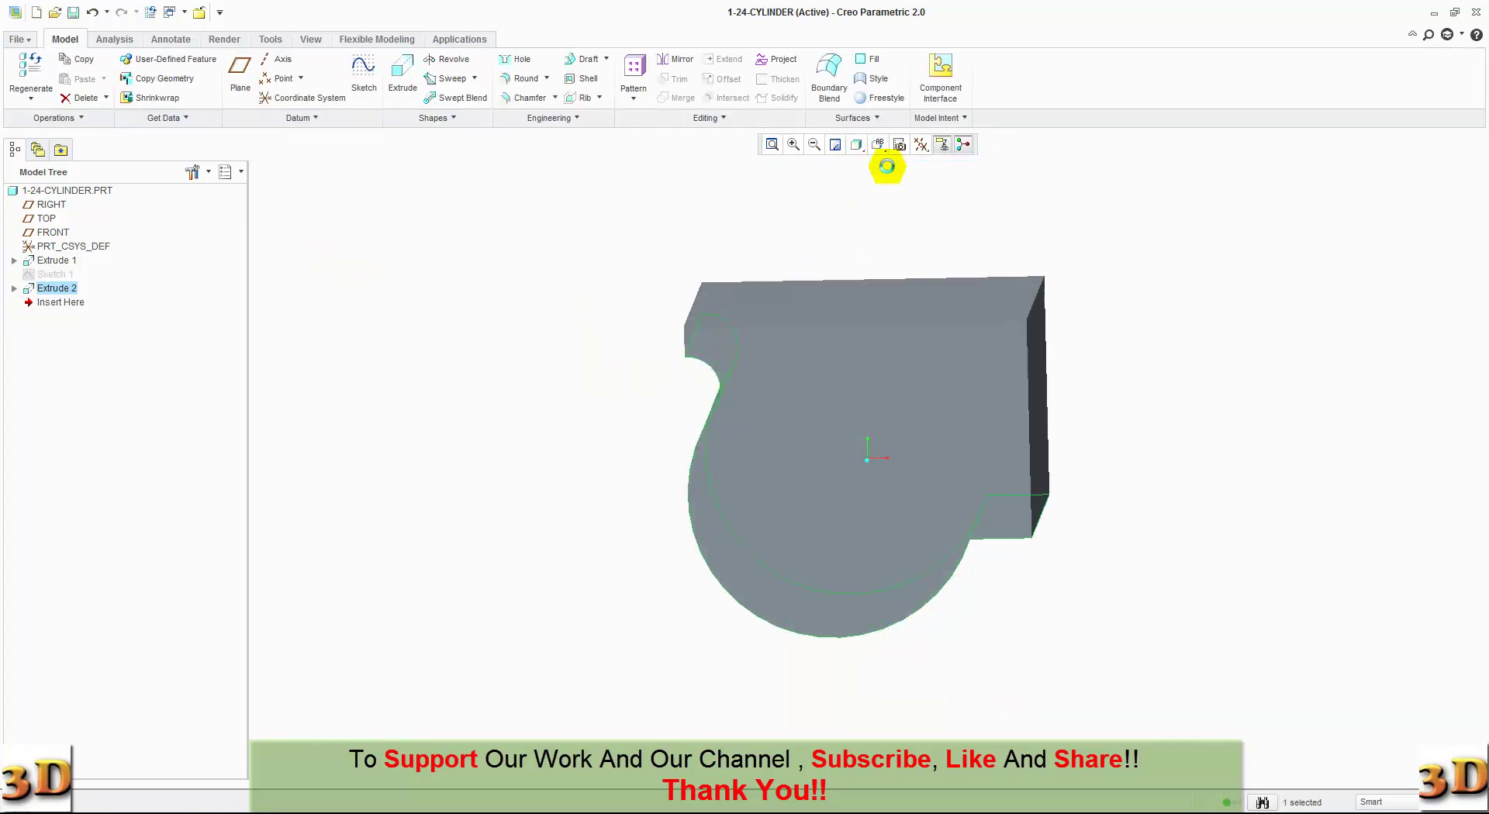
pyautogui.click(535, 326)
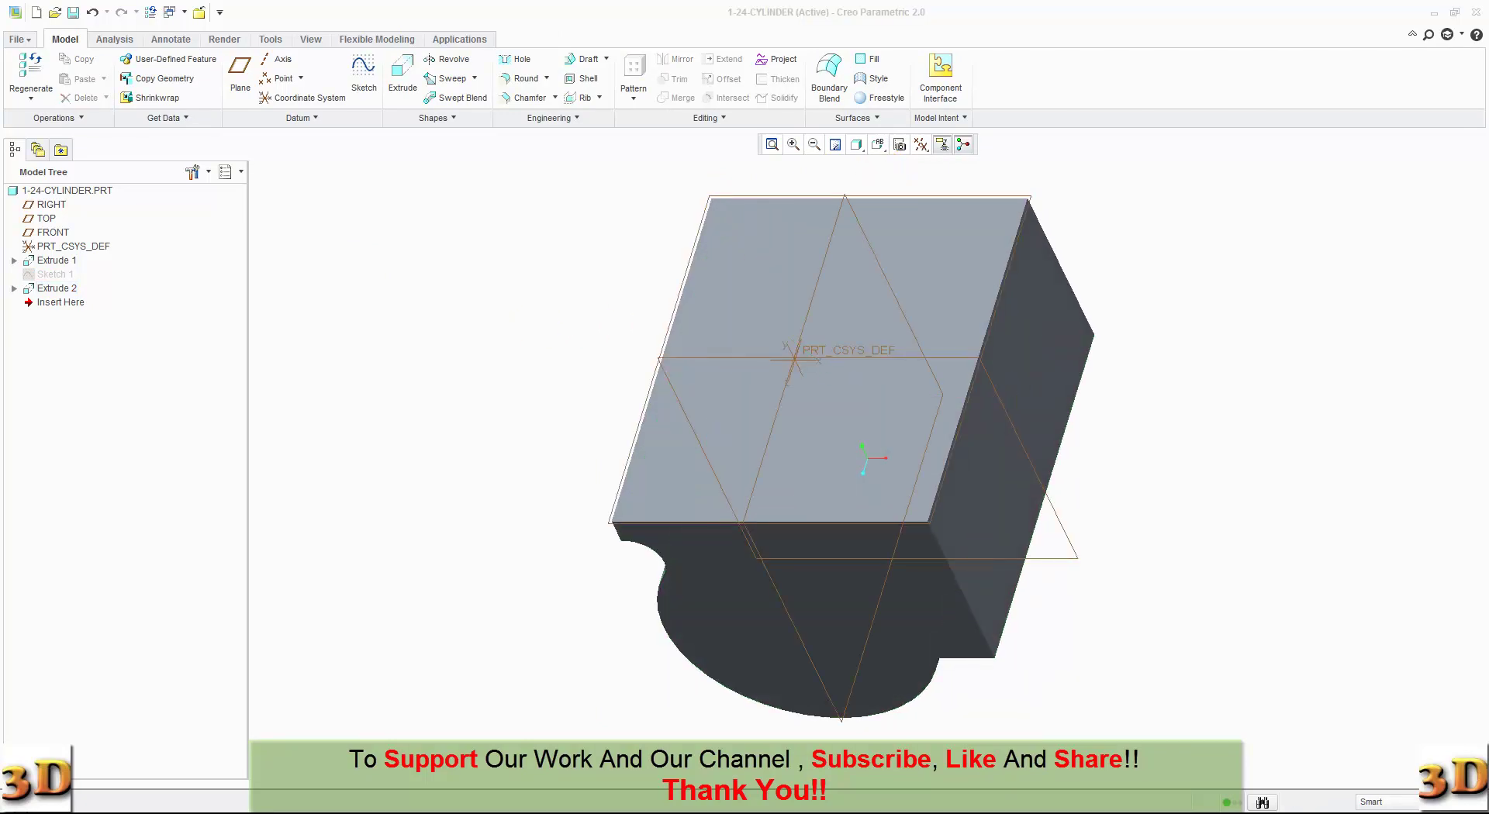
pyautogui.click(401, 75)
pyautogui.click(727, 240)
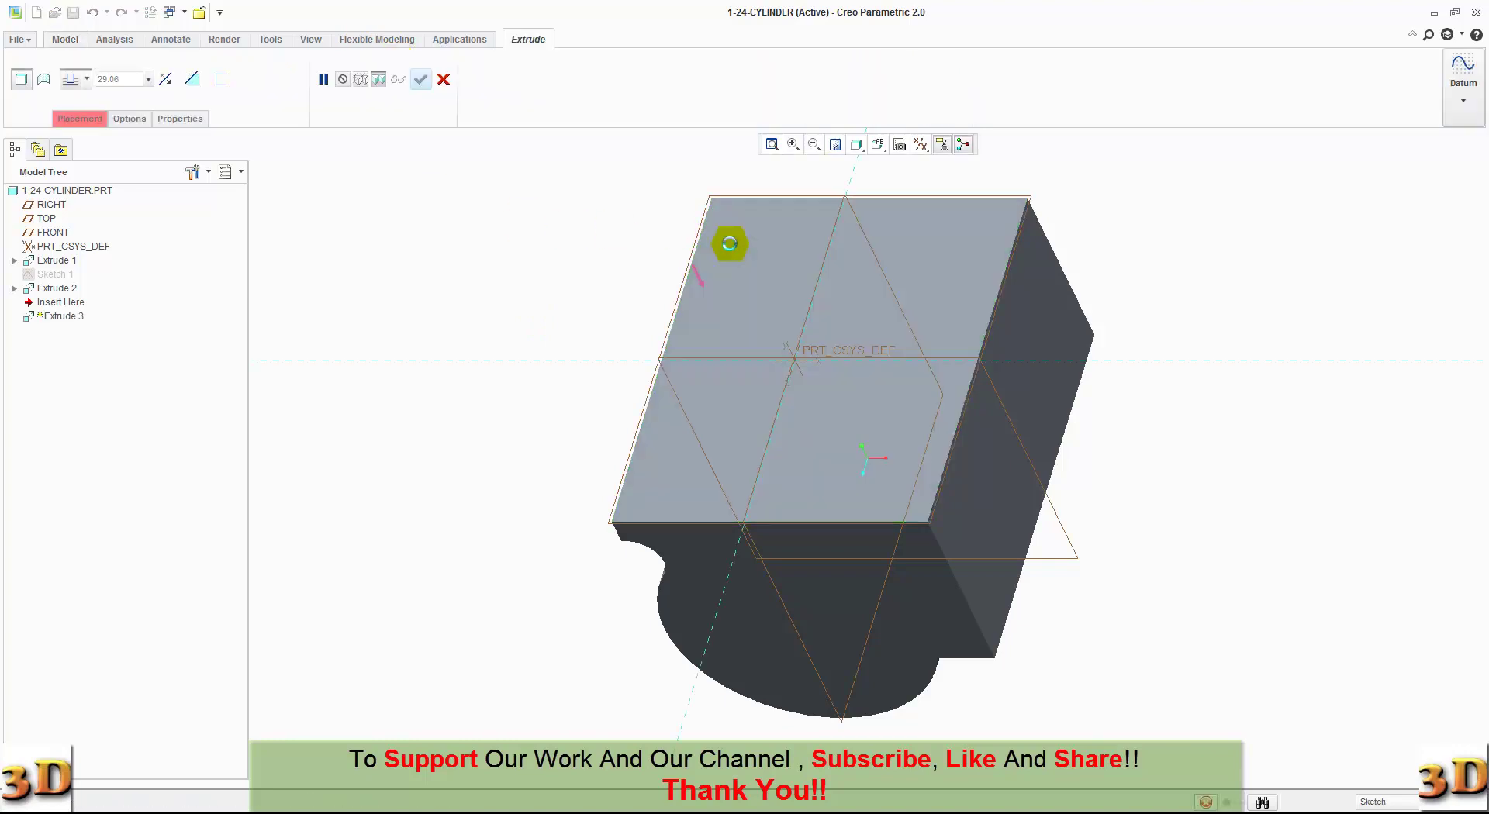
pyautogui.click(921, 145)
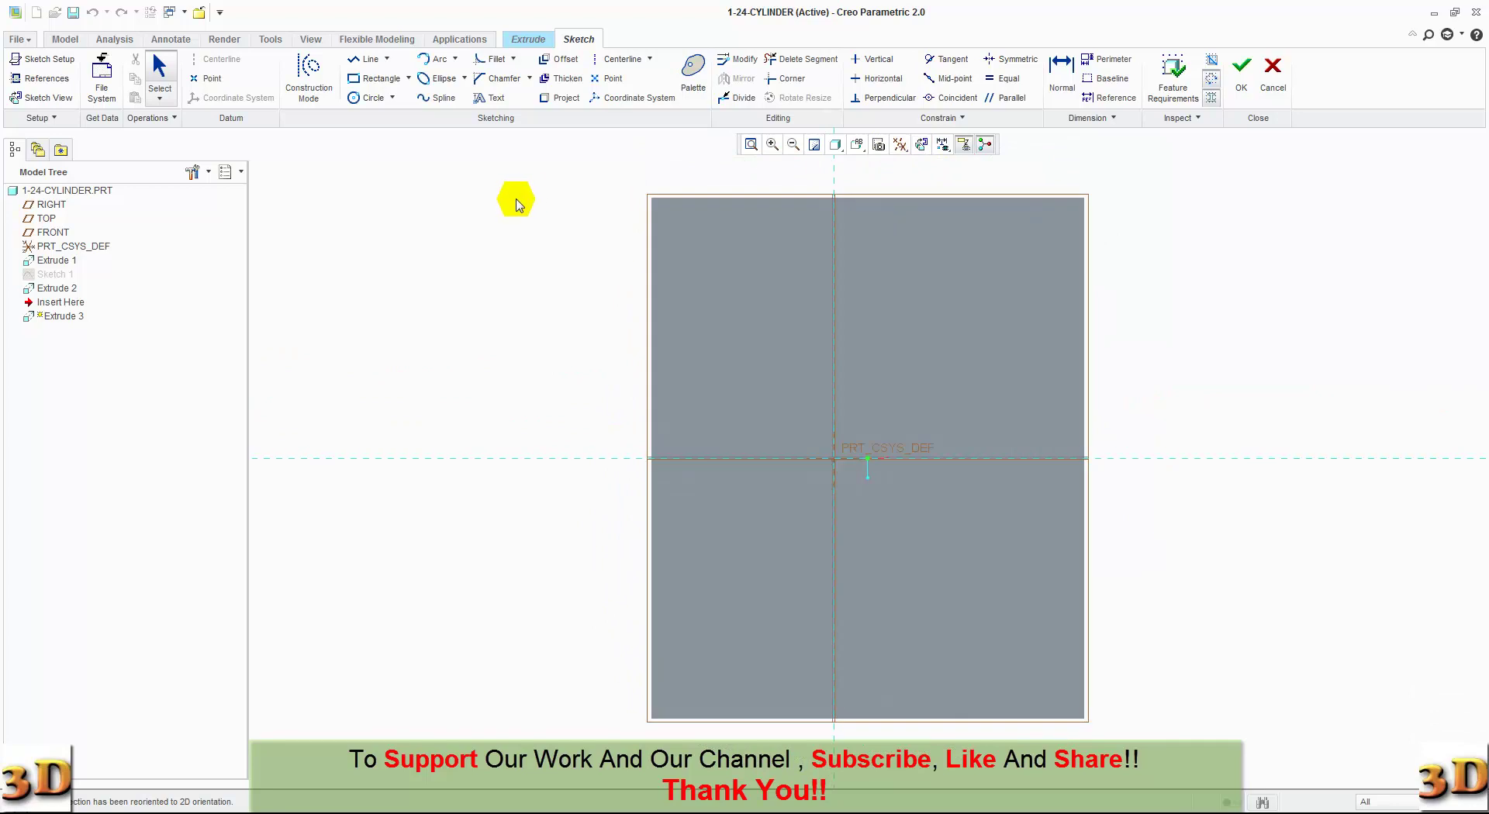
# Sketch a circle near the top-left corner and set its diameter to 4.
pyautogui.click(358, 98)
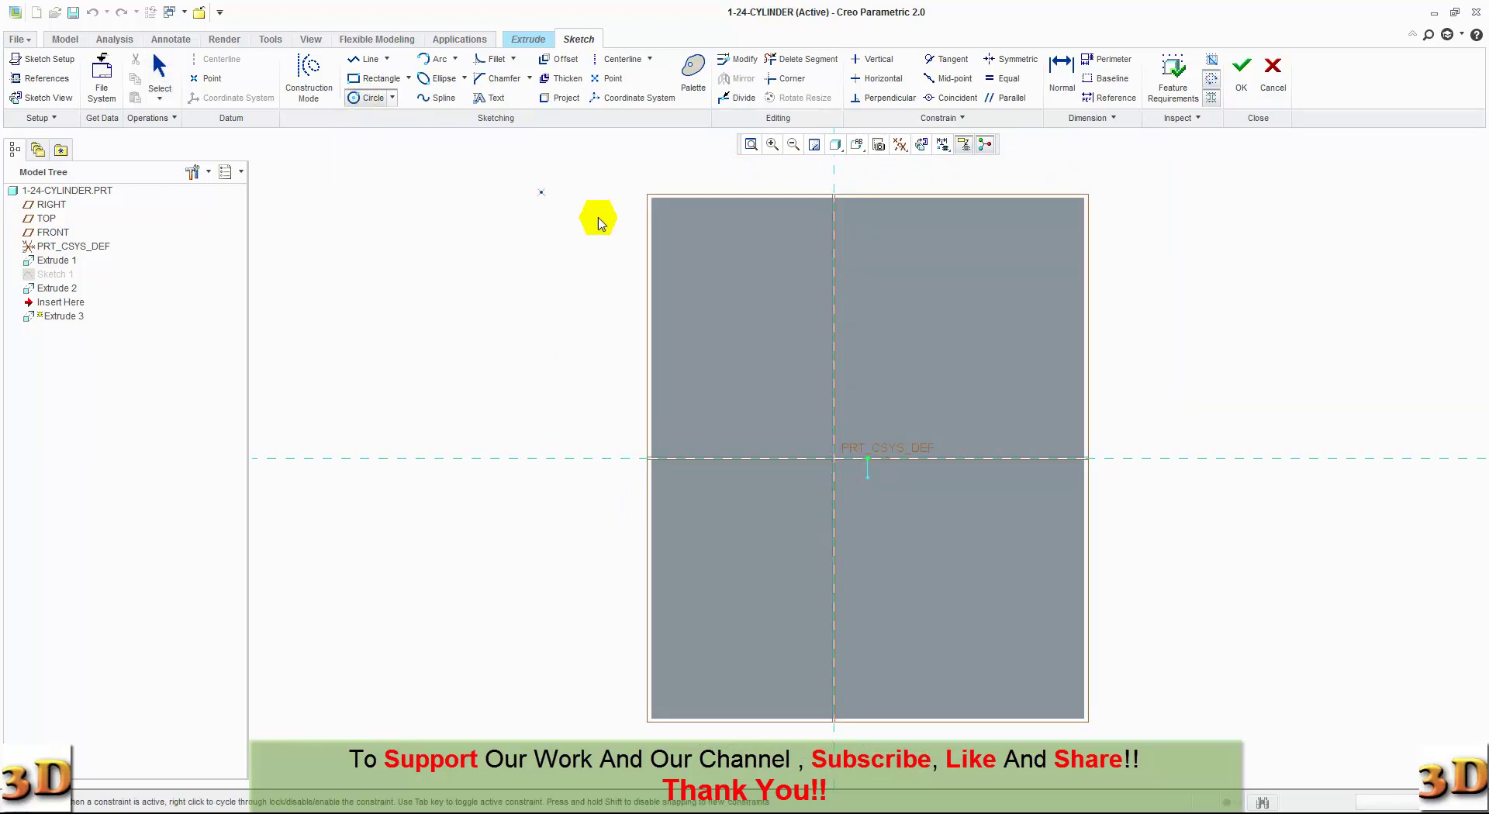
pyautogui.click(681, 227)
pyautogui.middleClick(694, 264)
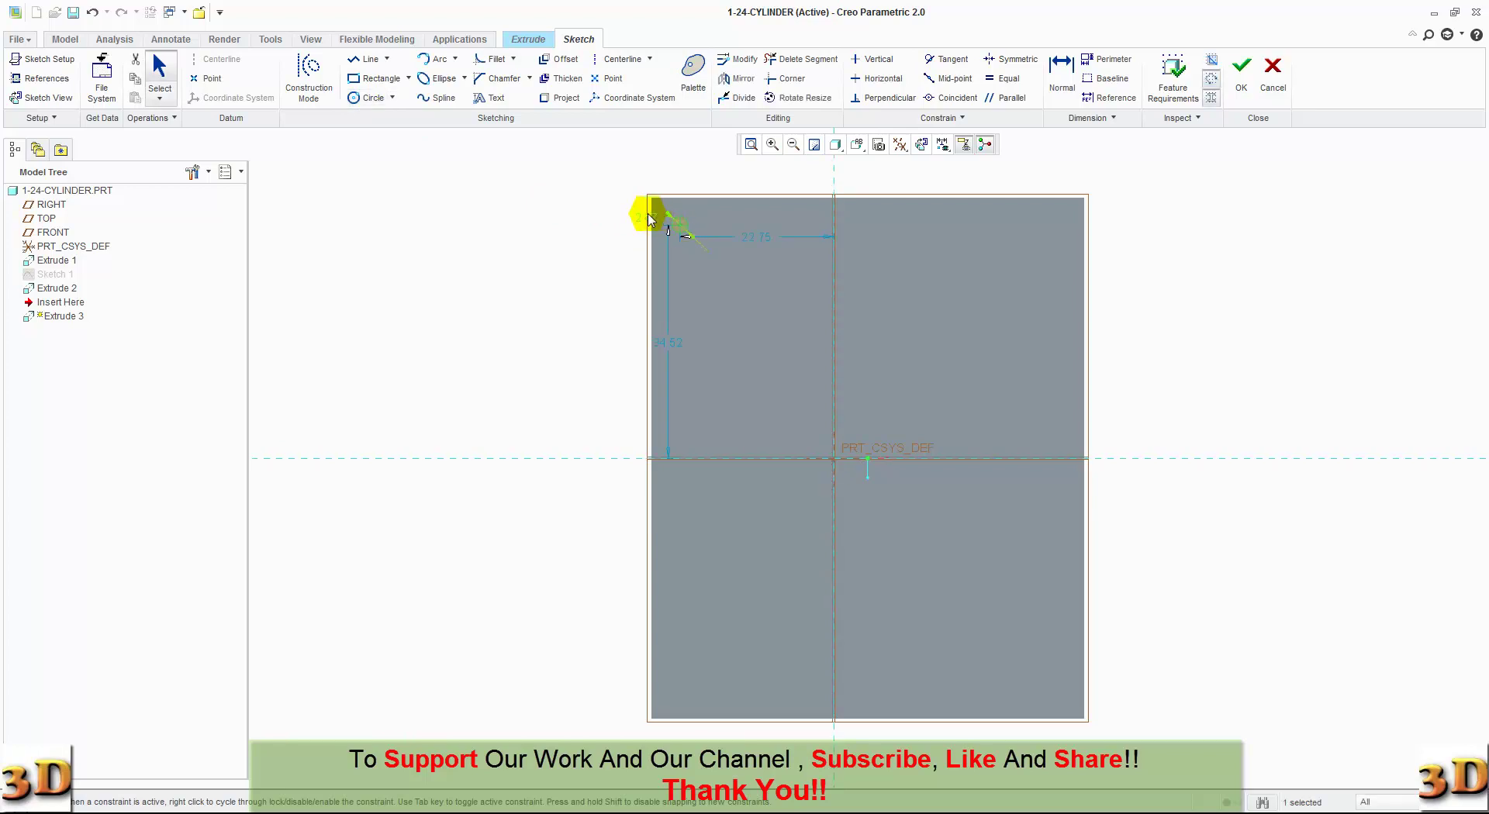
pyautogui.doubleClick(647, 214)
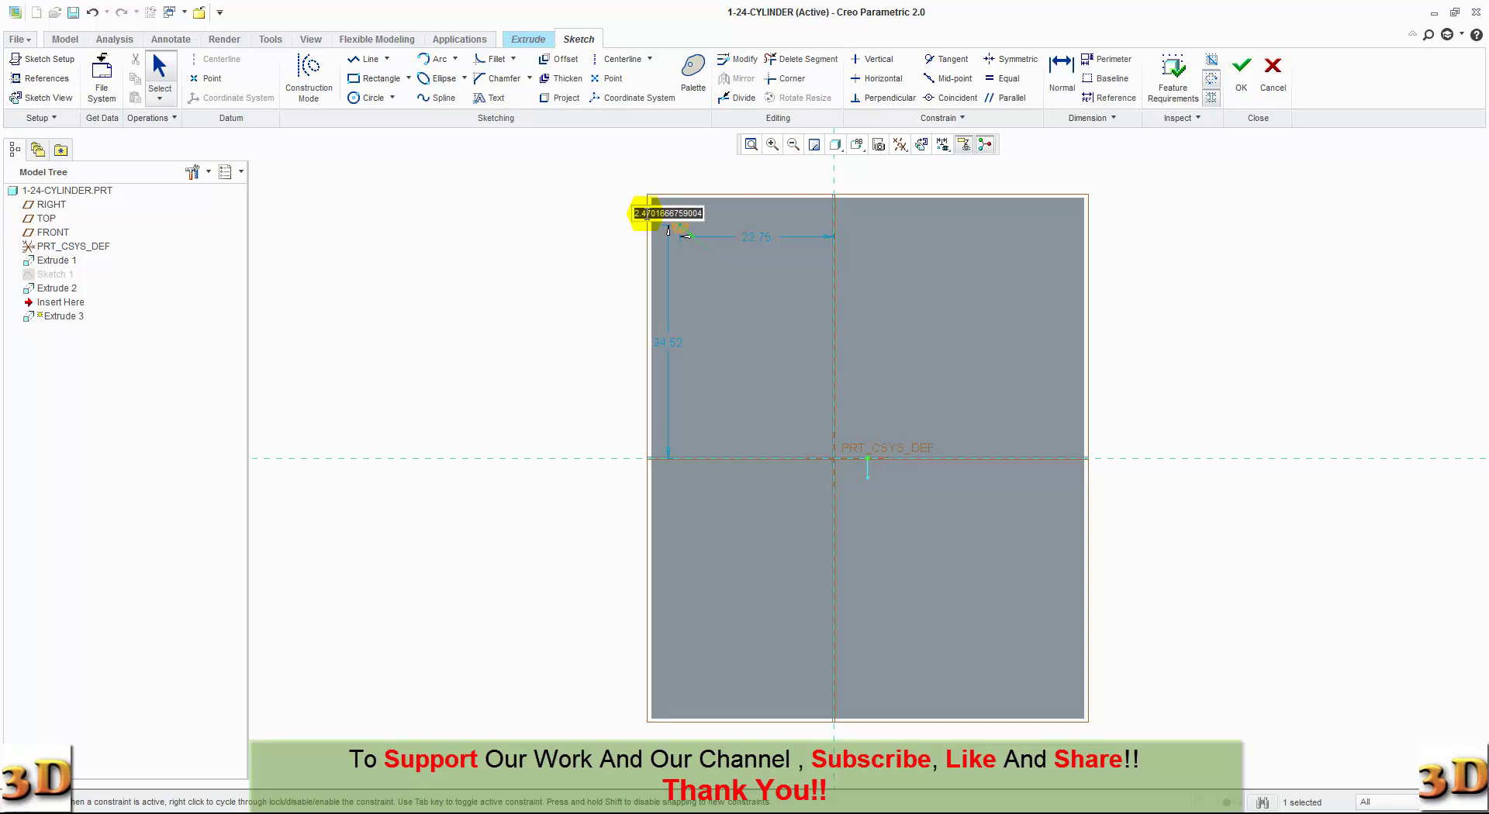
pyautogui.write('4')
pyautogui.press('Return')
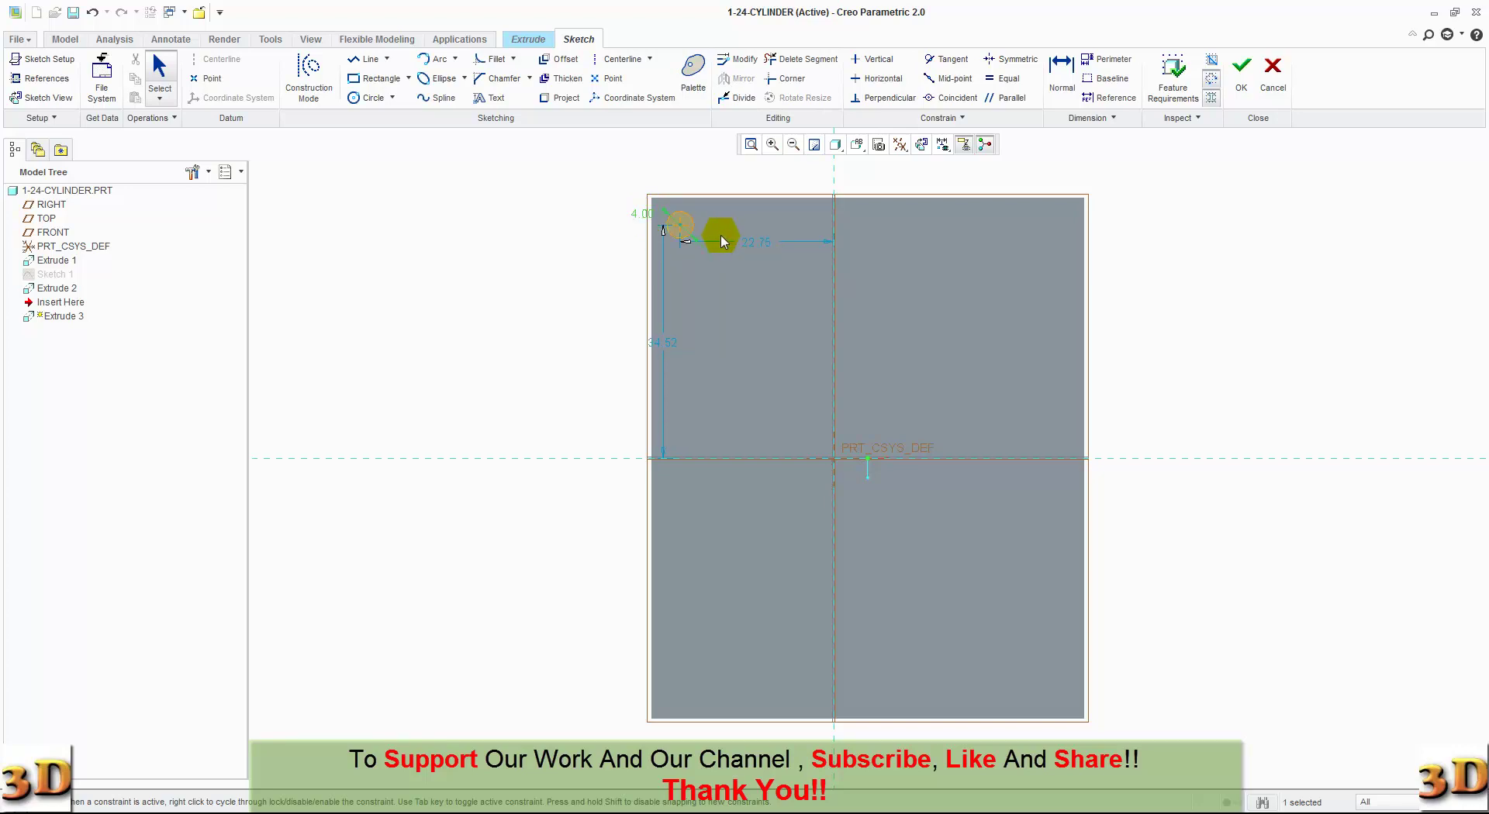
# Dimension the circle 4.50 from the top edge and 4.50 from the left edge.
pyautogui.click(1061, 76)
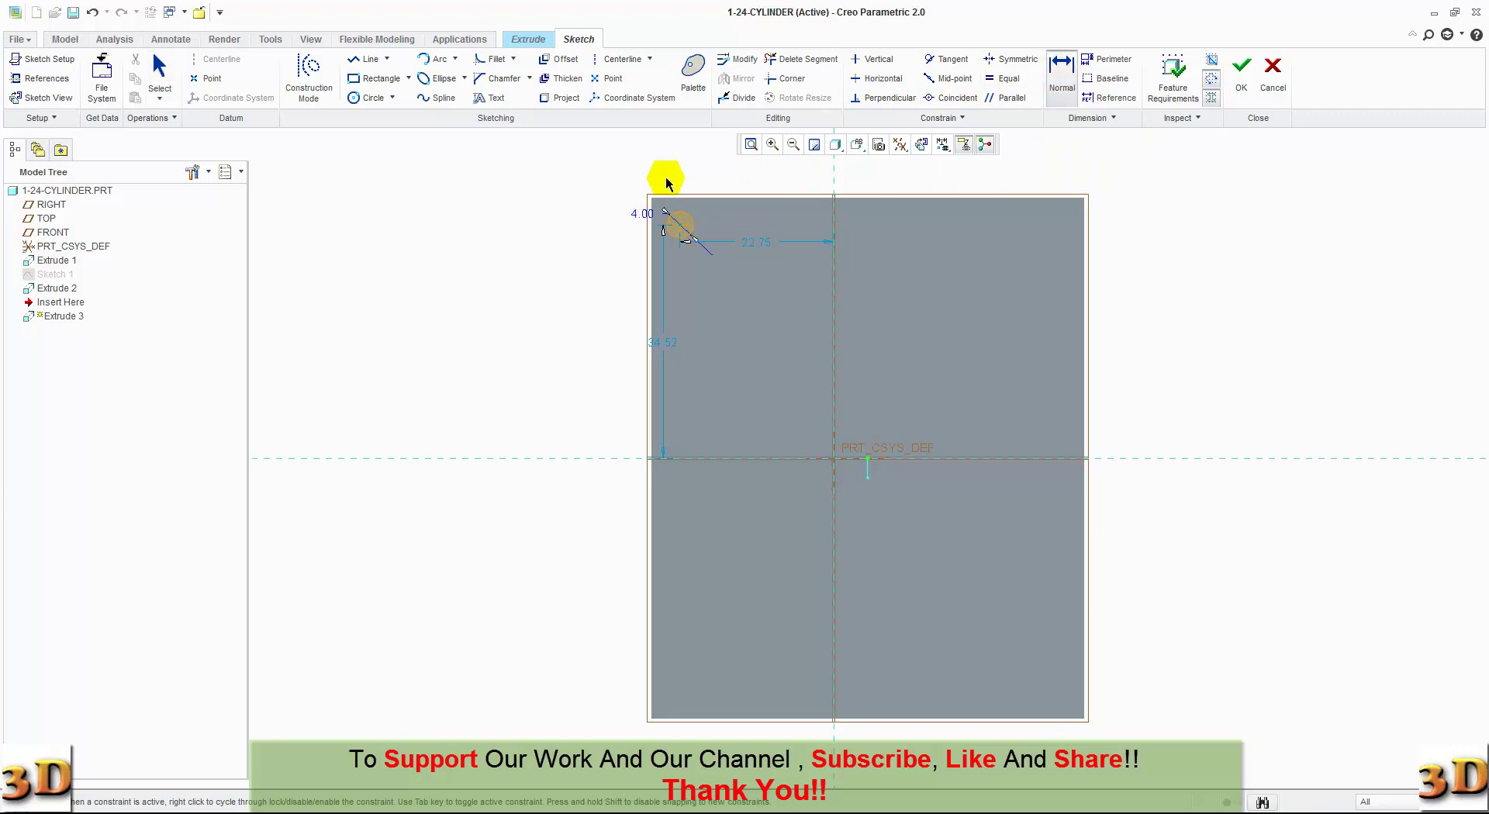
pyautogui.middleClick(694, 216)
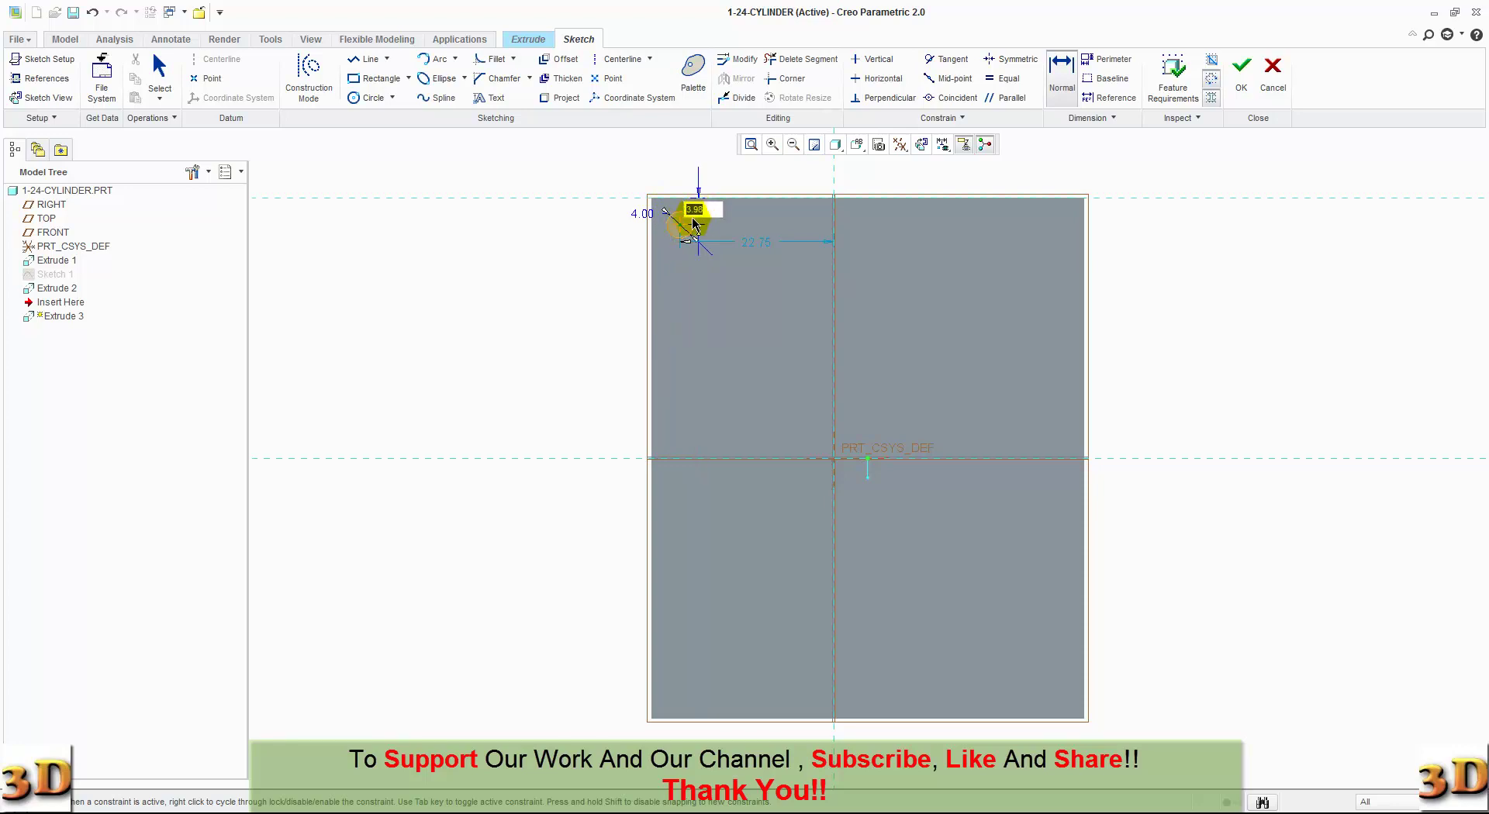
pyautogui.write('4.5')
pyautogui.click(657, 258)
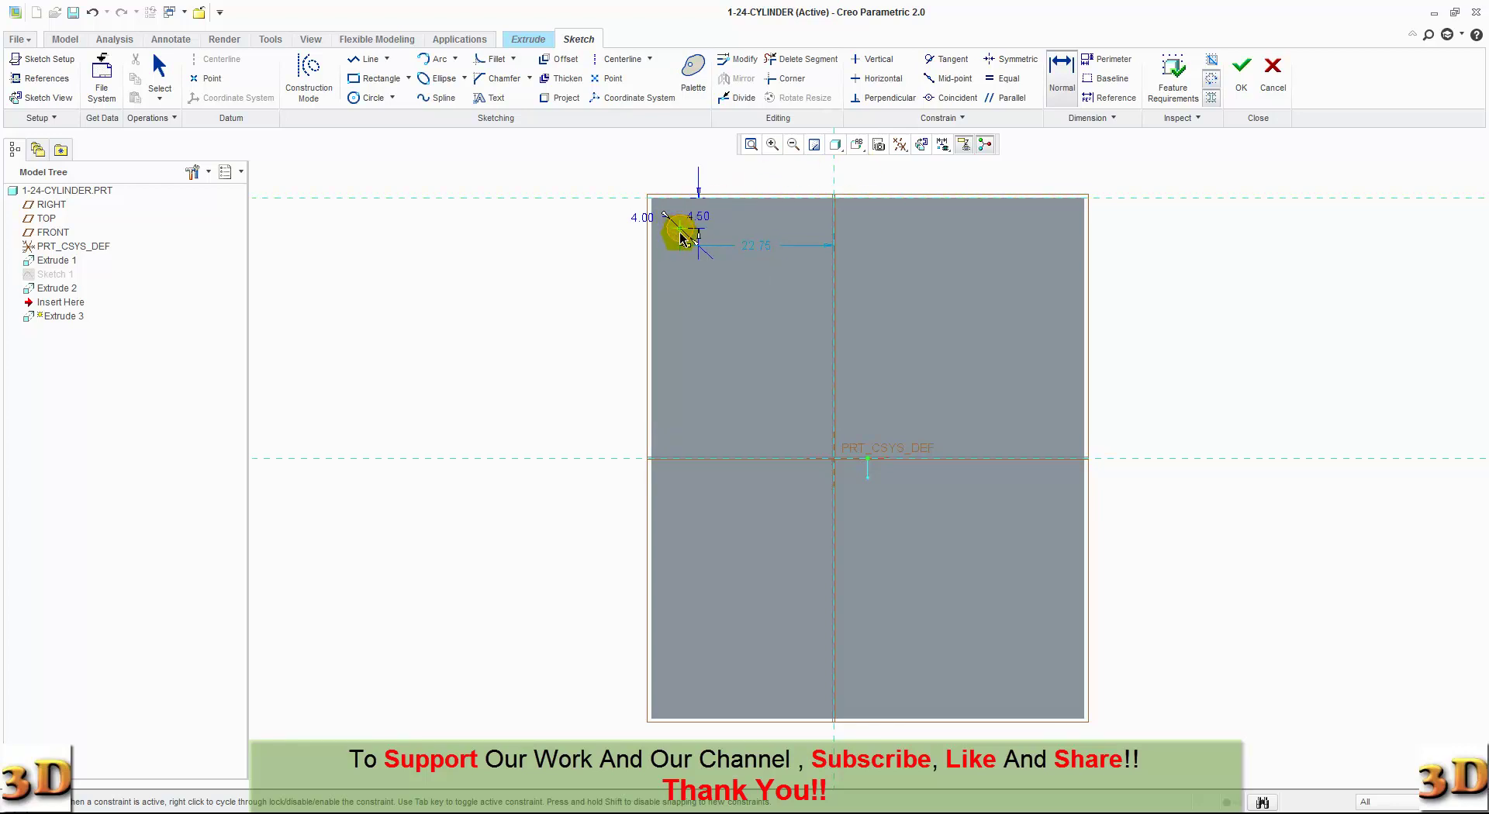
pyautogui.click(649, 255)
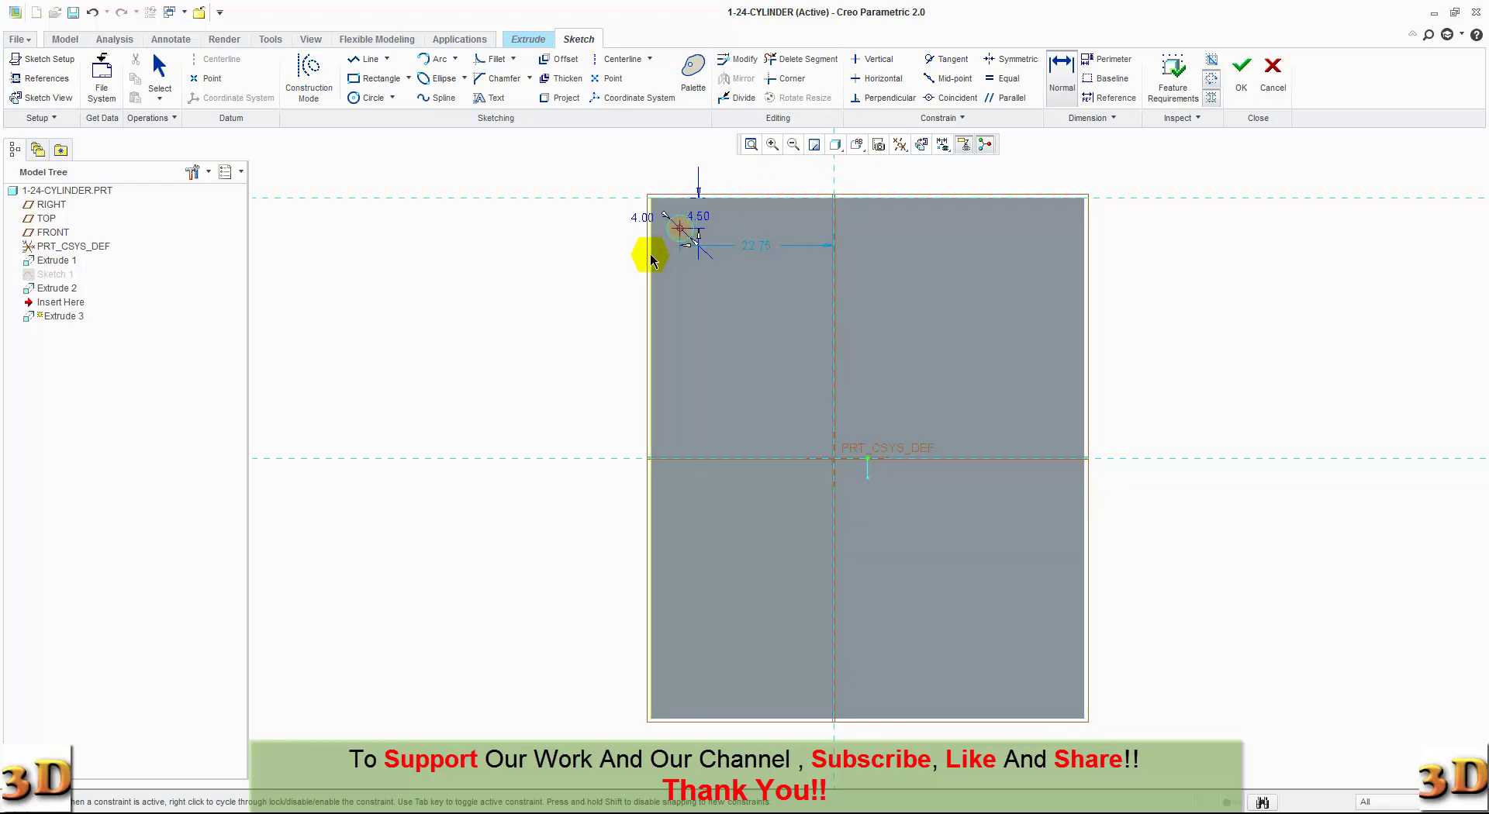
pyautogui.middleClick(656, 250)
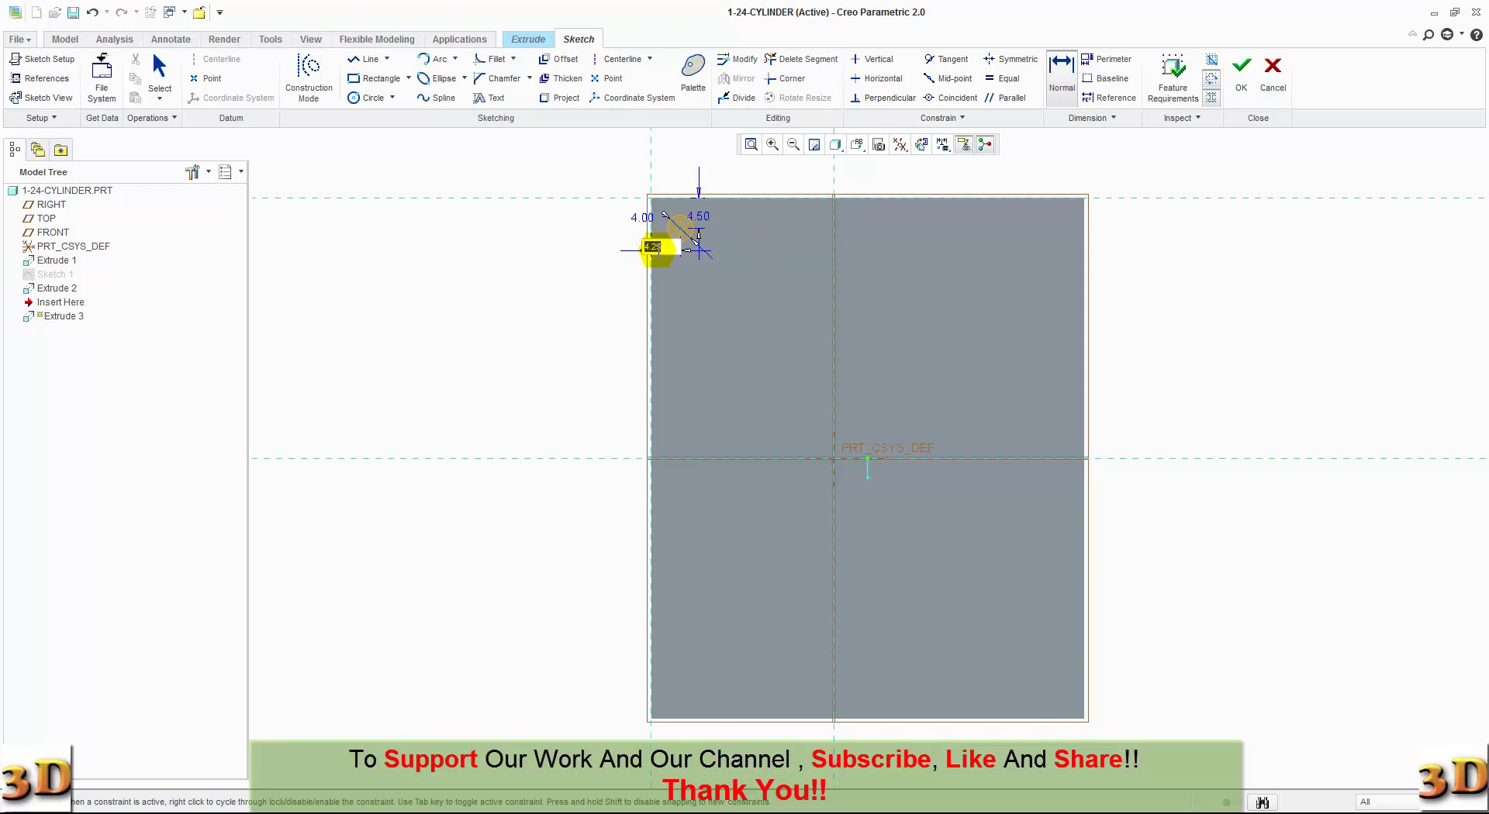
pyautogui.write('4')
pyautogui.middleClick(658, 252)
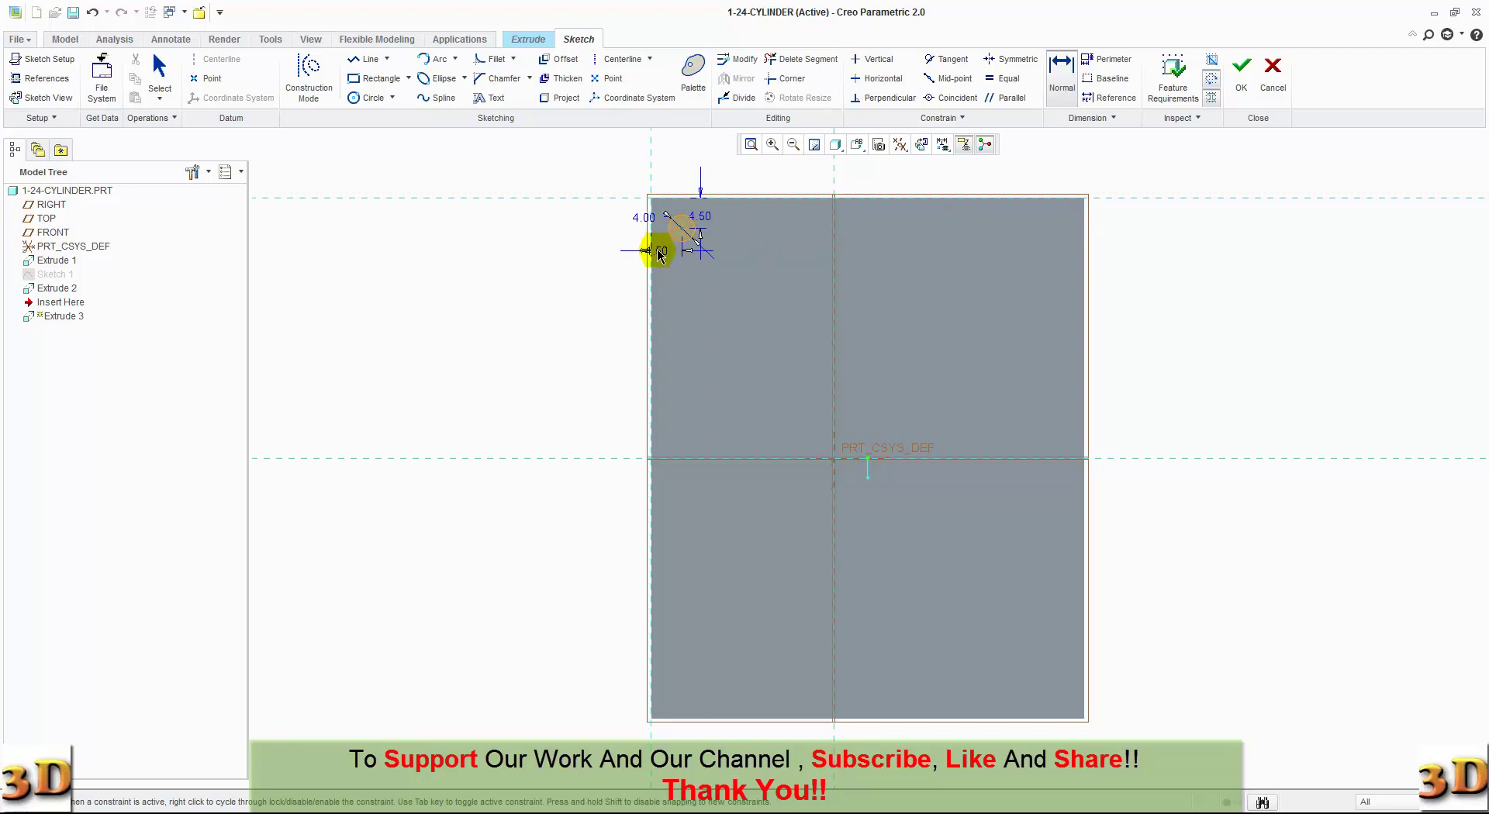
pyautogui.middleClick(577, 278)
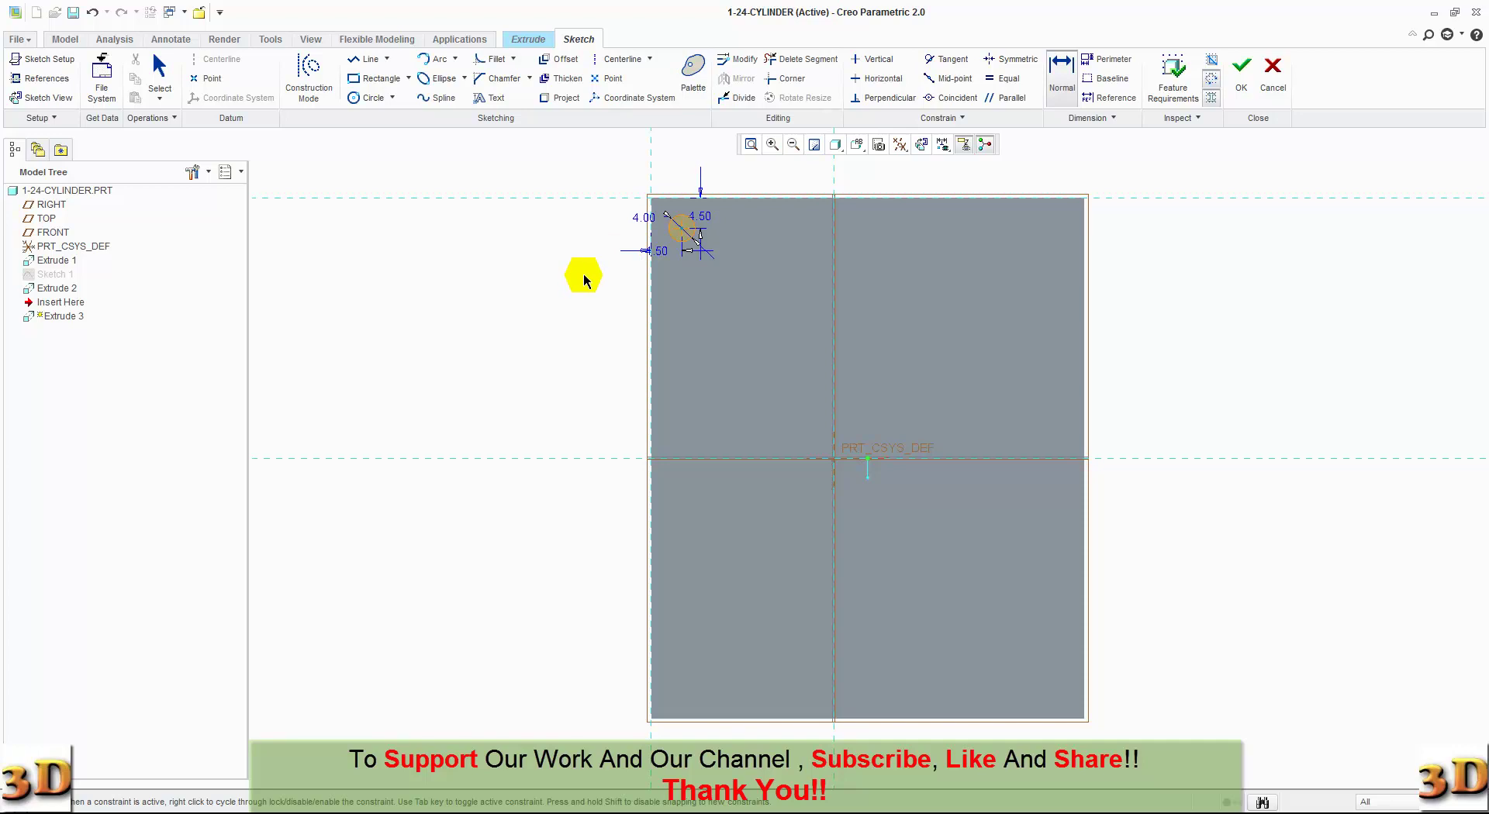
# Draw three more circles: two below the first circle and one to its right.
pyautogui.middleClick(641, 283)
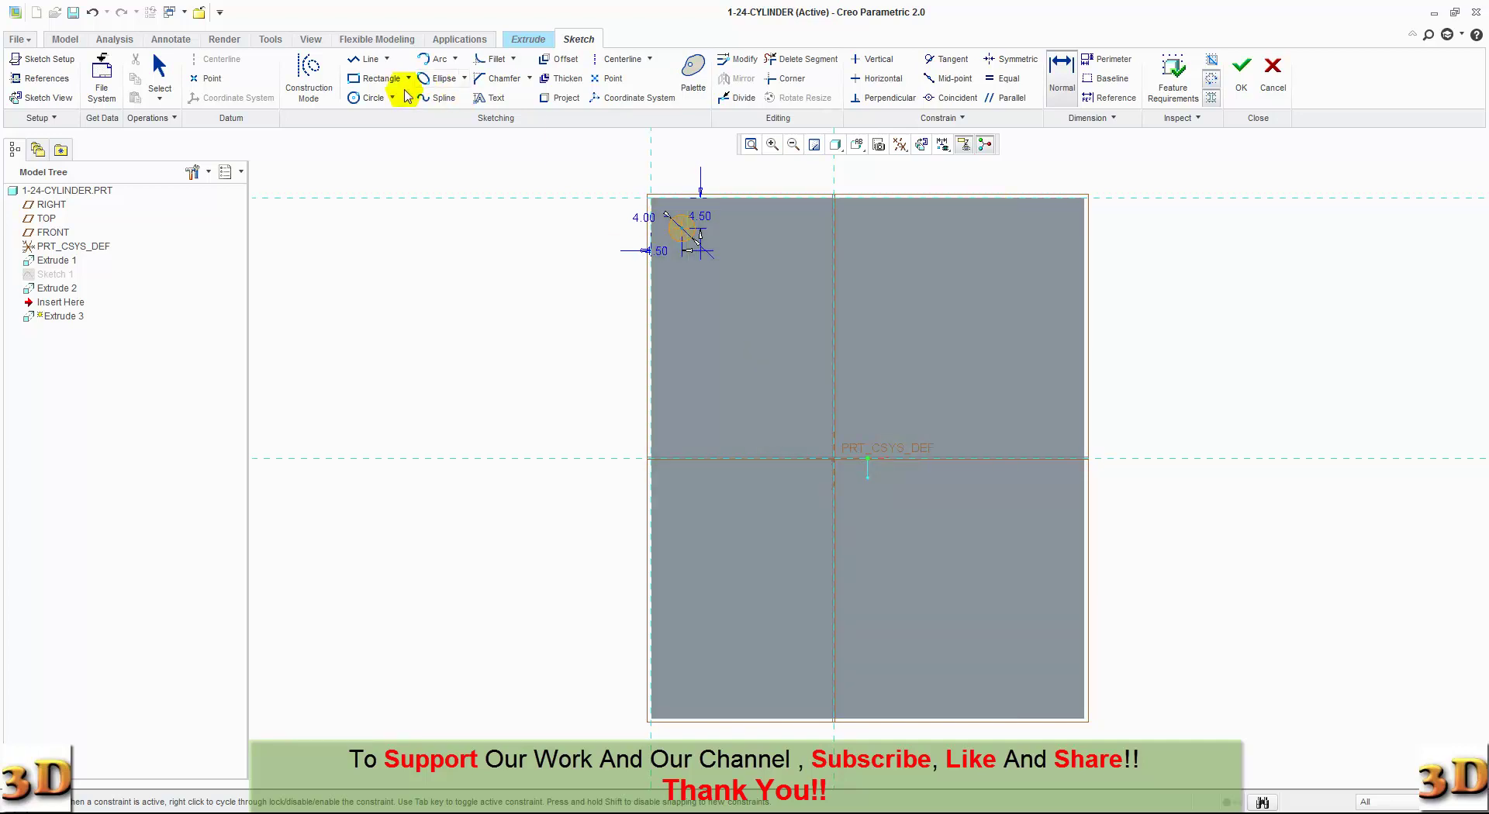
pyautogui.click(354, 105)
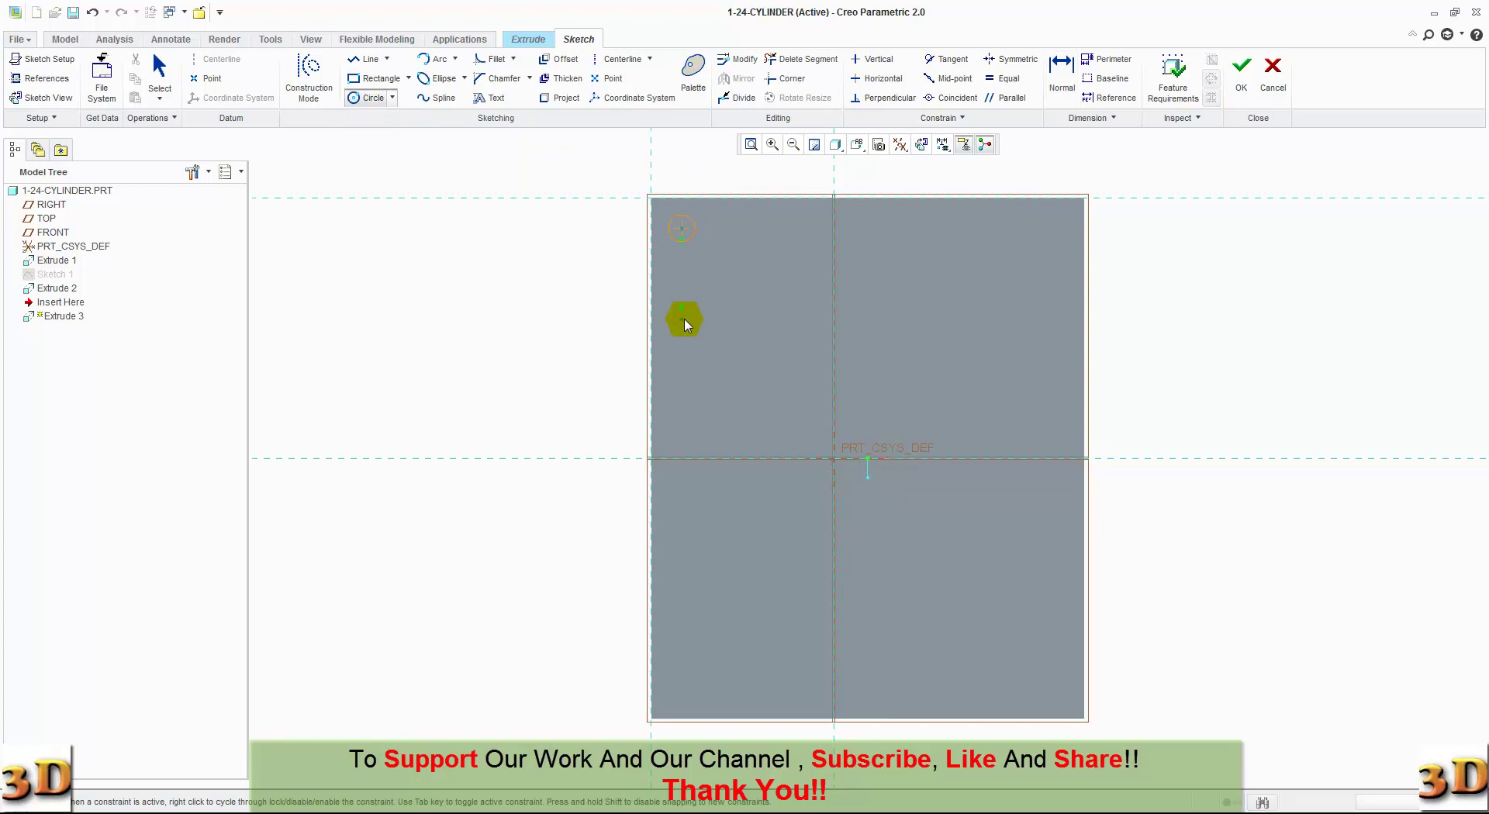
pyautogui.moveTo(682, 319); pyautogui.dragTo(689, 324)
pyautogui.click(692, 329)
pyautogui.moveTo(680, 411); pyautogui.dragTo(691, 413)
pyautogui.click(692, 418)
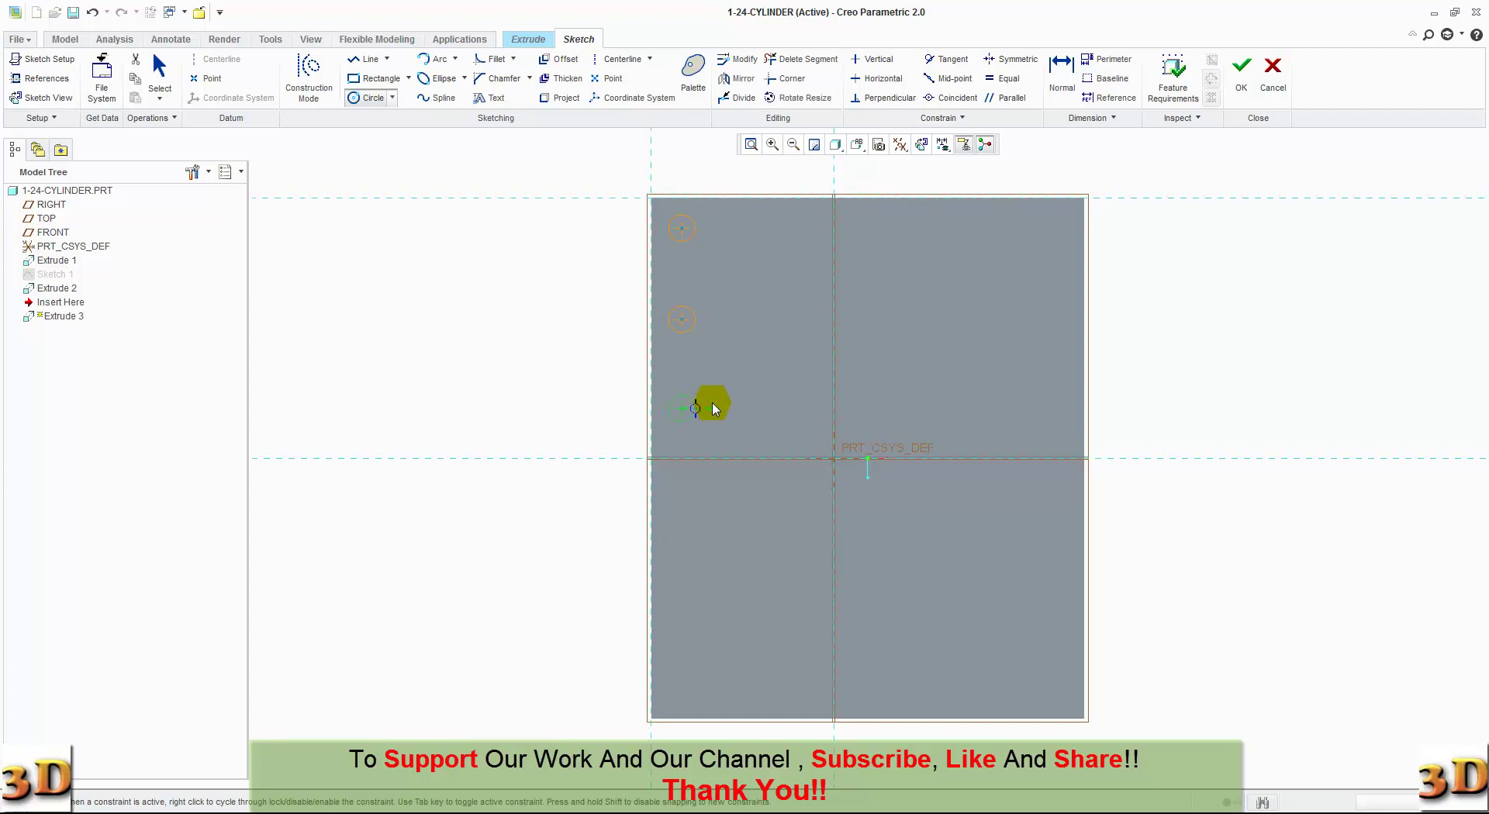
pyautogui.click(783, 228)
pyautogui.click(790, 236)
pyautogui.middleClick(772, 328)
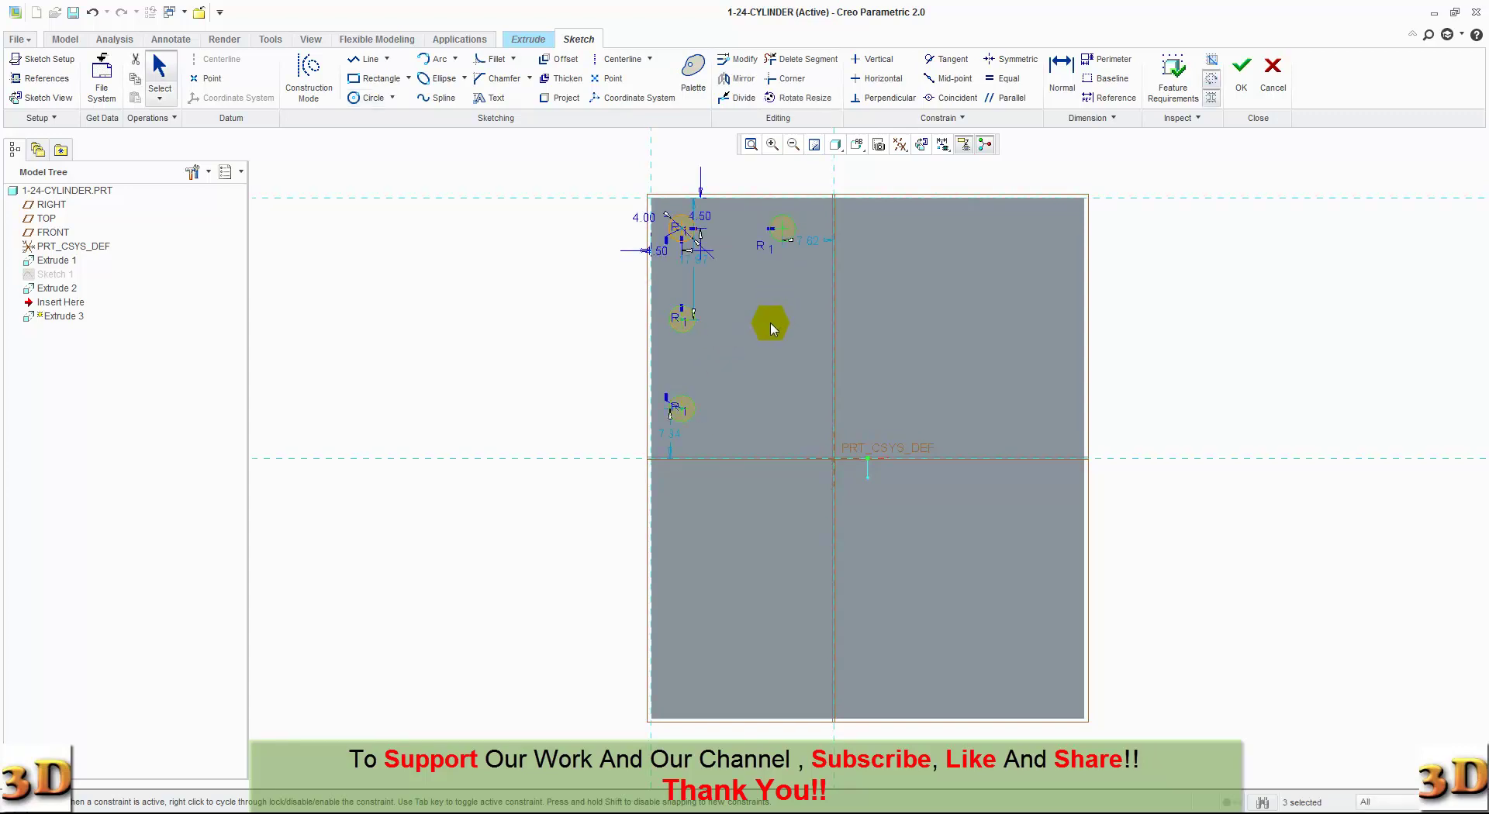
# Space the two top circles 13.00 apart horizontally.
pyautogui.click(1060, 76)
pyautogui.click(685, 235)
pyautogui.click(776, 227)
pyautogui.middleClick(738, 224)
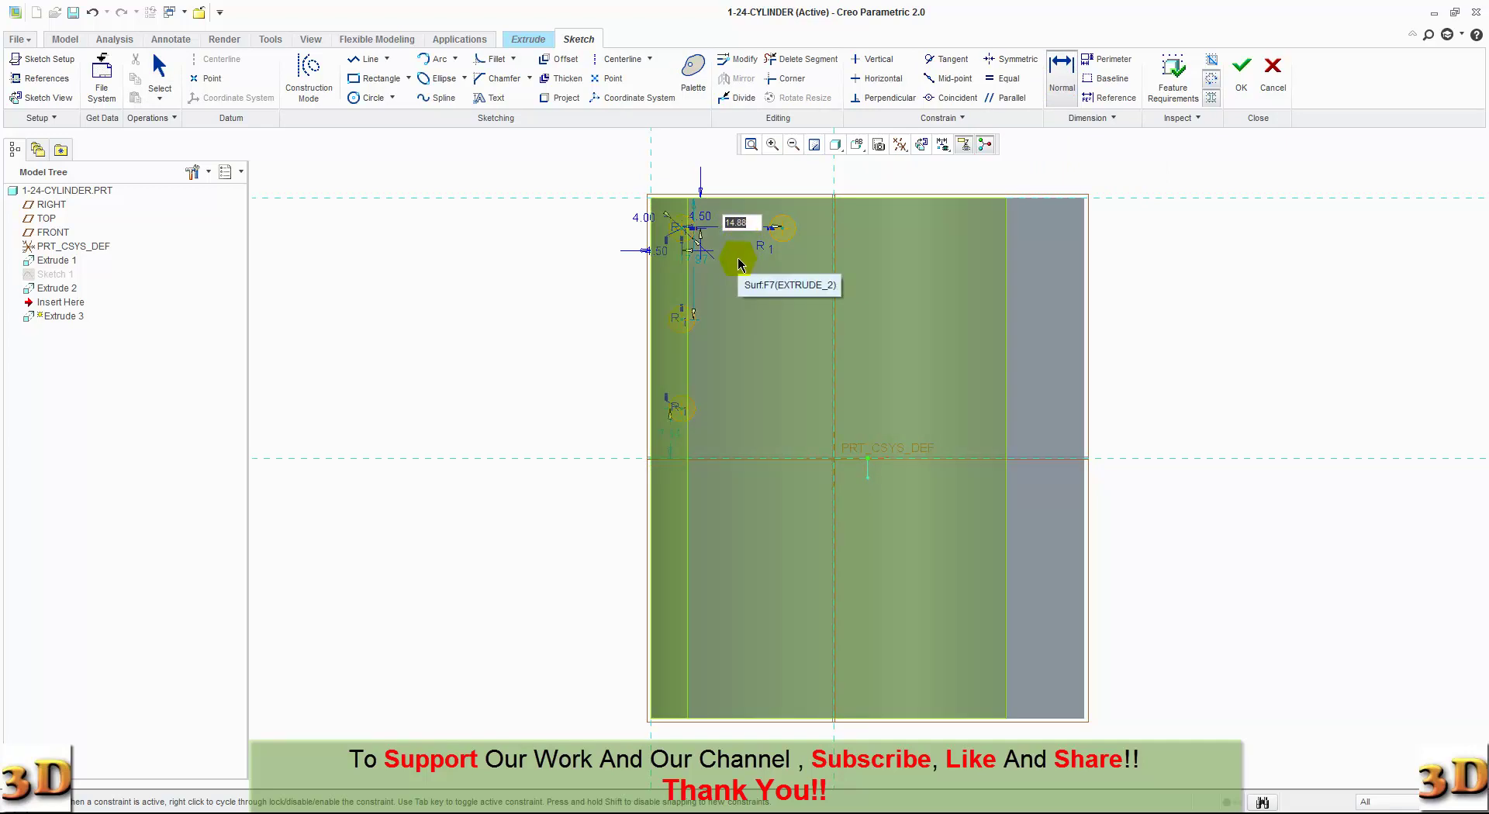
pyautogui.write('13')
pyautogui.press('Return')
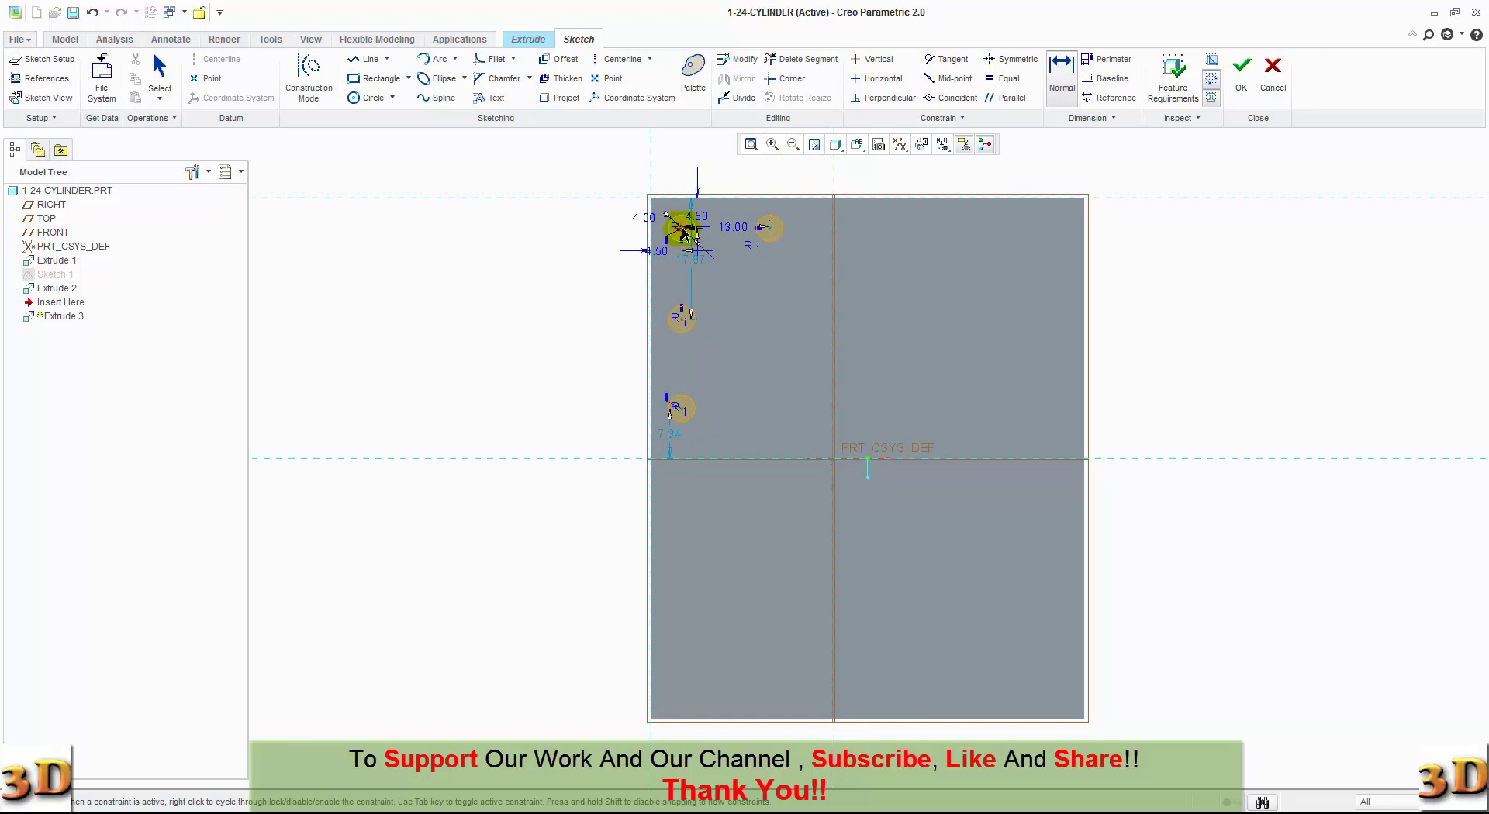
# Space the left-column circles 13.00 and then 14.00 apart vertically.
pyautogui.middleClick(707, 290)
pyautogui.write('13')
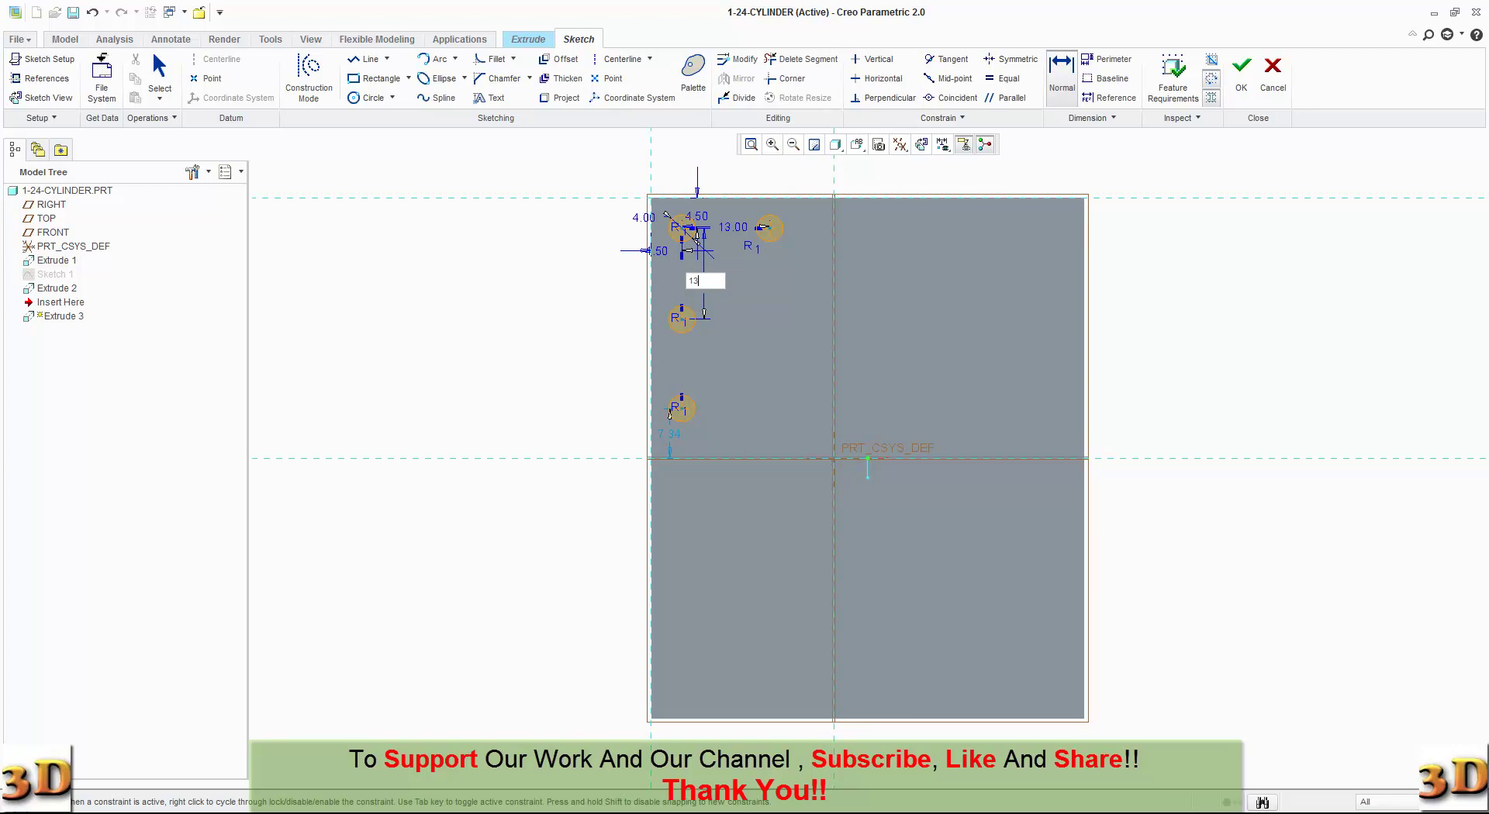
pyautogui.press('Return')
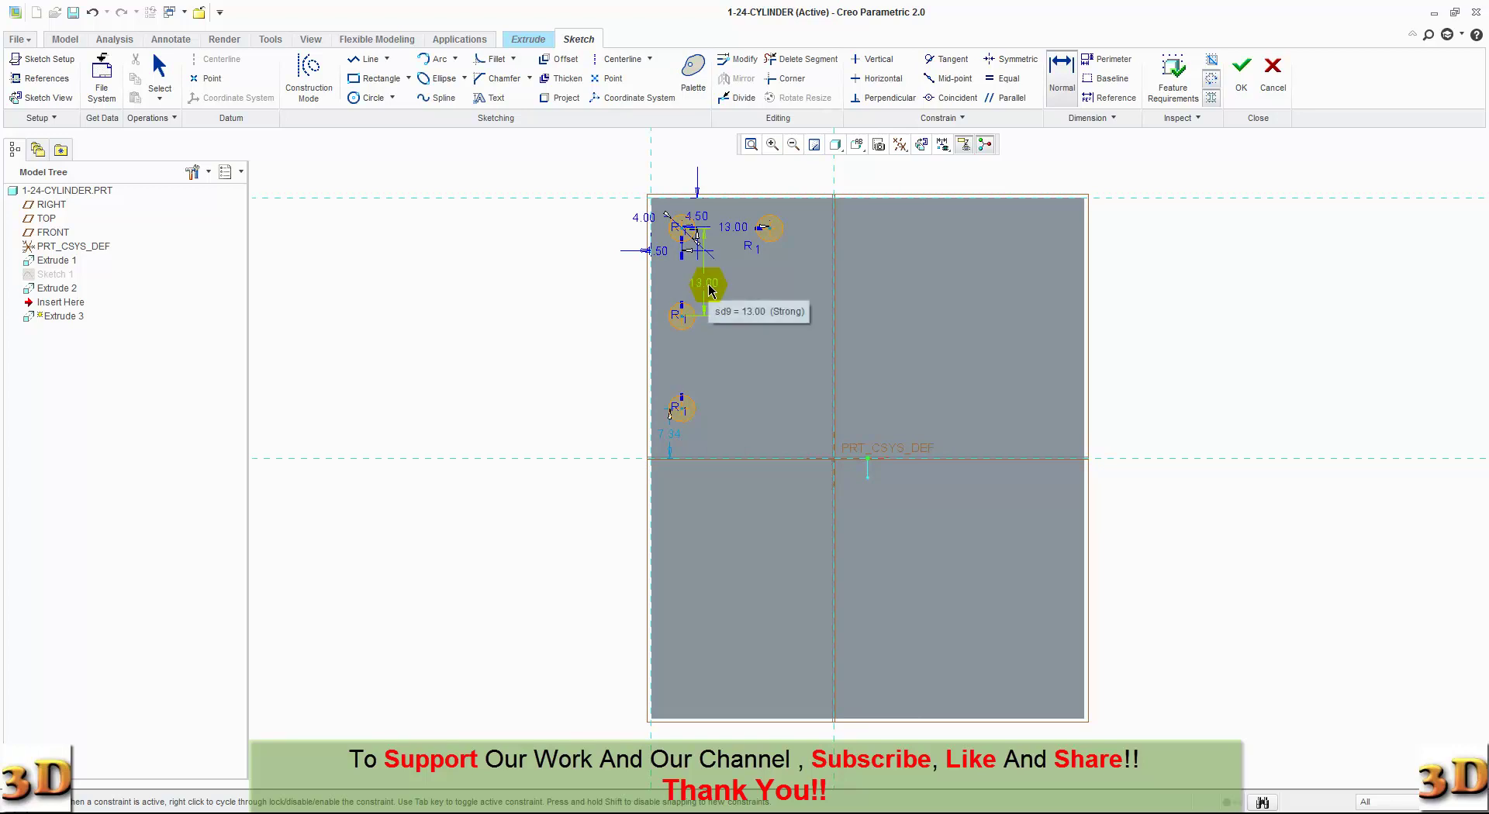
pyautogui.click(686, 326)
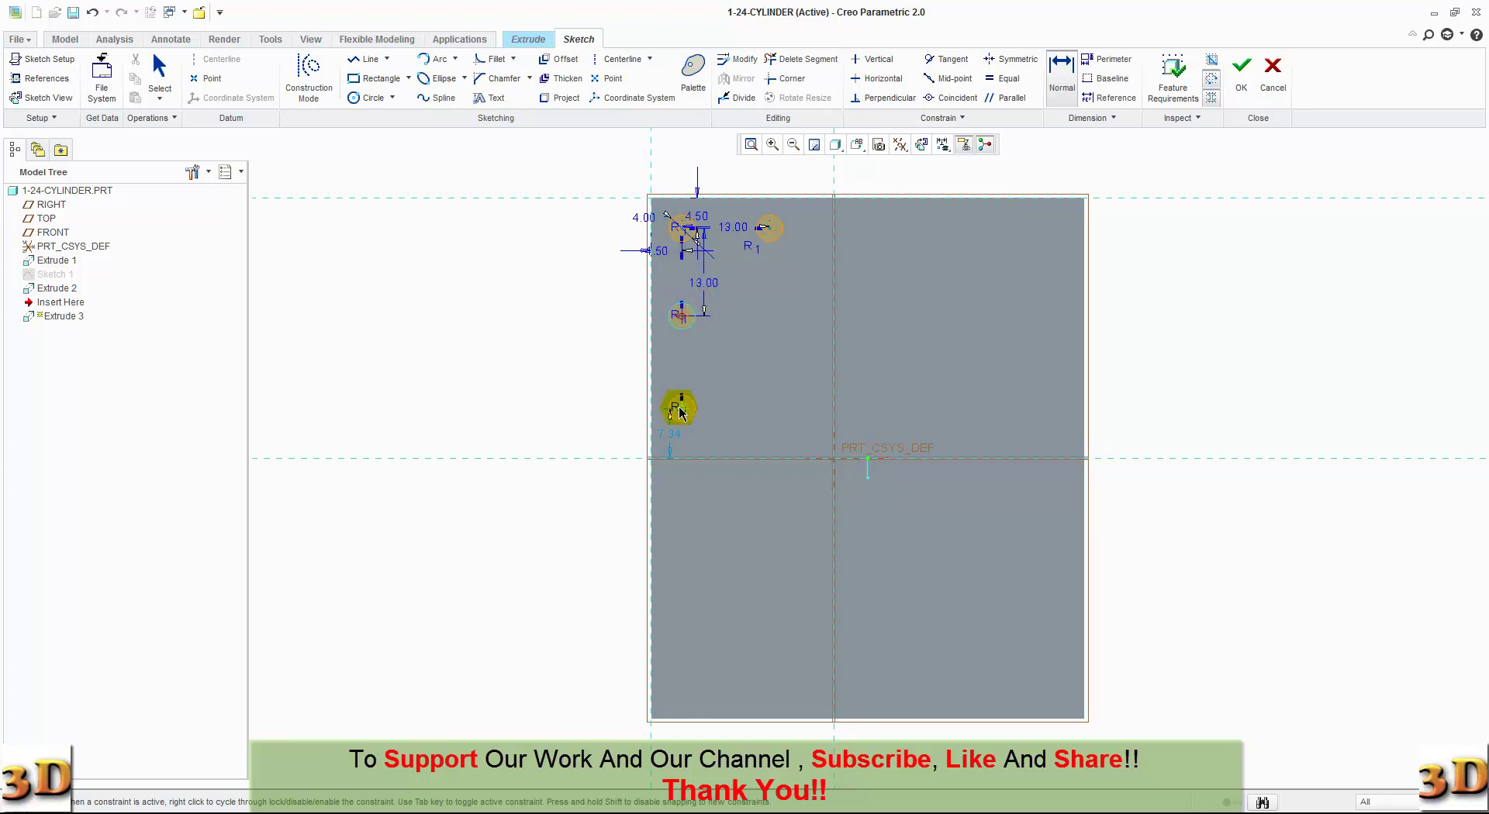
pyautogui.scroll(2, 698, 374)
pyautogui.middleClick(698, 374)
pyautogui.write('14')
pyautogui.press('Return')
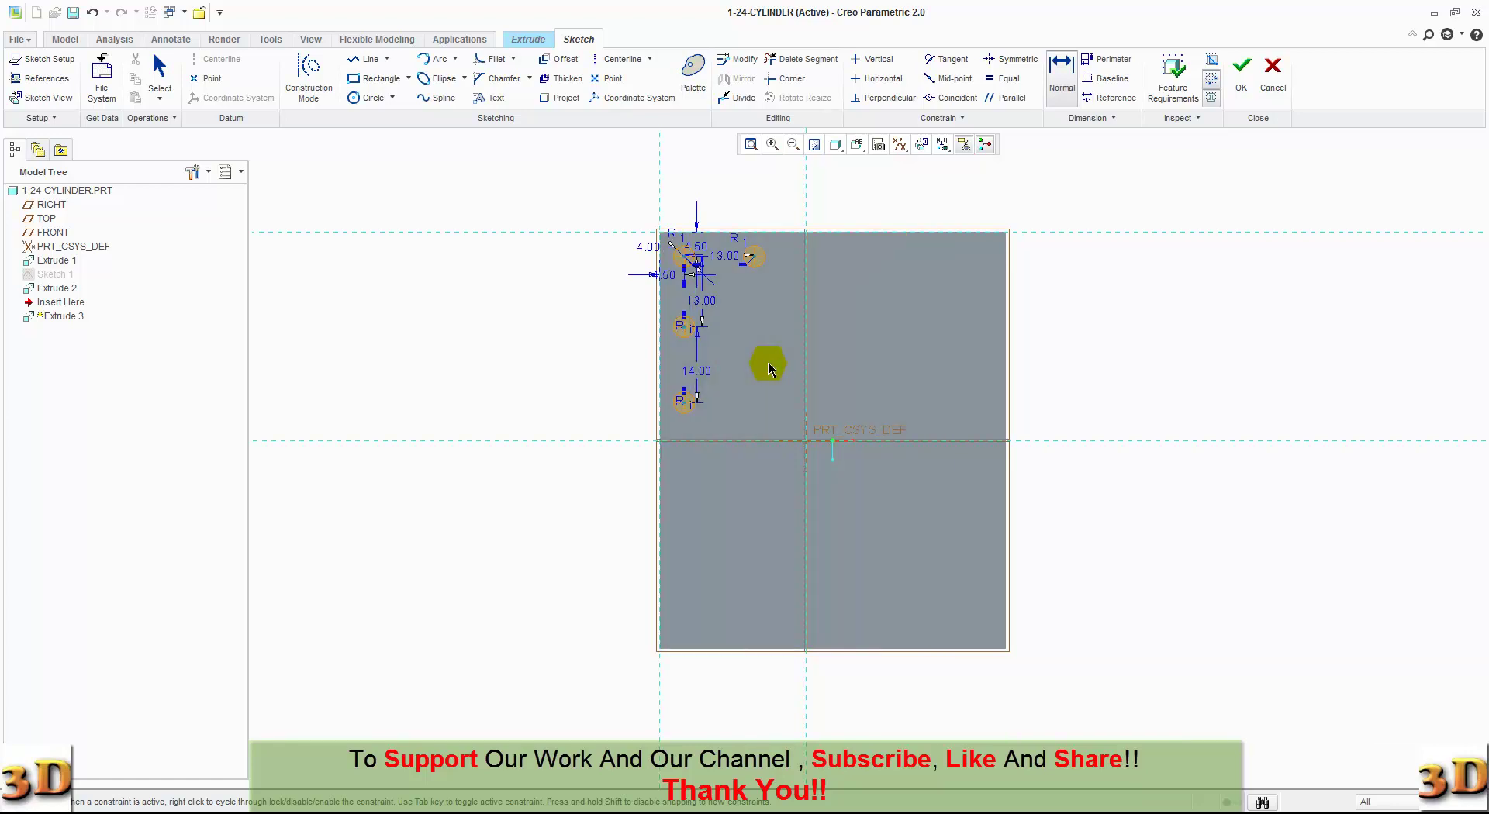
pyautogui.scroll(-2, 758, 370)
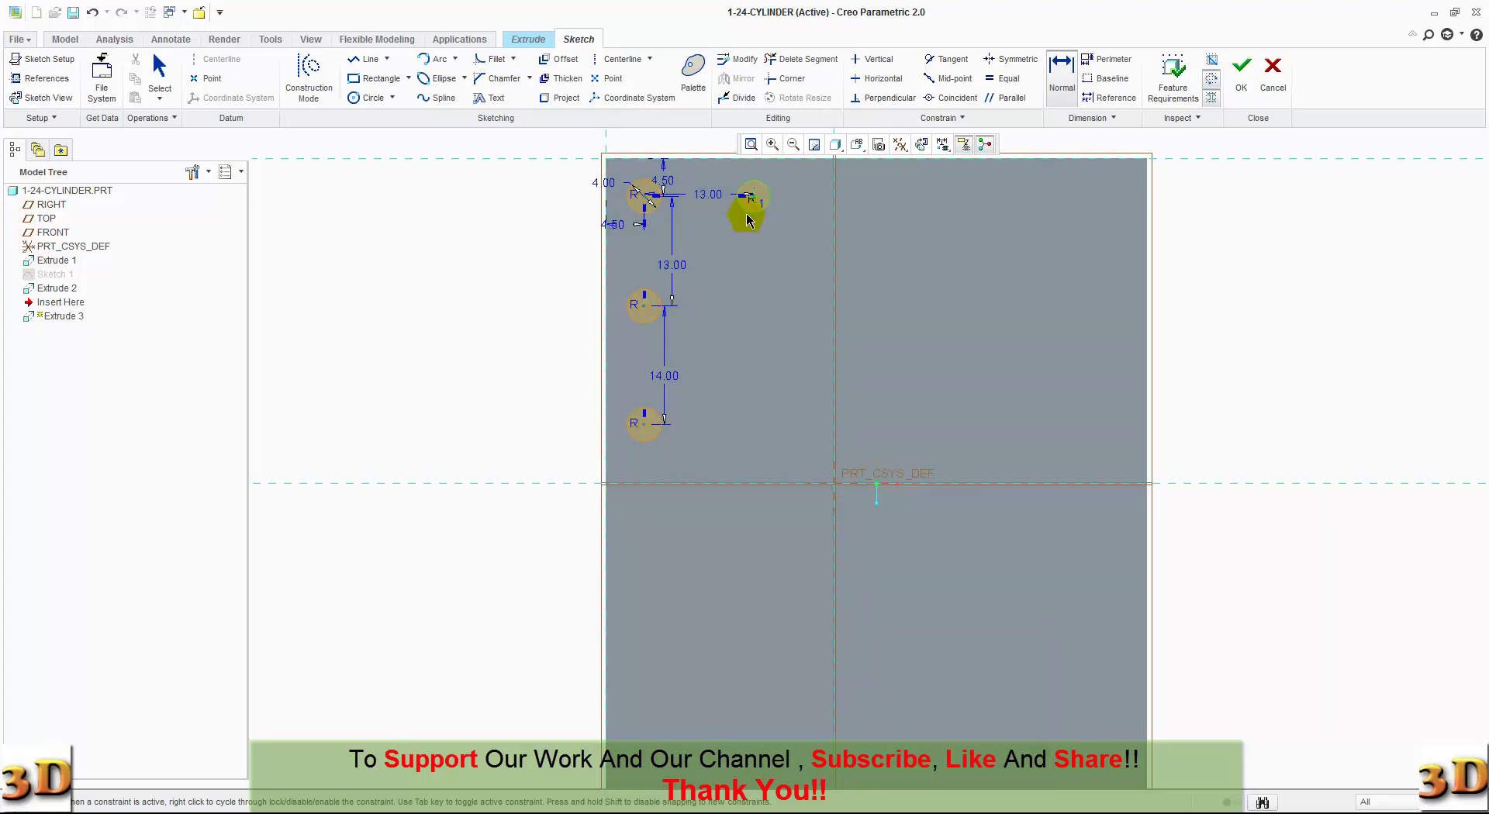
# Draw vertical and horizontal centerlines through the sketch origin.
pyautogui.click(609, 59)
pyautogui.click(830, 306)
pyautogui.click(828, 380)
pyautogui.click(785, 483)
pyautogui.click(814, 487)
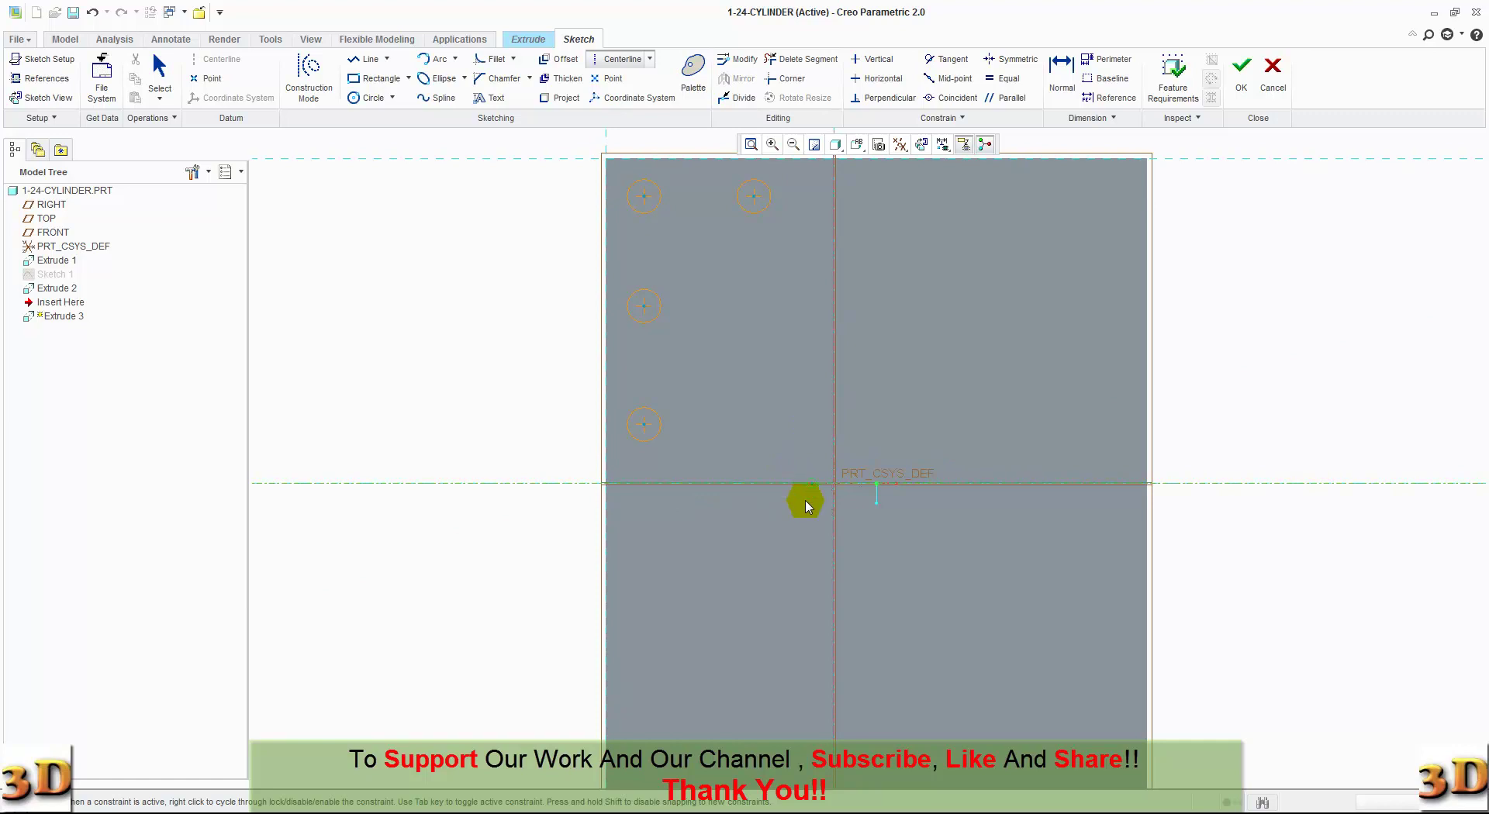
pyautogui.middleClick(791, 532)
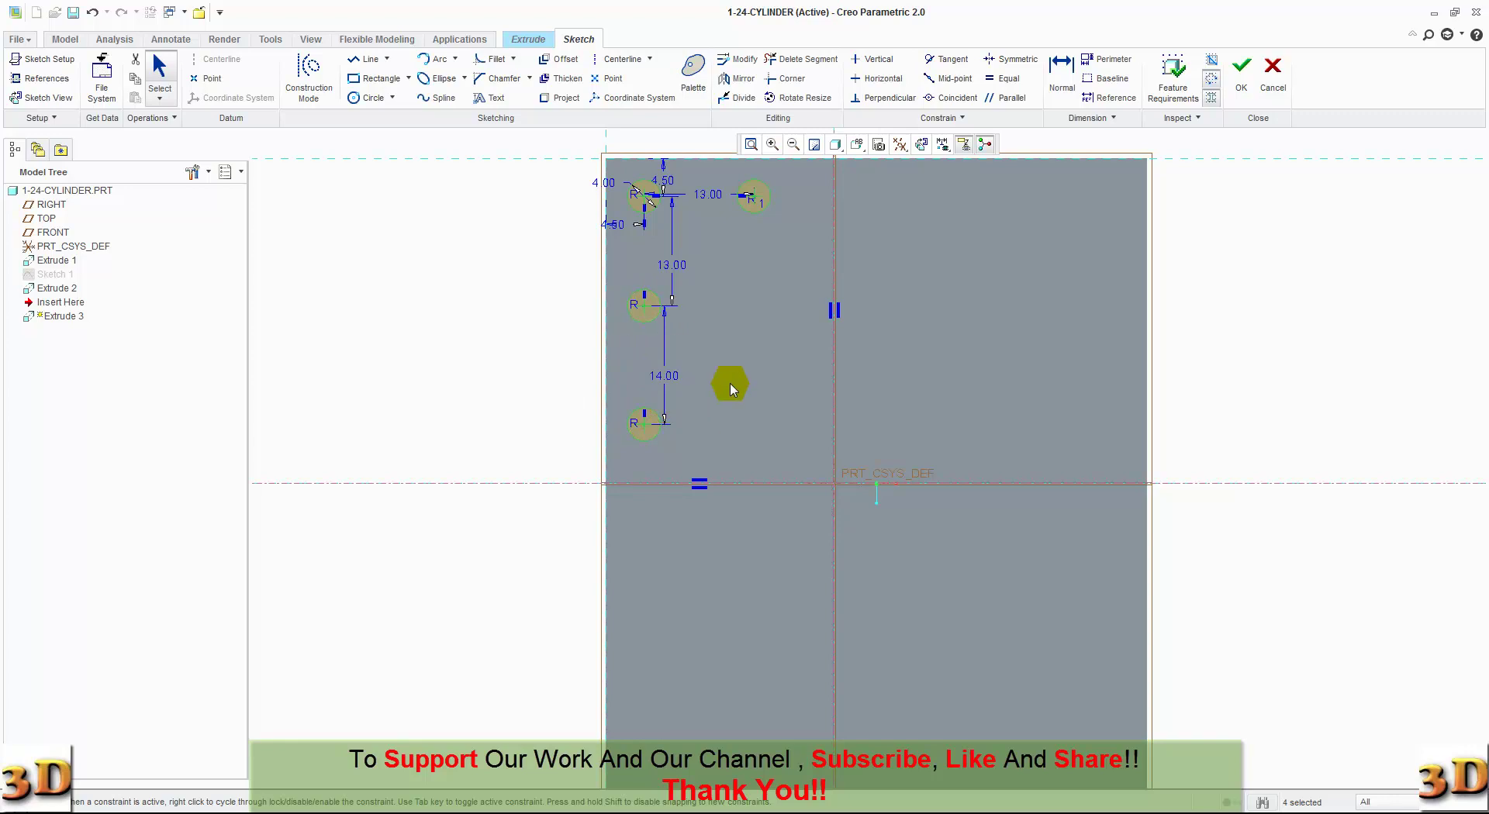
# Mirror the circles across the vertical centerline, then across the horizontal one, and close the sketch.
pyautogui.click(735, 79)
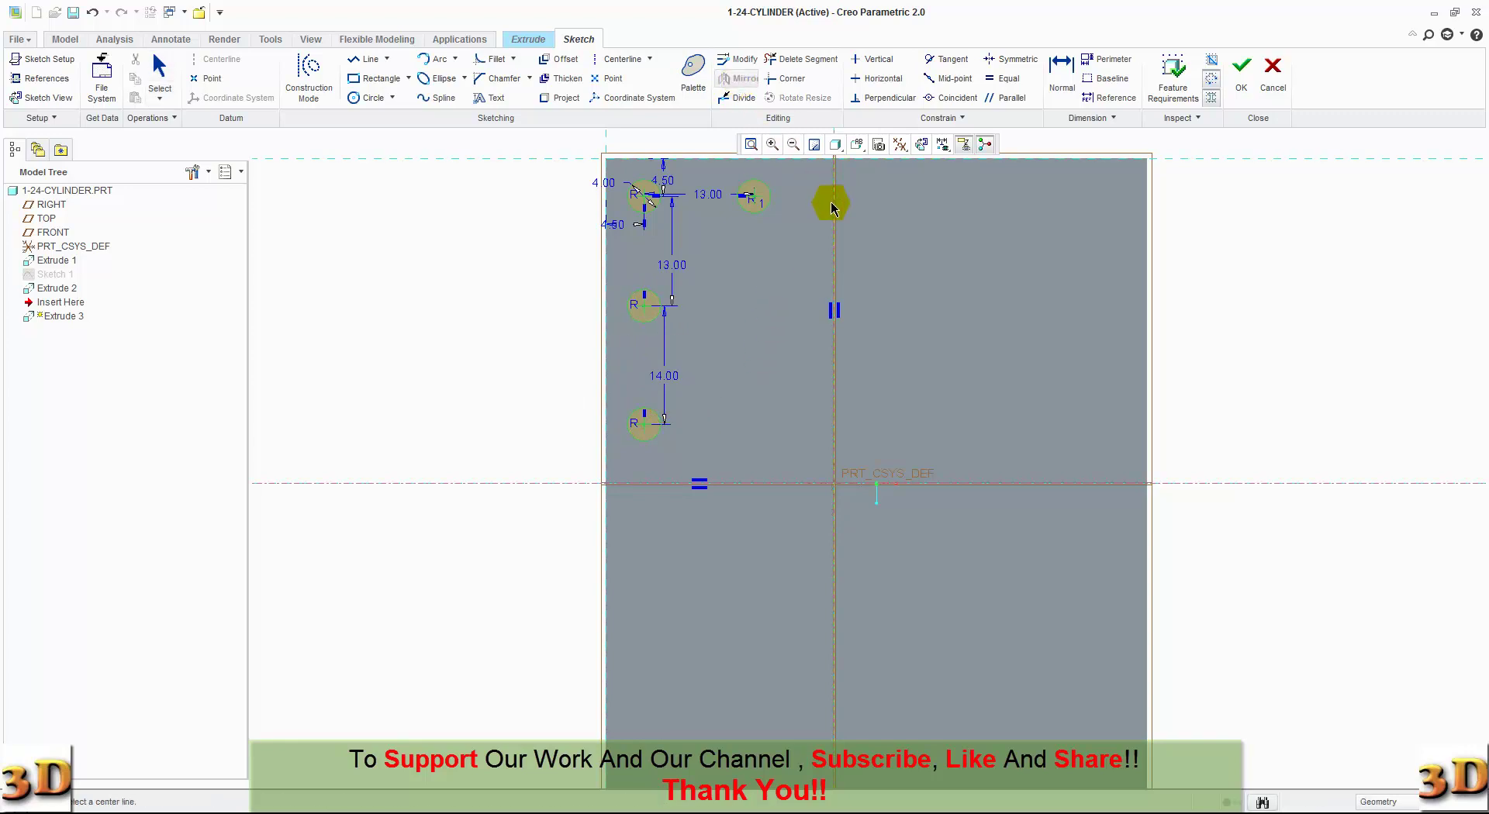
pyautogui.click(833, 203)
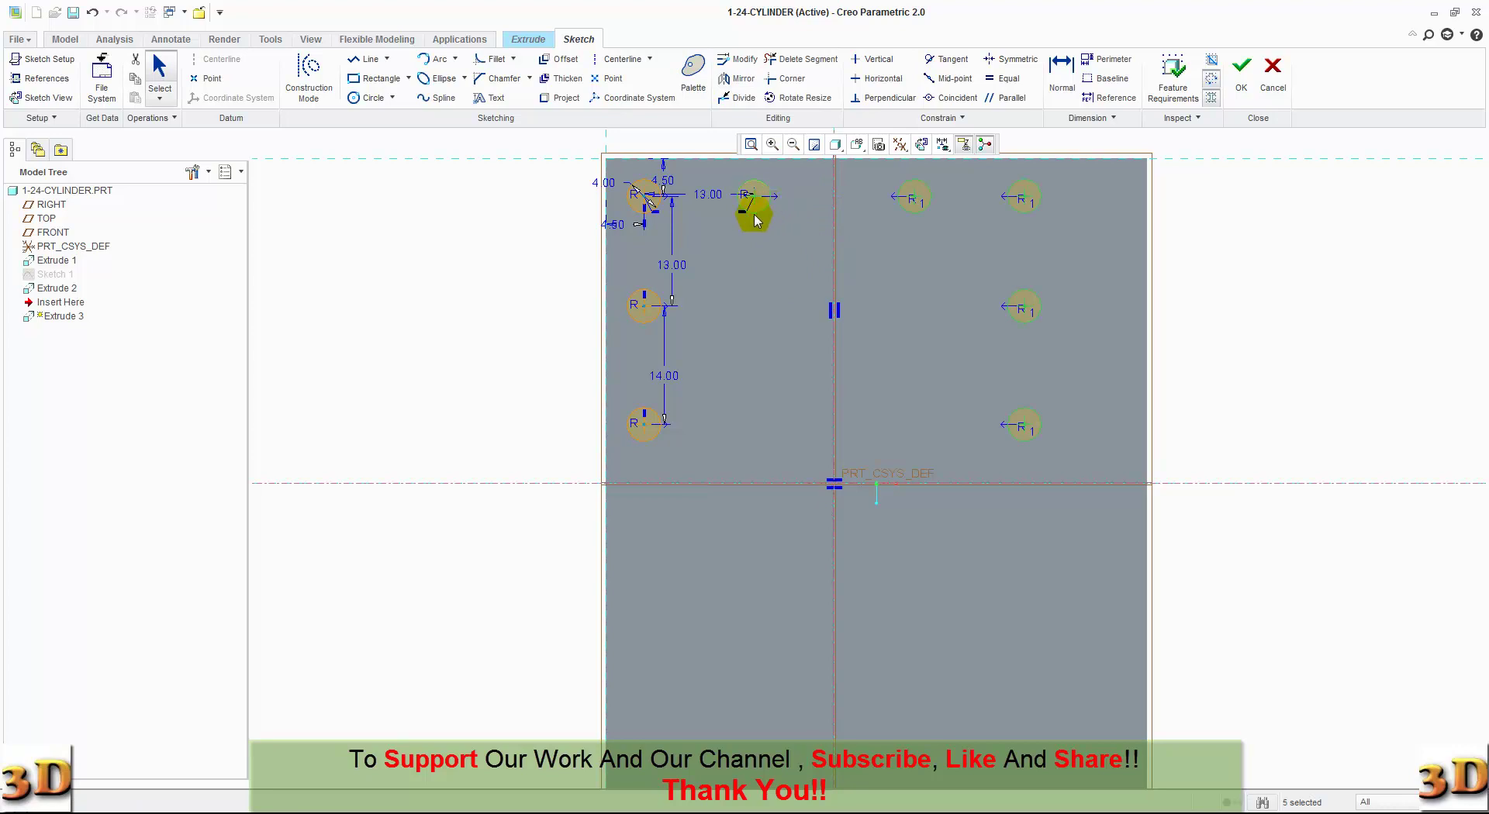
pyautogui.keyDown('ctrl'); pyautogui.click(648, 293); pyautogui.keyUp('ctrl')
pyautogui.keyDown('ctrl'); pyautogui.click(641, 412); pyautogui.keyUp('ctrl')
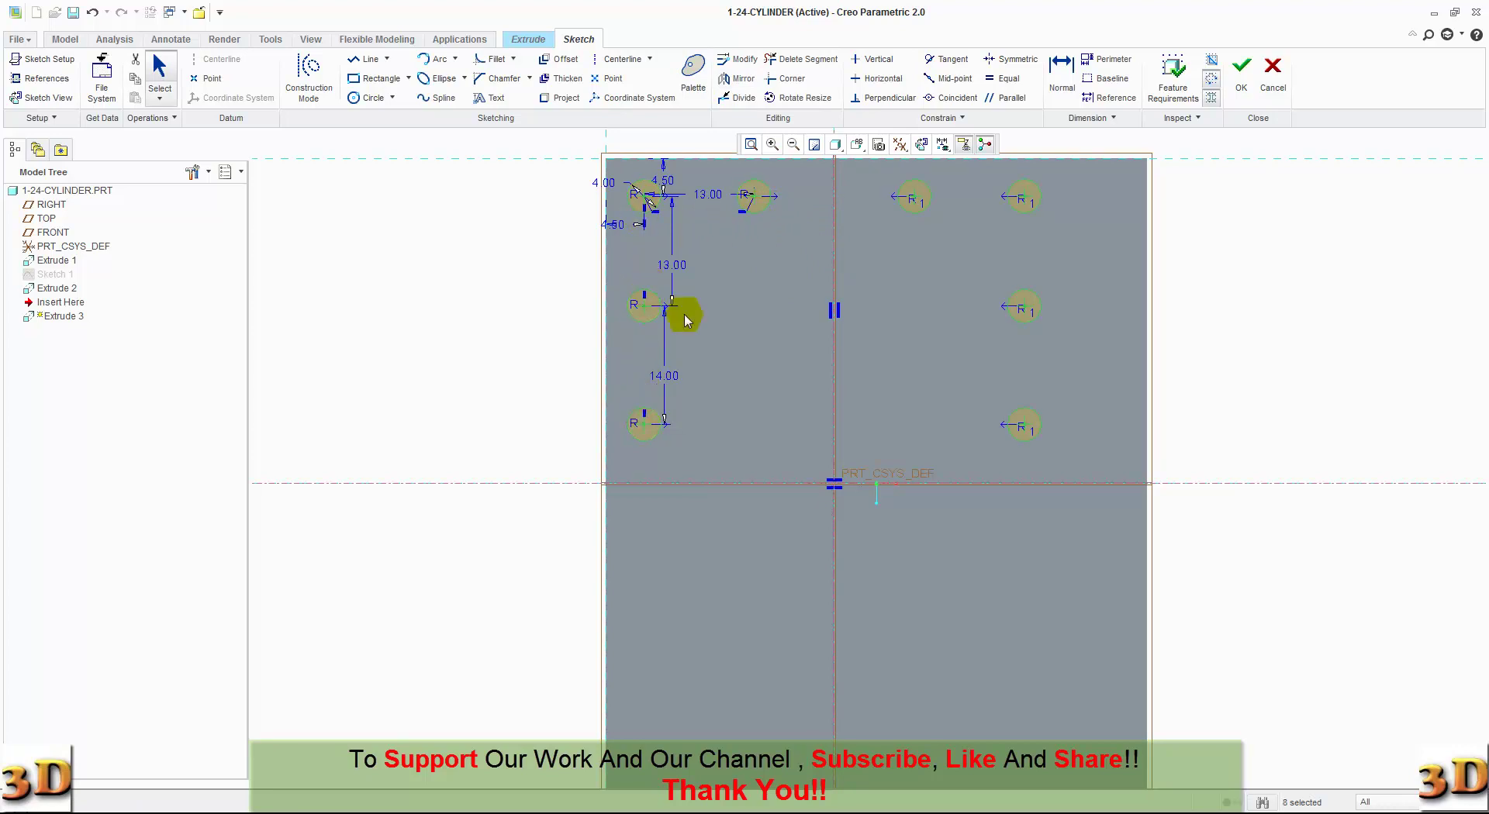
pyautogui.click(735, 80)
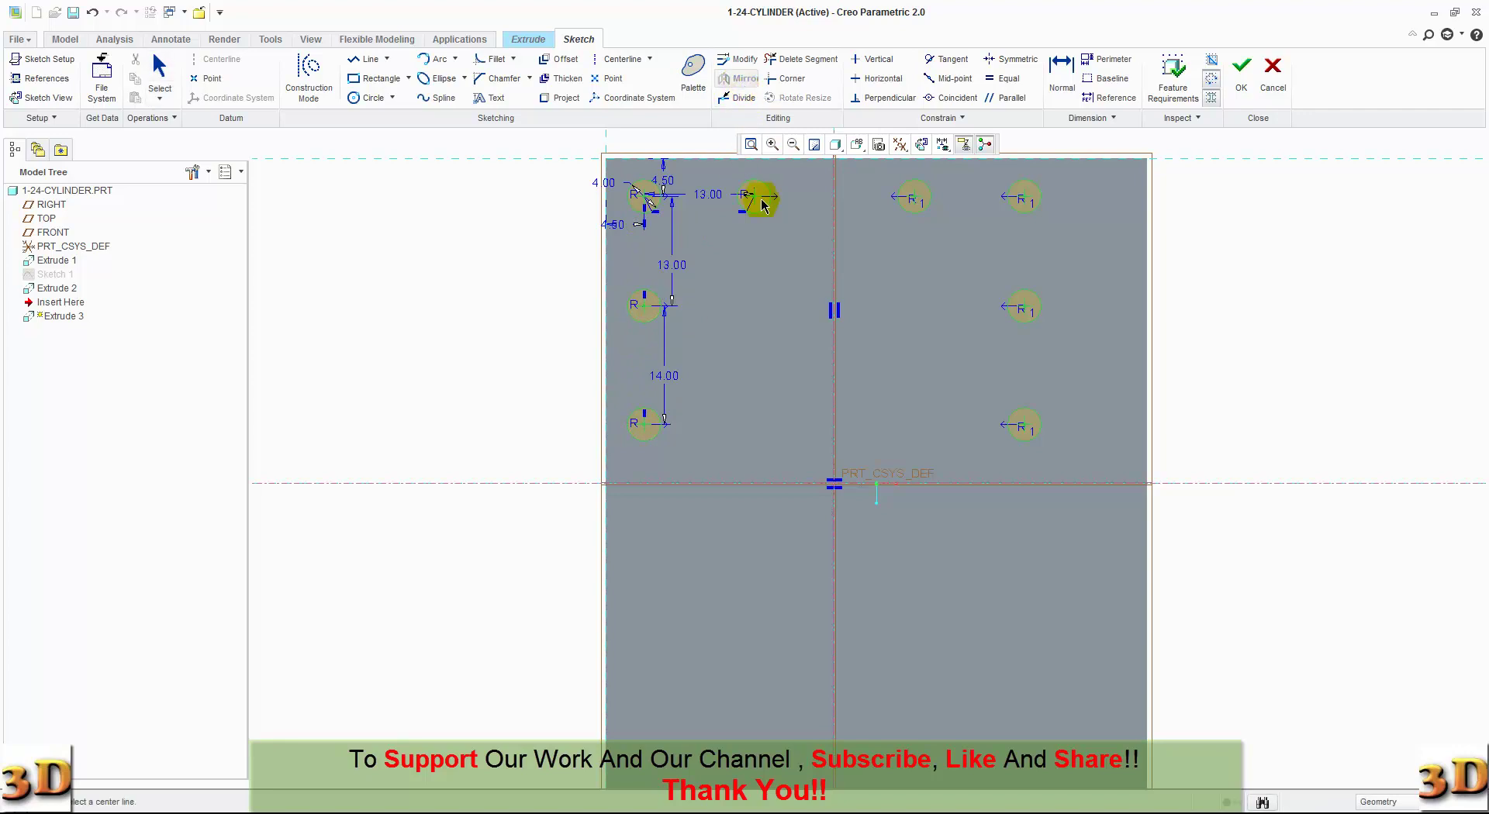
pyautogui.click(787, 484)
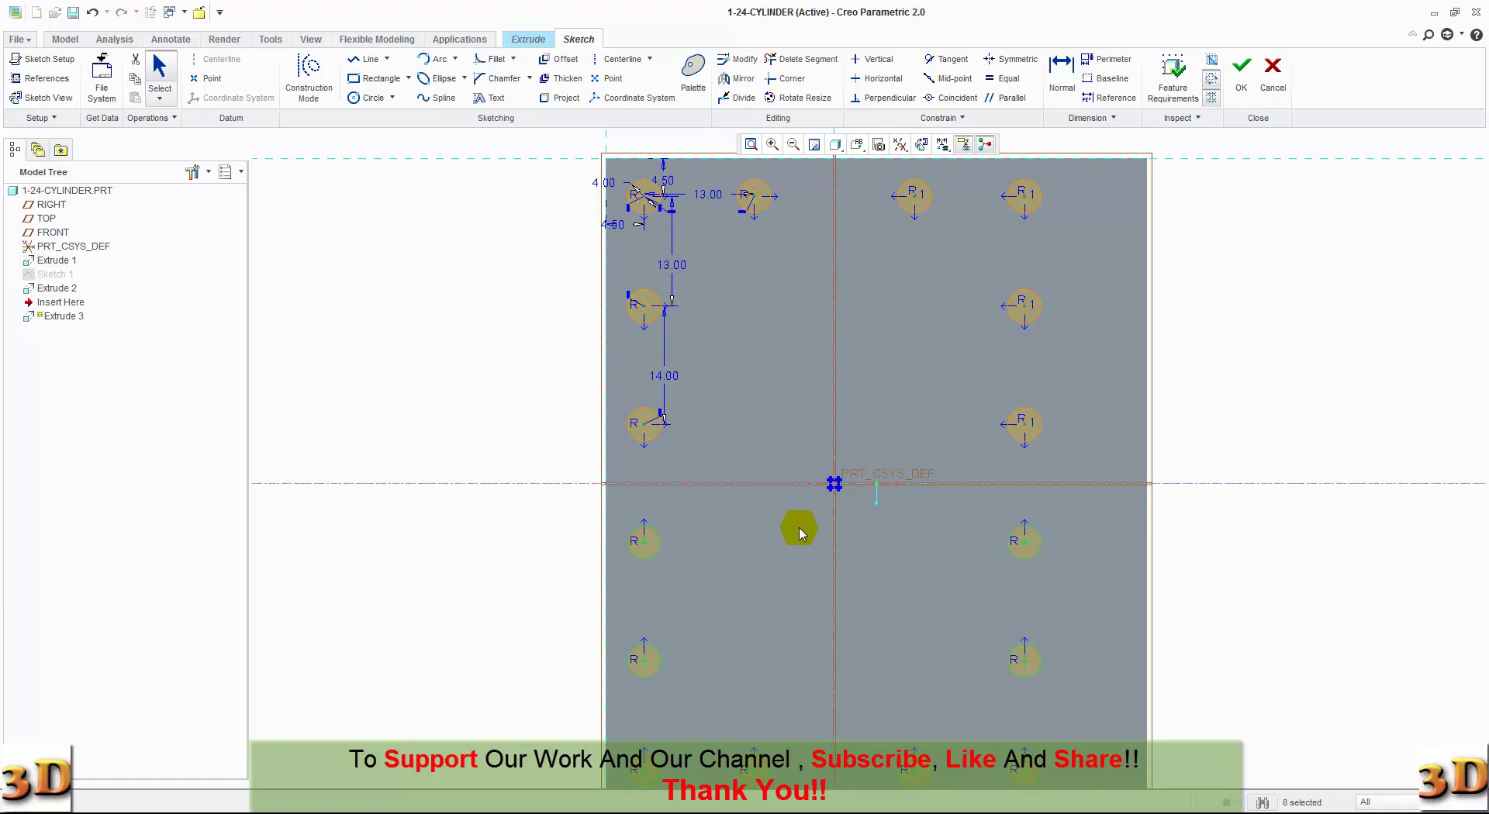
pyautogui.click(1238, 77)
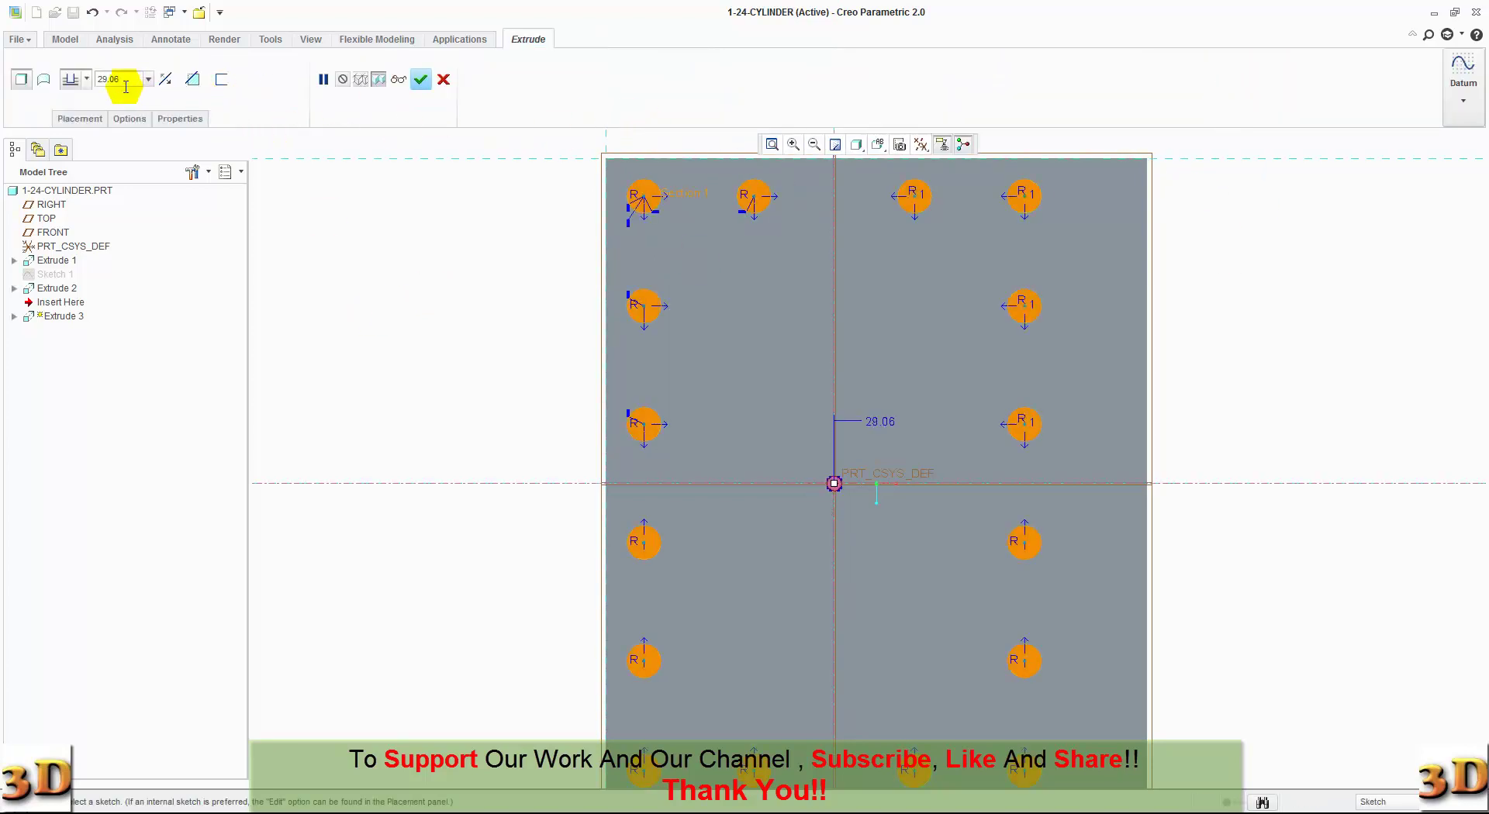
# Make Extrude 3 a 10.00-deep material-removing cut flipped into the block's top face.
pyautogui.doubleClick(122, 81)
pyautogui.write('10')
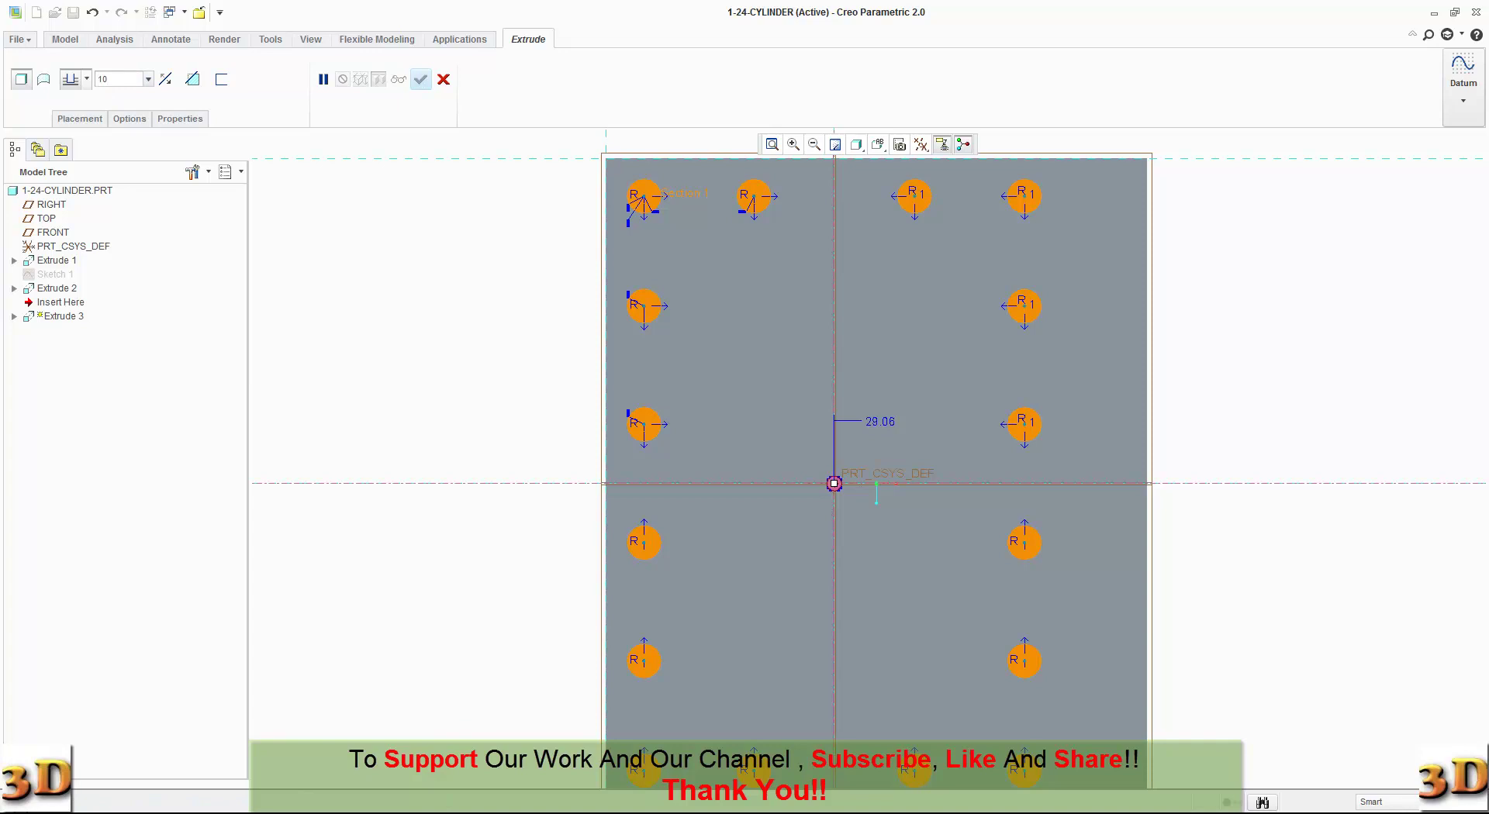
pyautogui.press('Return')
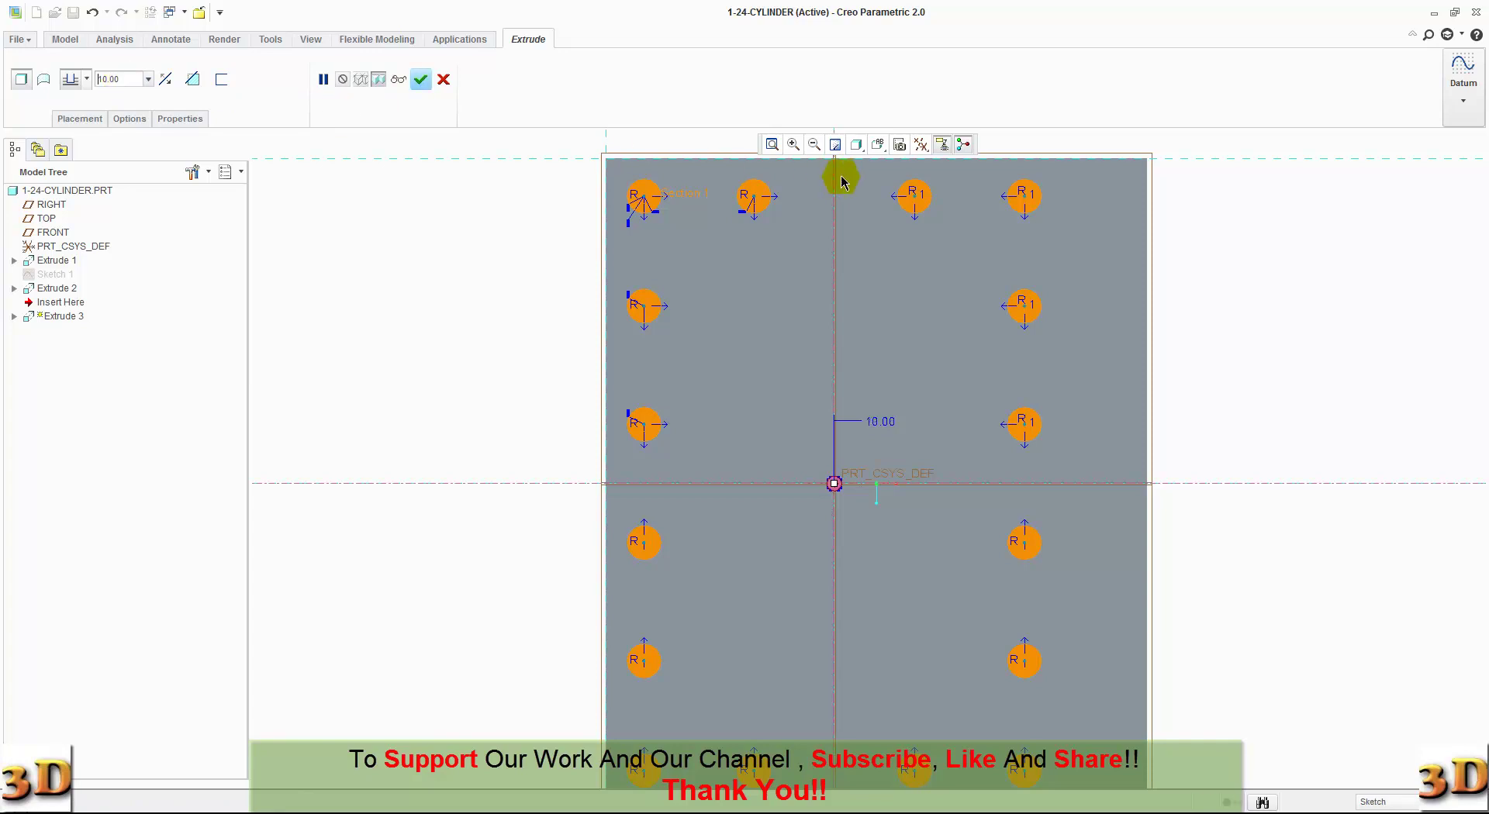
pyautogui.click(878, 144)
pyautogui.click(882, 167)
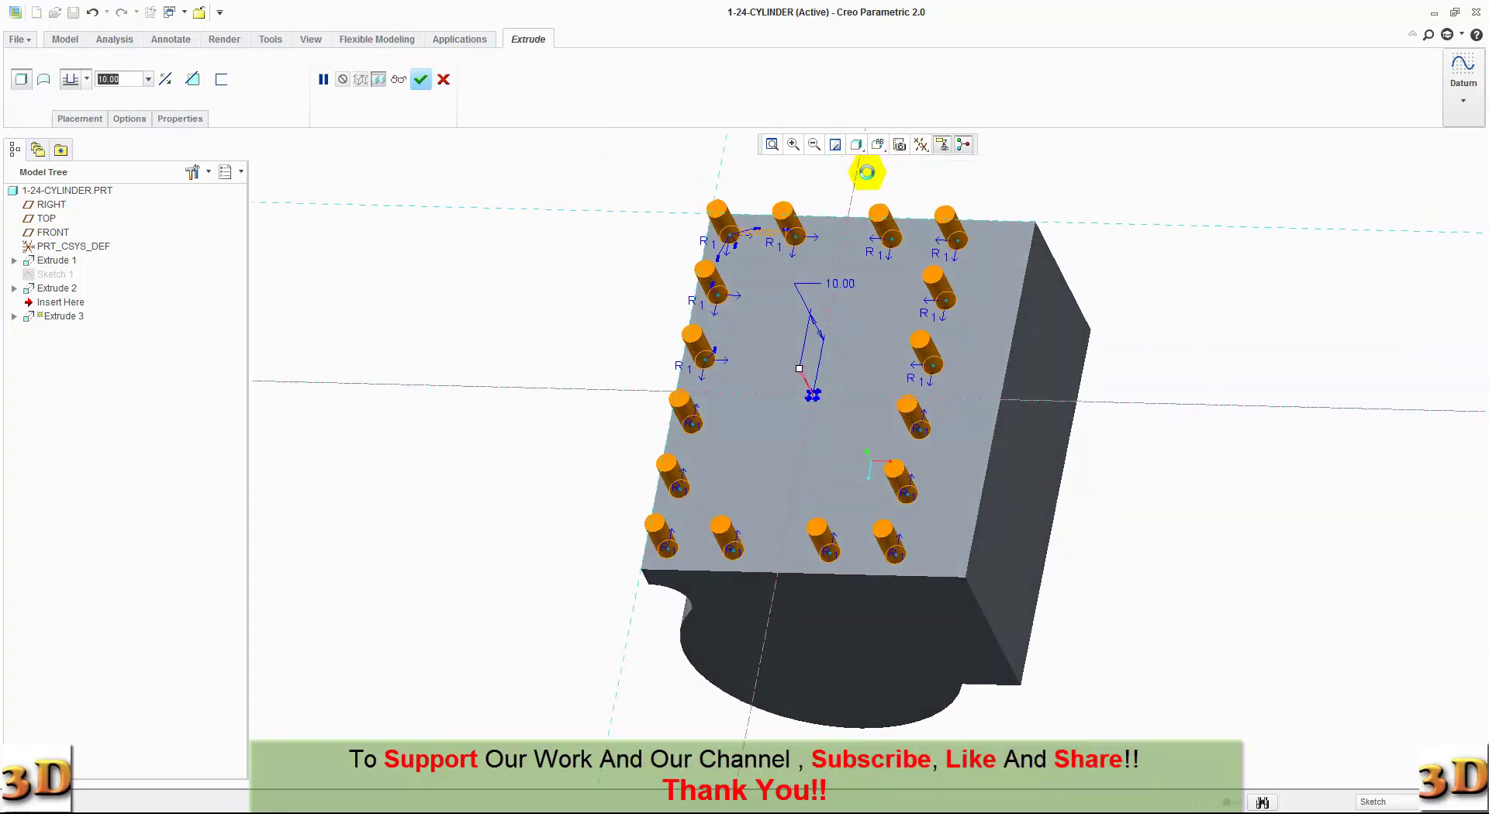
pyautogui.click(166, 79)
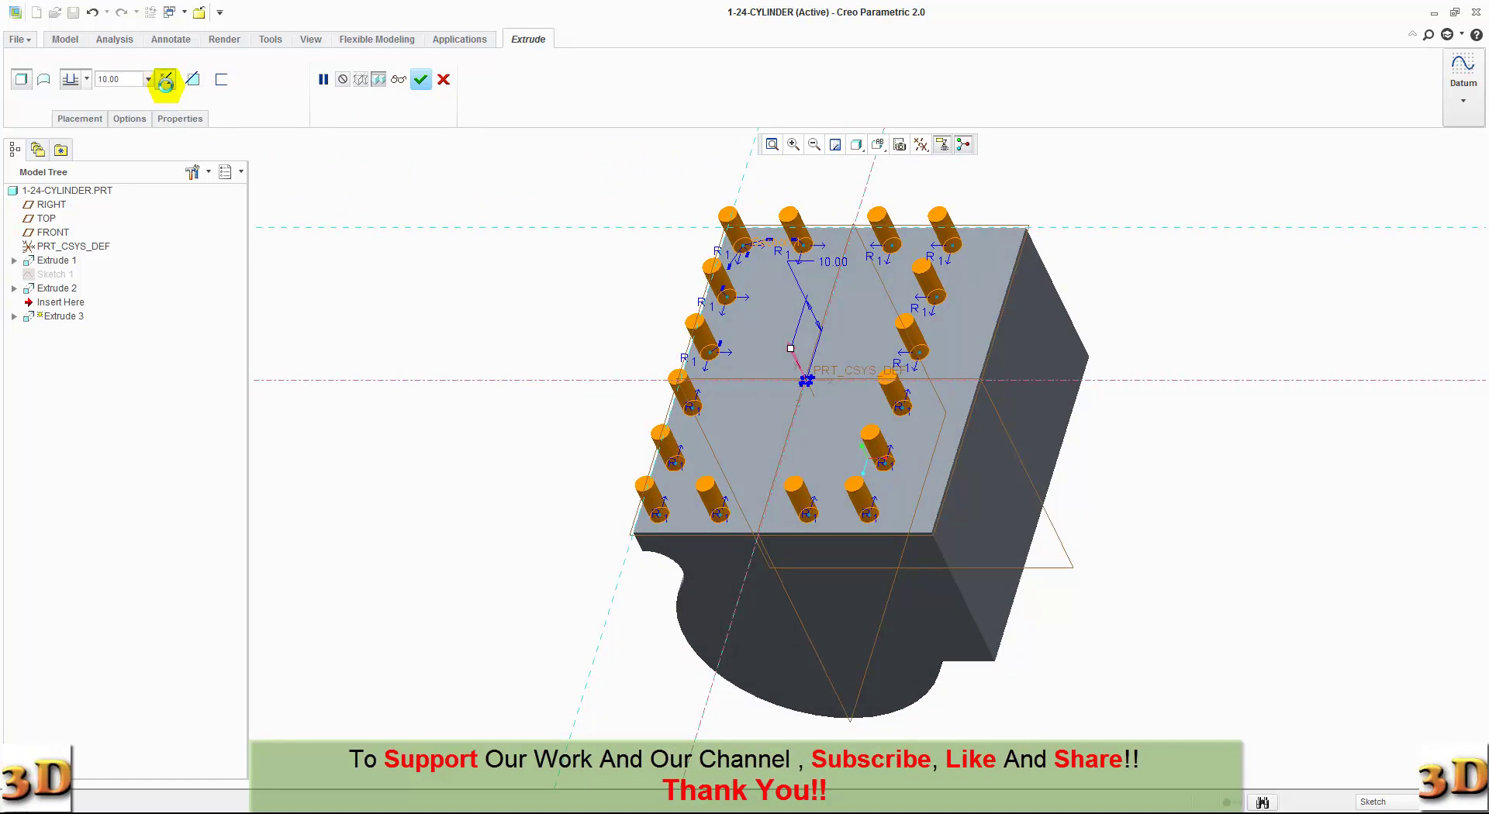
pyautogui.click(190, 83)
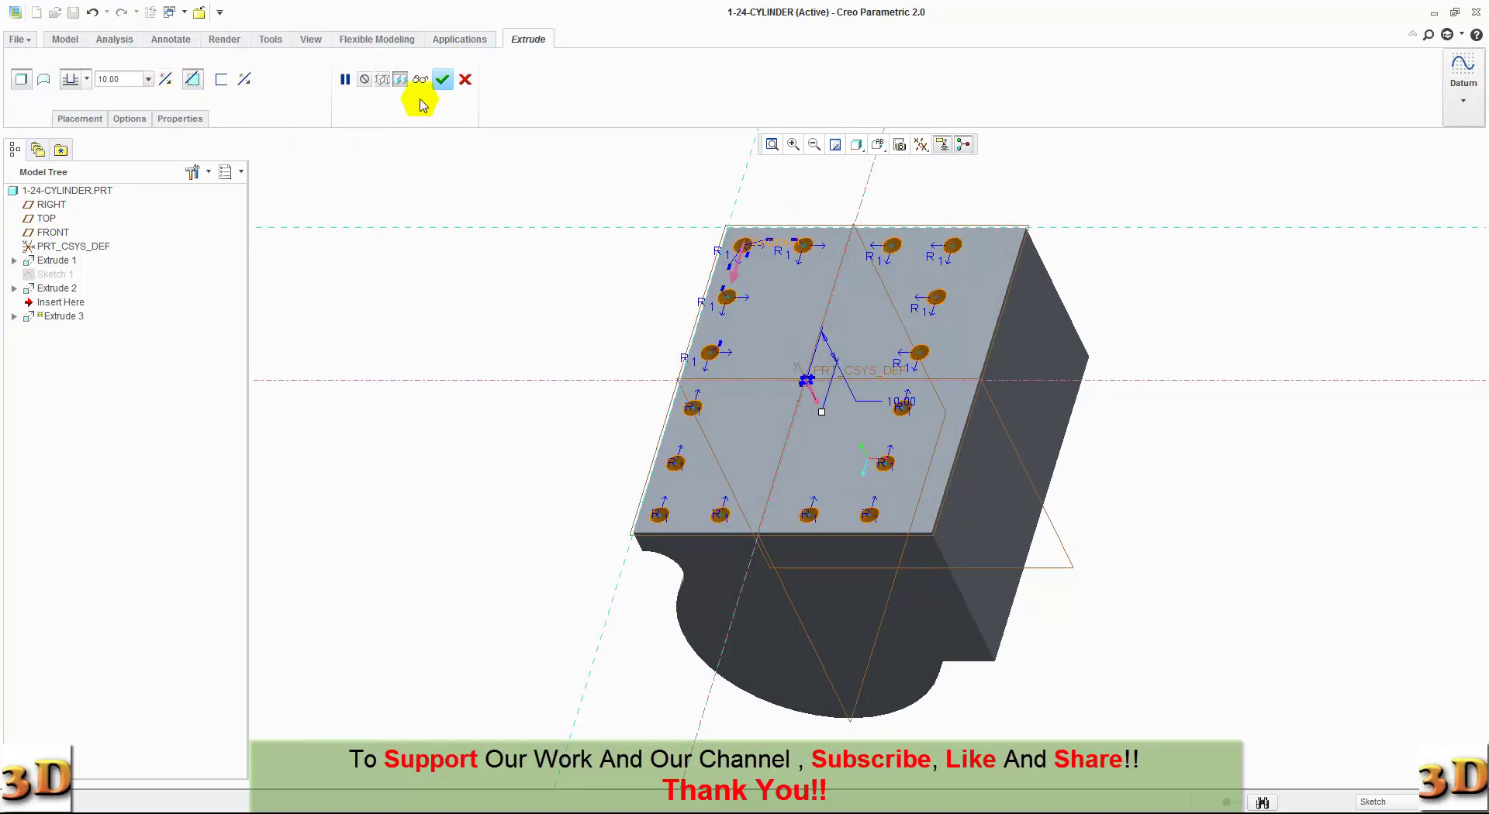
pyautogui.click(441, 79)
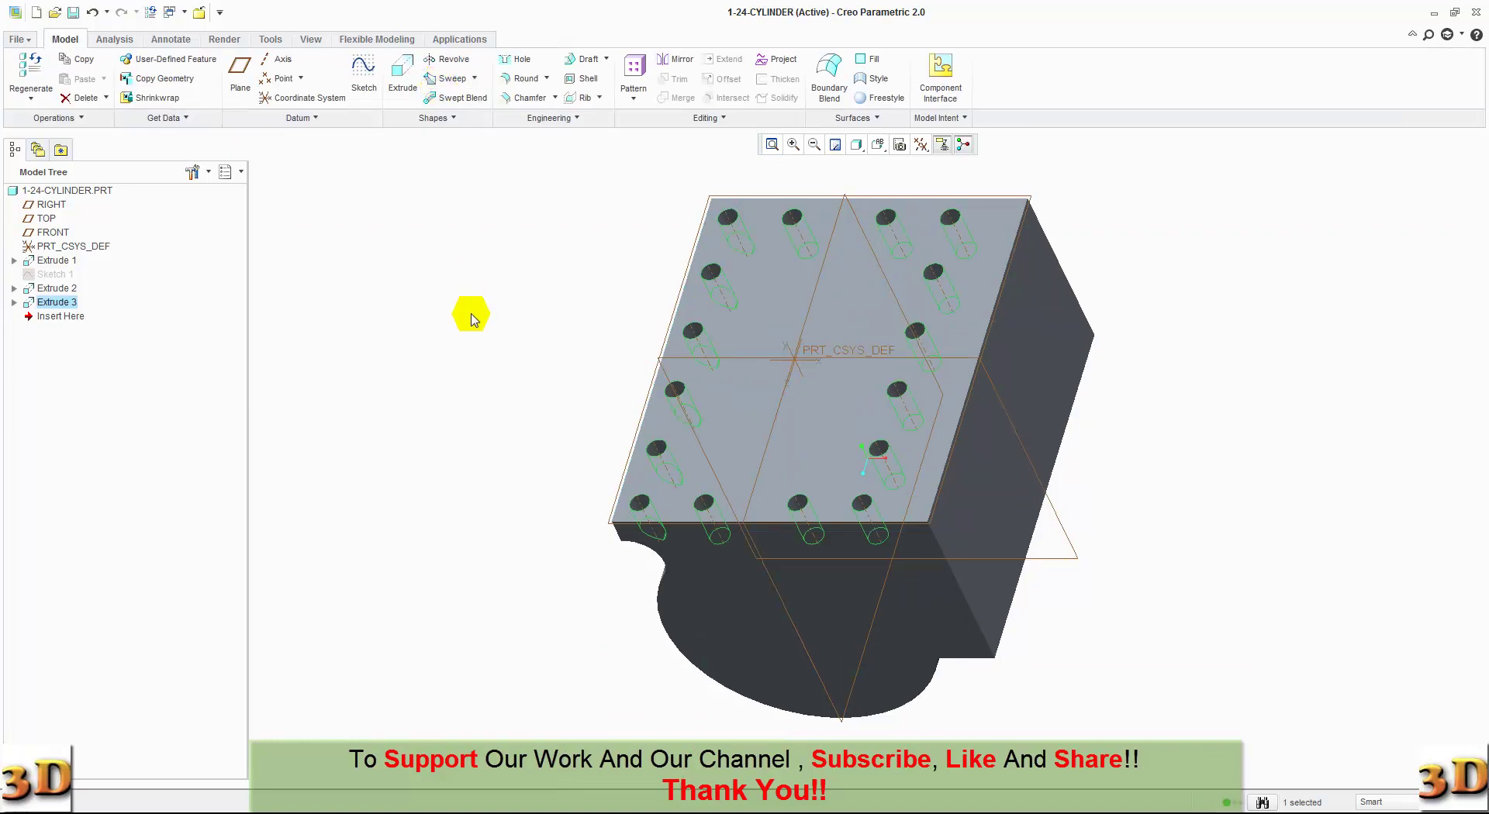
# Inspect the holes from the side, return to the standard view, and start a new extrusion.
pyautogui.moveTo(475, 324); pyautogui.dragTo(600, 232, button='middle')
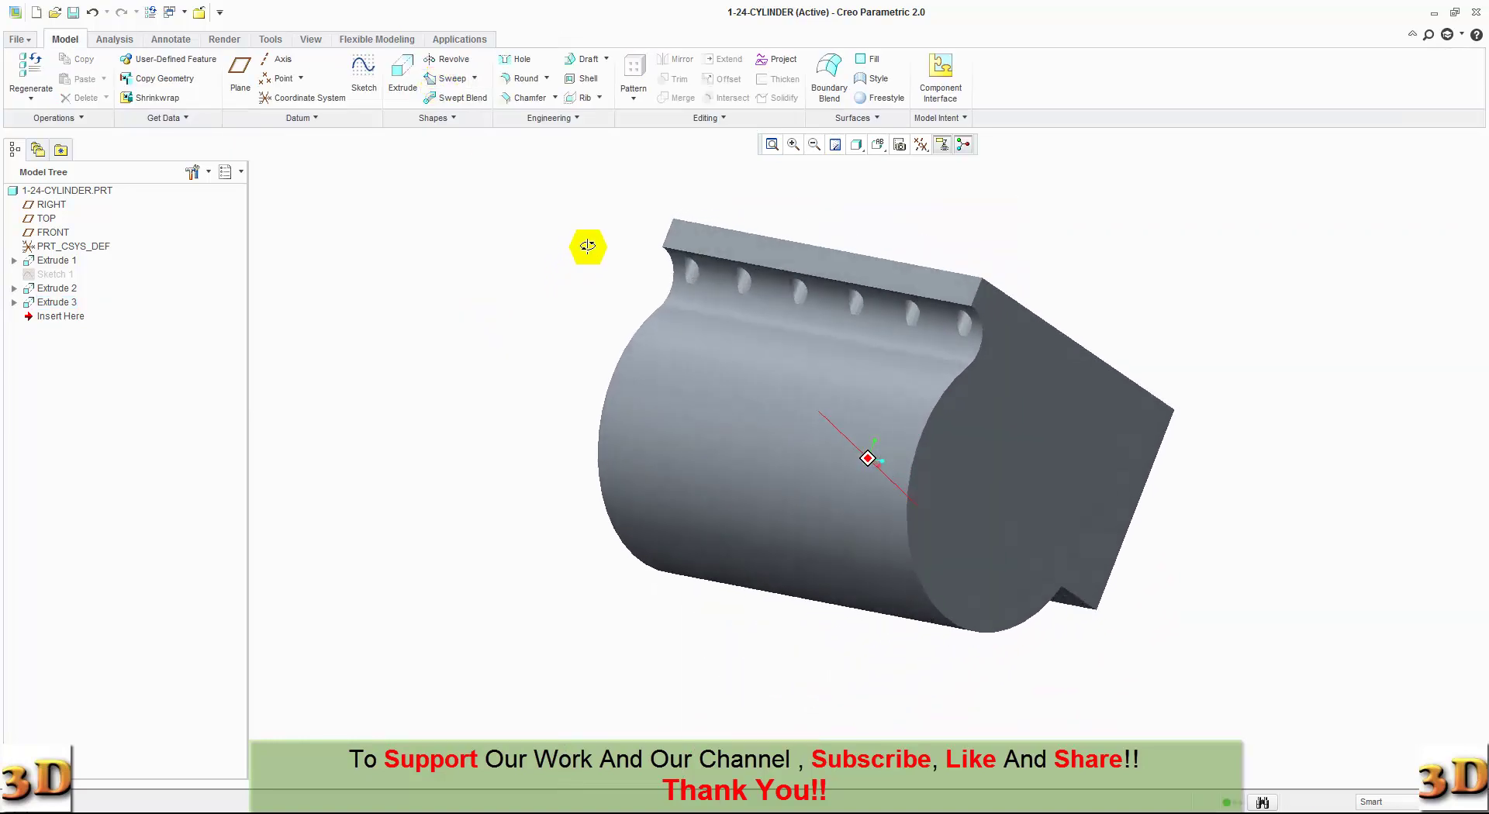
pyautogui.click(878, 145)
pyautogui.click(890, 169)
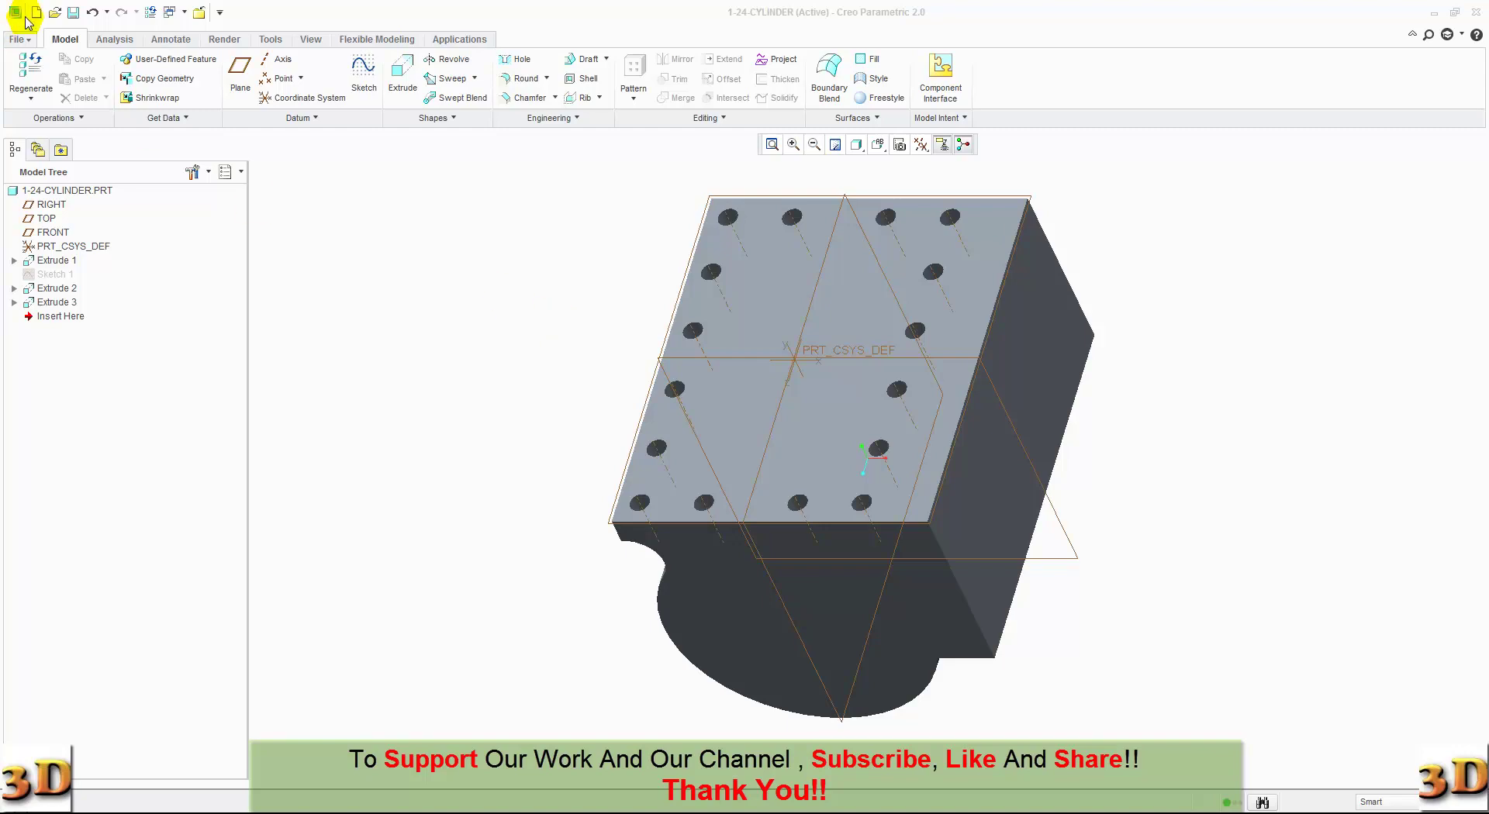
pyautogui.click(402, 68)
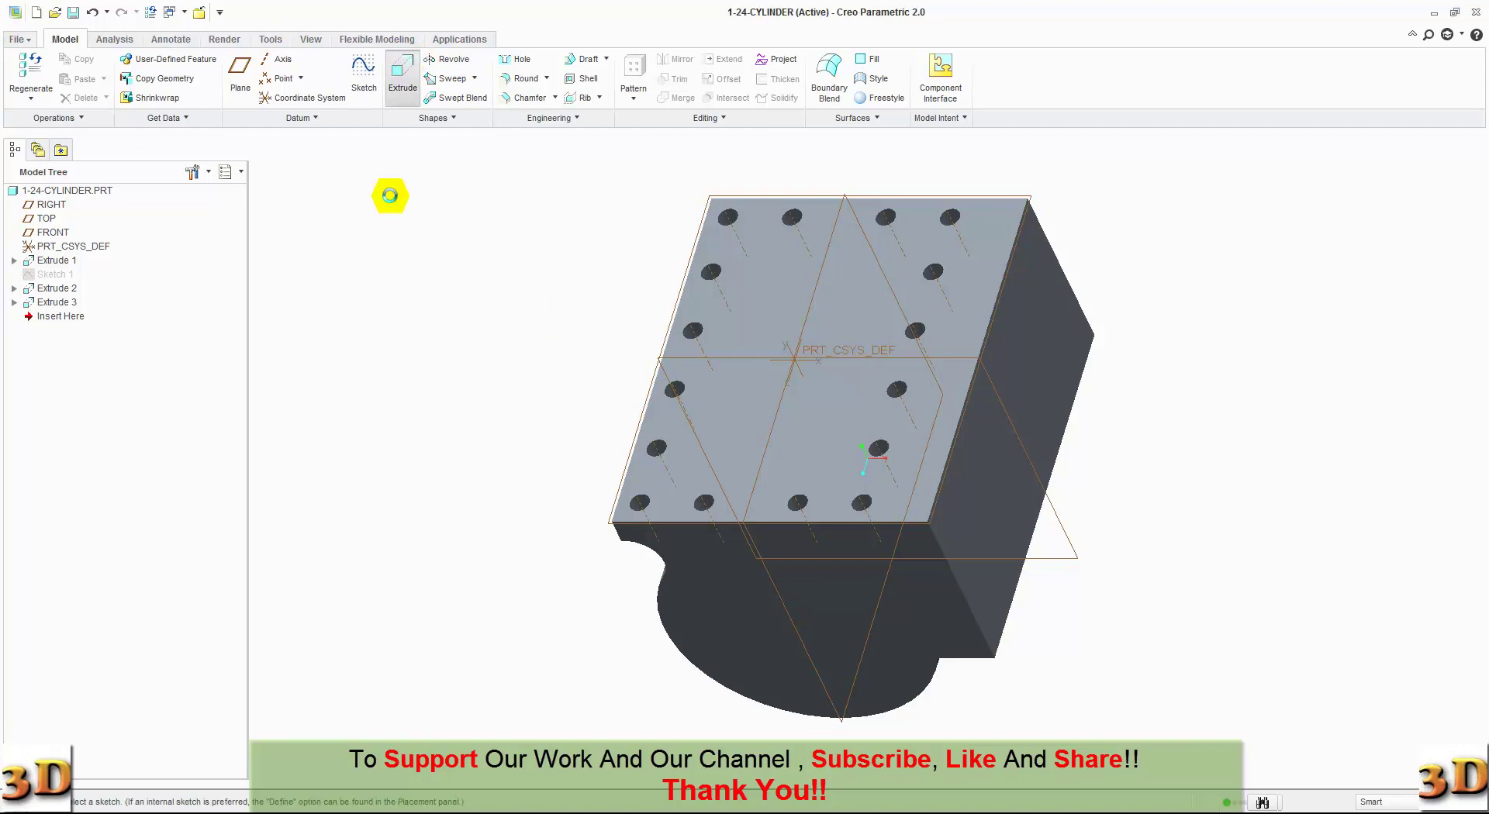
# On the cylinder's end face, draw a circle at the origin with diameter 38 and close the sketch.
pyautogui.click(721, 625)
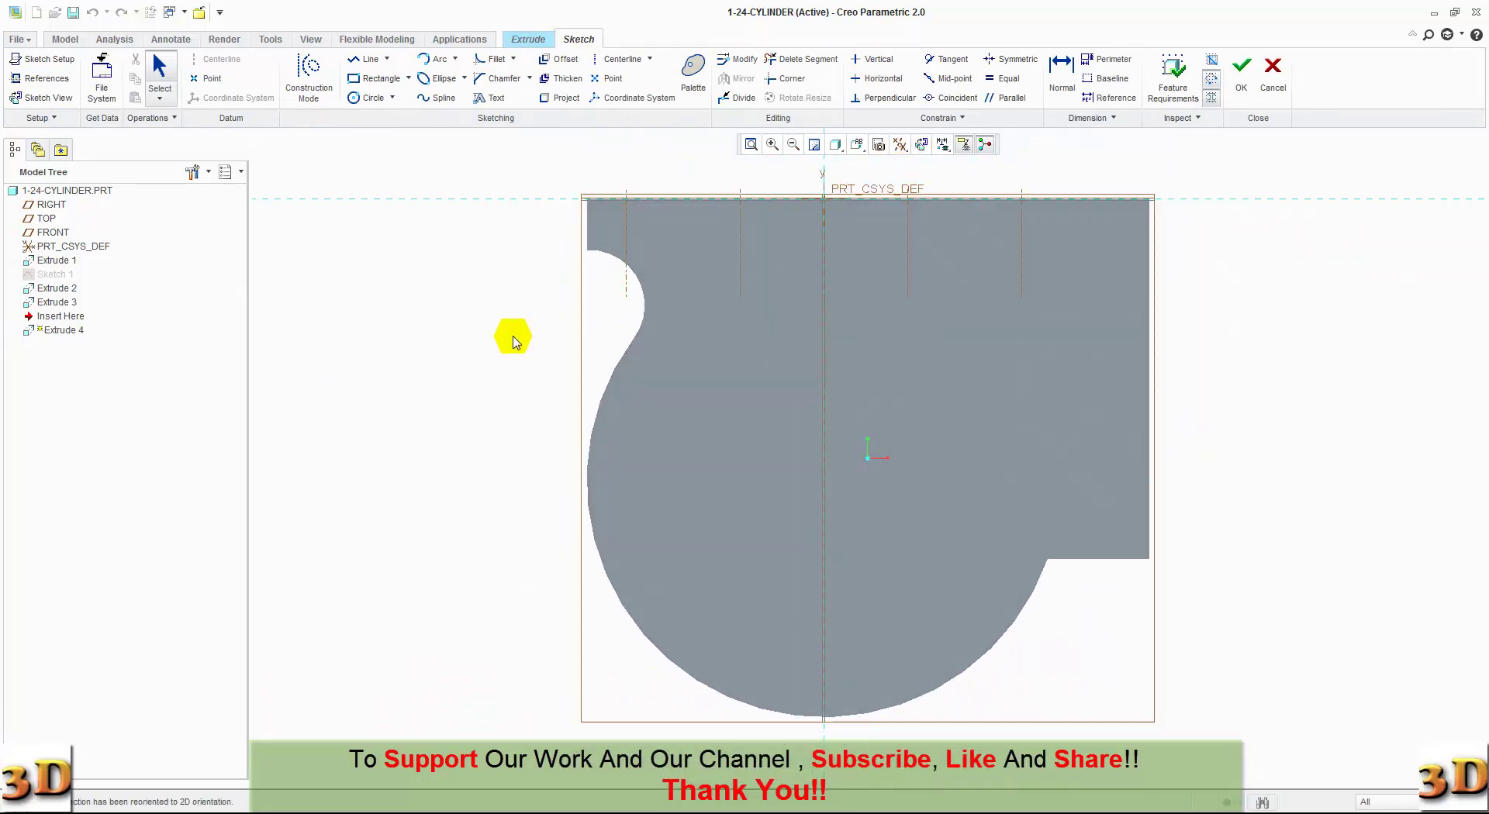
pyautogui.click(593, 425)
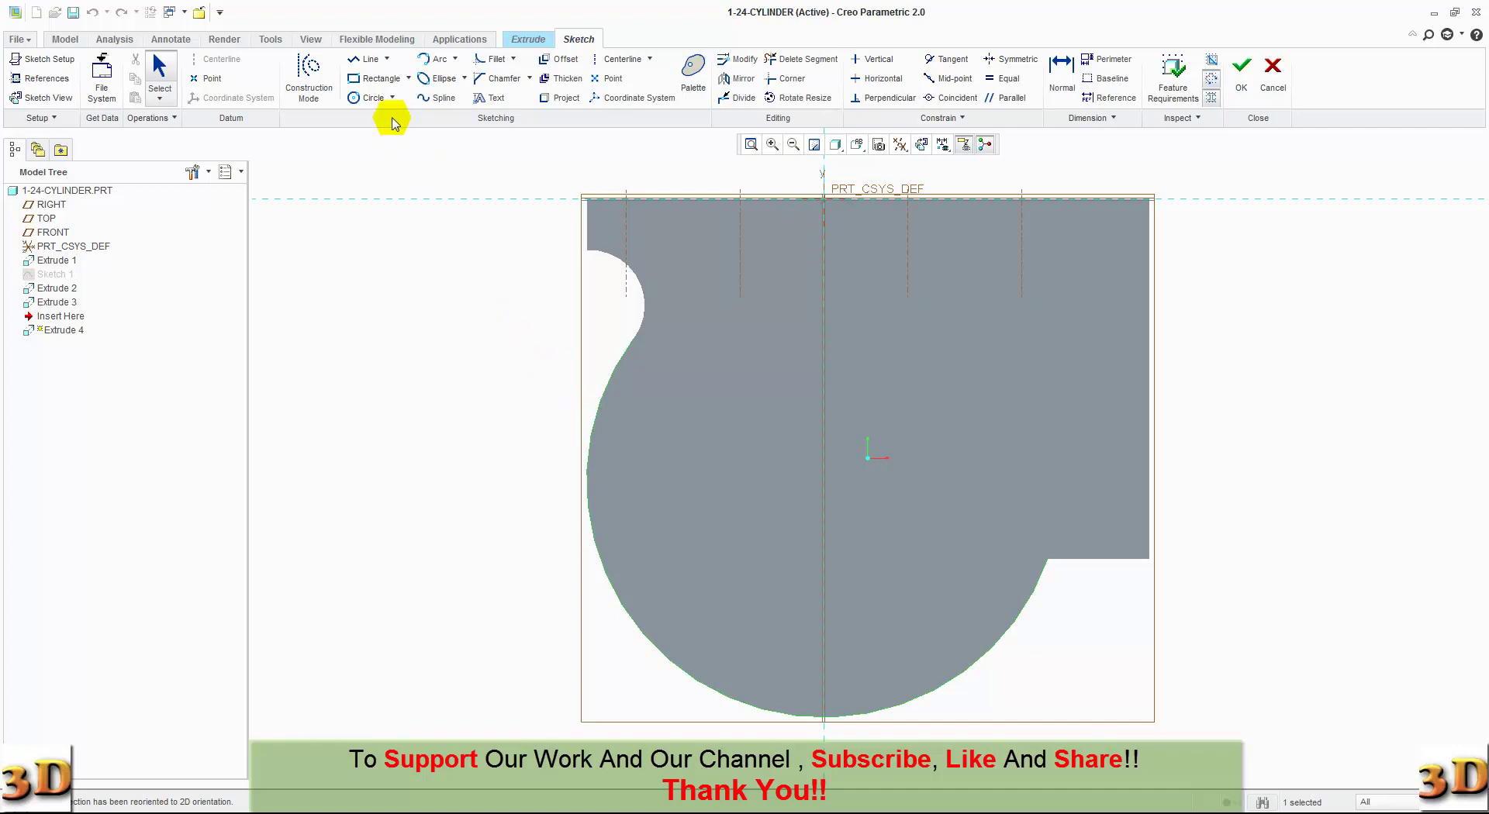
pyautogui.click(369, 98)
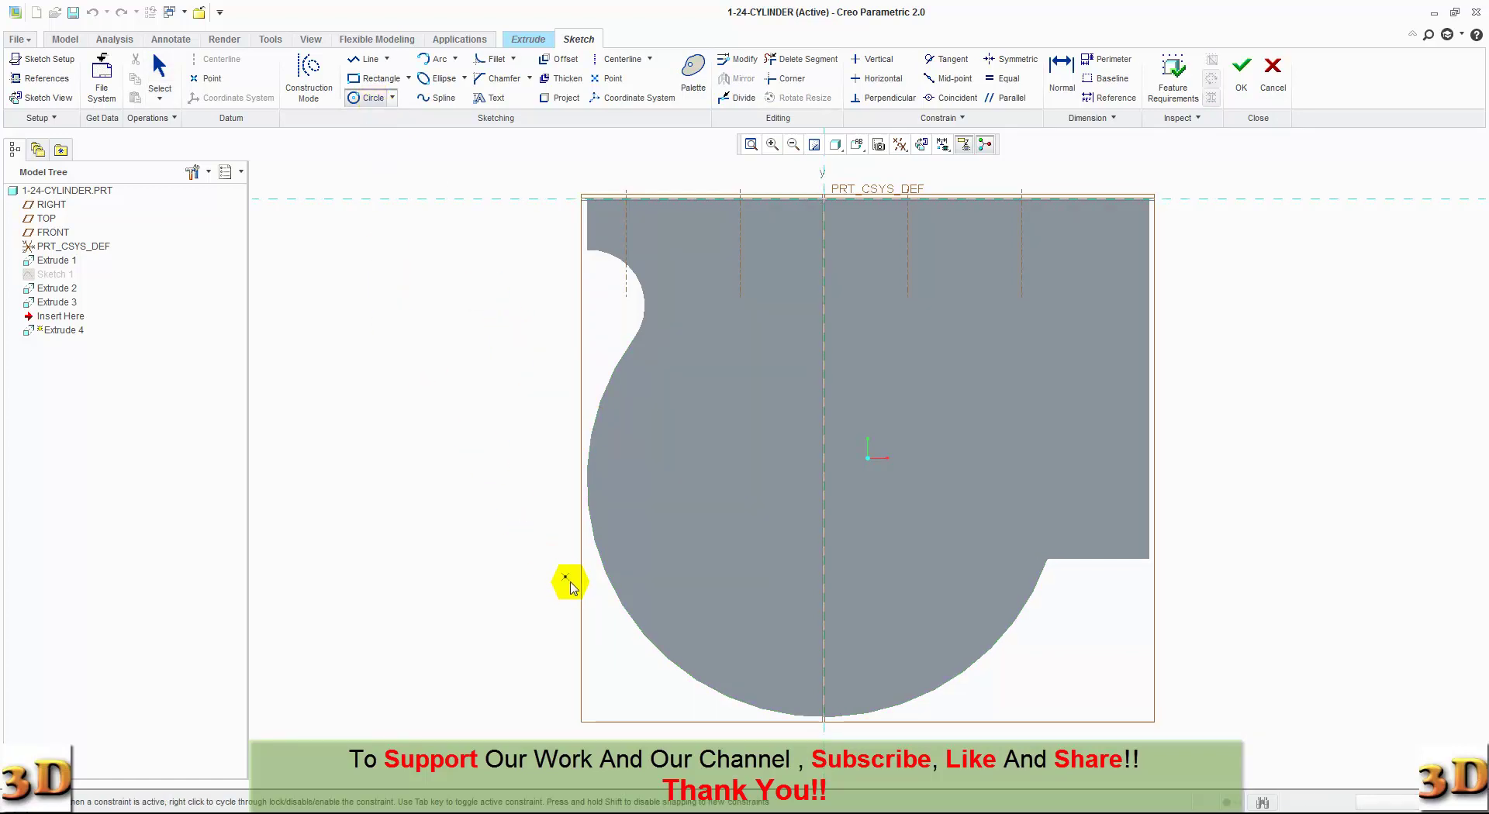
pyautogui.click(625, 613)
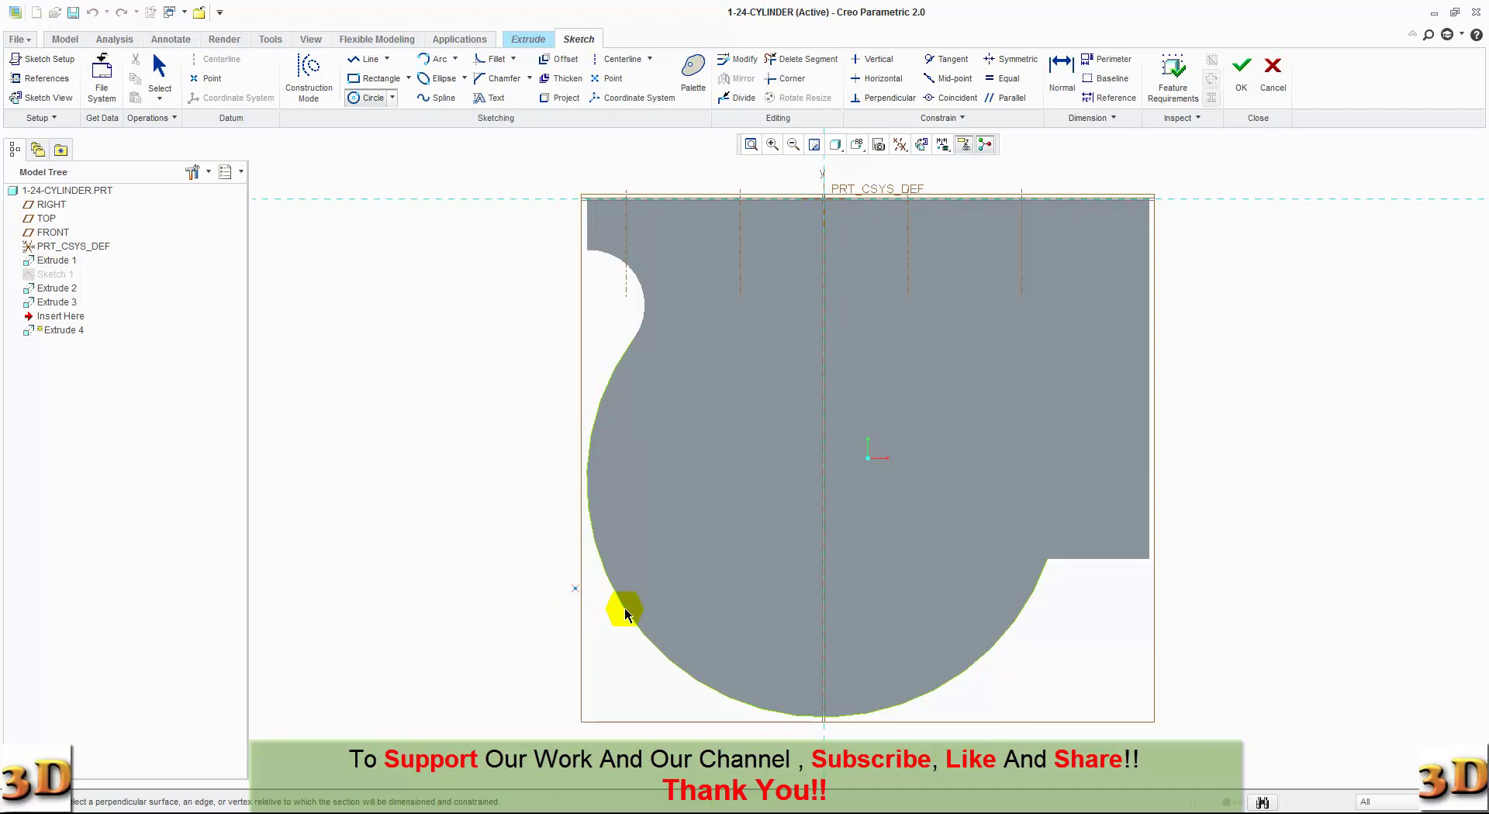
pyautogui.click(825, 480)
pyautogui.click(920, 629)
pyautogui.middleClick(920, 630)
pyautogui.doubleClick(661, 353)
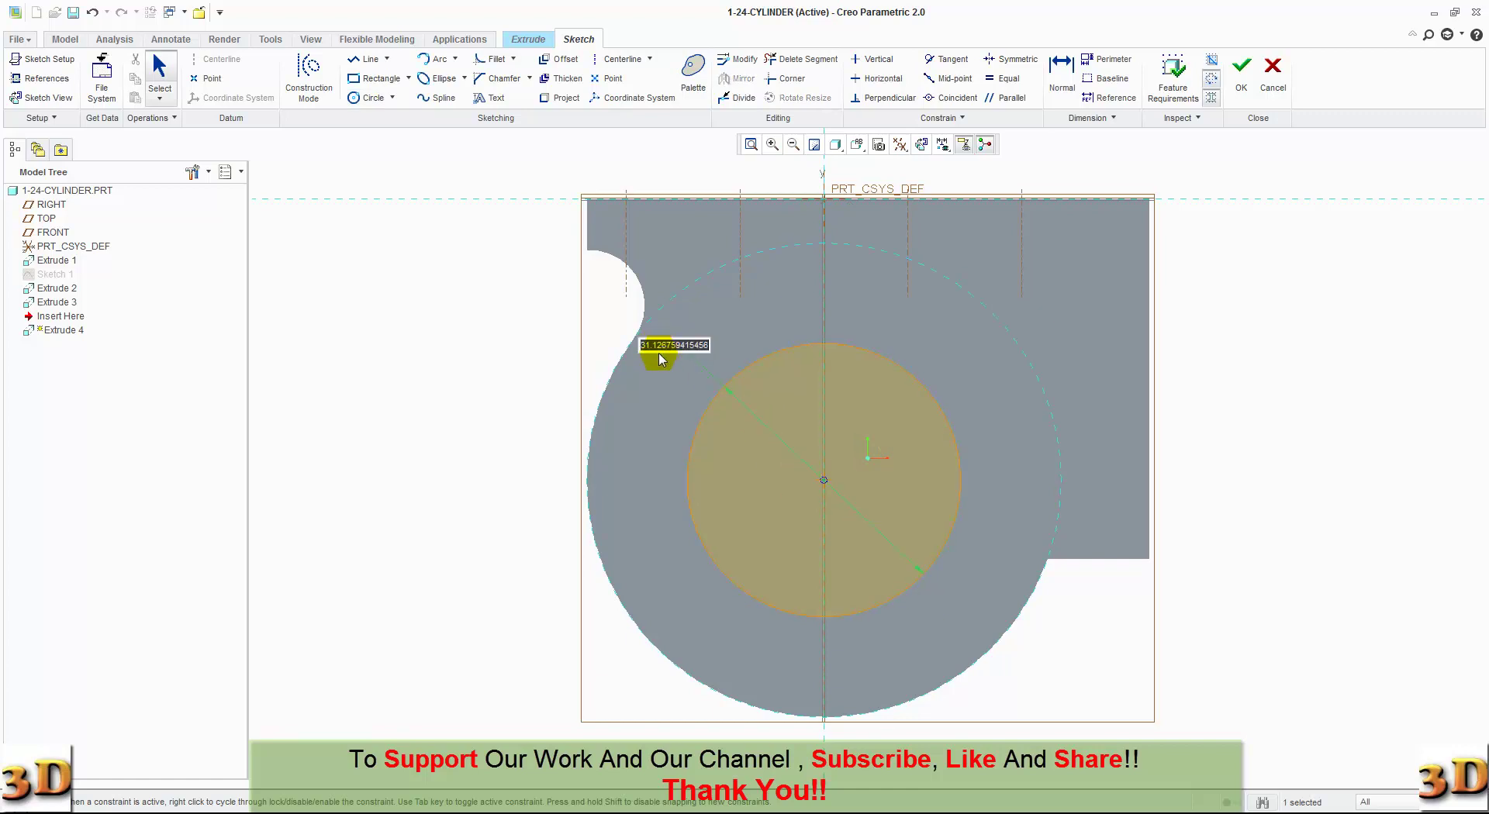
pyautogui.write('38')
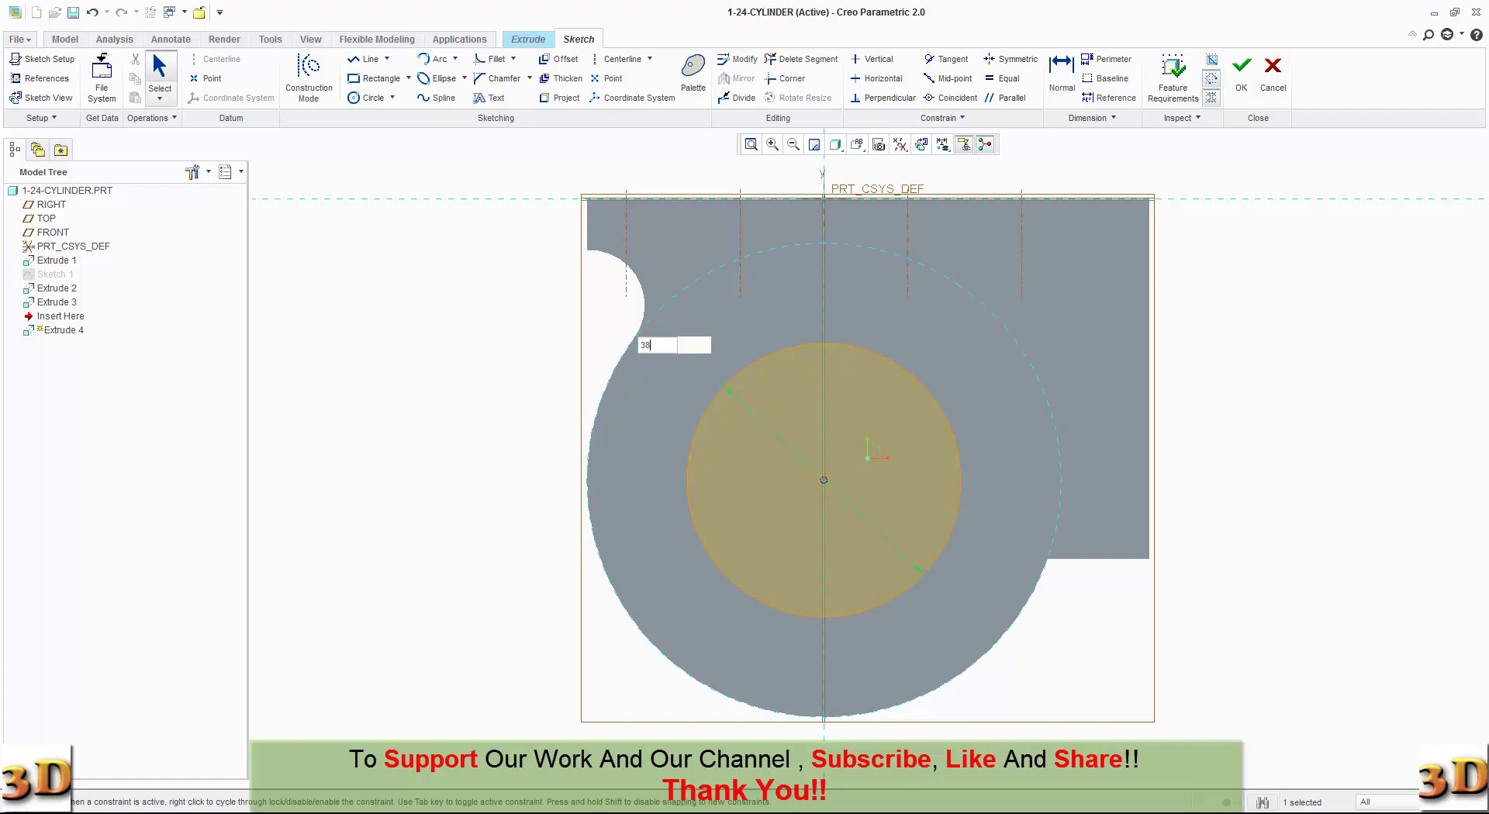
pyautogui.press('Return')
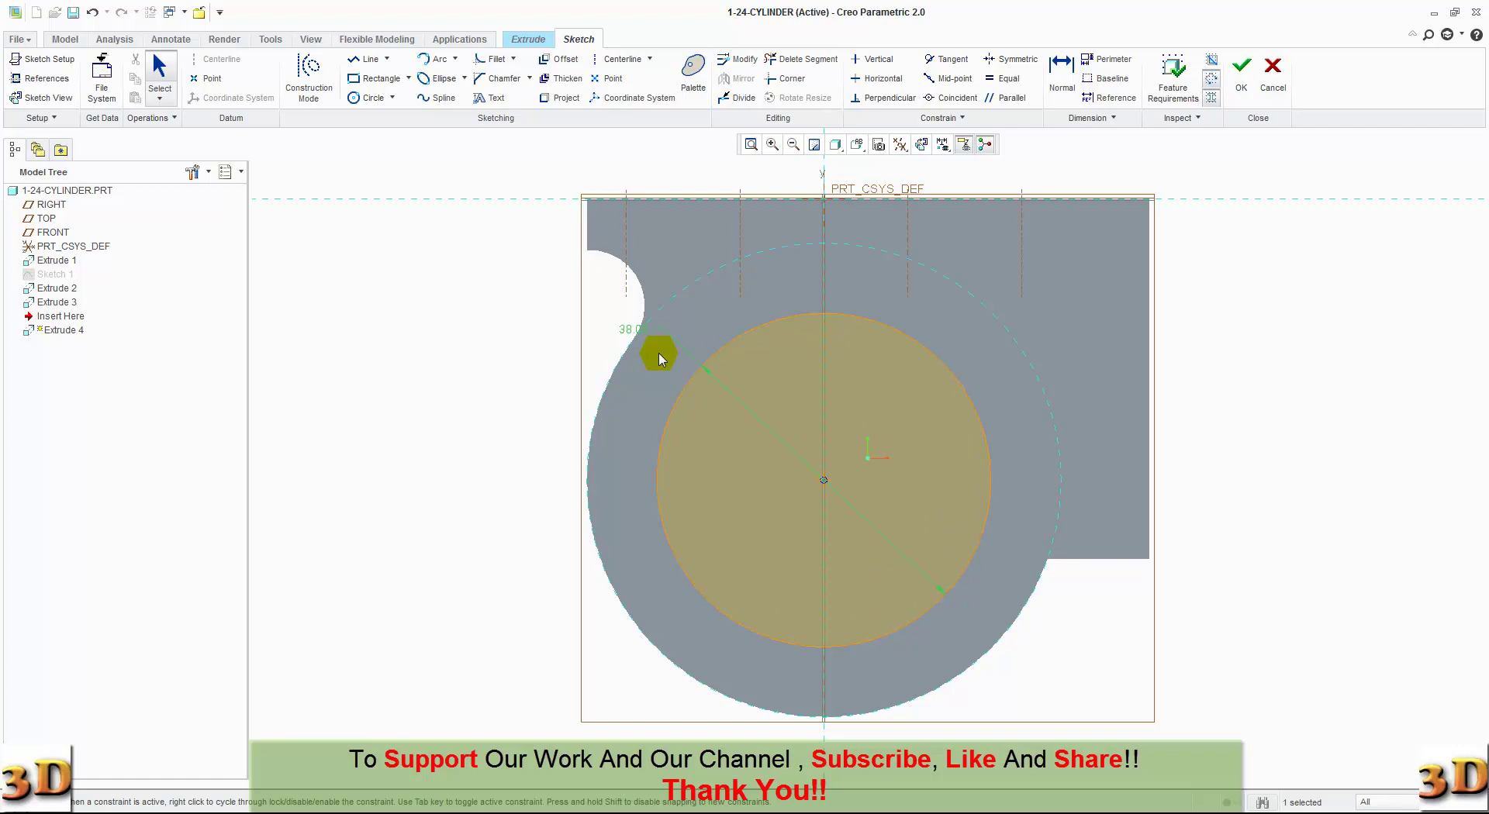
pyautogui.click(1240, 71)
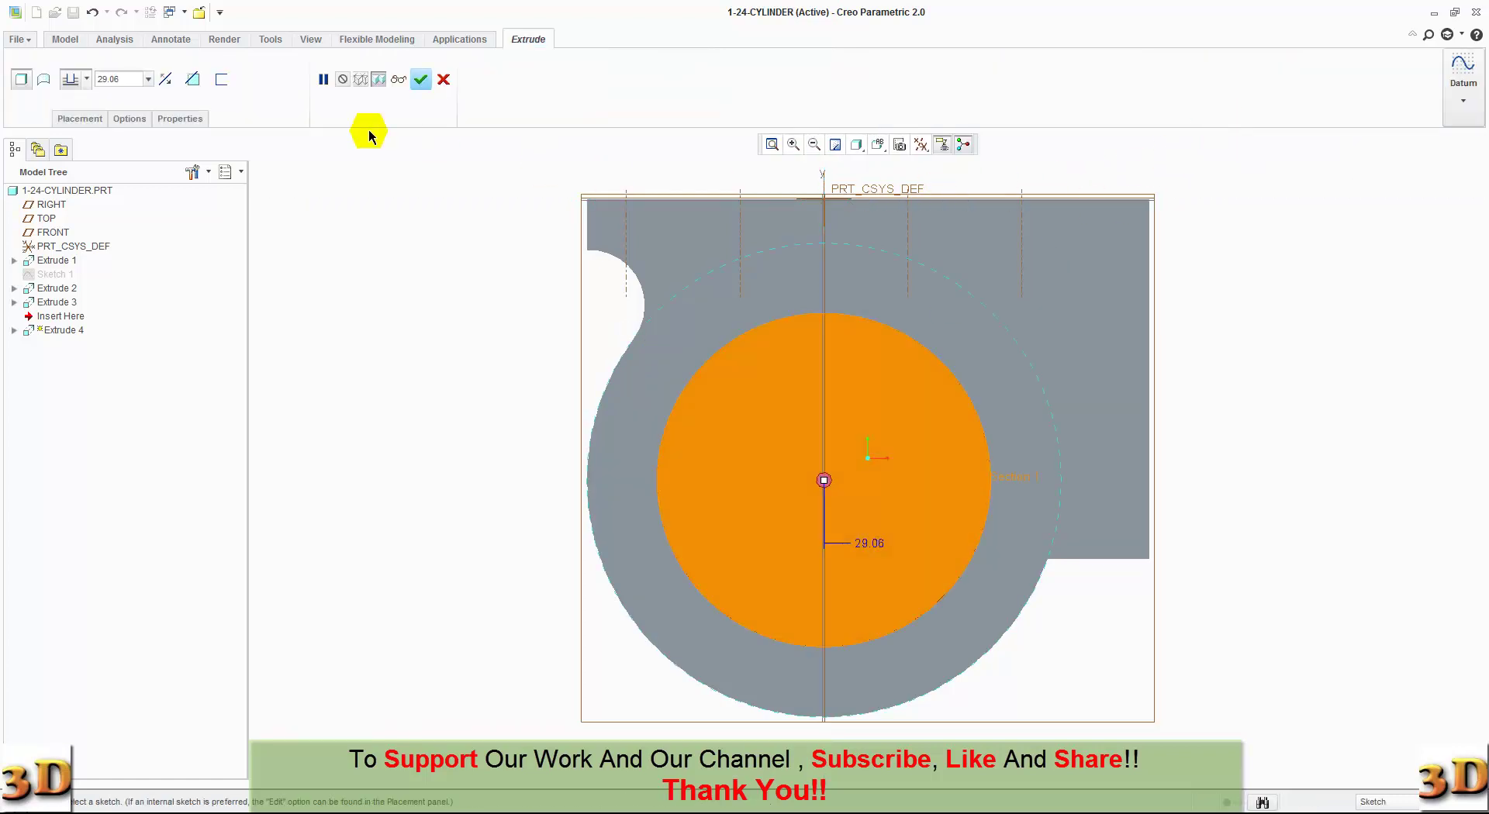
# Make Extrude 4 a through-all cut inside the circle, finish it, and return to the default view.
pyautogui.click(88, 84)
pyautogui.click(78, 170)
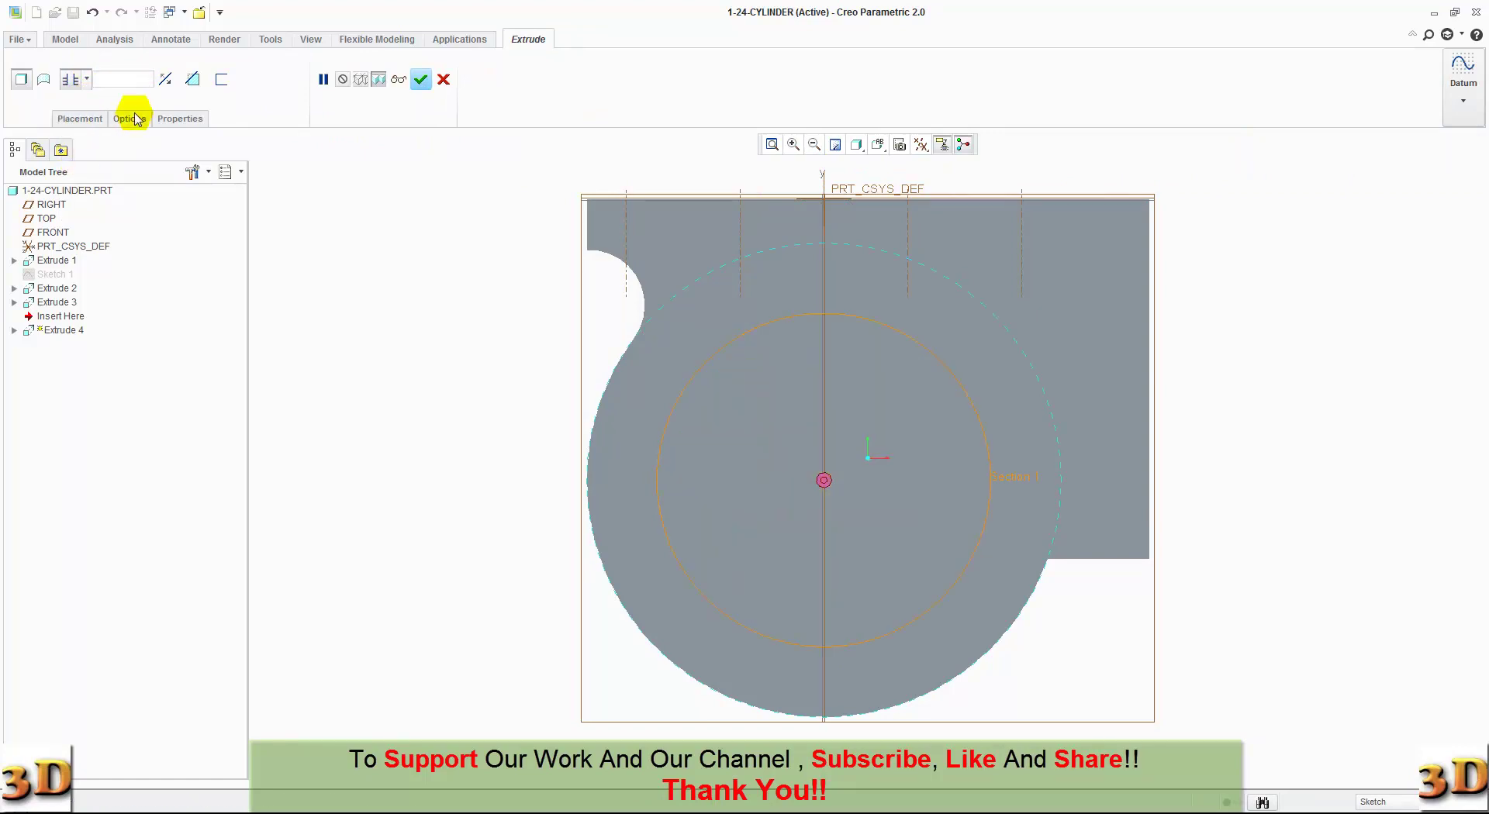
pyautogui.click(191, 78)
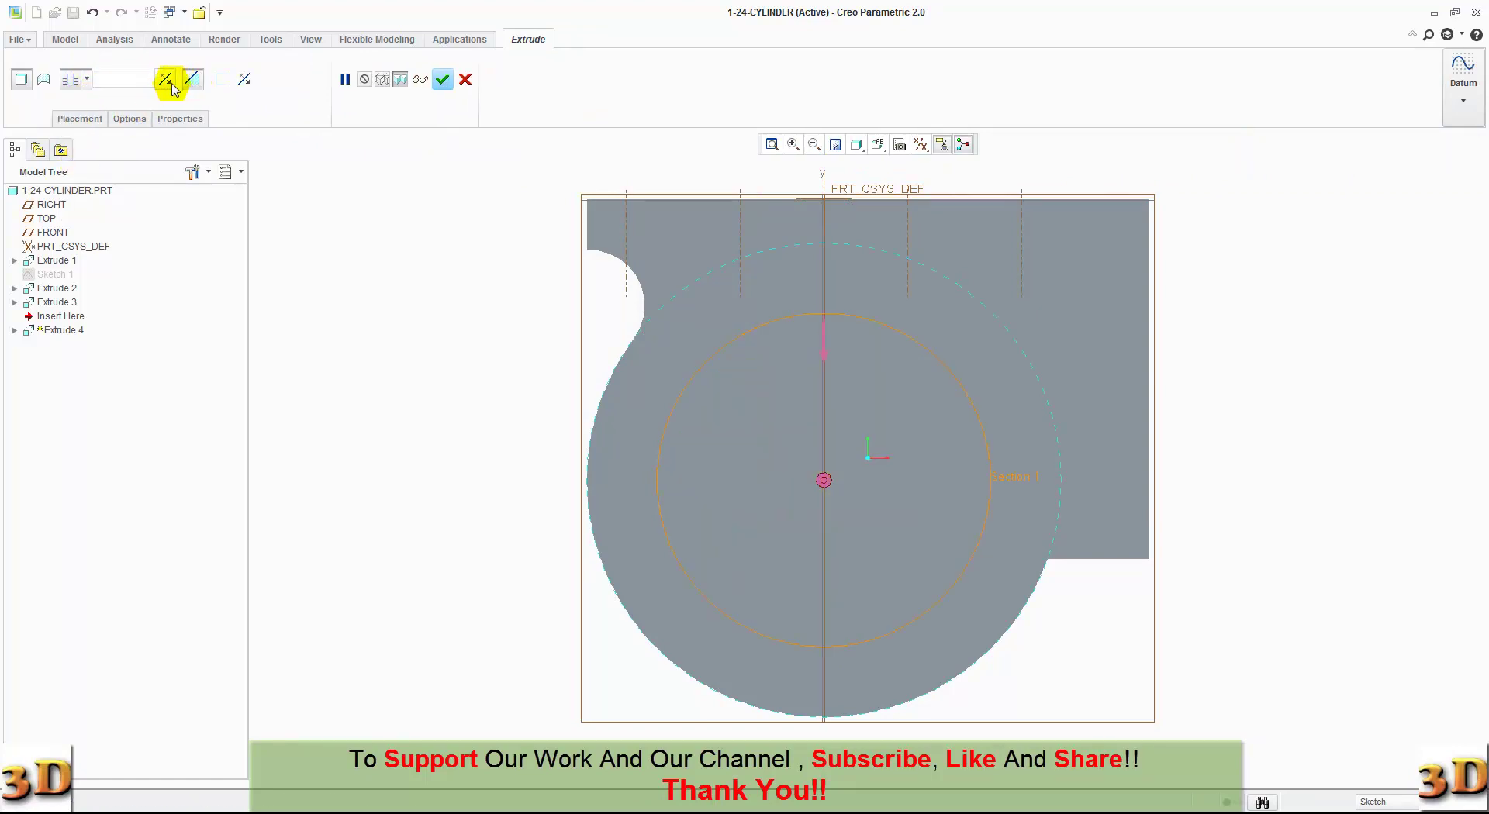
pyautogui.click(166, 79)
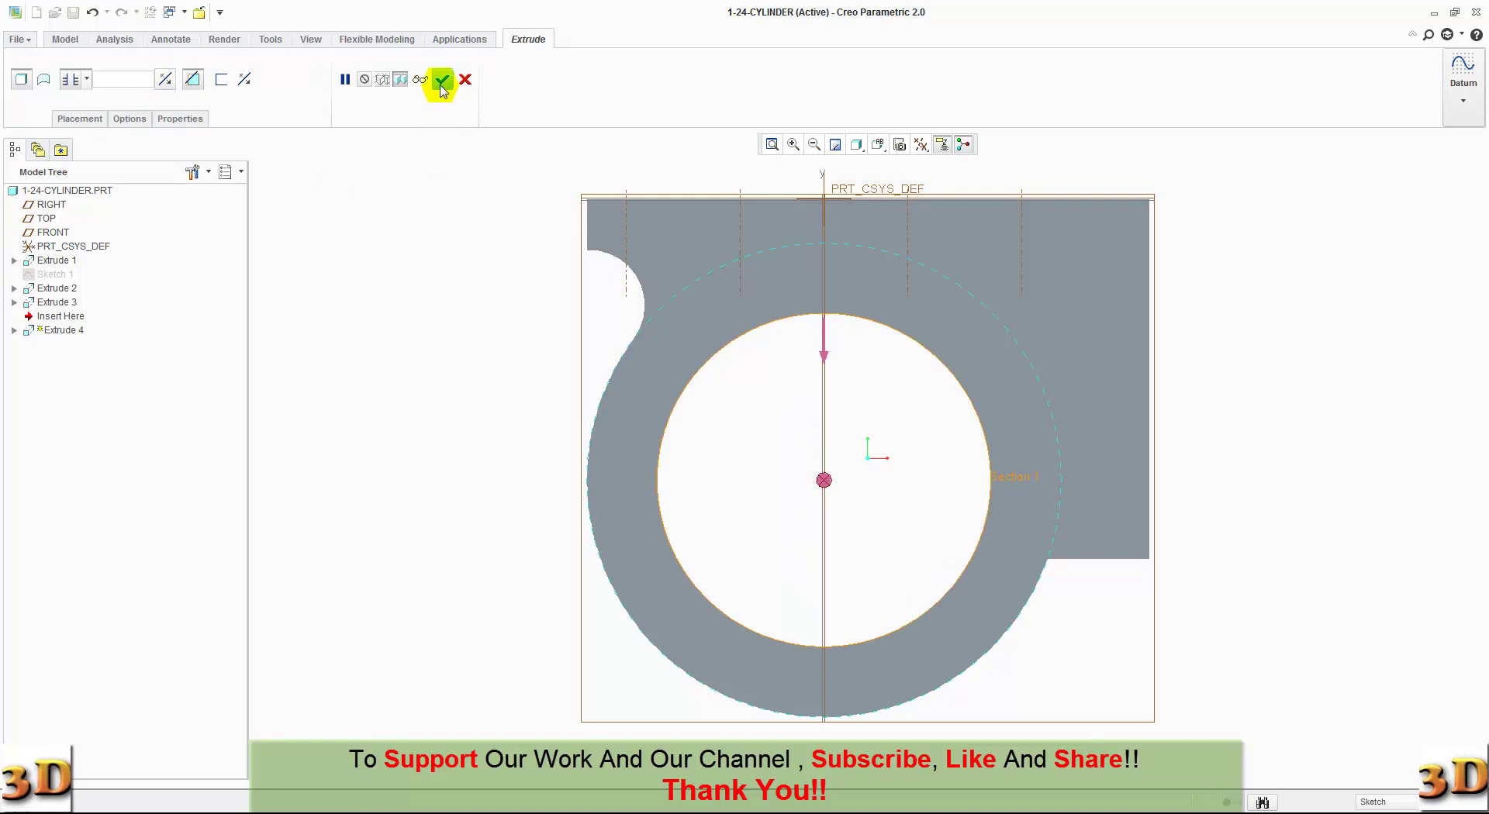
pyautogui.click(442, 82)
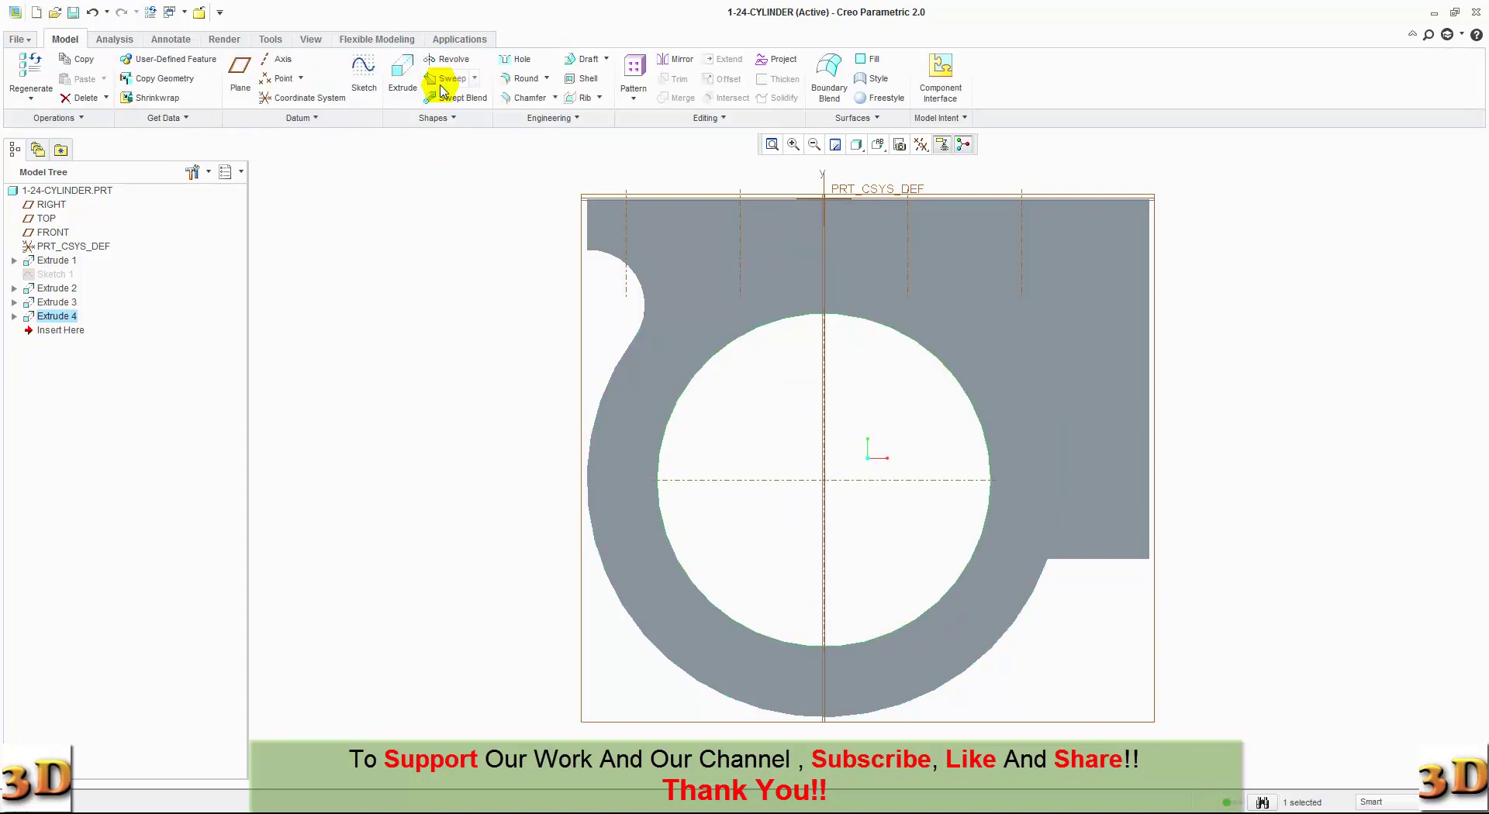
pyautogui.click(881, 152)
pyautogui.click(892, 171)
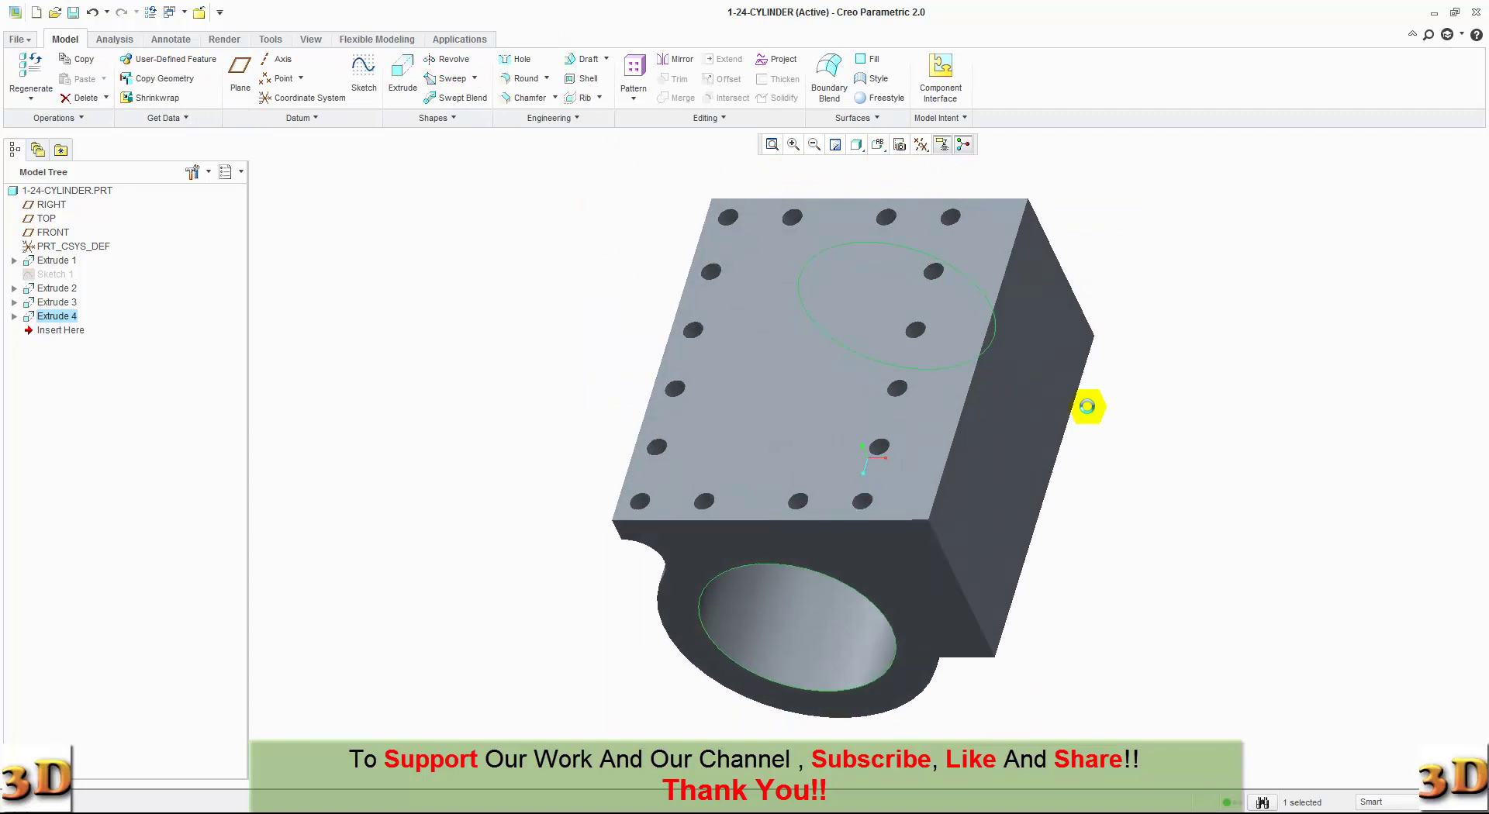
pyautogui.click(1216, 569)
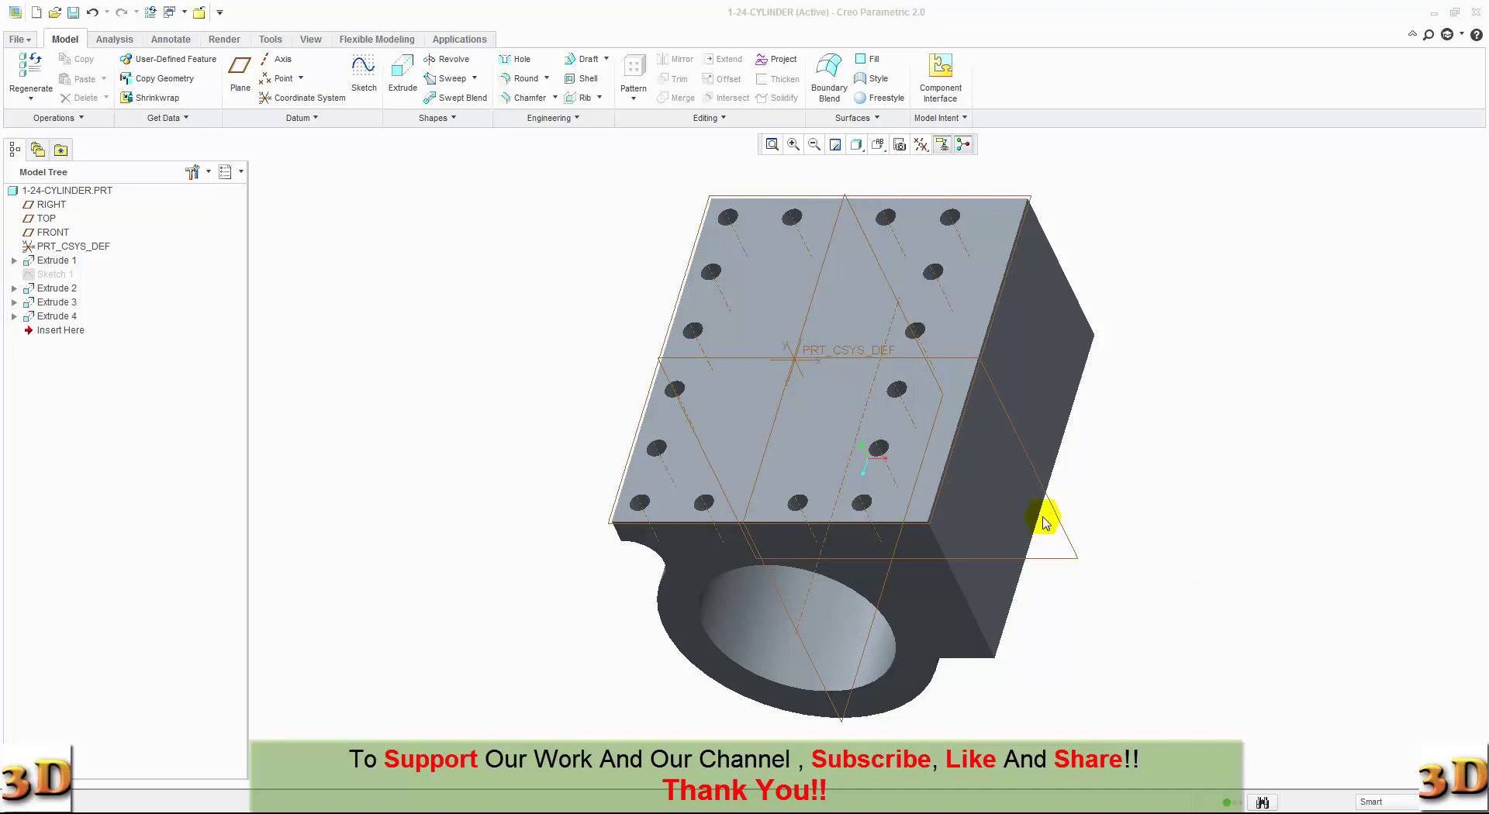
pyautogui.click(511, 62)
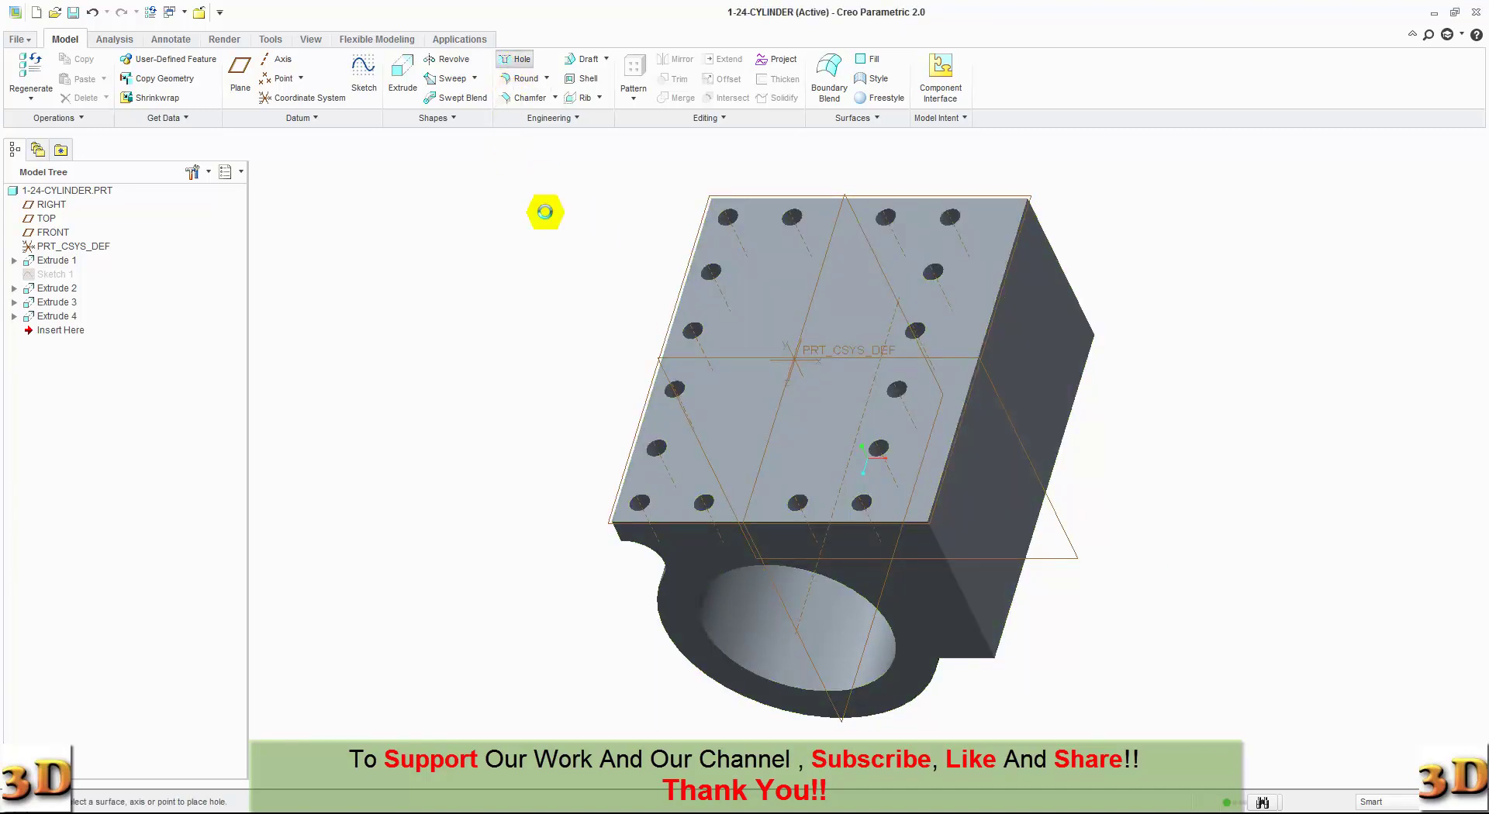
pyautogui.click(681, 589)
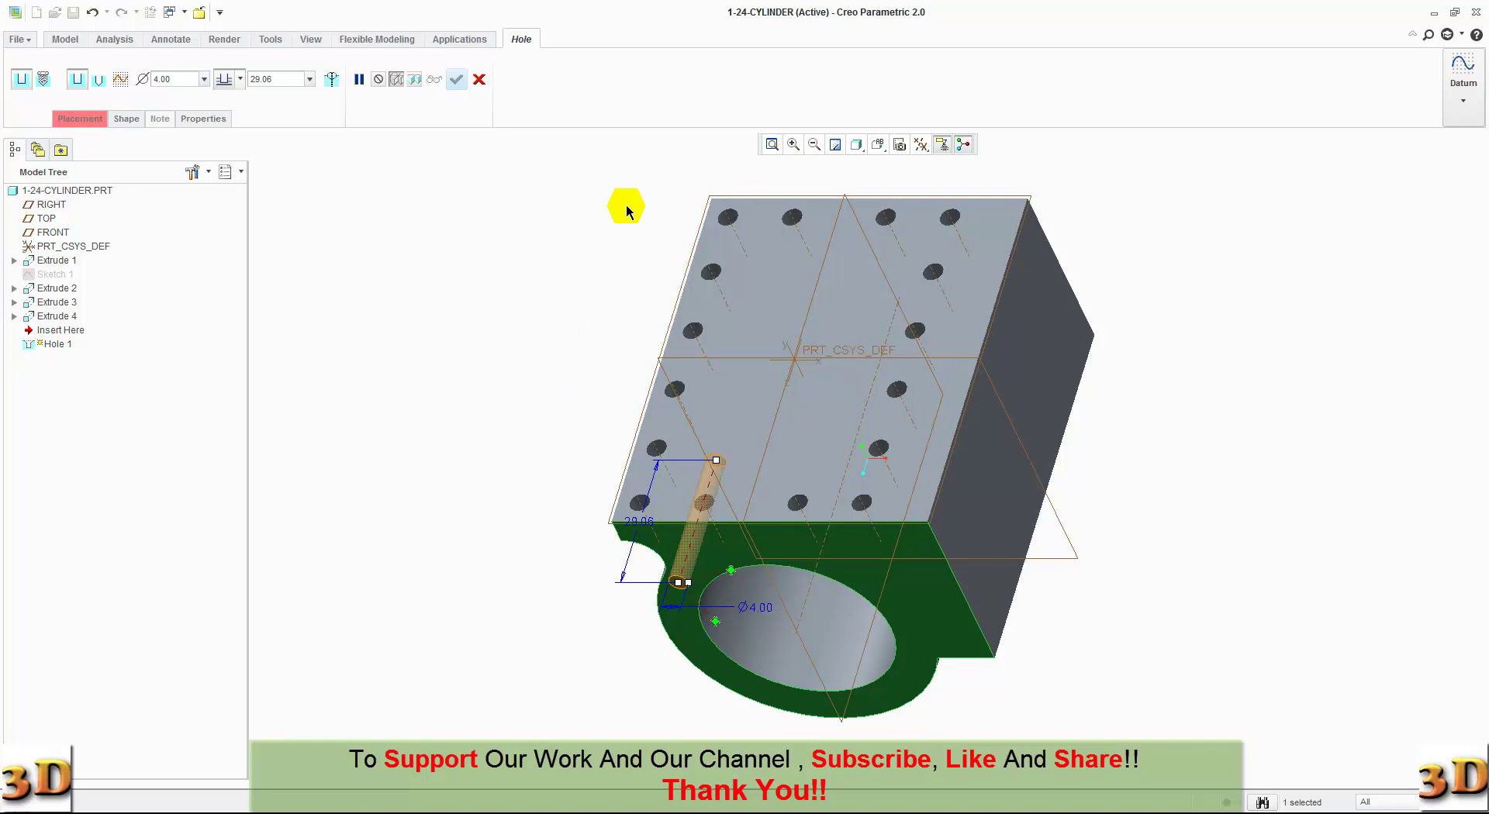
pyautogui.click(877, 144)
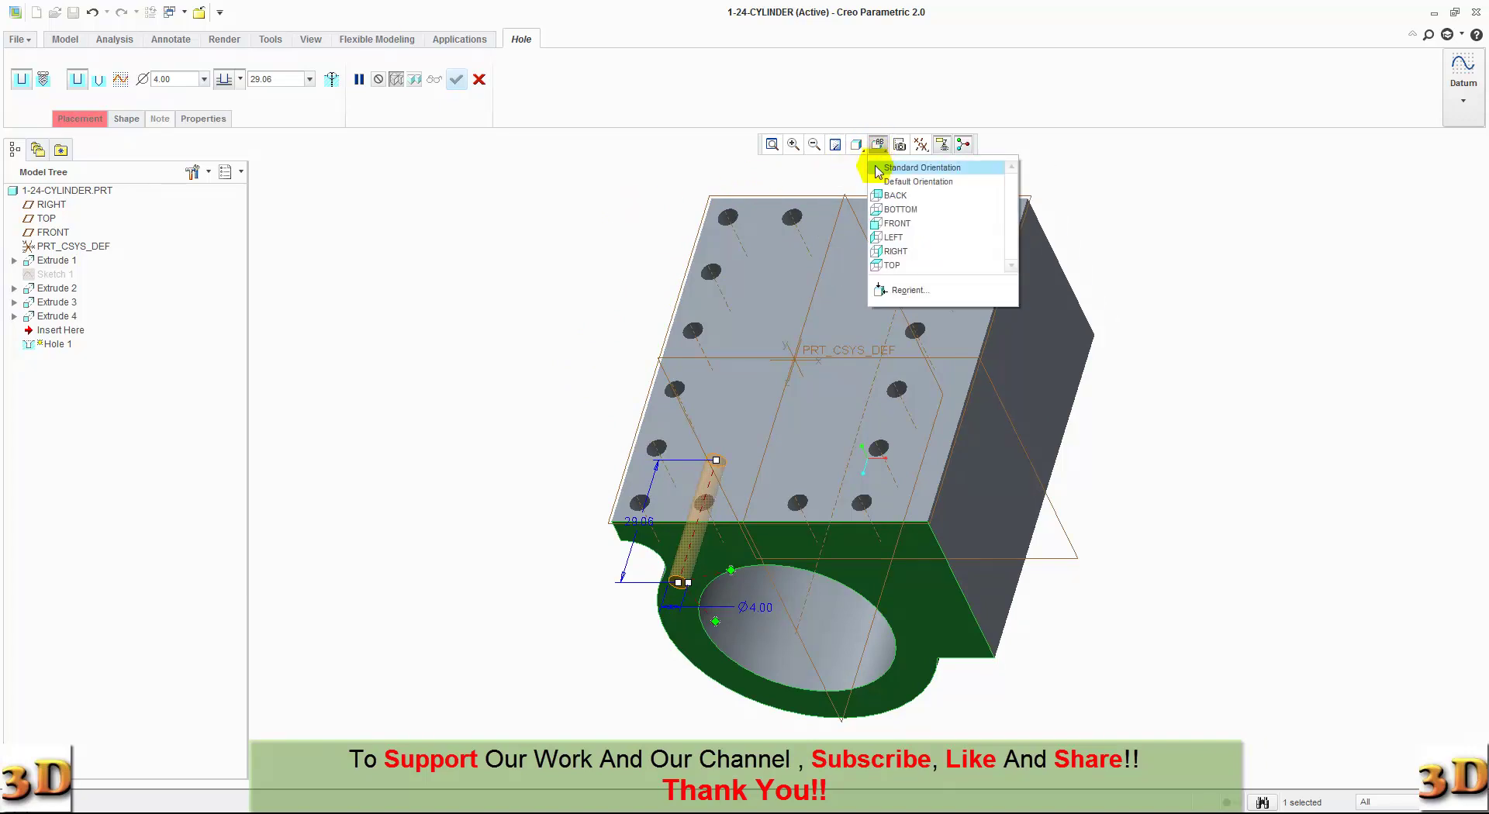
pyautogui.click(891, 222)
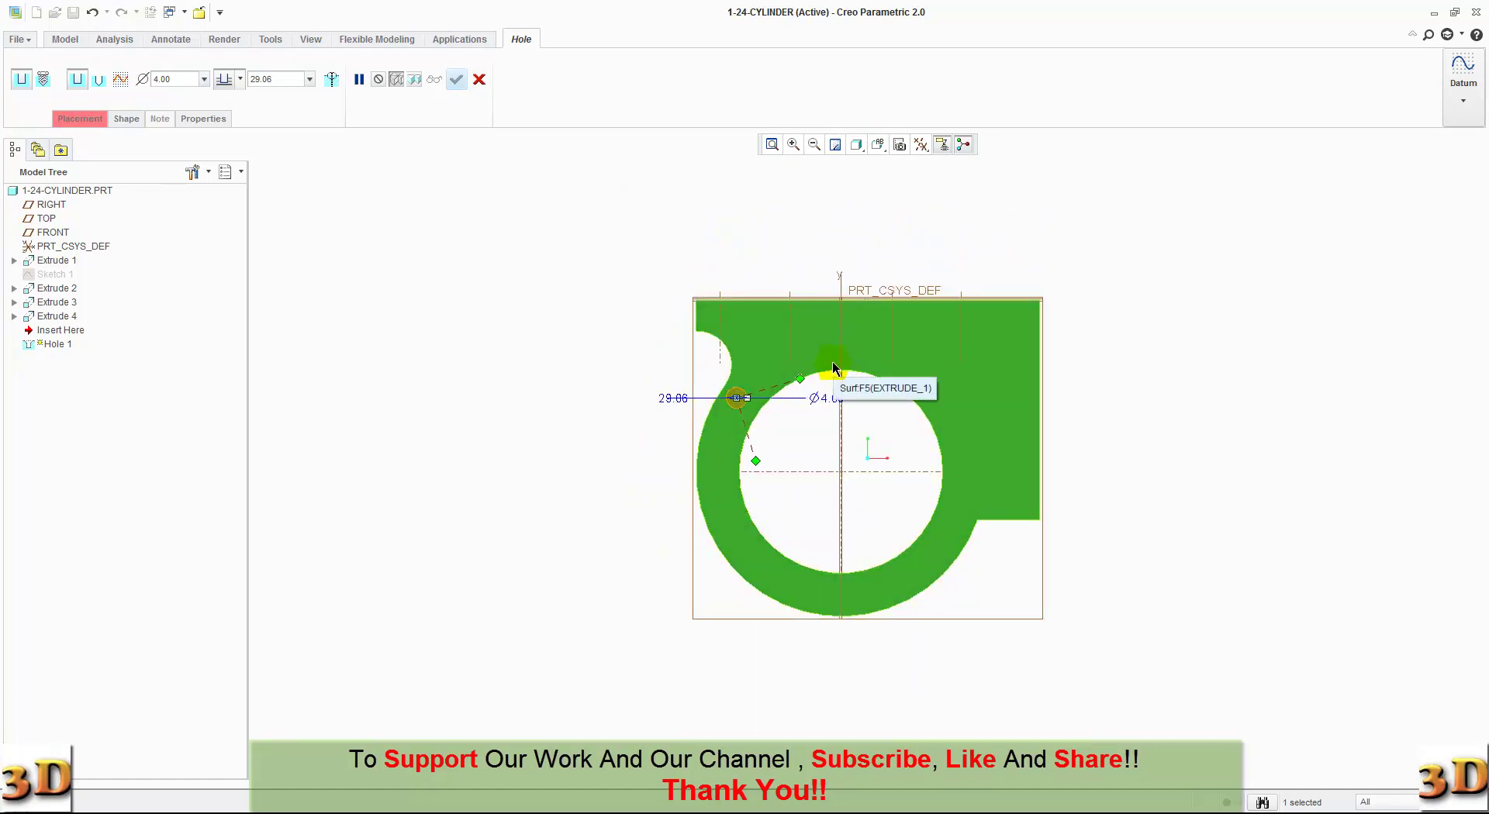
pyautogui.doubleClick(818, 398)
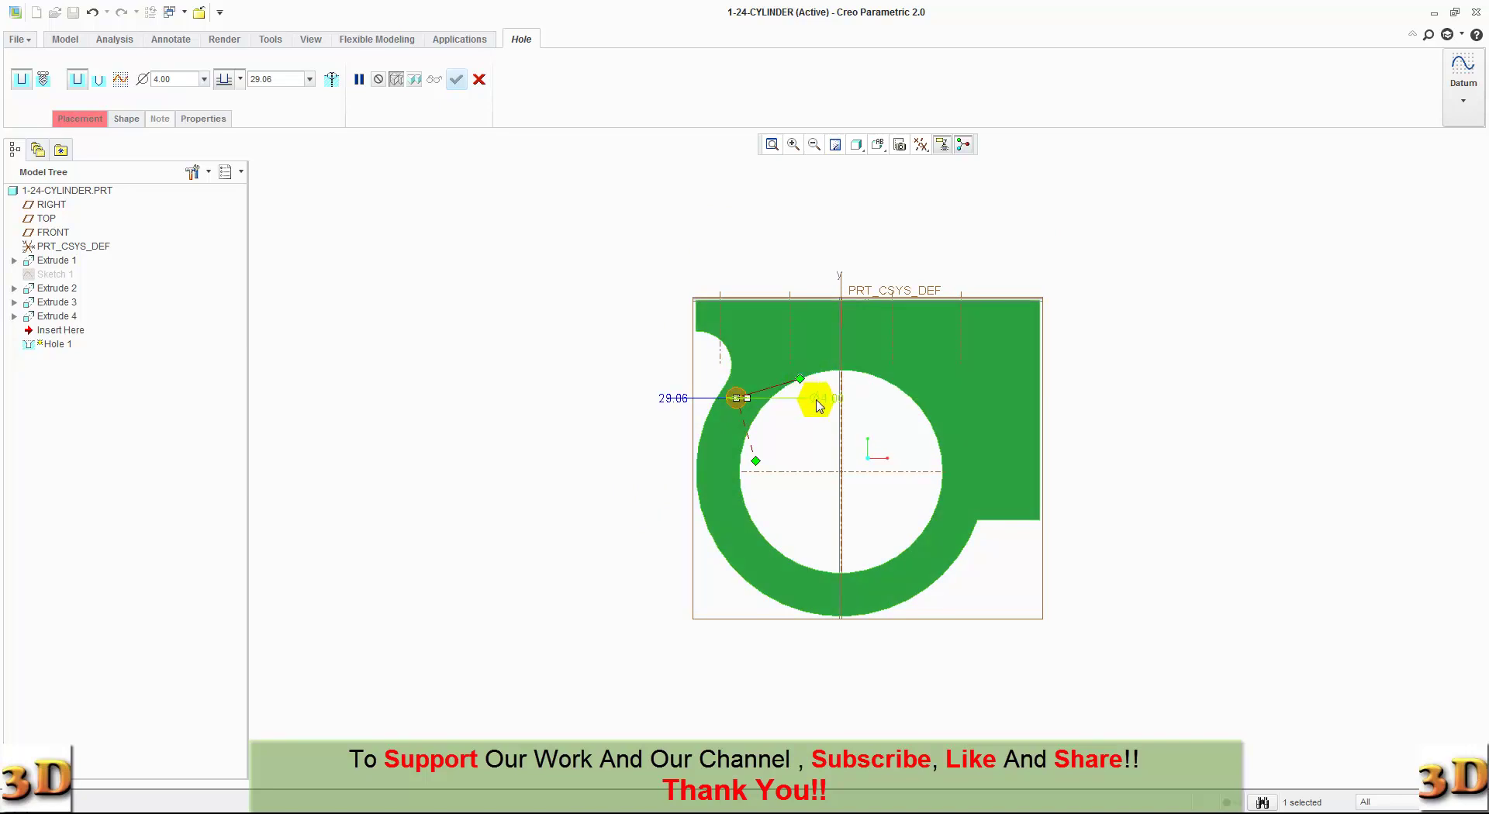
pyautogui.write('3')
pyautogui.press('Return')
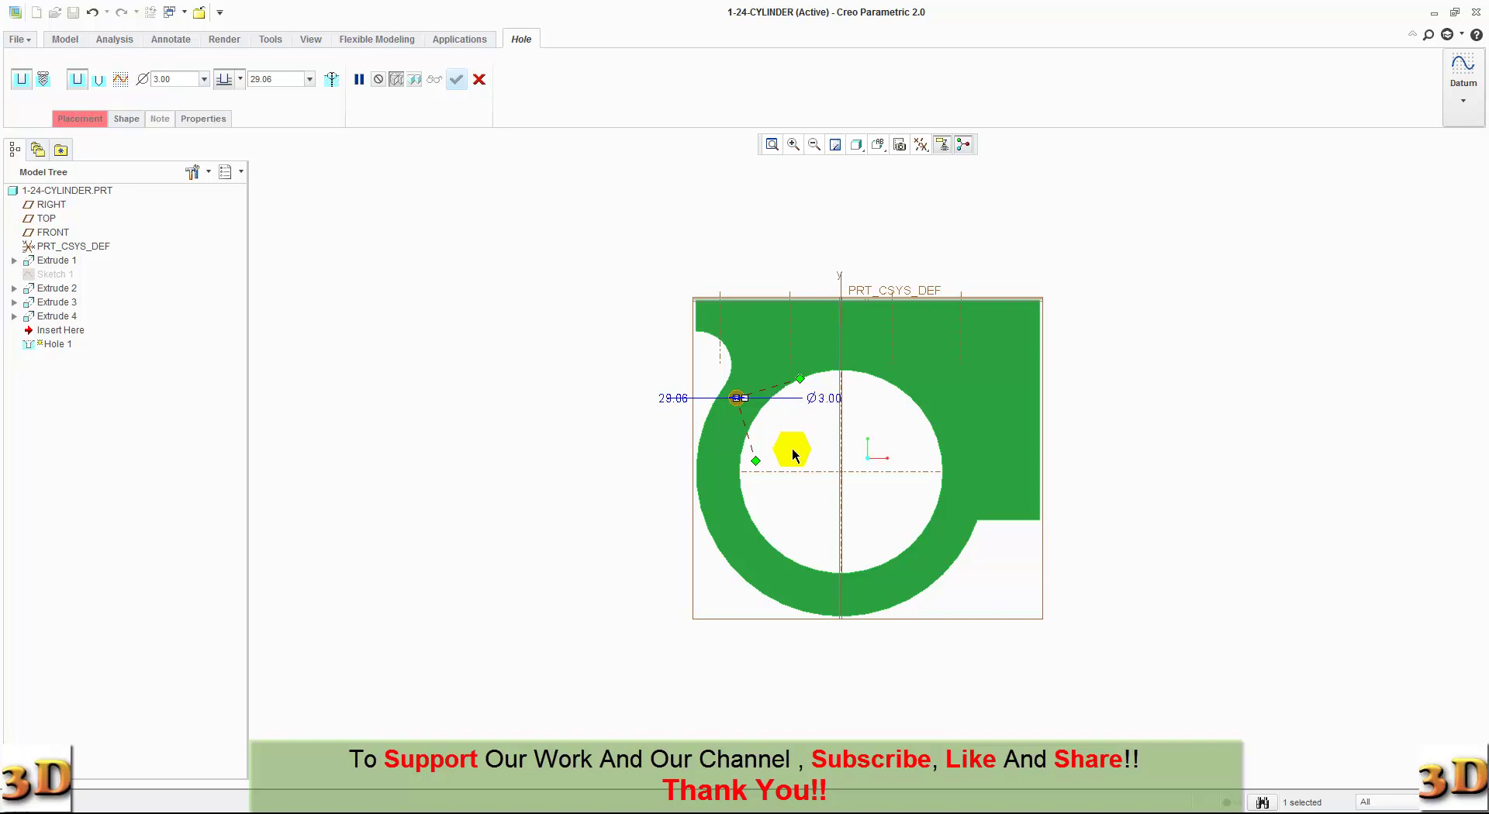
pyautogui.moveTo(756, 461)
pyautogui.mouseDown()
pyautogui.moveTo(843, 476)
pyautogui.moveTo(795, 460)
pyautogui.mouseUp()
pyautogui.middleClick(801, 471)
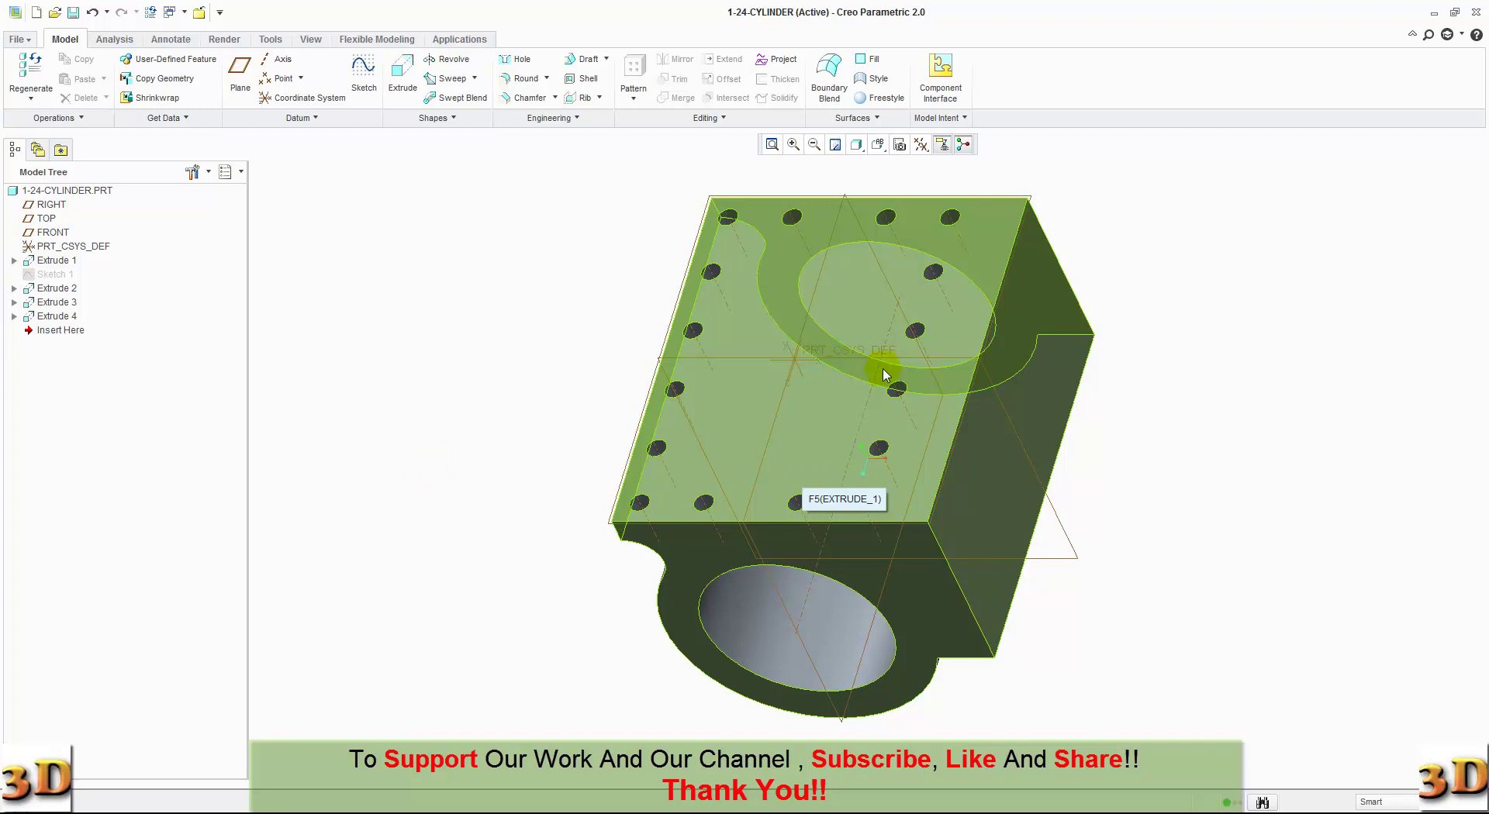
# Start a hole on the front flange face, set its depth to 10.00, and reference a datum plane.
pyautogui.click(521, 60)
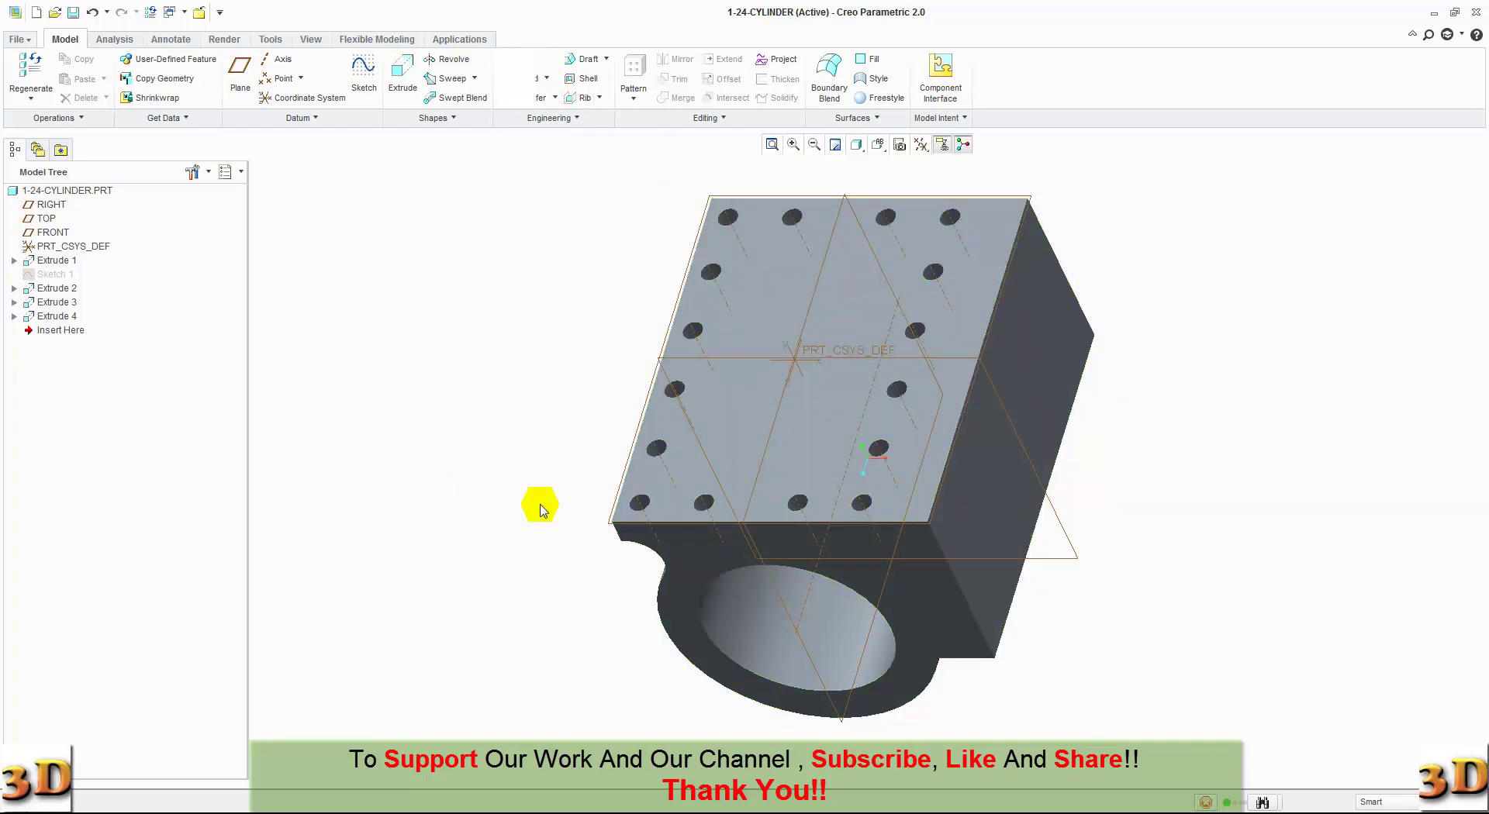
pyautogui.click(681, 599)
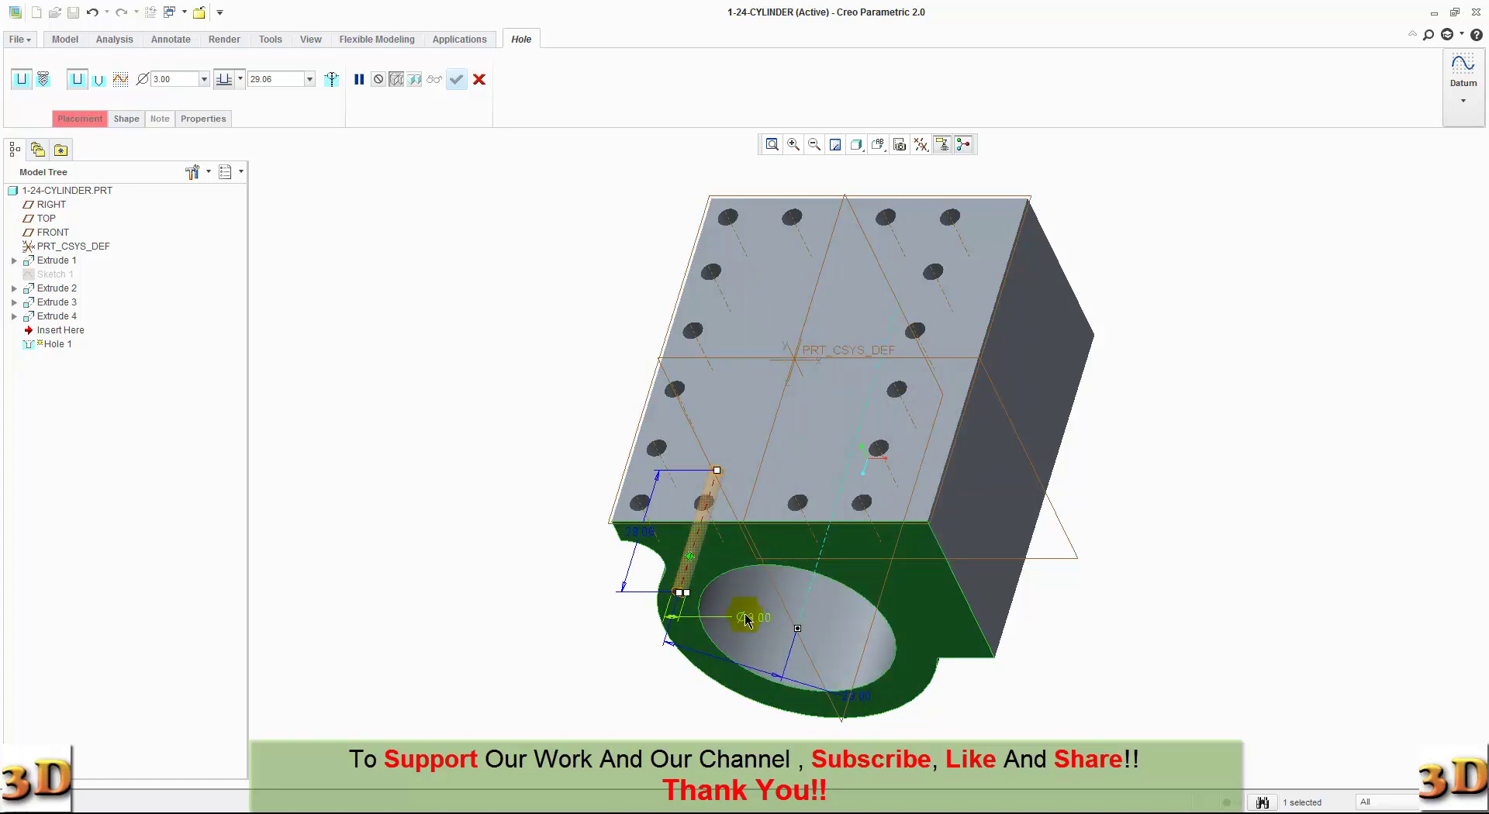
pyautogui.doubleClick(640, 533)
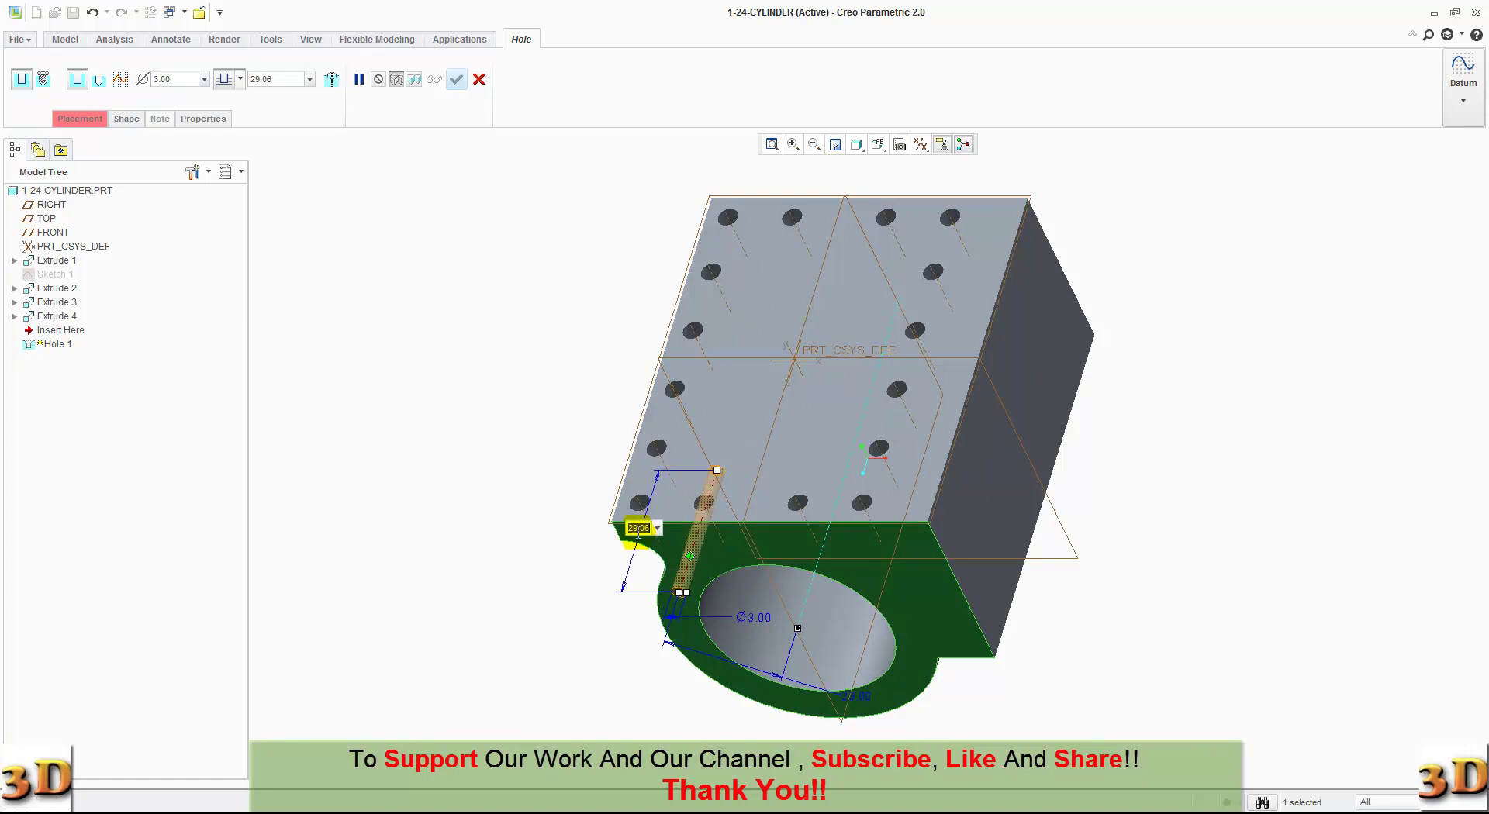
pyautogui.write('10')
pyautogui.press('Return')
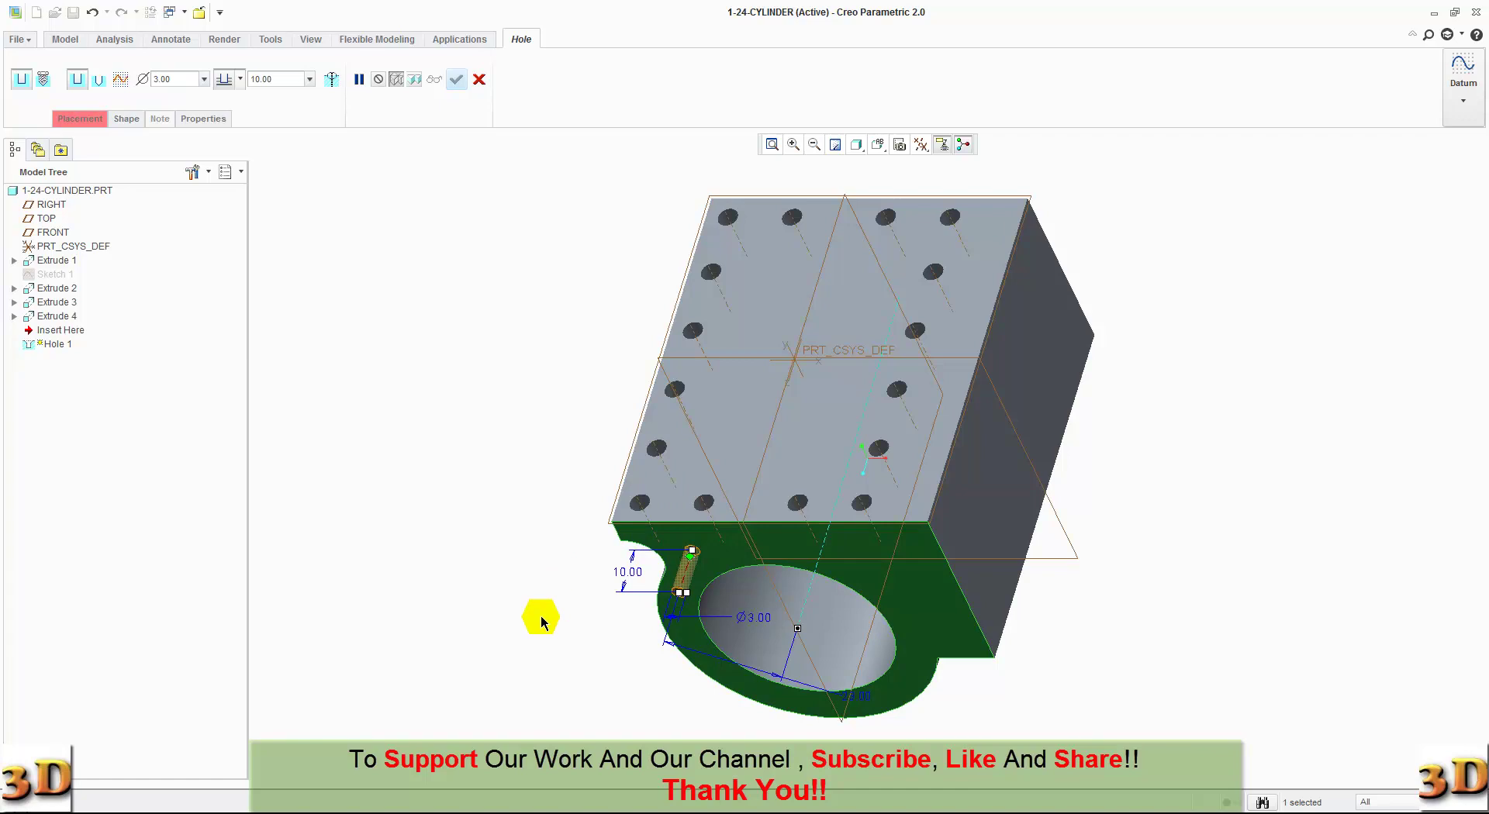
pyautogui.moveTo(538, 618); pyautogui.dragTo(601, 557, button='middle')
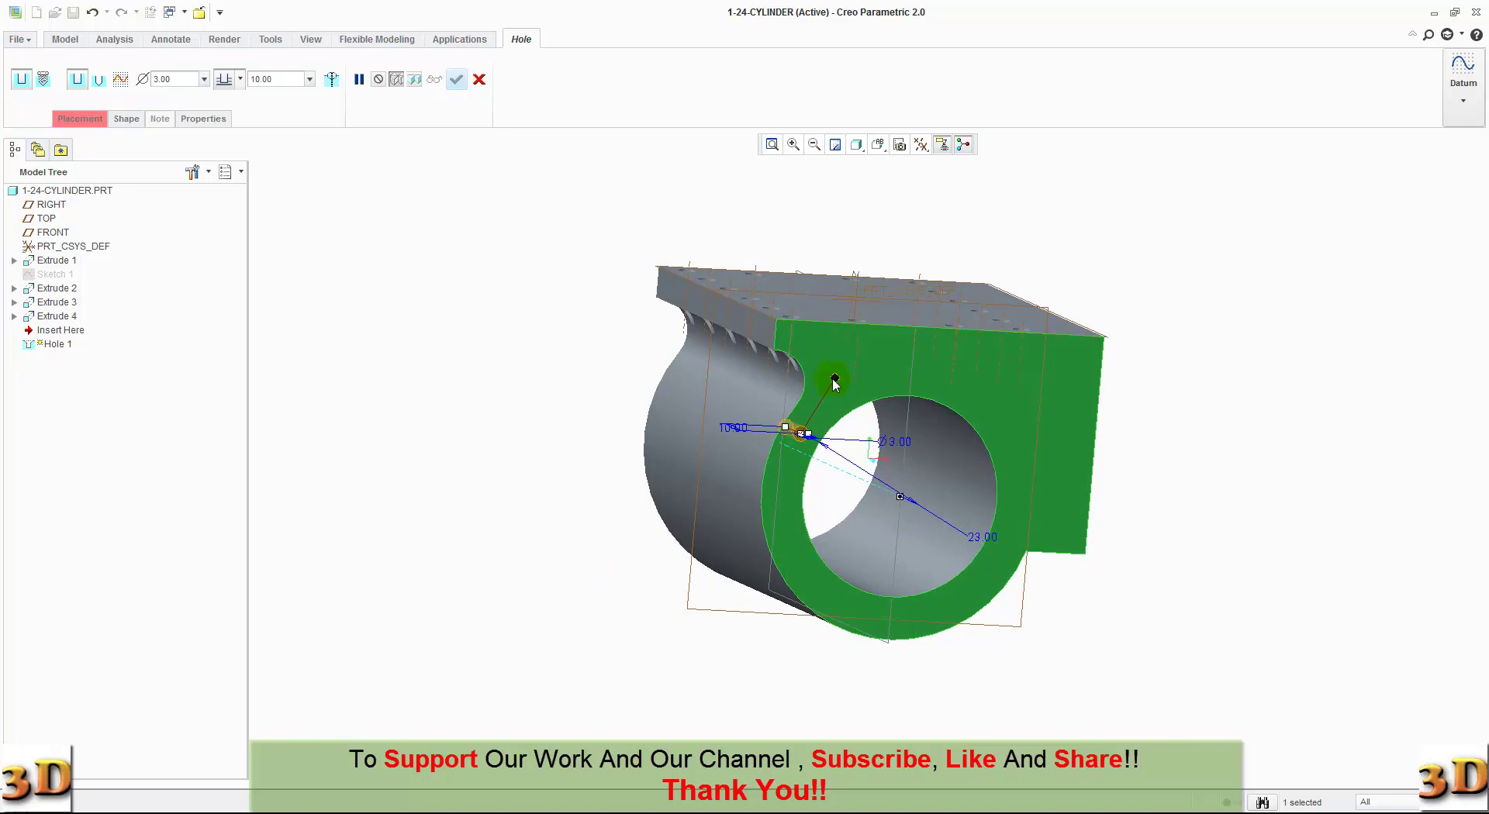
pyautogui.moveTo(870, 383); pyautogui.dragTo(916, 381)
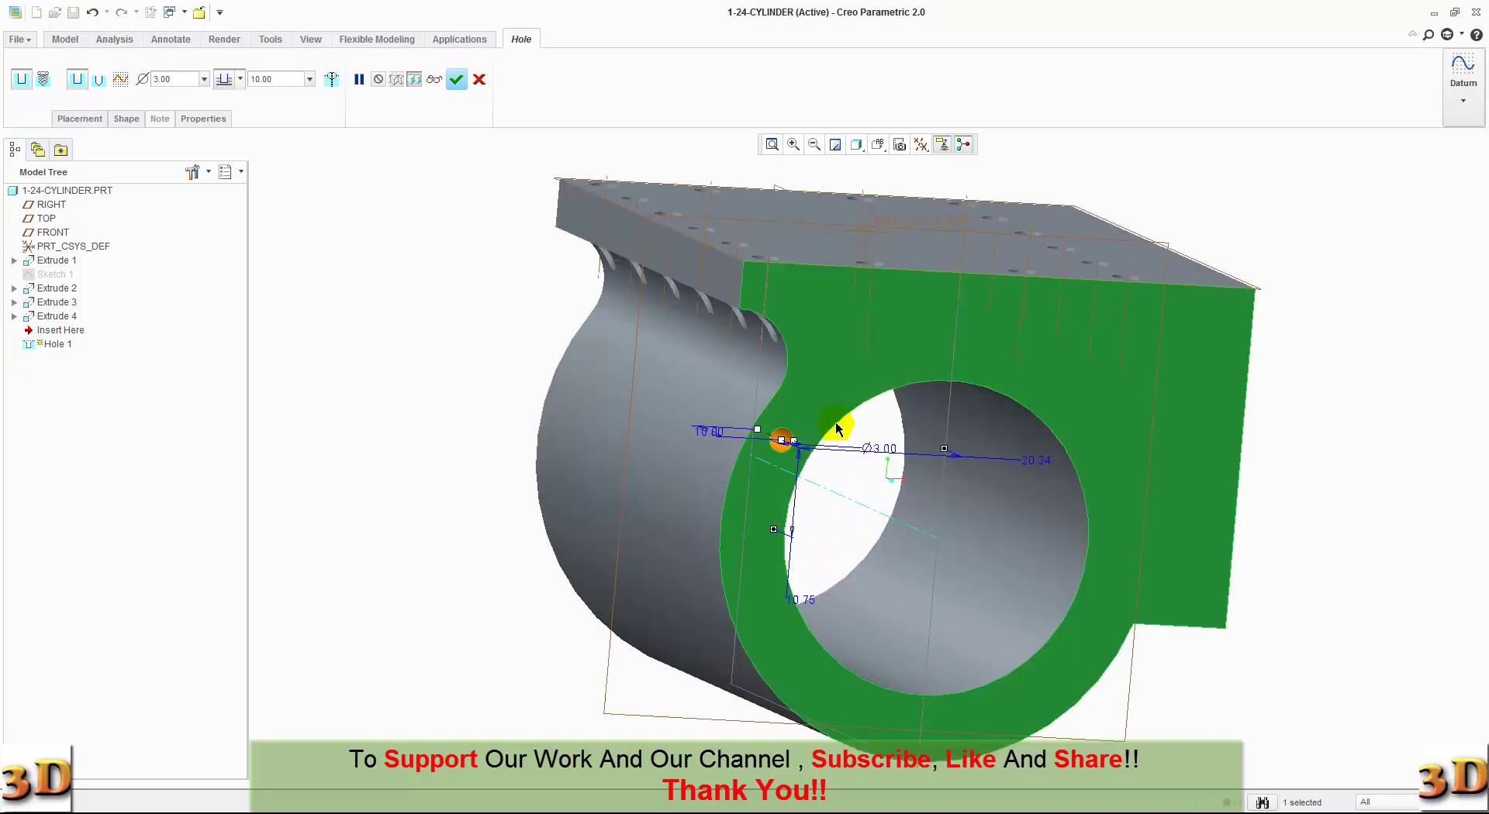
# Set the hole's offsets to 0.00 from the RIGHT plane and 23.00 from the bore axis, then finish it.
pyautogui.scroll(-2, 837, 427)
pyautogui.scroll(-3, 837, 428)
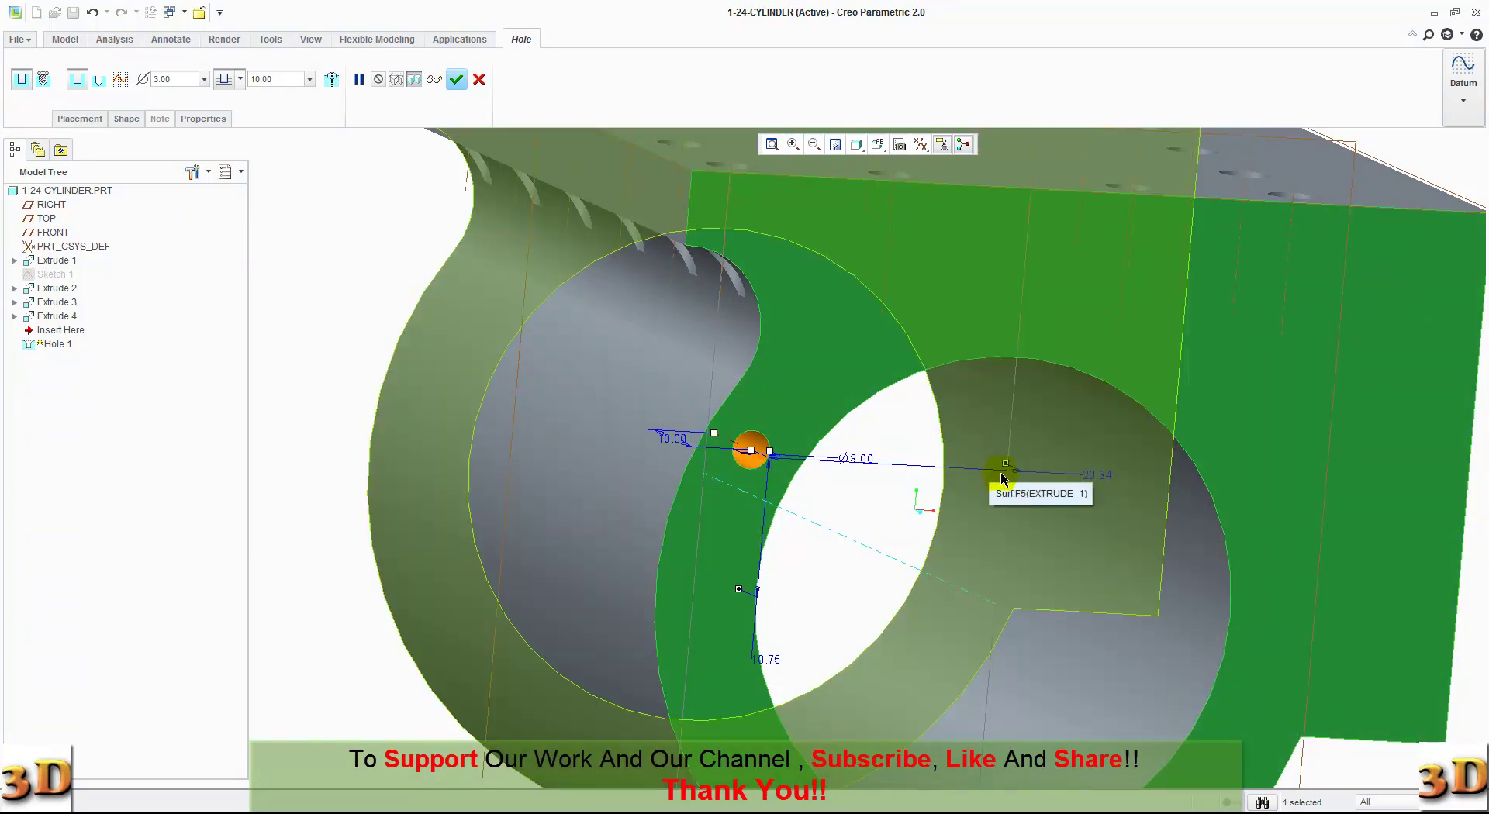
pyautogui.doubleClick(1095, 473)
pyautogui.write('0')
pyautogui.press('Return')
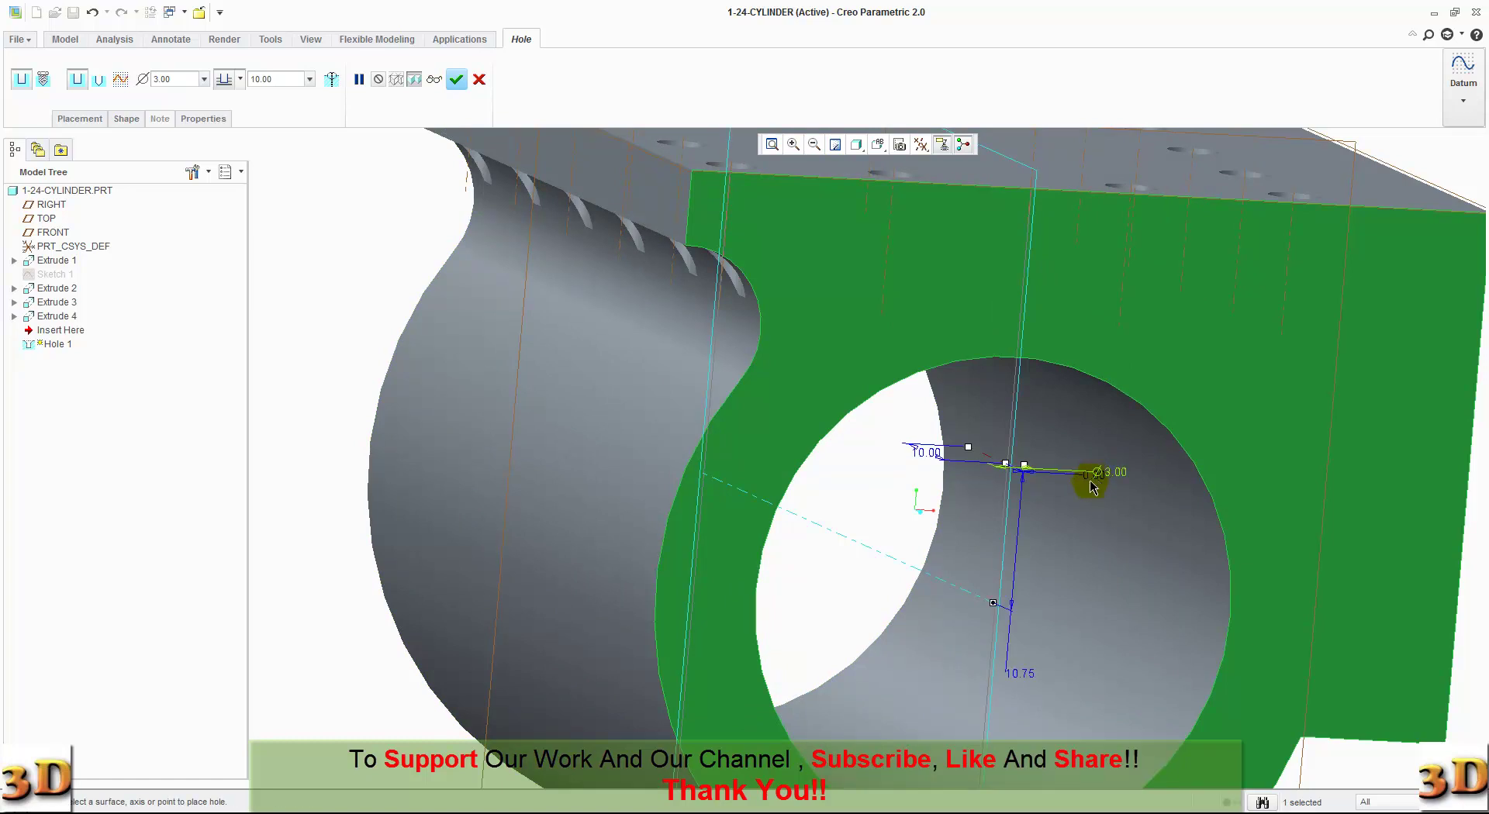
pyautogui.doubleClick(1021, 671)
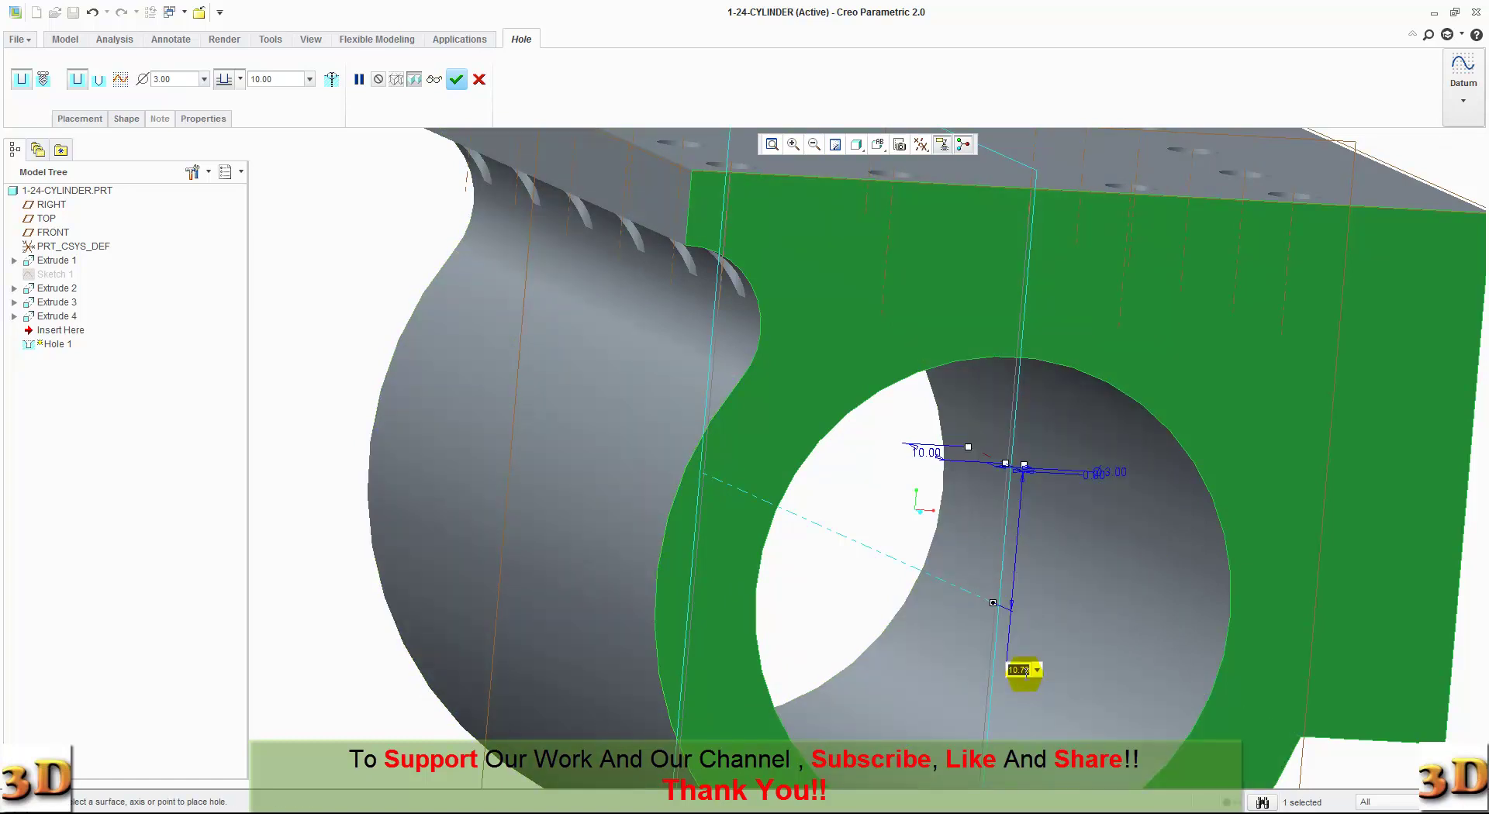
pyautogui.write('23')
pyautogui.press('Return')
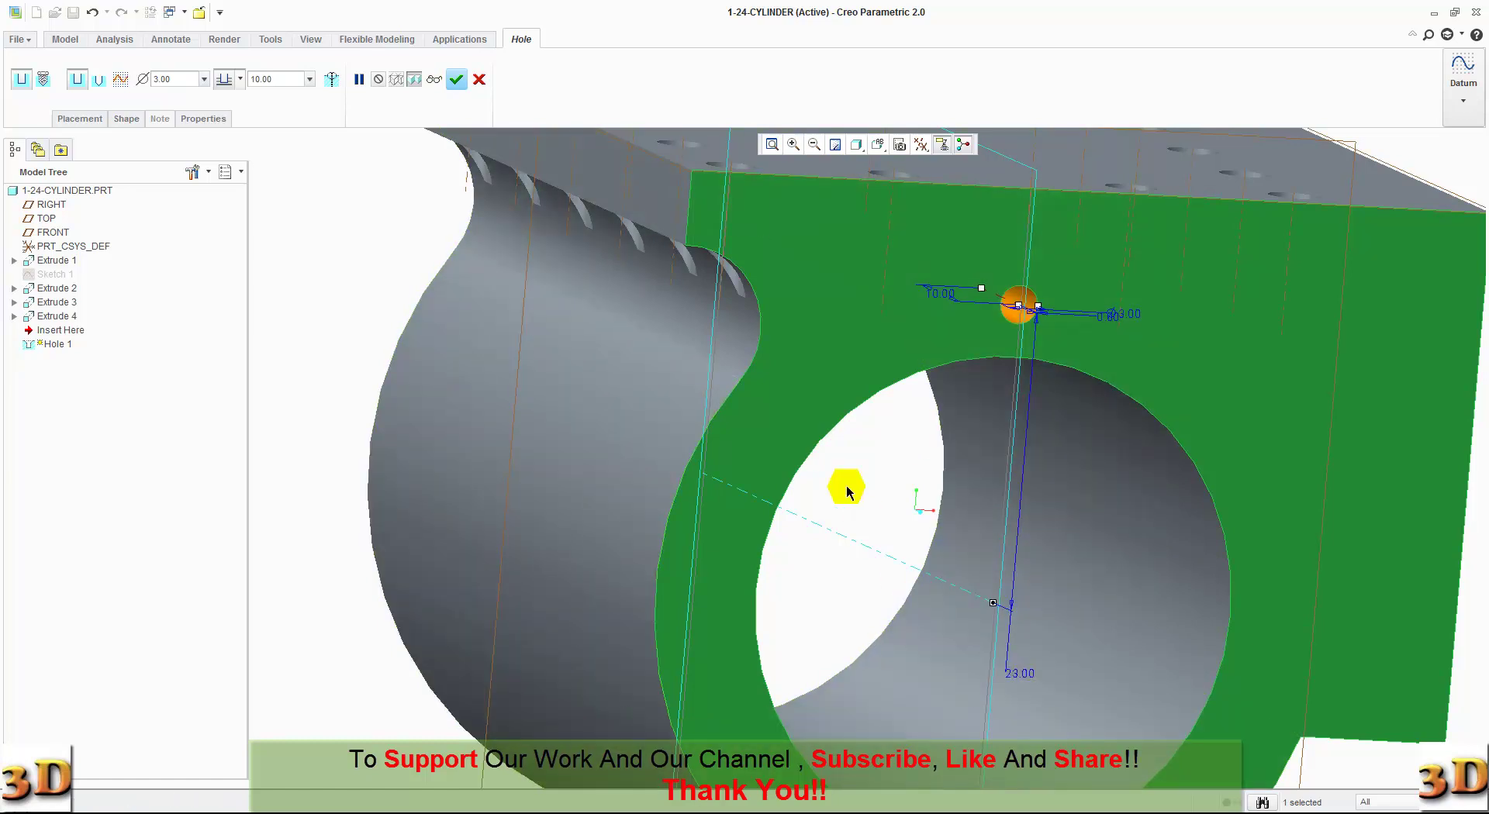
pyautogui.click(91, 122)
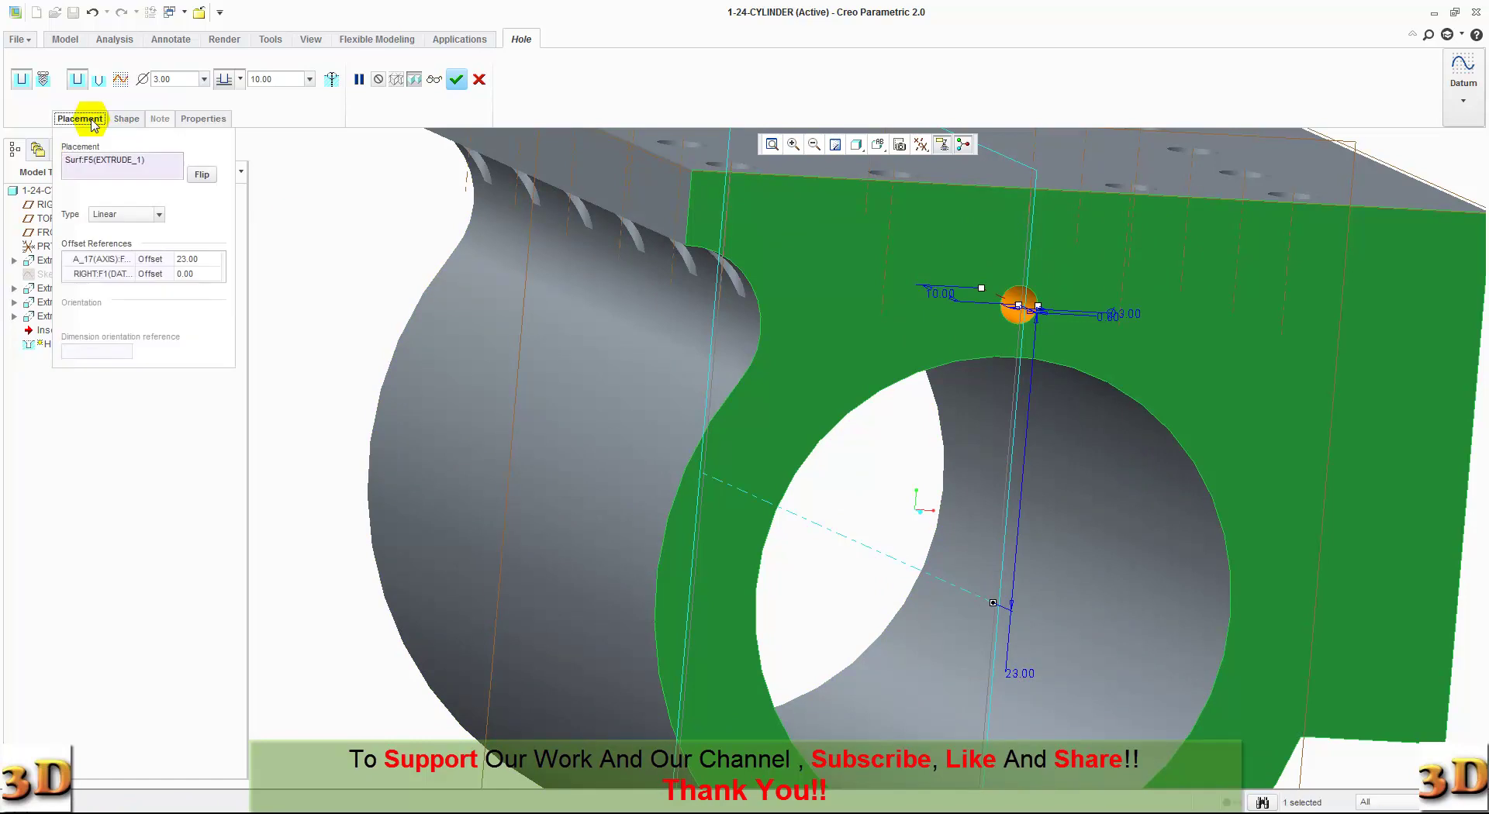
pyautogui.click(92, 120)
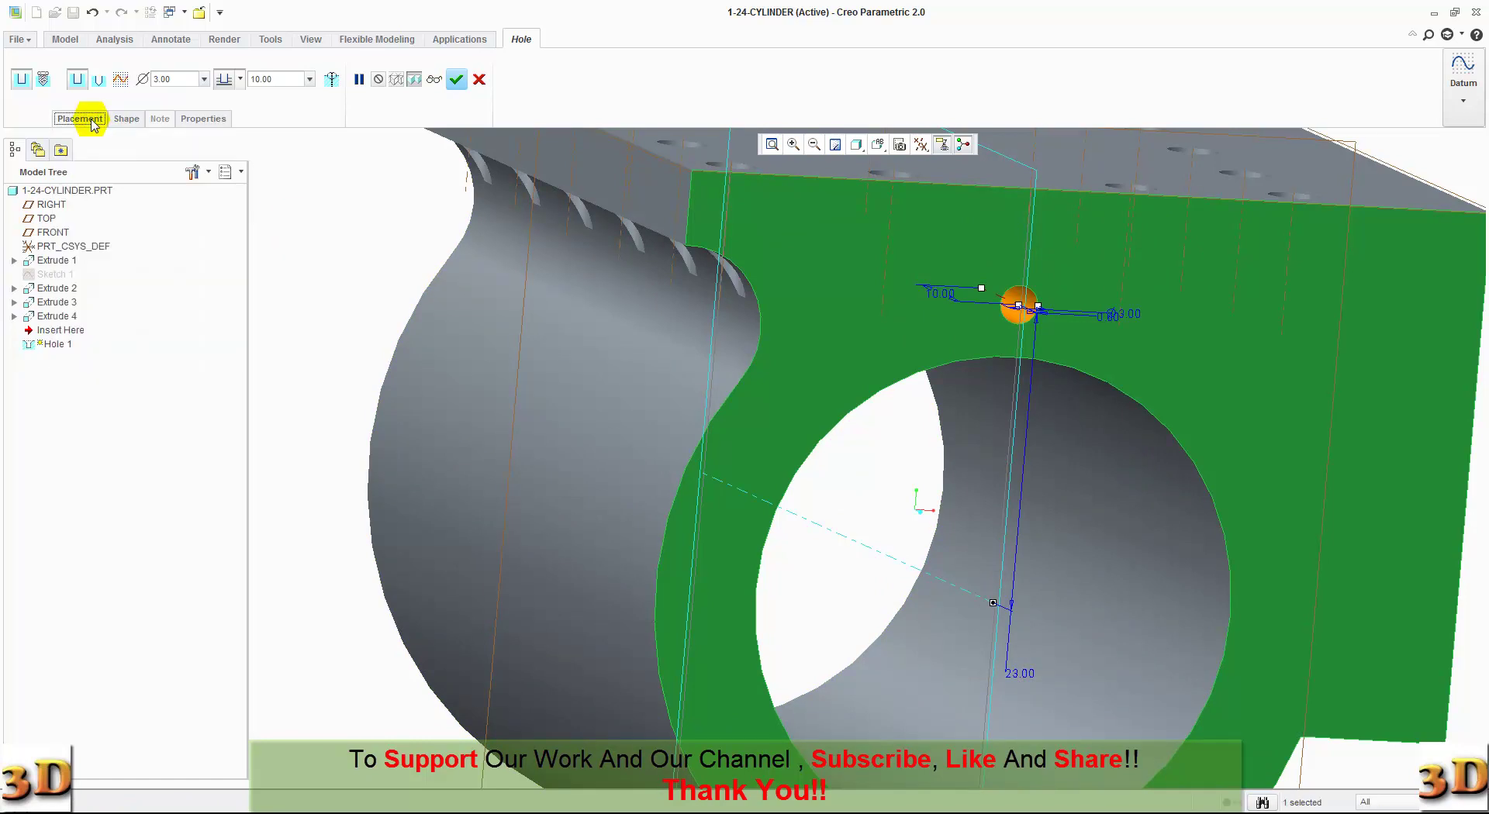
pyautogui.click(455, 81)
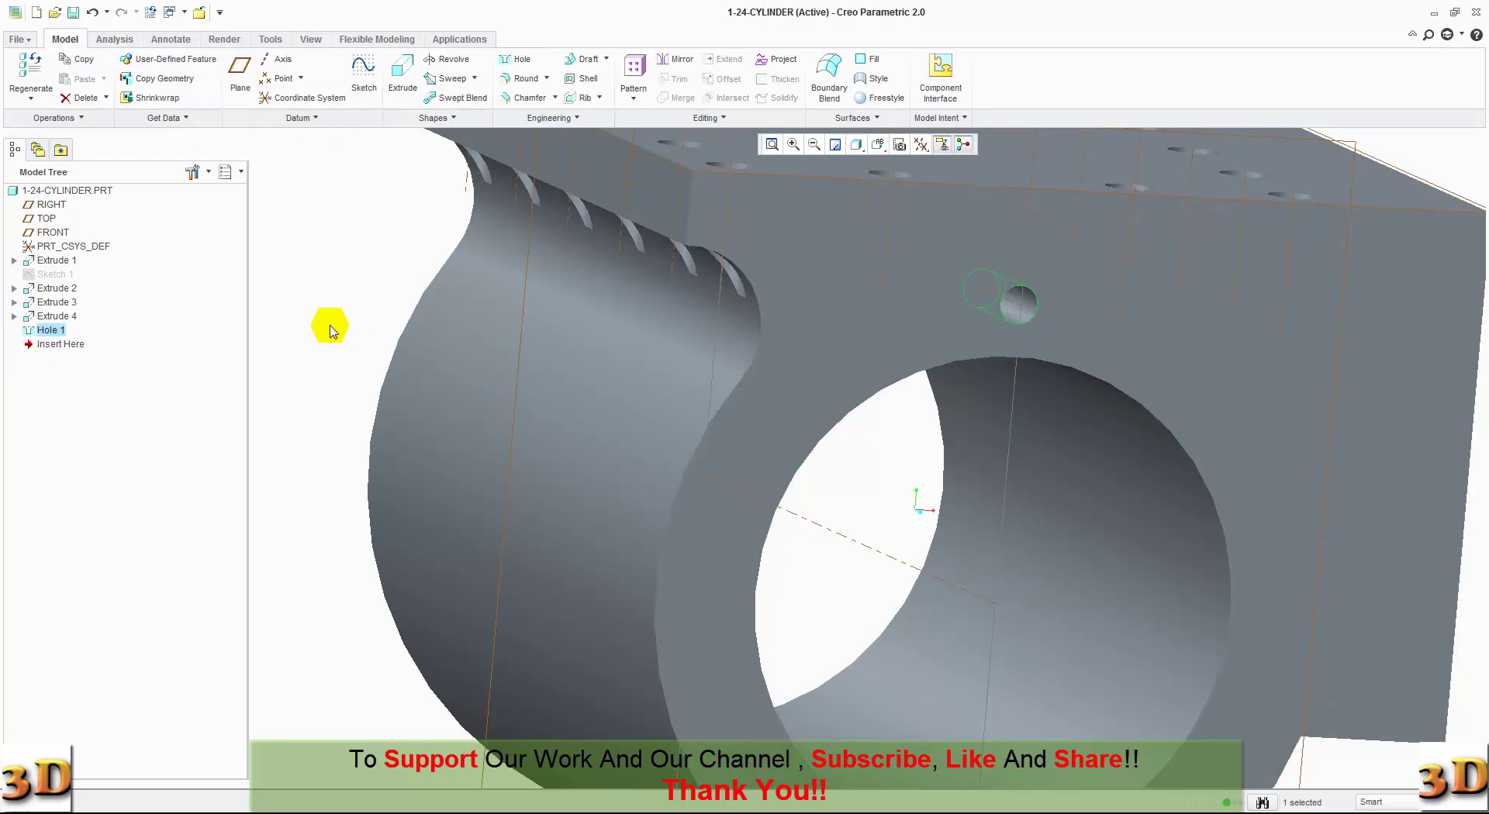
# Create an axis pattern of Hole 1 around the bore axis with 12 members over 360°.
pyautogui.click(877, 144)
pyautogui.click(888, 166)
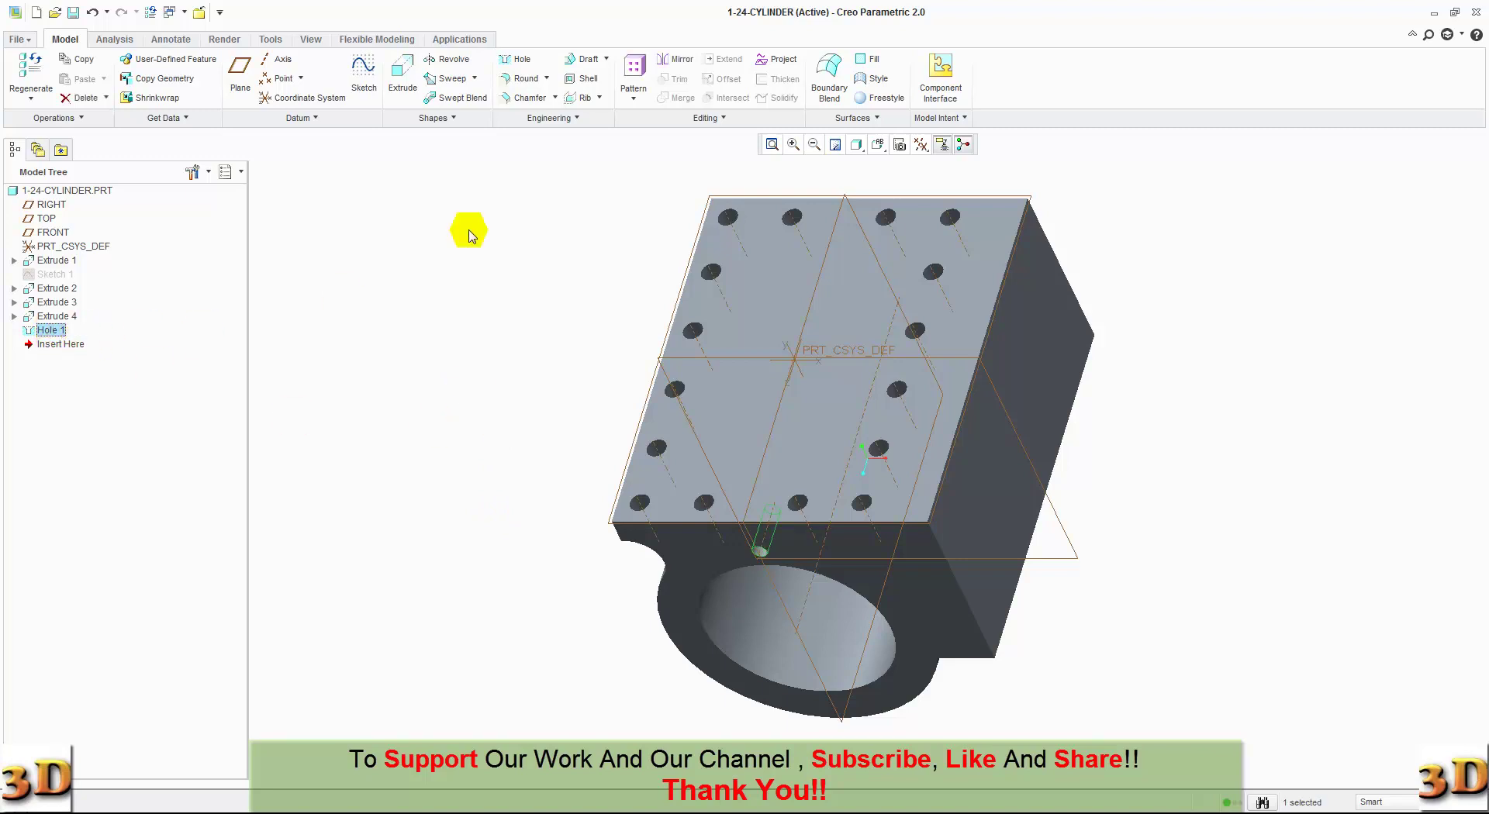
pyautogui.click(633, 70)
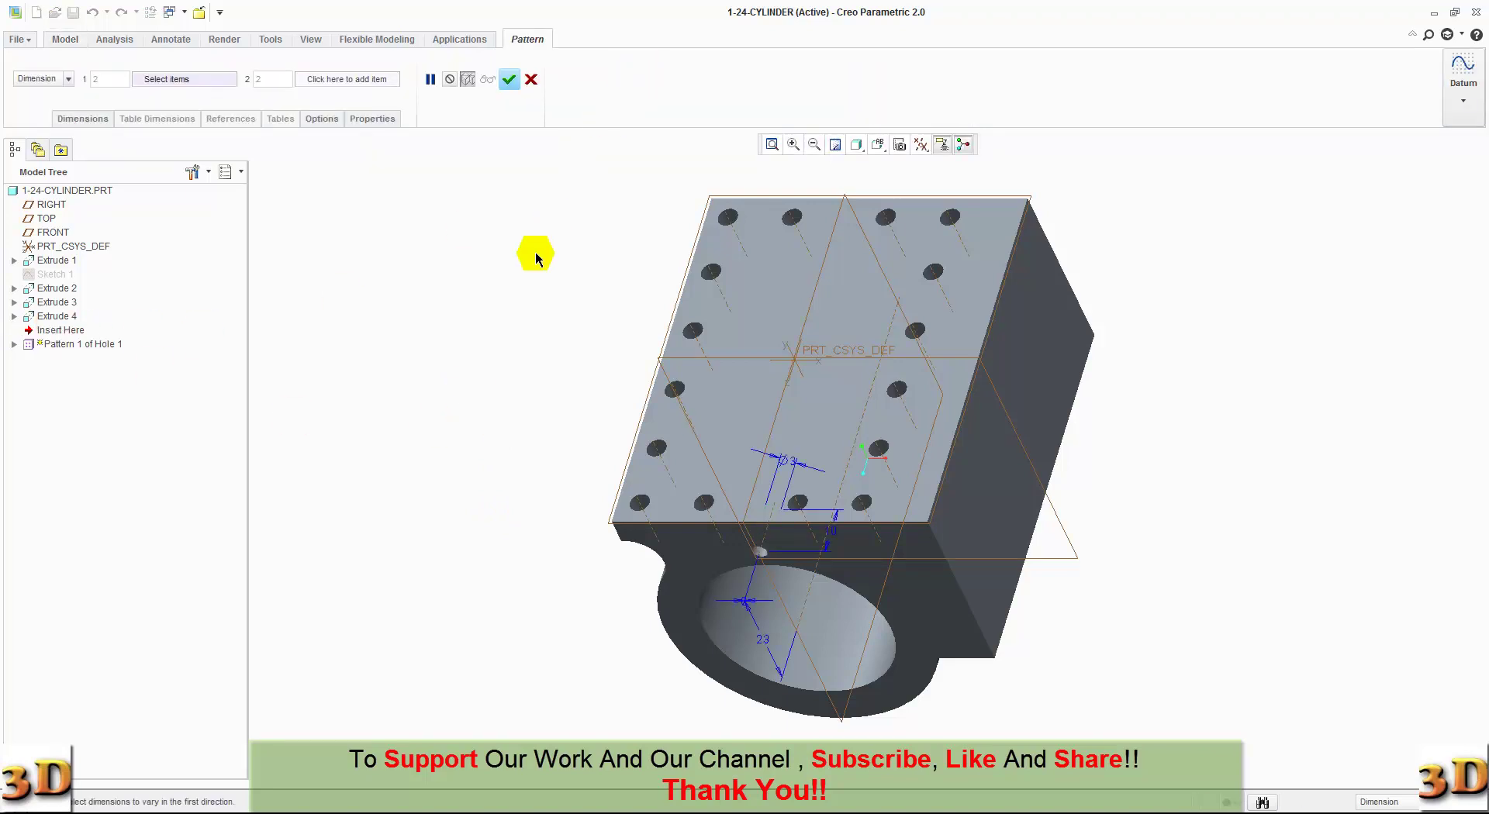
pyautogui.click(69, 79)
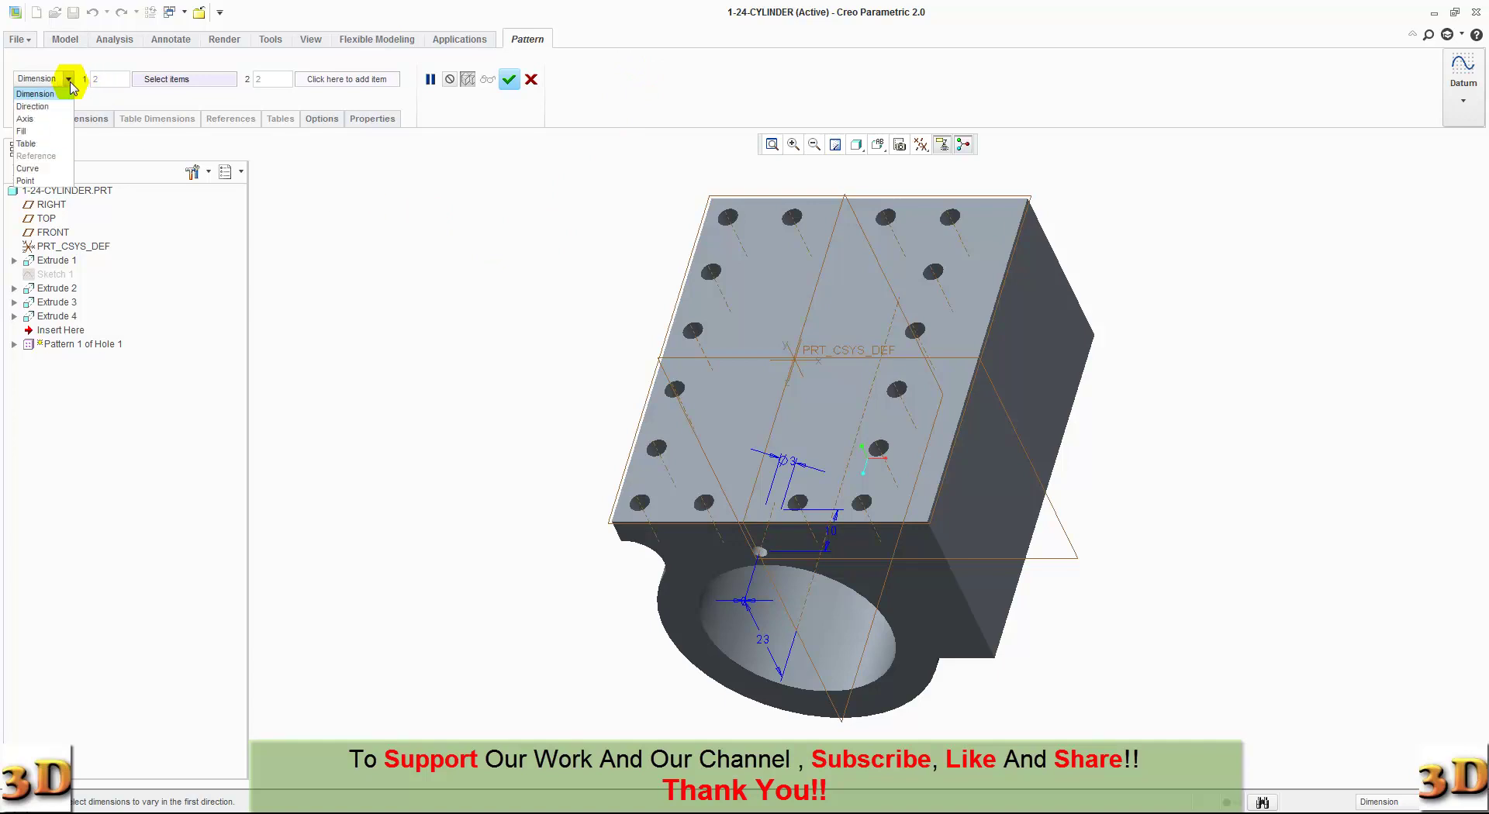
pyautogui.click(25, 119)
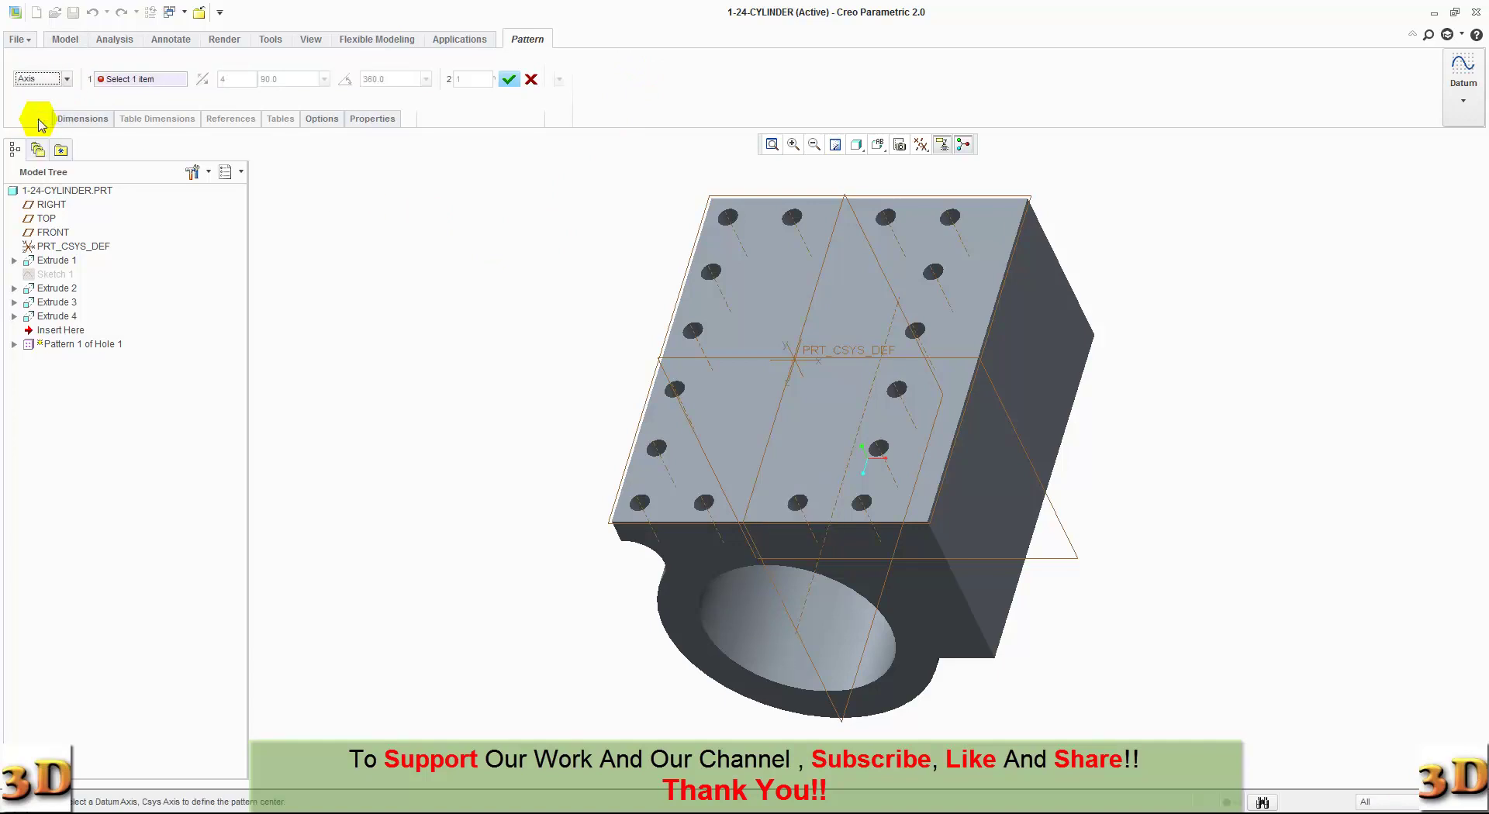
pyautogui.click(807, 614)
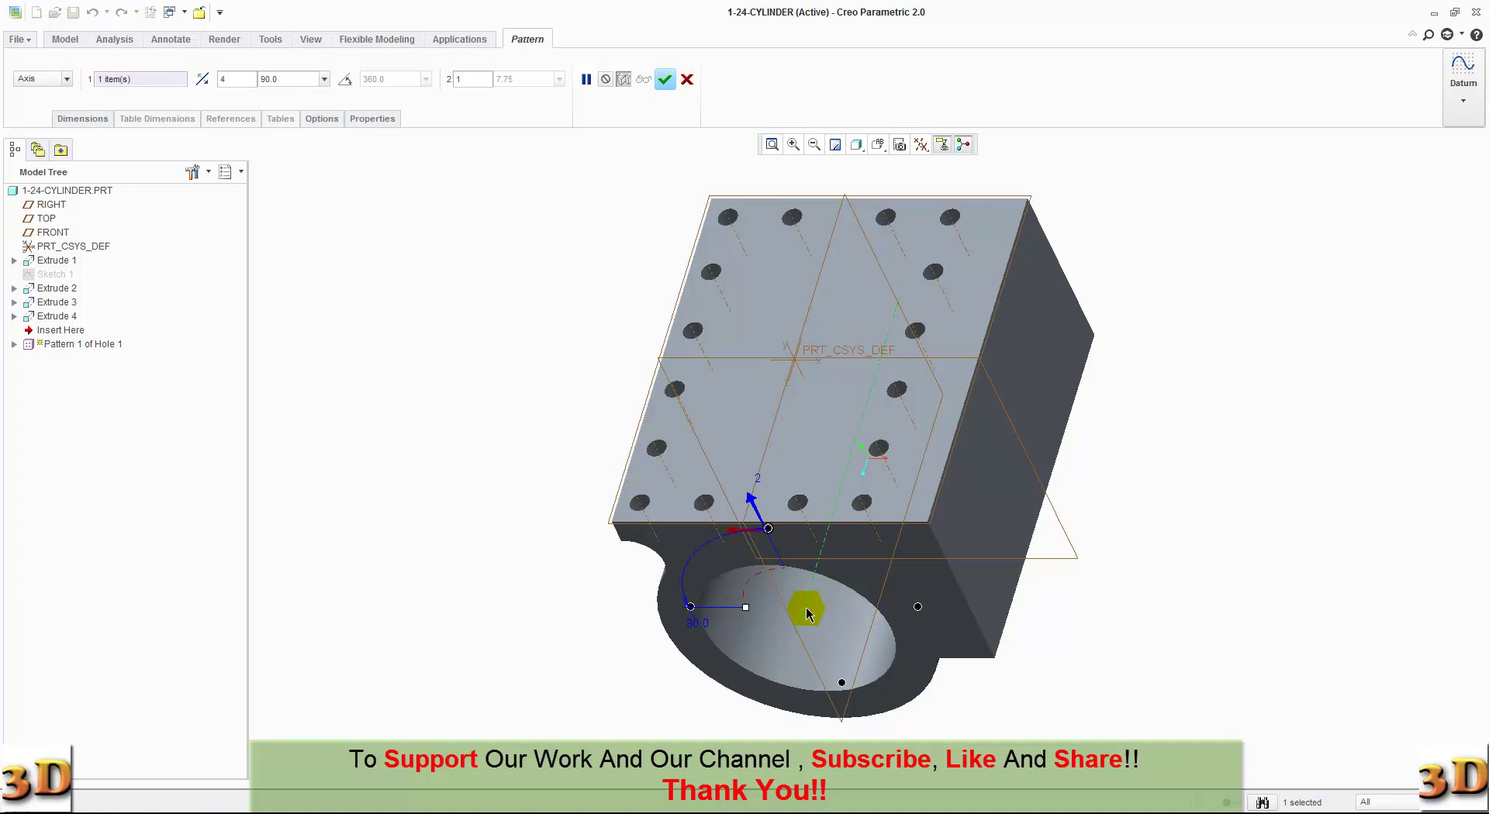
pyautogui.doubleClick(221, 80)
pyautogui.write('12')
pyautogui.press('Tab')
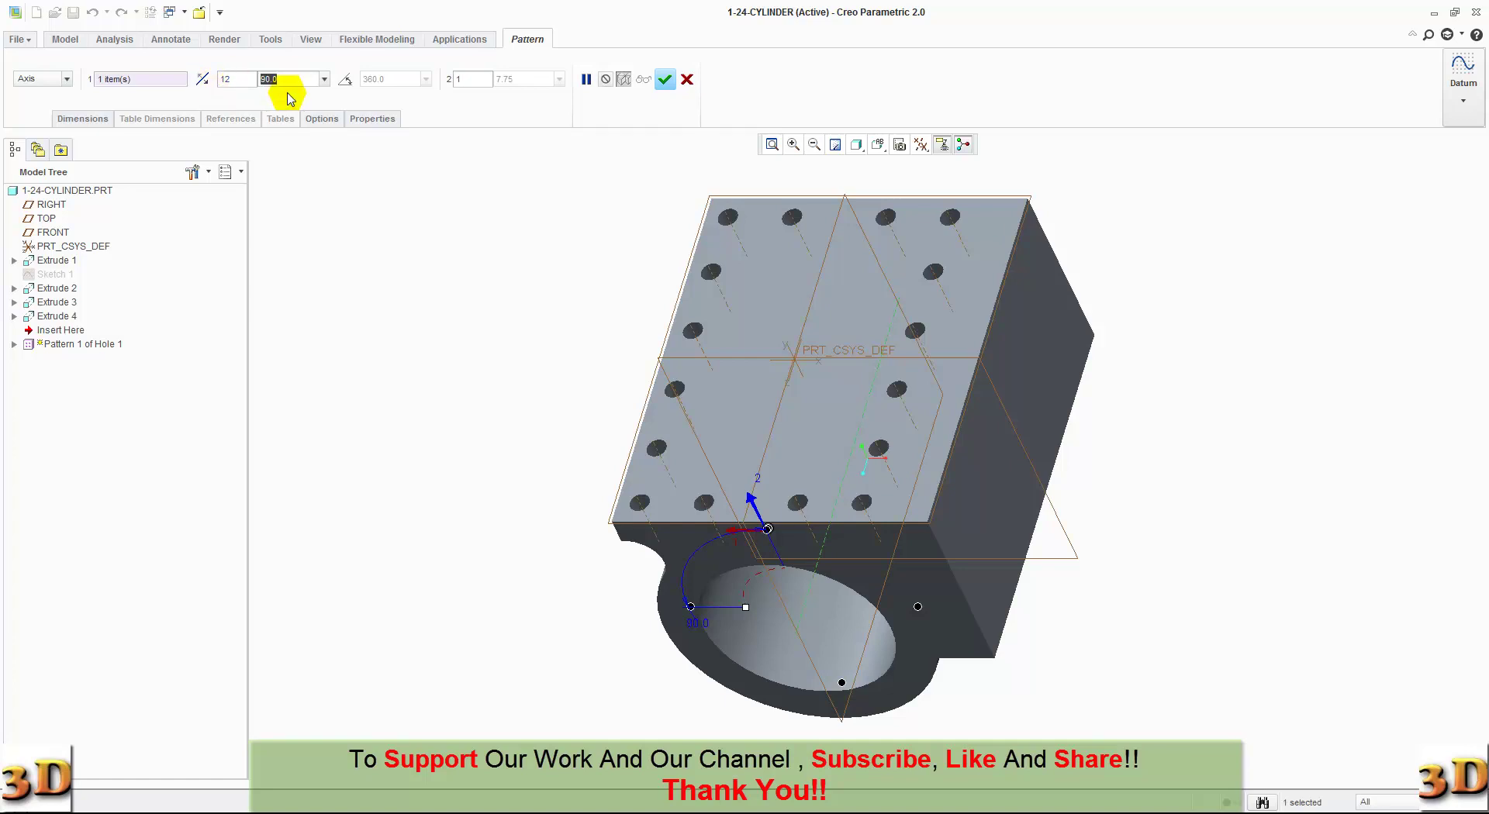
pyautogui.click(345, 82)
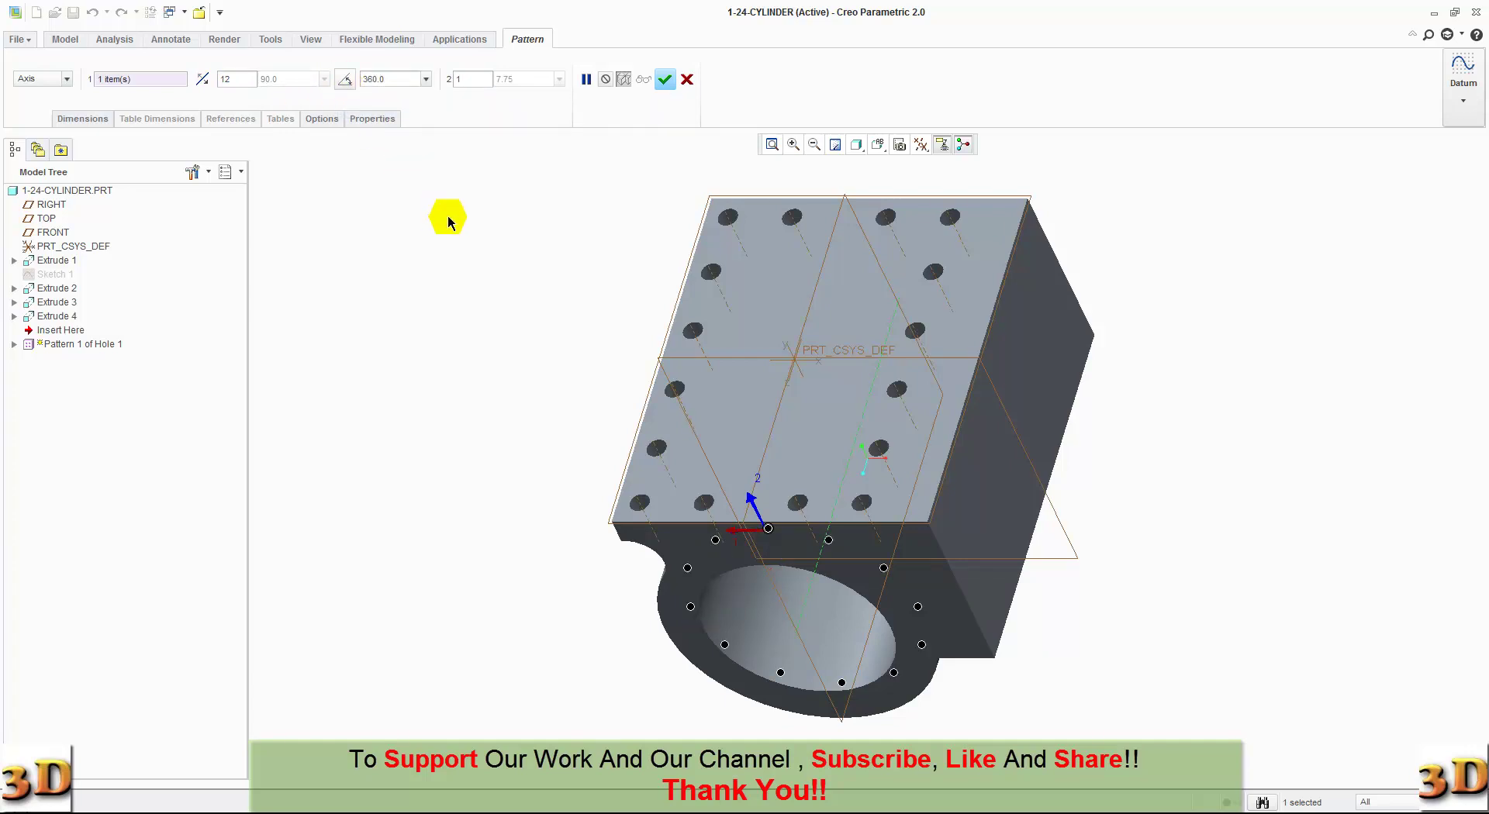
pyautogui.click(665, 79)
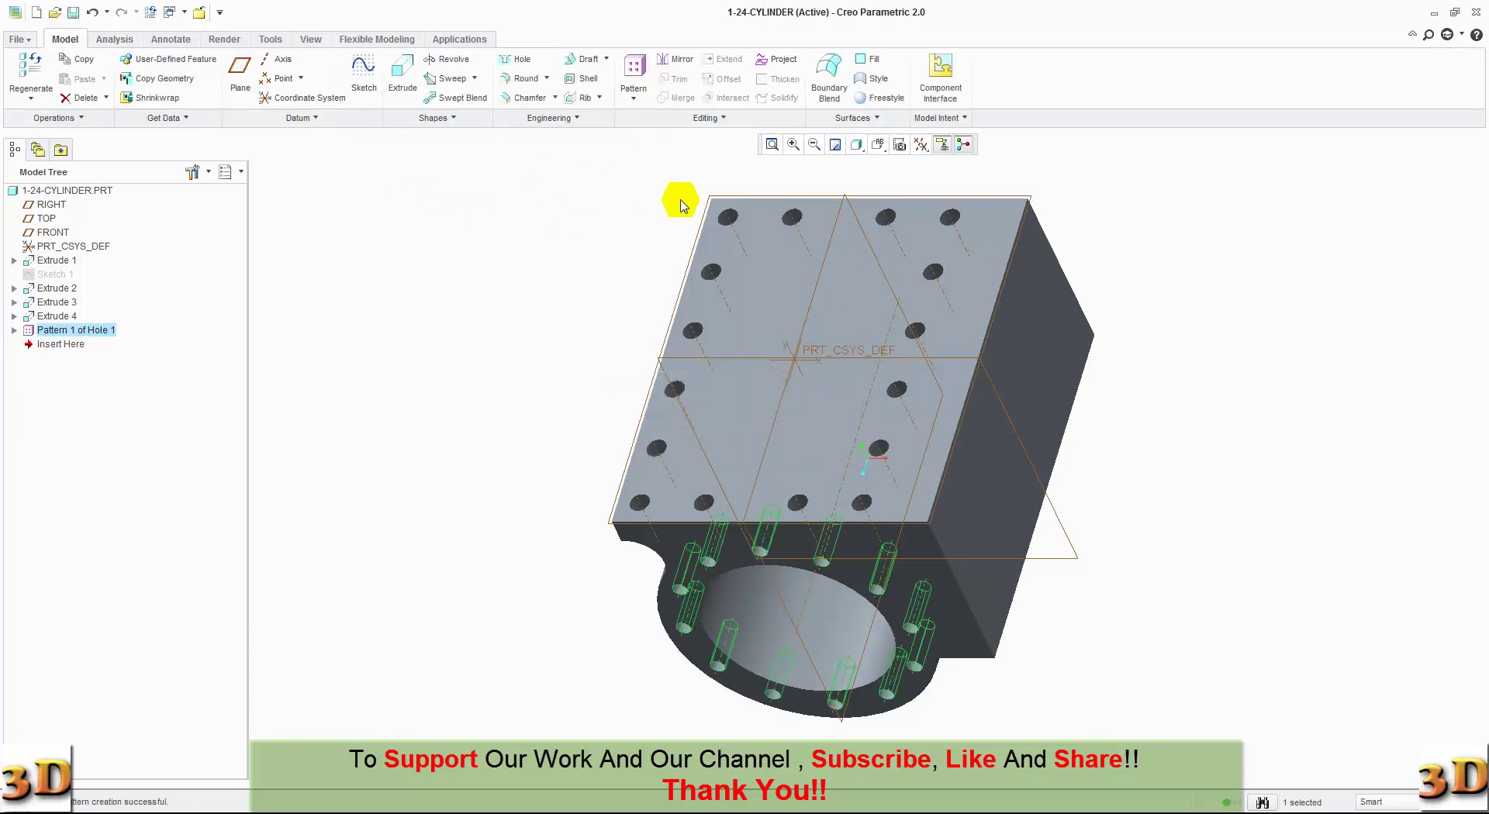
# Switch to the FRONT view, orbit briefly, then return to FRONT to inspect the hole ring.
pyautogui.click(878, 144)
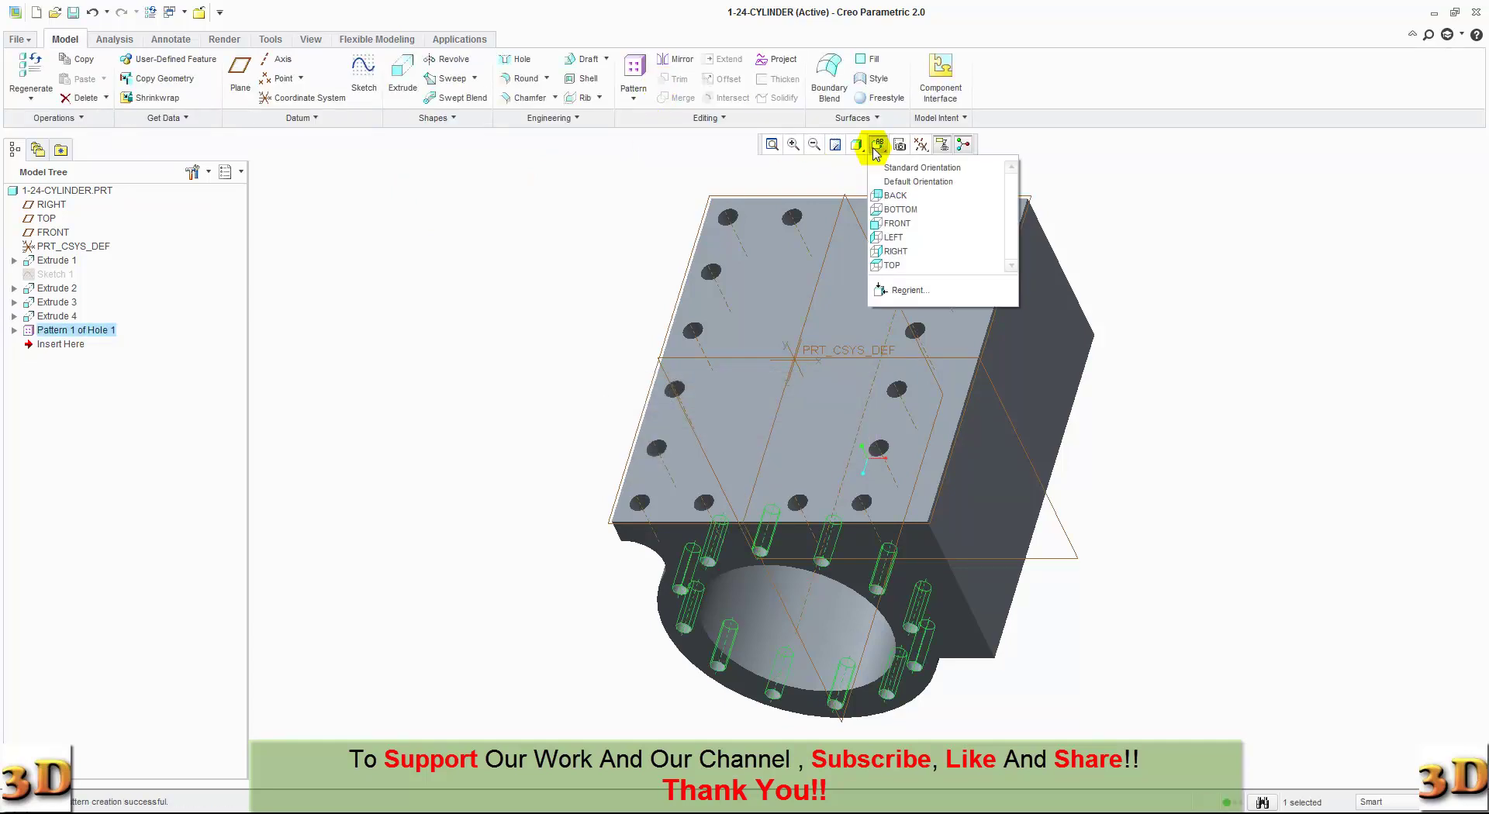
pyautogui.click(896, 223)
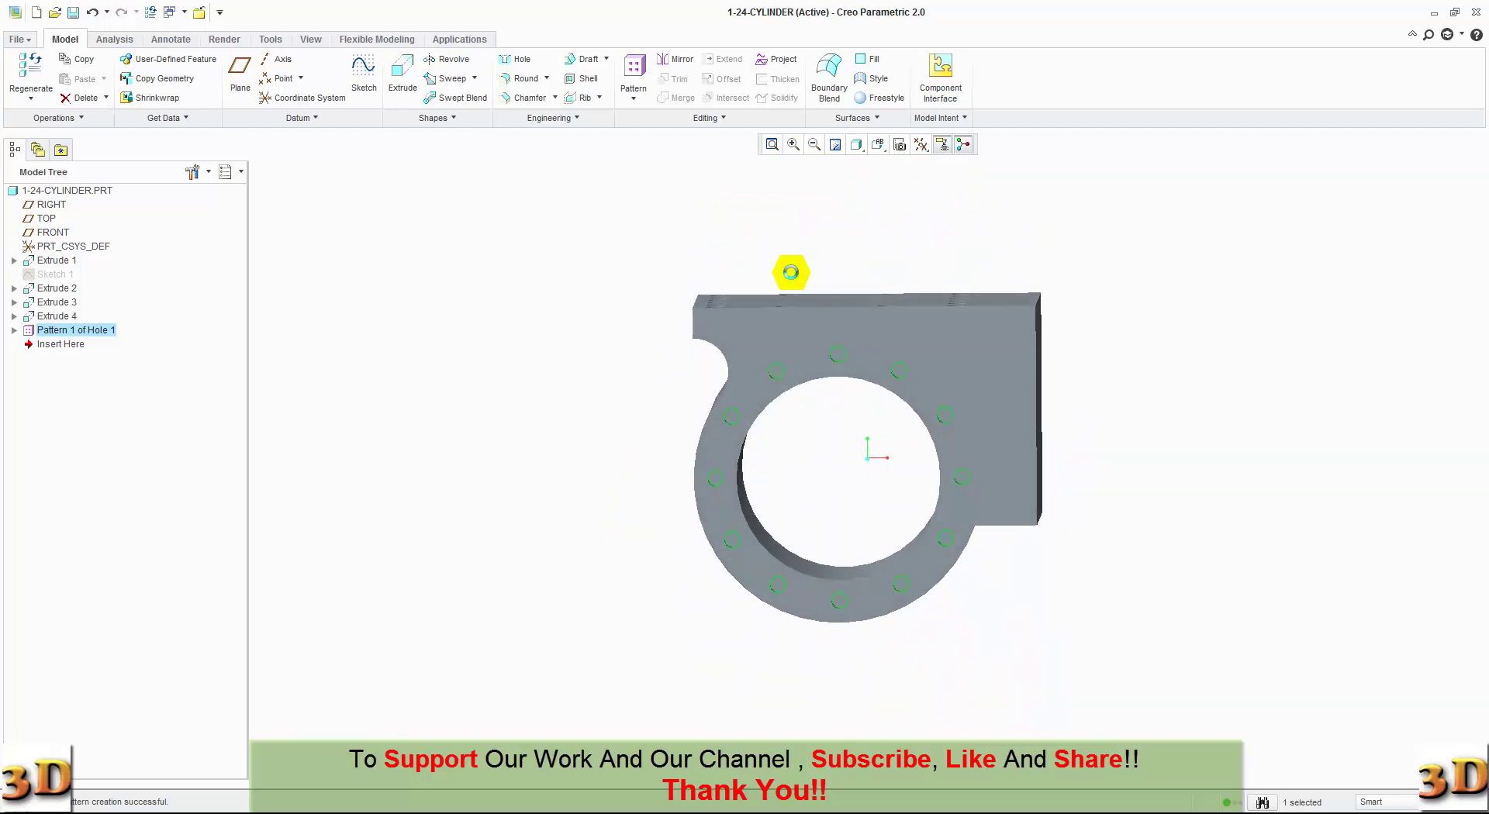
pyautogui.moveTo(644, 323)
pyautogui.mouseDown(button='middle')
pyautogui.moveTo(625, 328)
pyautogui.moveTo(640, 336)
pyautogui.mouseUp(button='middle')
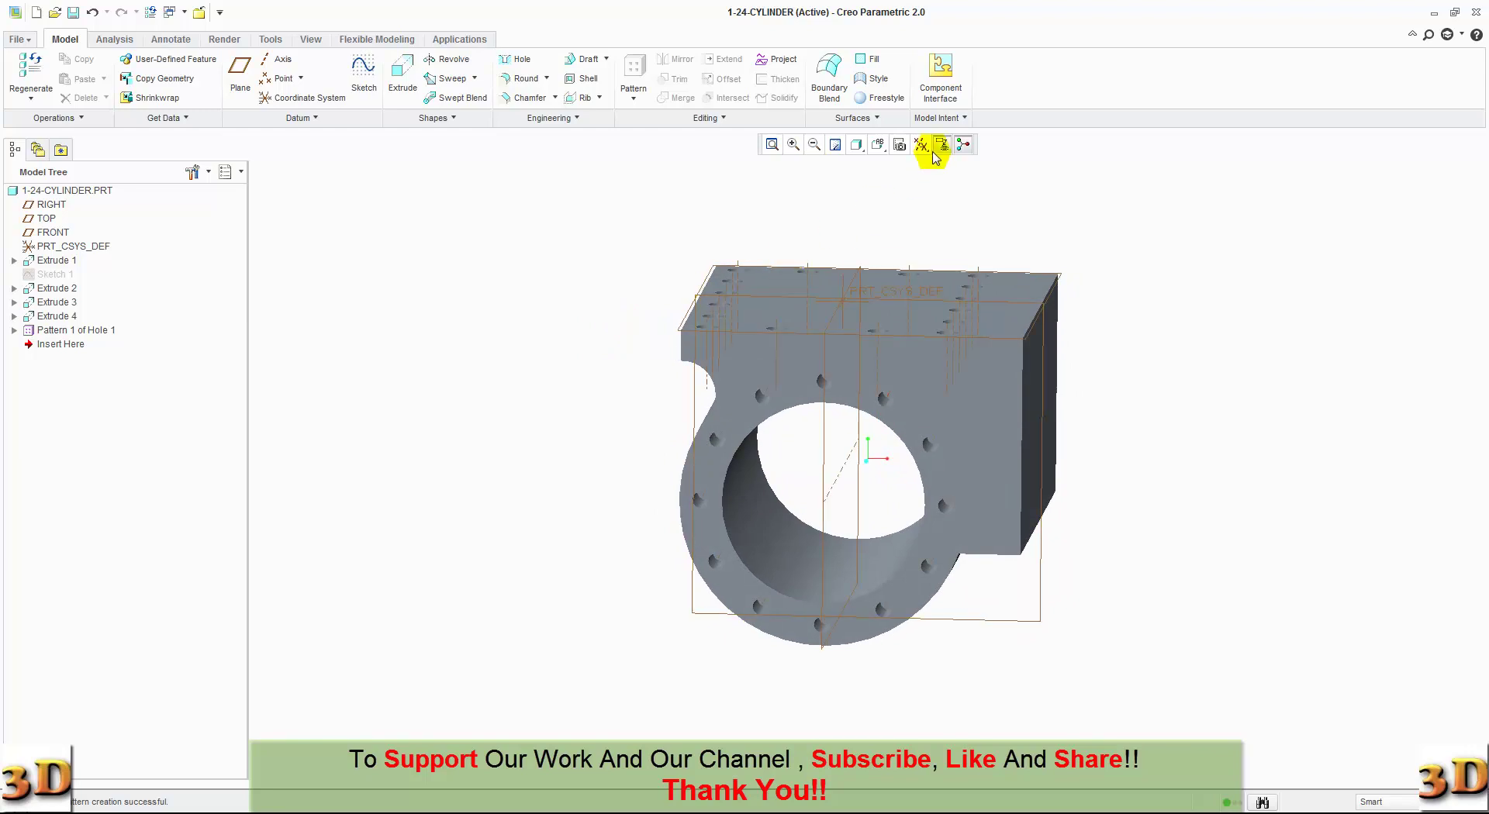
pyautogui.click(879, 152)
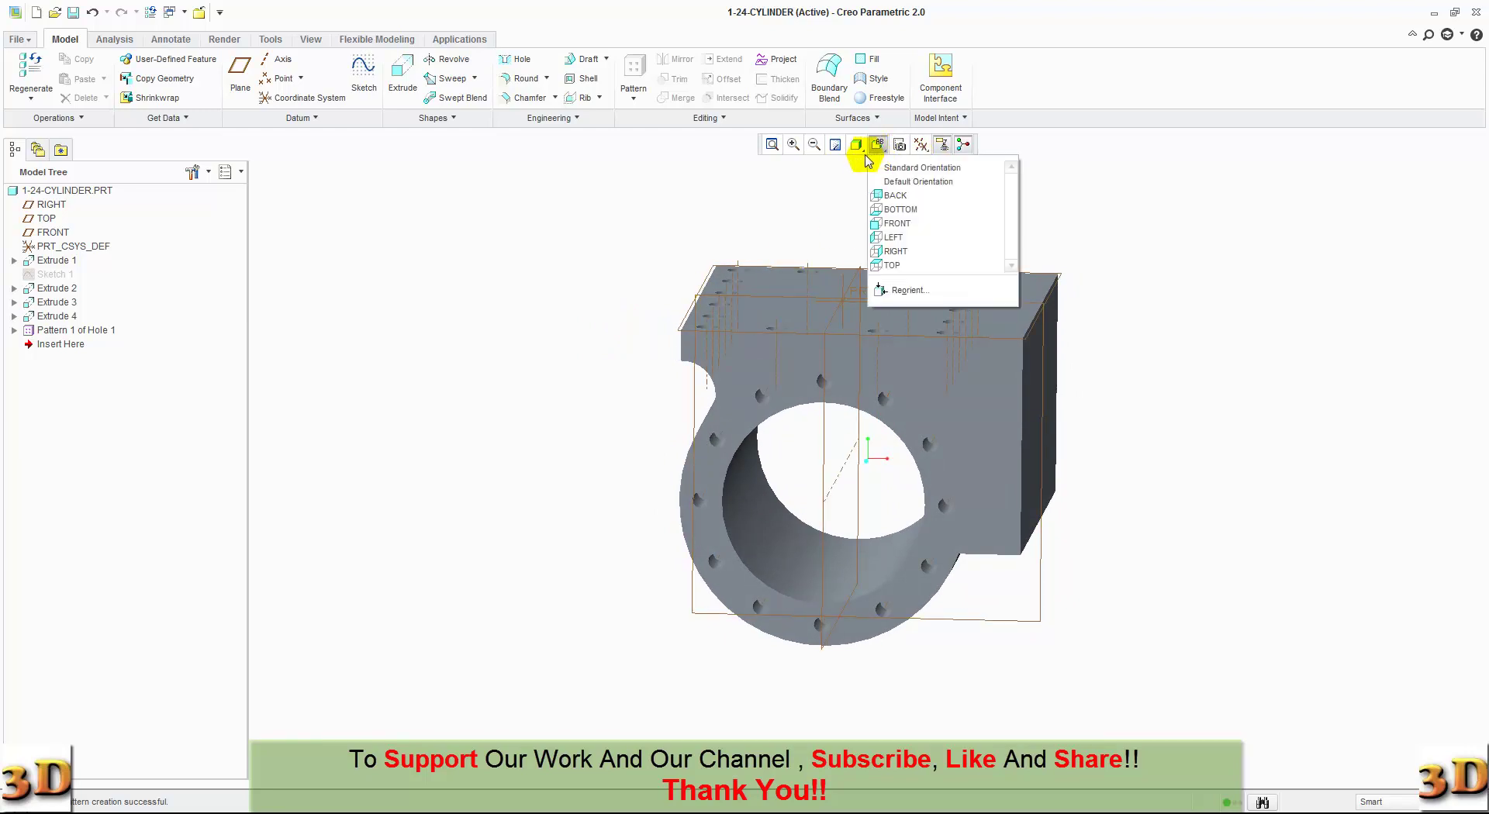
pyautogui.click(890, 222)
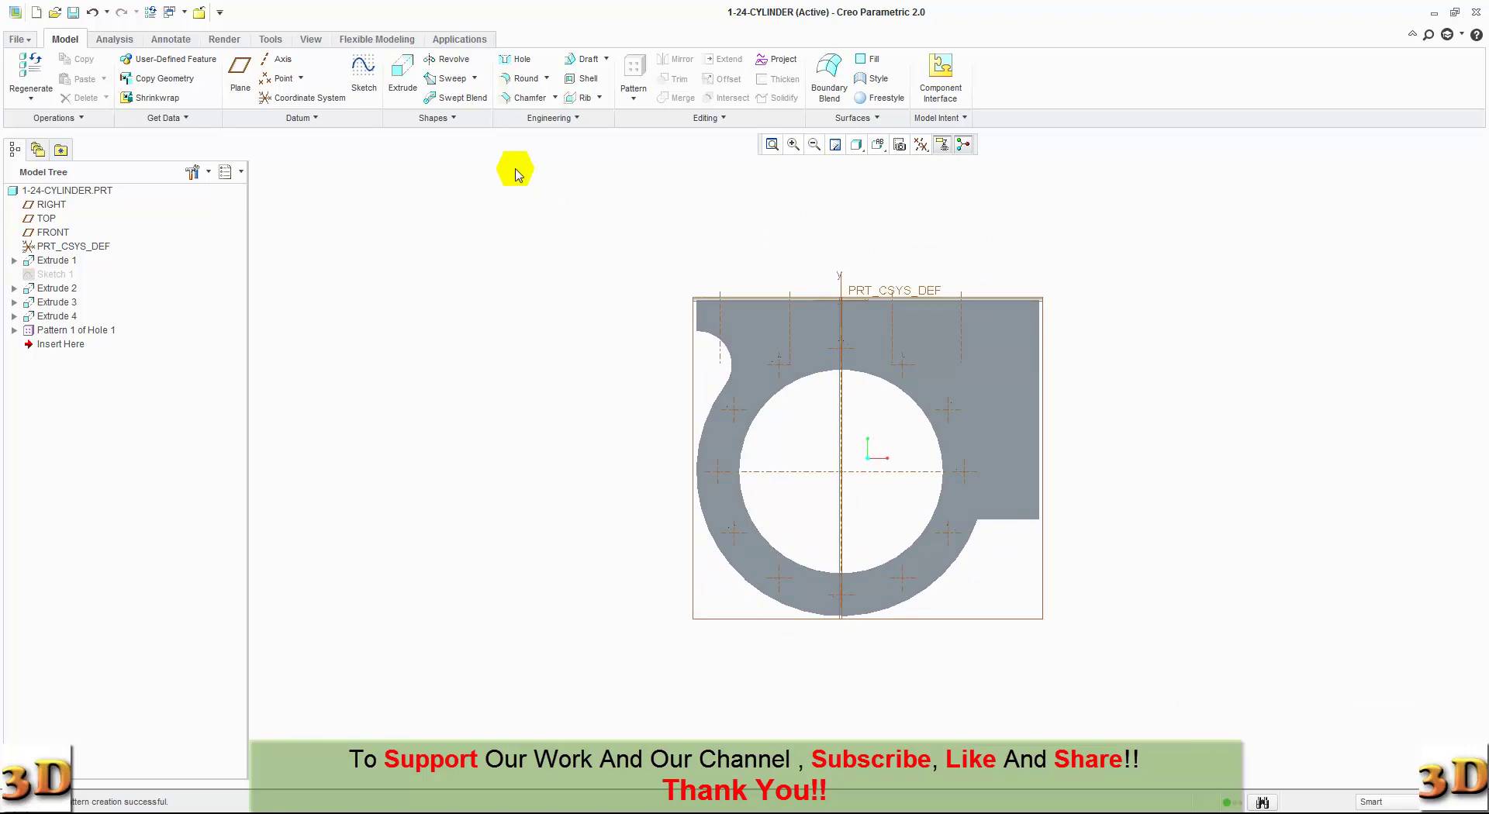
# Place a Ø5.00 hole on the front face, referenced to the top edge and RIGHT plane.
pyautogui.click(517, 60)
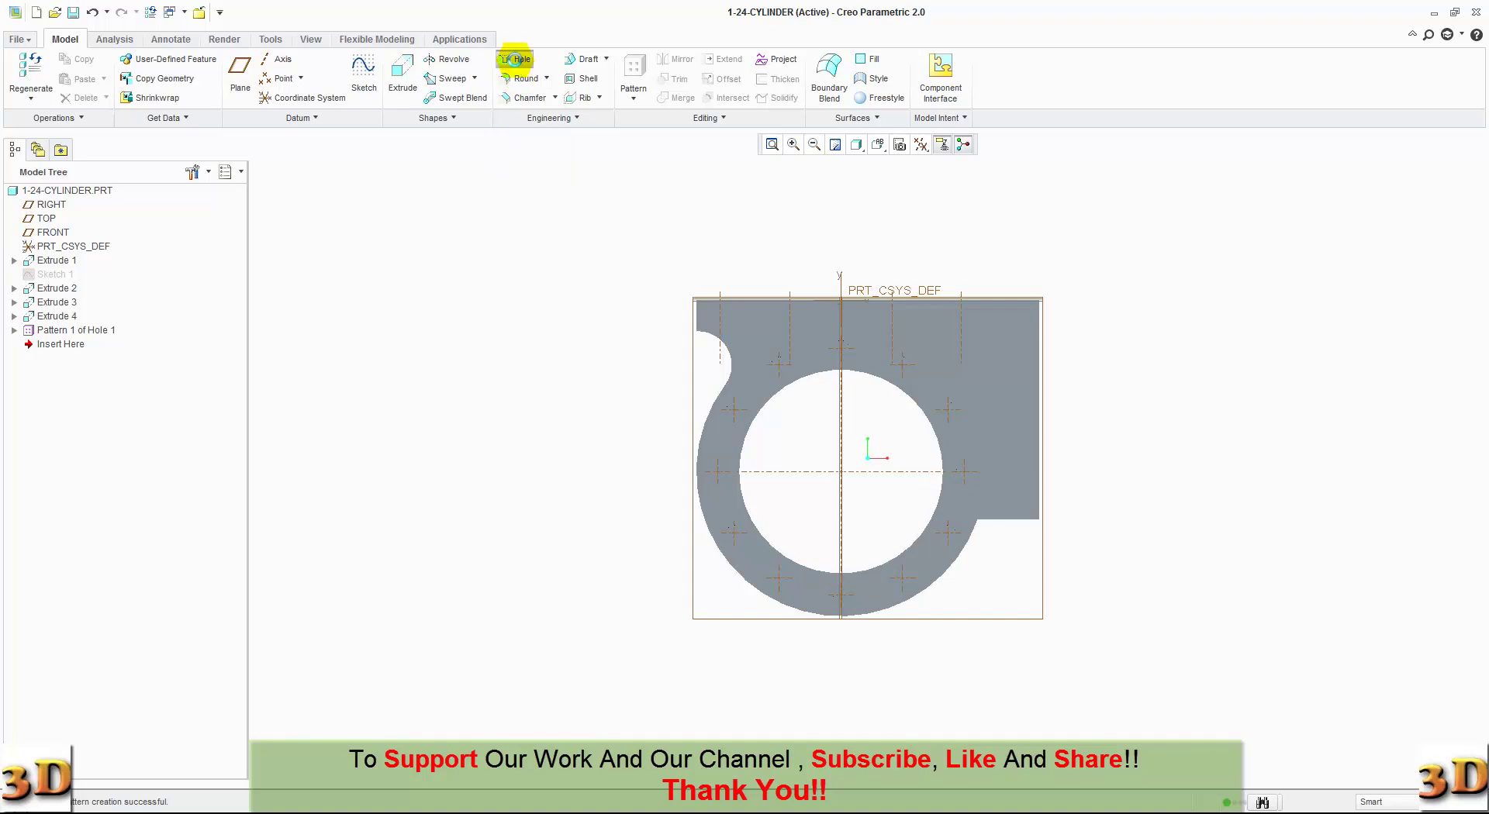
pyautogui.click(813, 359)
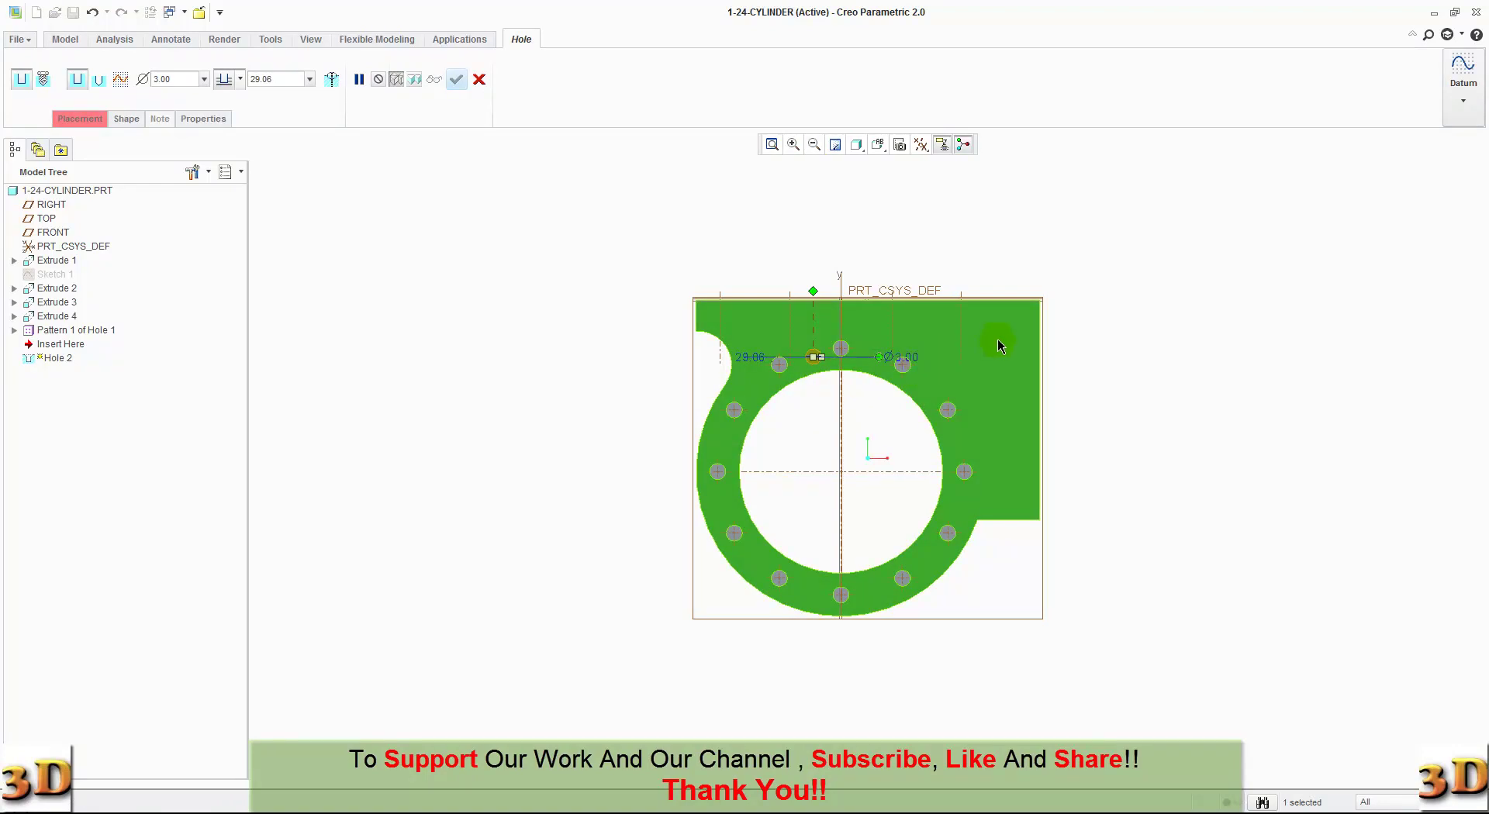
pyautogui.doubleClick(915, 356)
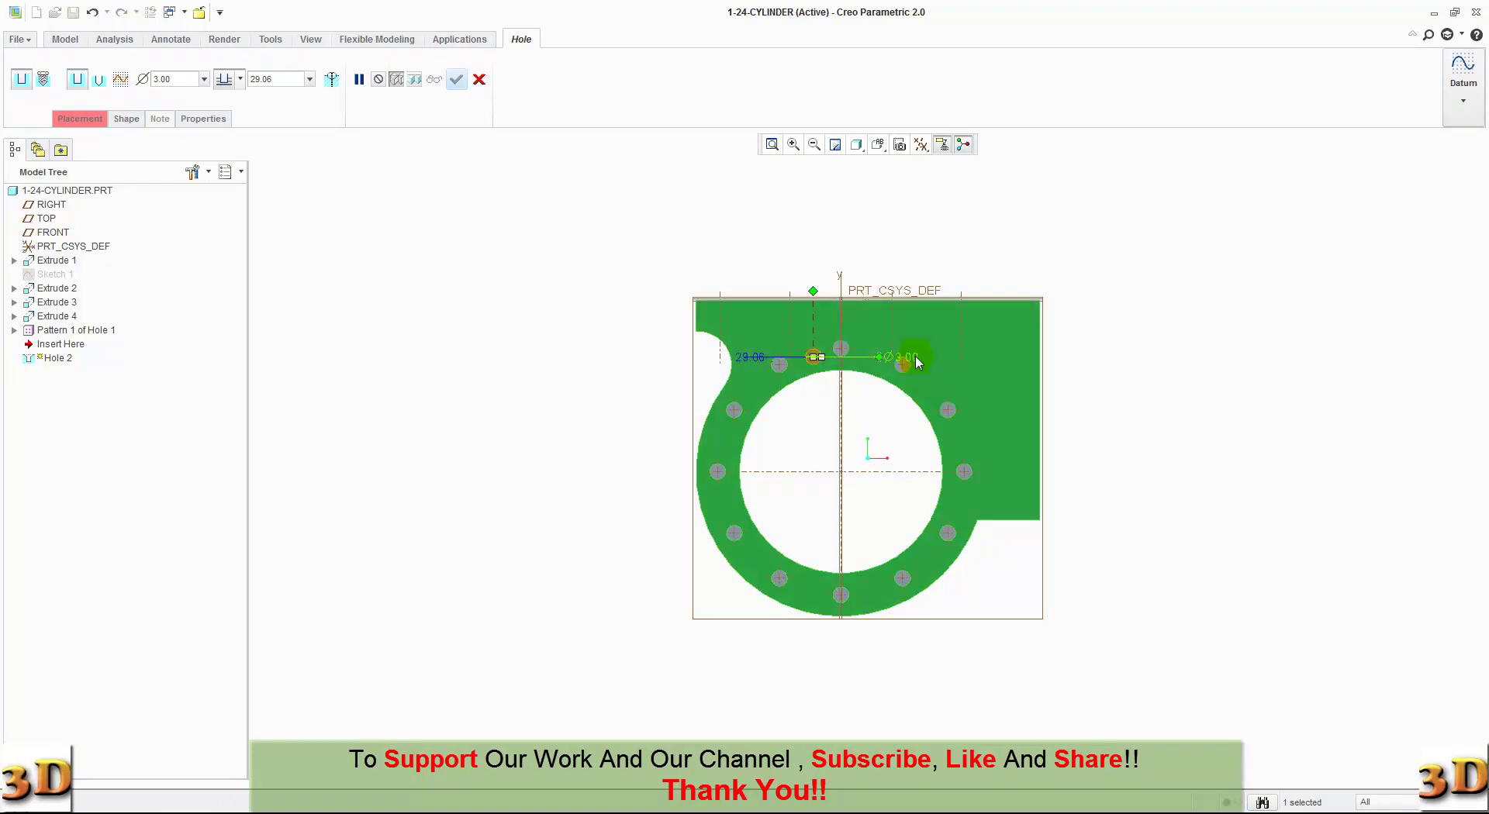
pyautogui.write('5')
pyautogui.press('Return')
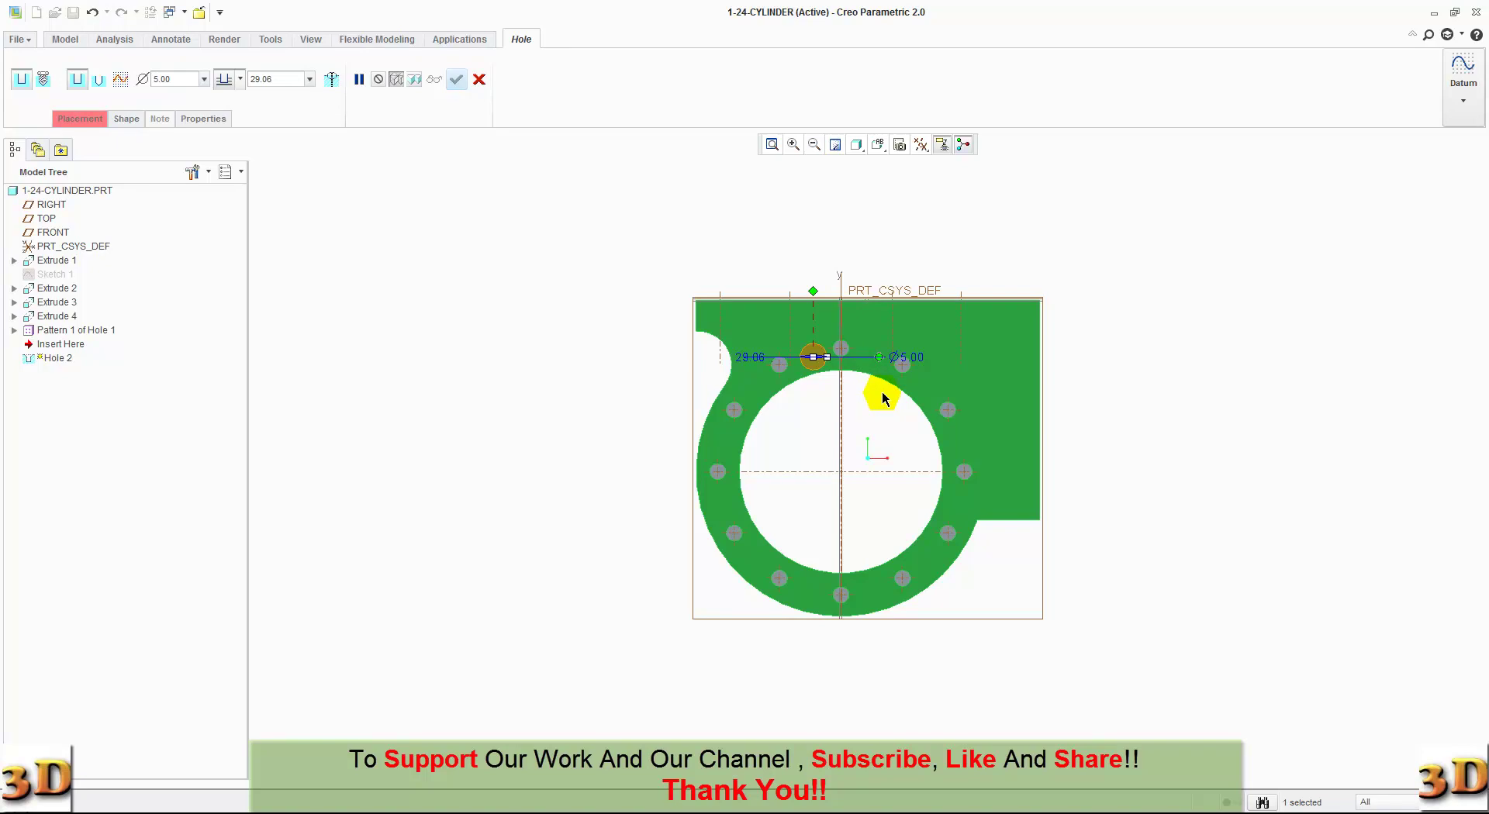
pyautogui.moveTo(813, 291); pyautogui.dragTo(807, 302)
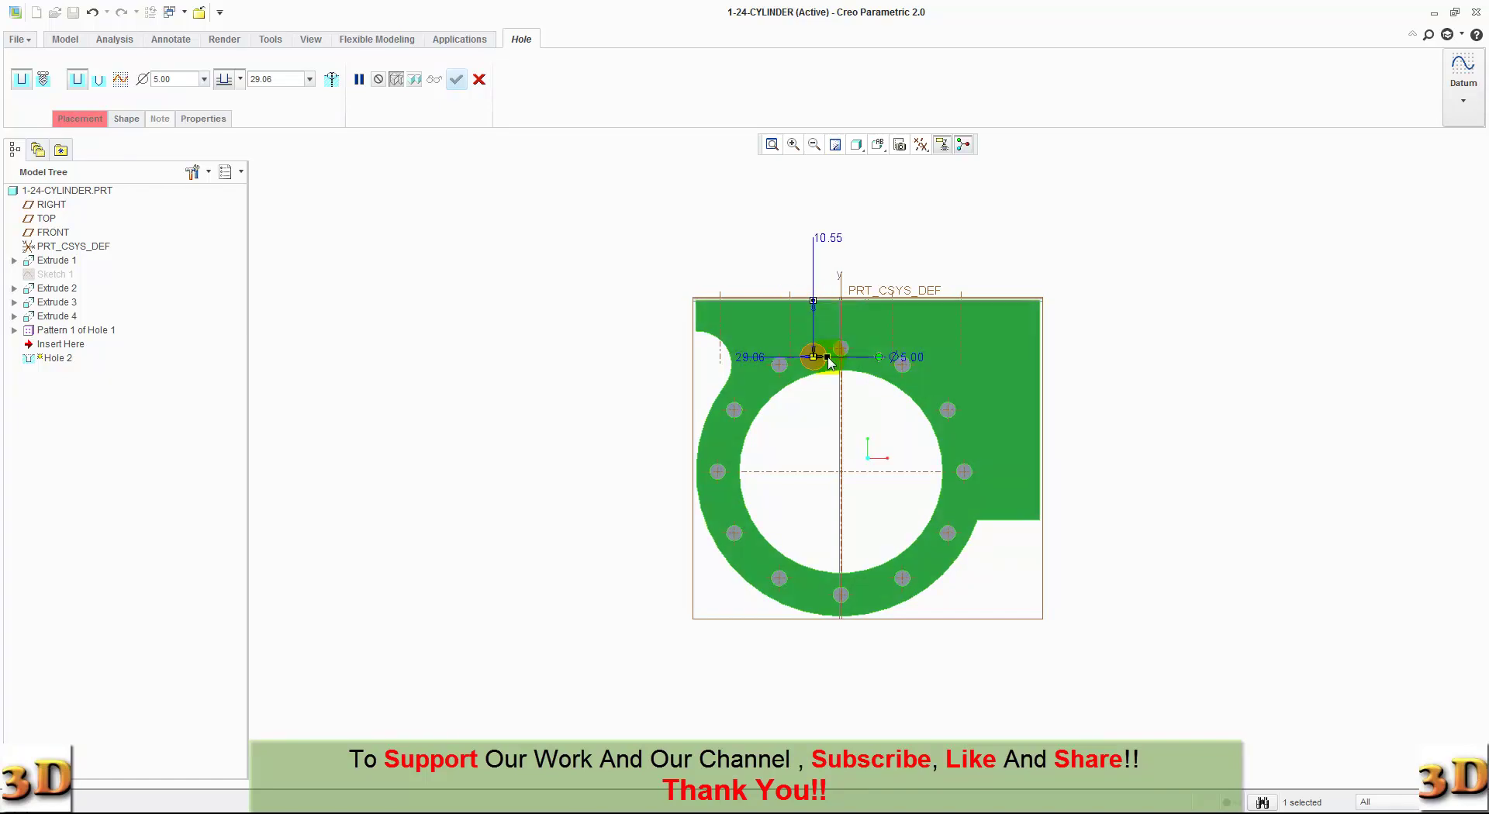
pyautogui.moveTo(829, 362); pyautogui.dragTo(831, 366)
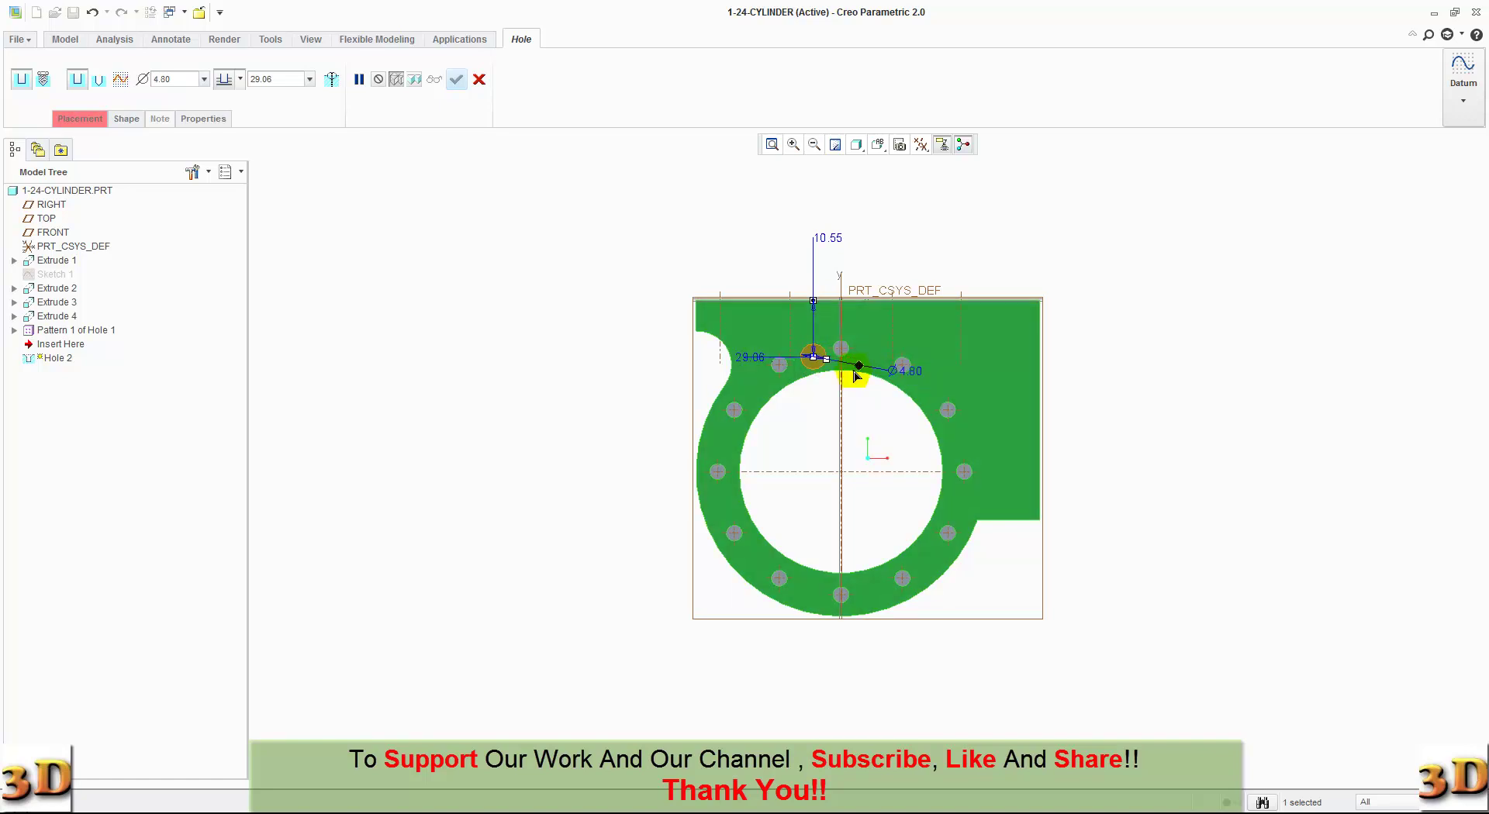
pyautogui.moveTo(879, 360); pyautogui.dragTo(845, 383)
pyautogui.doubleClick(915, 371)
pyautogui.write('5')
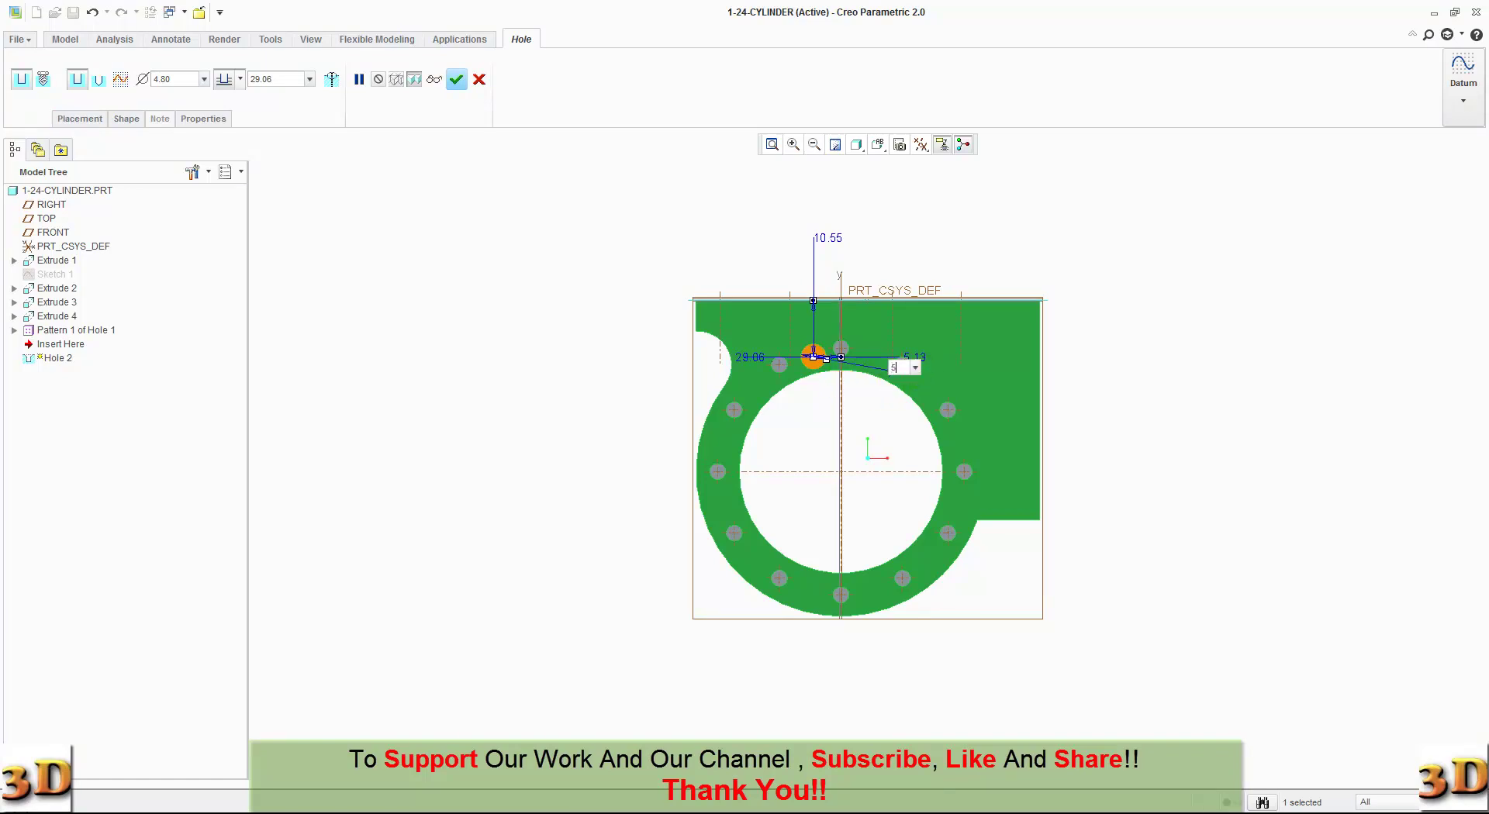
pyautogui.press('Return')
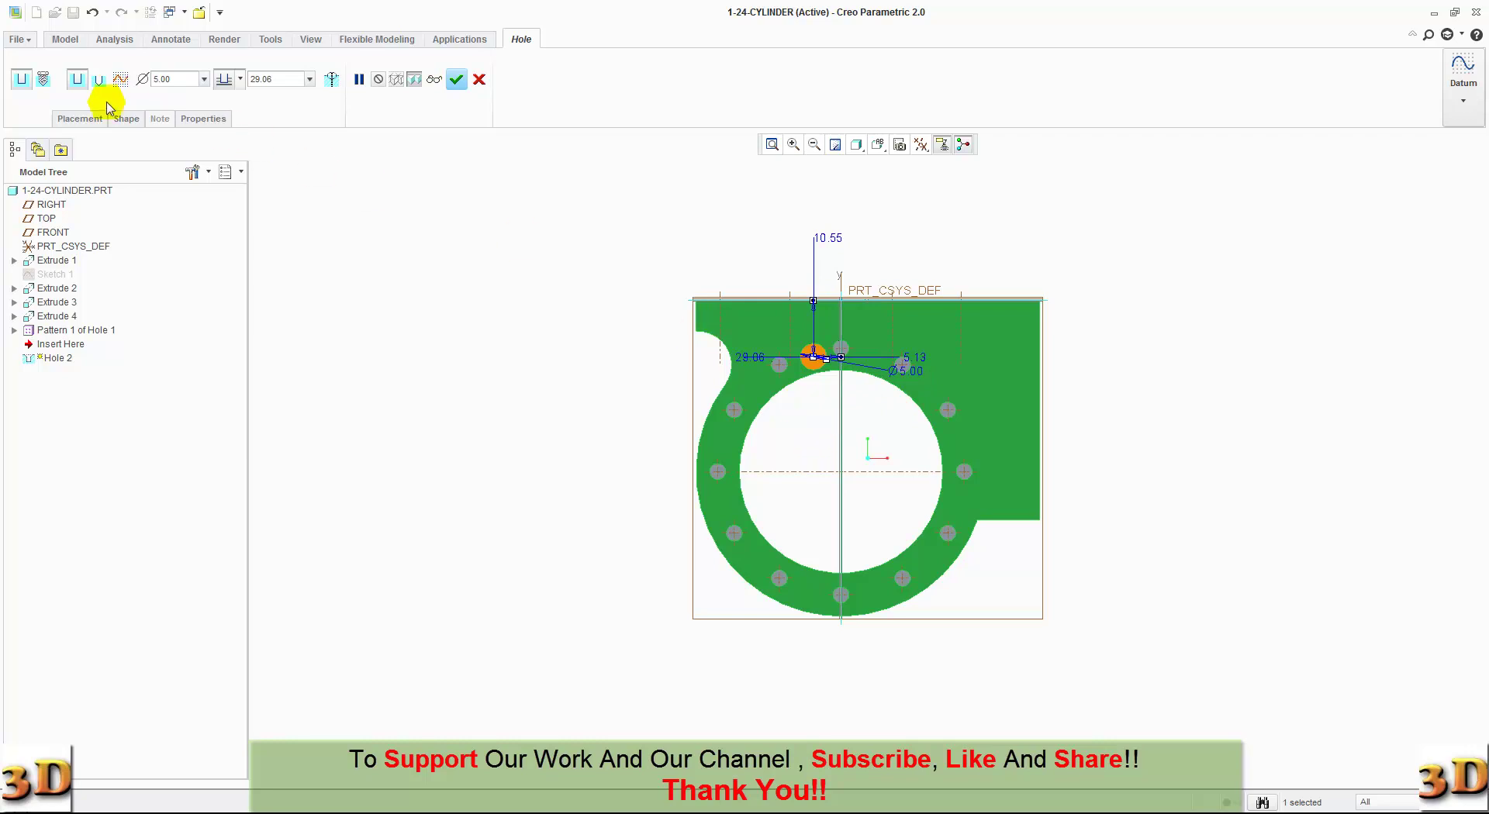
# Set the hole's placement offsets to 10.50 from TOP and 5.50 from RIGHT.
pyautogui.click(79, 119)
pyautogui.click(185, 258)
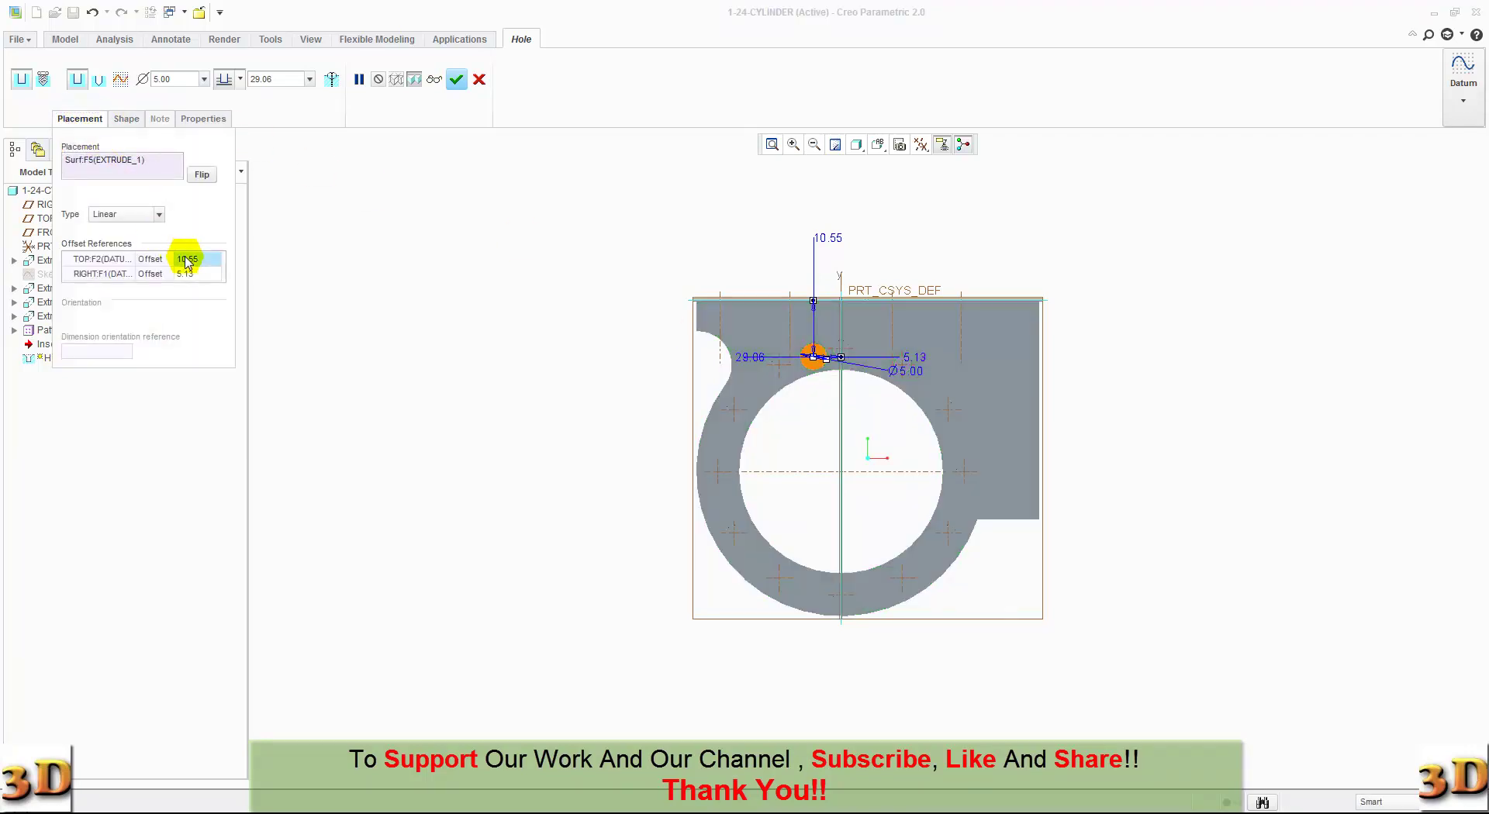
pyautogui.click(186, 256)
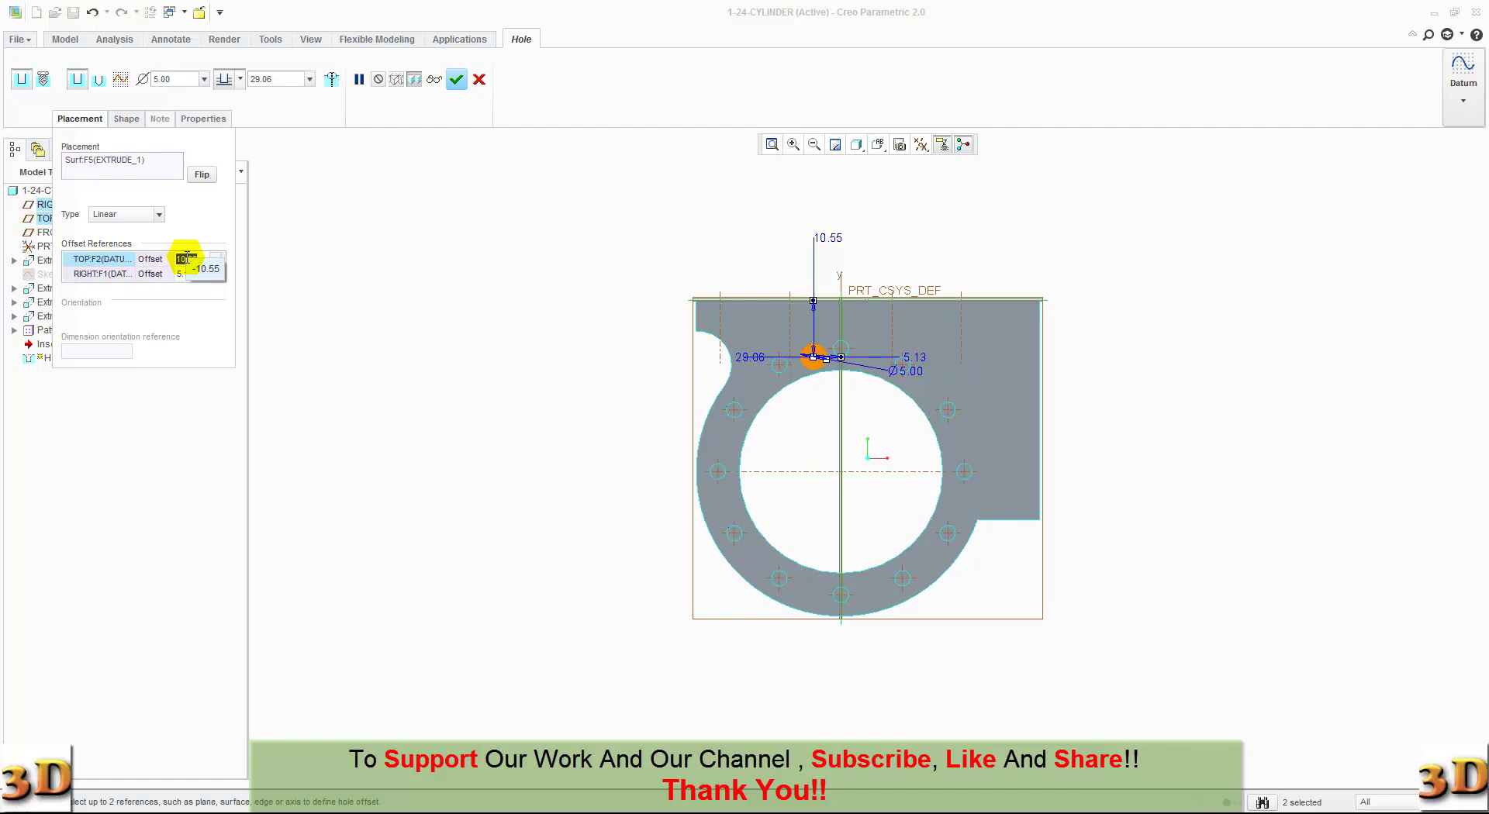
pyautogui.write('10')
pyautogui.press('Return')
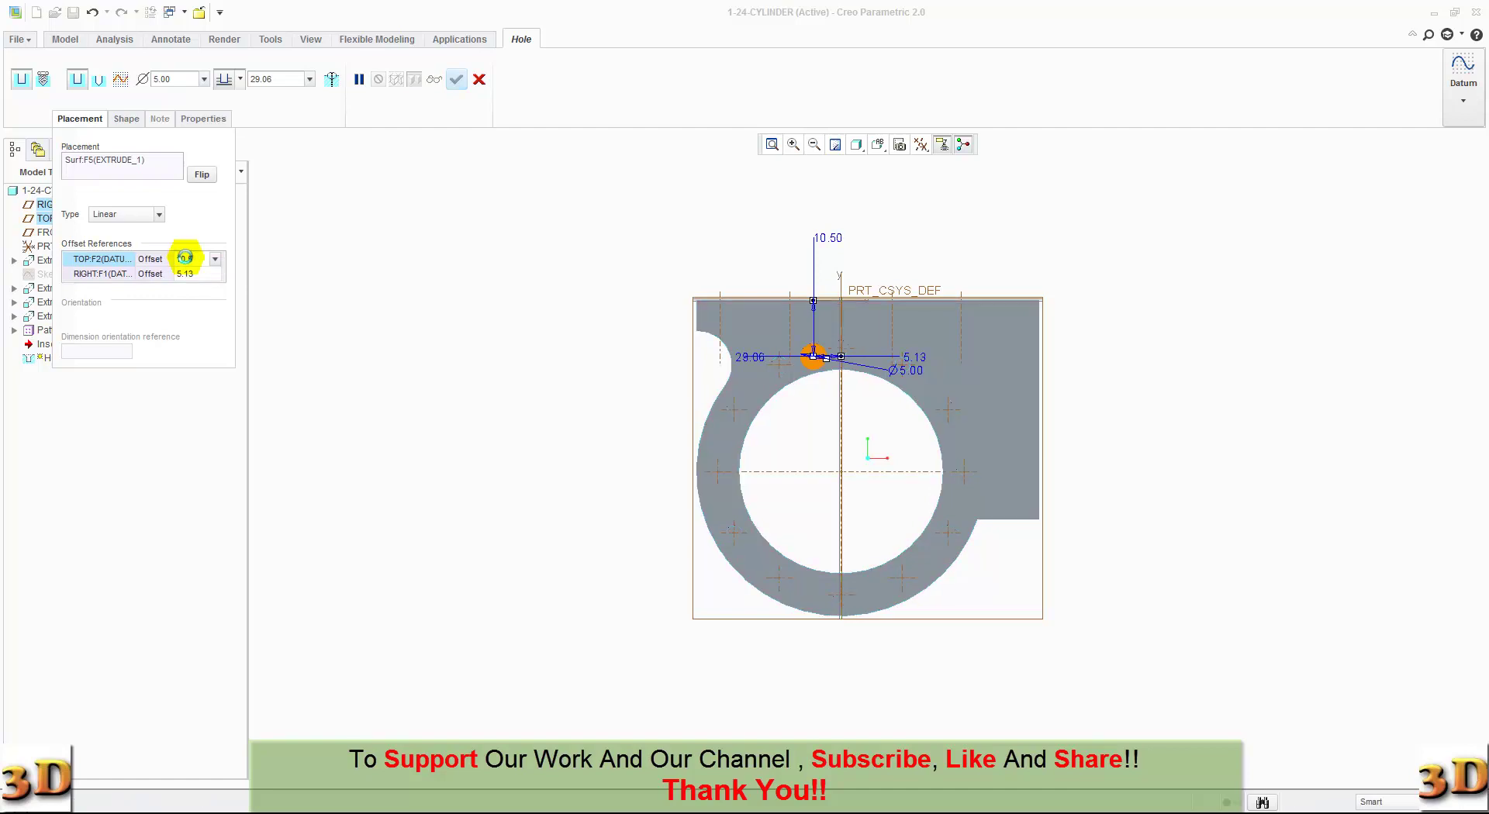
pyautogui.click(186, 273)
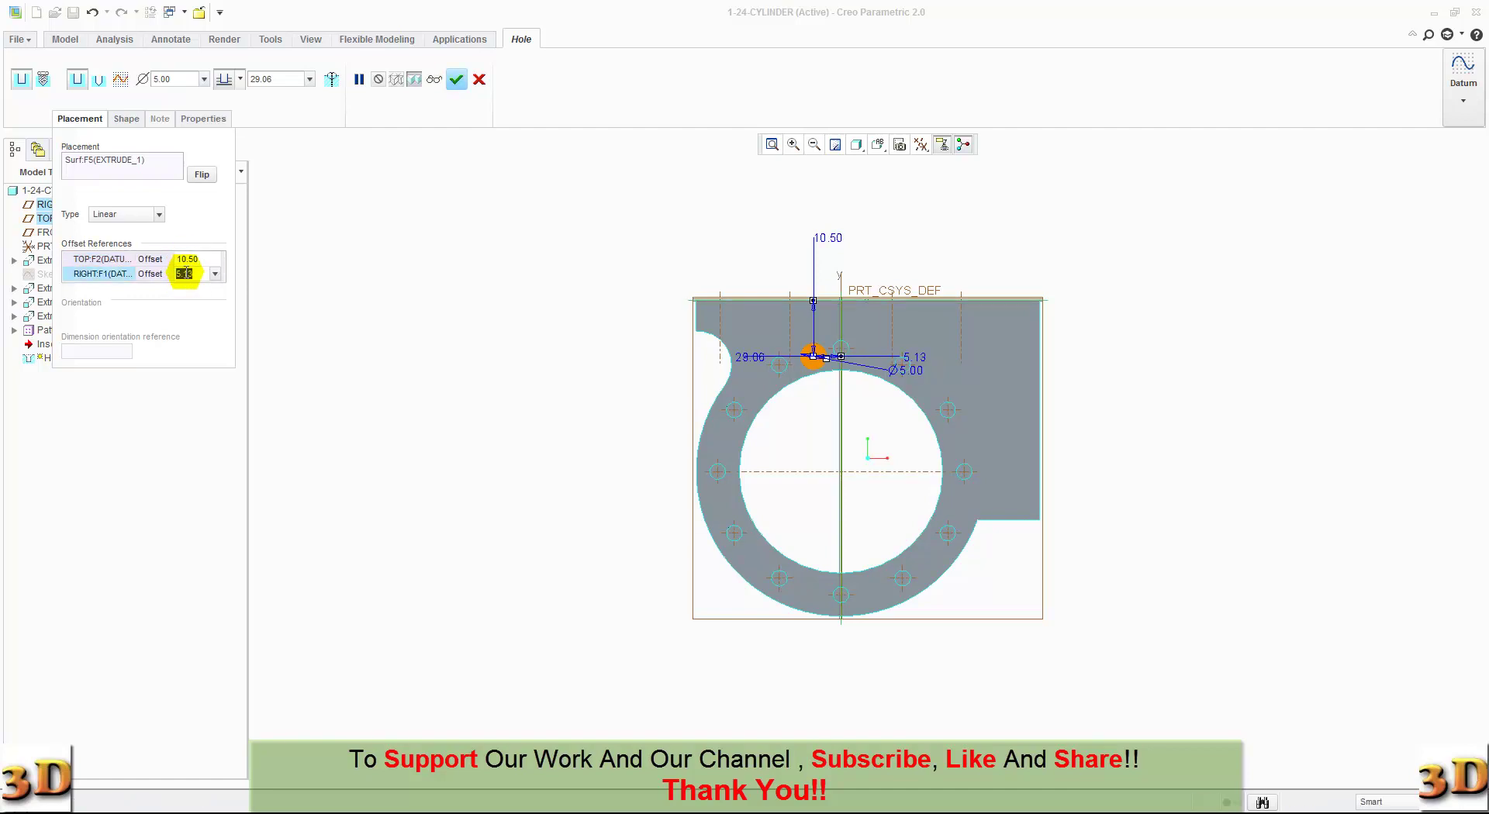
pyautogui.write('5.')
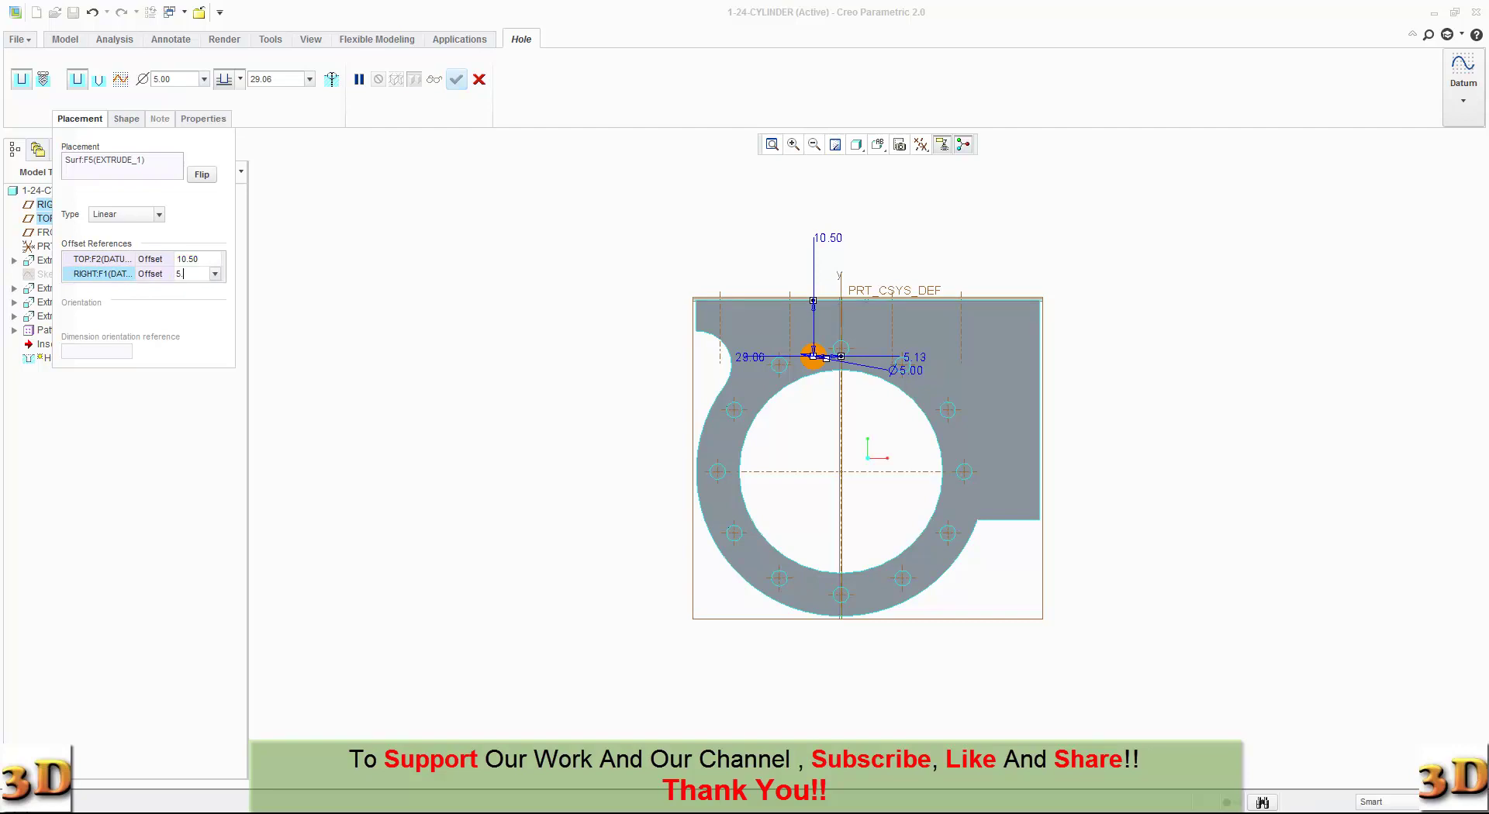
pyautogui.press('Return')
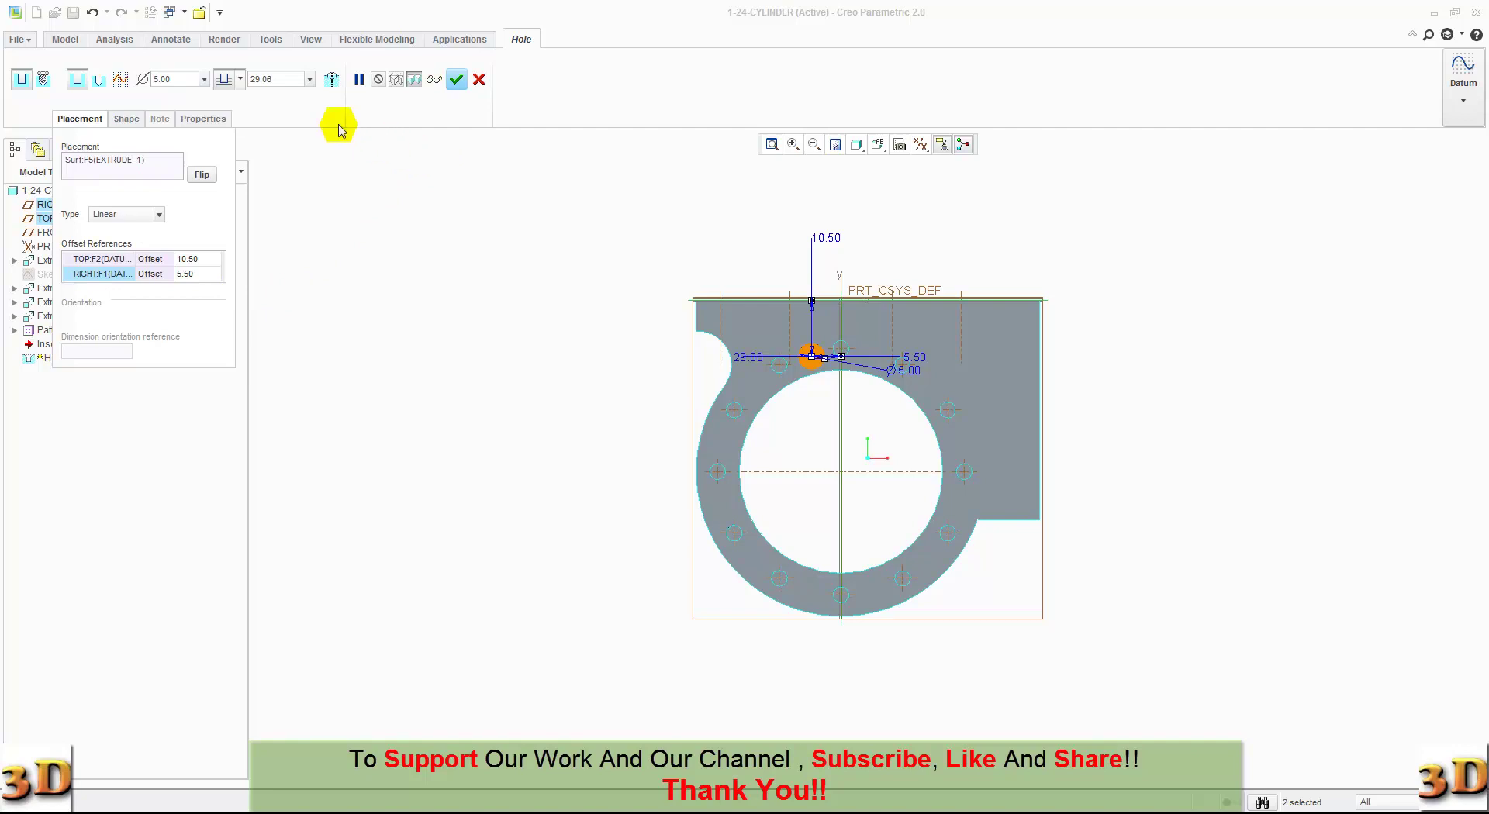
# Set the hole depth to 29.50 and finish the hole in the standard 3D view.
pyautogui.doubleClick(282, 80)
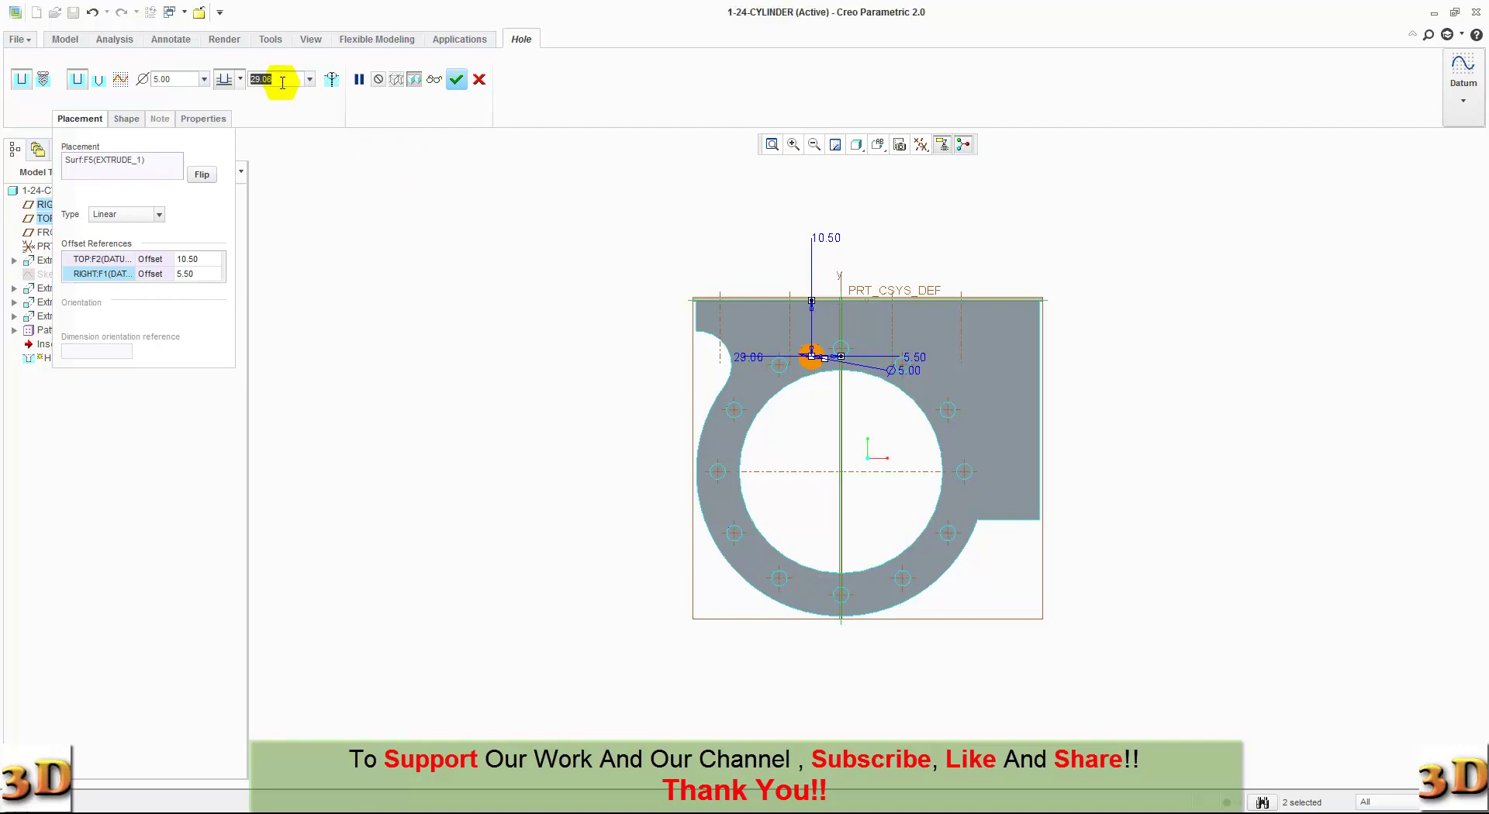
pyautogui.write('29')
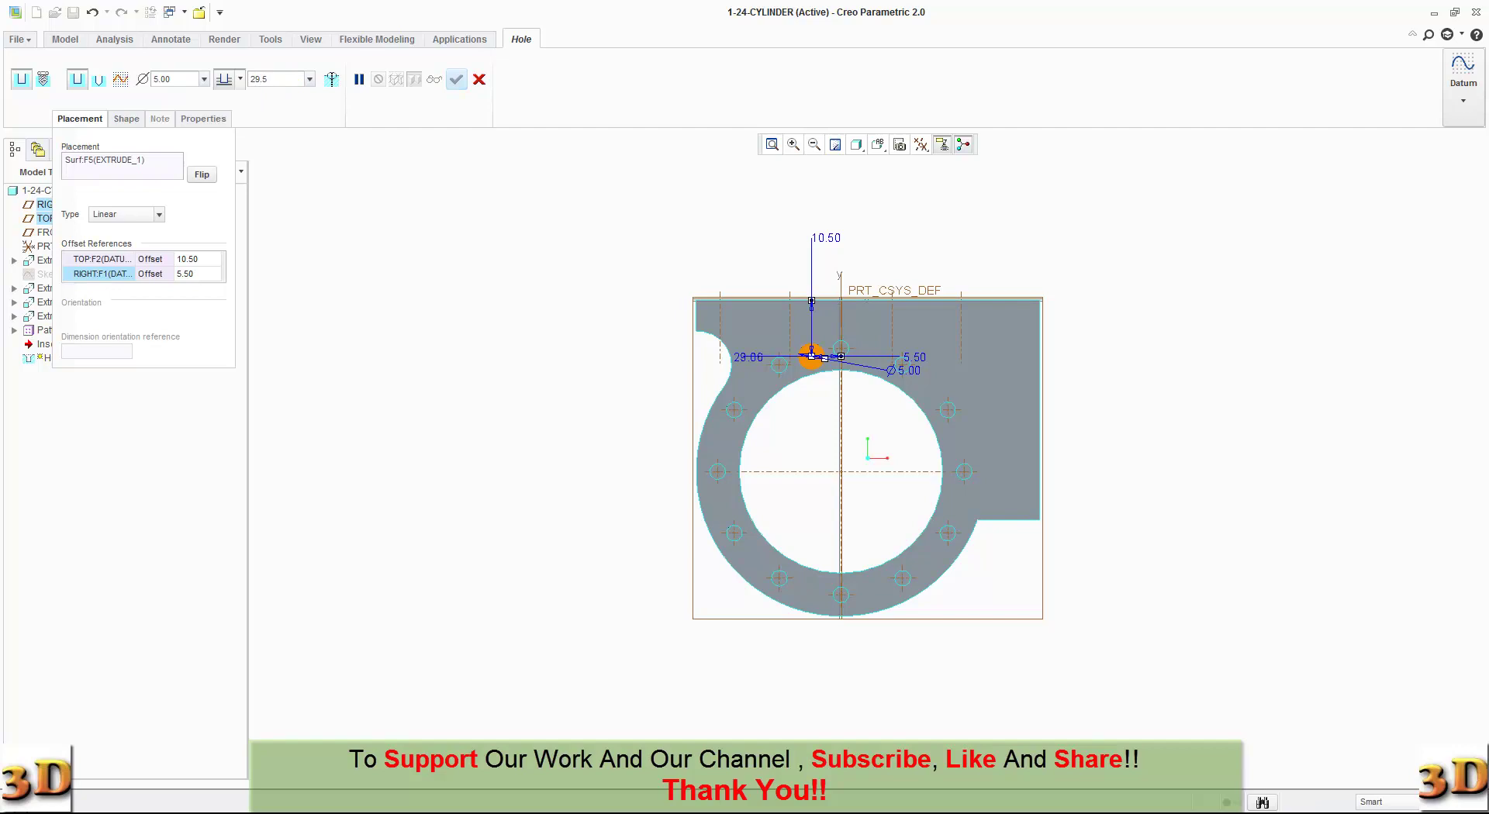
pyautogui.press('Return')
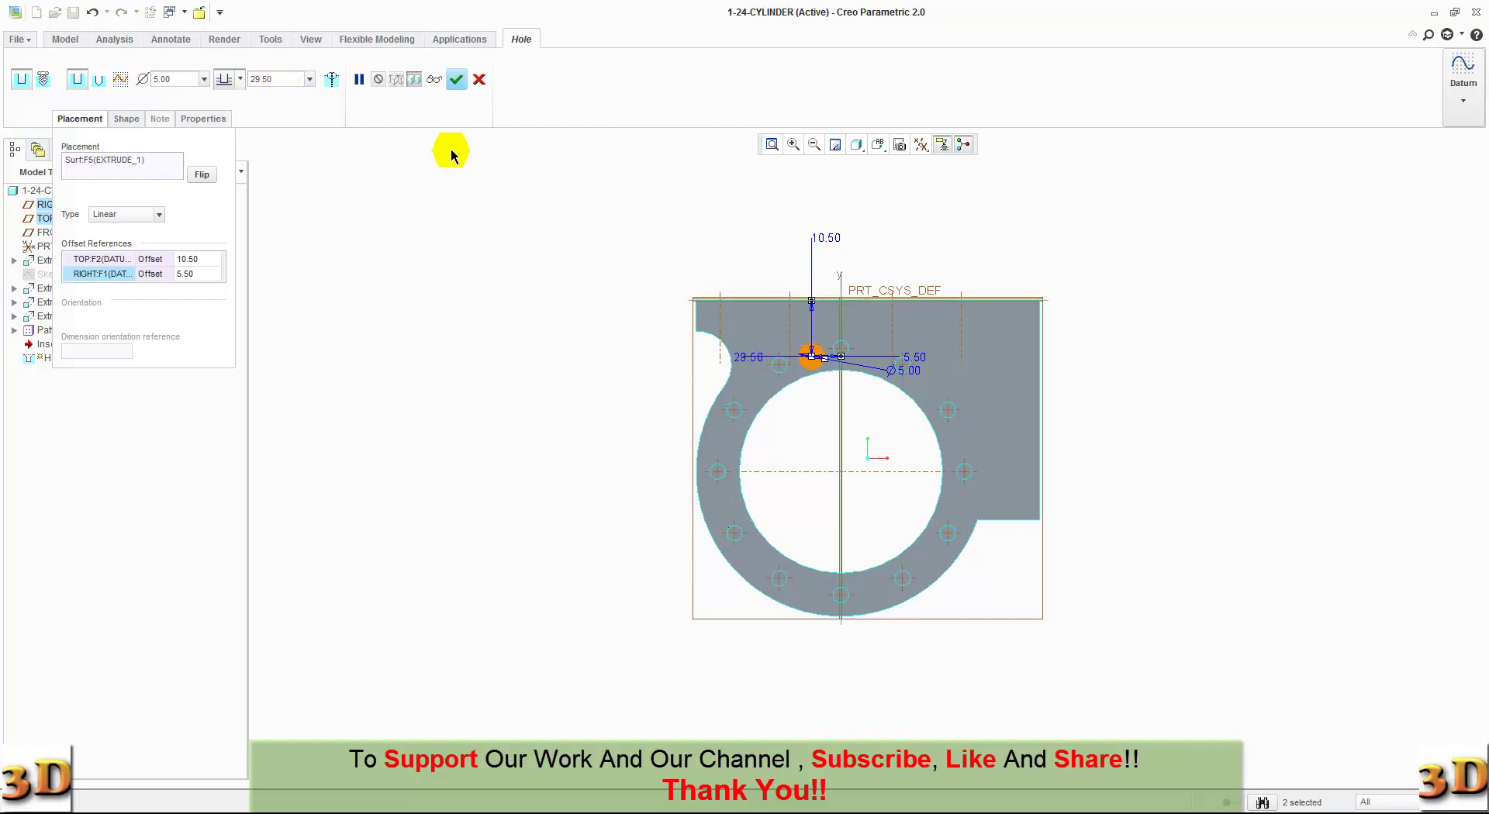
pyautogui.click(877, 144)
pyautogui.click(887, 168)
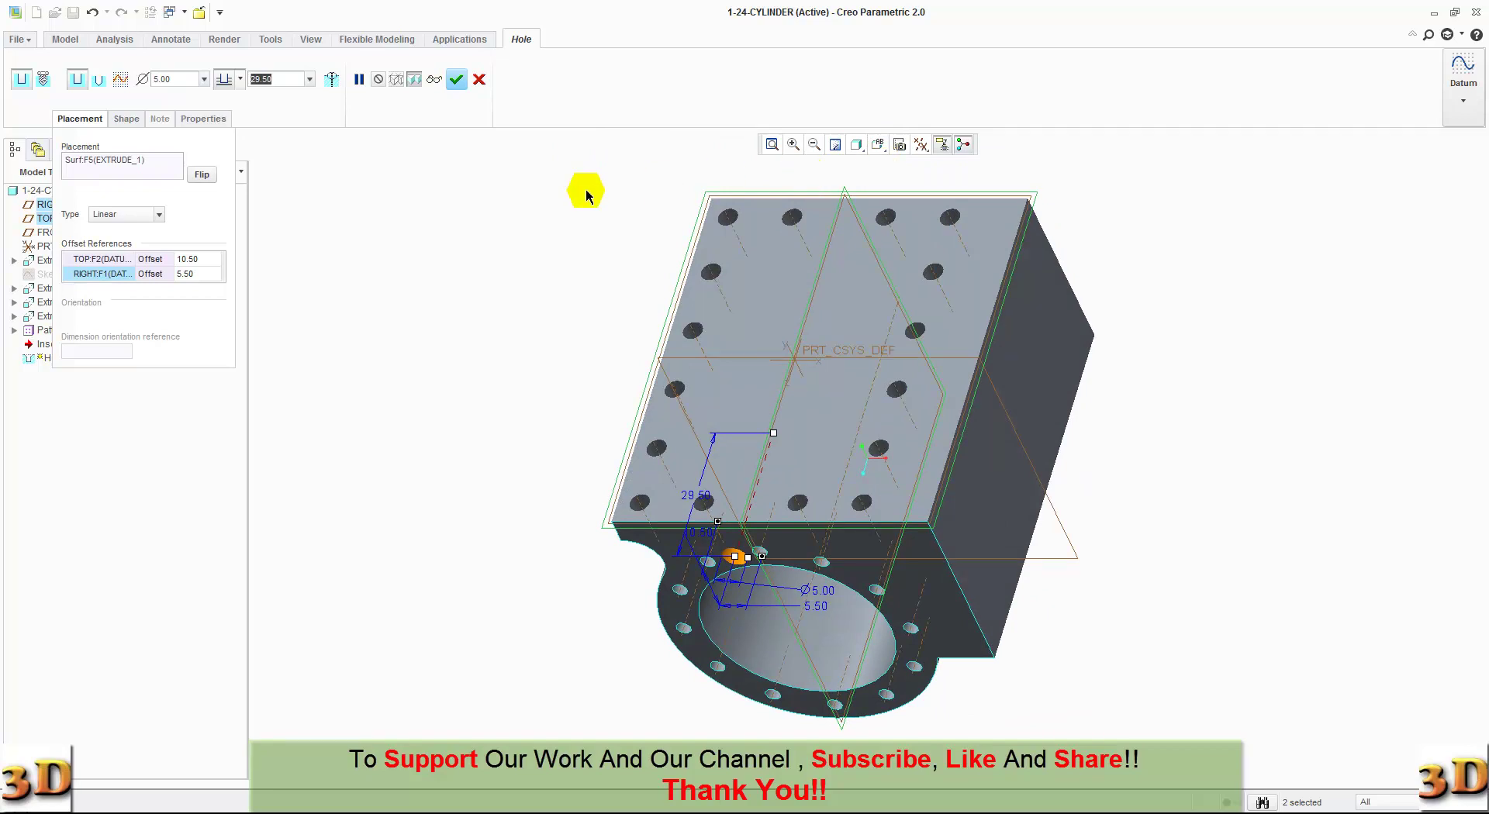
pyautogui.click(456, 80)
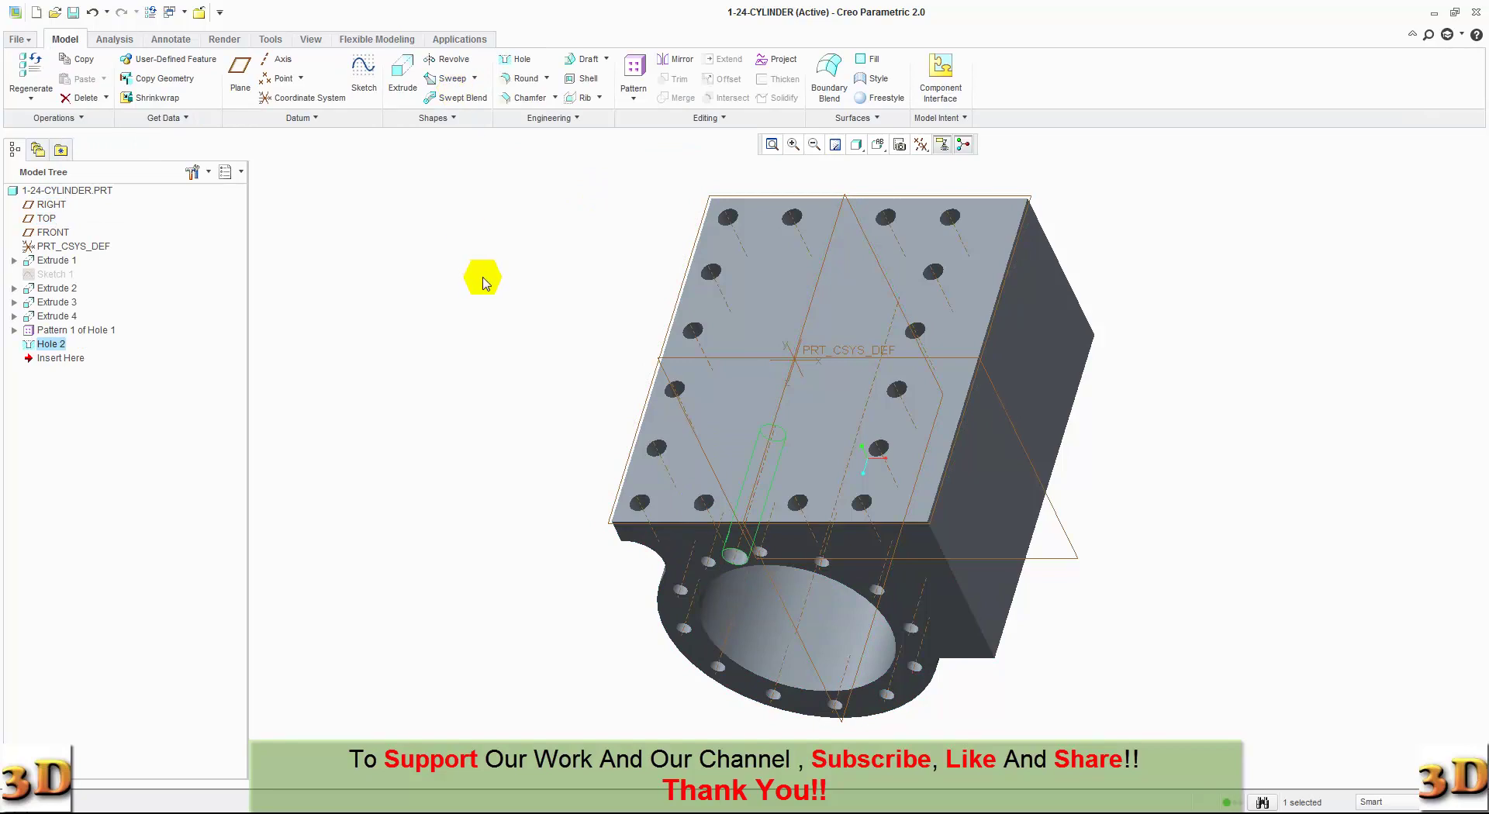
# Mirror Hole 2 about the RIGHT datum plane to create Hole 2 (2).
pyautogui.click(676, 60)
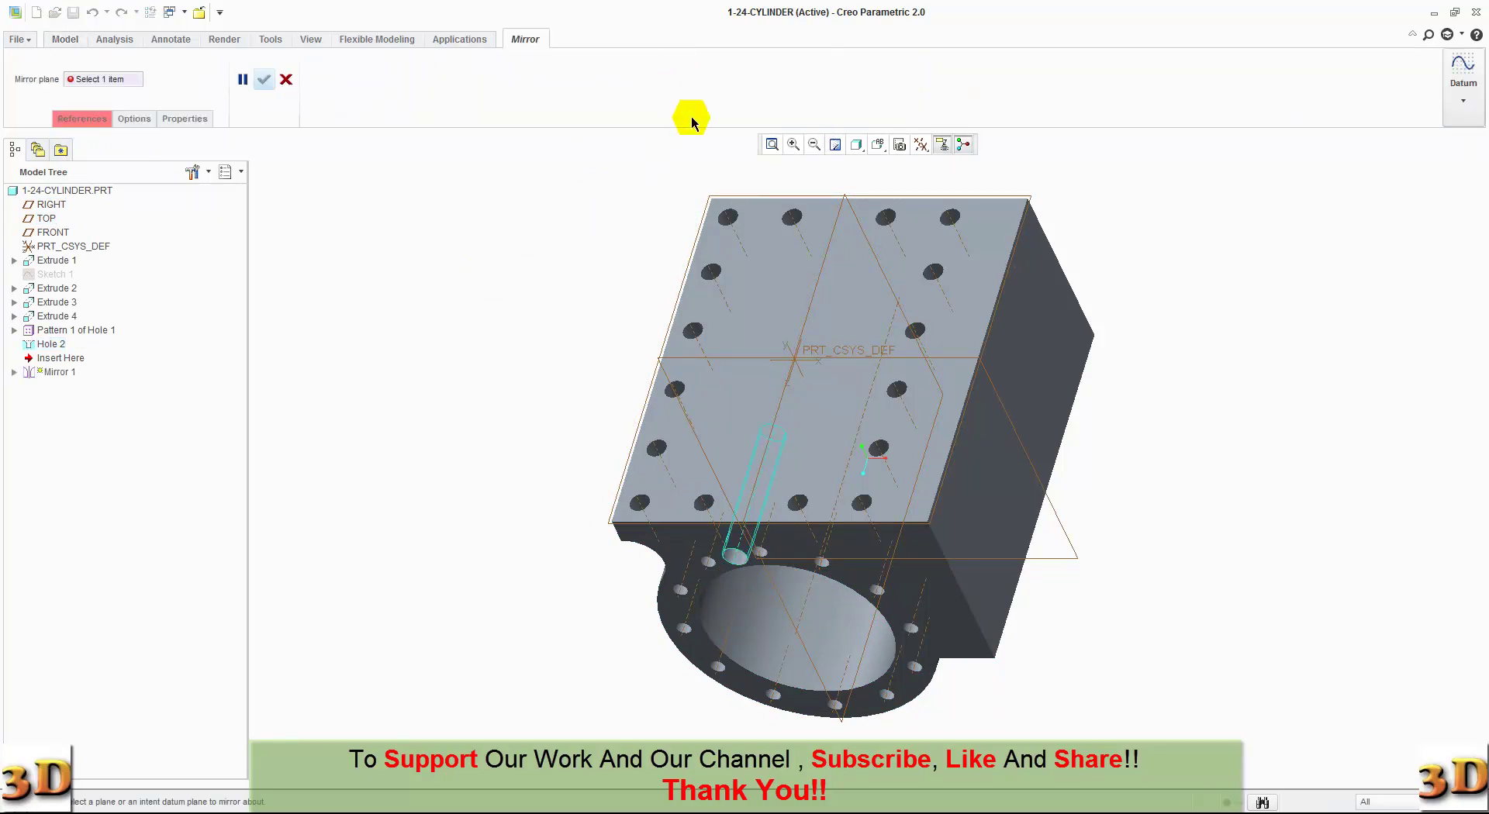
pyautogui.click(791, 626)
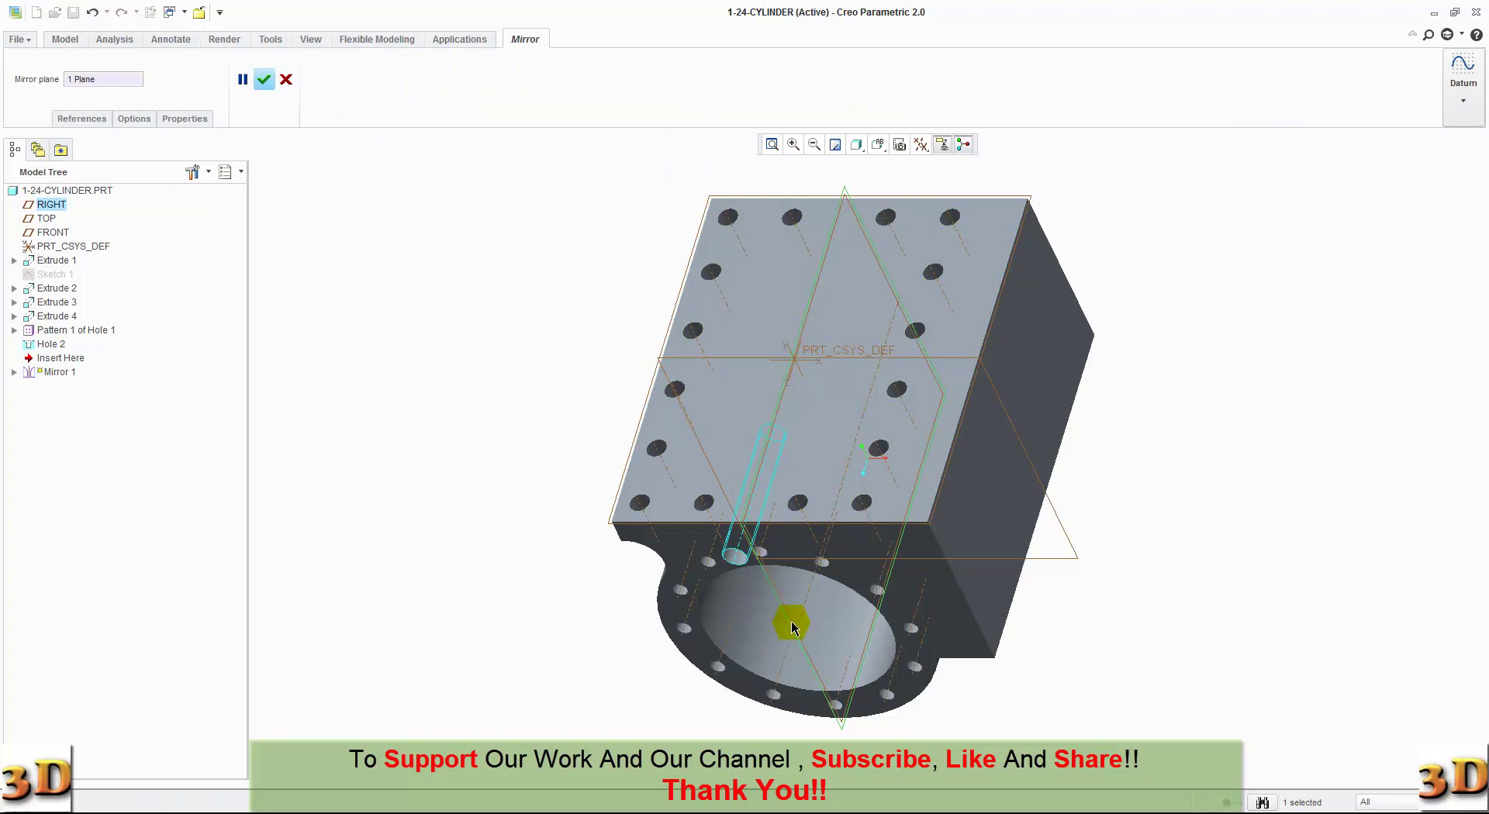
pyautogui.click(266, 80)
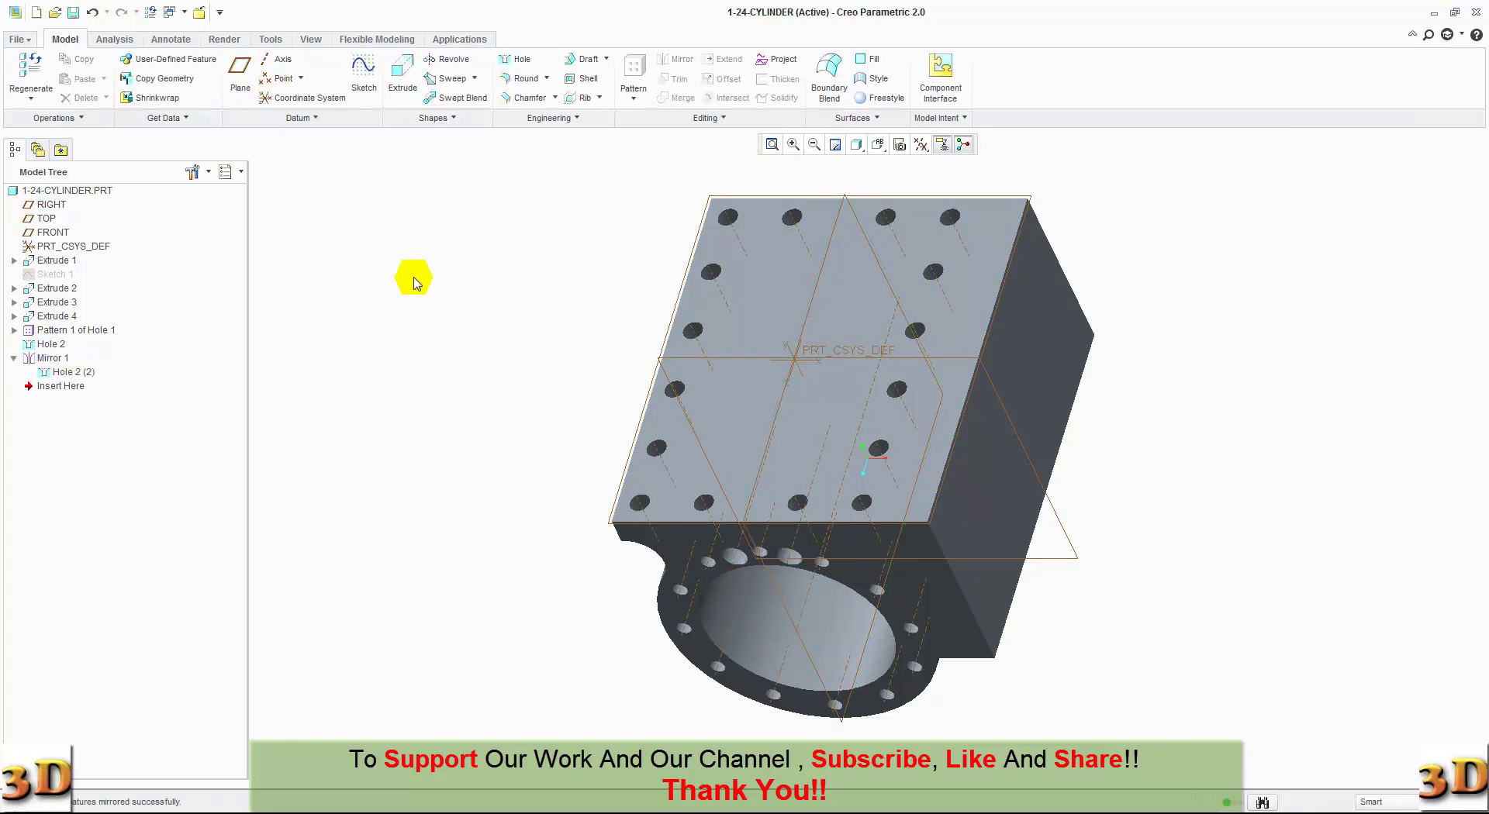
pyautogui.moveTo(452, 345)
pyautogui.mouseDown(button='middle')
pyautogui.moveTo(475, 252)
pyautogui.moveTo(677, 230)
pyautogui.mouseUp(button='middle')
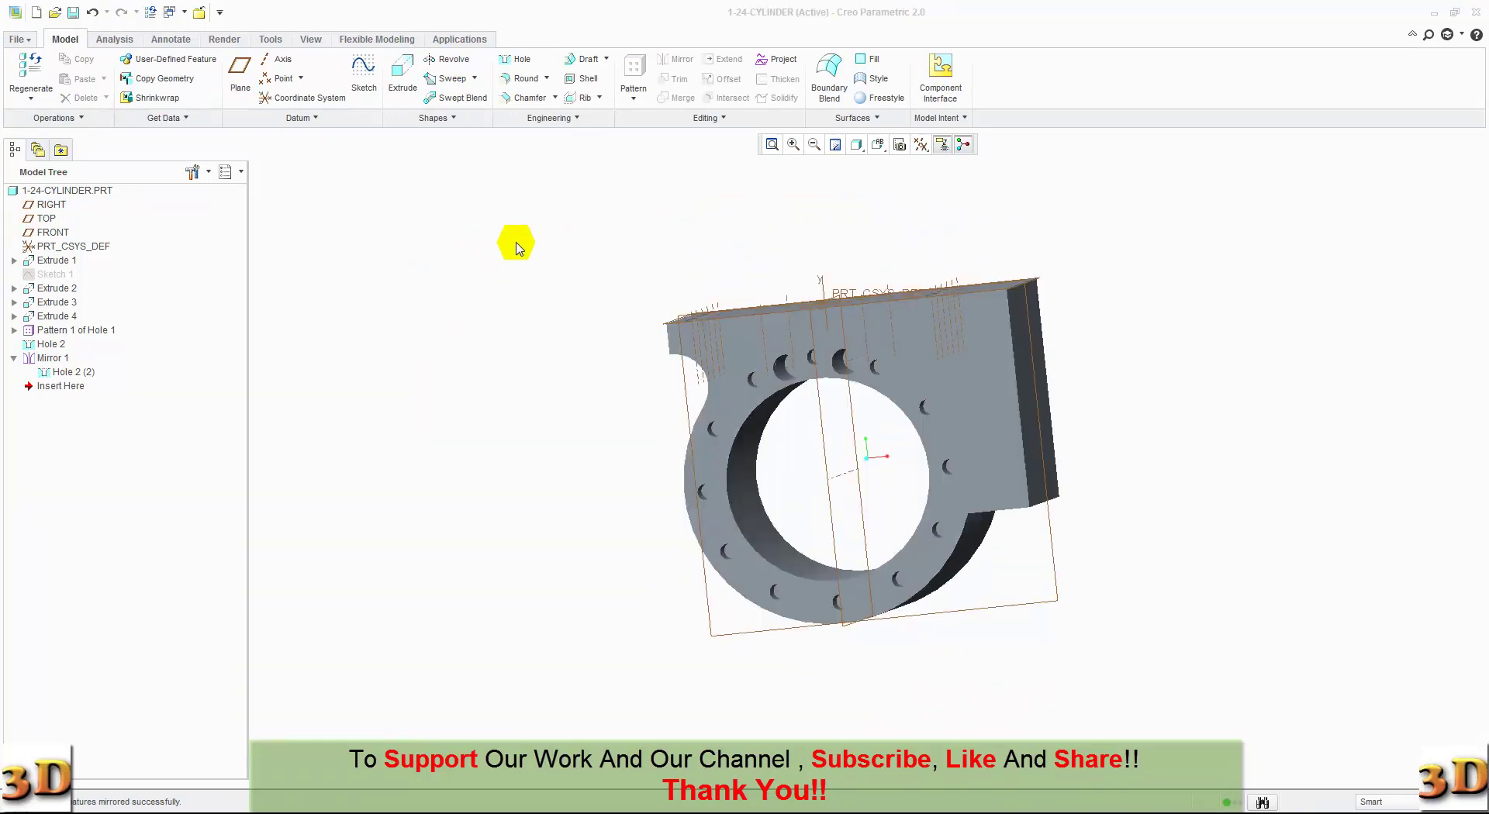
# Start an extrusion sketched on the front face, viewed straight on, referencing the top hole edges.
pyautogui.click(401, 71)
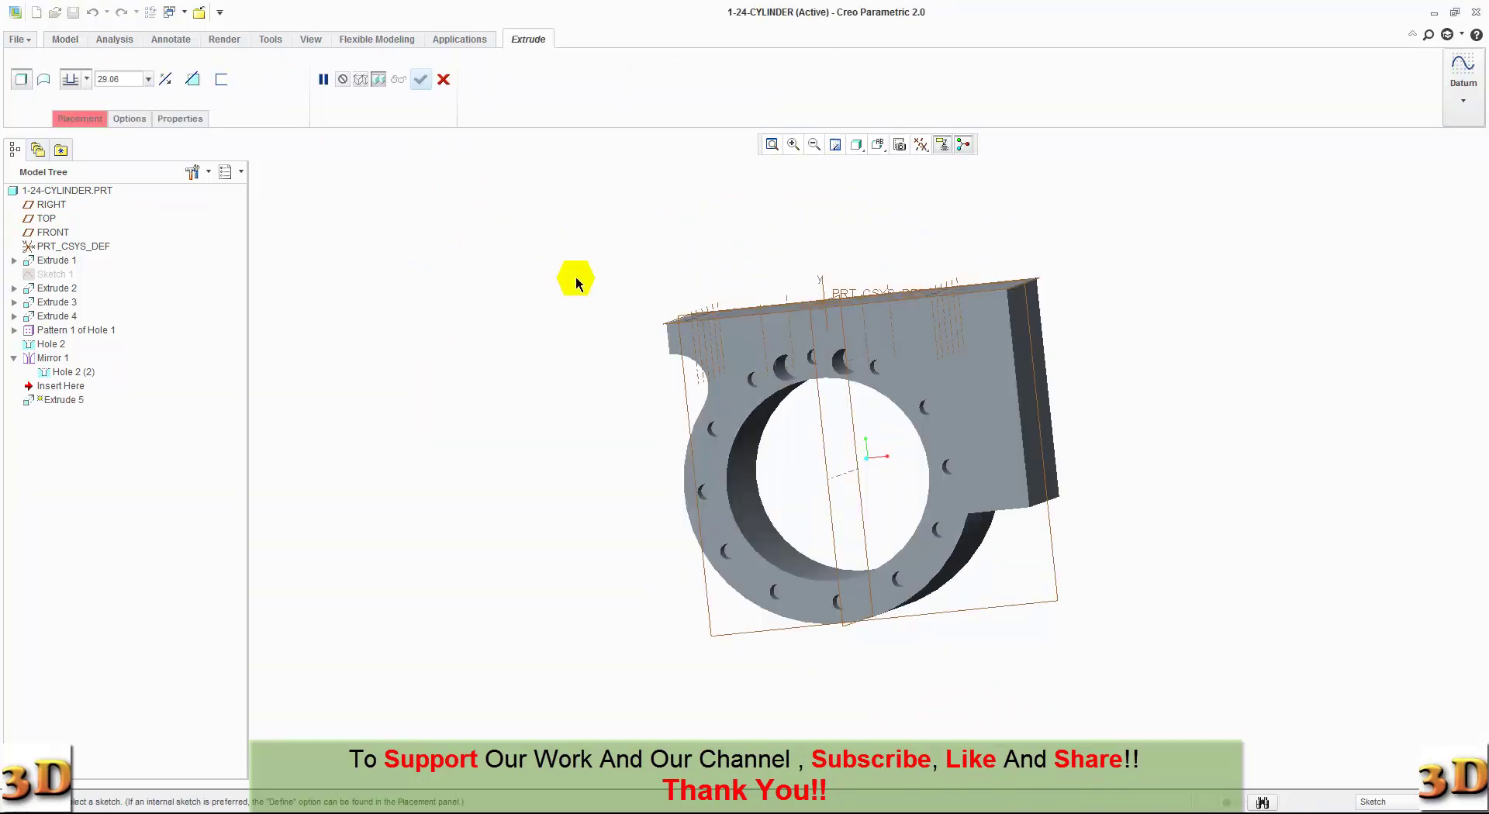
pyautogui.click(958, 387)
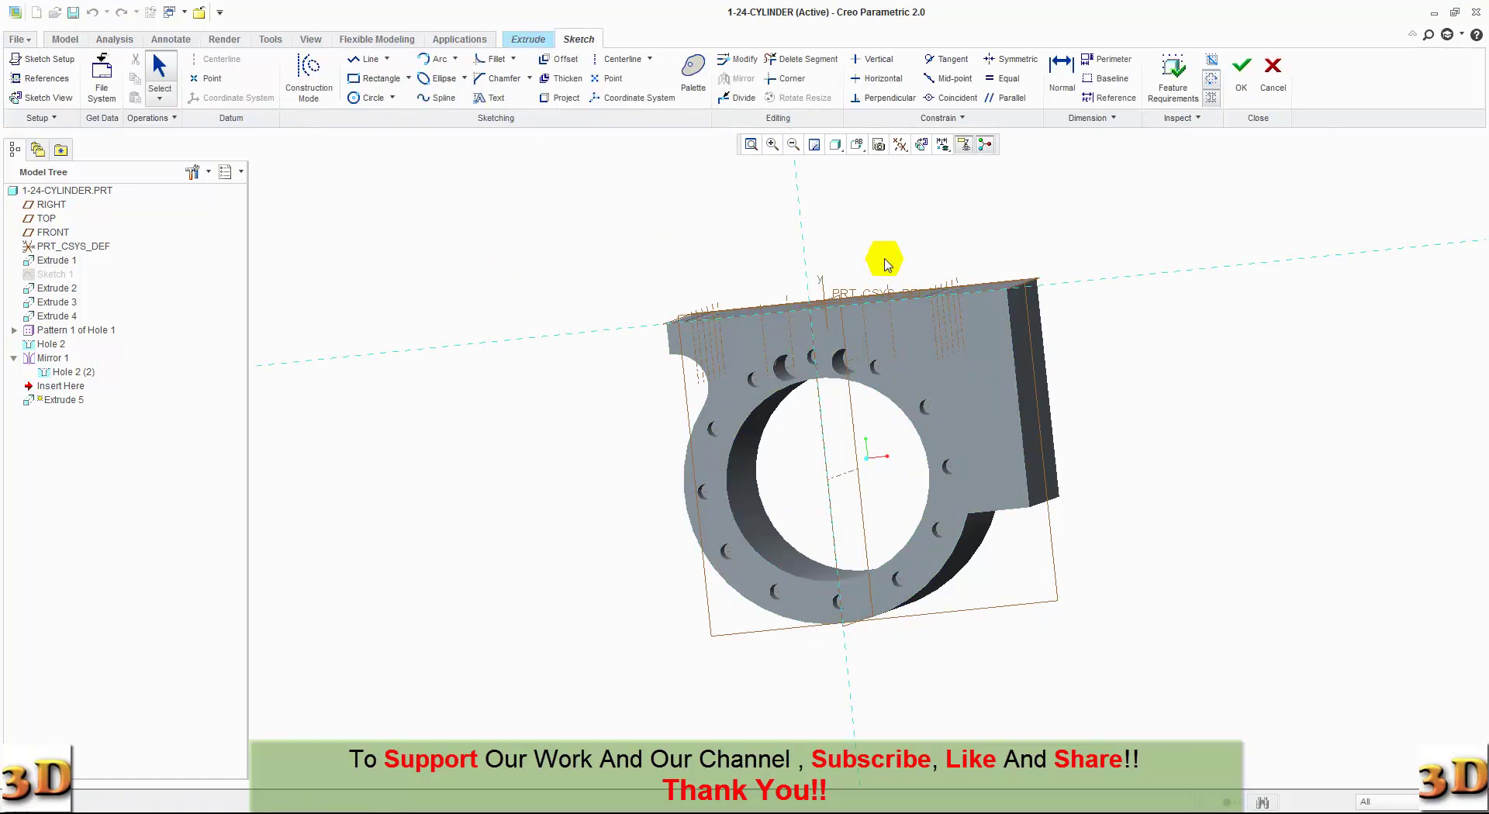
pyautogui.click(921, 145)
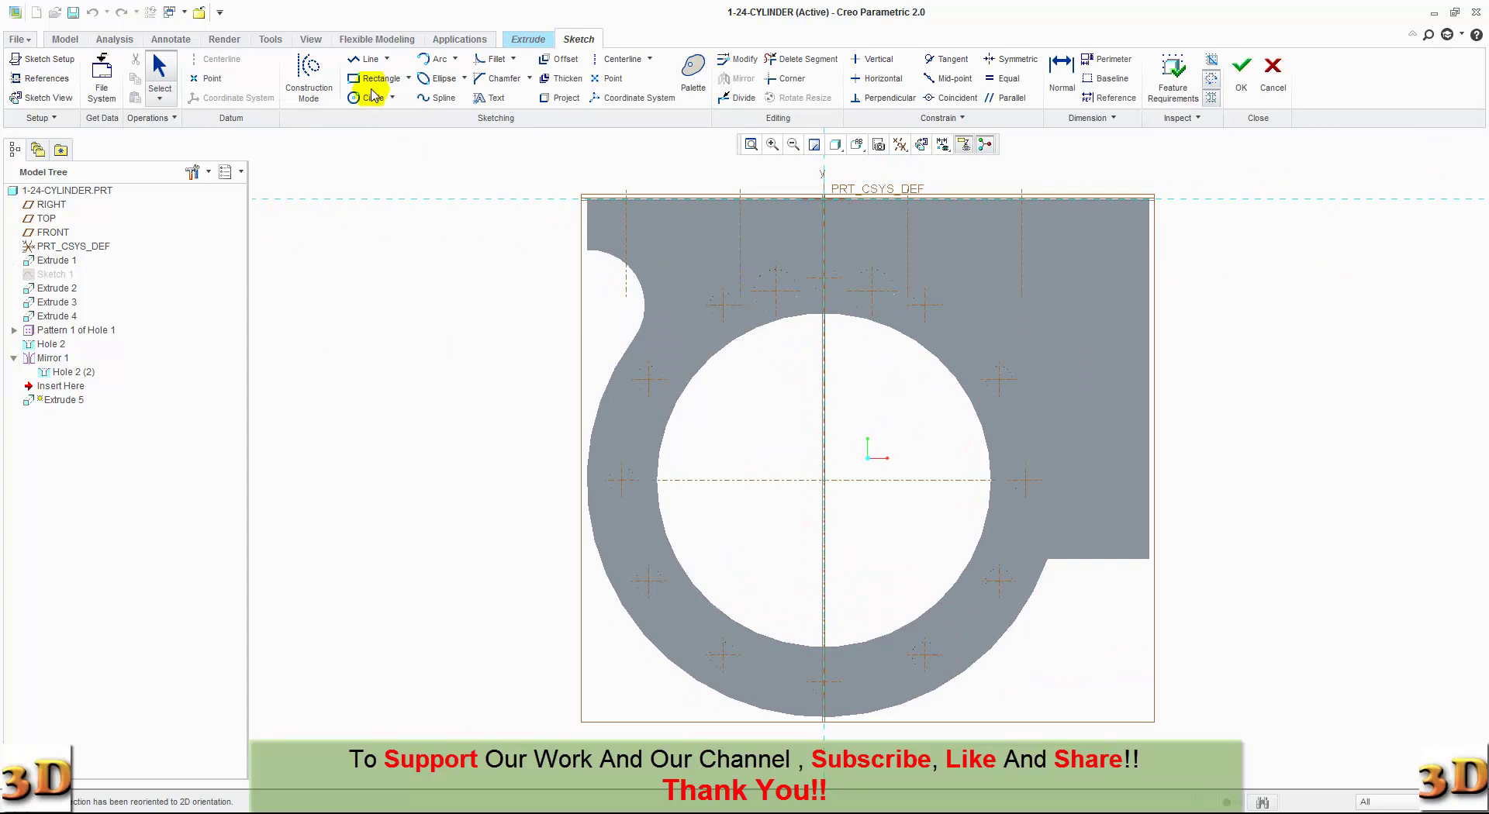
pyautogui.click(365, 59)
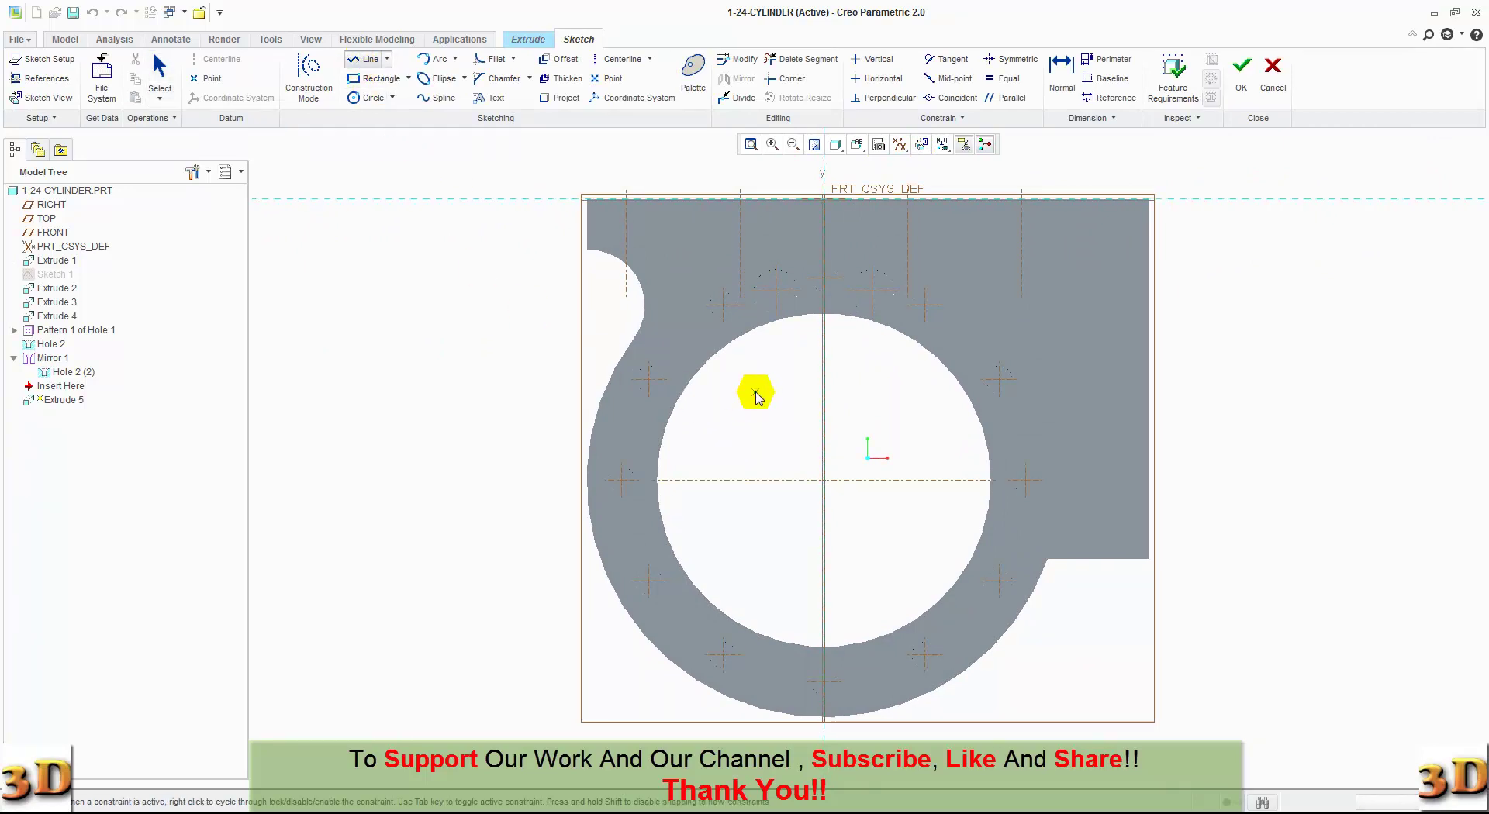
pyautogui.click(759, 396)
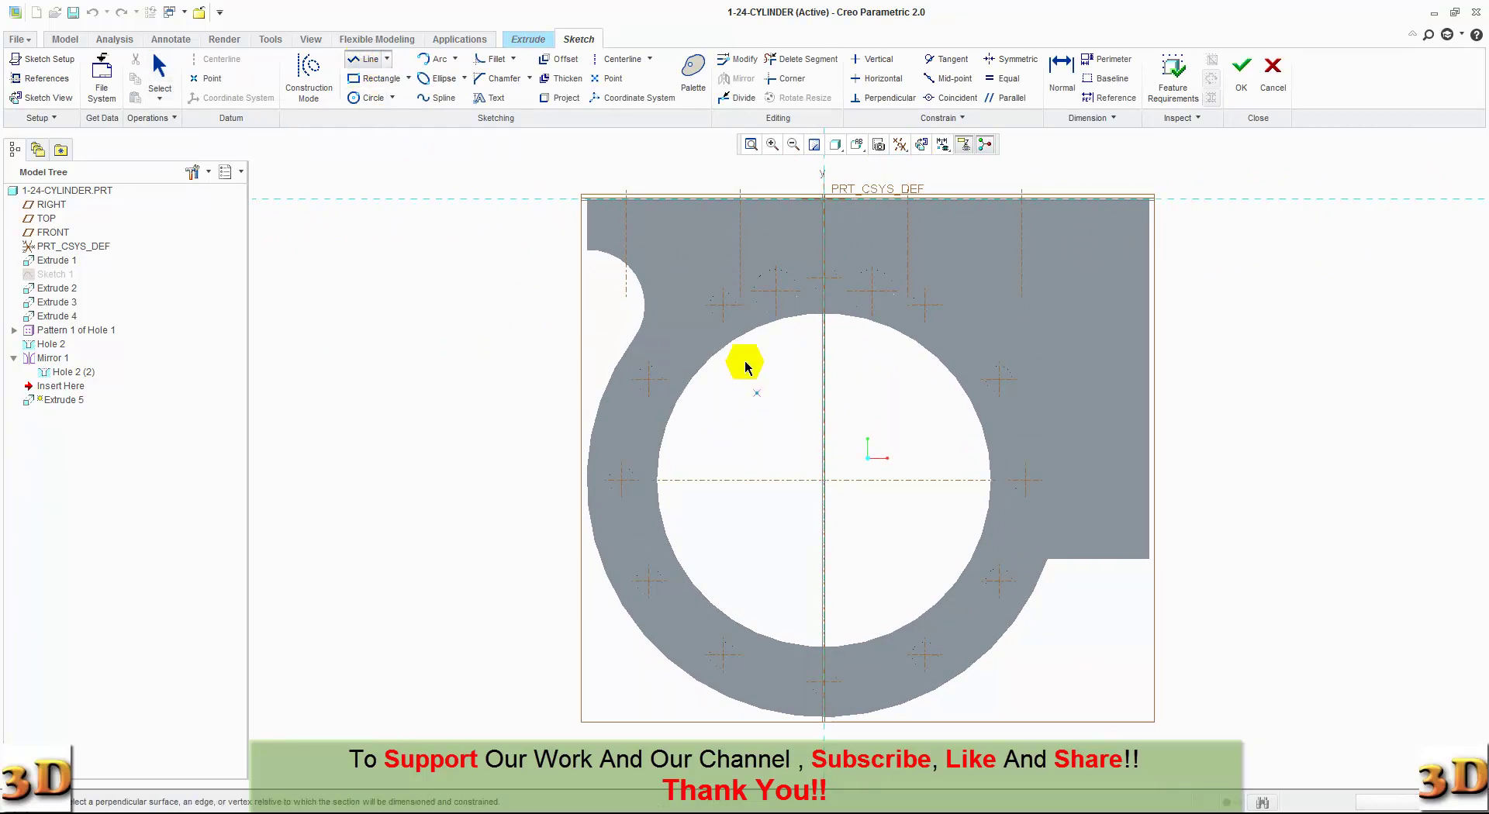
pyautogui.click(757, 307)
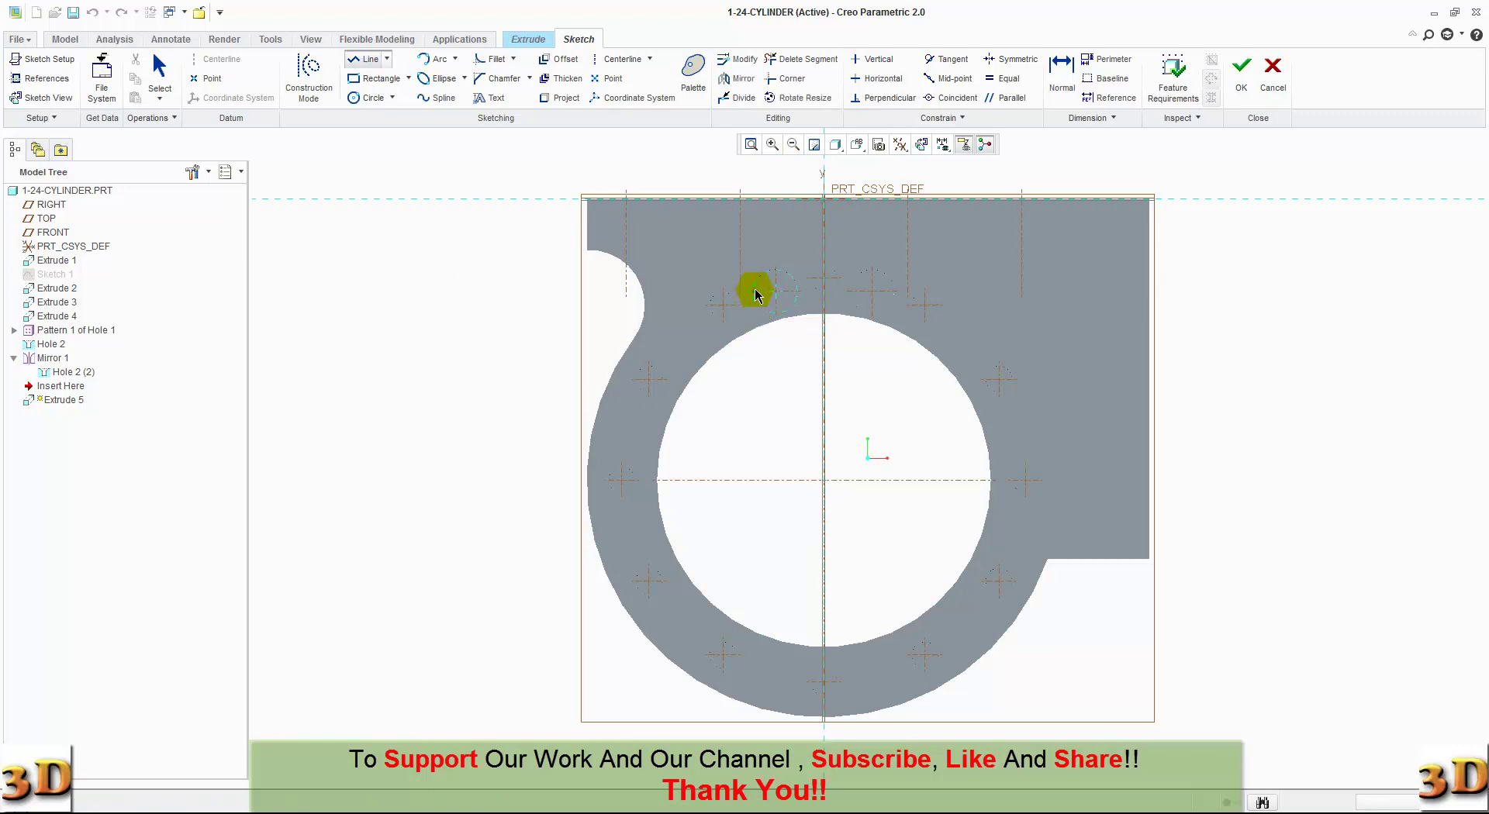
pyautogui.scroll(-3, 757, 294)
pyautogui.scroll(-2, 758, 296)
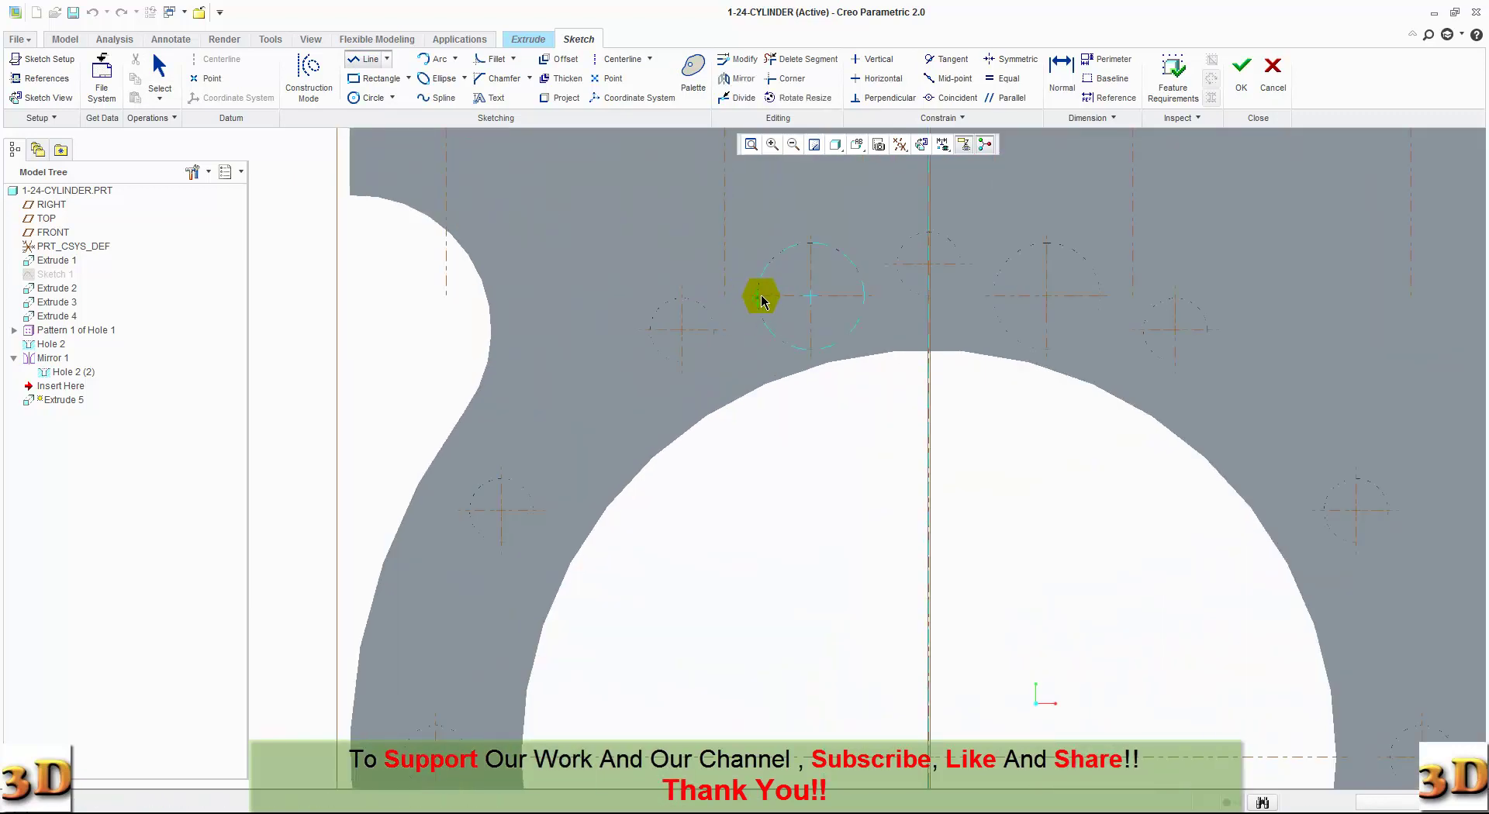
pyautogui.click(762, 301)
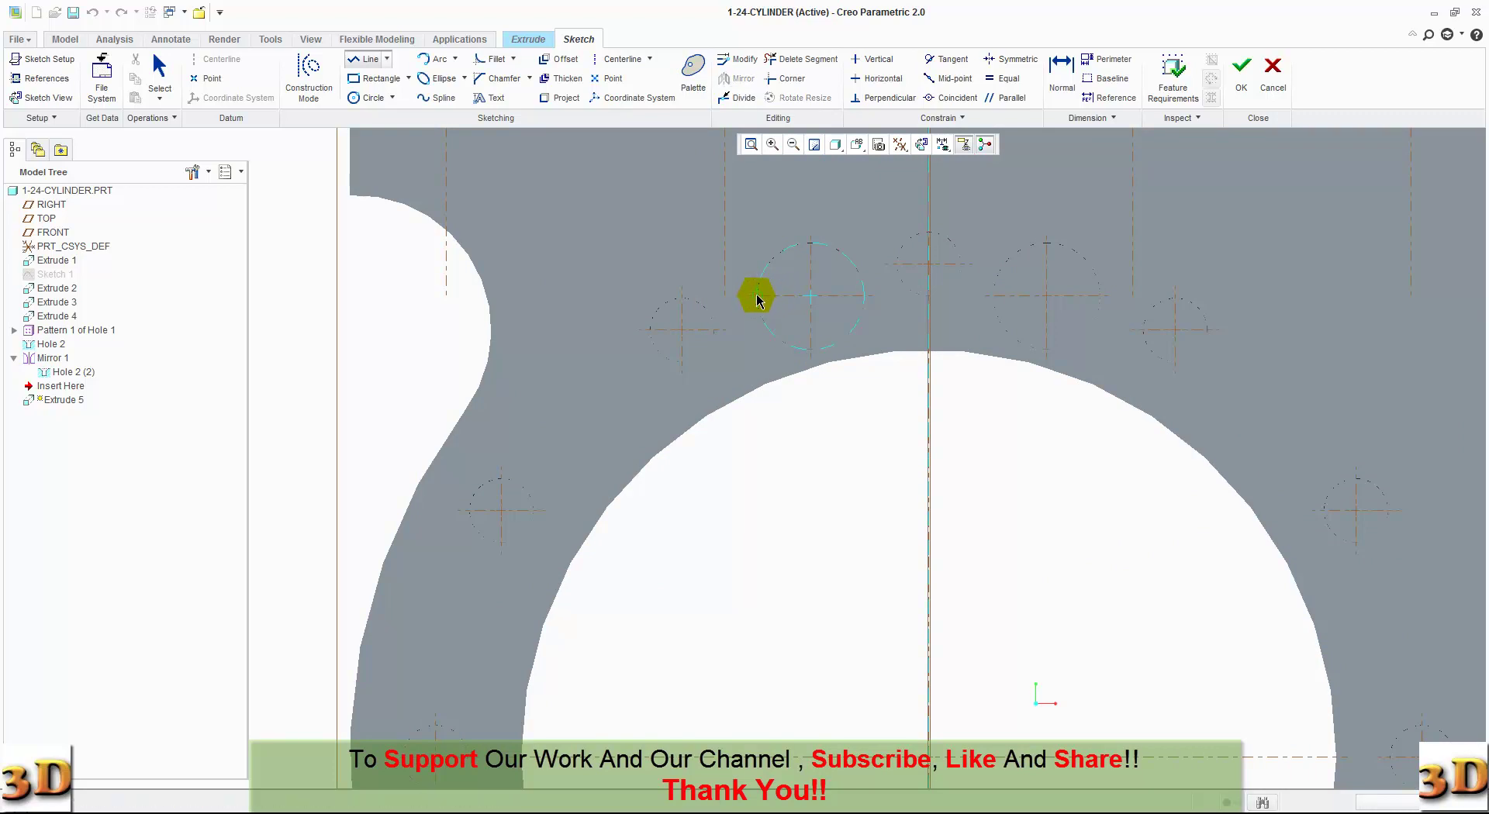
# Draw two lines from the outer sides of the top holes down to just inside the bore.
pyautogui.click(757, 296)
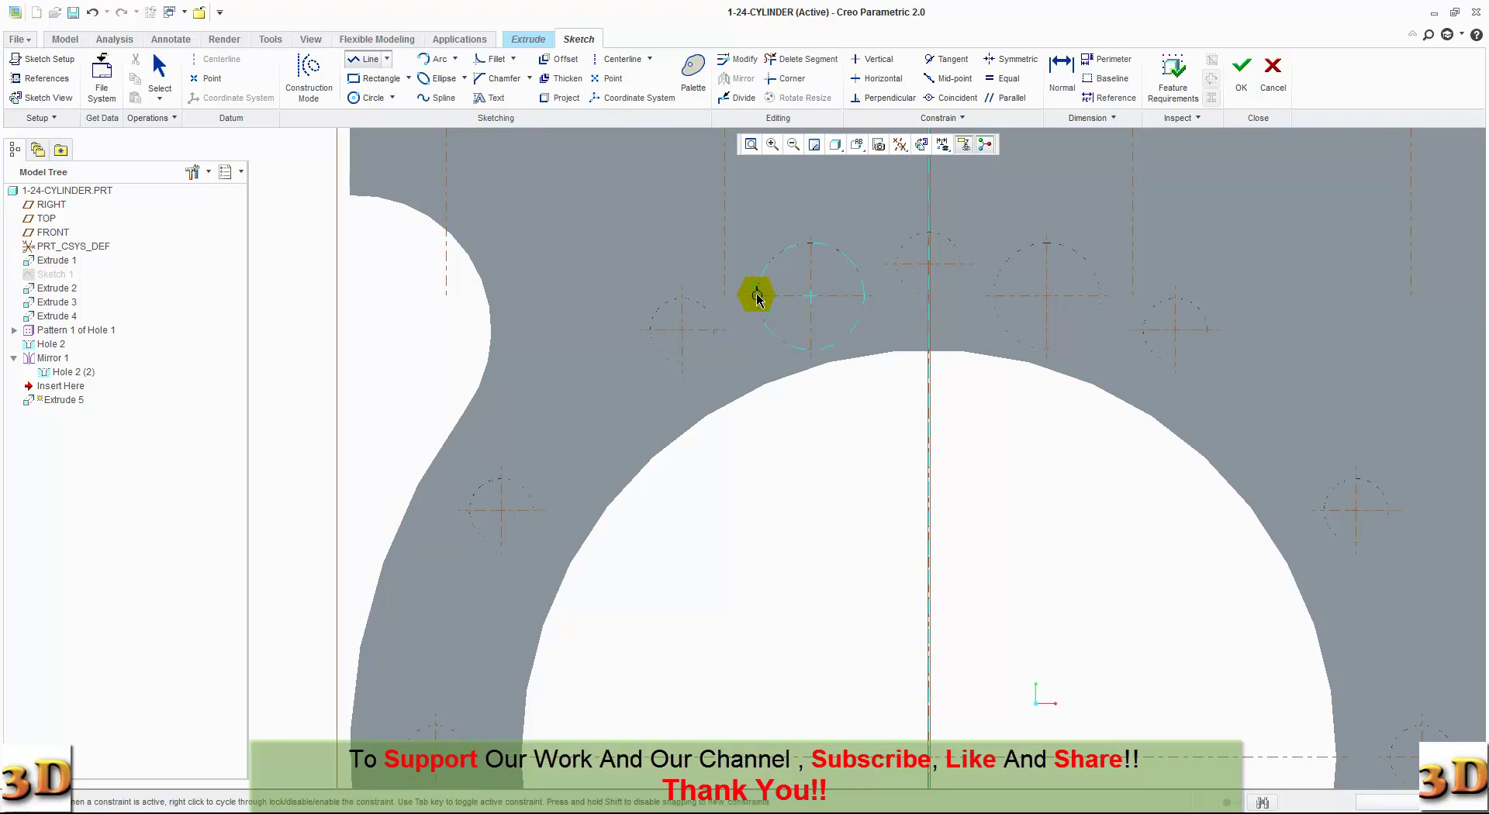
pyautogui.click(778, 431)
pyautogui.middleClick(817, 441)
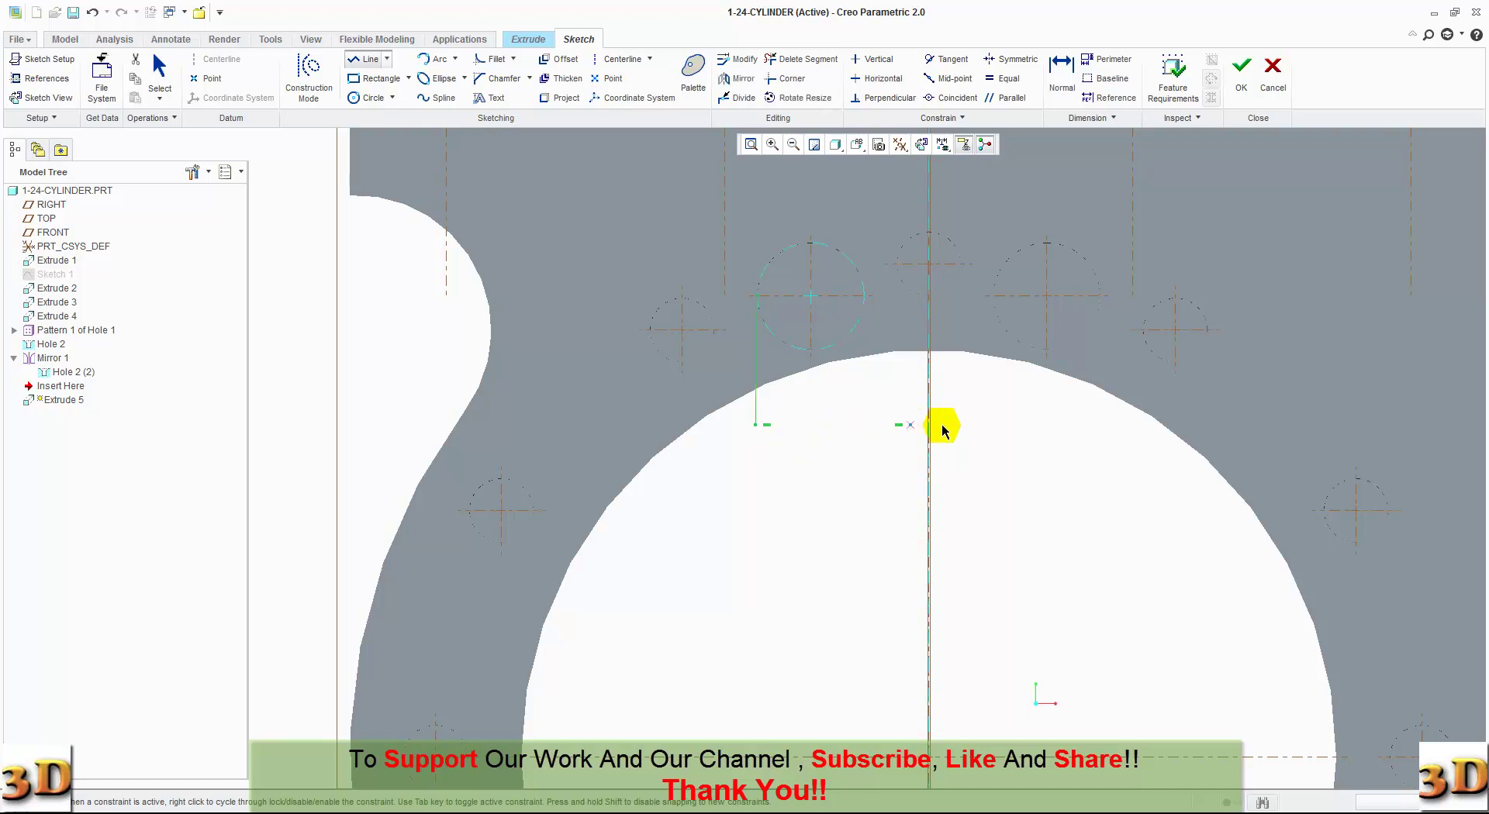
pyautogui.click(1085, 334)
pyautogui.click(1087, 332)
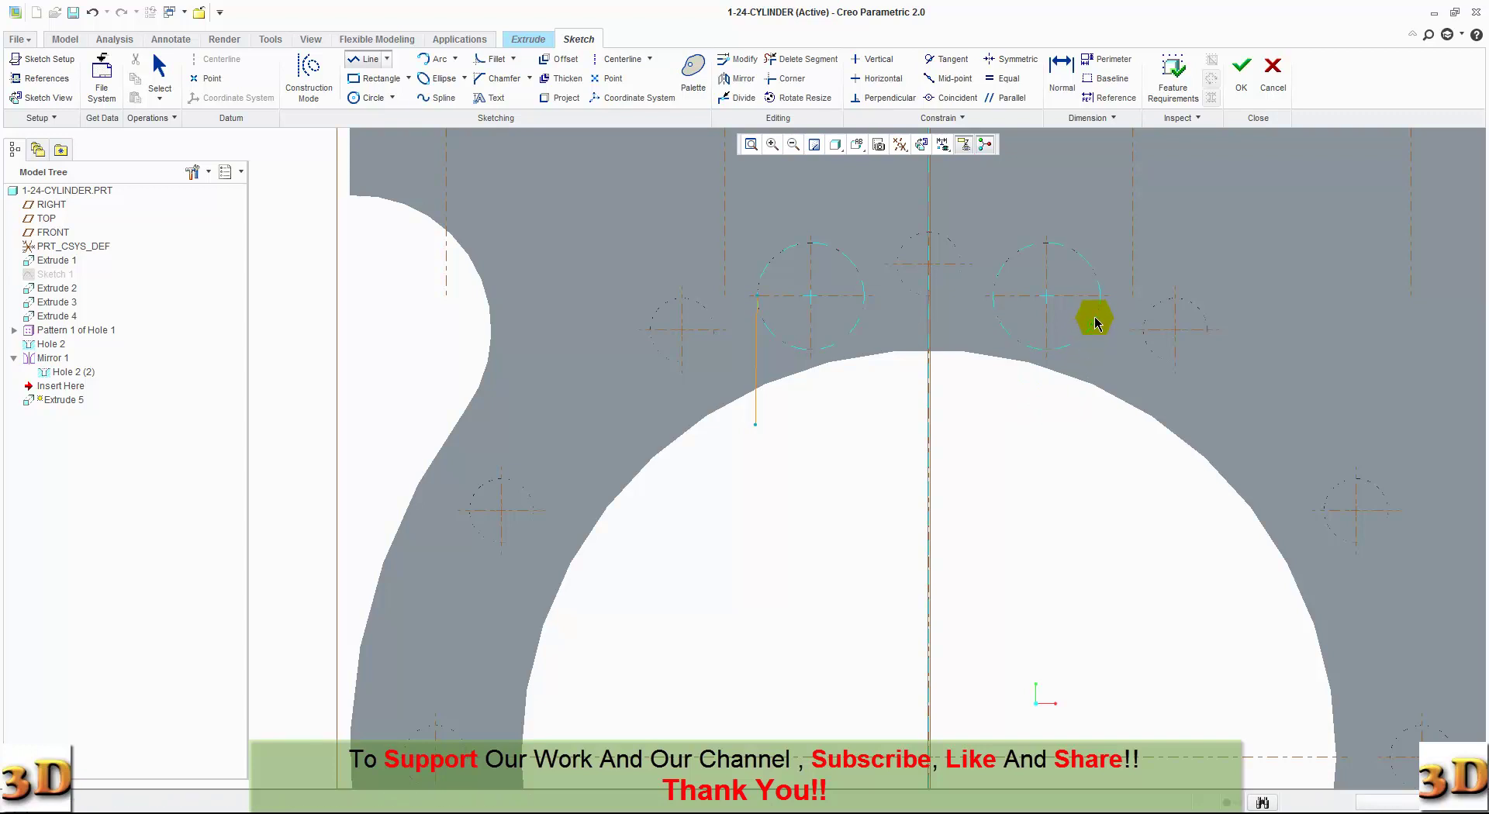
pyautogui.click(1100, 295)
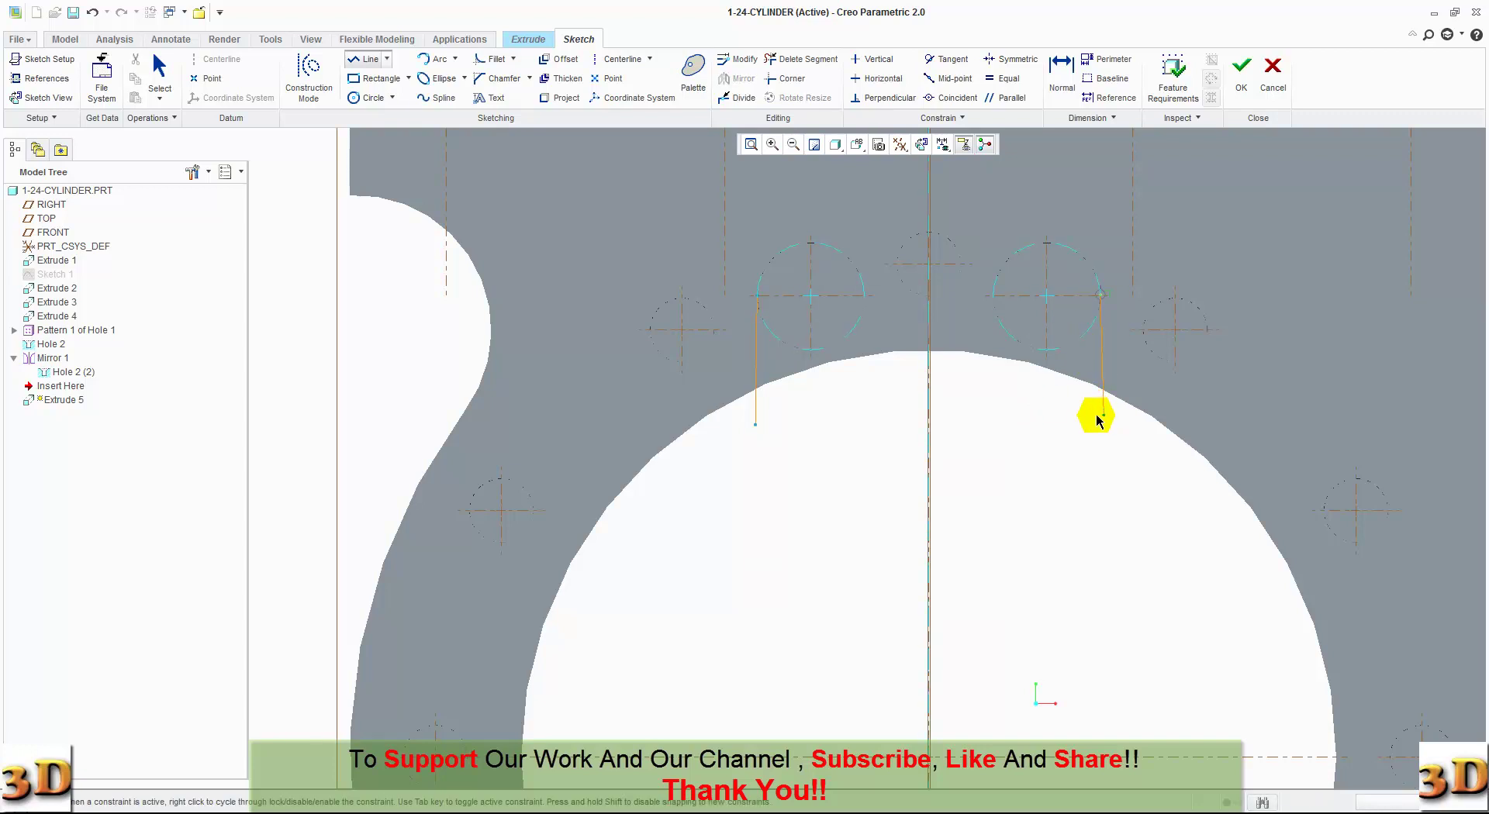
pyautogui.click(1101, 416)
pyautogui.middleClick(1053, 464)
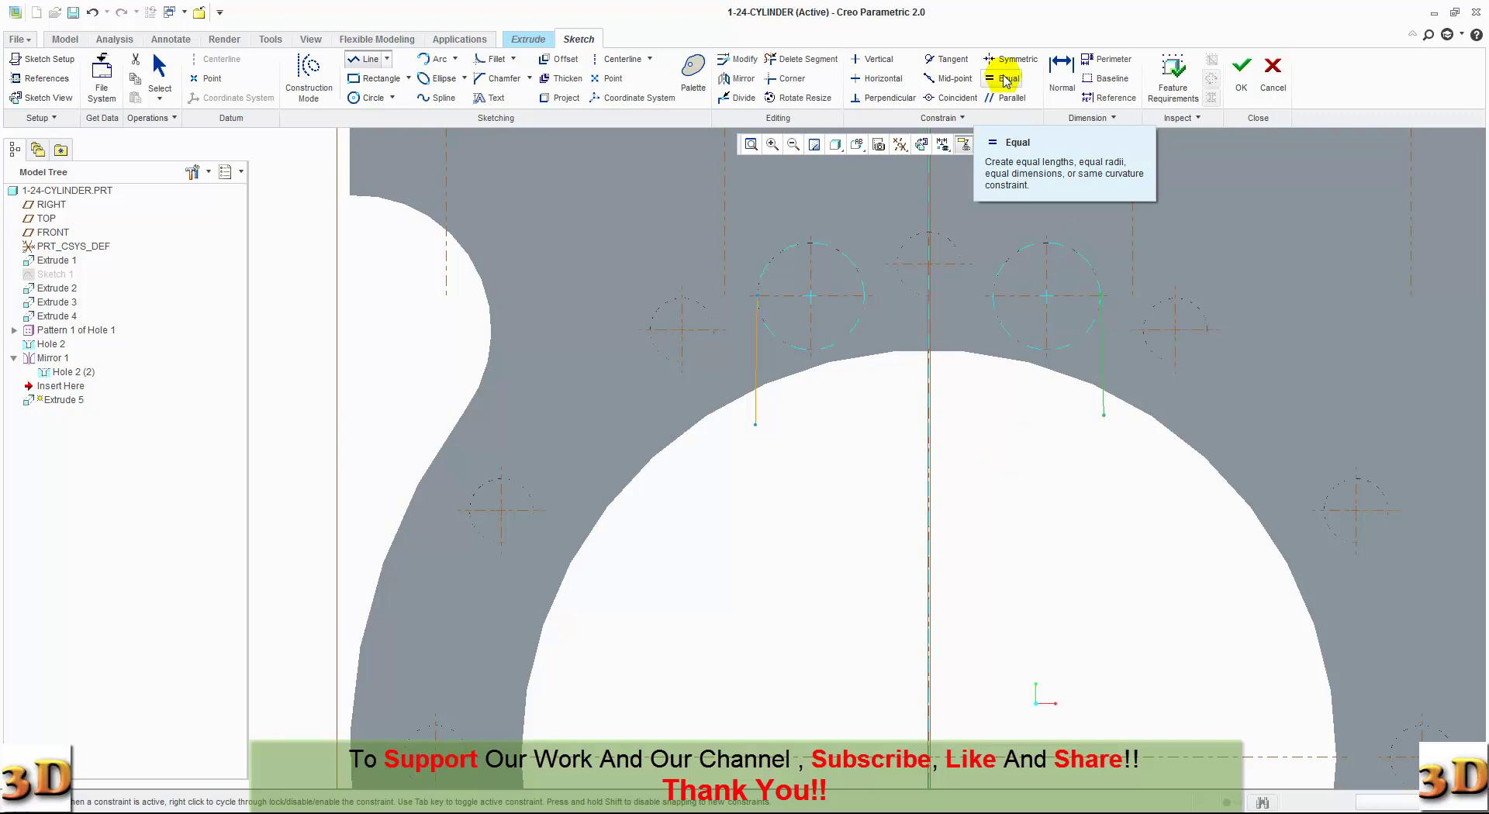
# Constrain both new lines to be vertical.
pyautogui.click(873, 59)
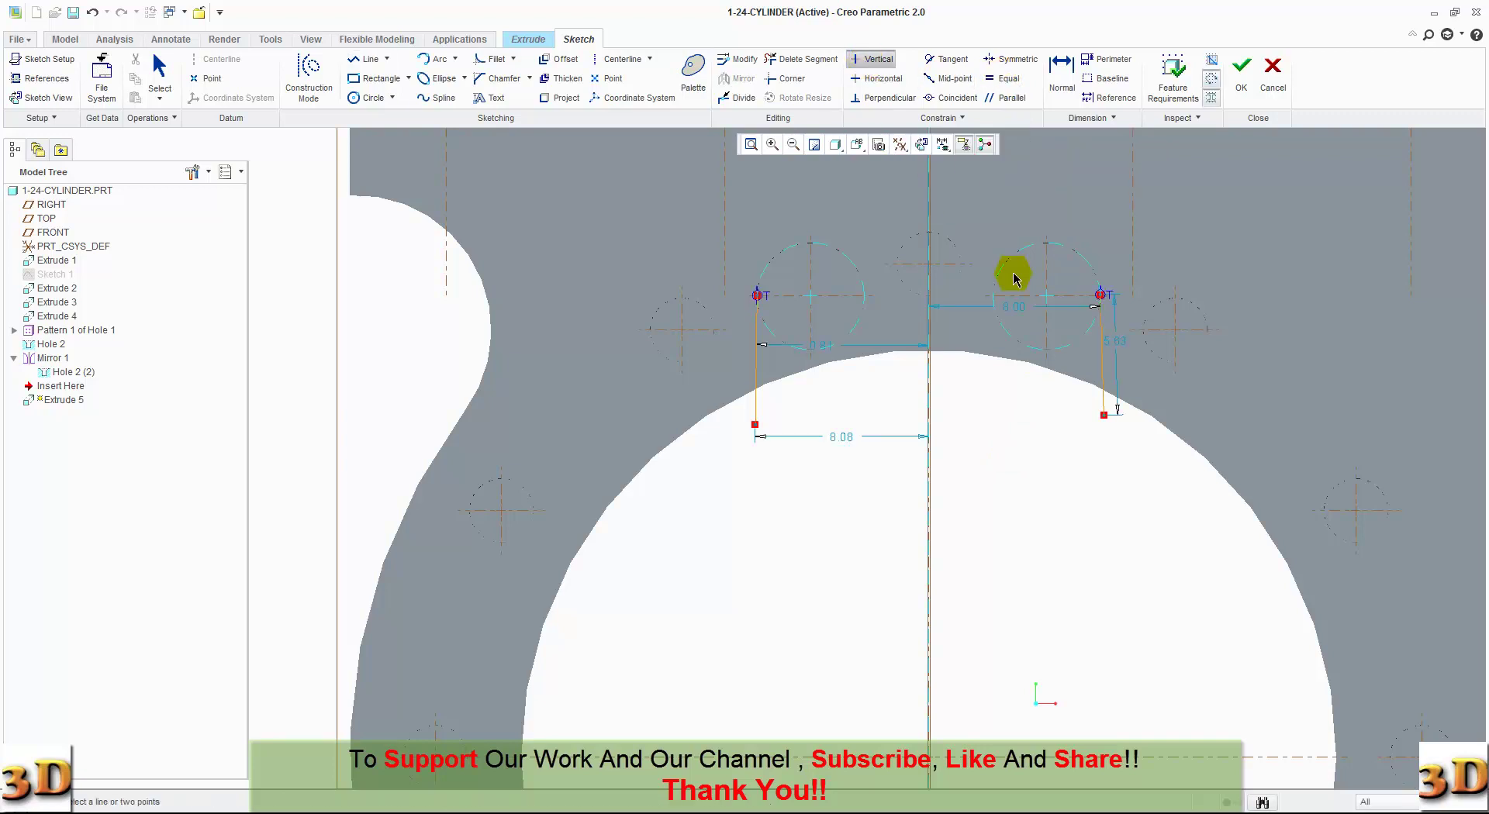
pyautogui.click(1101, 375)
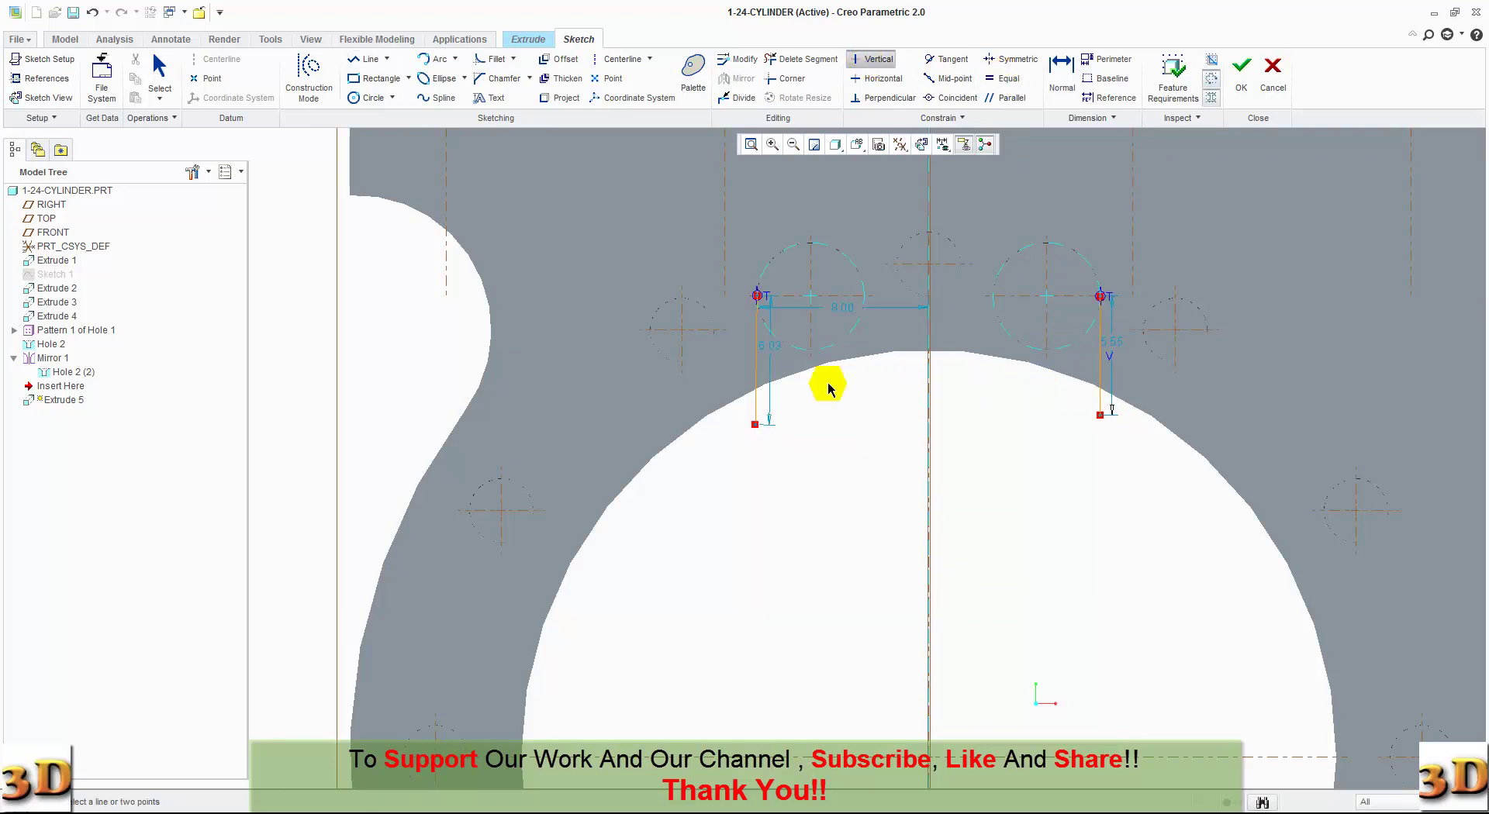
pyautogui.click(758, 390)
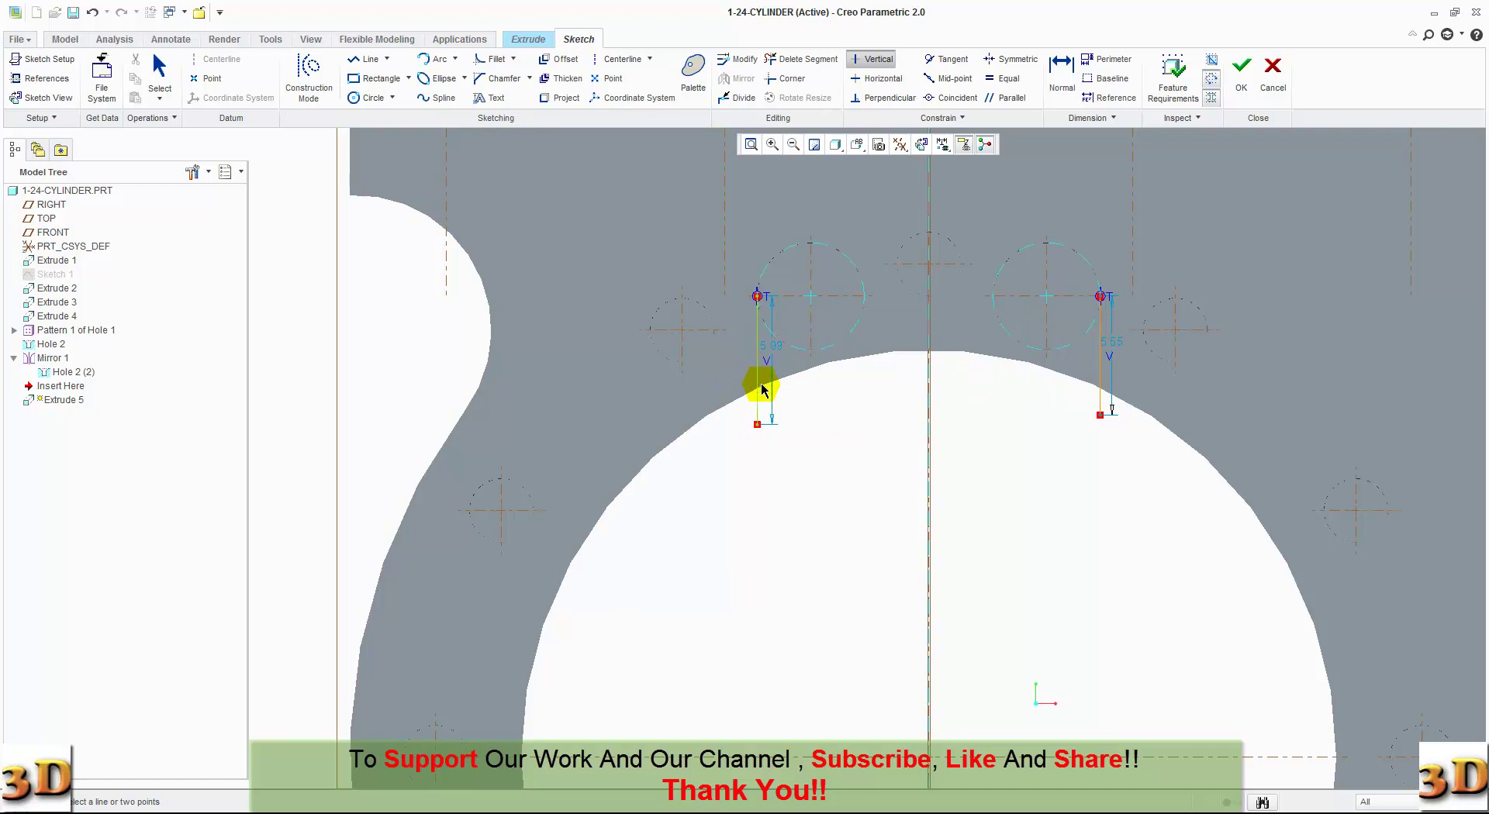
pyautogui.middleClick(860, 432)
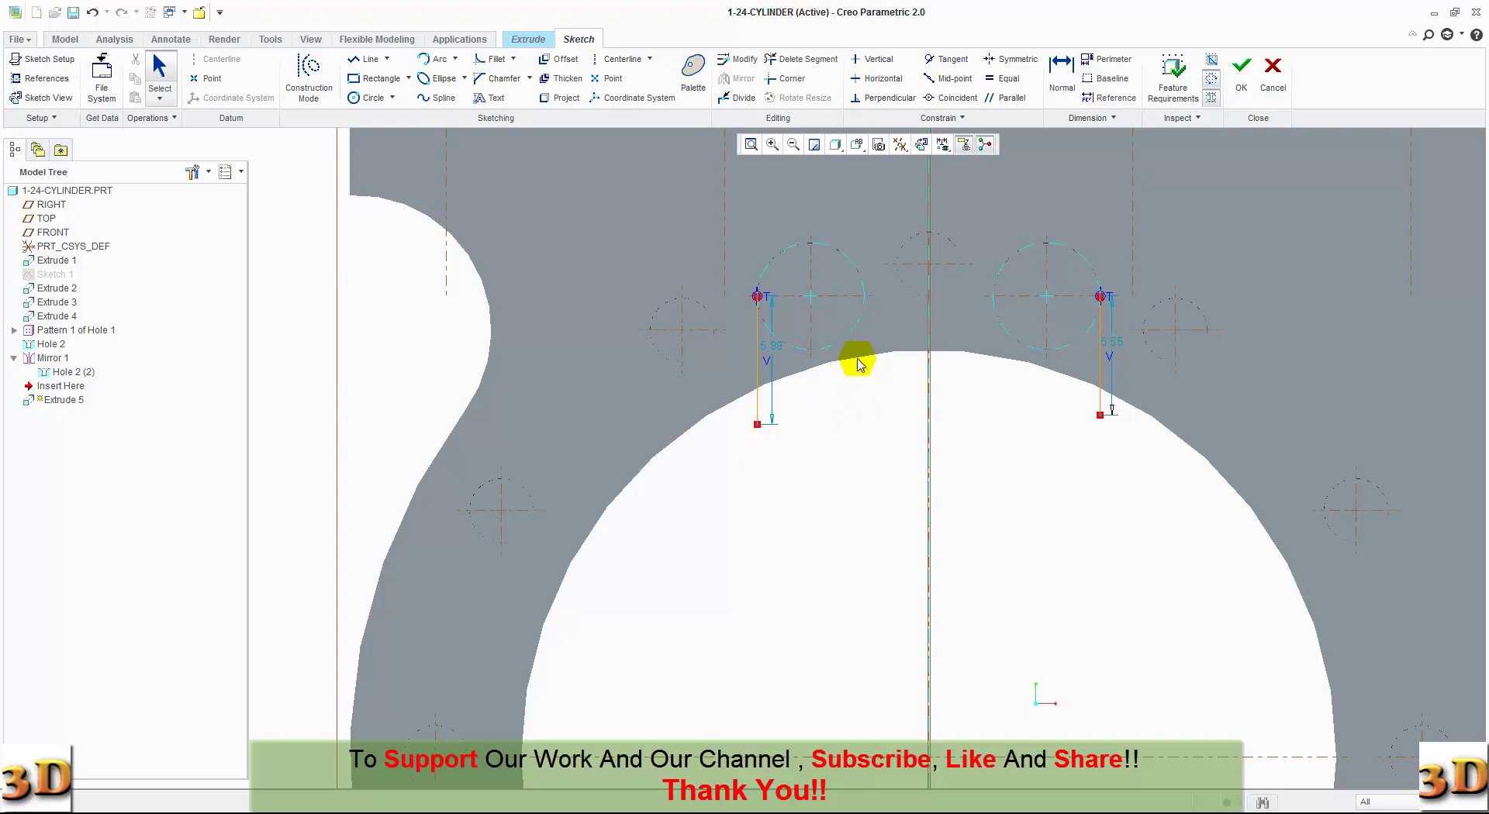
# Project the bore's arc edge into the sketch.
pyautogui.click(558, 97)
pyautogui.click(806, 369)
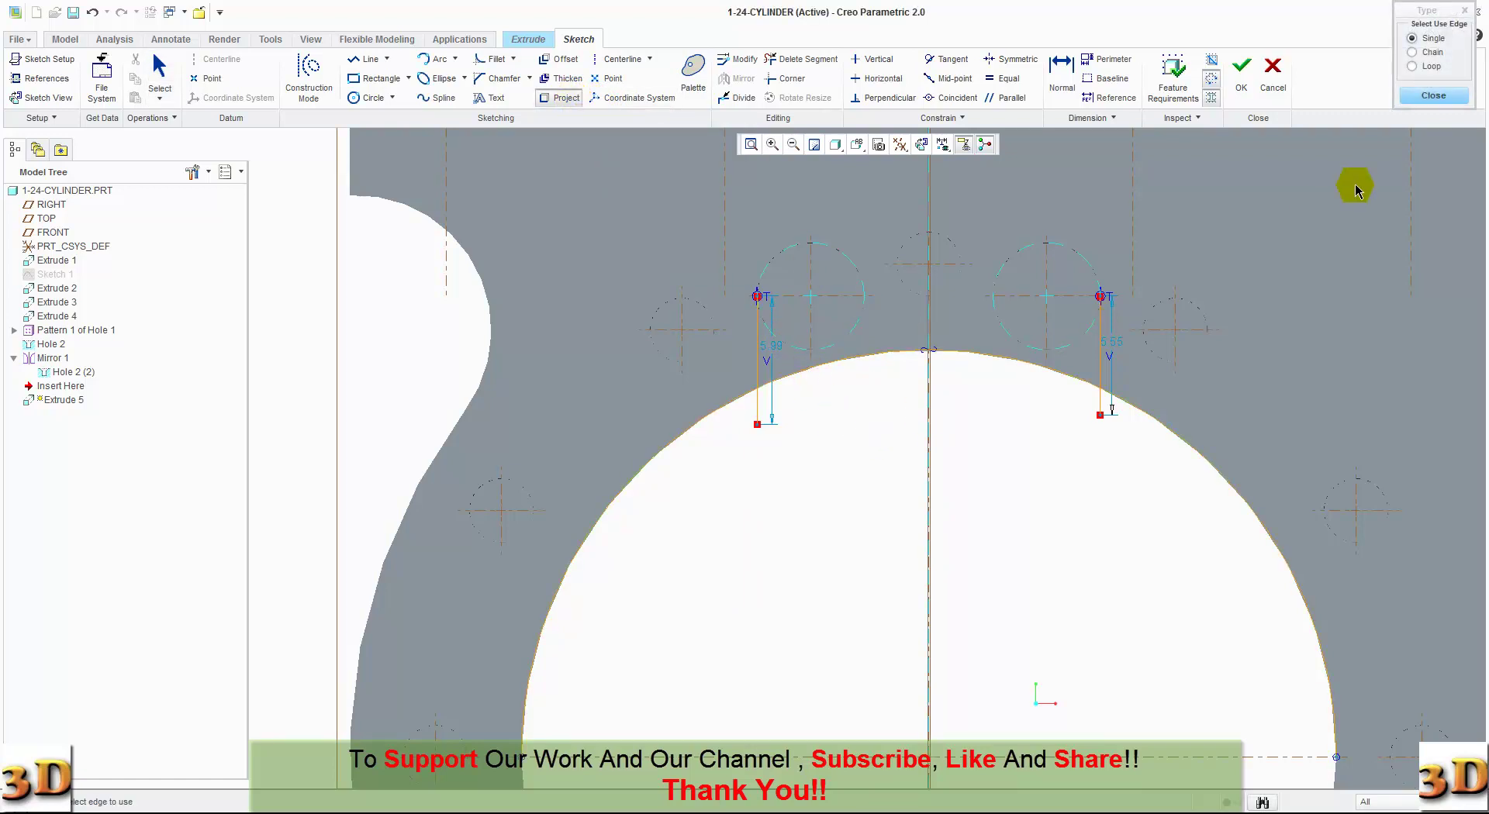
pyautogui.click(1432, 95)
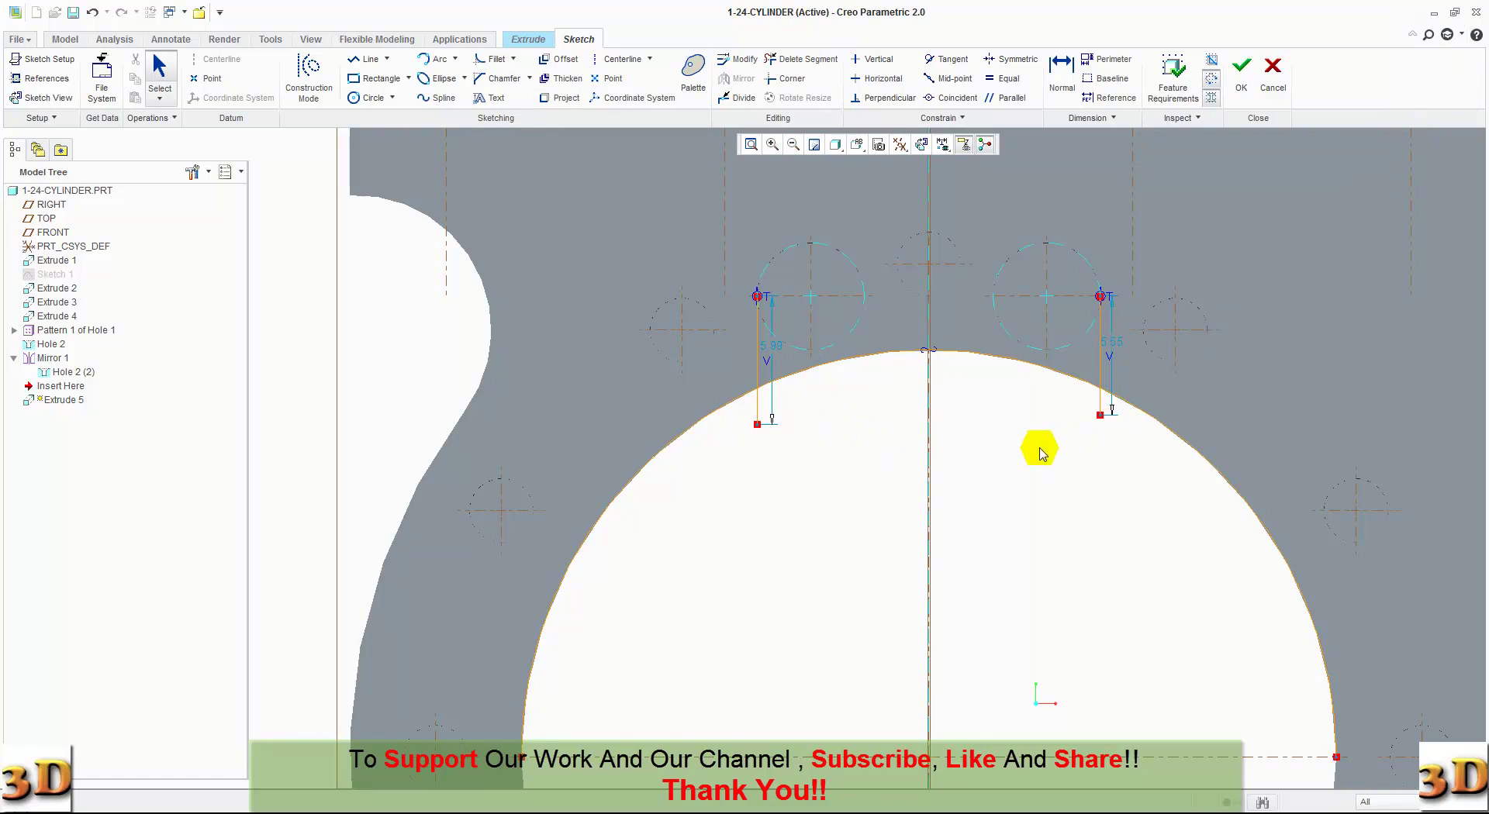
# Trim the excess bore arc and line stubs so both vertical lines end on the bore.
pyautogui.click(802, 59)
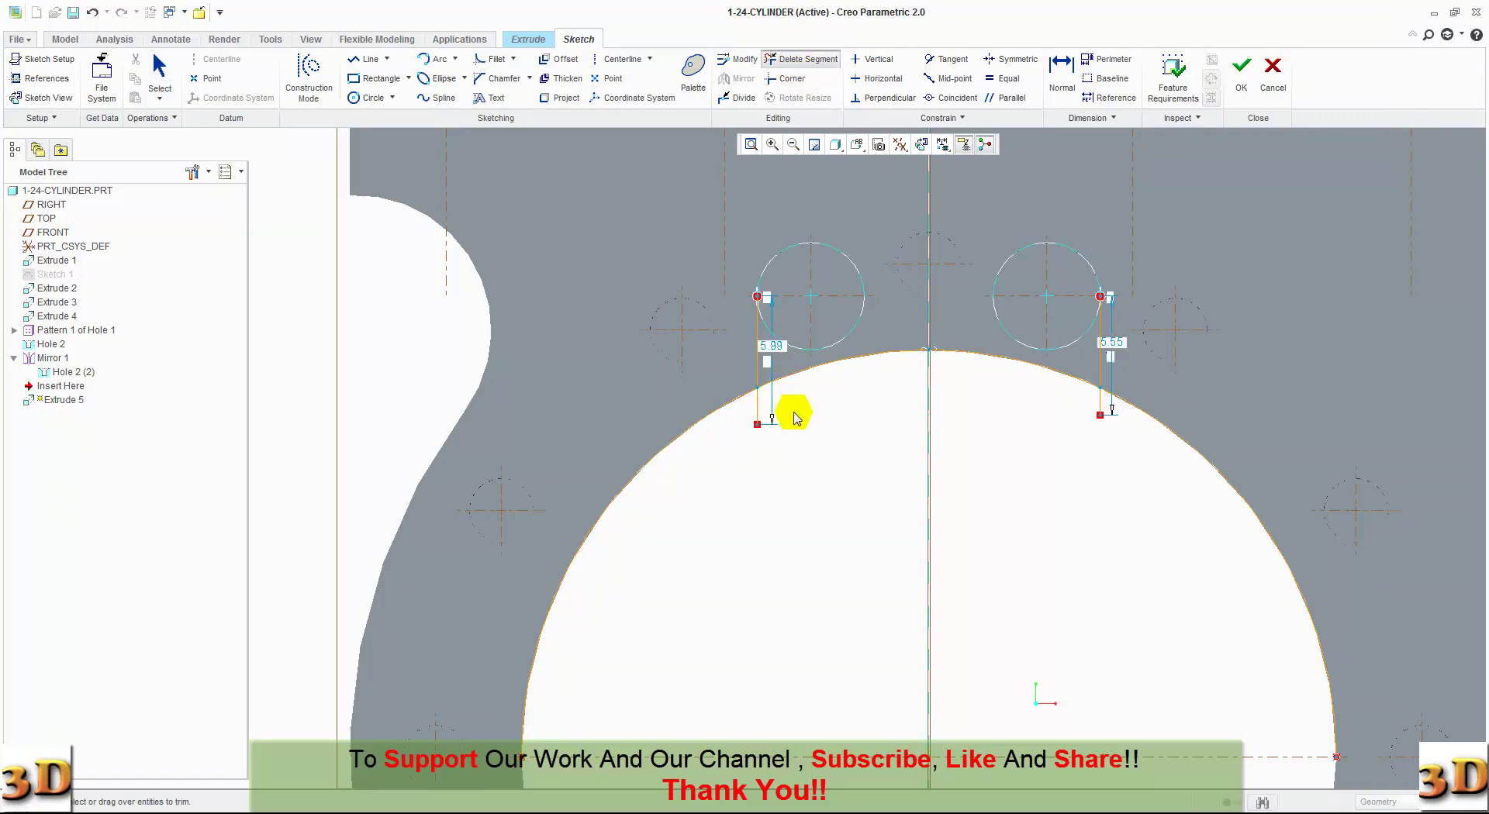
pyautogui.moveTo(785, 329); pyautogui.dragTo(688, 395)
pyautogui.click(764, 438)
pyautogui.click(758, 411)
pyautogui.click(1099, 410)
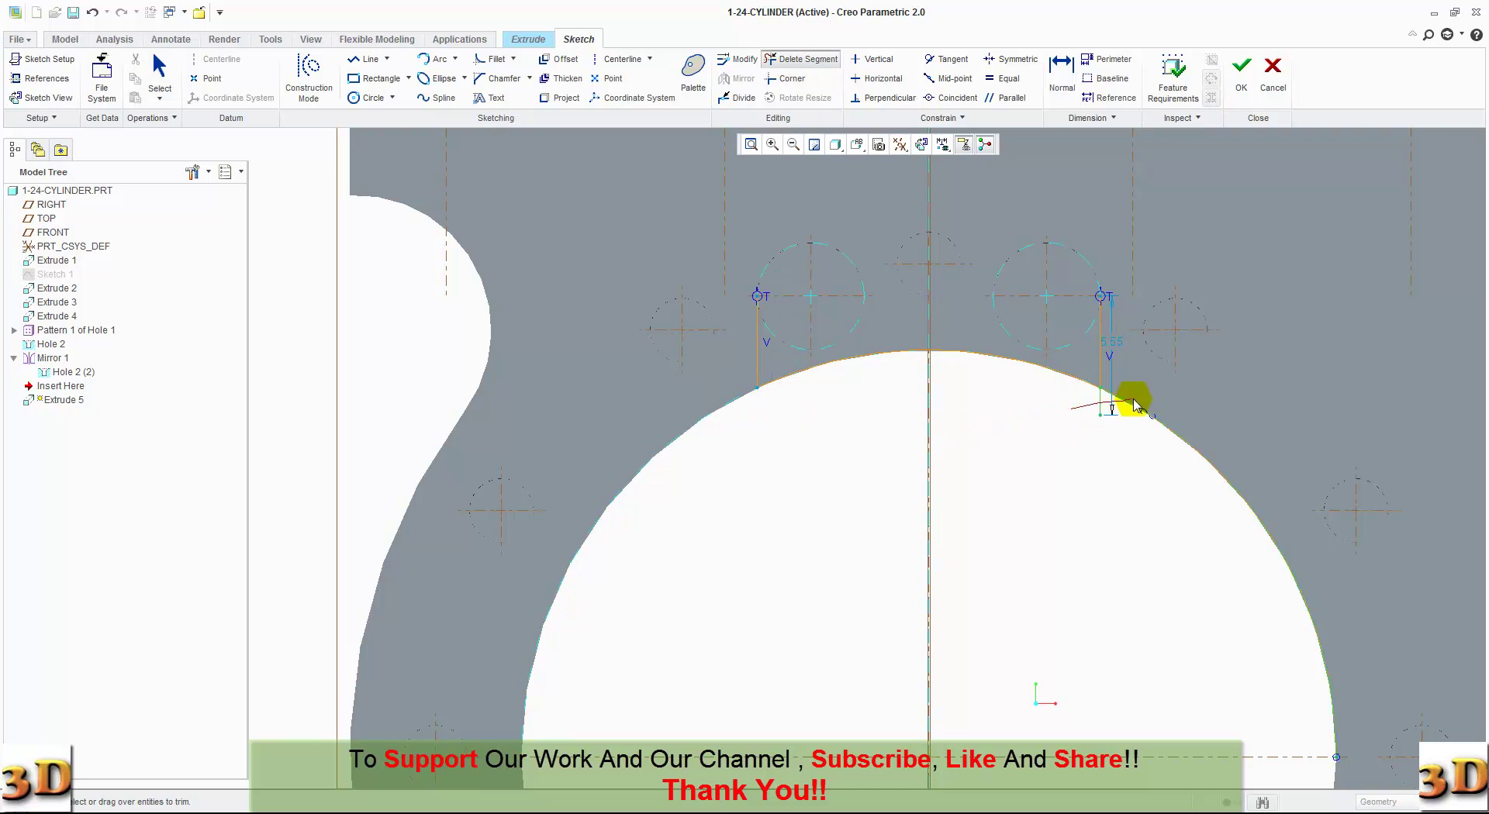
pyautogui.scroll(1, 1117, 476)
pyautogui.scroll(-1, 1116, 476)
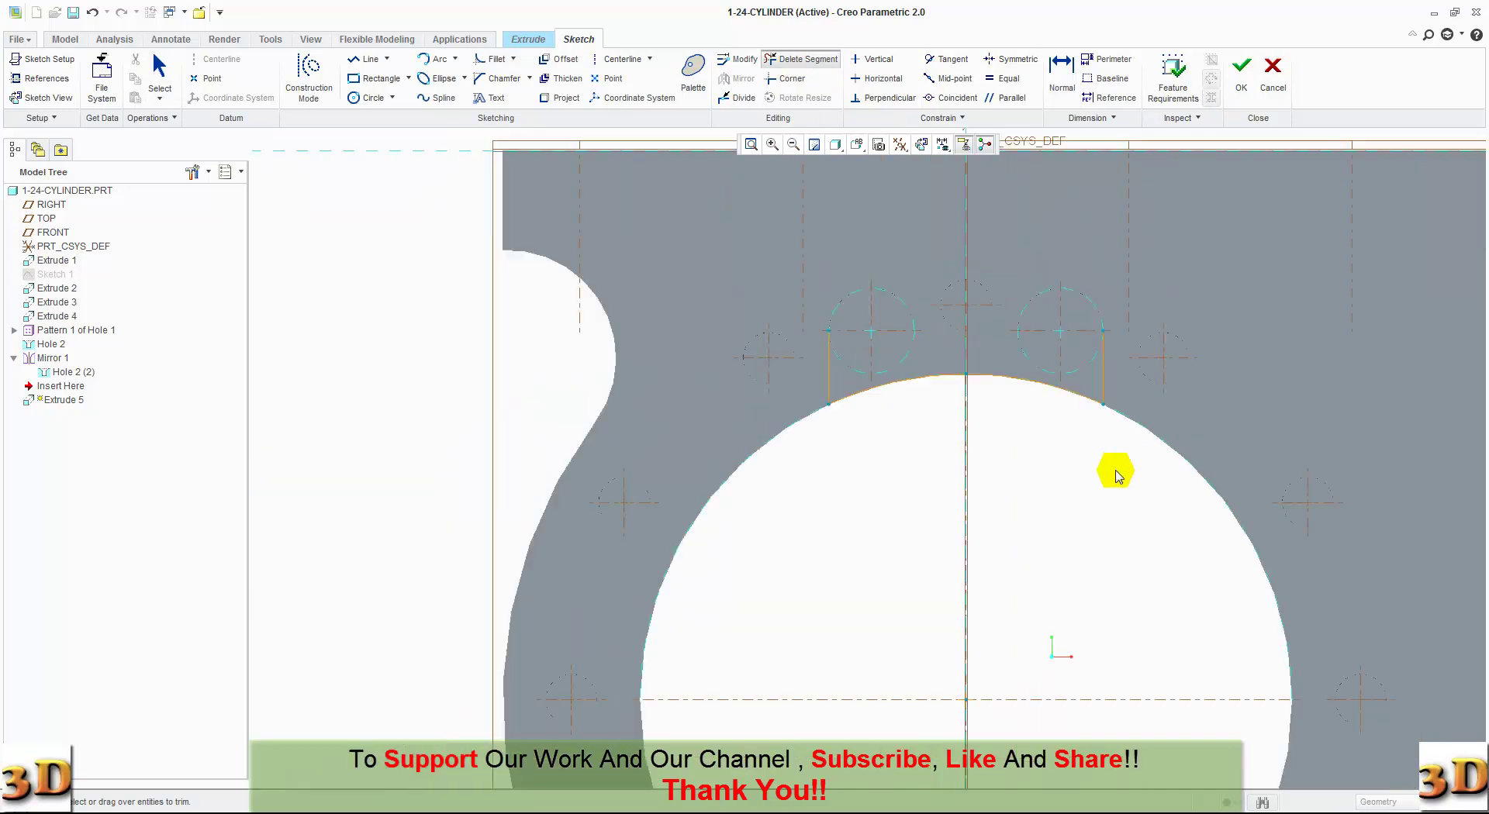
pyautogui.scroll(-1, 1113, 479)
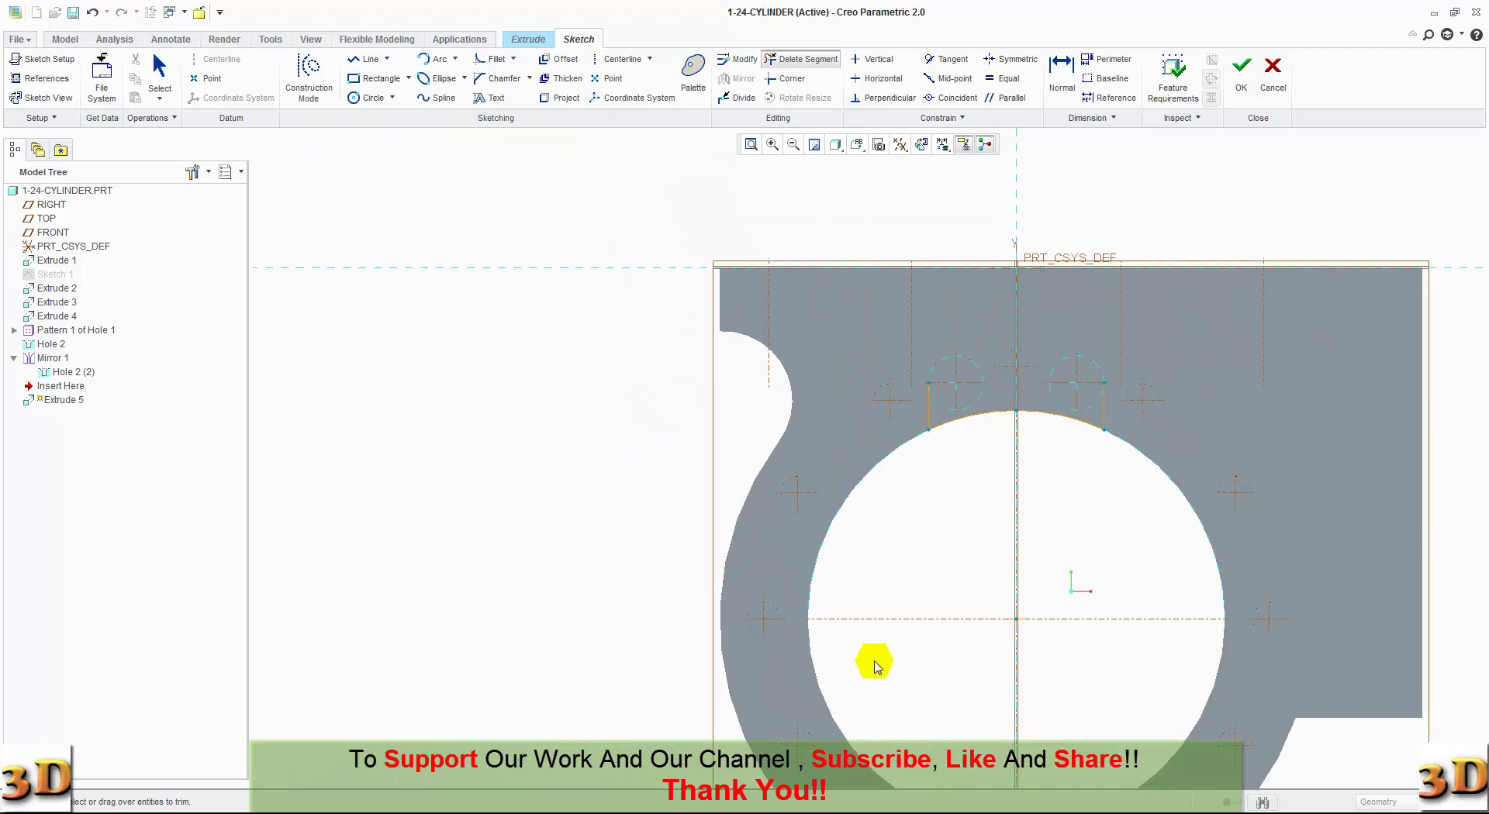
pyautogui.scroll(-2, 974, 423)
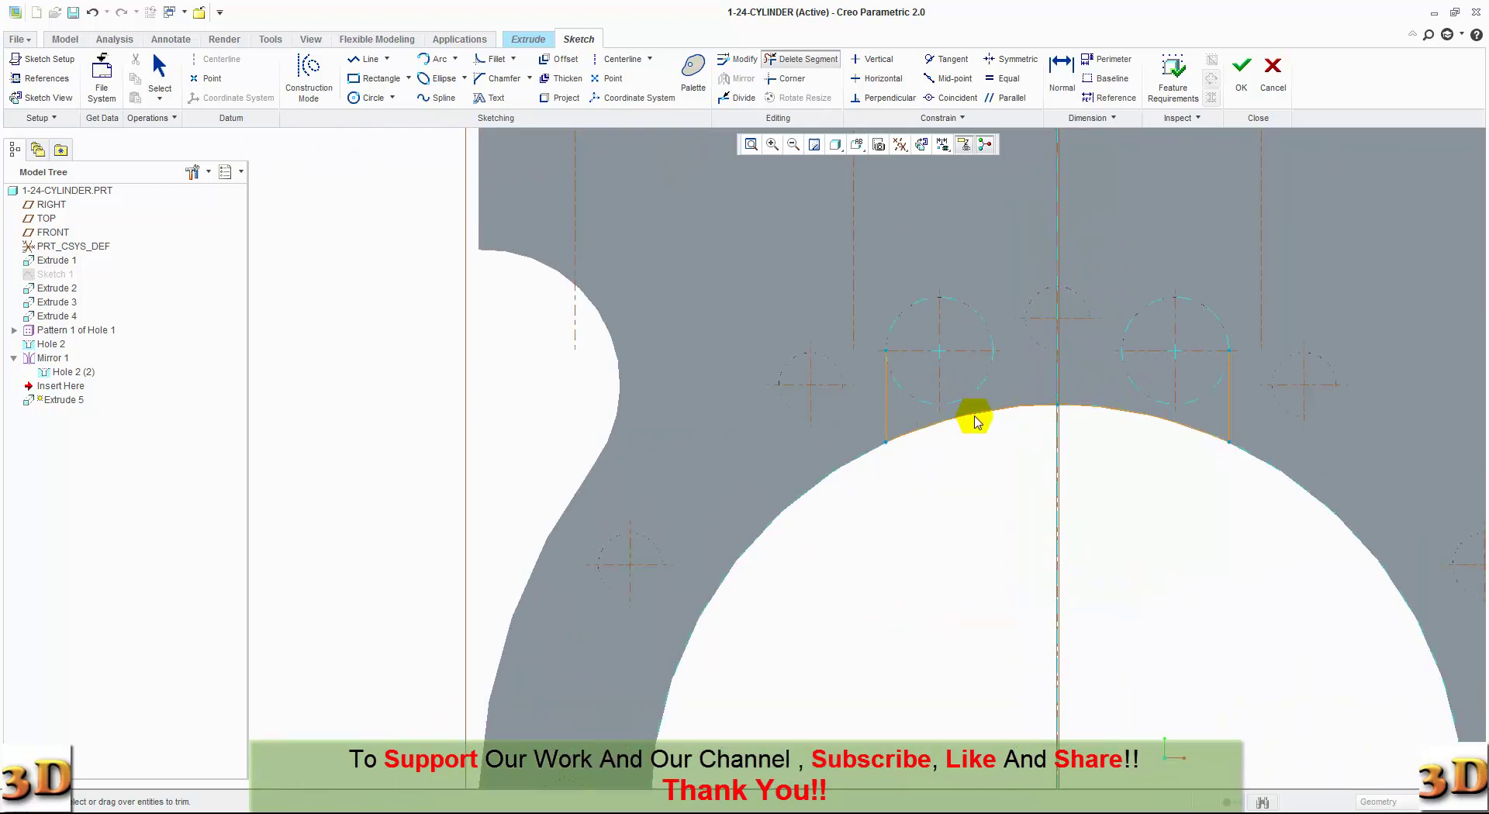
pyautogui.scroll(-1, 975, 424)
pyautogui.scroll(-1, 977, 423)
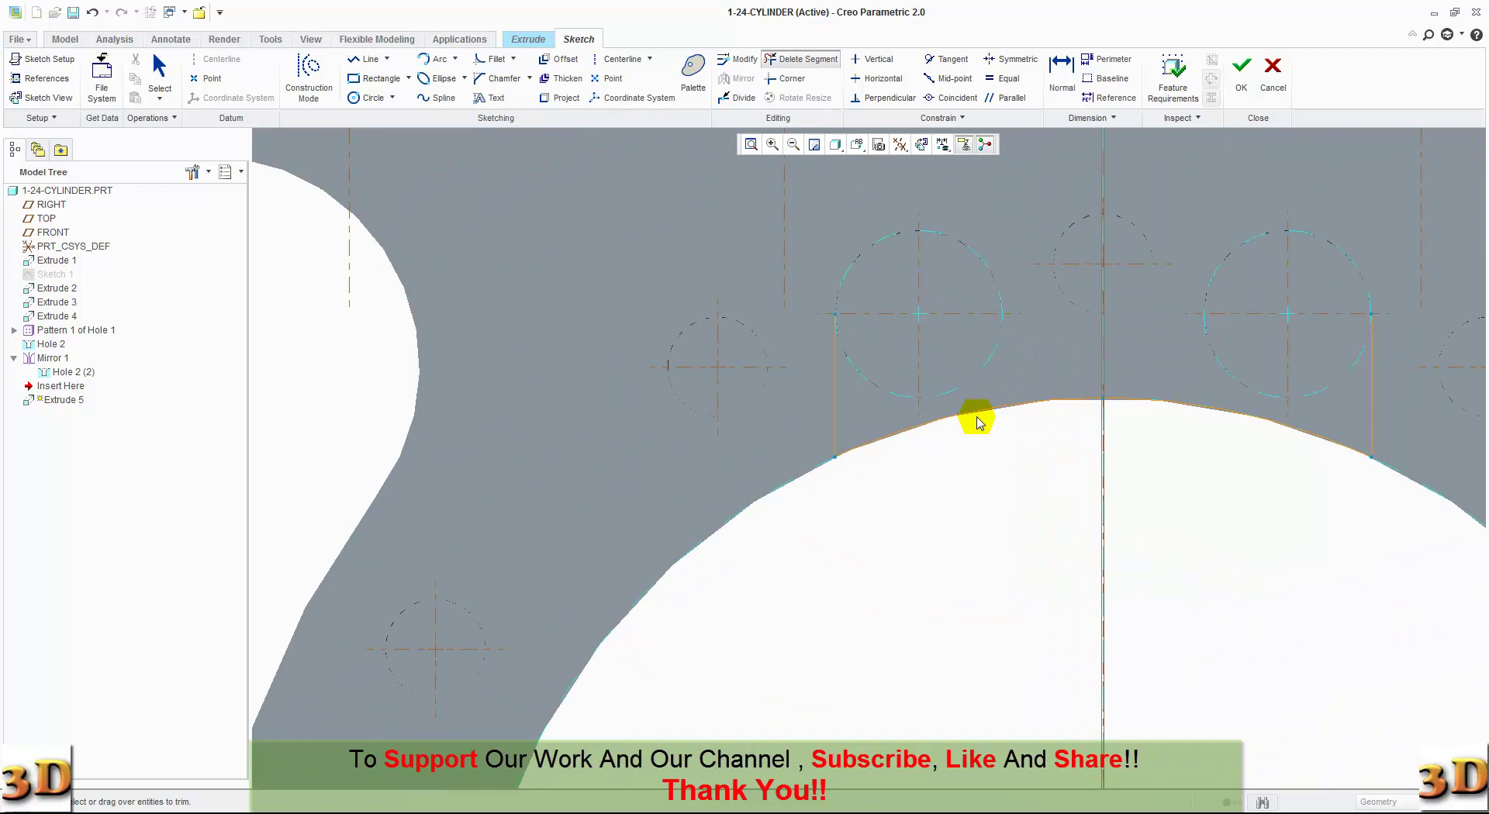
pyautogui.middleClick(980, 457)
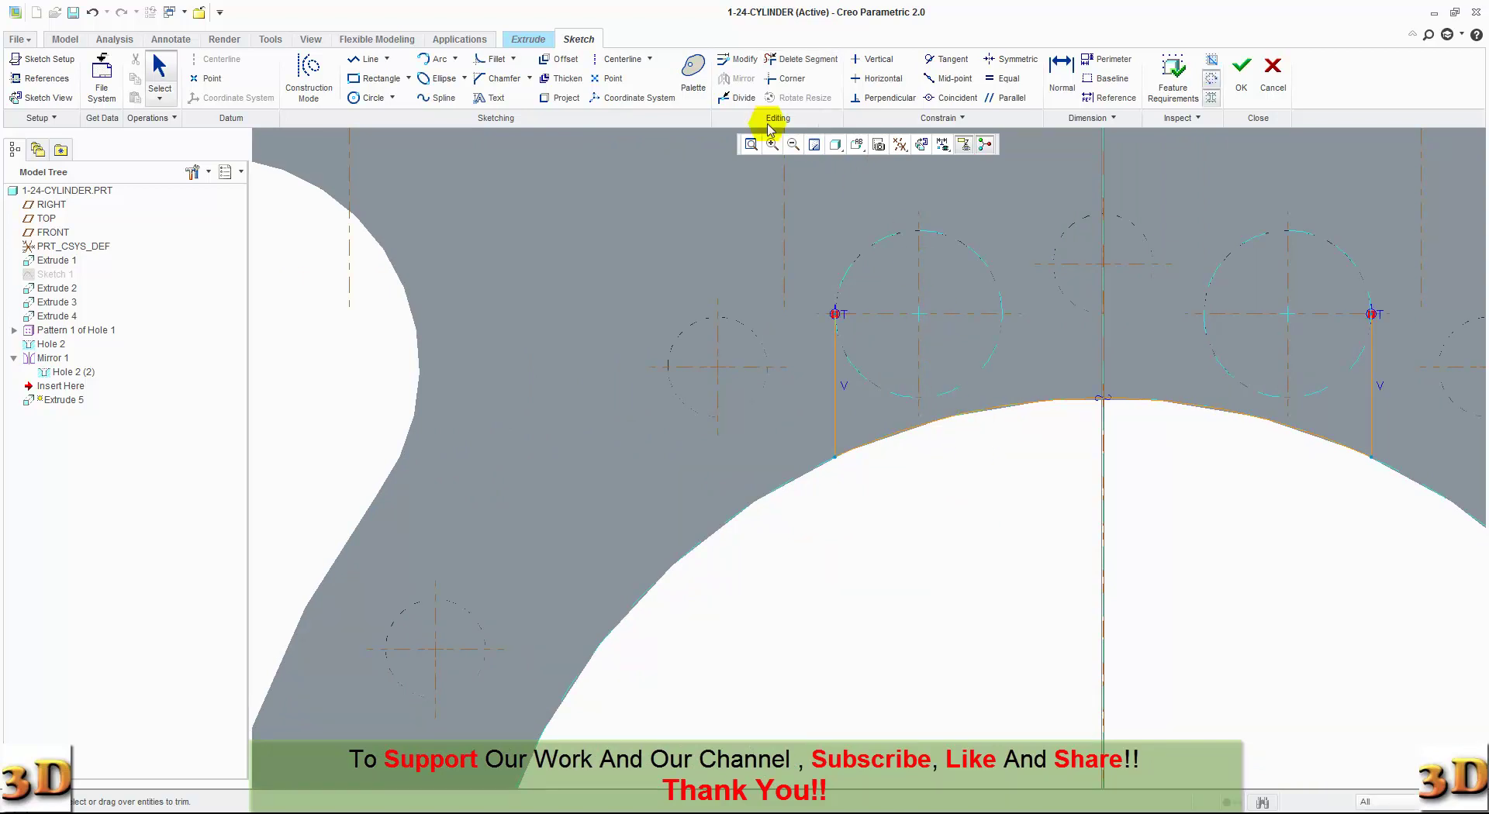
# Project the top hole outlines into the sketch and begin an arc between the two hole arcs.
pyautogui.click(565, 106)
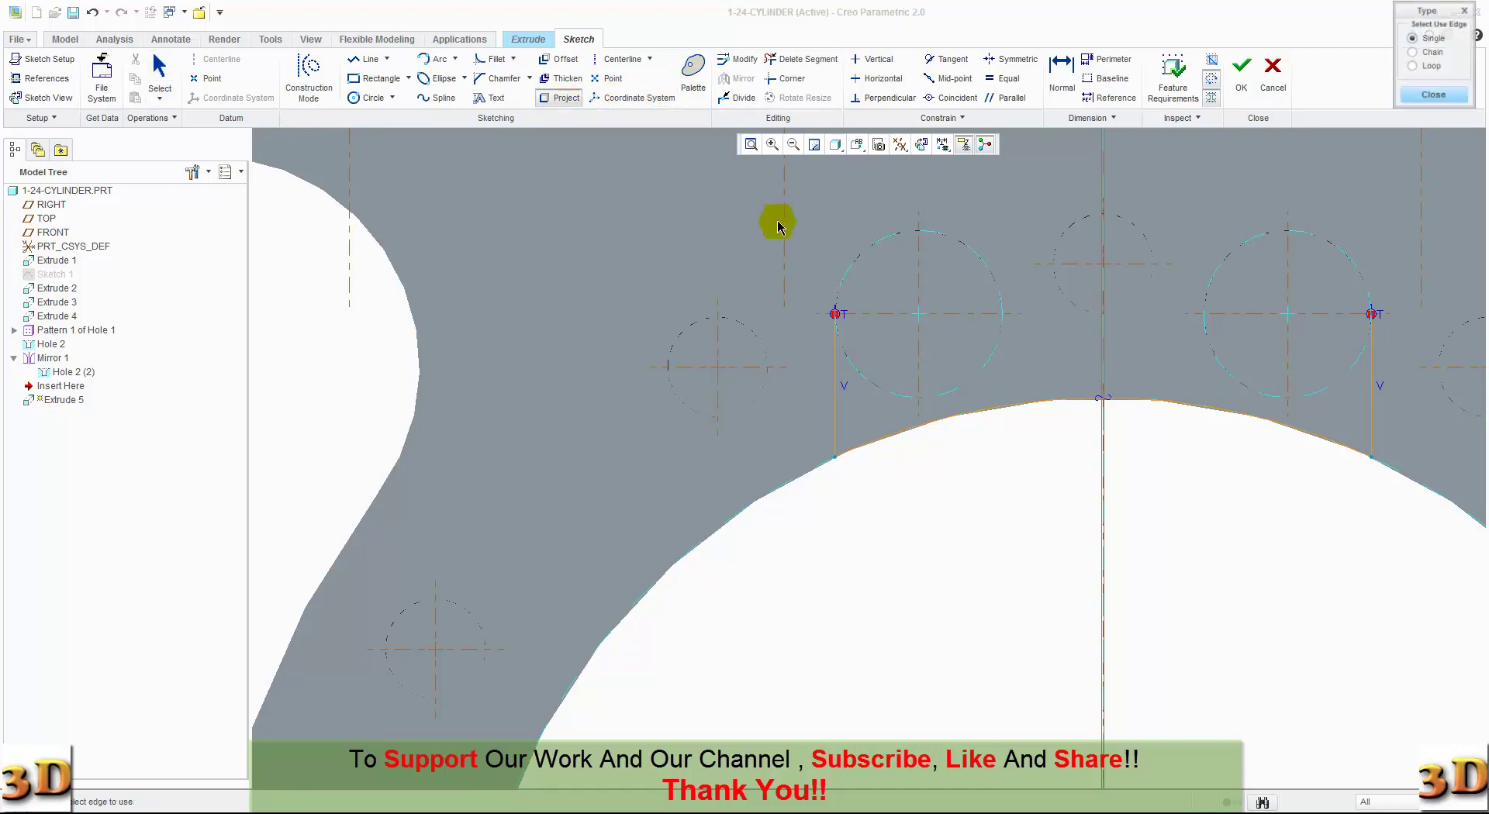
pyautogui.click(855, 266)
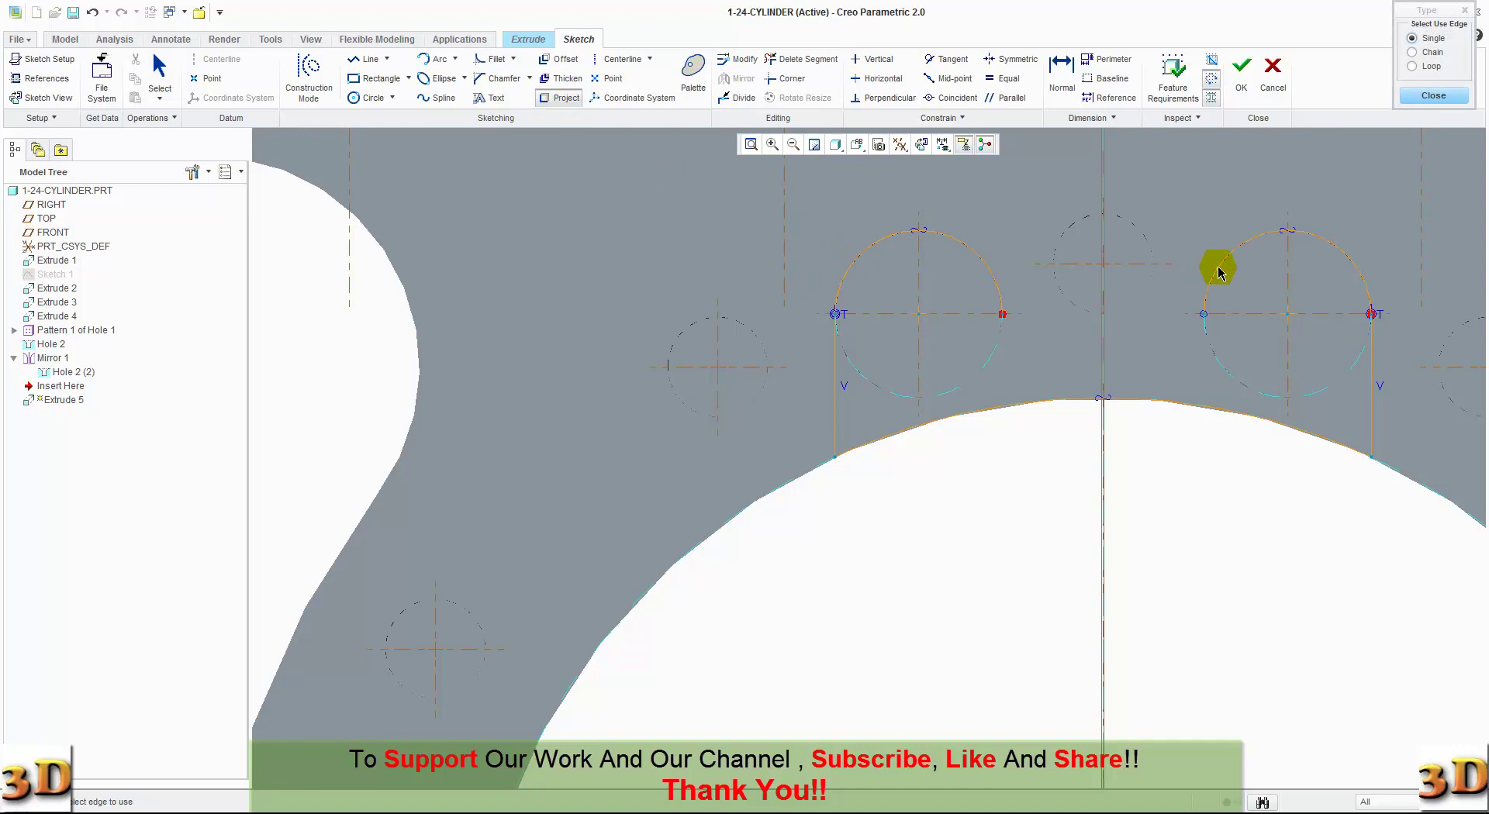
pyautogui.click(1431, 95)
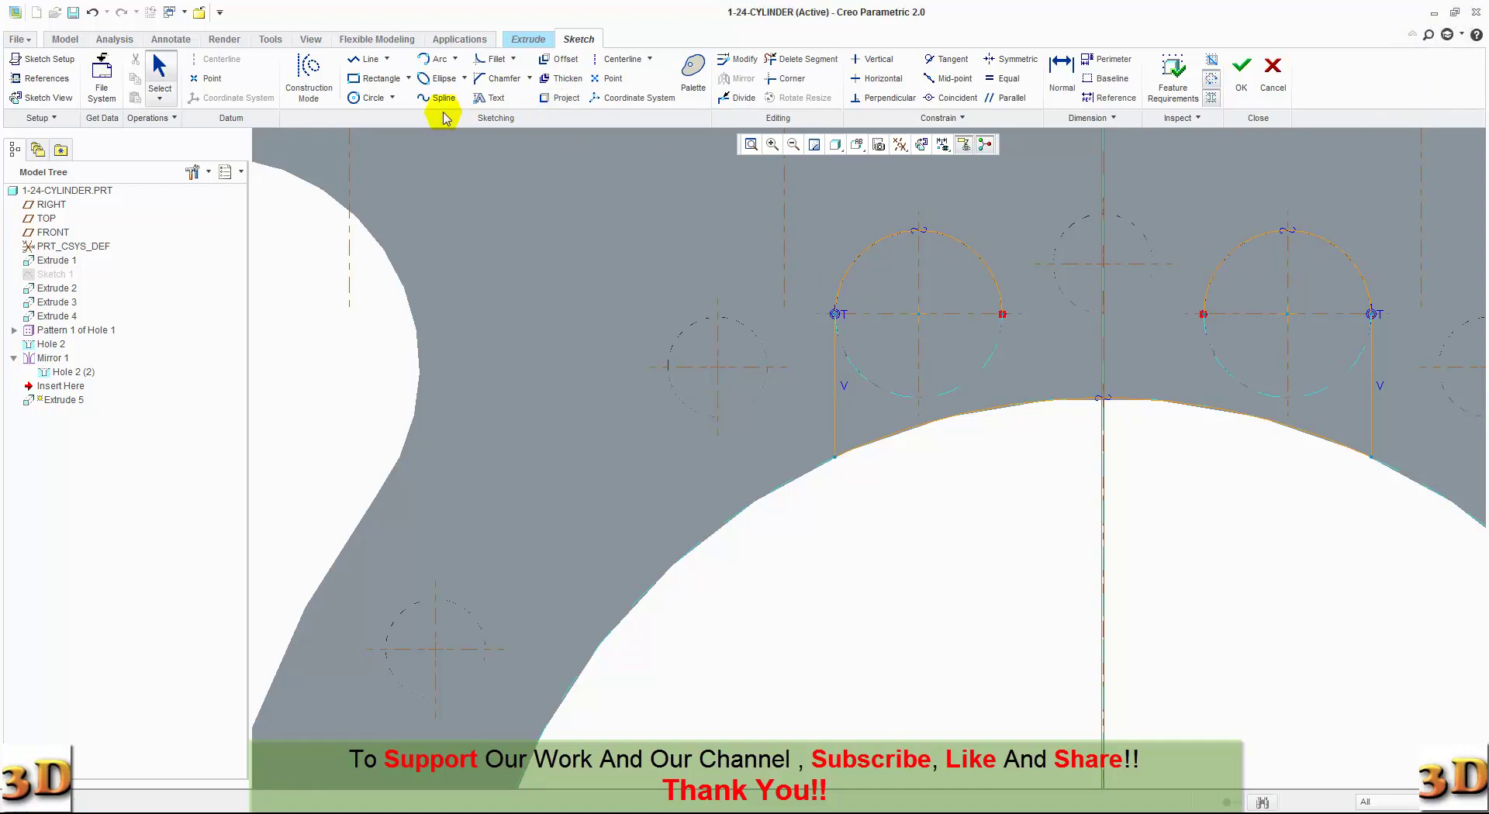
pyautogui.click(429, 67)
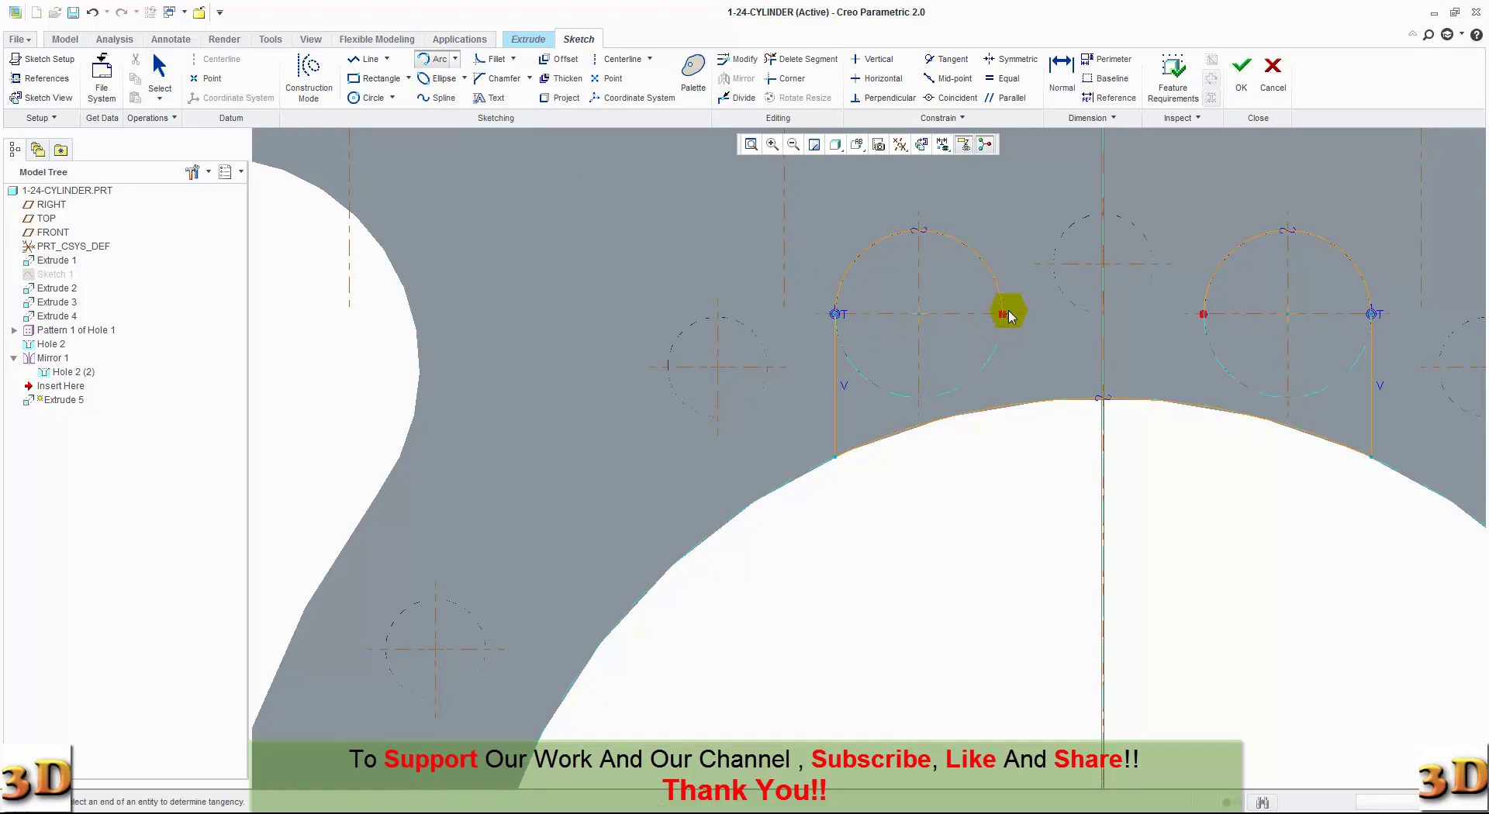
pyautogui.click(1204, 315)
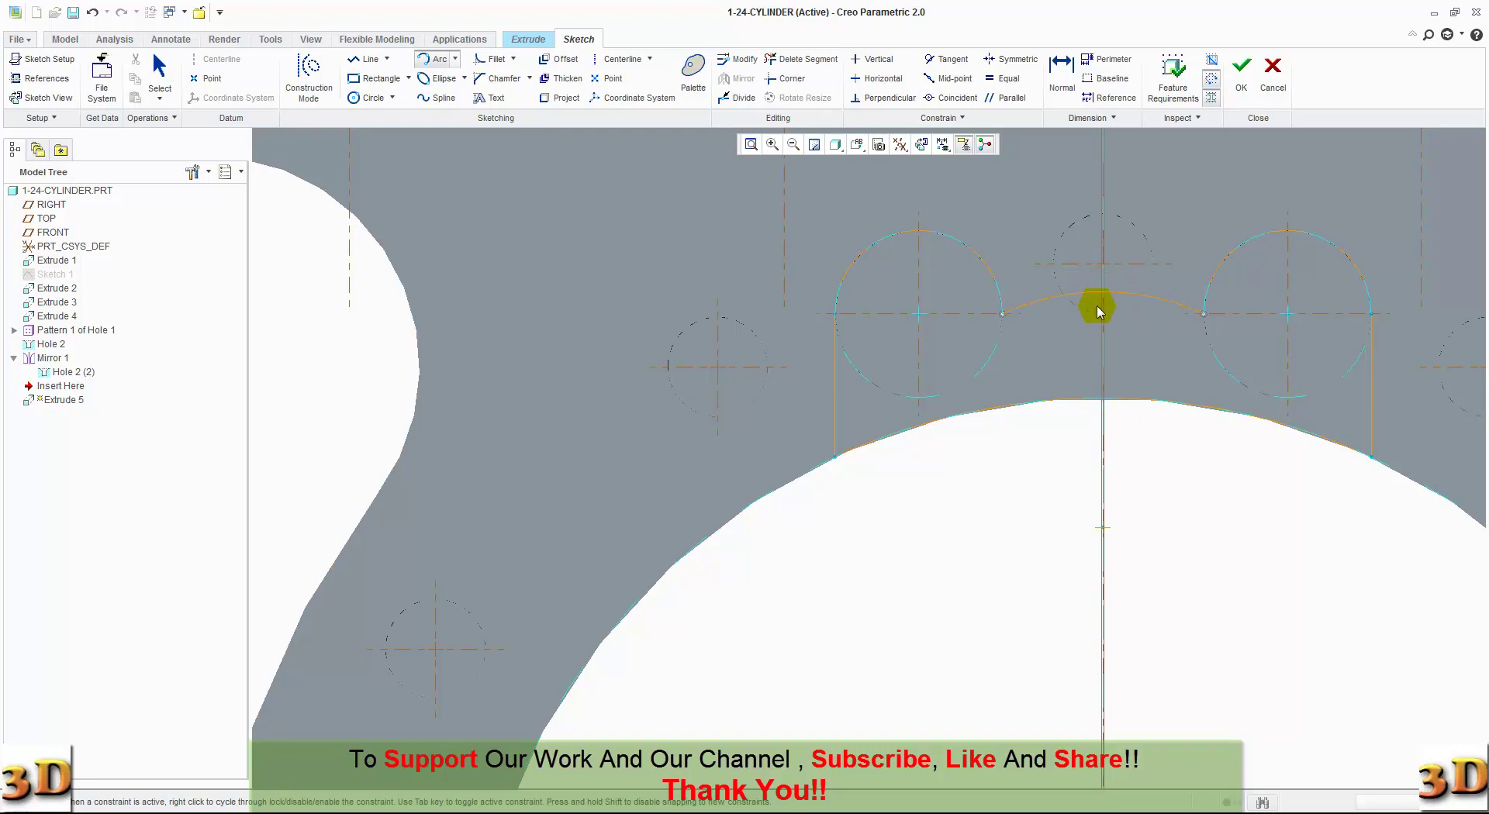
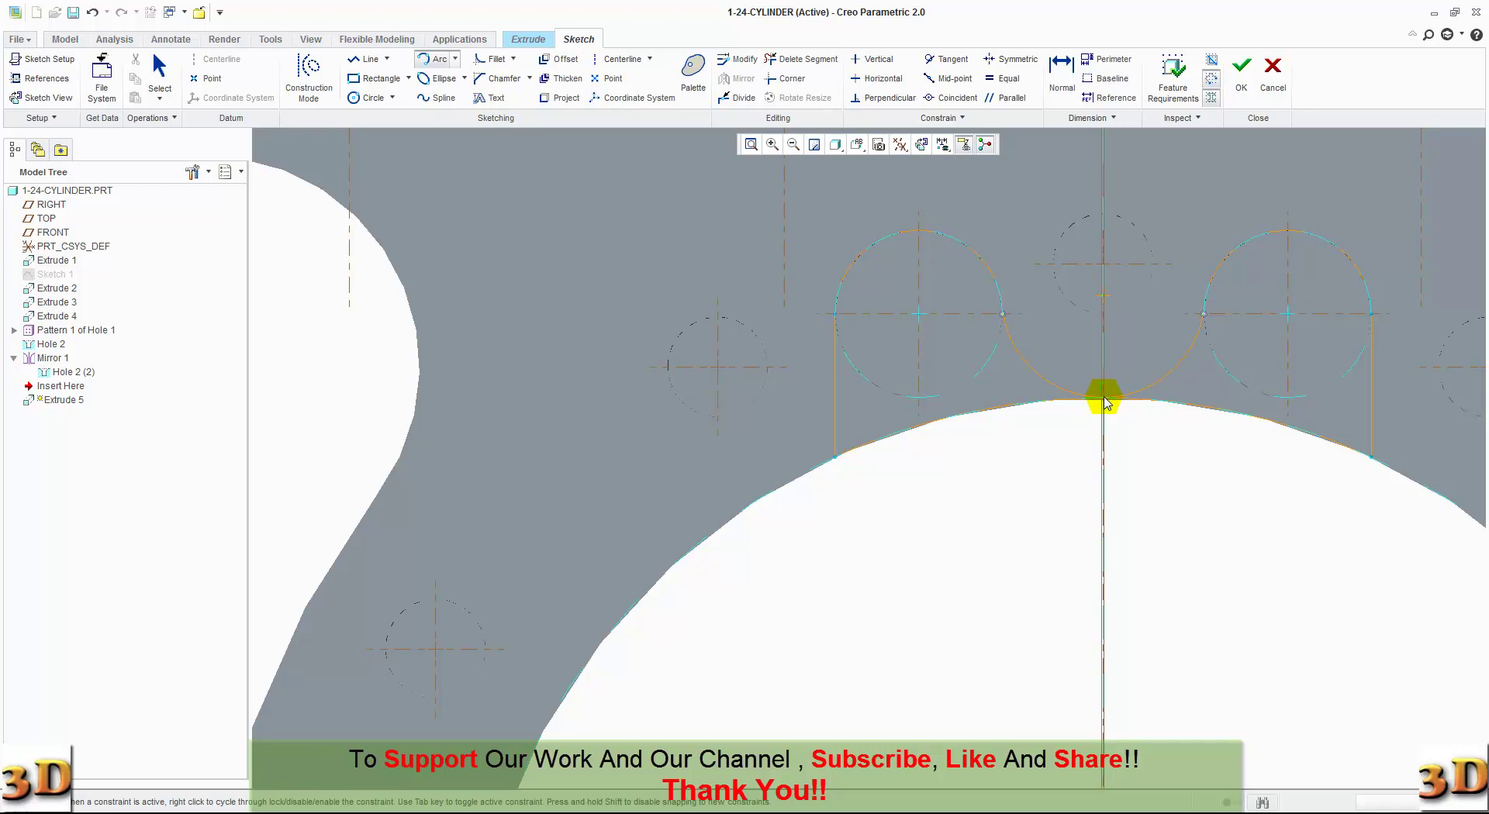
# Replace the middle circle's arc with a 3-point arc bowing downward between the two outer circles.
pyautogui.click(1083, 317)
pyautogui.press('Delete')
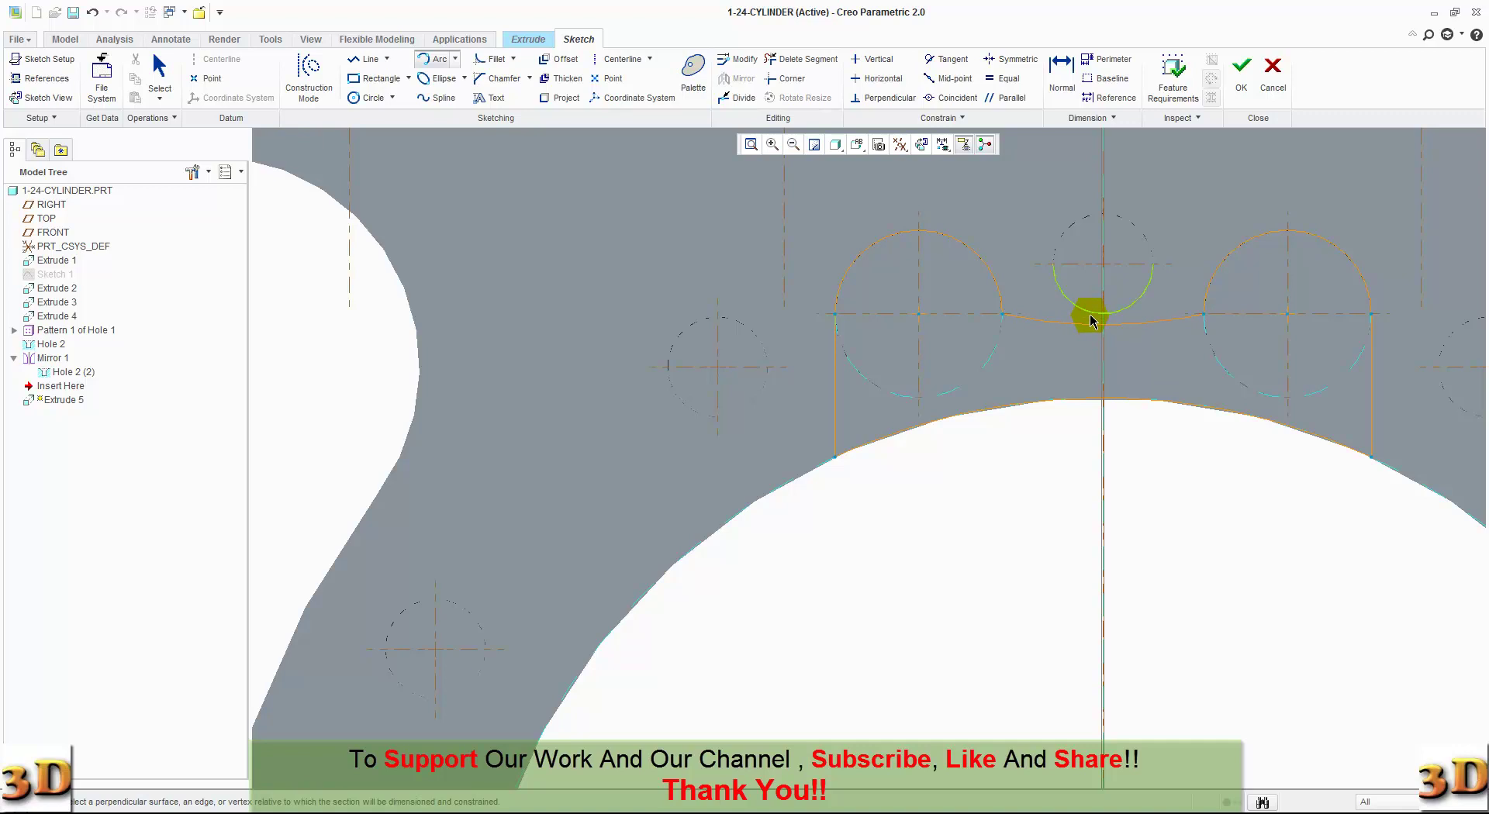
pyautogui.click(1092, 313)
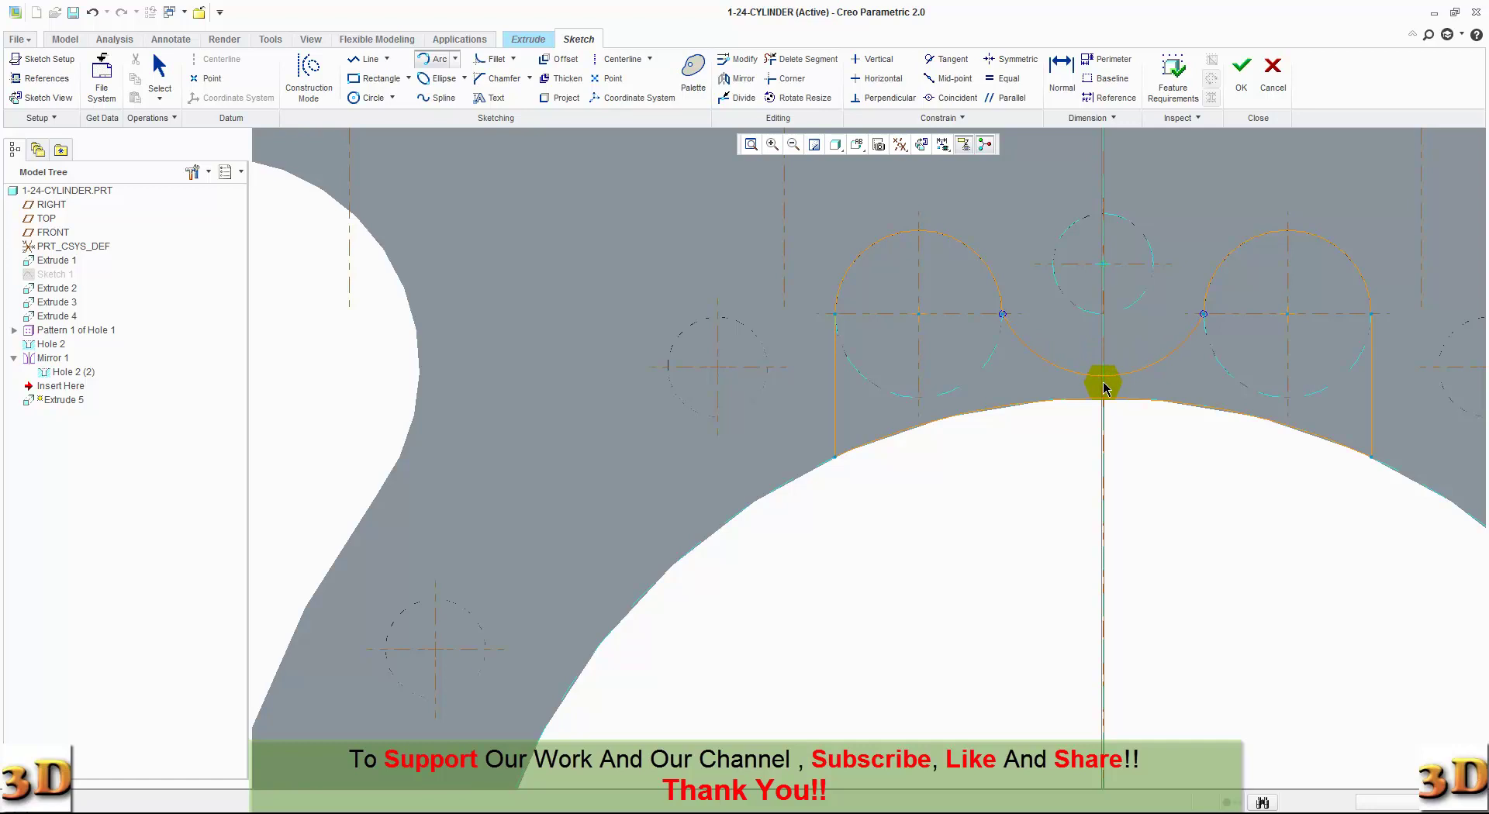
pyautogui.click(1105, 382)
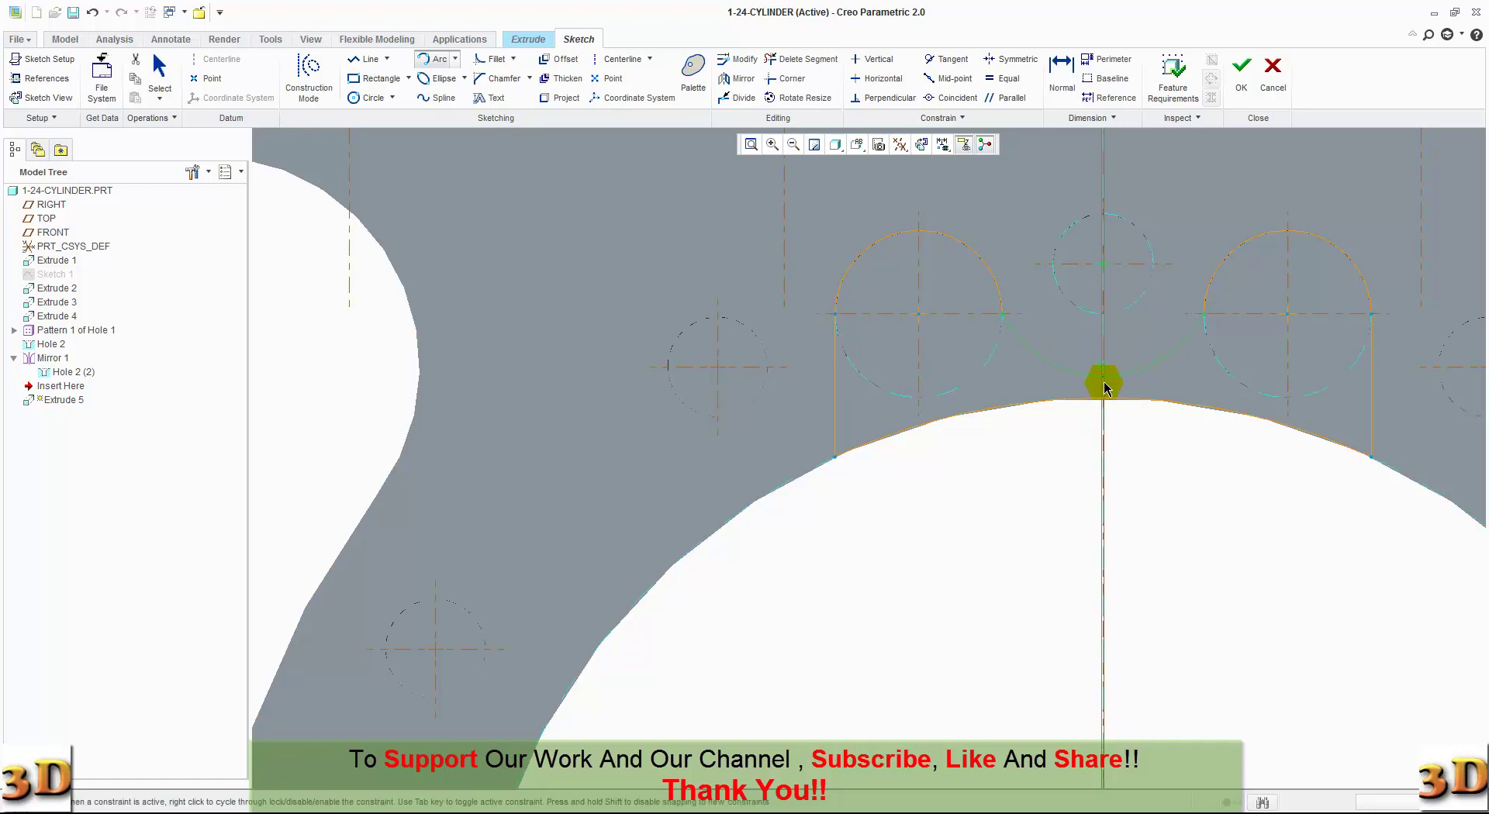
pyautogui.middleClick(1139, 465)
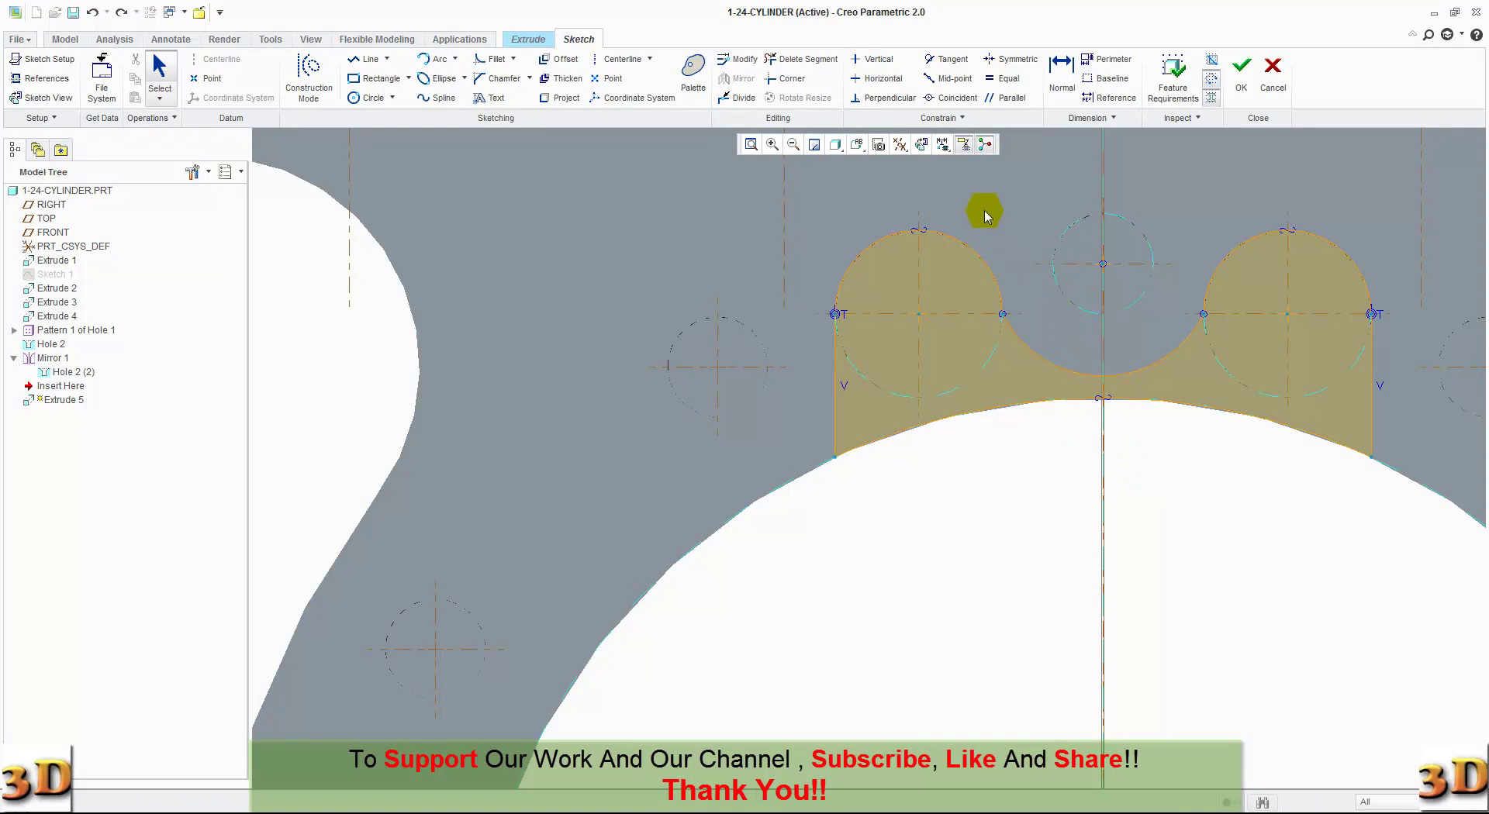
# Make the closing arc tangent to the left and right circles, deleting each conflicting Coincide constraint.
pyautogui.click(947, 60)
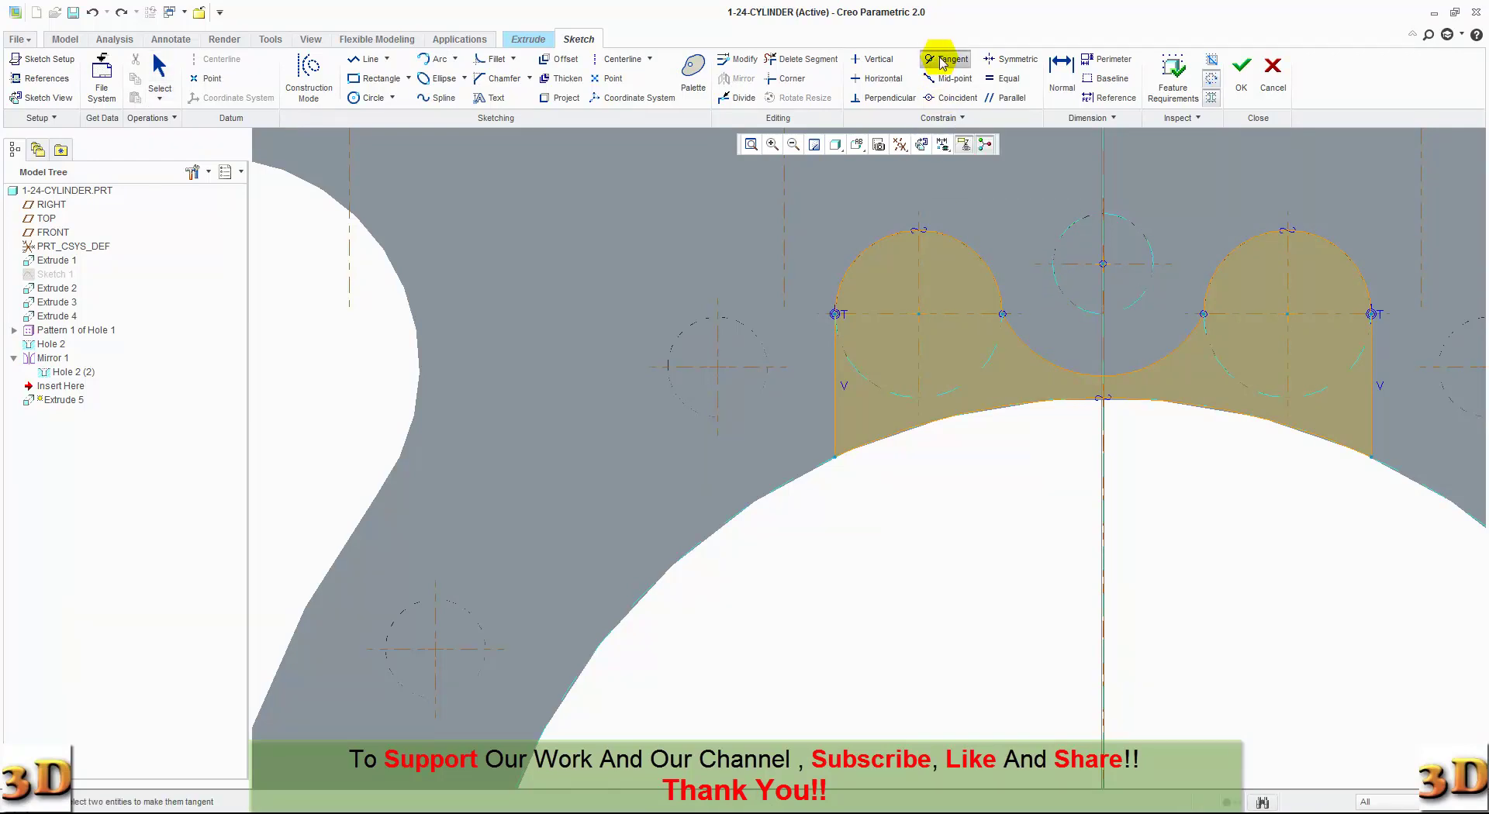
pyautogui.click(999, 286)
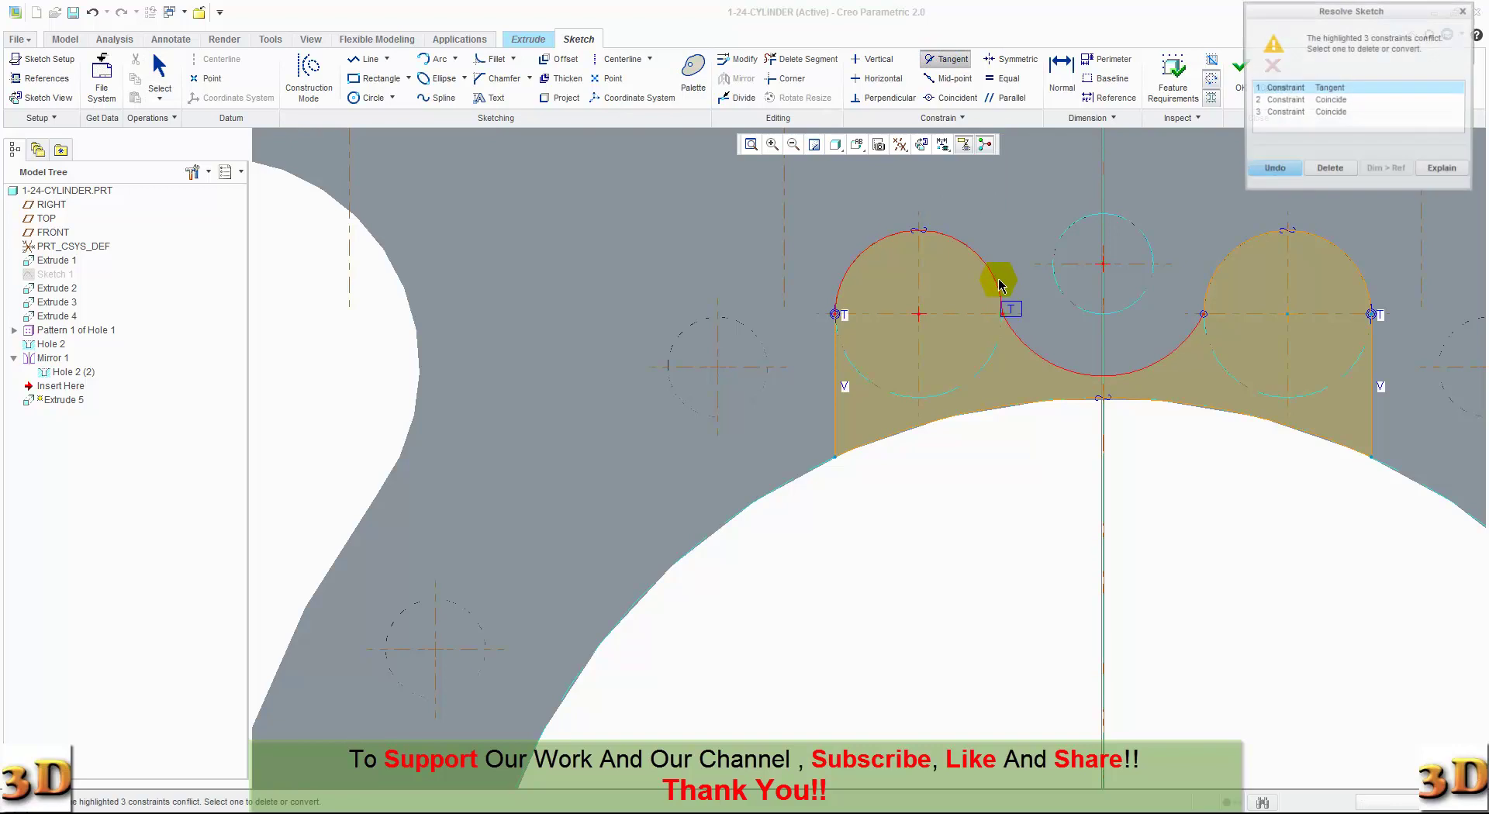
pyautogui.click(1324, 102)
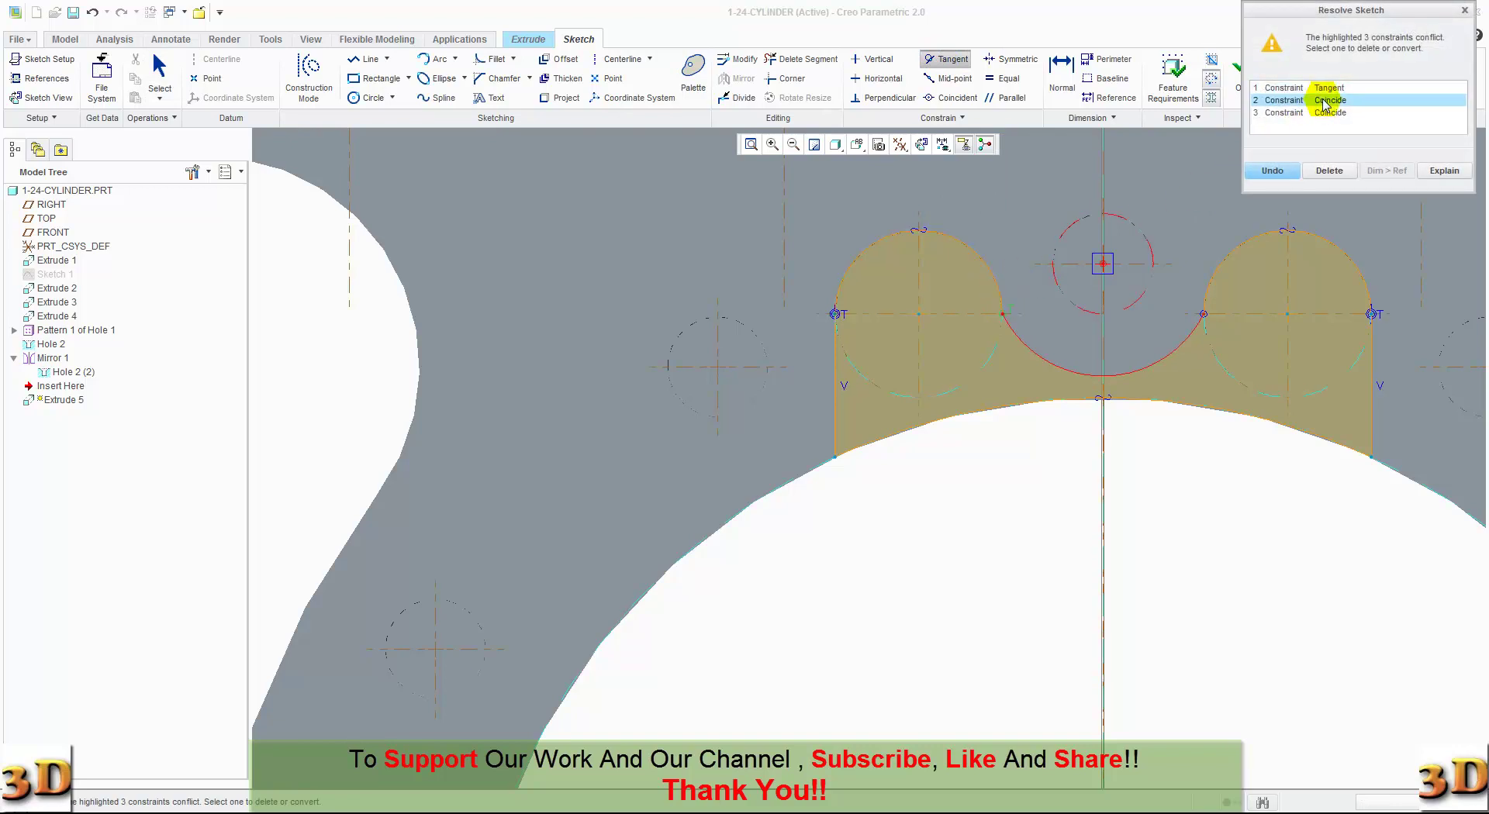
pyautogui.click(1328, 113)
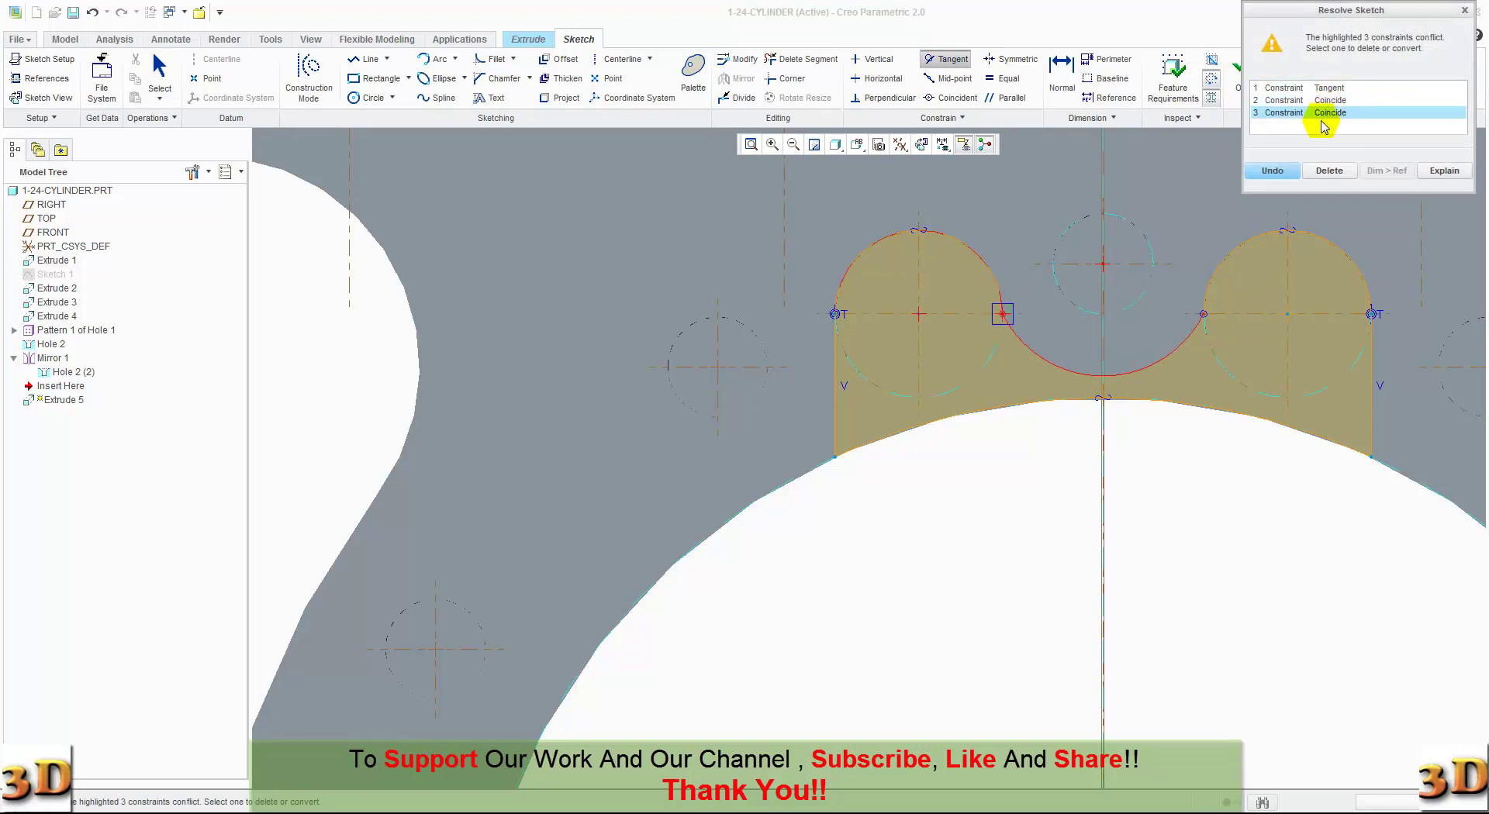
pyautogui.click(1328, 173)
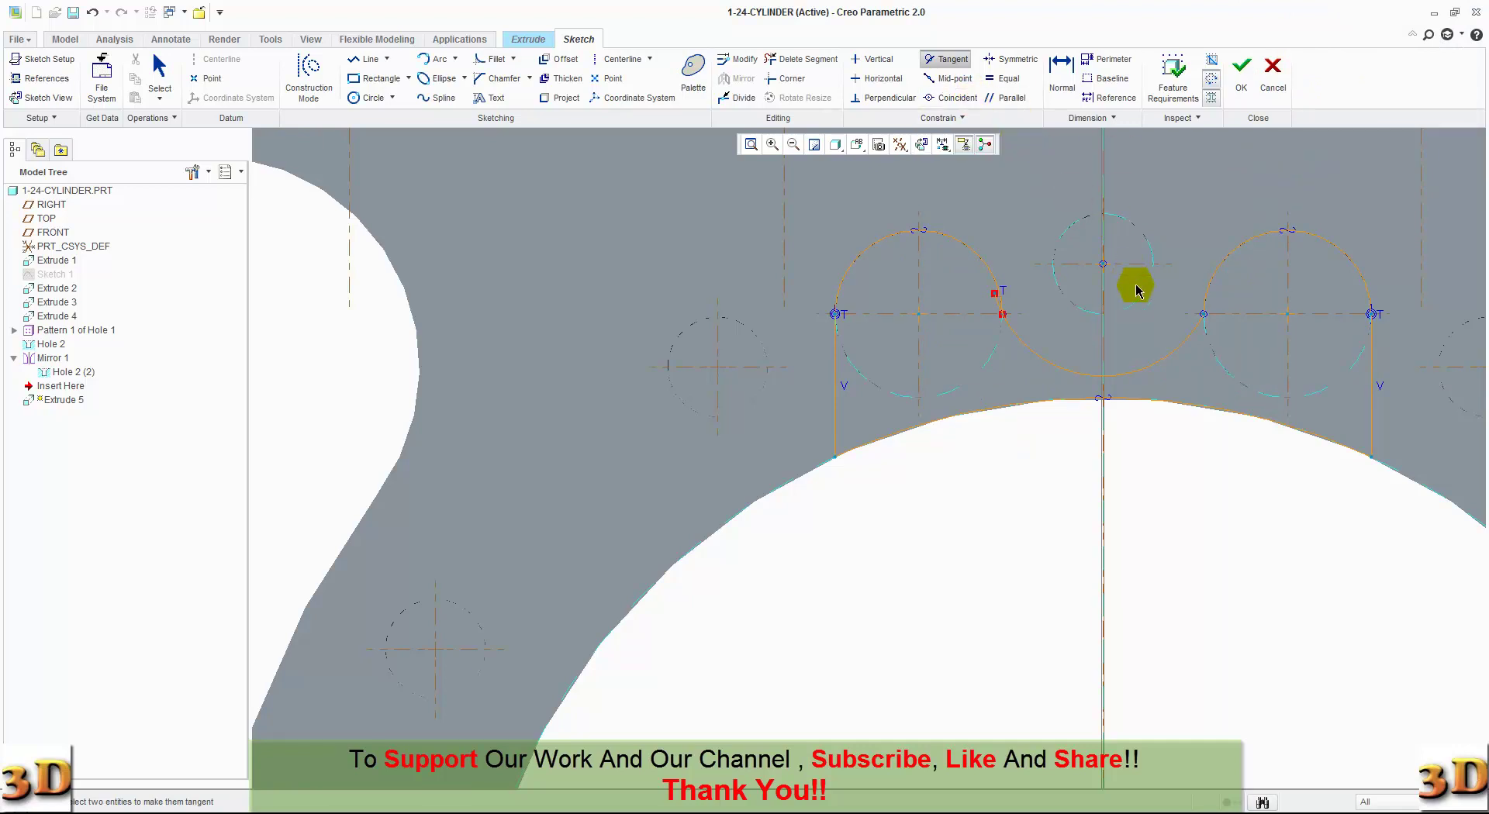
pyautogui.click(1207, 289)
pyautogui.click(1329, 100)
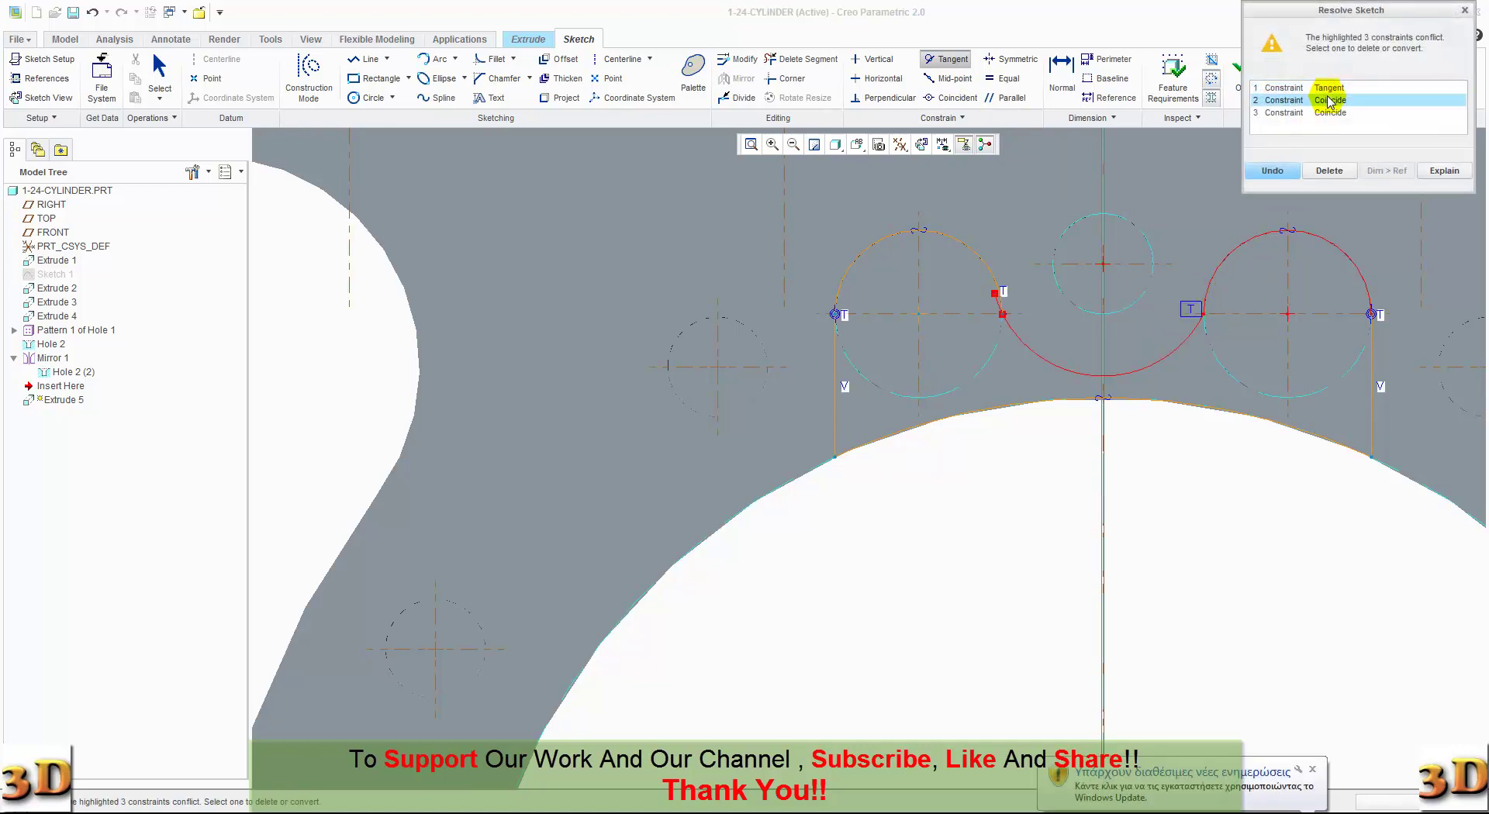
pyautogui.click(1331, 114)
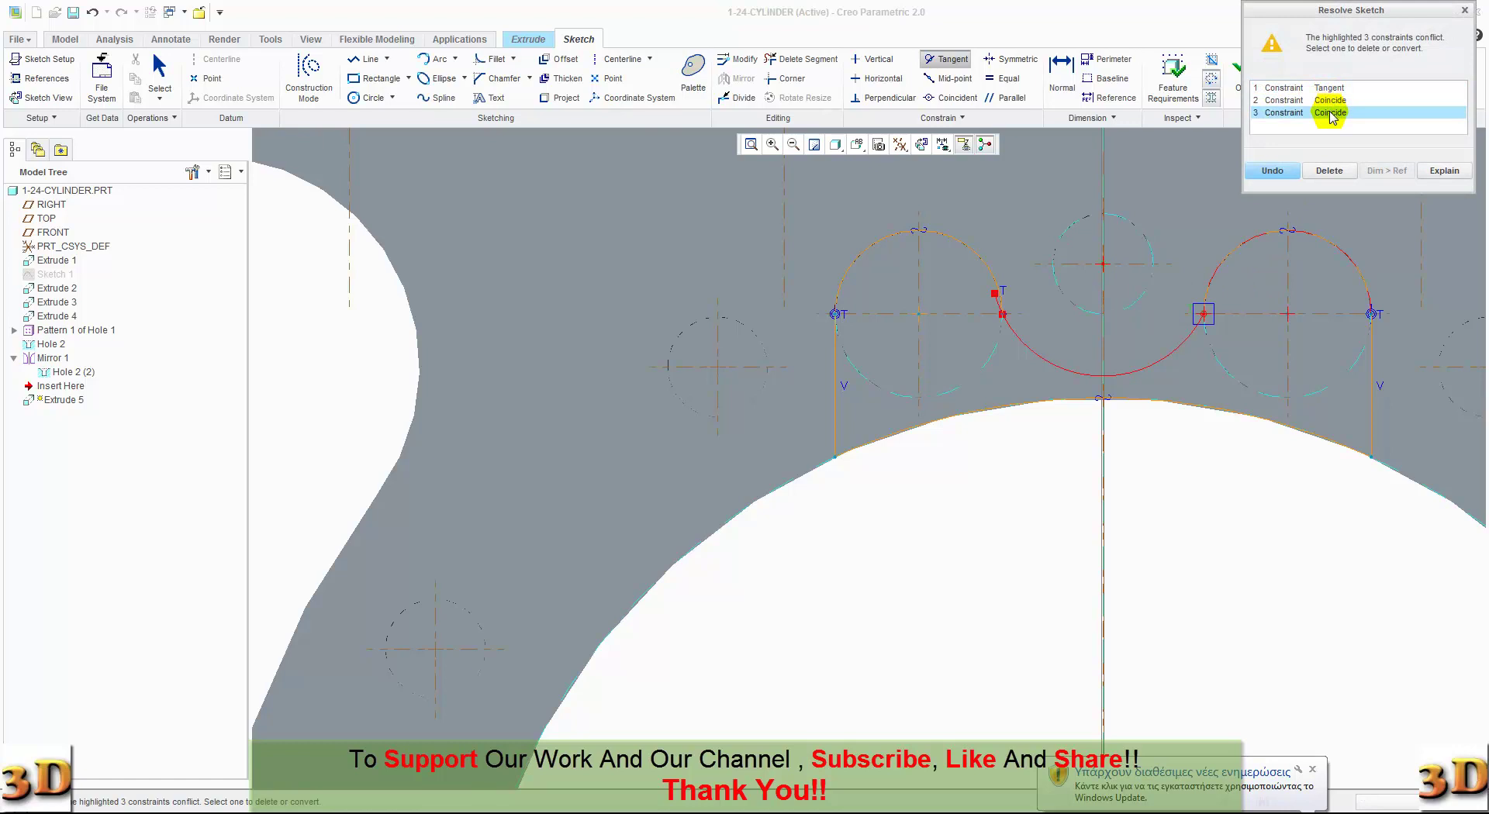
pyautogui.click(1329, 171)
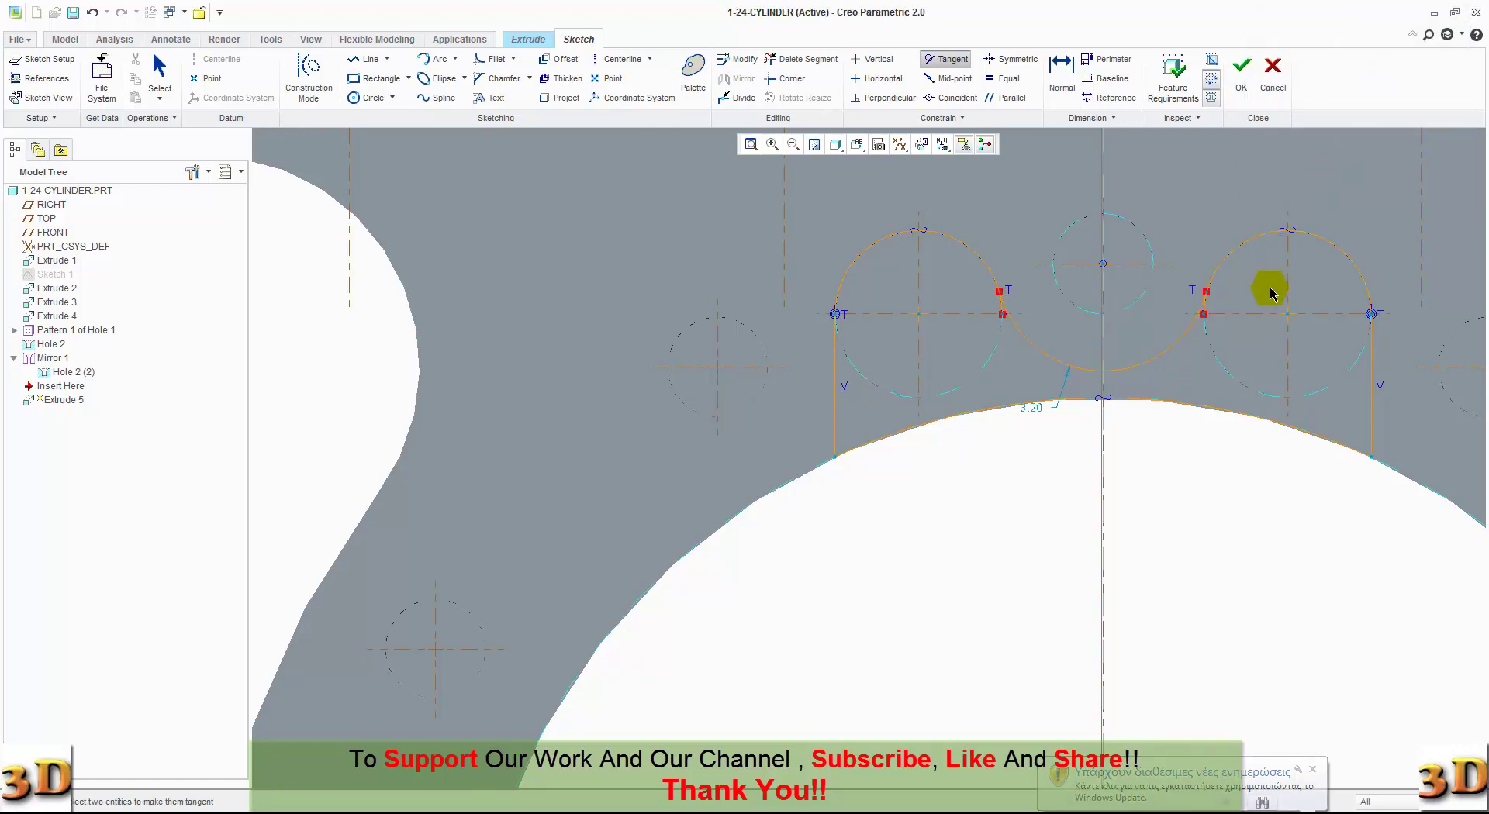
pyautogui.middleClick(1232, 285)
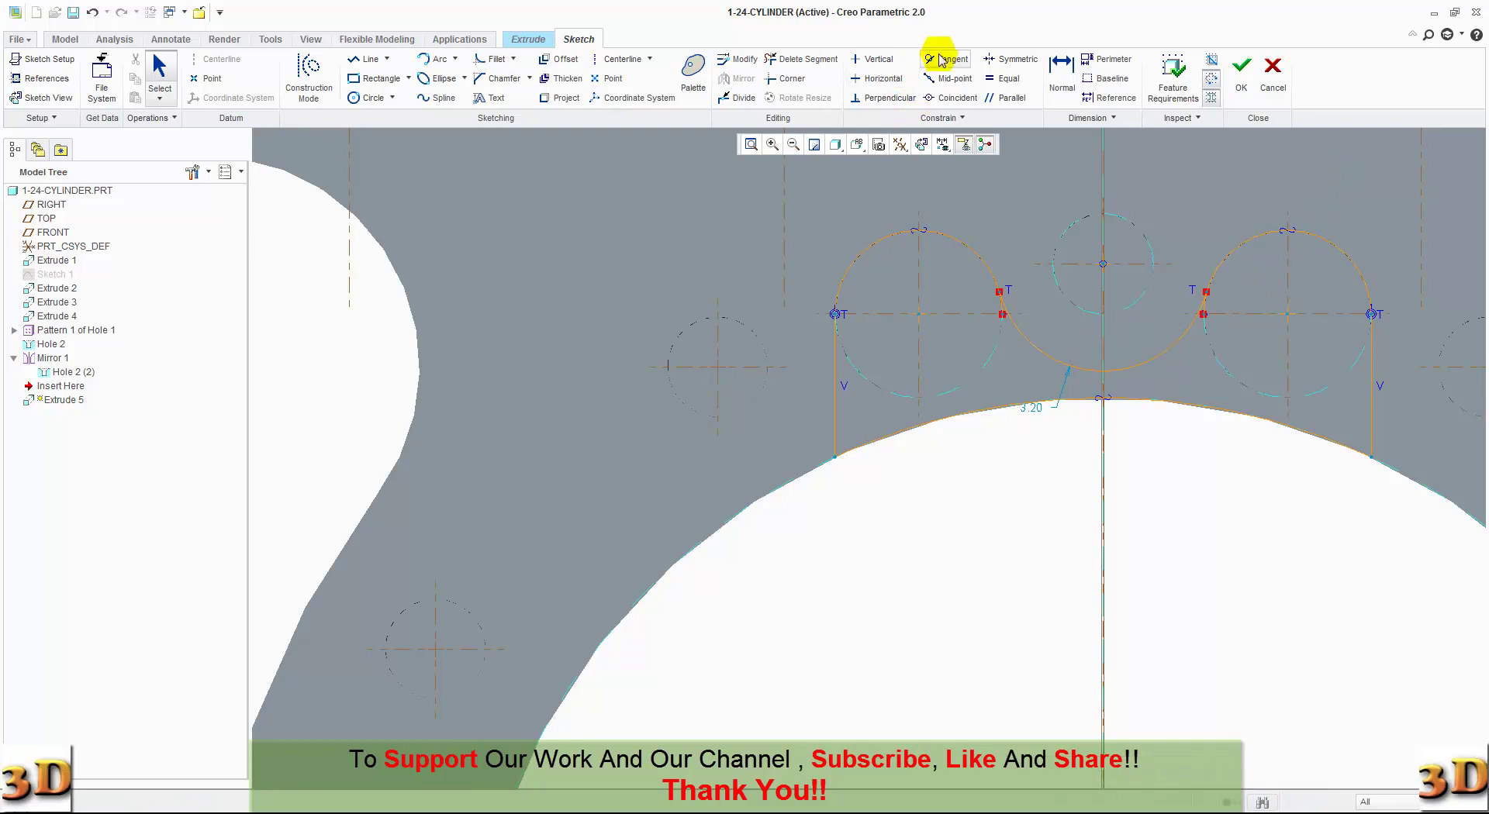
# Trim off the leftover circle segments so the slot outline is closed, with vertical straight side edges.
pyautogui.click(800, 59)
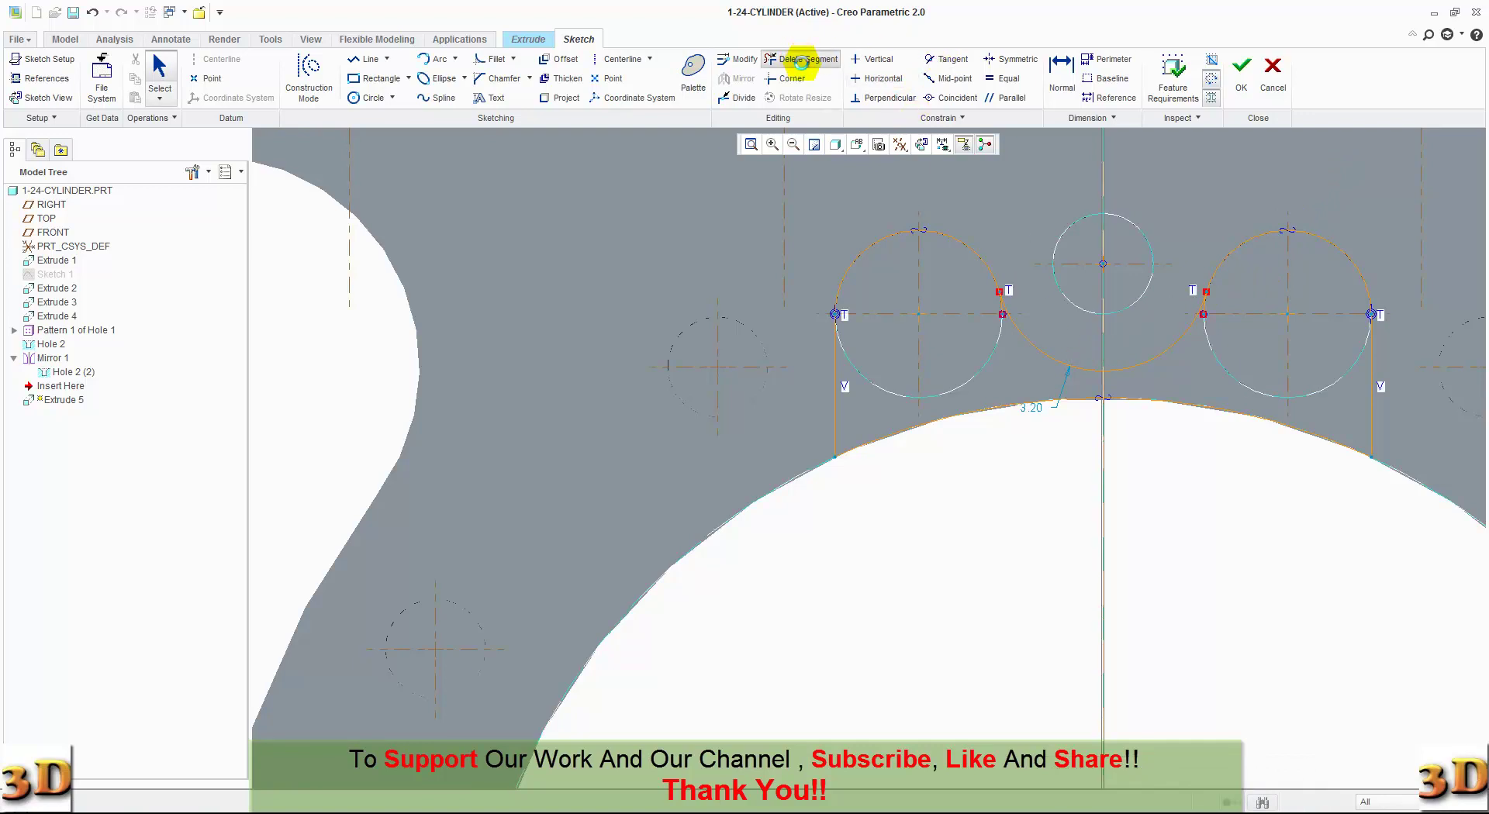
pyautogui.scroll(2, 988, 300)
pyautogui.scroll(2, 1008, 310)
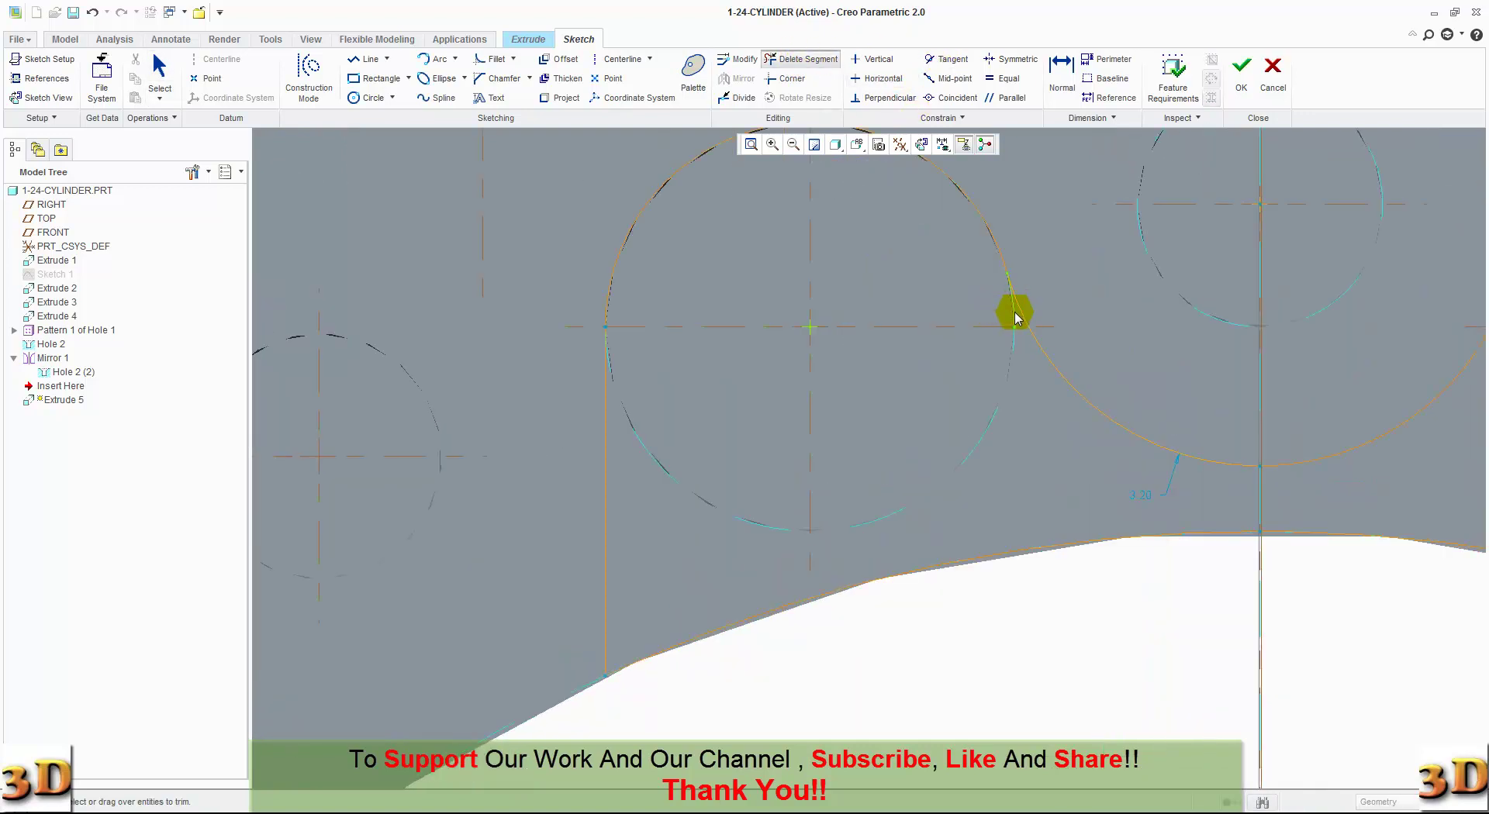
pyautogui.scroll(-2, 1031, 308)
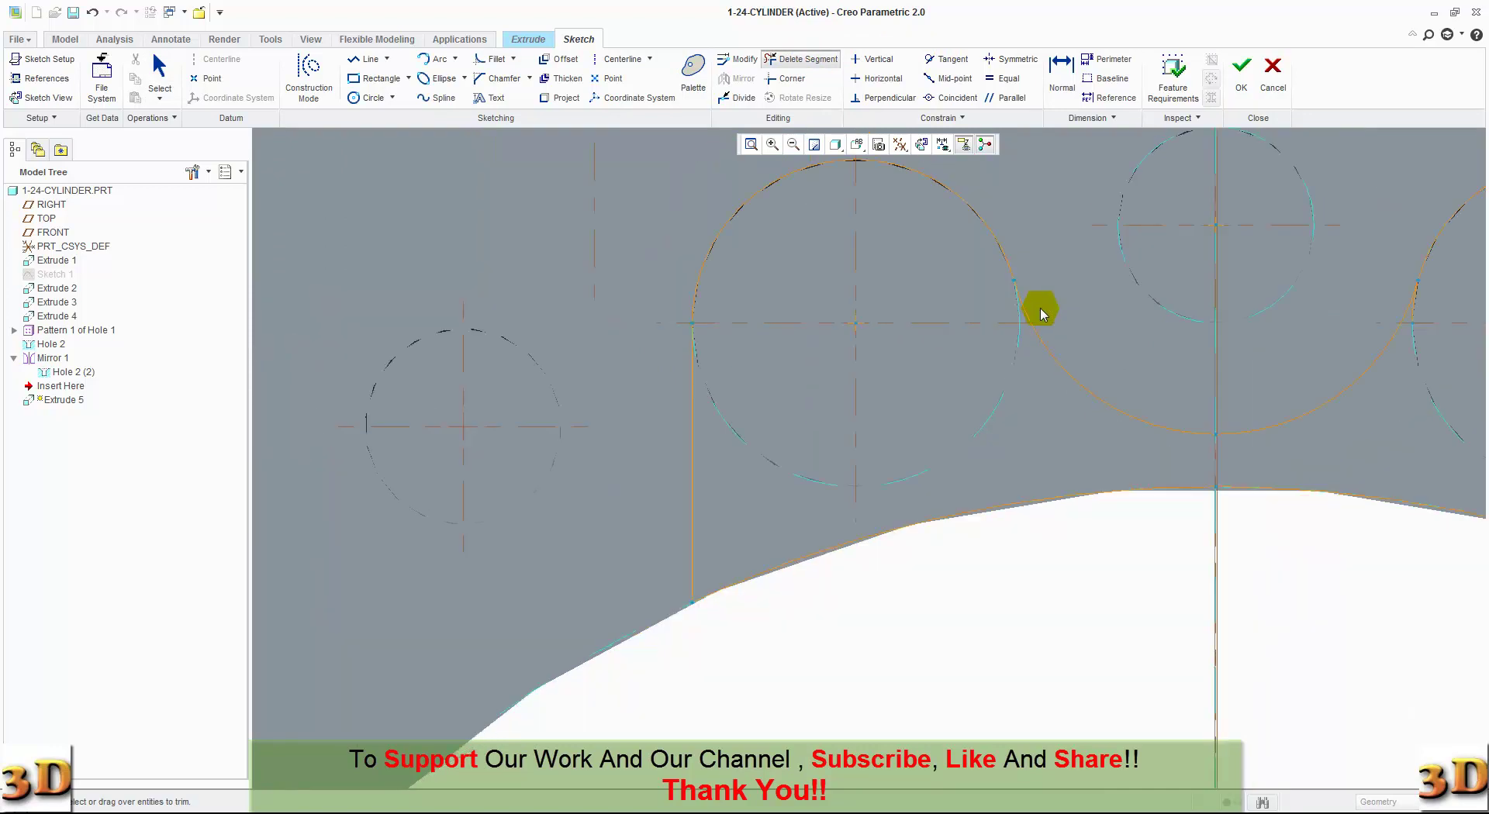
pyautogui.click(1339, 318)
pyautogui.middleClick(1310, 392)
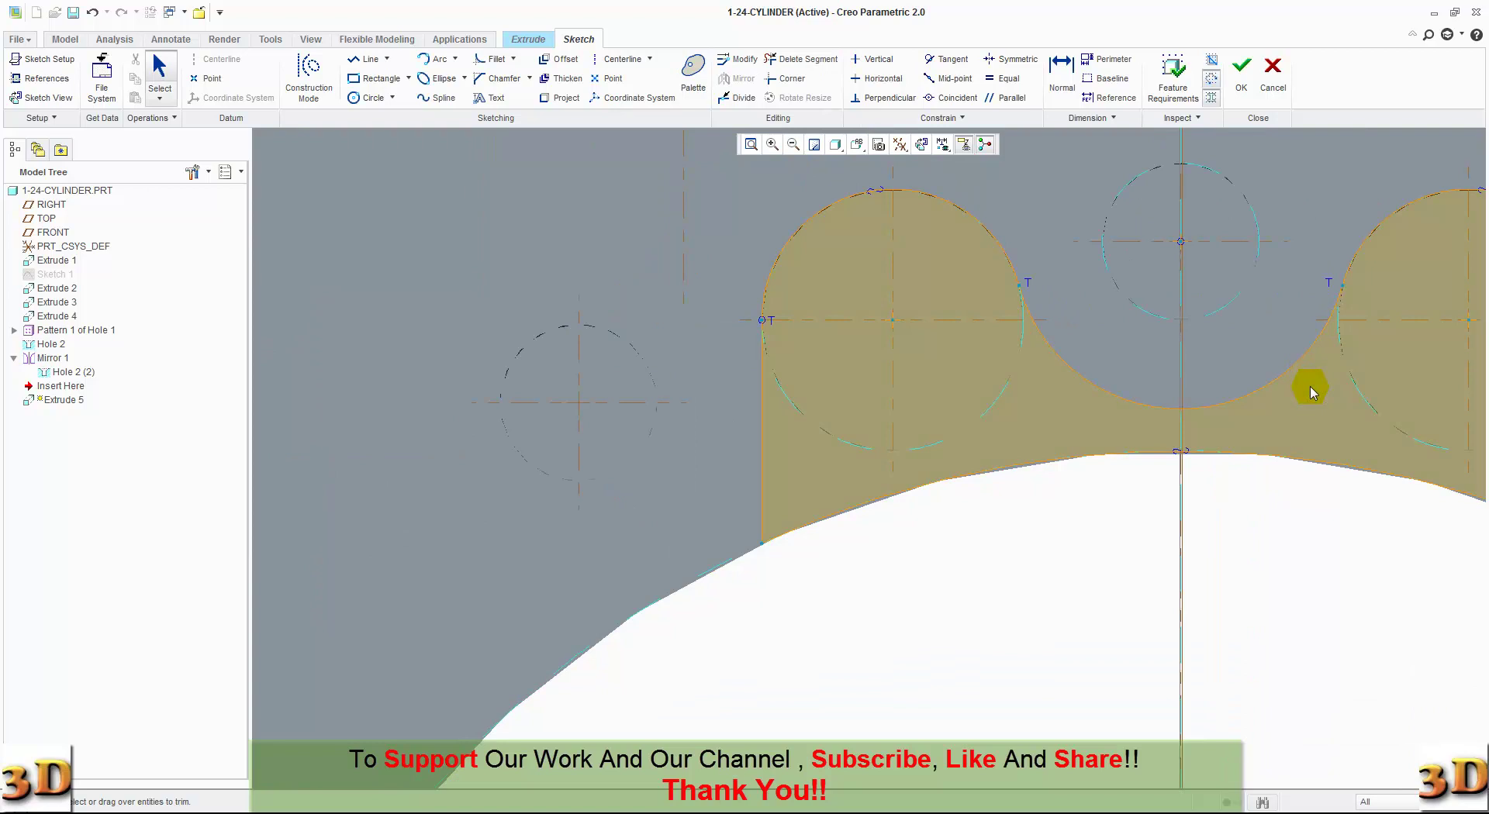
pyautogui.scroll(-3, 1310, 392)
pyautogui.scroll(2, 1481, 384)
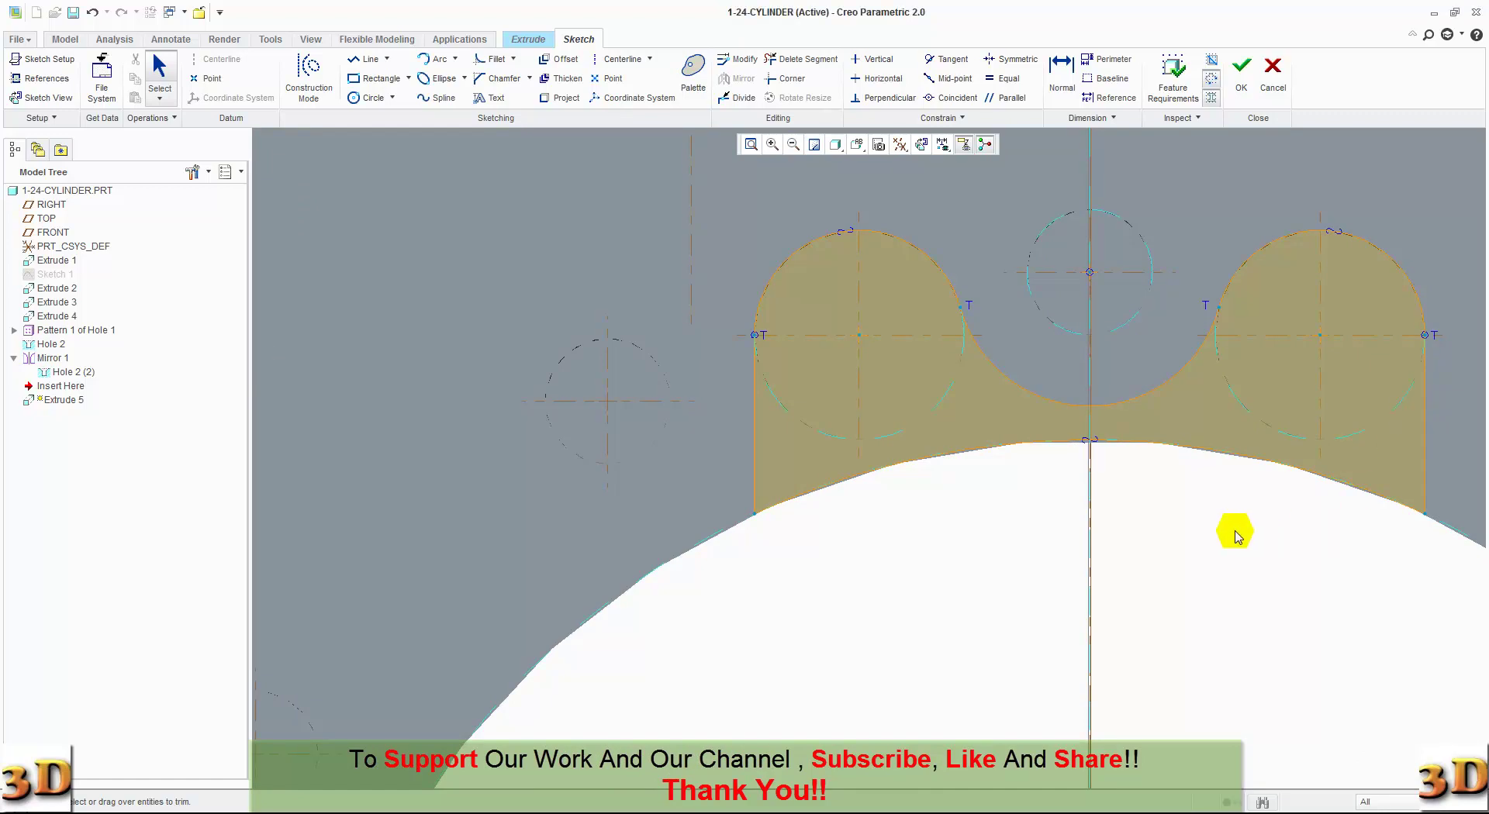
pyautogui.moveTo(1204, 524); pyautogui.dragTo(1063, 529)
pyautogui.scroll(3, 1064, 529)
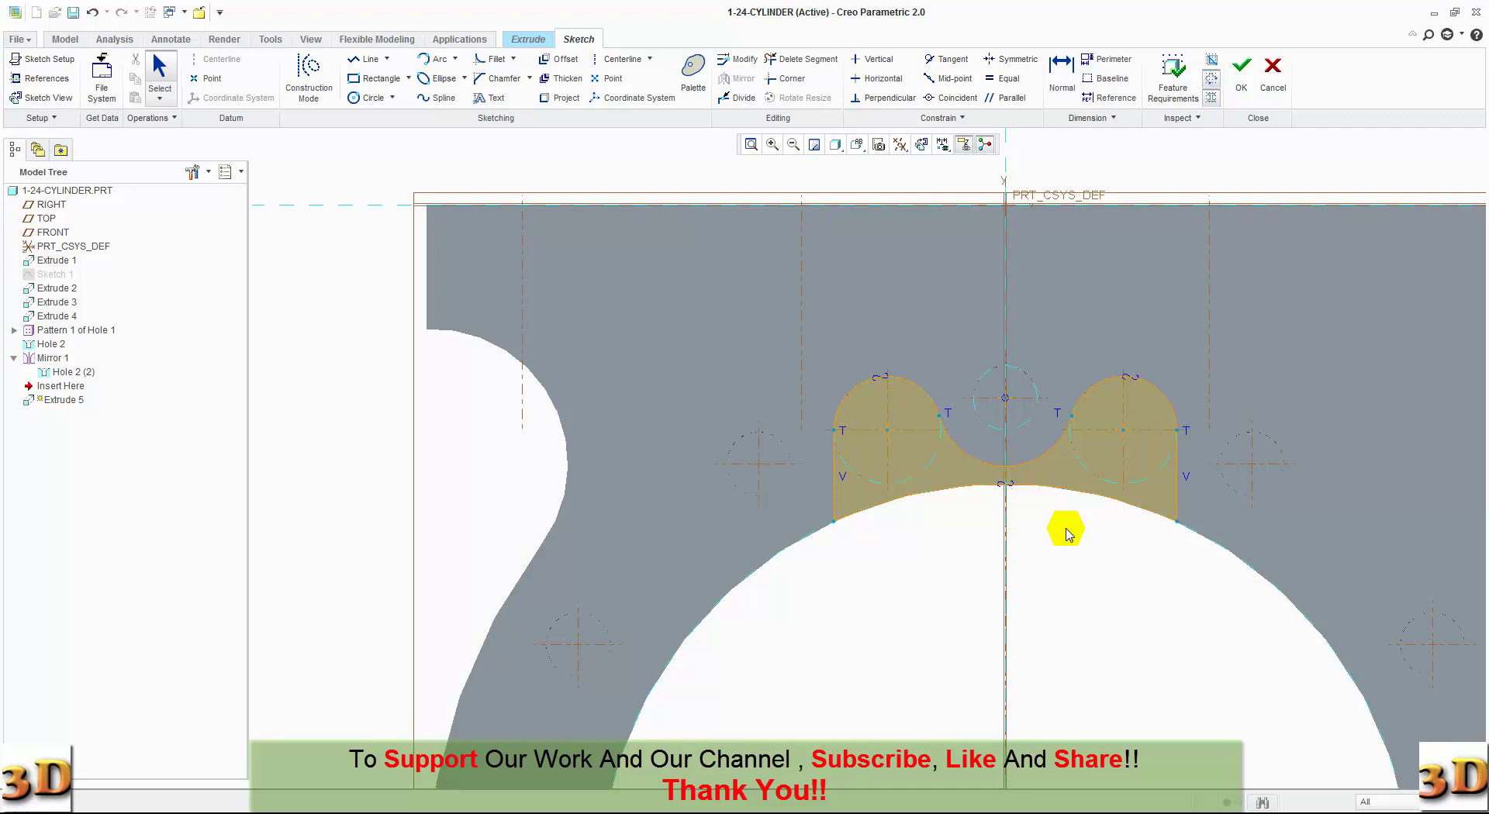
pyautogui.click(1191, 484)
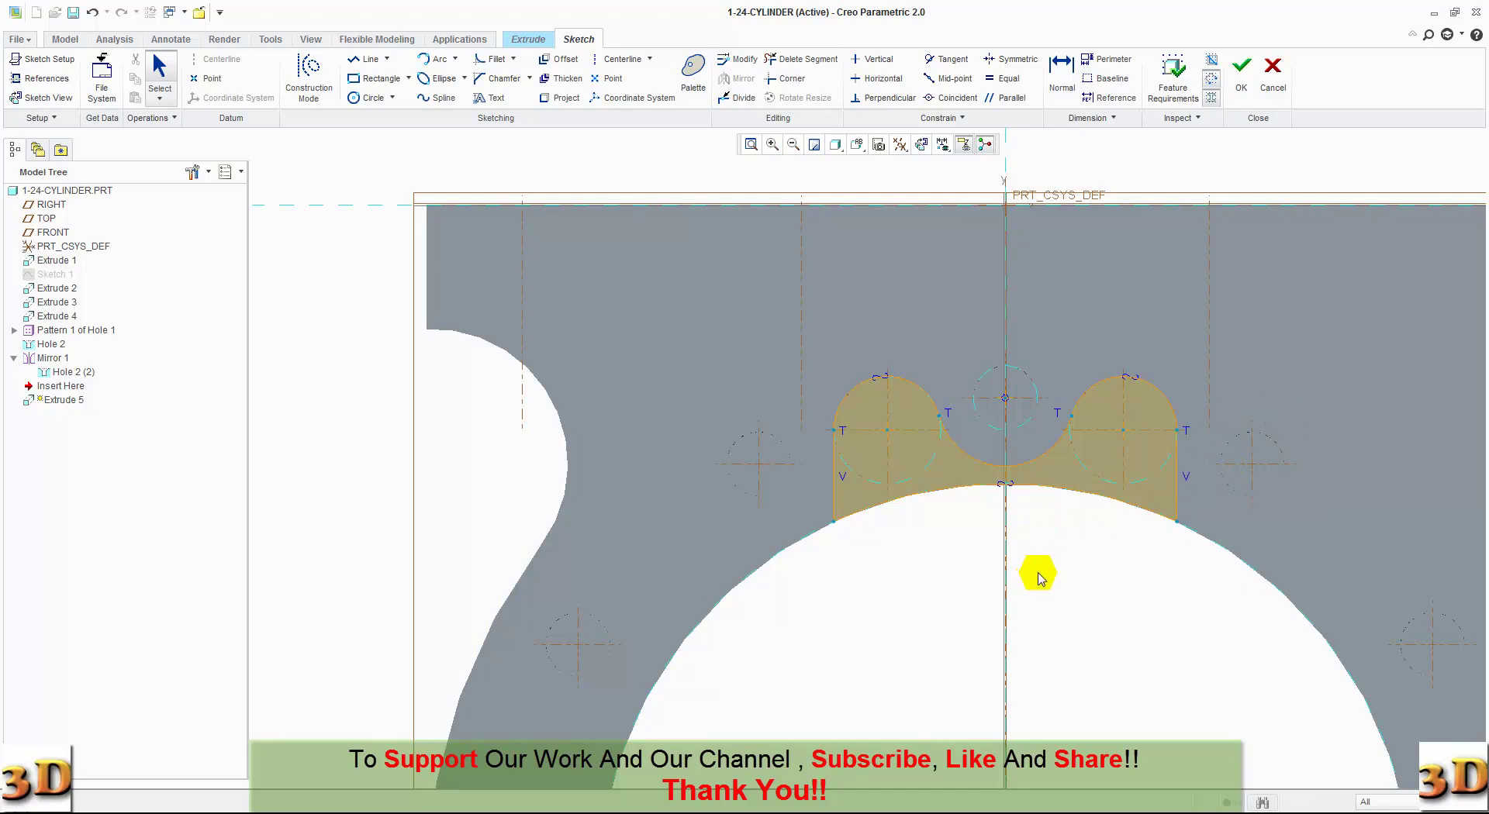
# Extrude the slot profile 3.00 deep, flipped into the part, as a material-removing cut.
pyautogui.click(1240, 77)
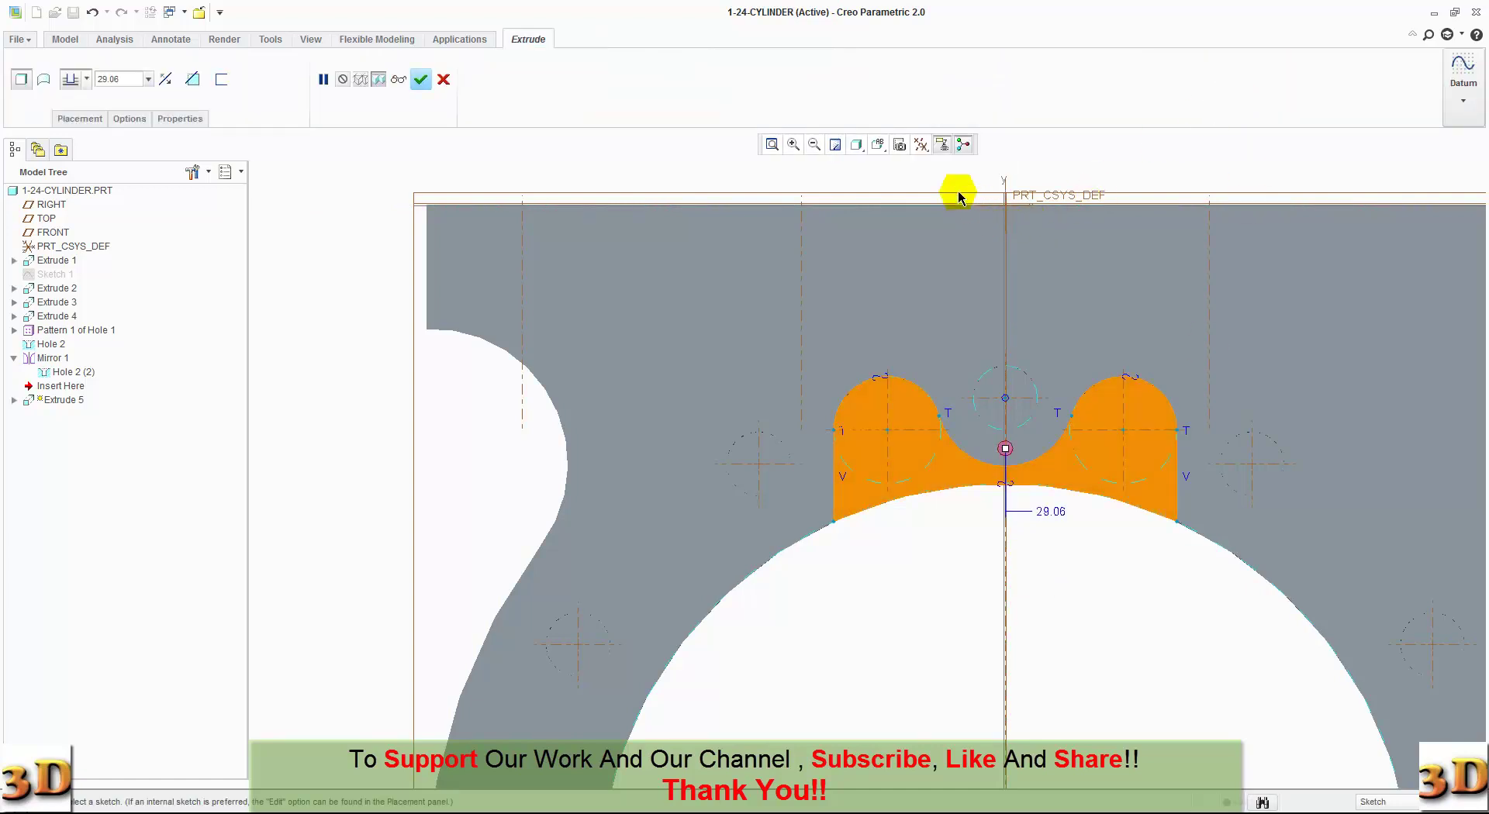
pyautogui.click(880, 147)
pyautogui.click(887, 167)
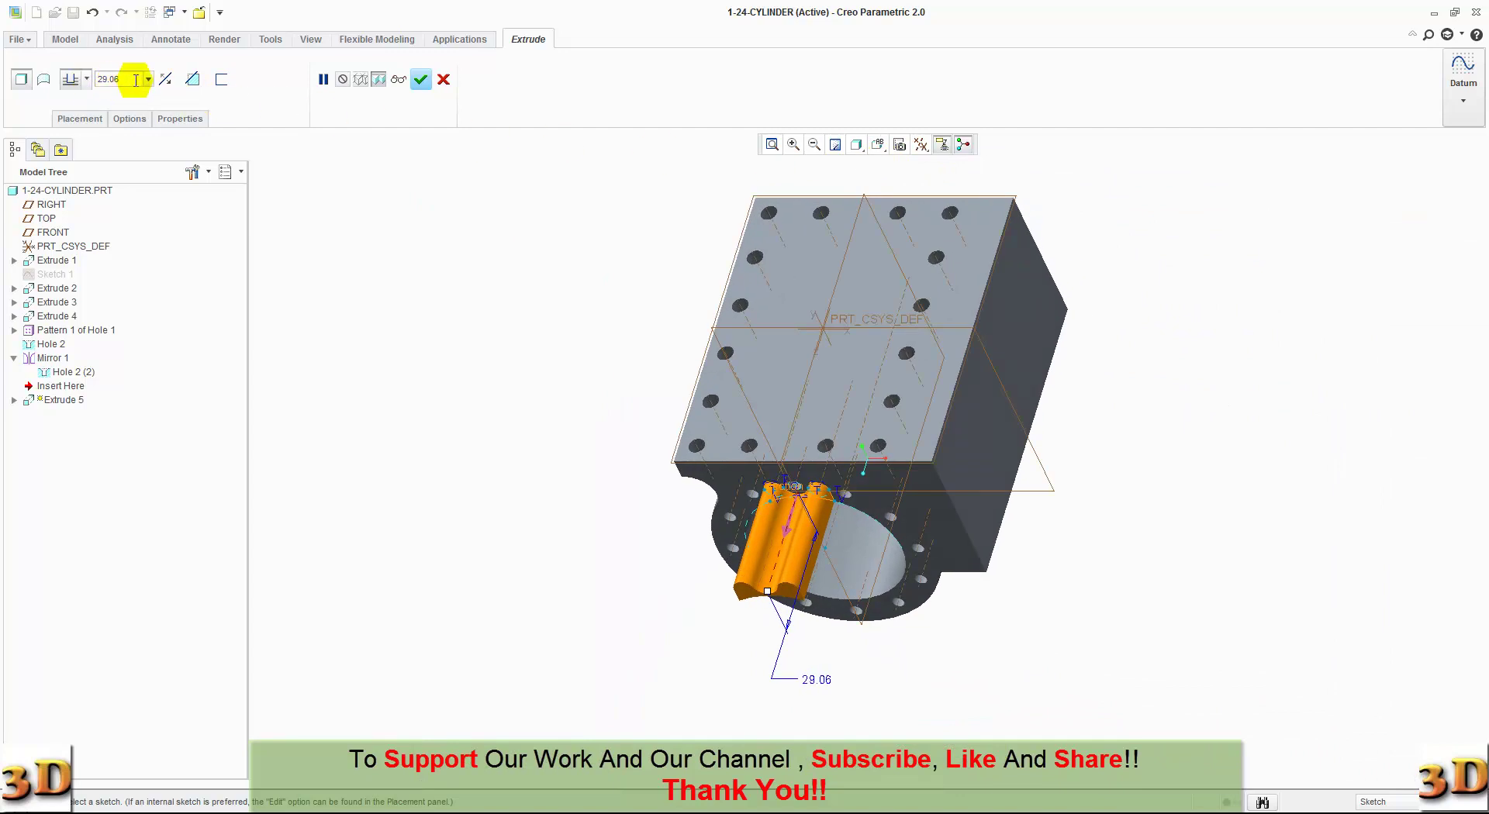
pyautogui.write('3')
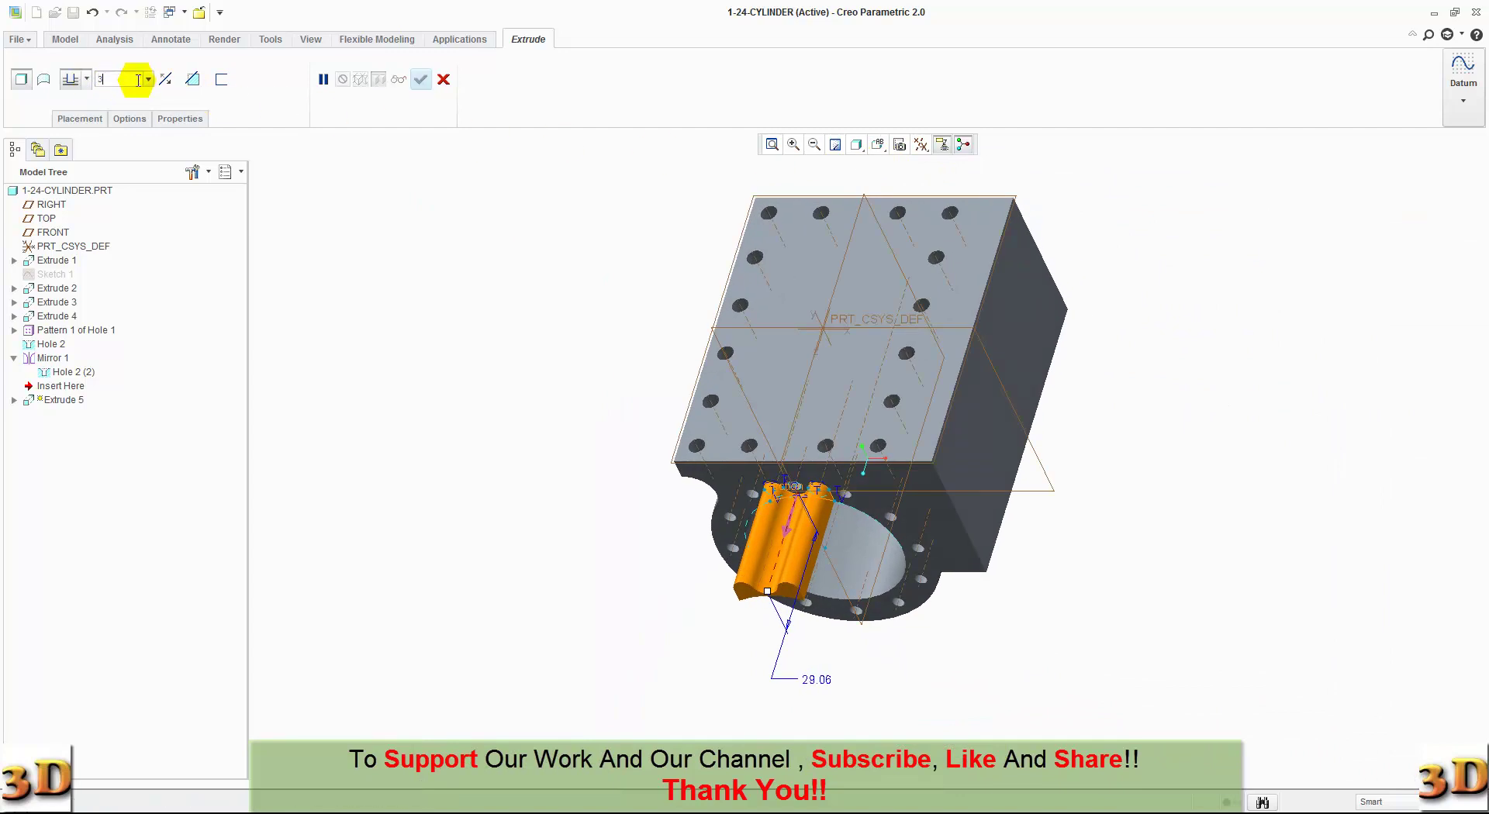
pyautogui.press('Return')
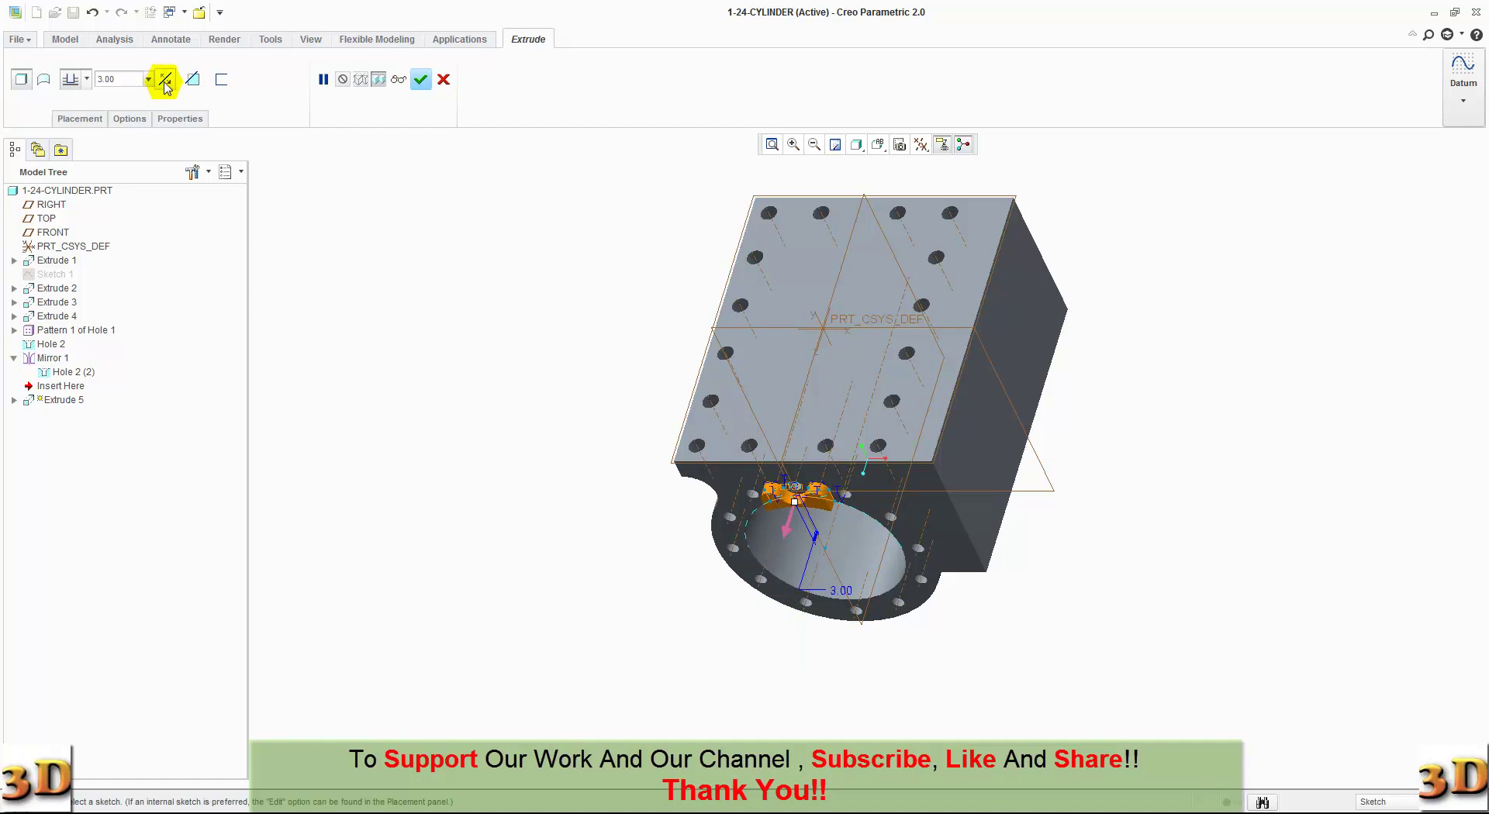
pyautogui.click(164, 80)
pyautogui.click(192, 79)
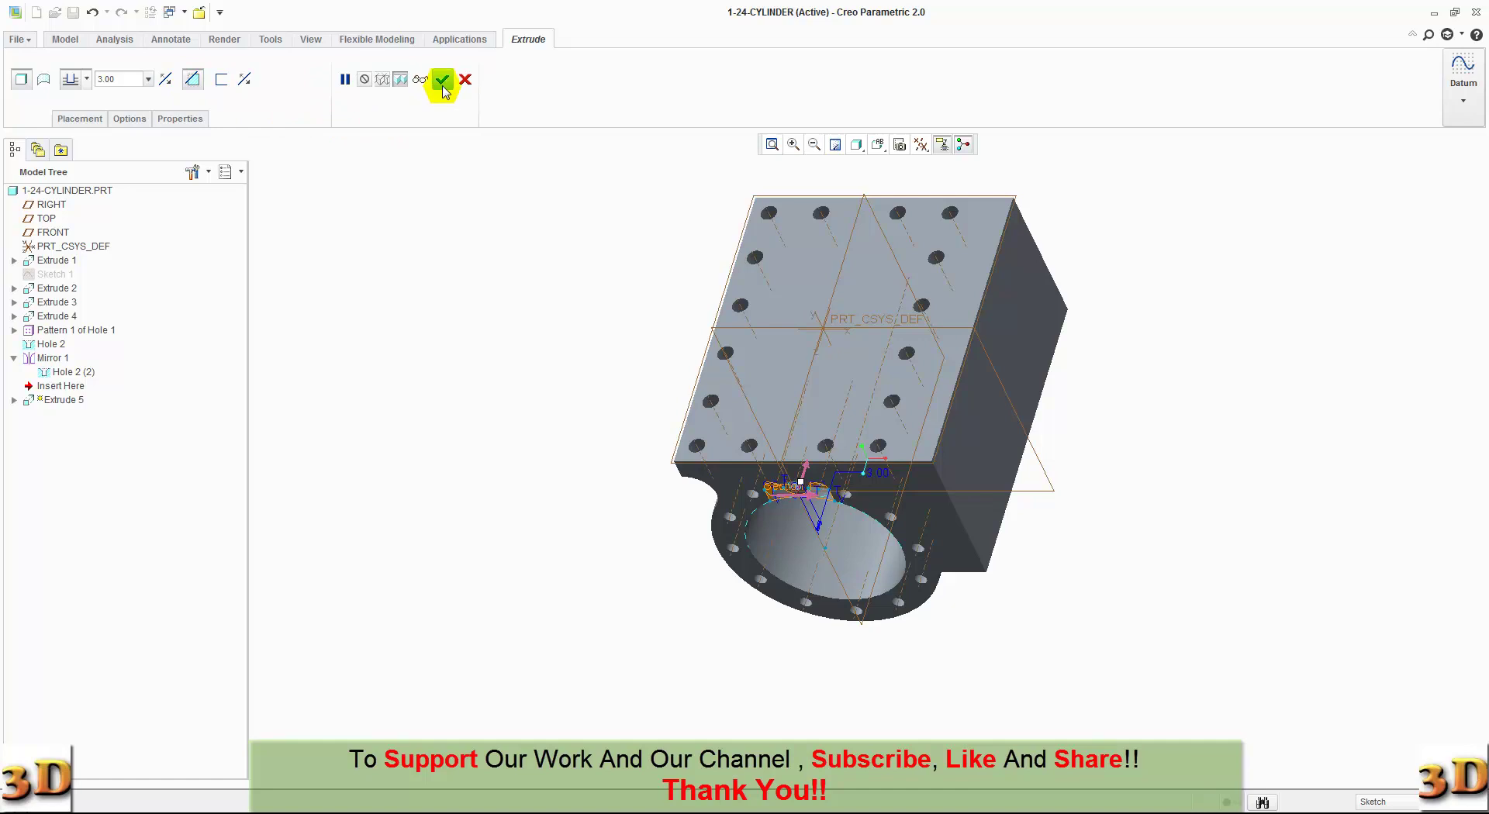
pyautogui.click(441, 80)
pyautogui.moveTo(499, 349)
pyautogui.mouseDown(button='middle')
pyautogui.moveTo(542, 279)
pyautogui.moveTo(525, 277)
pyautogui.mouseUp(button='middle')
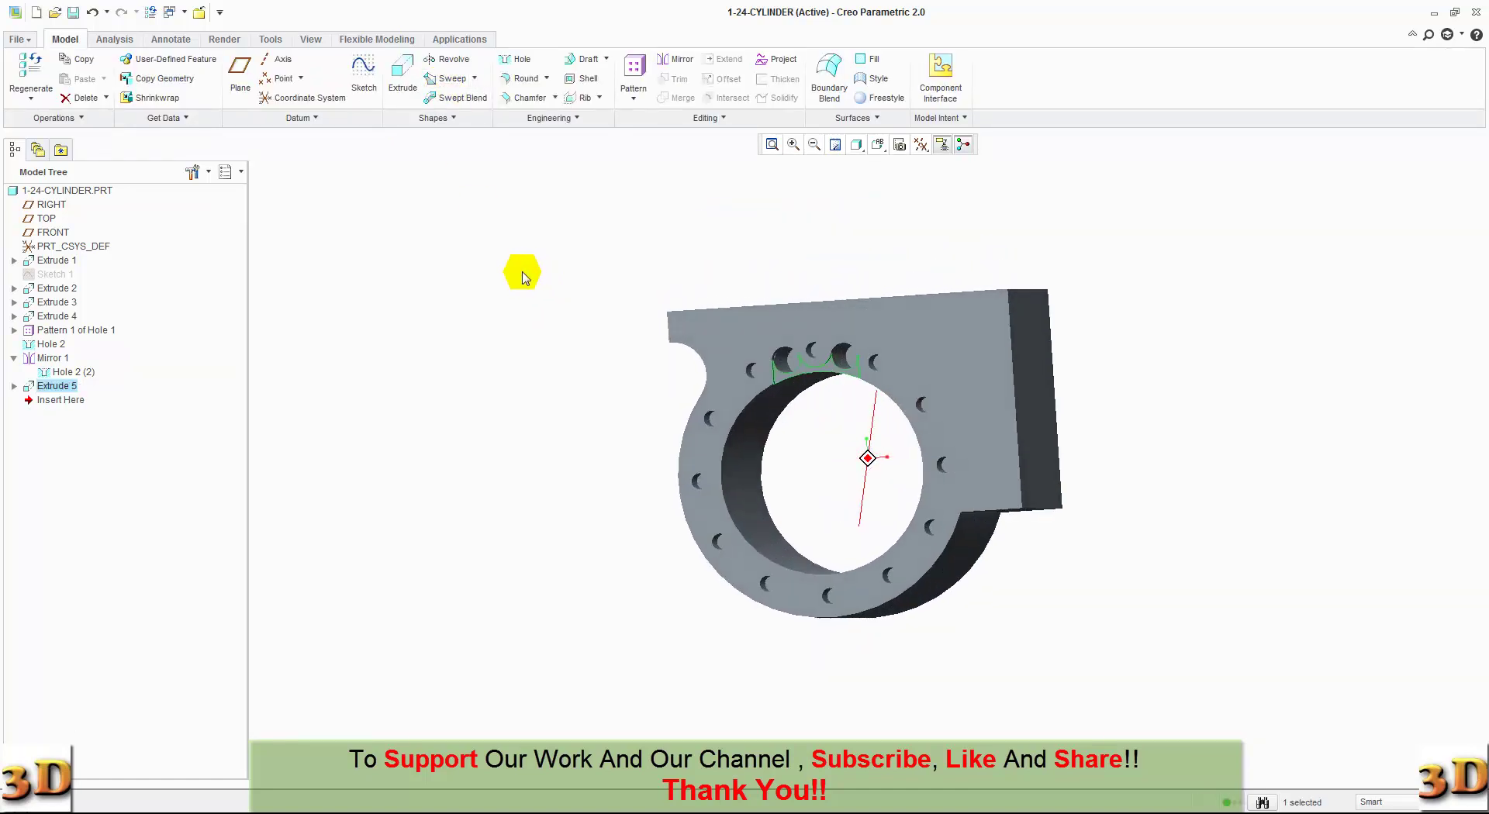
pyautogui.click(525, 277)
pyautogui.scroll(-5, 779, 349)
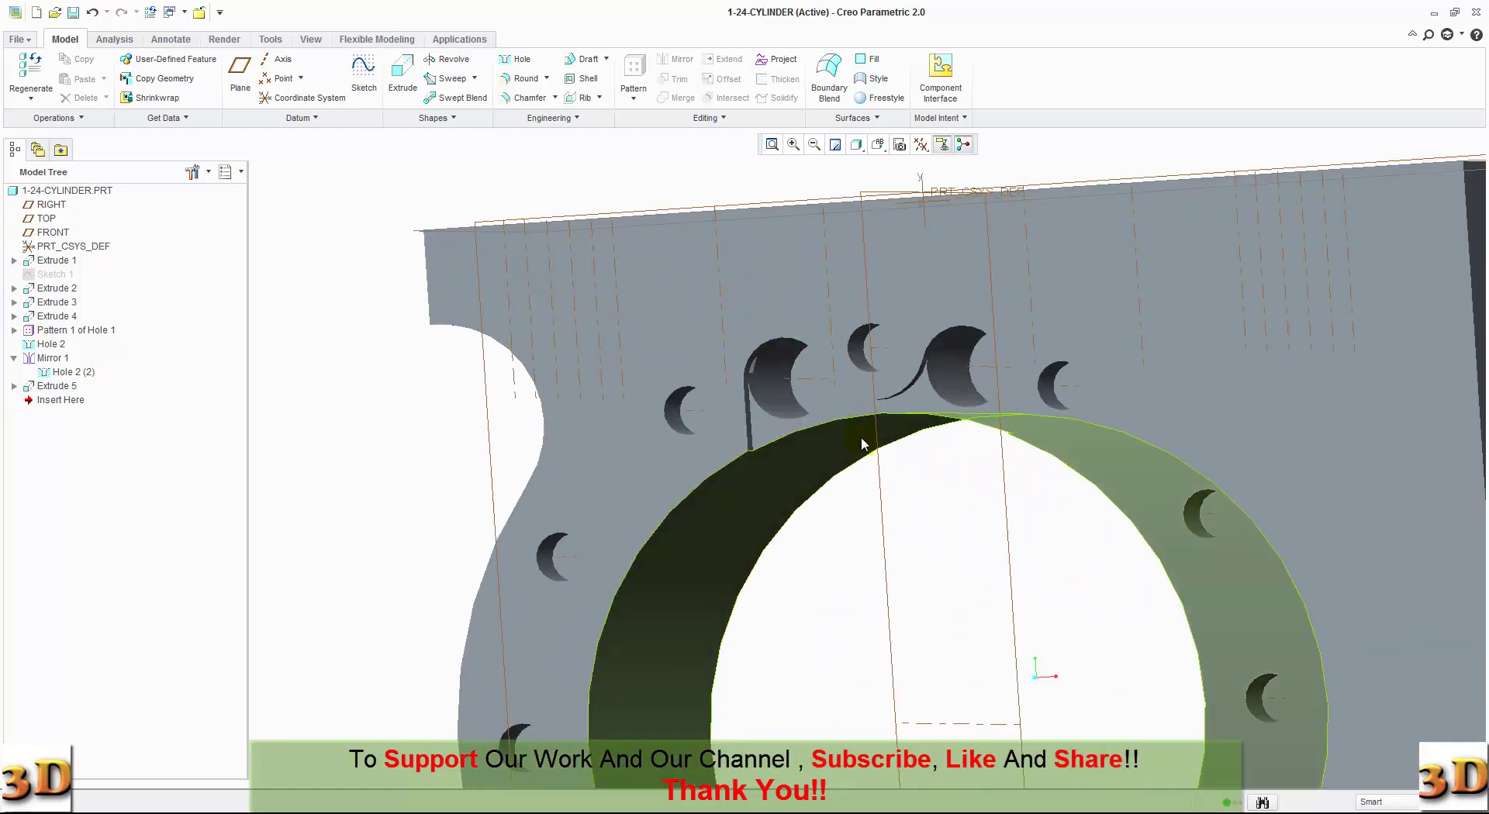
pyautogui.moveTo(887, 485); pyautogui.dragTo(879, 485, button='middle')
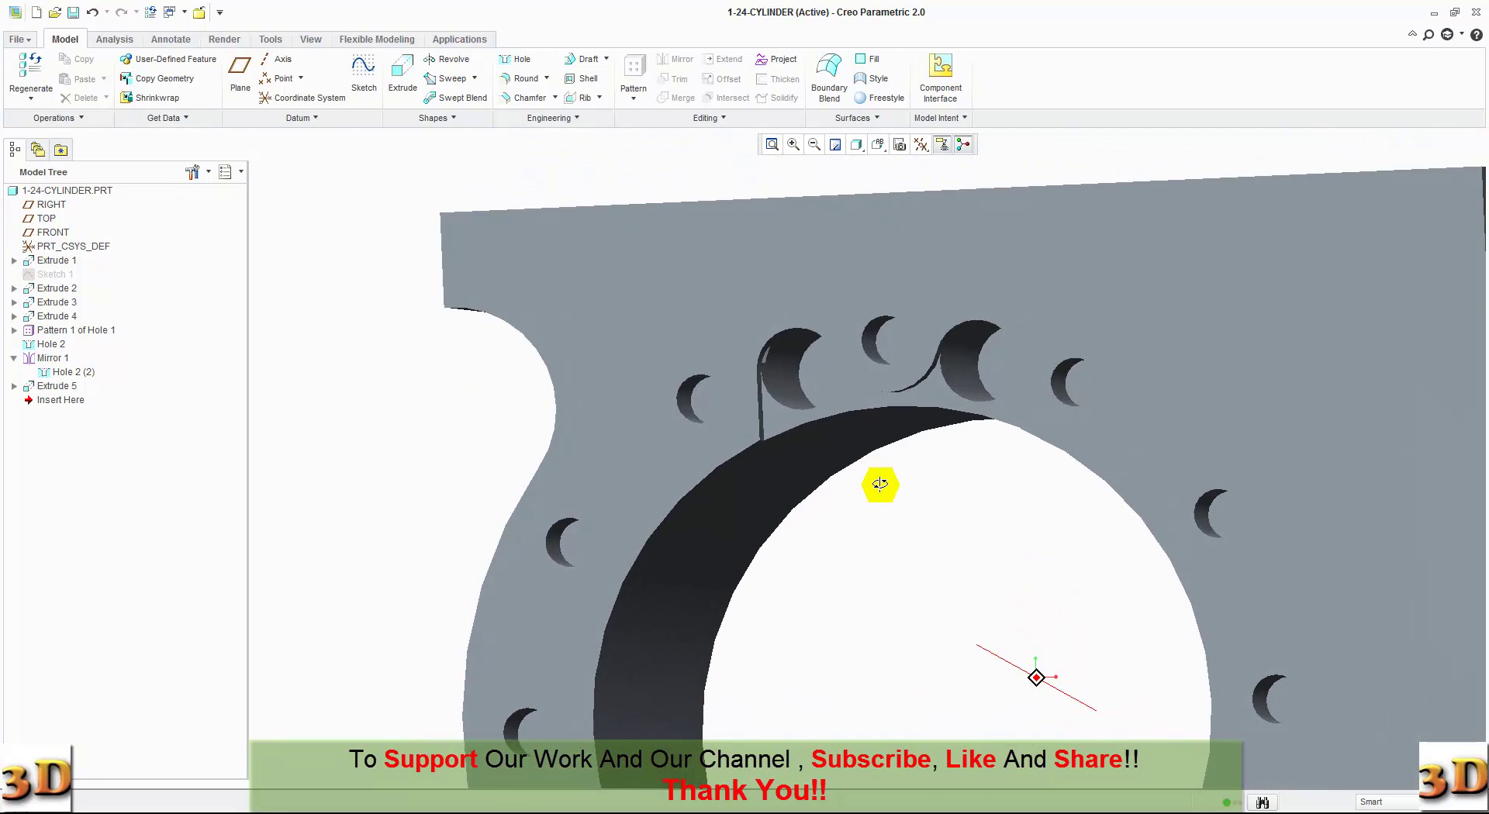
pyautogui.click(877, 145)
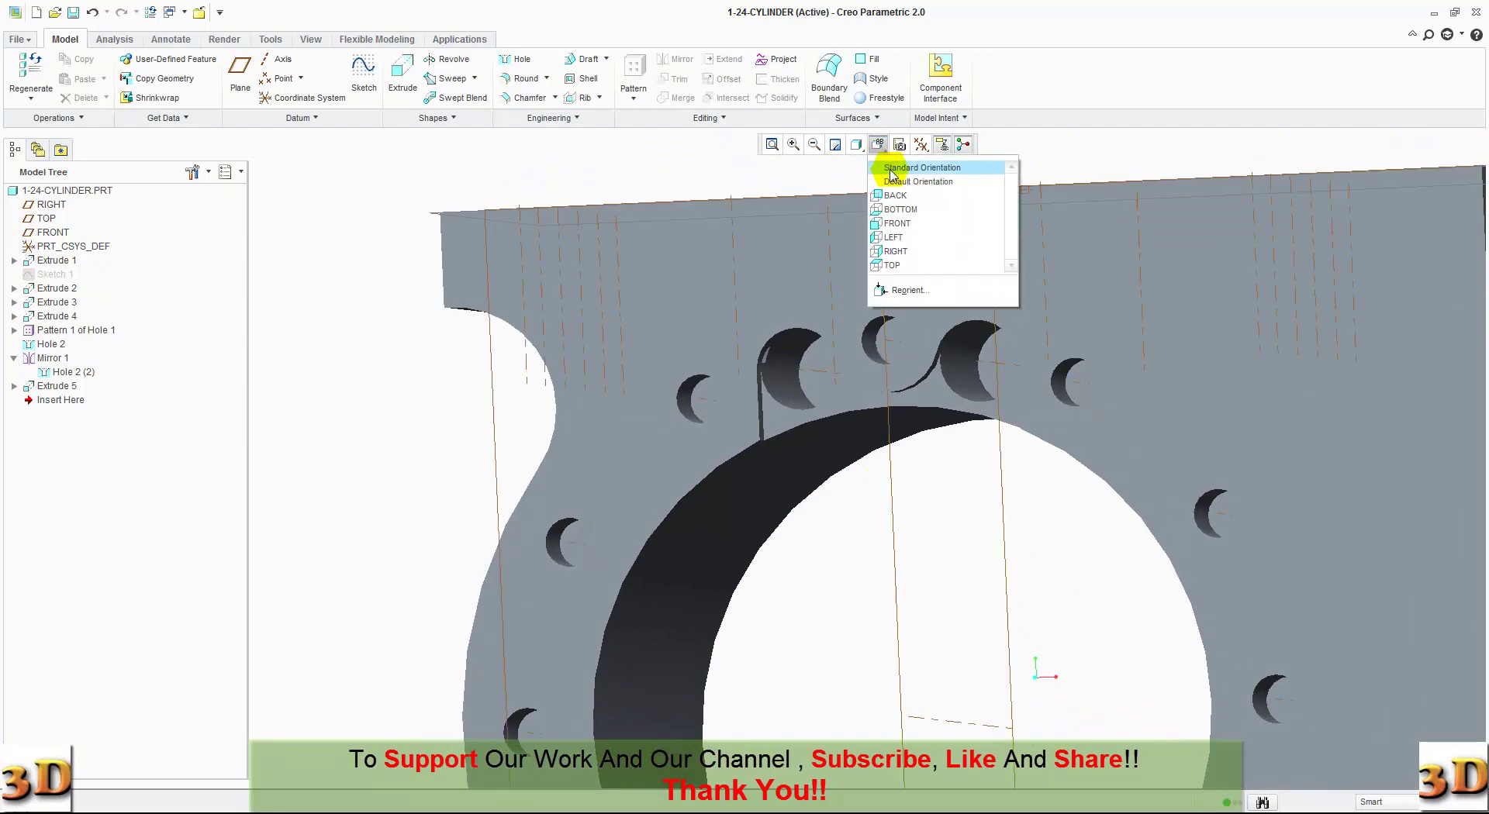
pyautogui.click(890, 169)
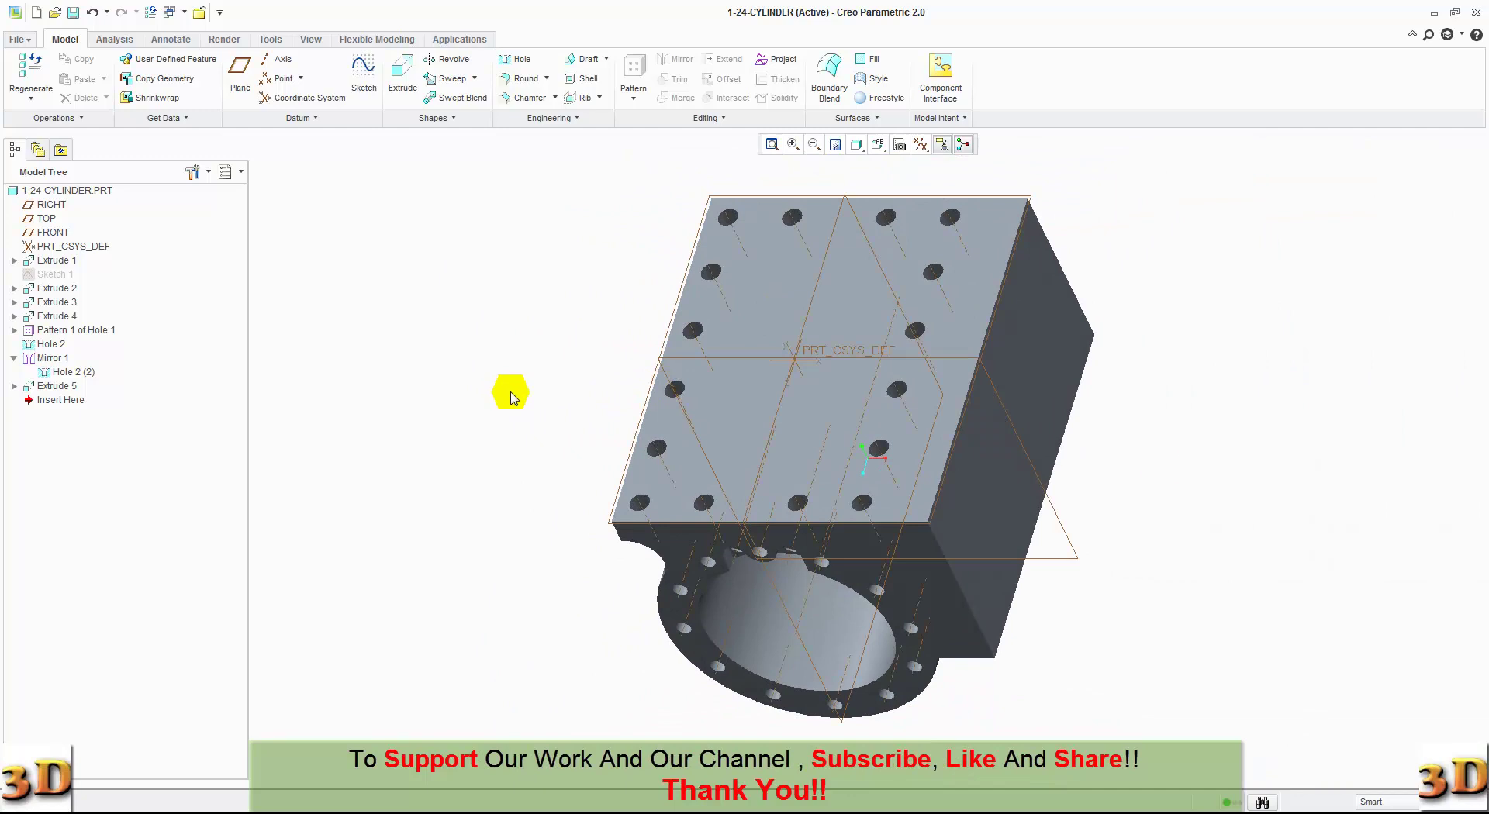
# Mirror Extrude 5, Hole 2 (2), Hole 2 and Pattern 1 of Hole 1 across the FRONT plane.
pyautogui.click(64, 392)
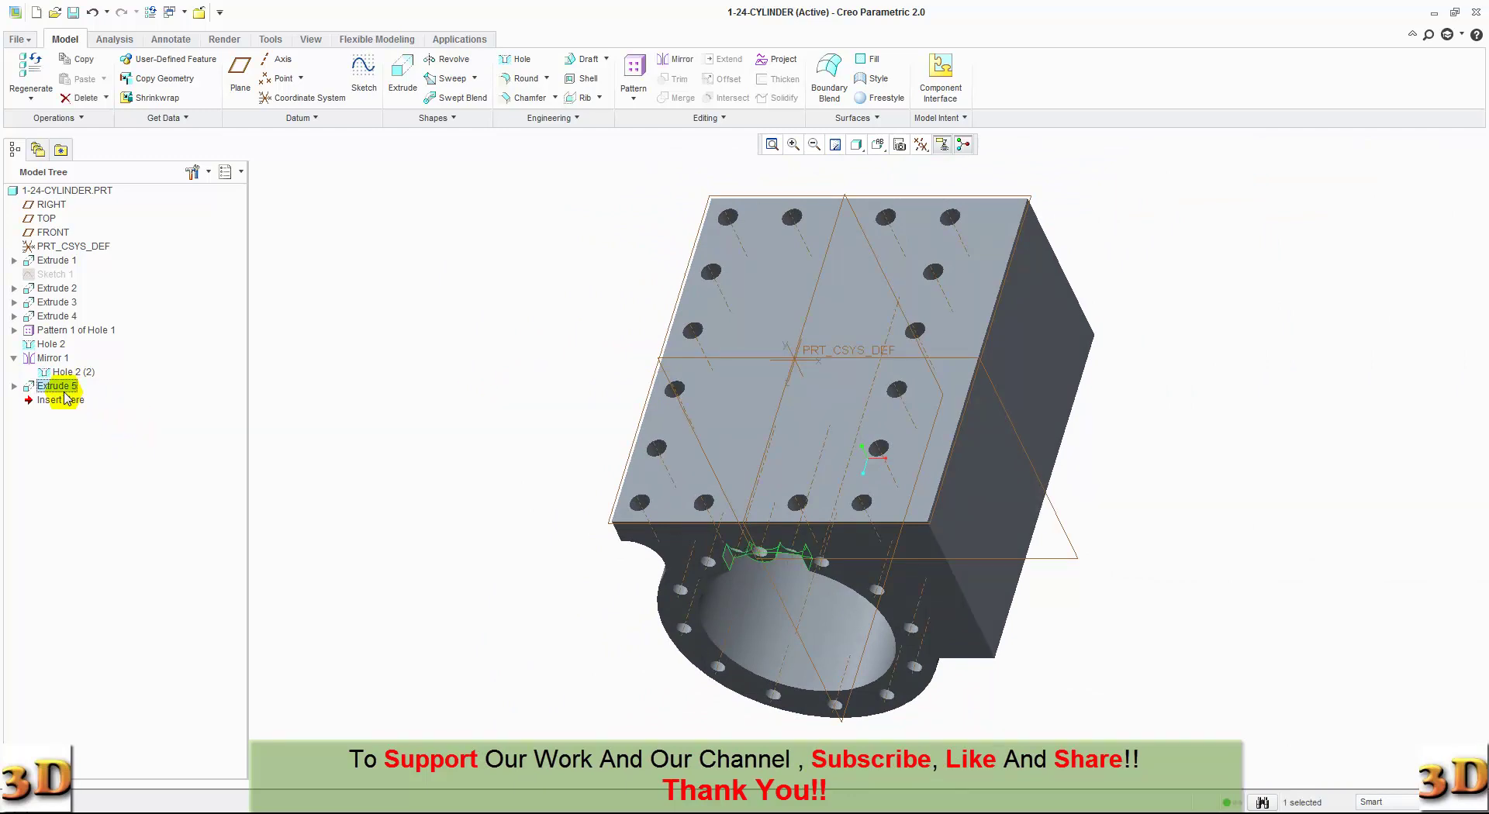
pyautogui.keyDown('ctrl'); pyautogui.click(68, 373); pyautogui.keyUp('ctrl')
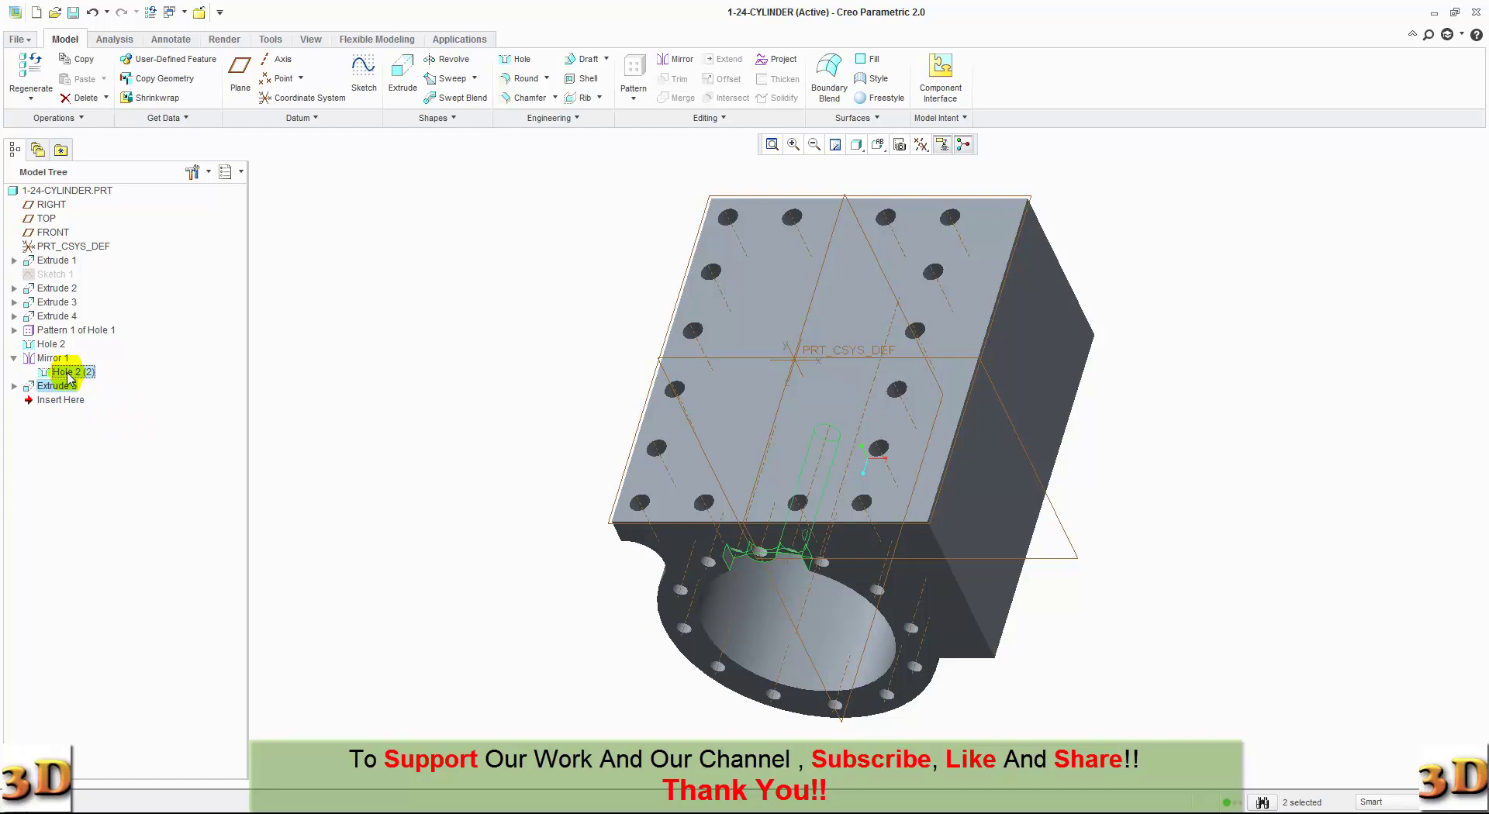
pyautogui.keyDown('ctrl'); pyautogui.click(54, 344); pyautogui.keyUp('ctrl')
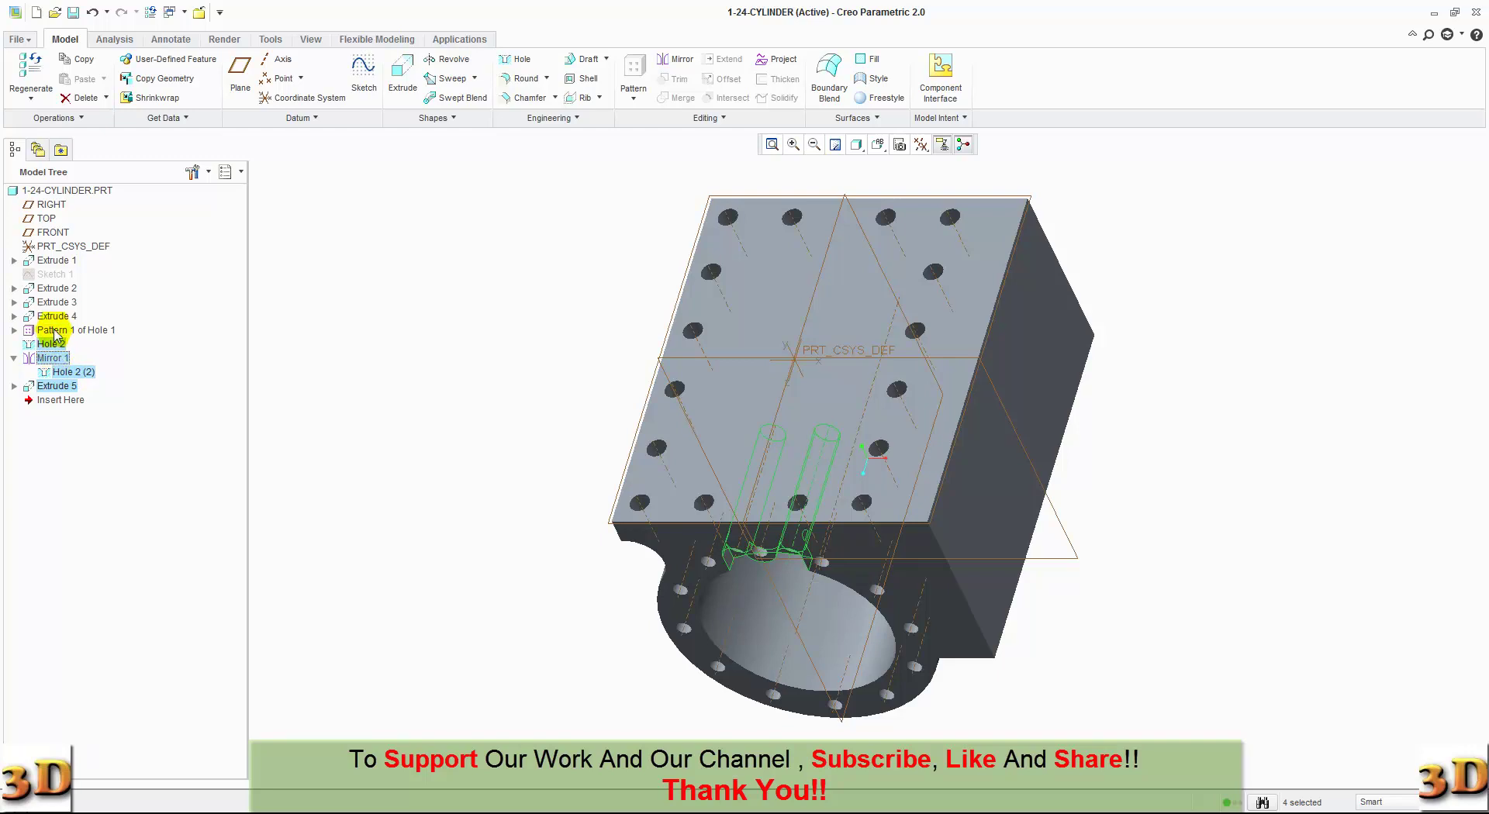
pyautogui.keyDown('ctrl'); pyautogui.click(55, 334); pyautogui.keyUp('ctrl')
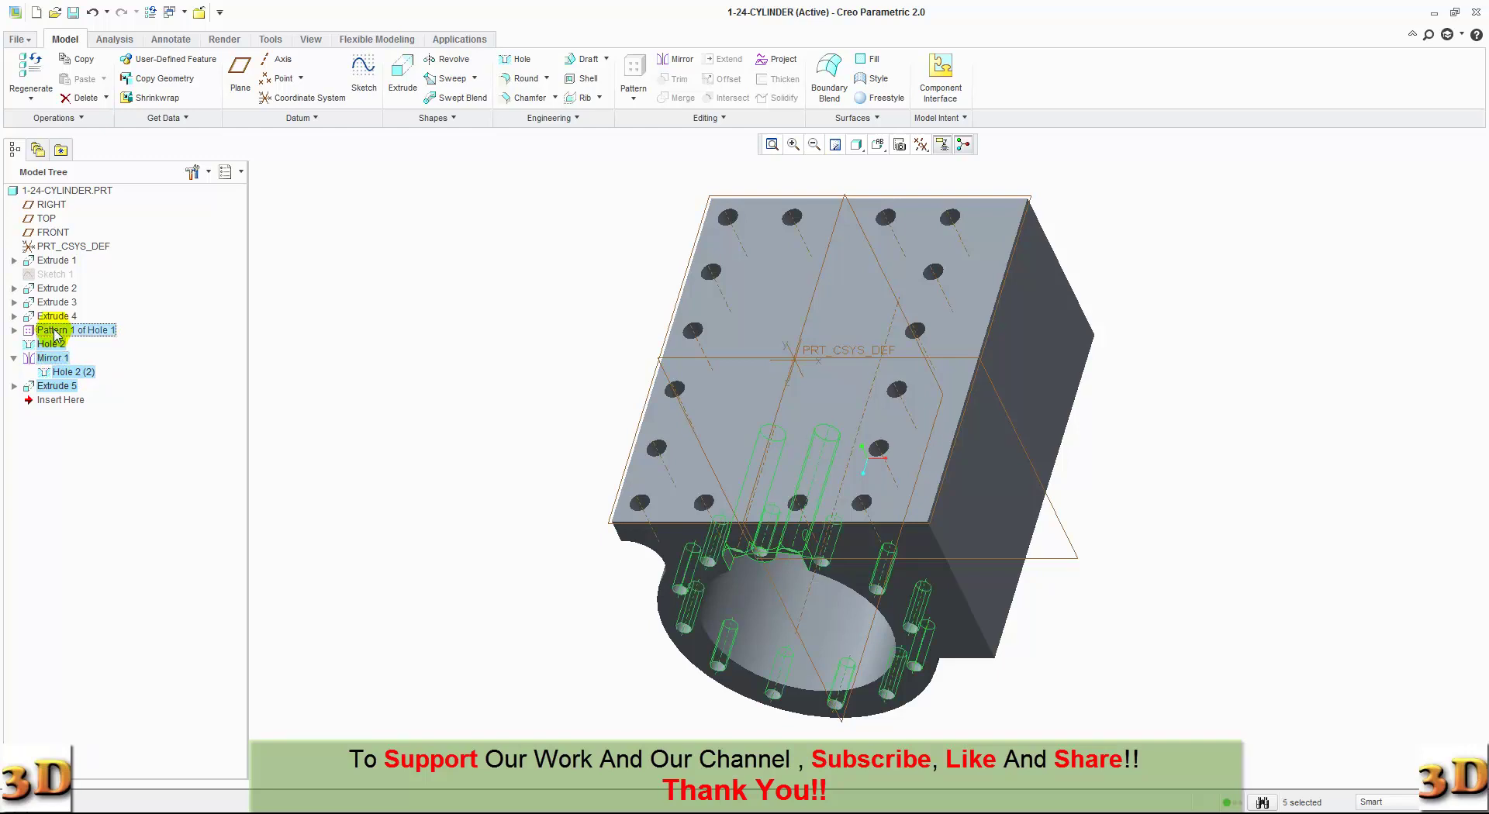
pyautogui.keyDown('ctrl'); pyautogui.click(56, 319); pyautogui.keyUp('ctrl')
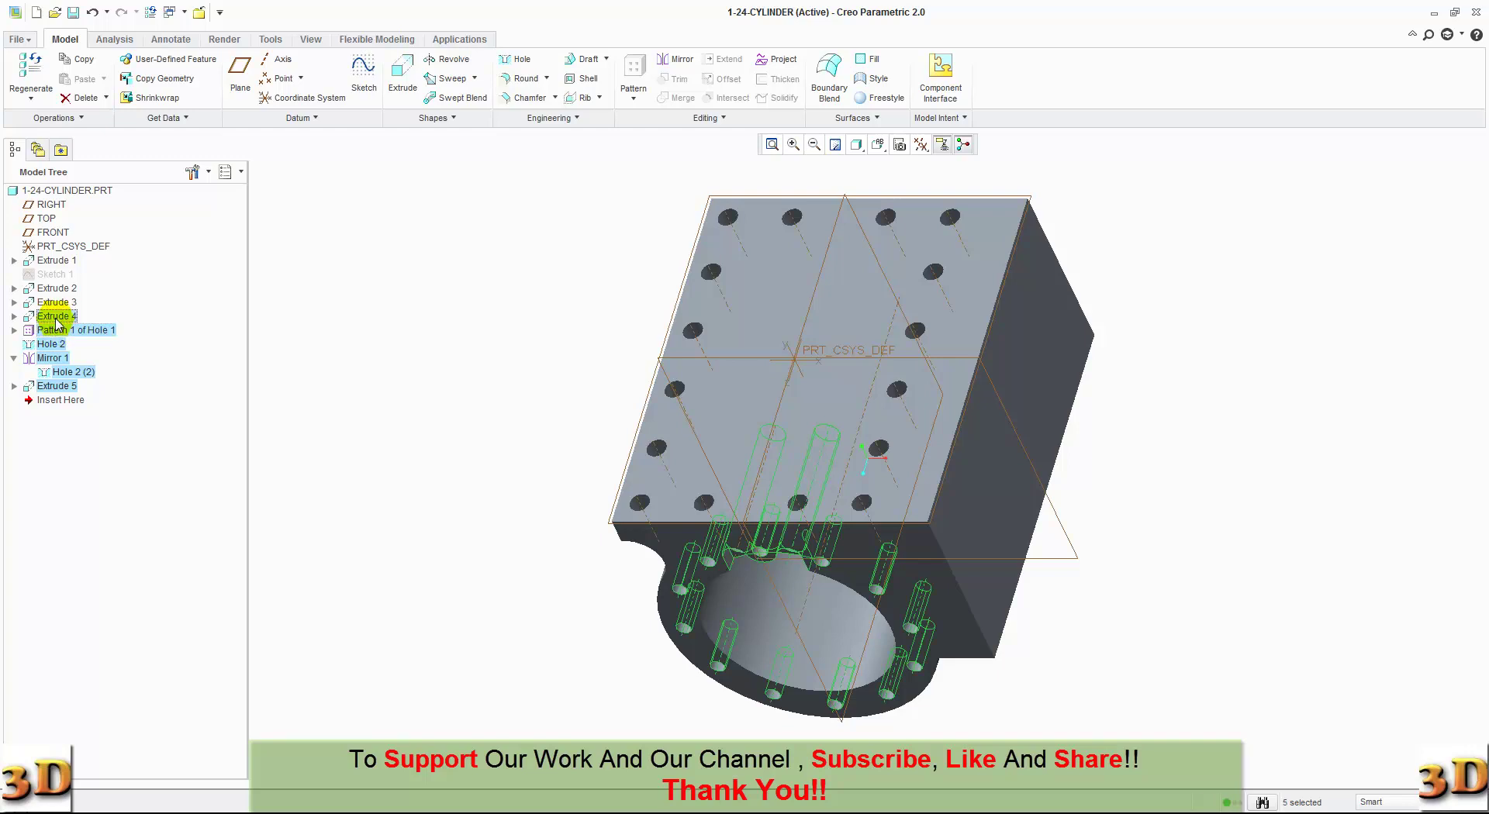
pyautogui.keyDown('ctrl'); pyautogui.click(56, 319); pyautogui.keyUp('ctrl')
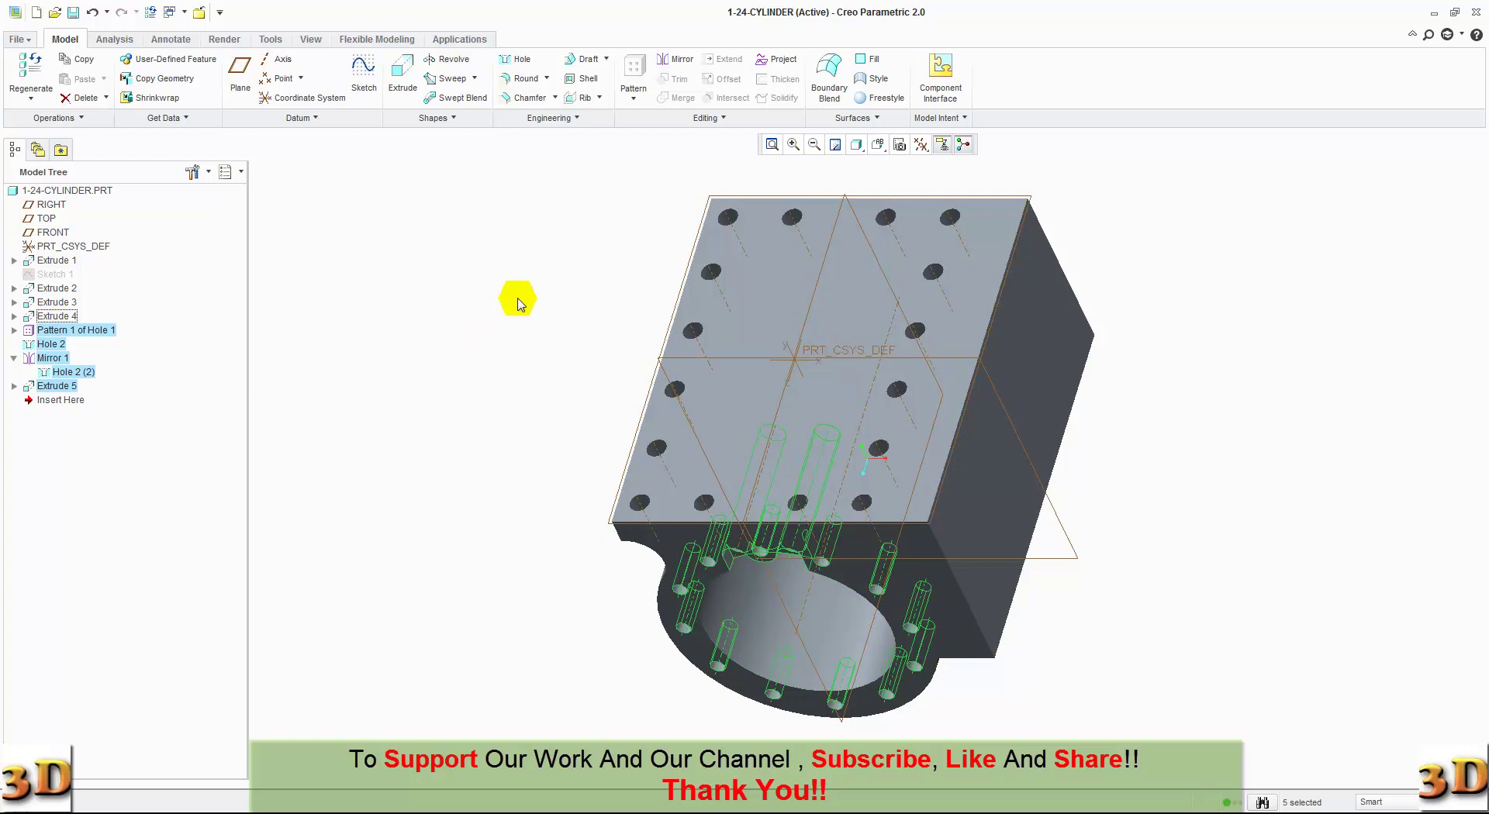
pyautogui.click(673, 60)
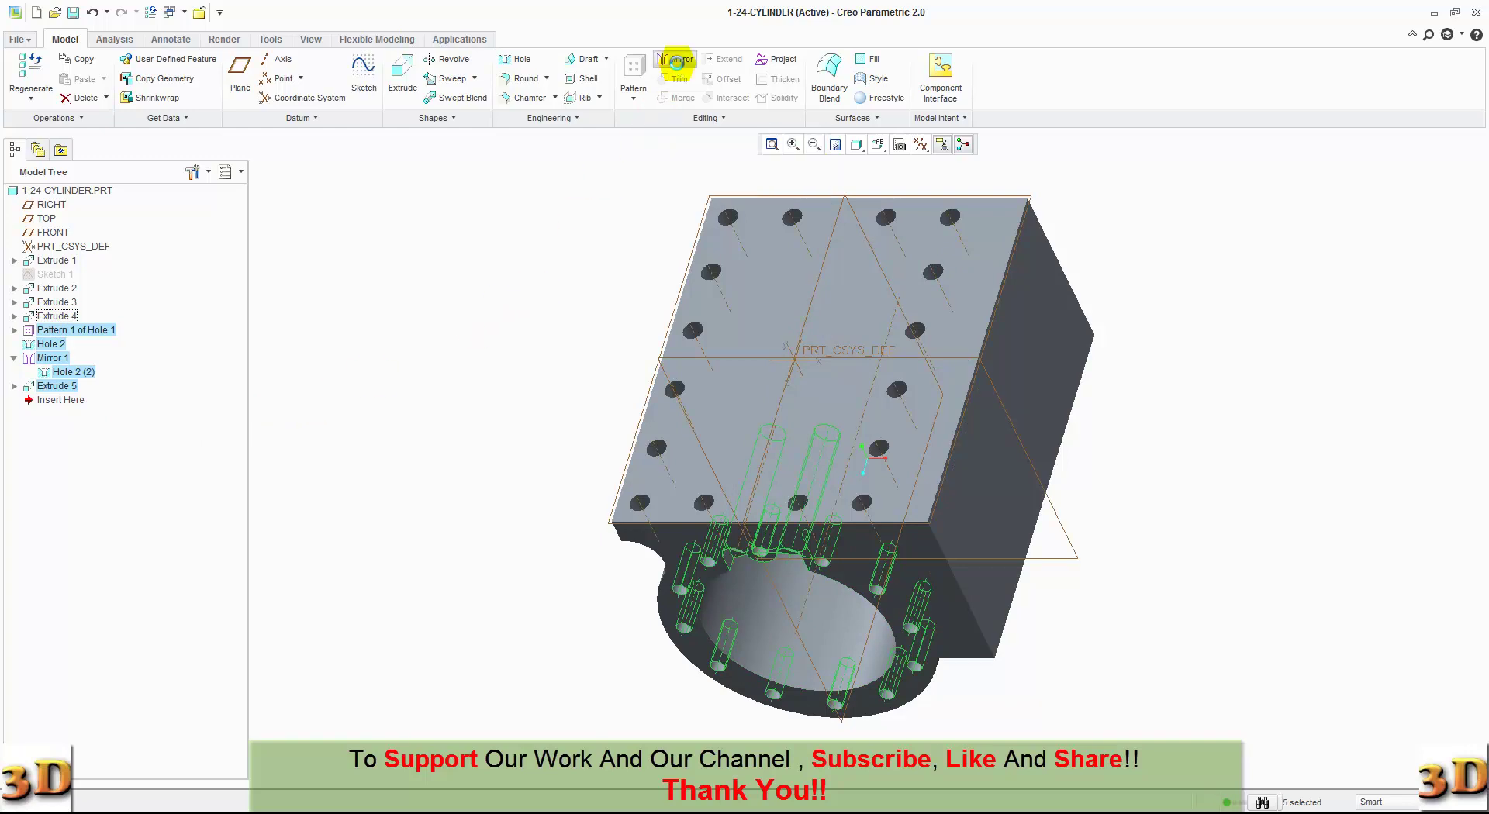
pyautogui.click(720, 362)
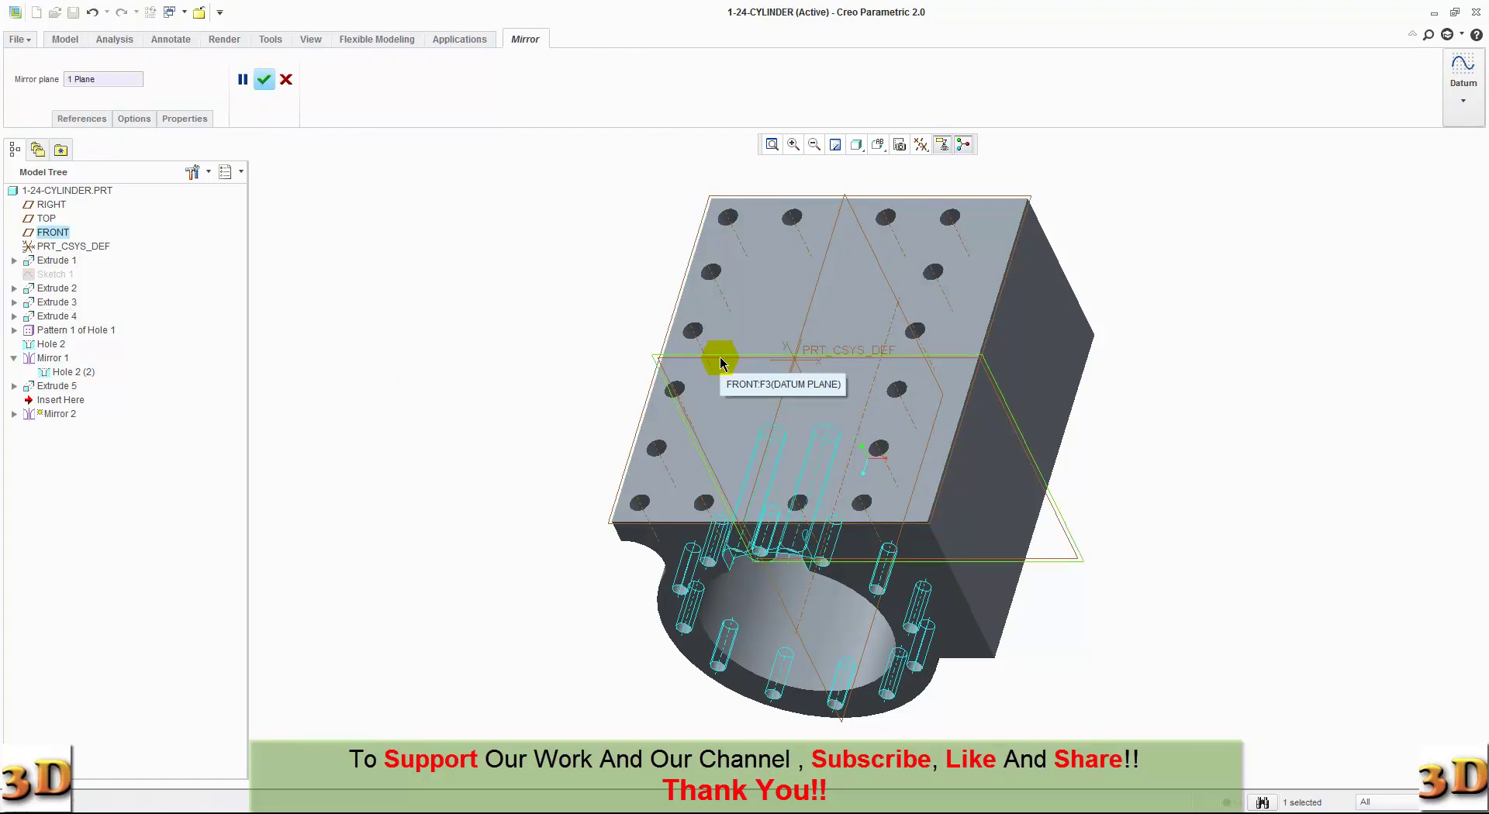
pyautogui.click(264, 79)
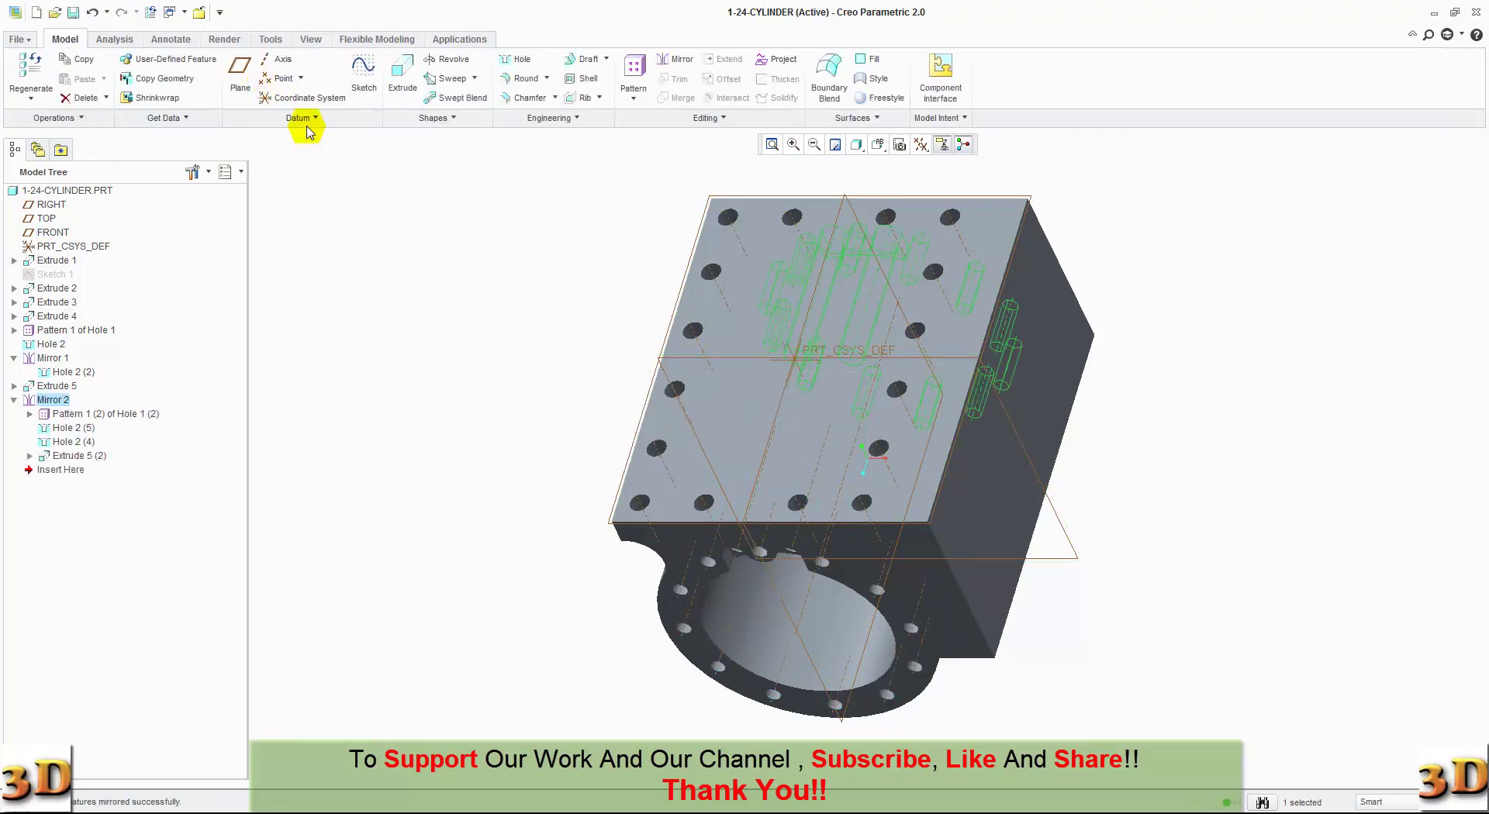
# Orbit to inspect the mirrored features, then return the part to a standard orientation.
pyautogui.click(516, 301)
pyautogui.moveTo(516, 301)
pyautogui.mouseDown(button='middle')
pyautogui.moveTo(422, 455)
pyautogui.moveTo(608, 318)
pyautogui.mouseUp(button='middle')
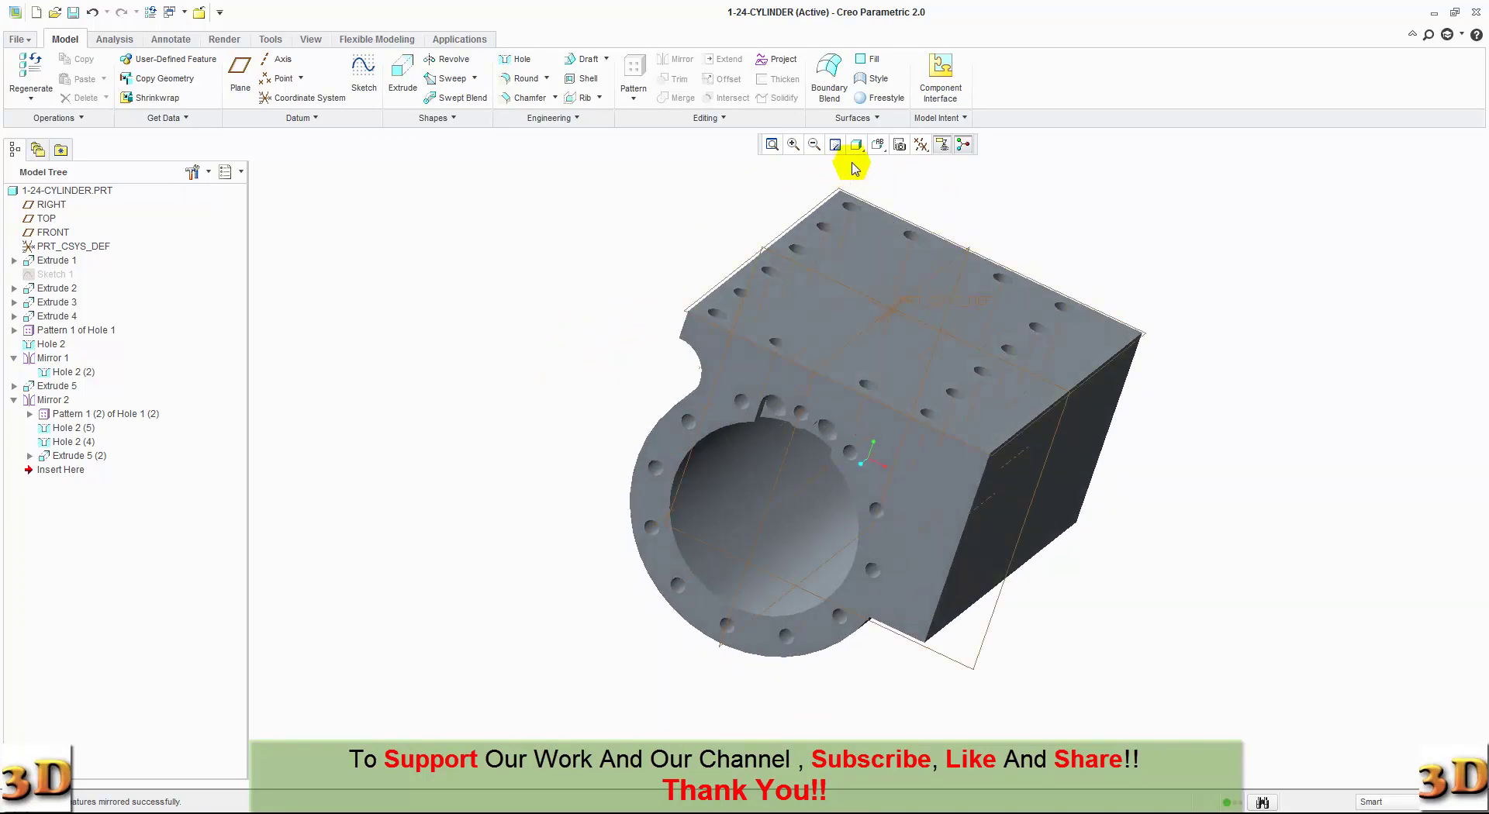
pyautogui.click(878, 144)
pyautogui.click(877, 163)
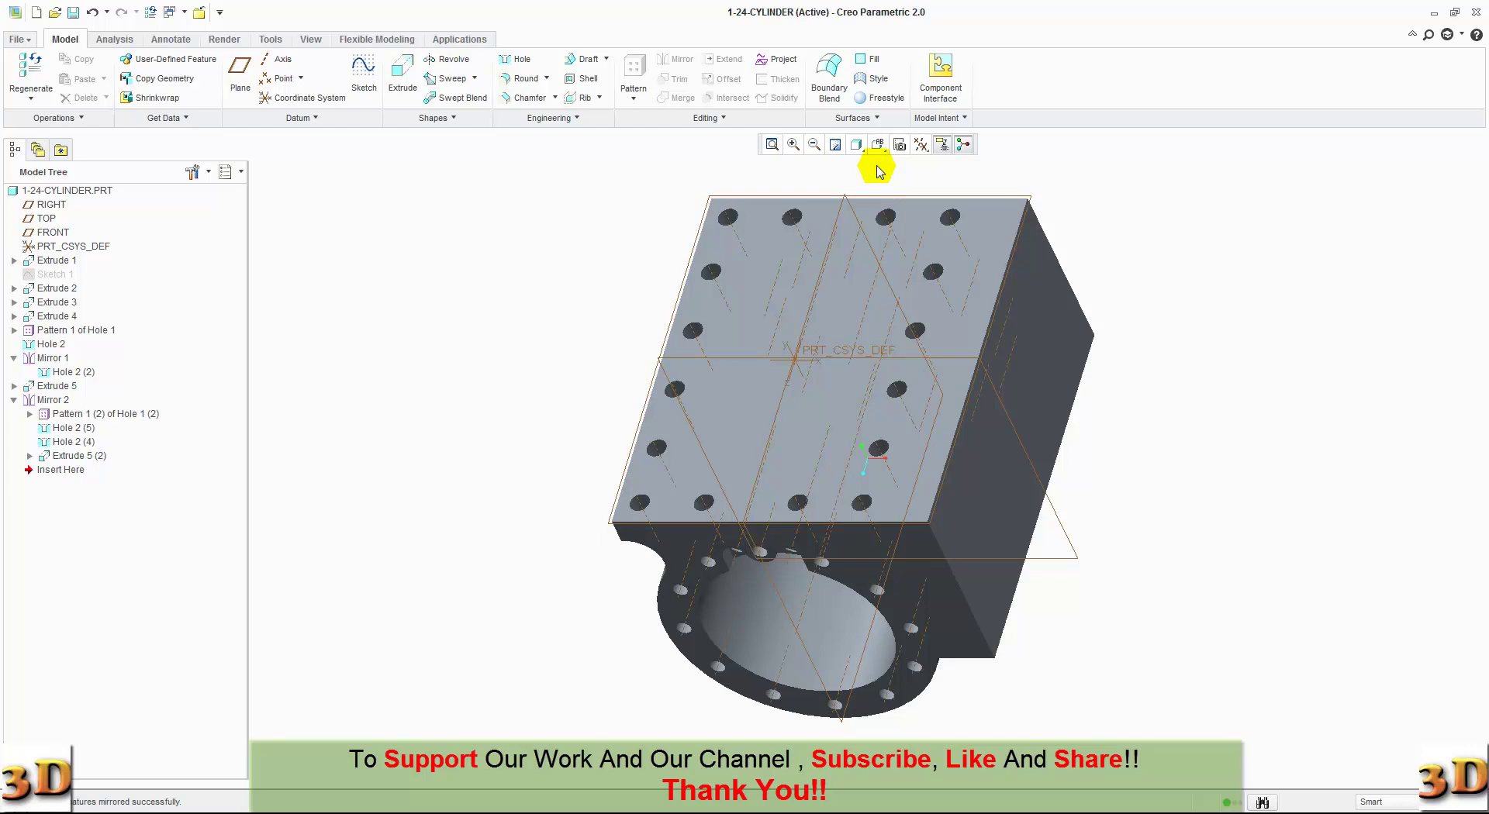
# Place a 10-deep hole on the block's side face, referencing its bottom edge and the TOP plane.
pyautogui.click(507, 58)
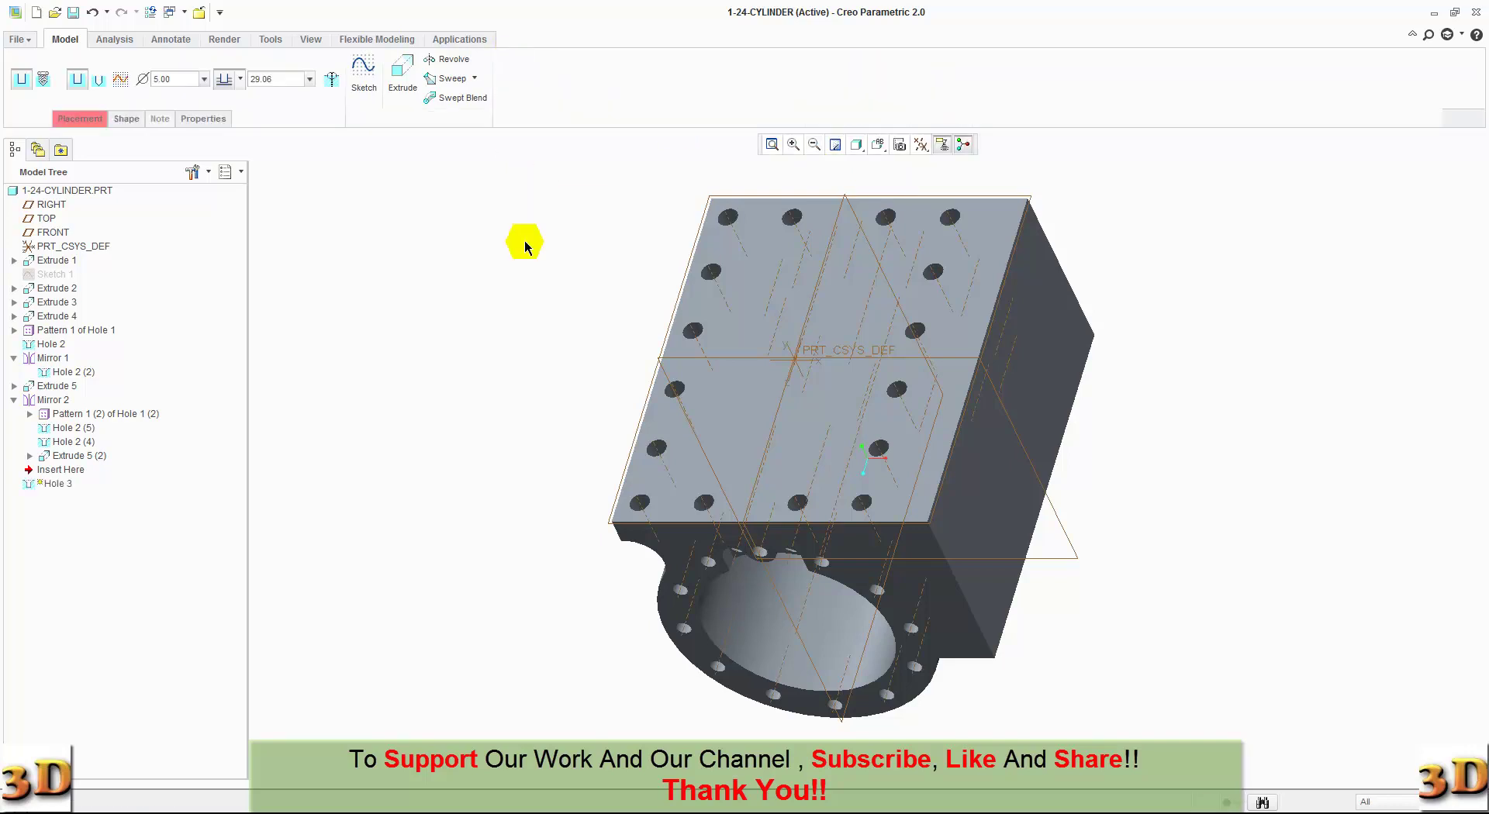
pyautogui.click(963, 516)
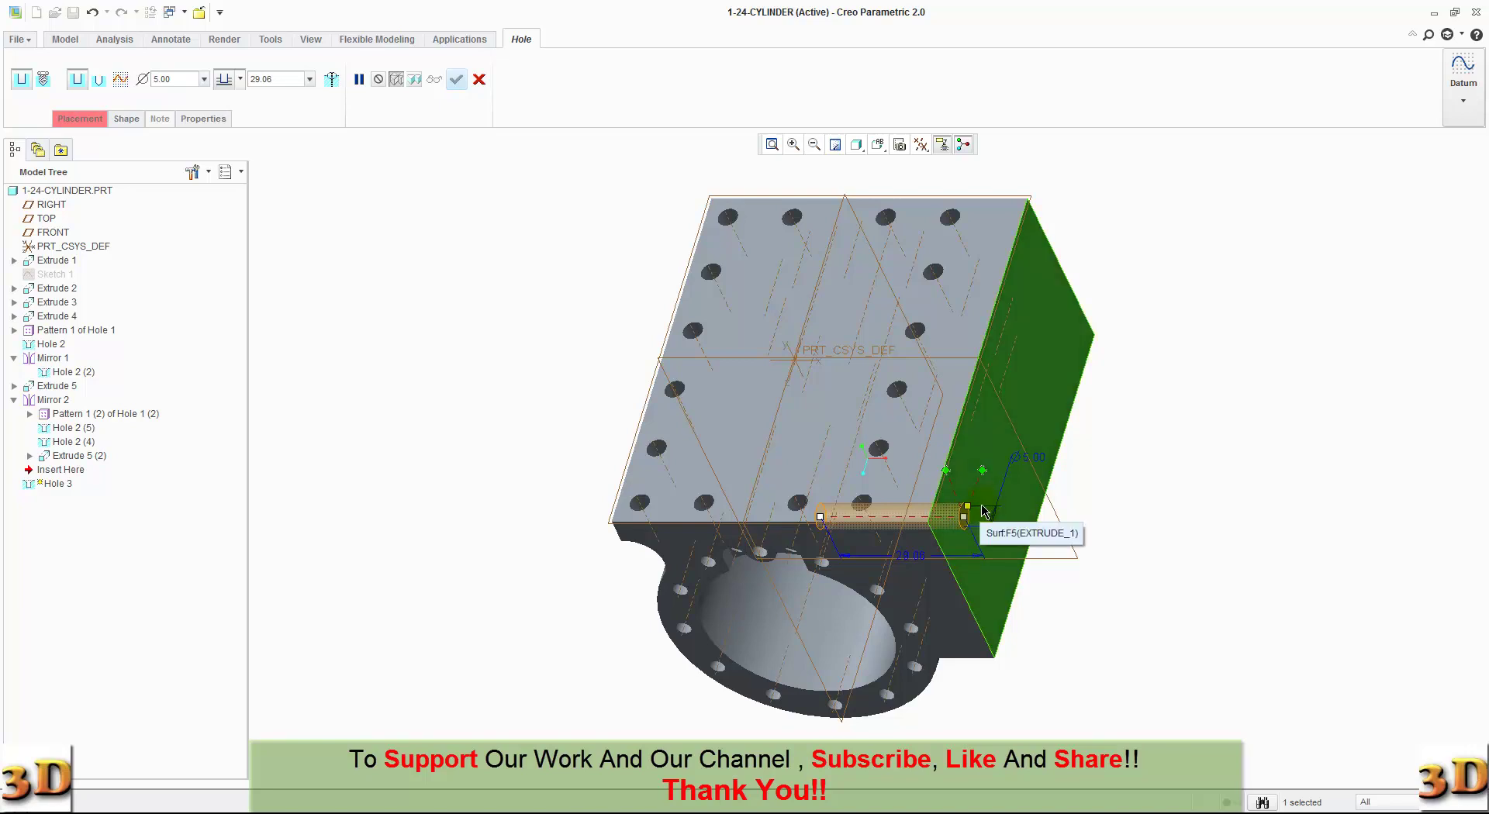
pyautogui.doubleClick(907, 554)
pyautogui.write('10')
pyautogui.press('Return')
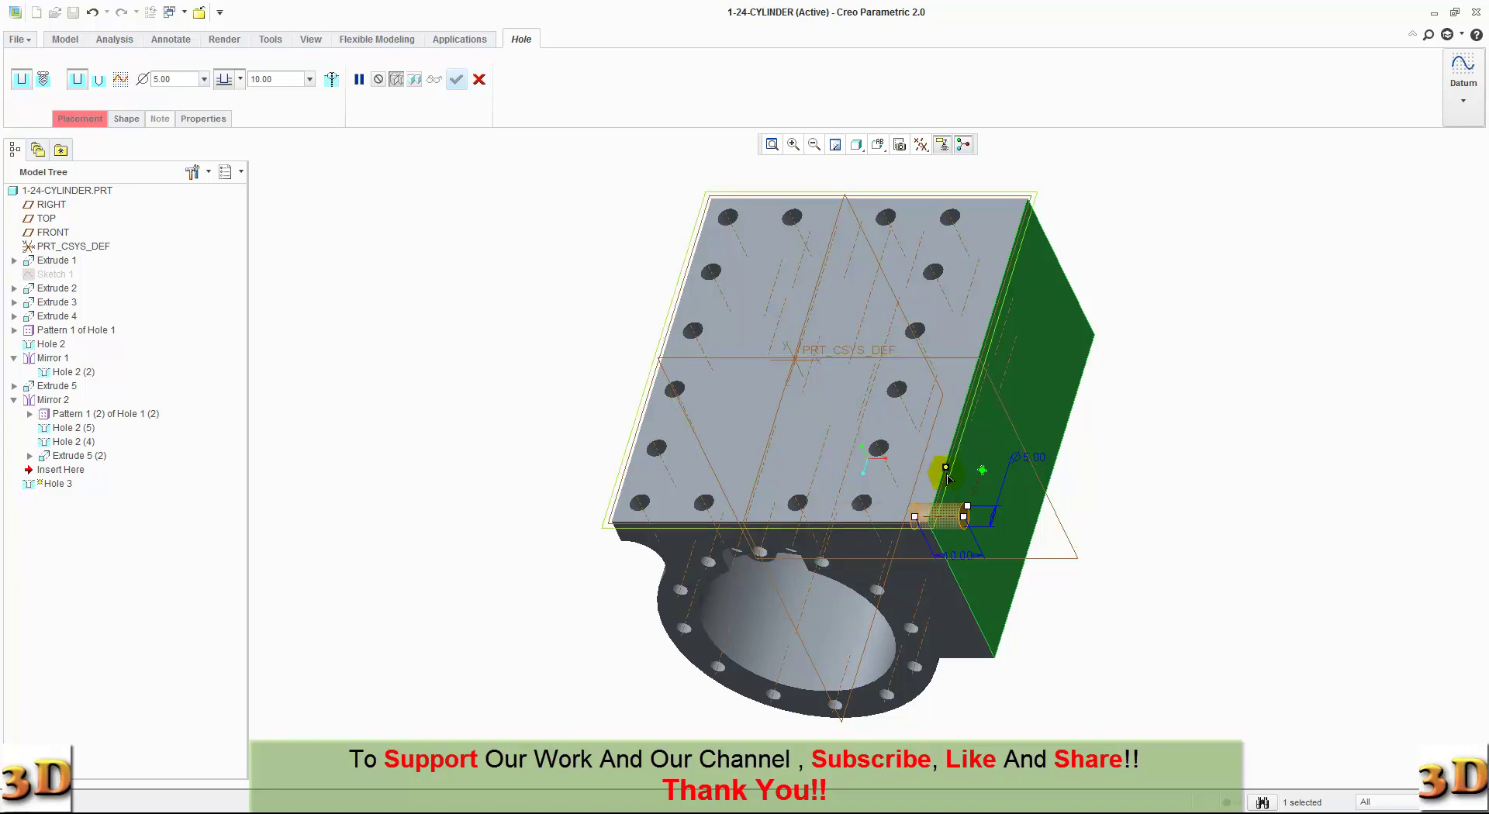
pyautogui.moveTo(944, 532); pyautogui.dragTo(948, 564)
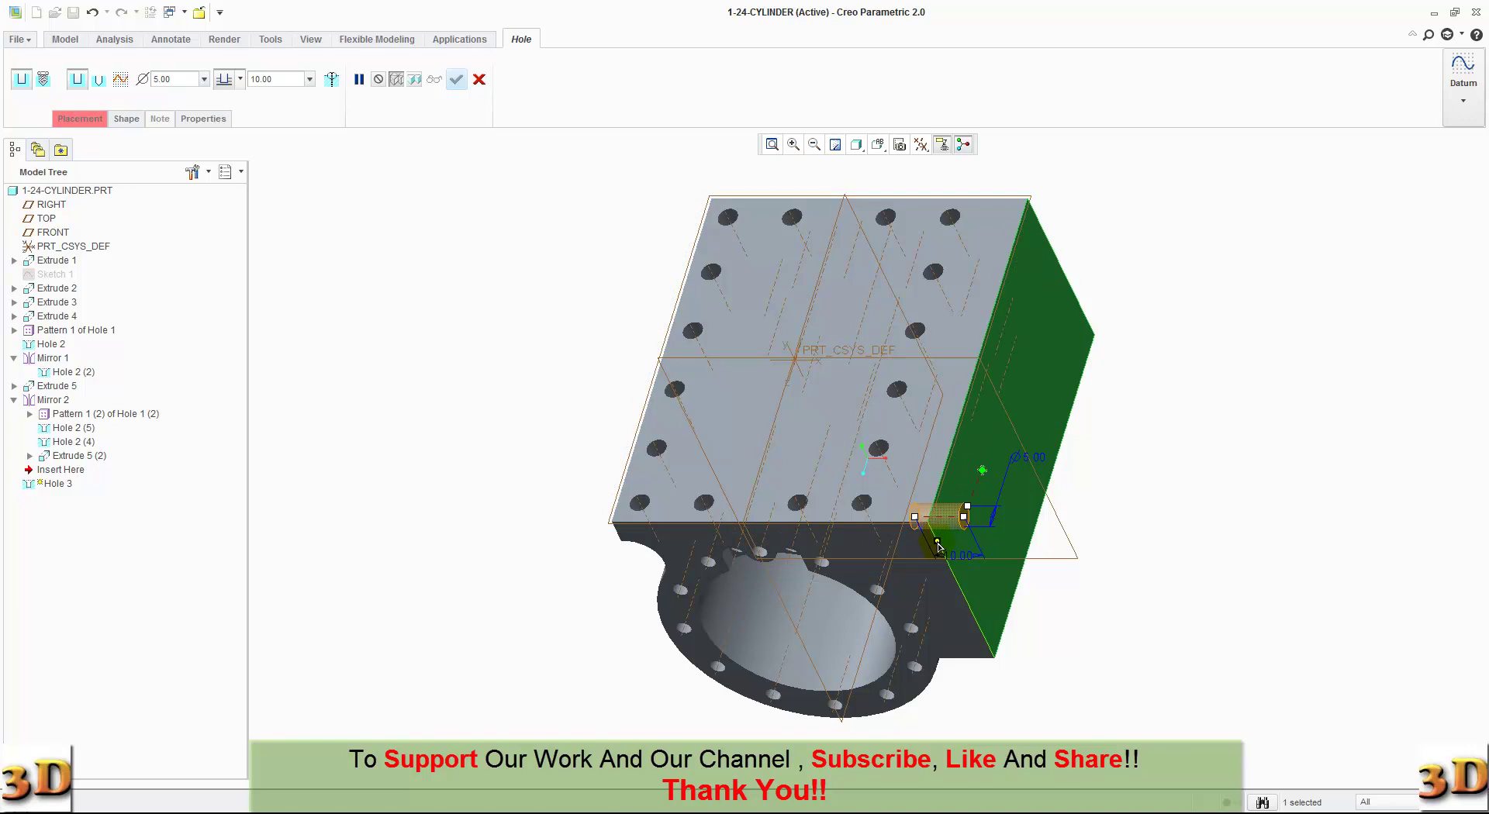
pyautogui.moveTo(980, 475); pyautogui.dragTo(942, 473)
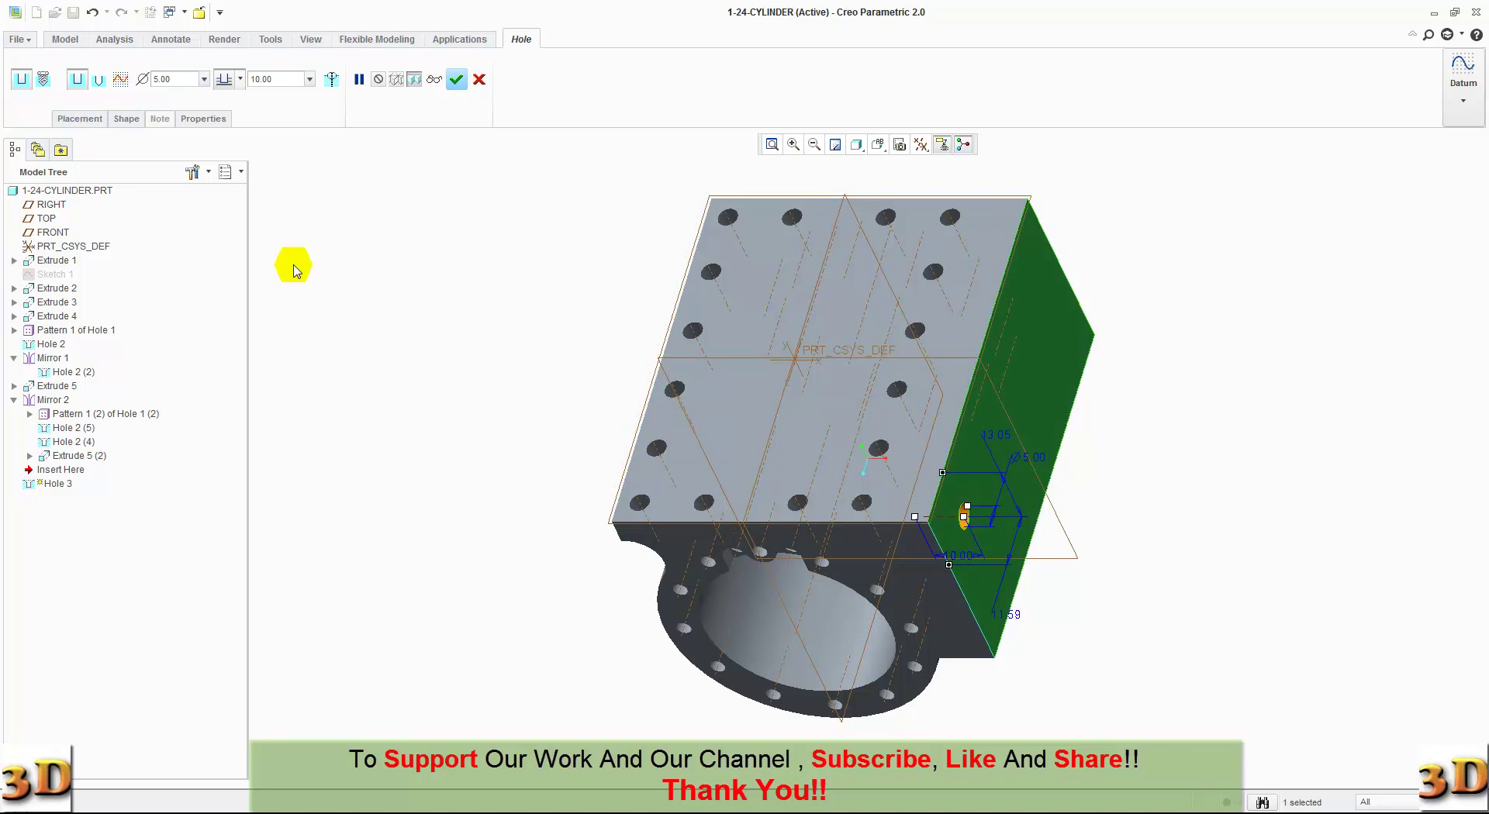
# Set the hole offsets to 11.50 from the edge and 7.00 from TOP, then finish it.
pyautogui.click(78, 118)
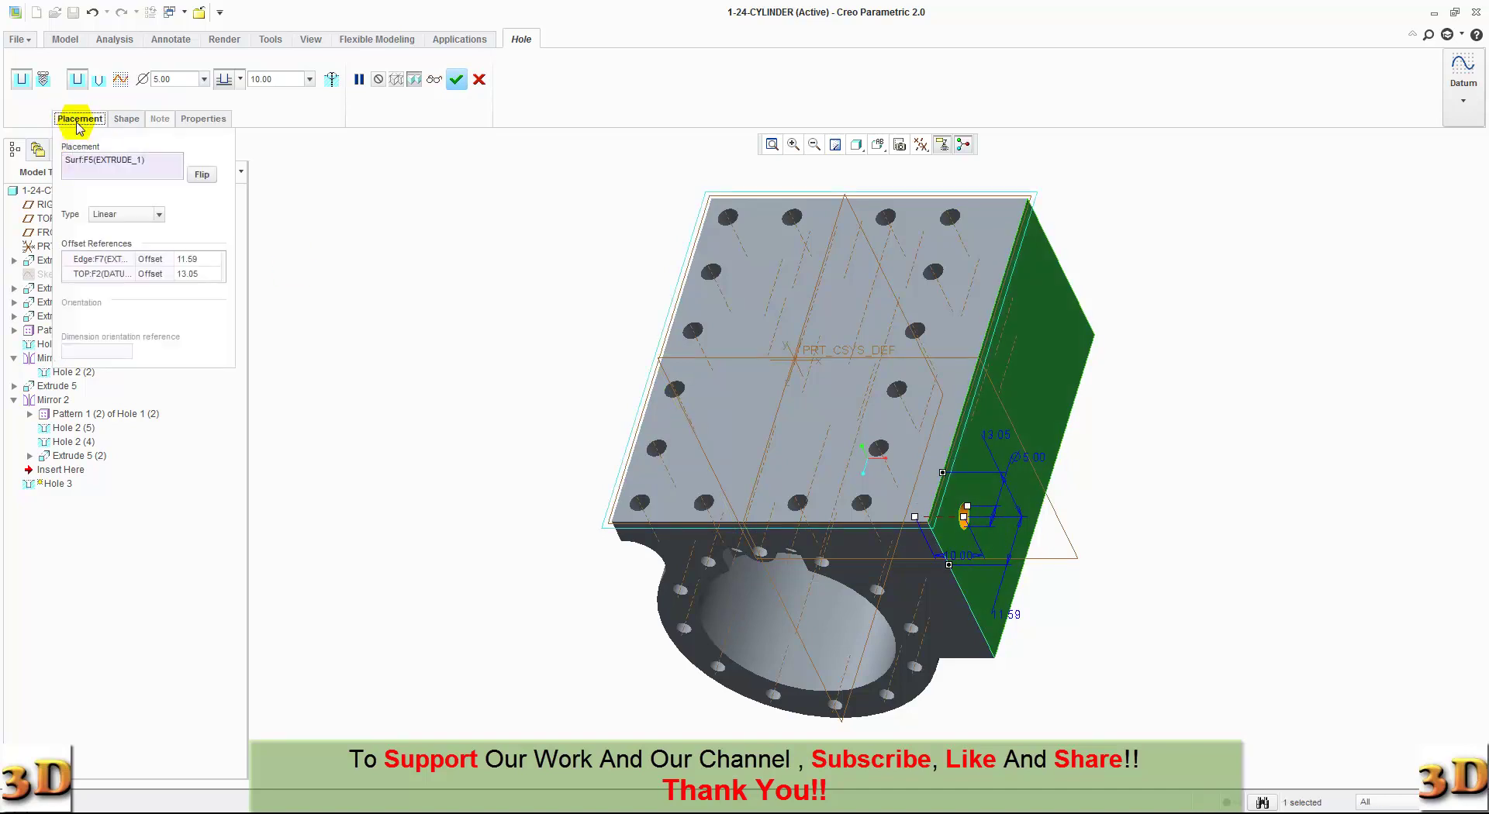
pyautogui.click(189, 259)
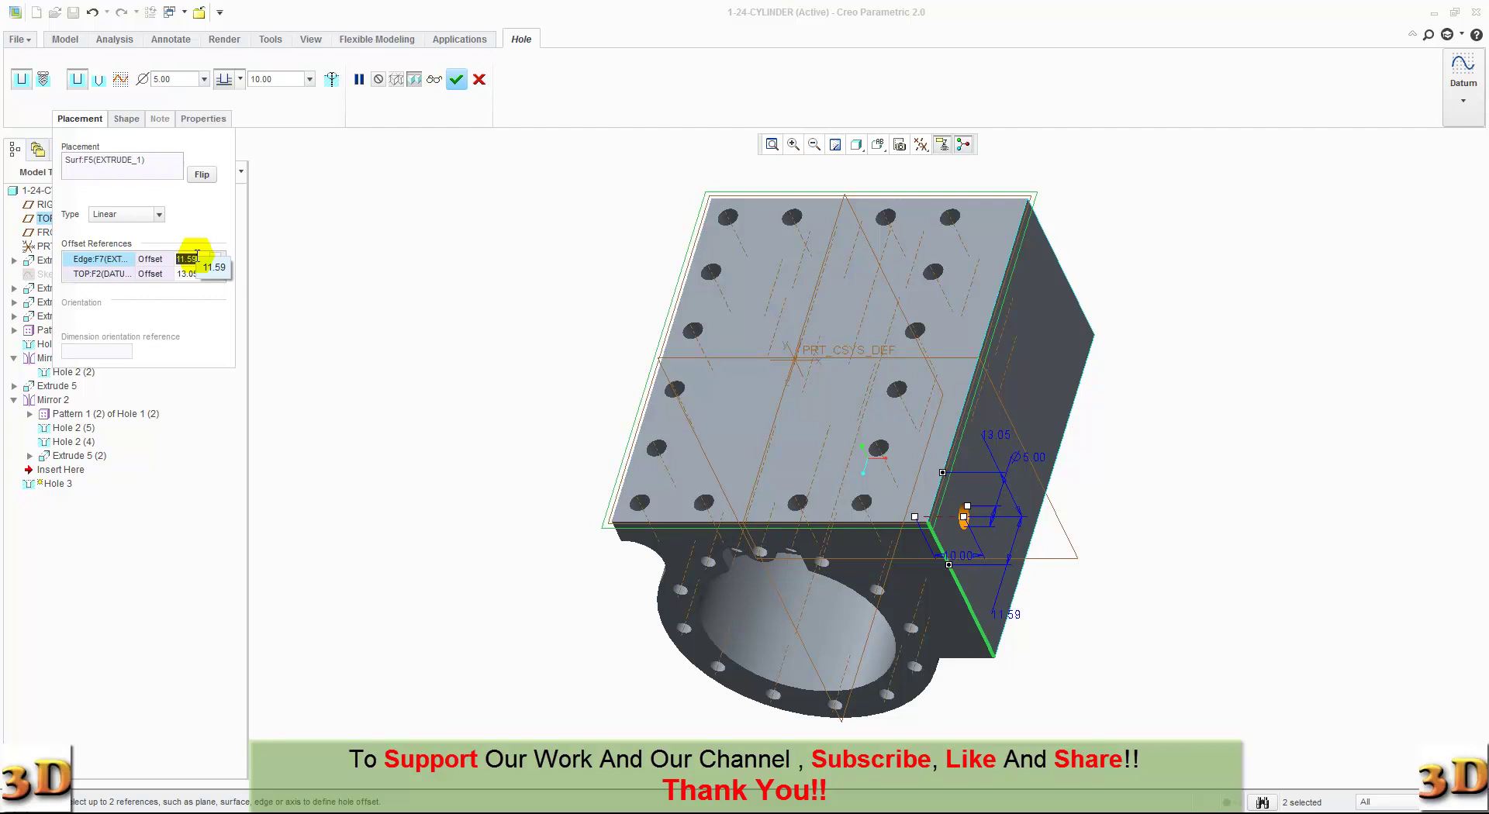
pyautogui.write('11.')
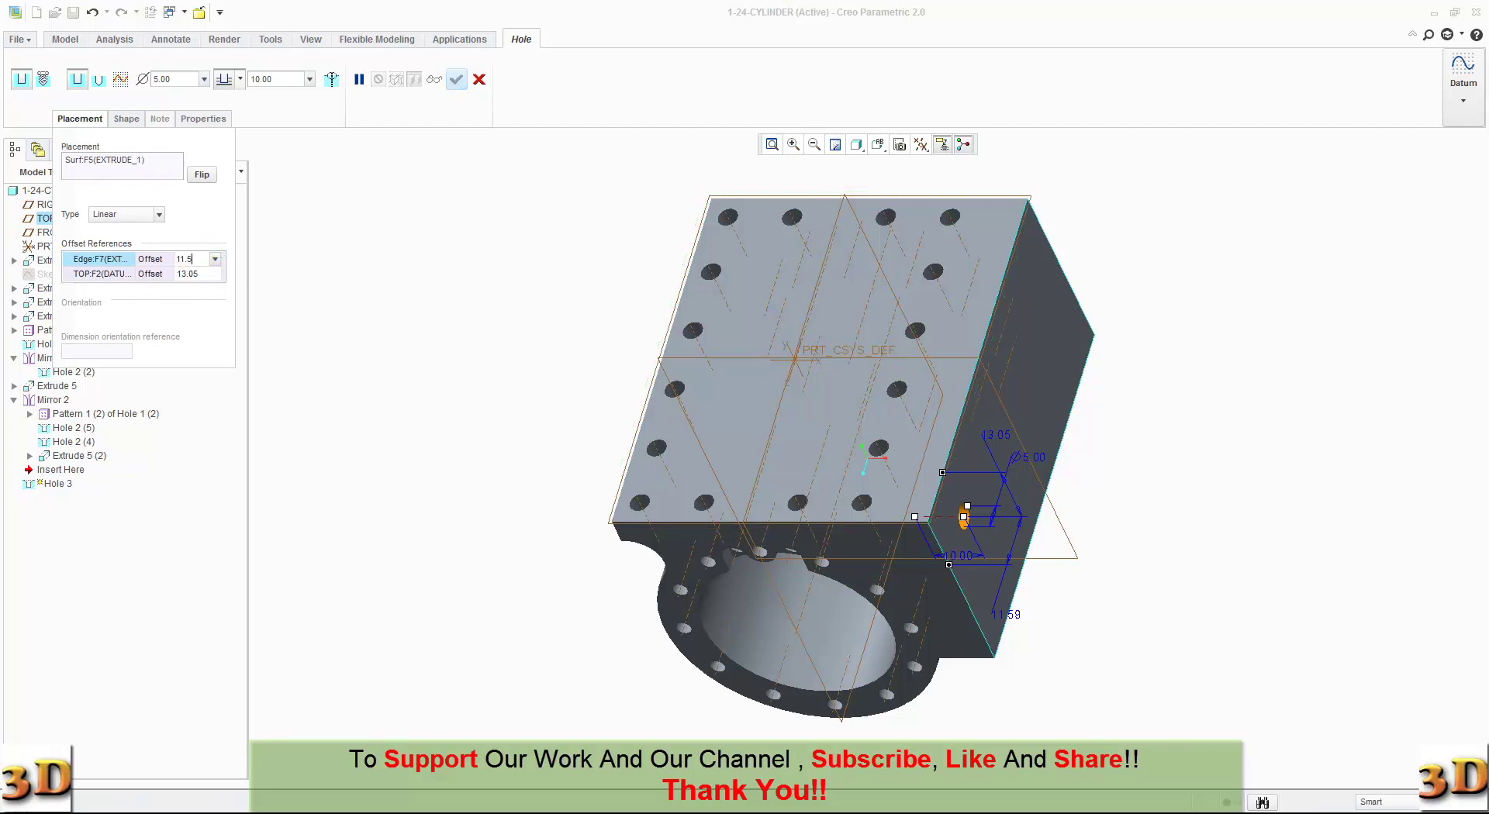
pyautogui.click(195, 259)
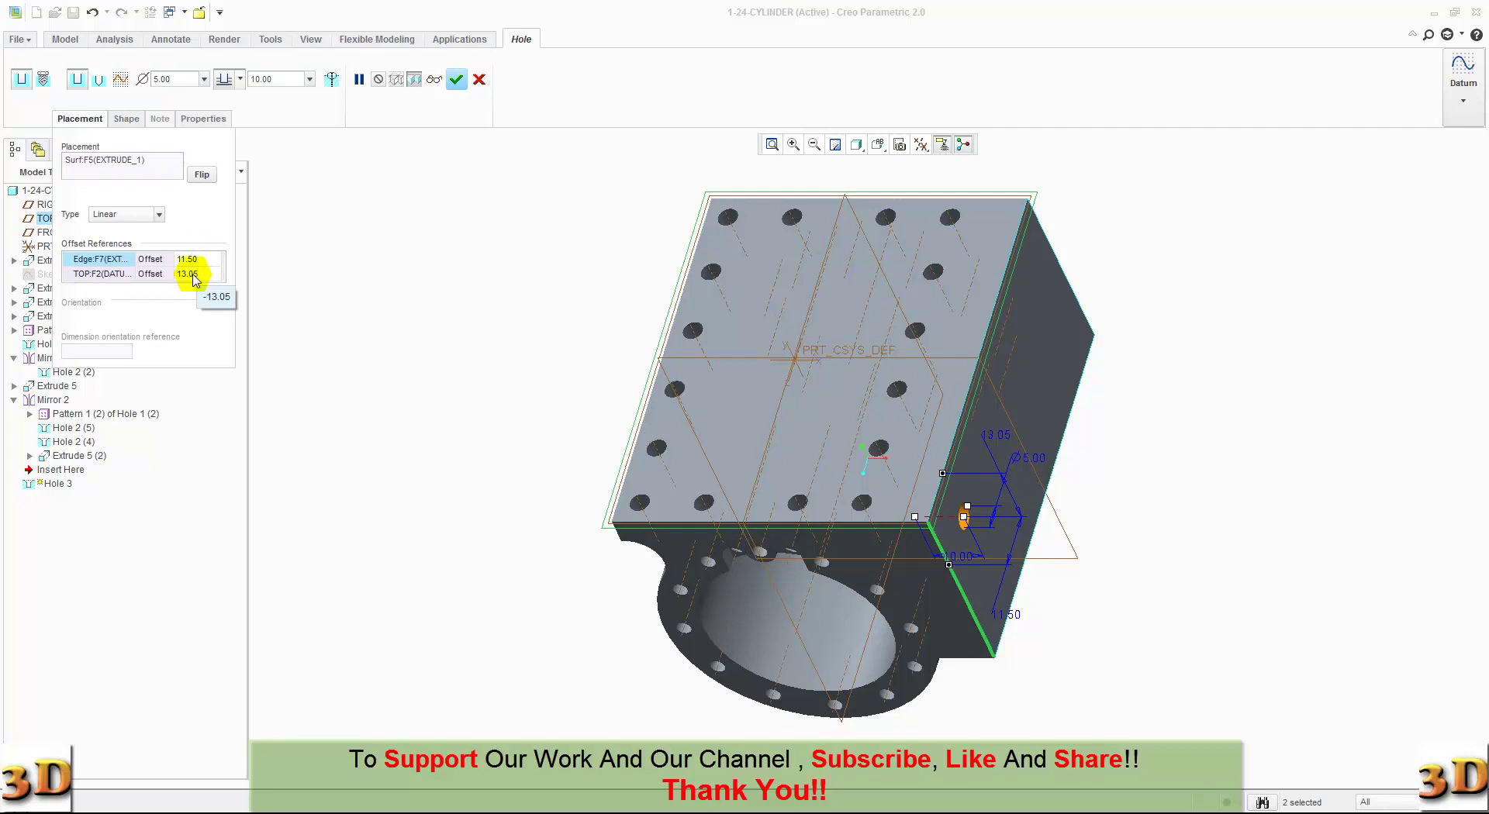
pyautogui.click(193, 274)
pyautogui.write('7')
pyautogui.press('Return')
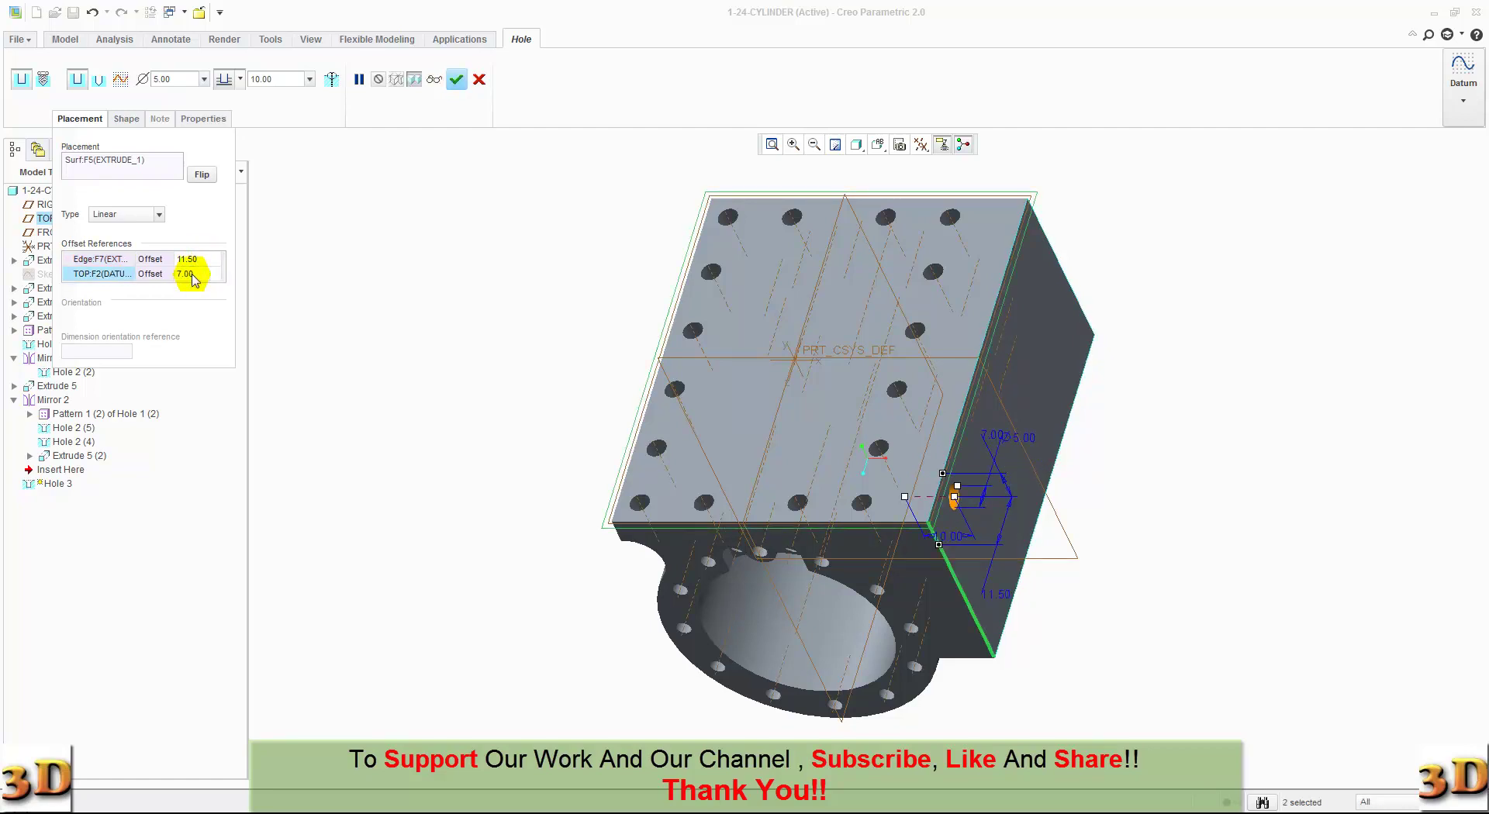
pyautogui.click(456, 79)
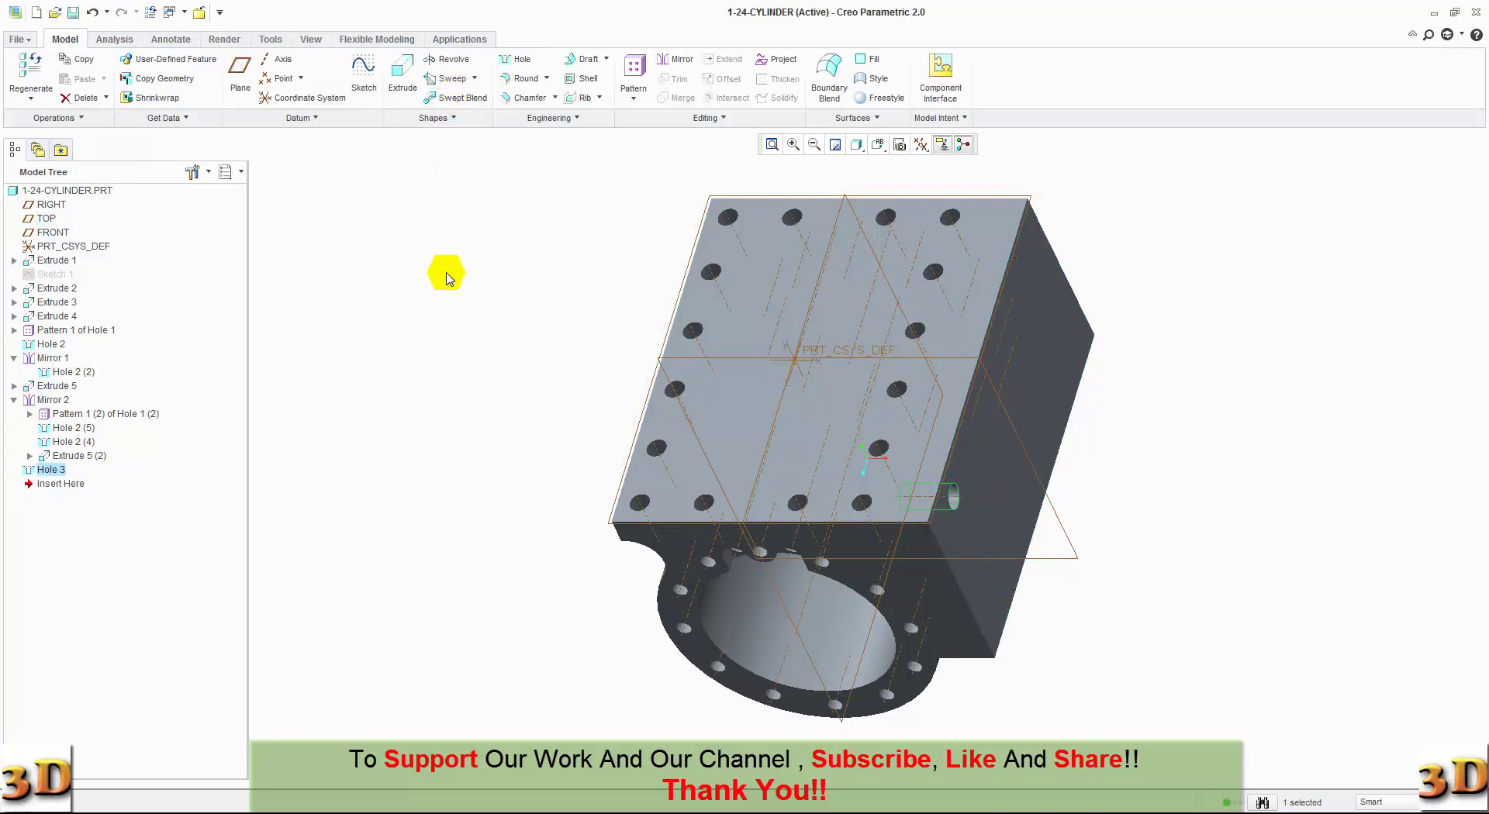
# Orbit to view the new side hole and begin a pattern of Hole 3.
pyautogui.moveTo(442, 269)
pyautogui.mouseDown(button='middle')
pyautogui.moveTo(346, 266)
pyautogui.moveTo(412, 262)
pyautogui.mouseUp(button='middle')
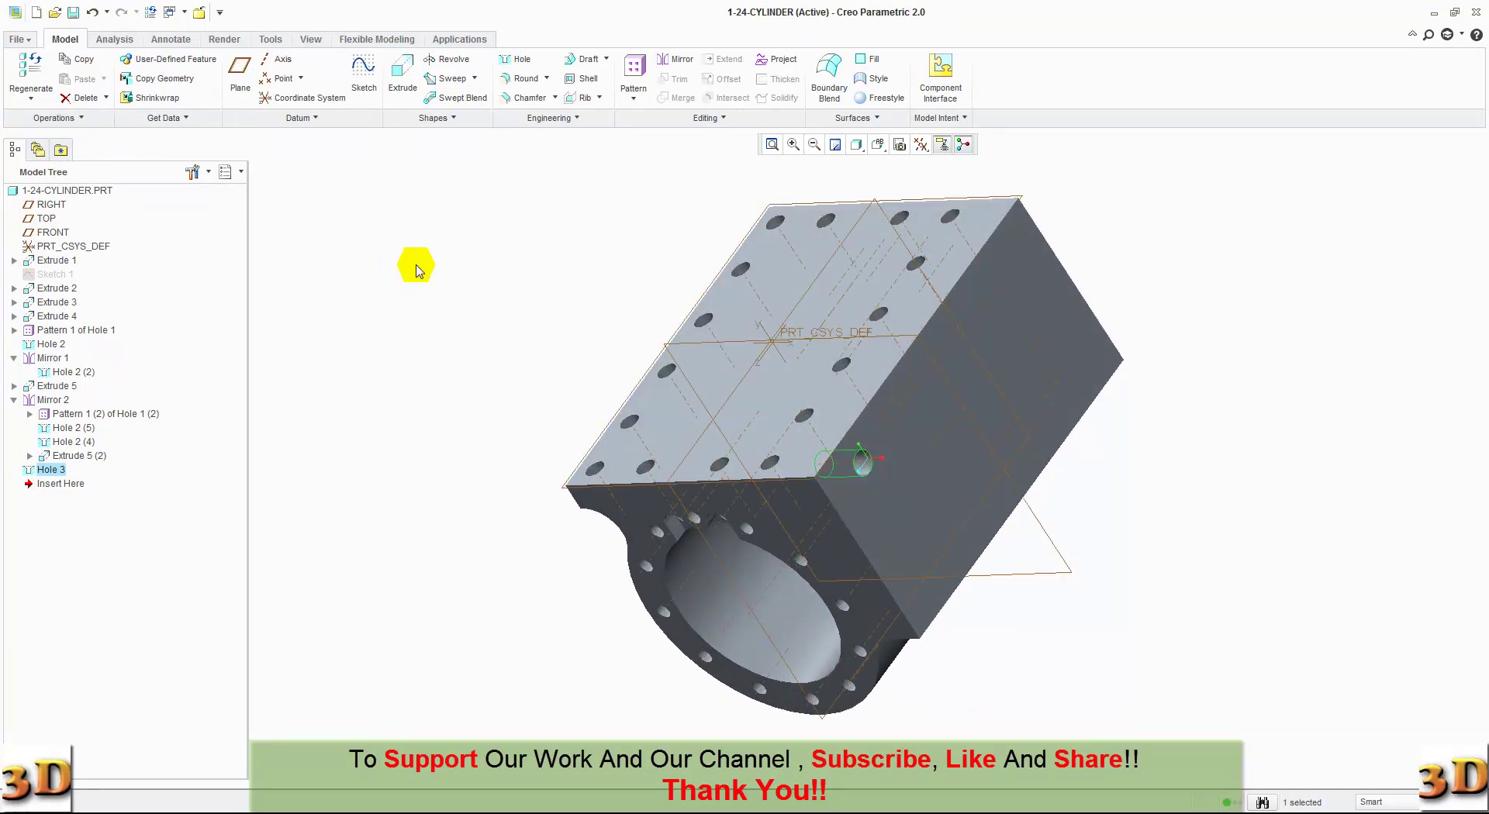
pyautogui.click(634, 70)
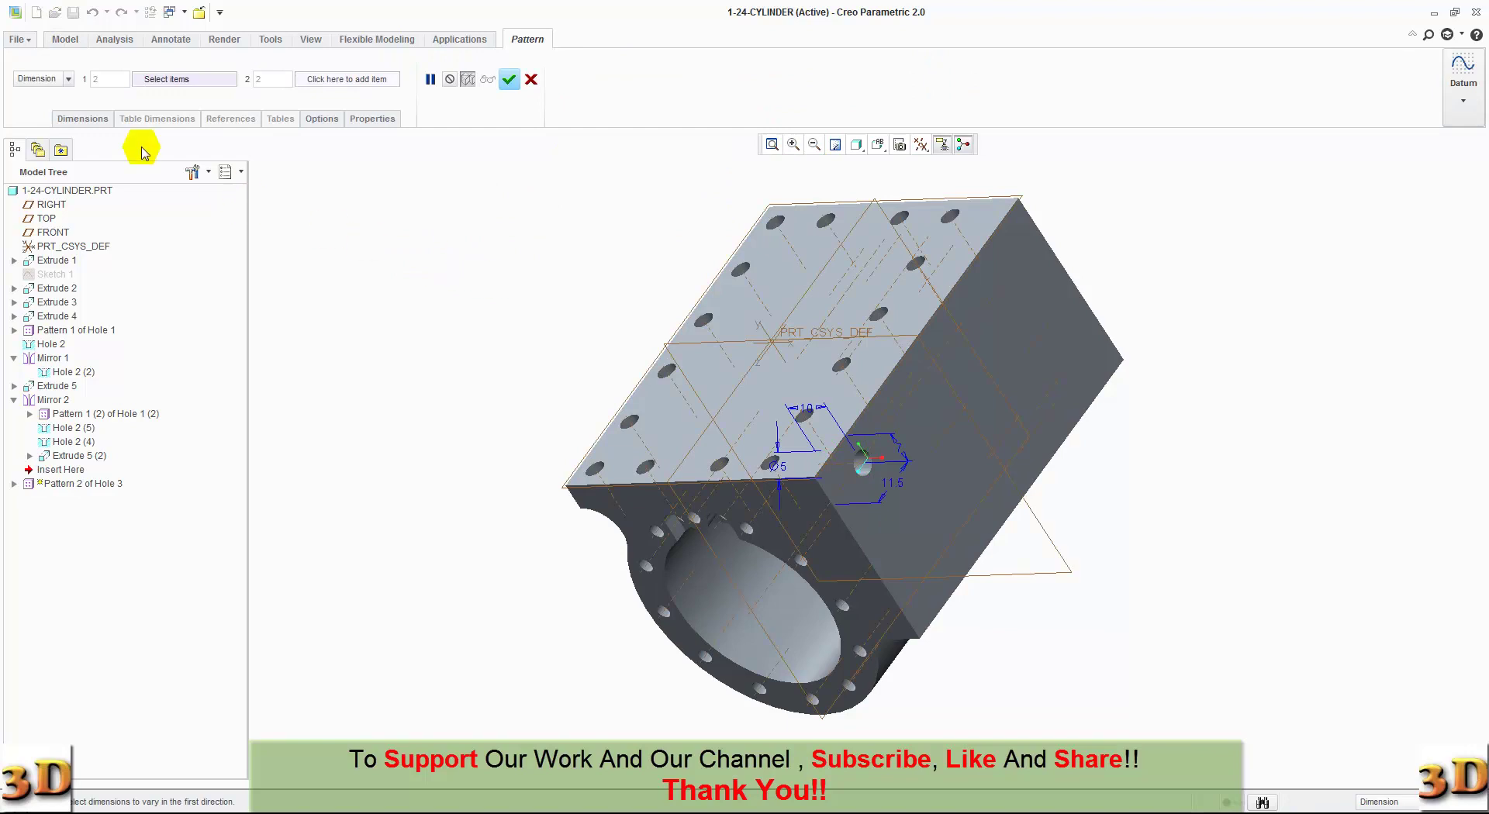
# Pattern Hole 3 along the top-right block edge with 4 instances spaced 18.00 apart.
pyautogui.click(68, 81)
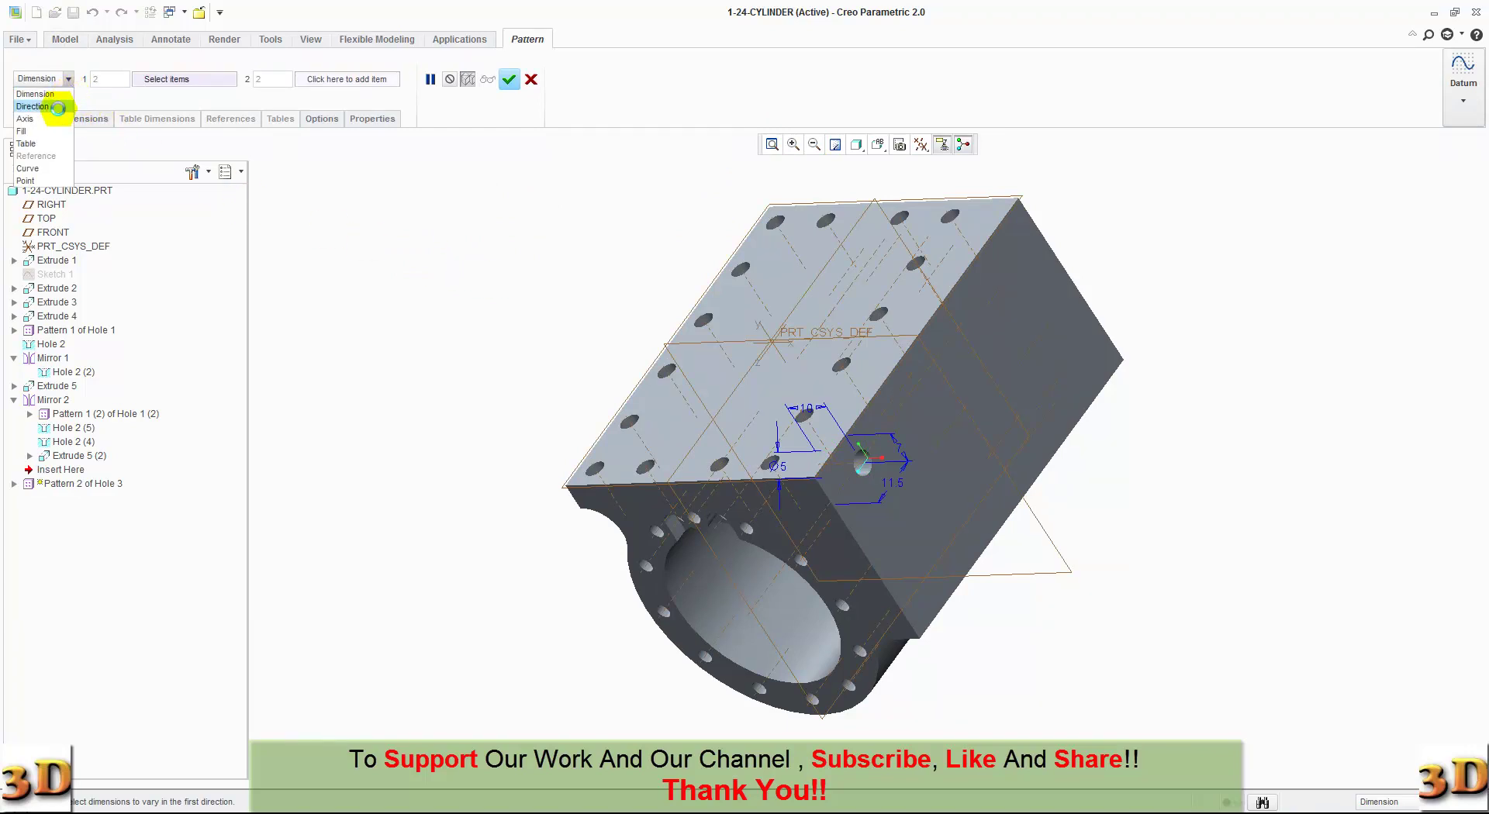
pyautogui.click(56, 103)
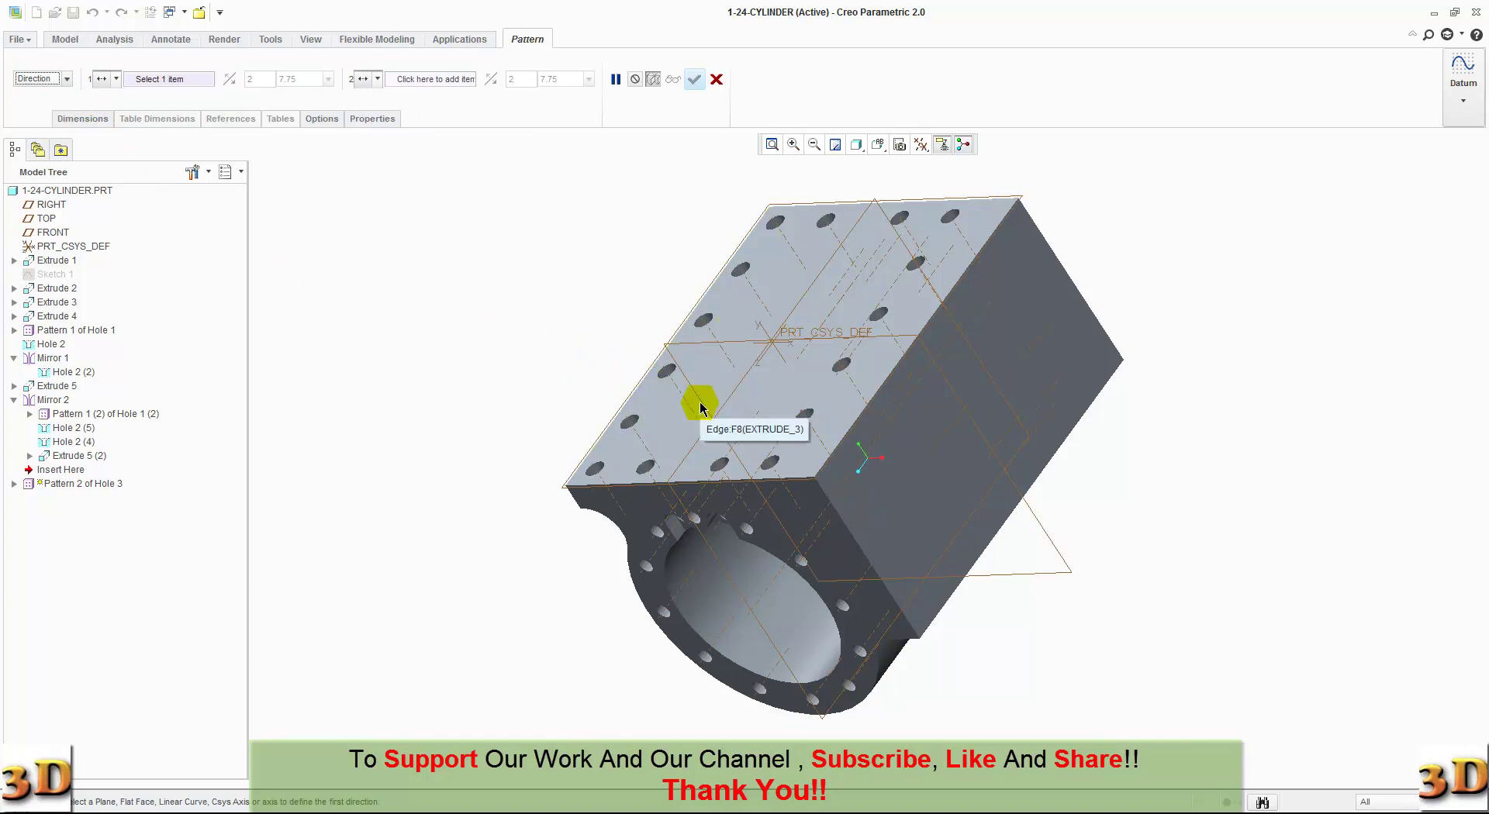
pyautogui.click(839, 446)
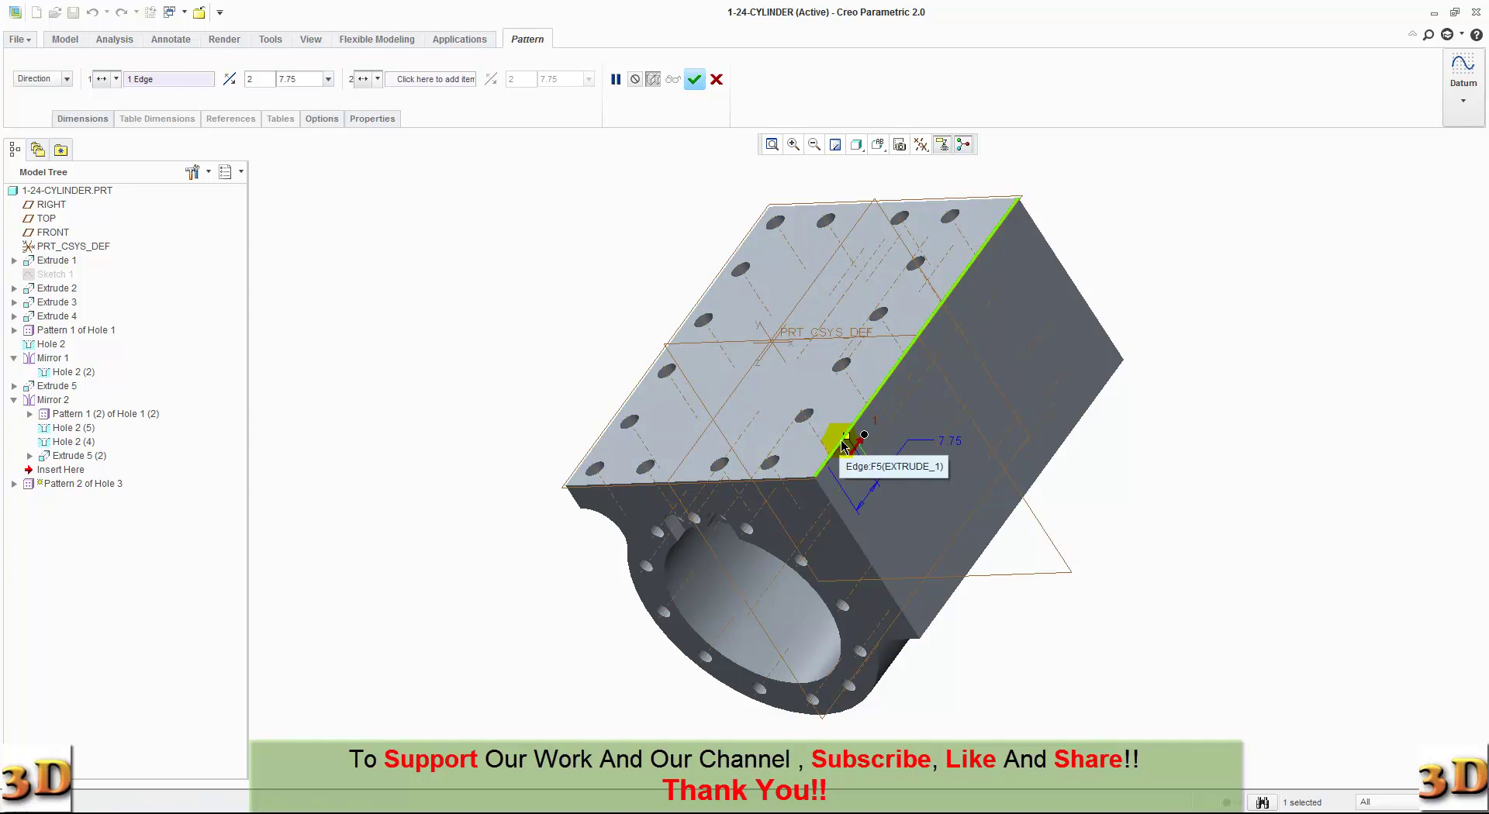
pyautogui.click(253, 79)
pyautogui.doubleClick(251, 80)
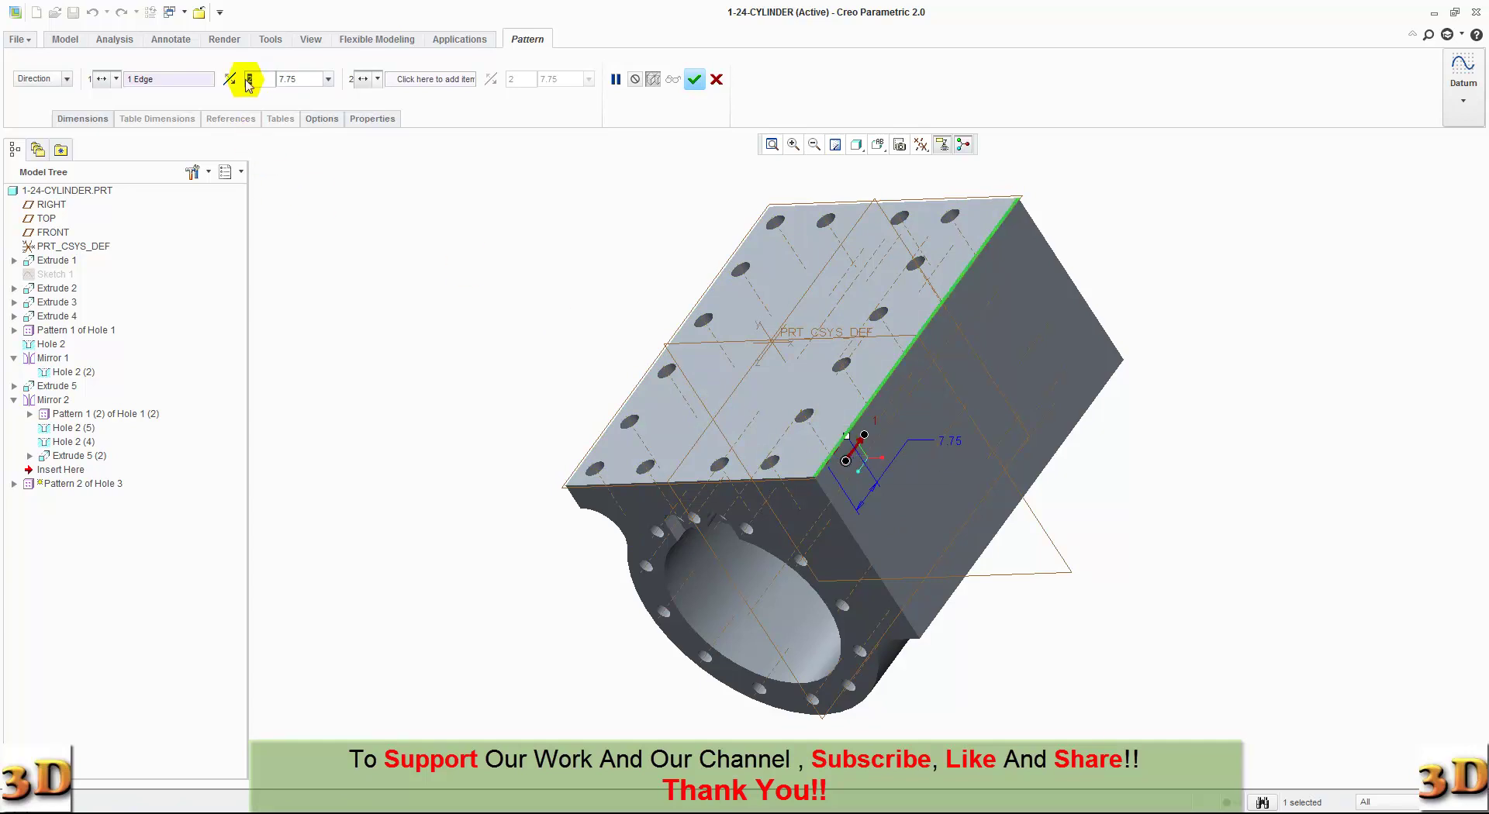
pyautogui.write('4')
pyautogui.doubleClick(293, 80)
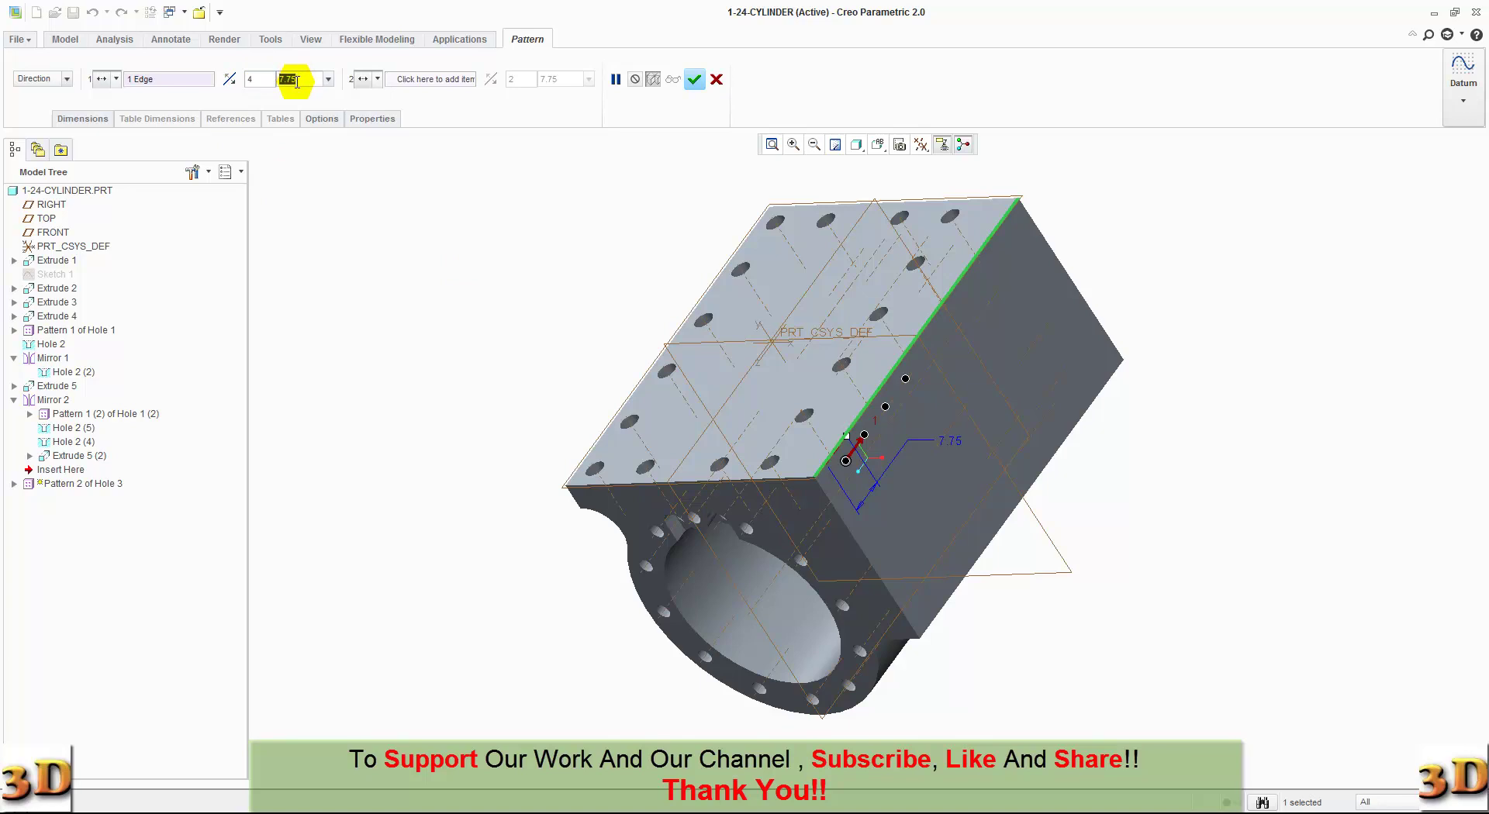
pyautogui.write('18')
pyautogui.press('Tab')
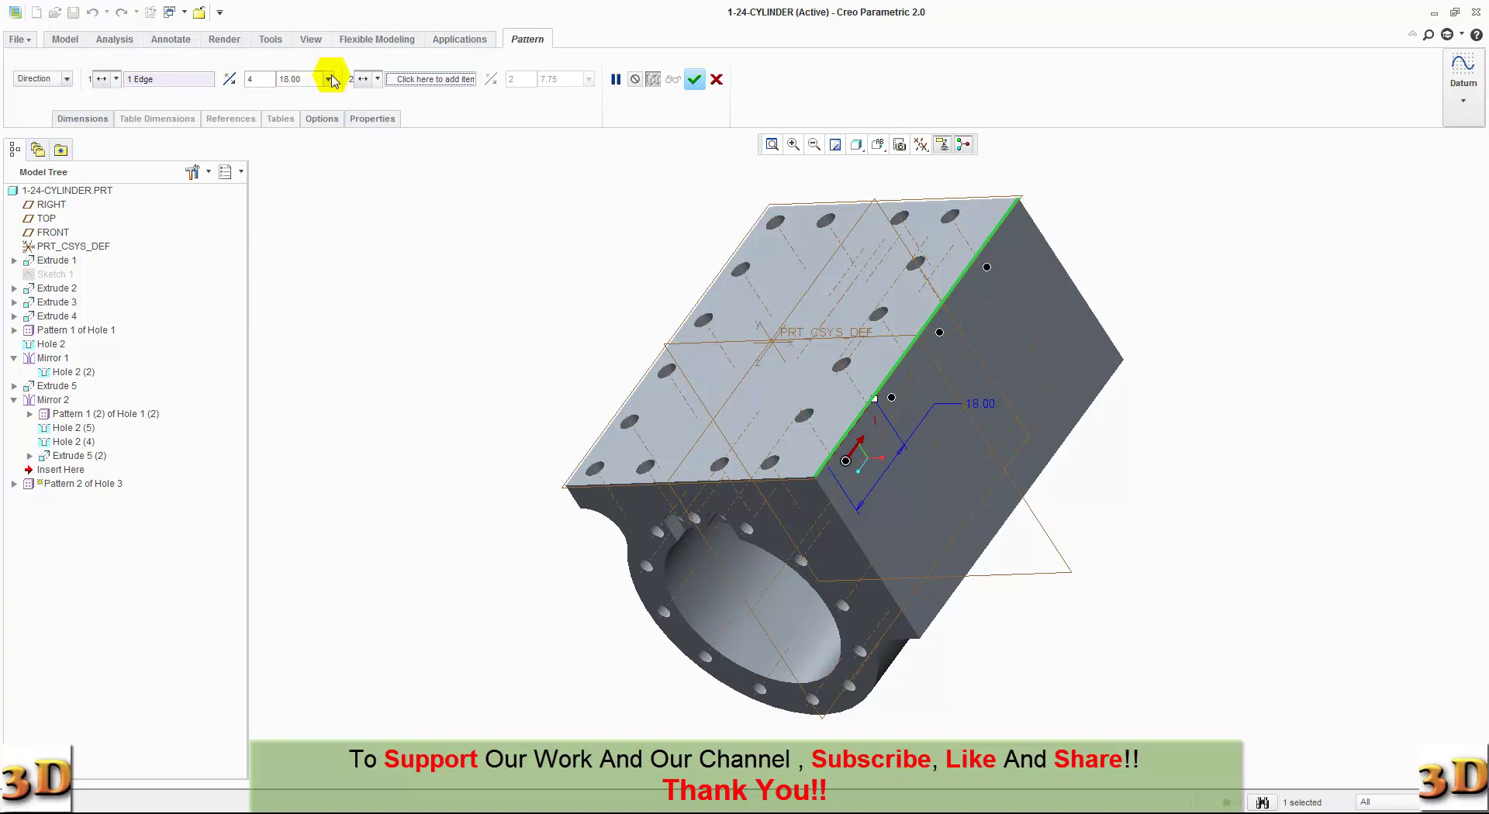
# Add a second edge direction with 27.00 spacing to the pattern, then view it from RIGHT.
pyautogui.click(412, 85)
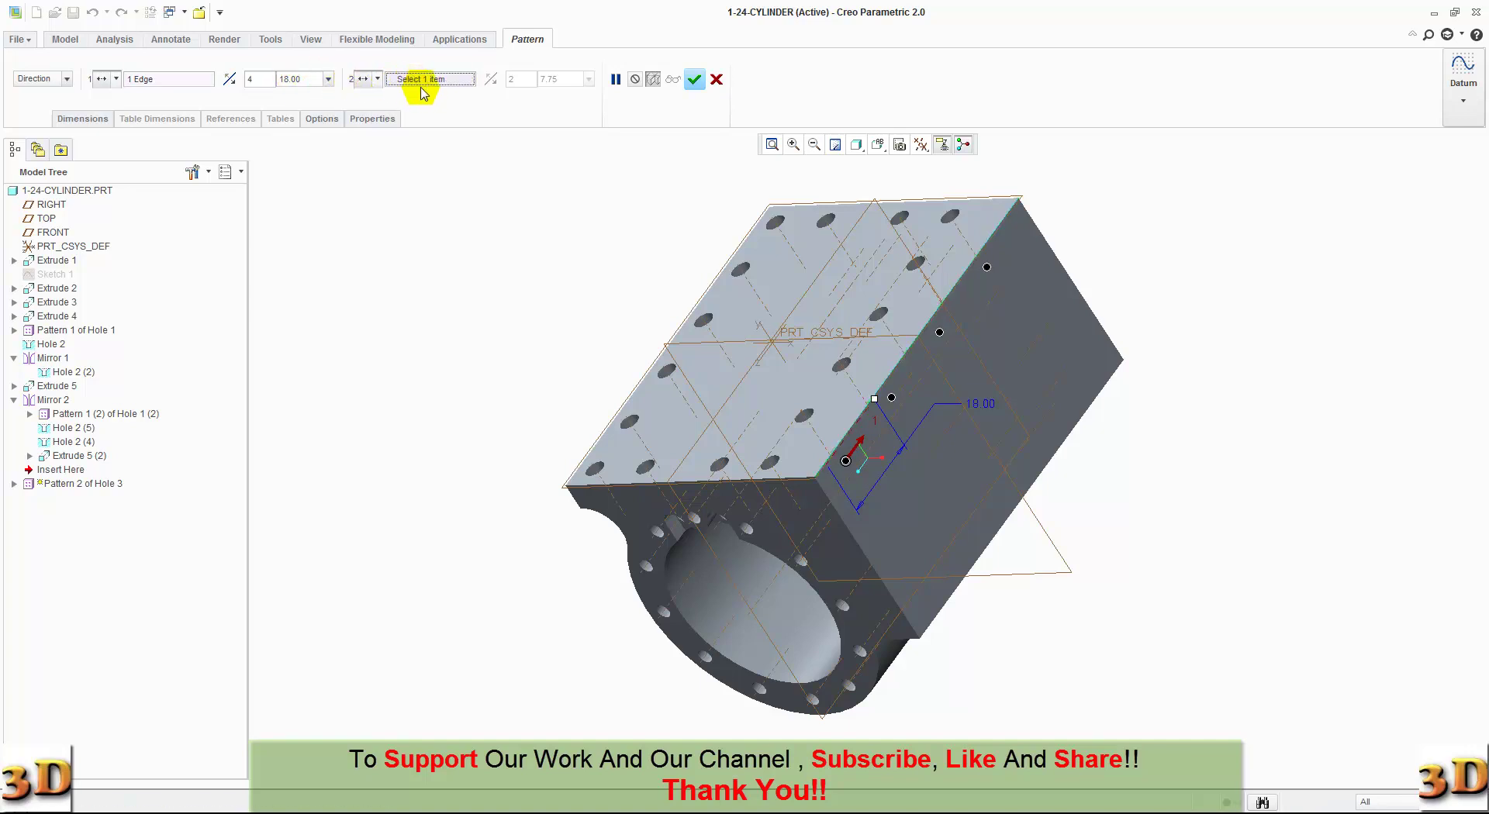
pyautogui.click(847, 524)
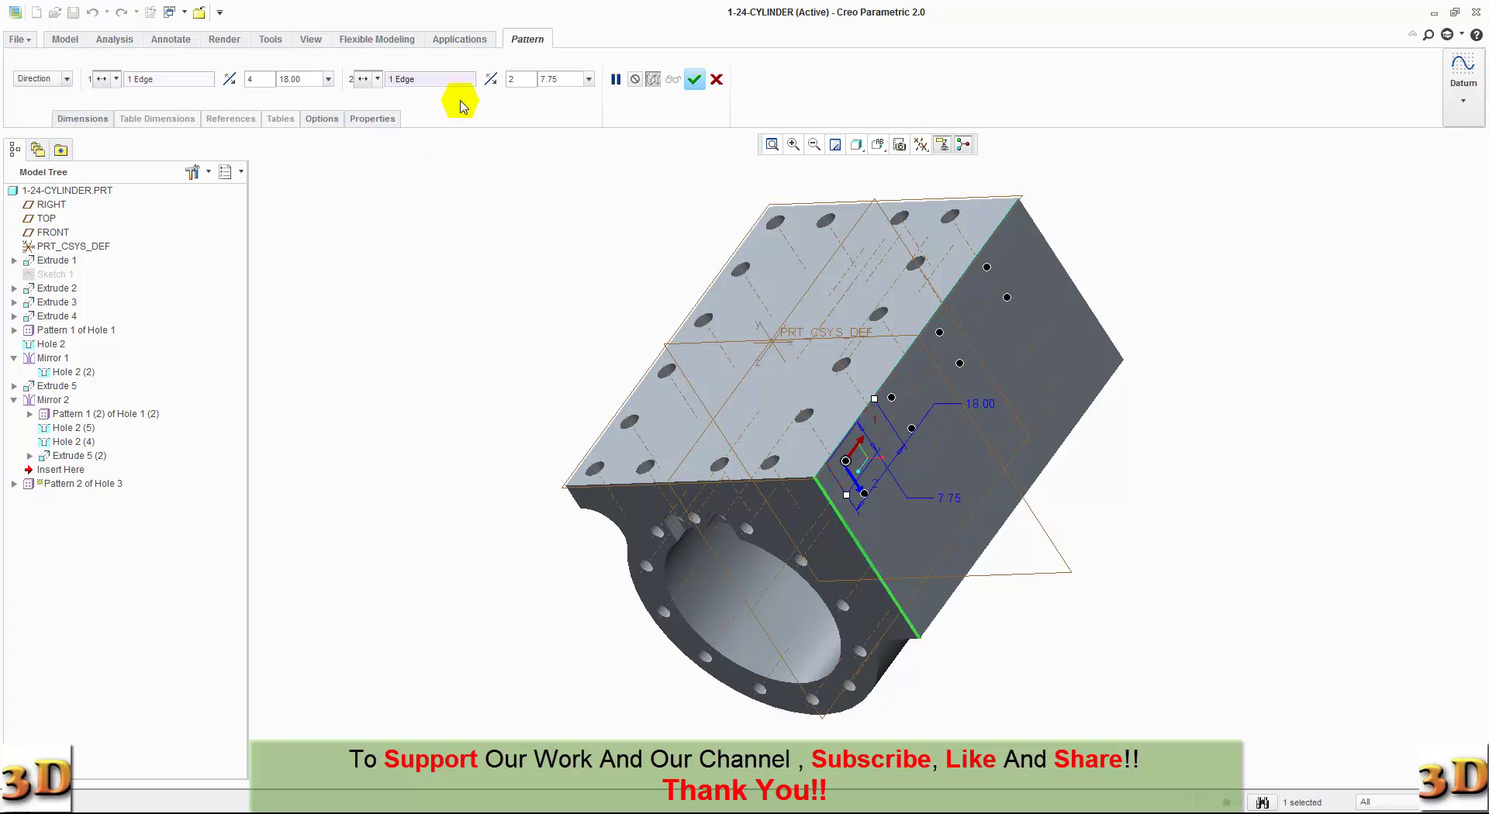
pyautogui.doubleClick(565, 80)
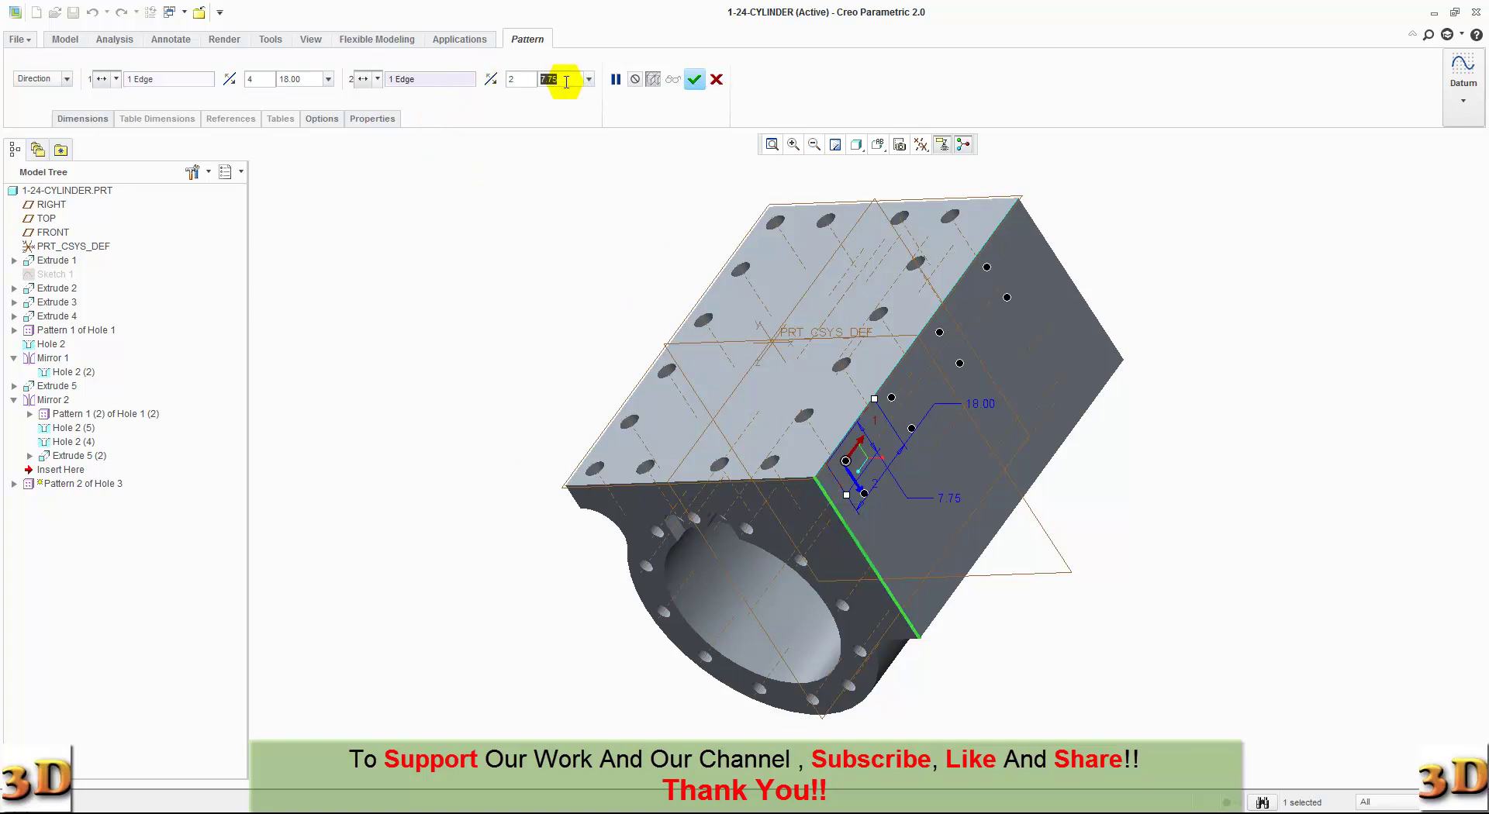
pyautogui.write('327')
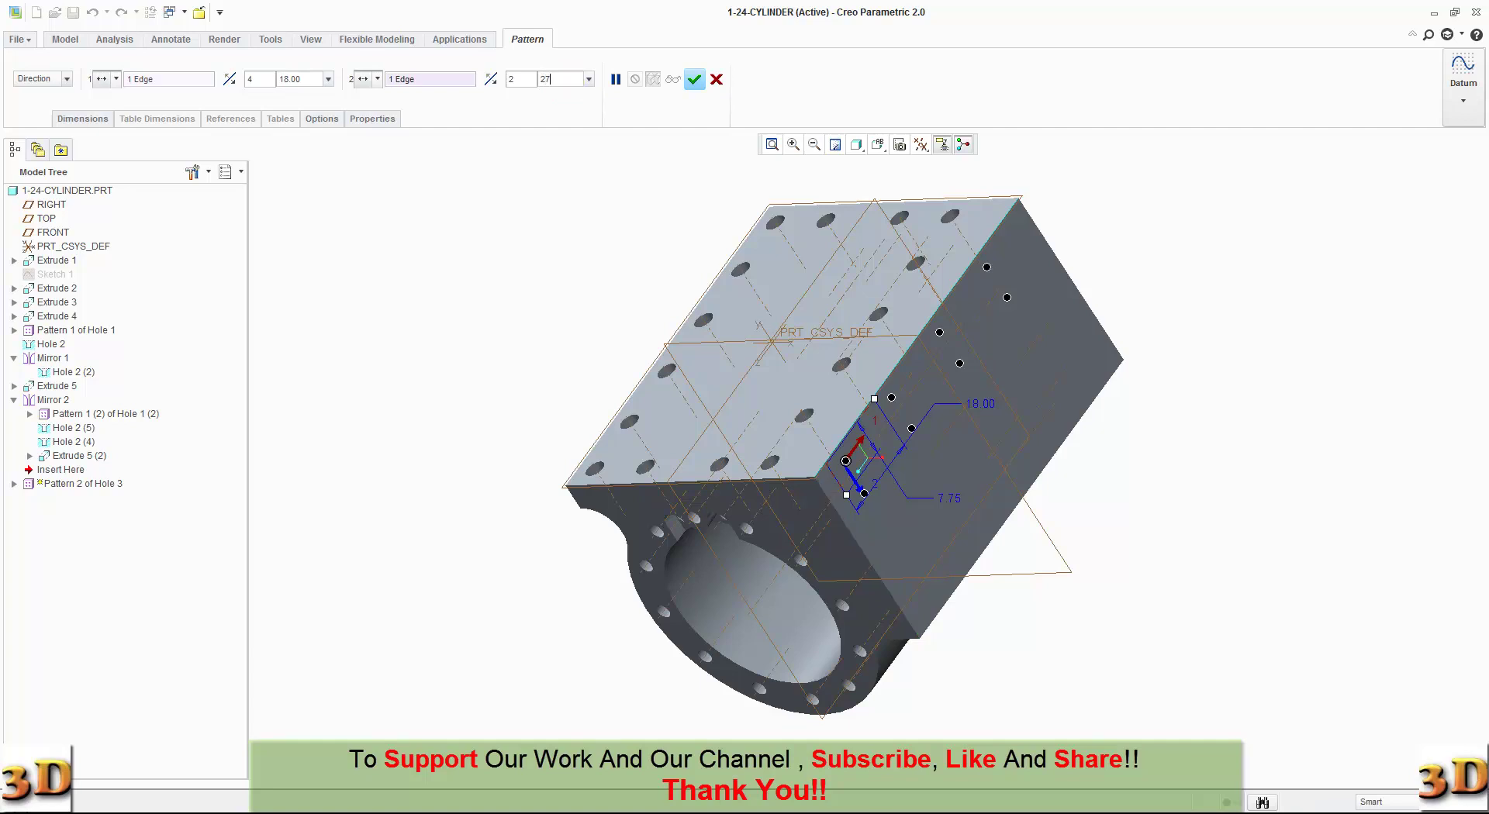
pyautogui.press('Return')
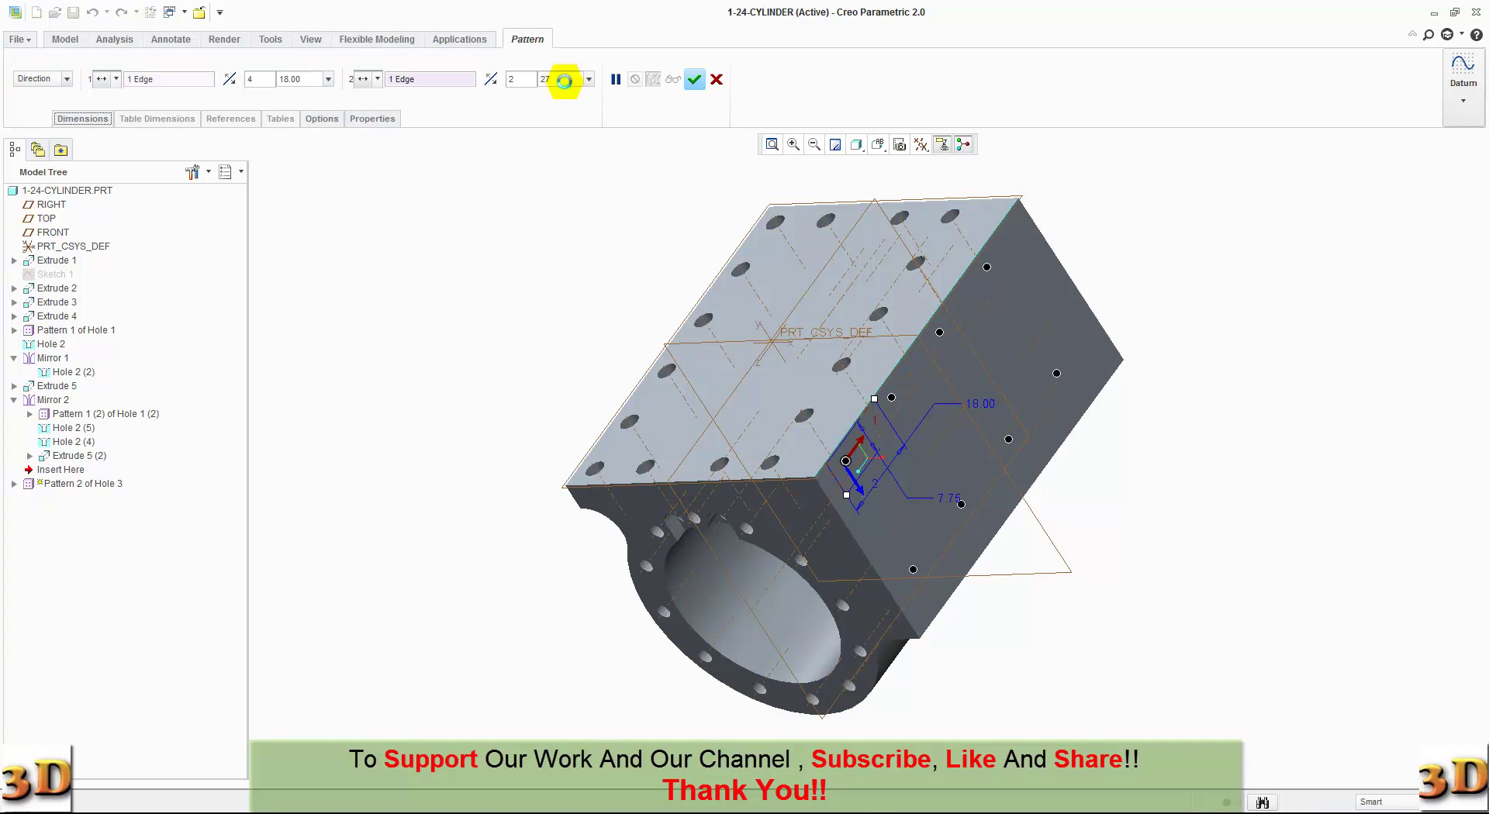
pyautogui.click(879, 145)
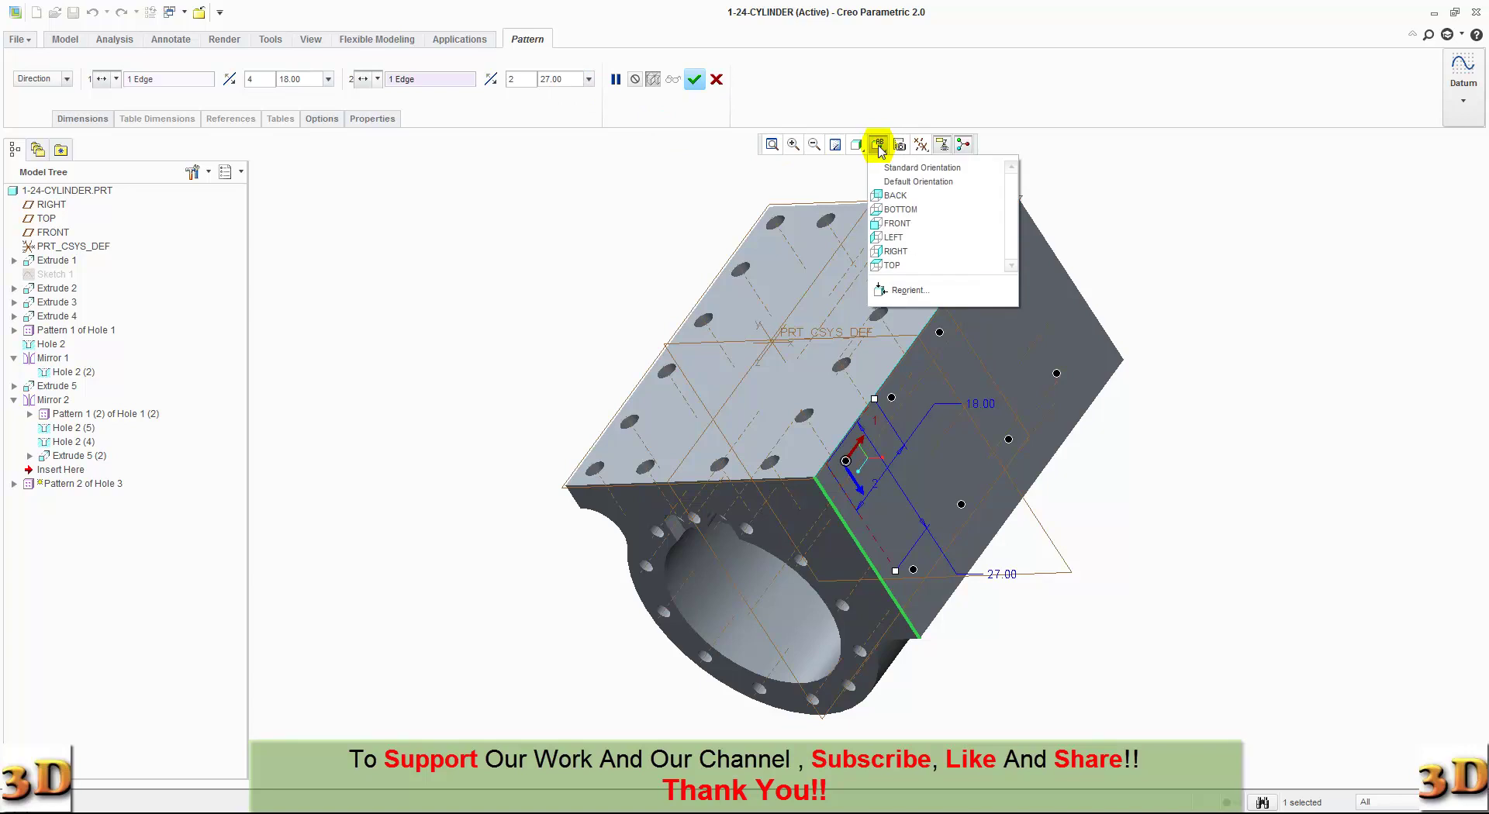
pyautogui.click(896, 251)
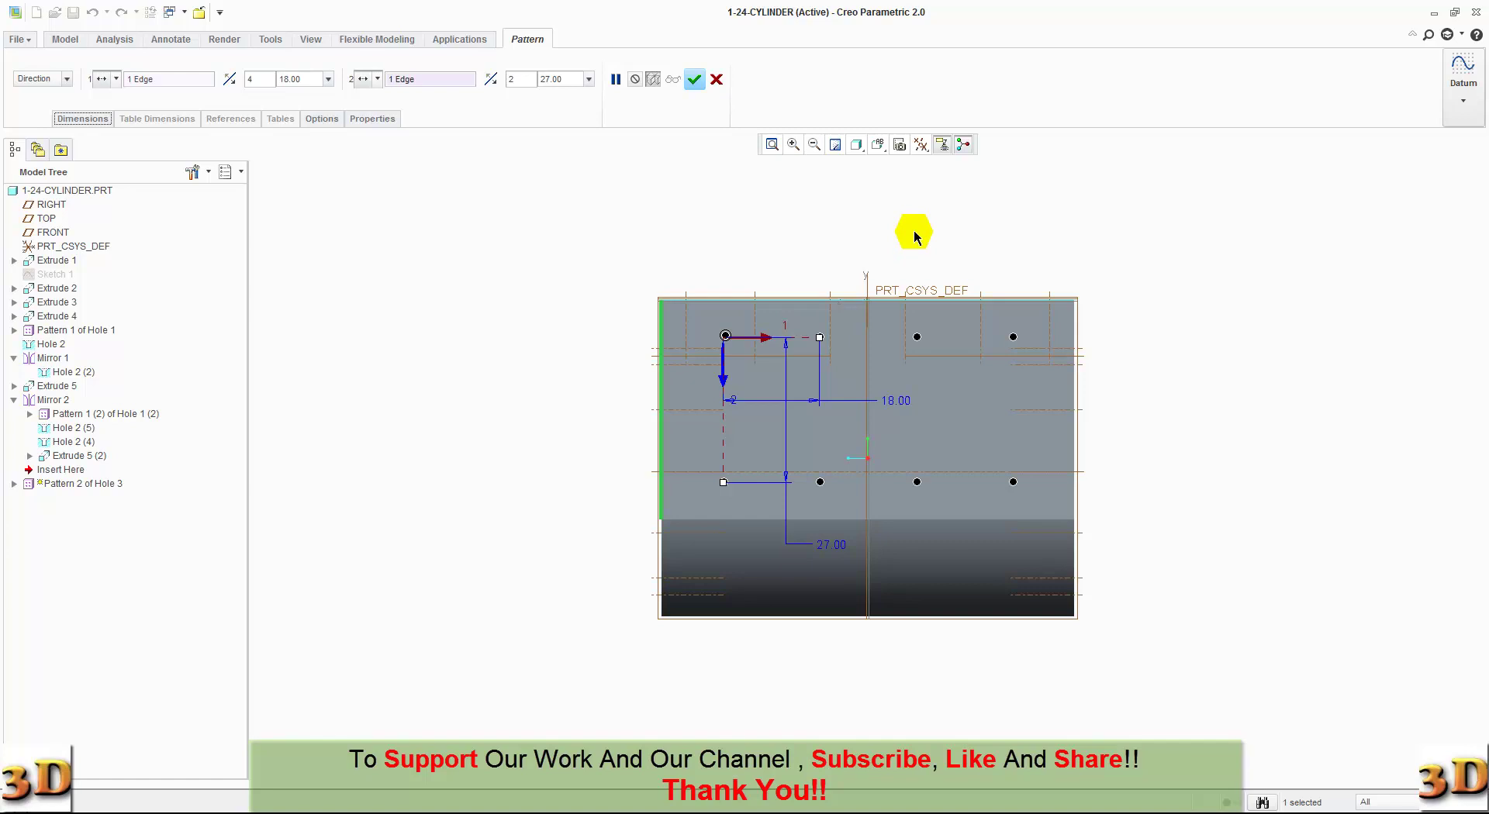
# Complete the hole pattern, restore the Standard Orientation view, and start a new Extrude.
pyautogui.click(694, 79)
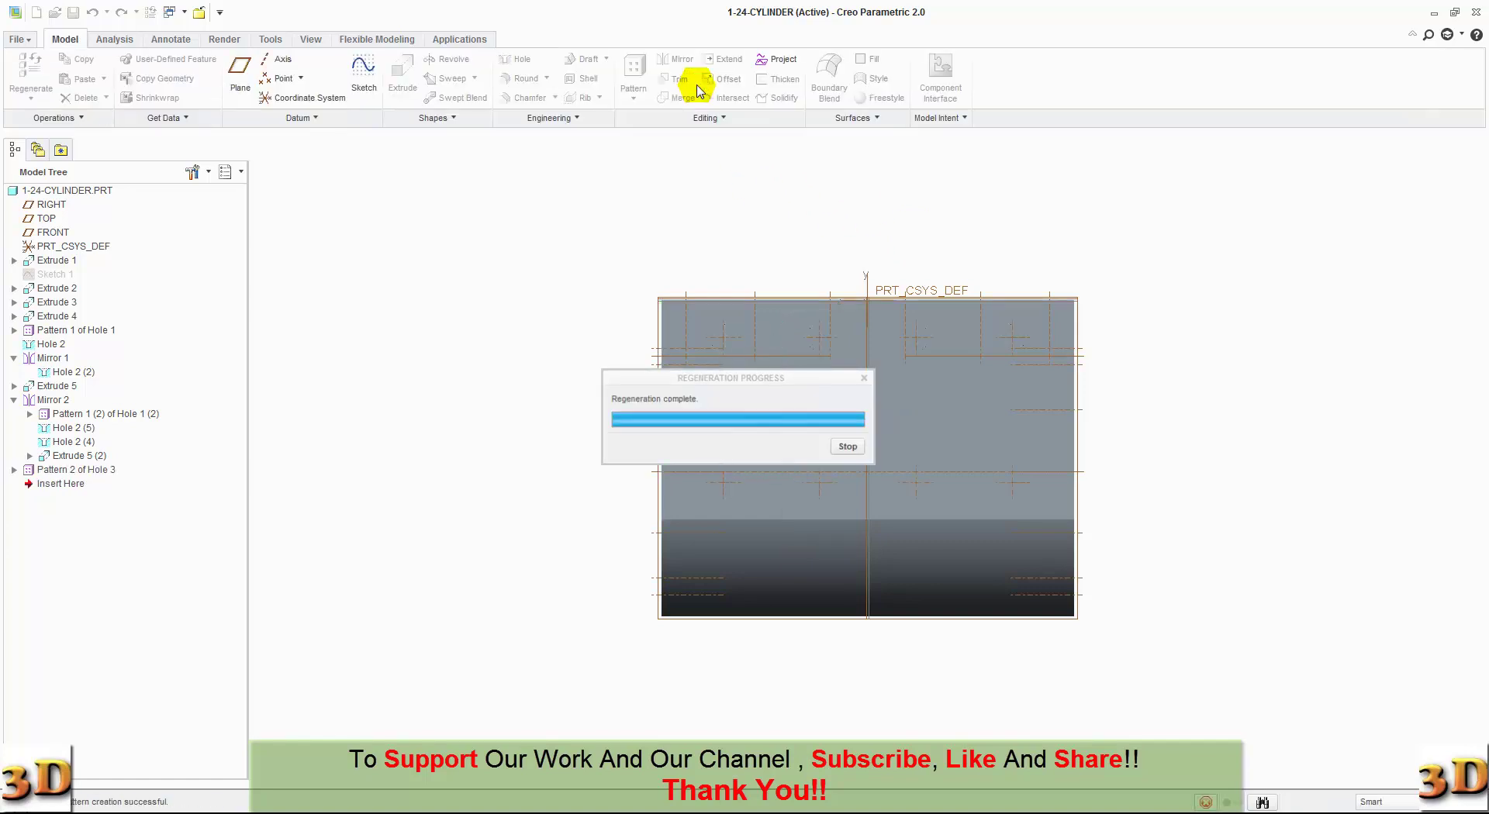
pyautogui.moveTo(622, 229); pyautogui.dragTo(625, 244, button='middle')
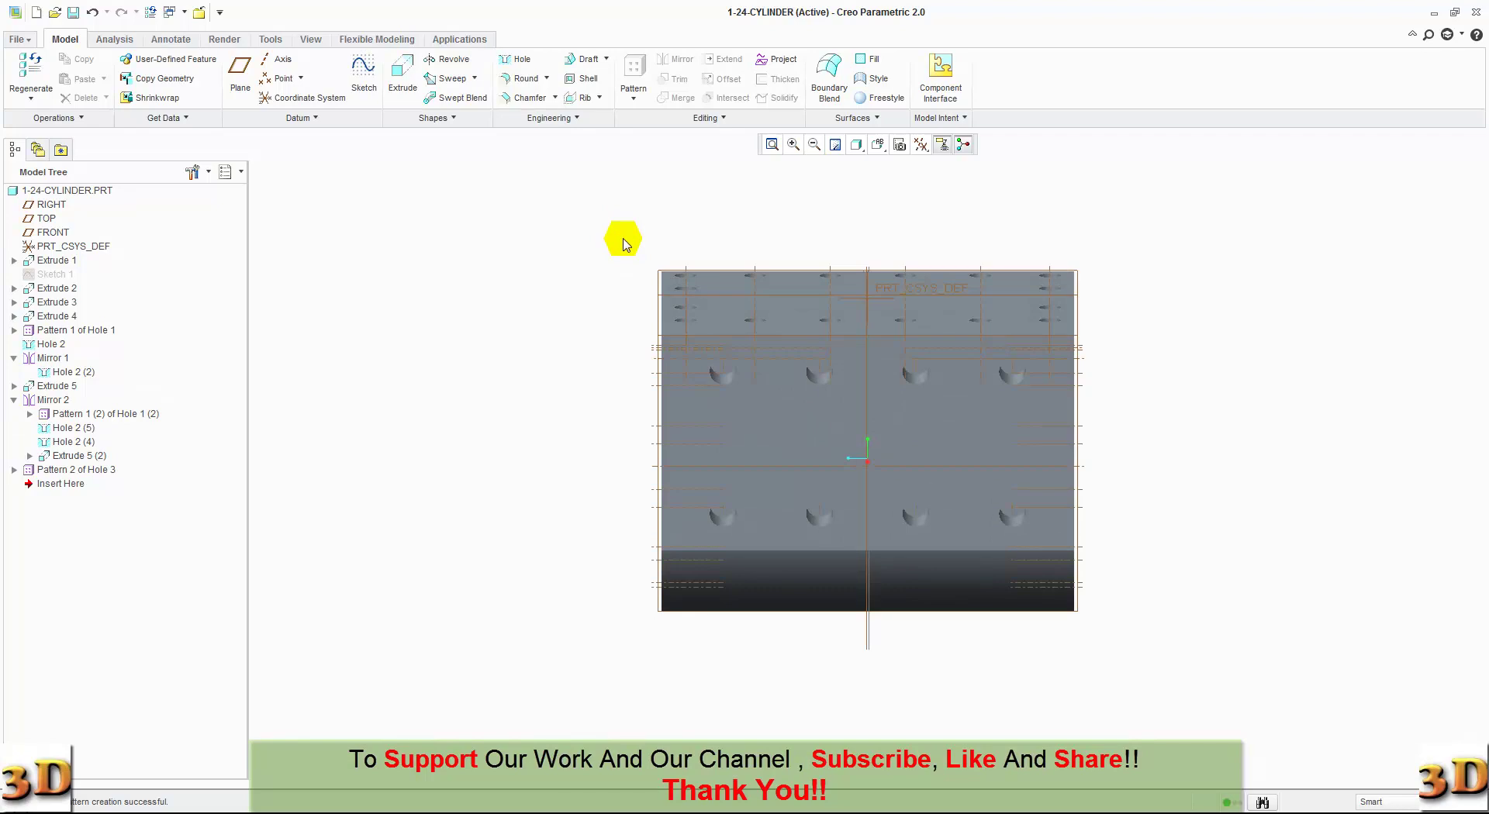
pyautogui.click(878, 145)
pyautogui.click(883, 167)
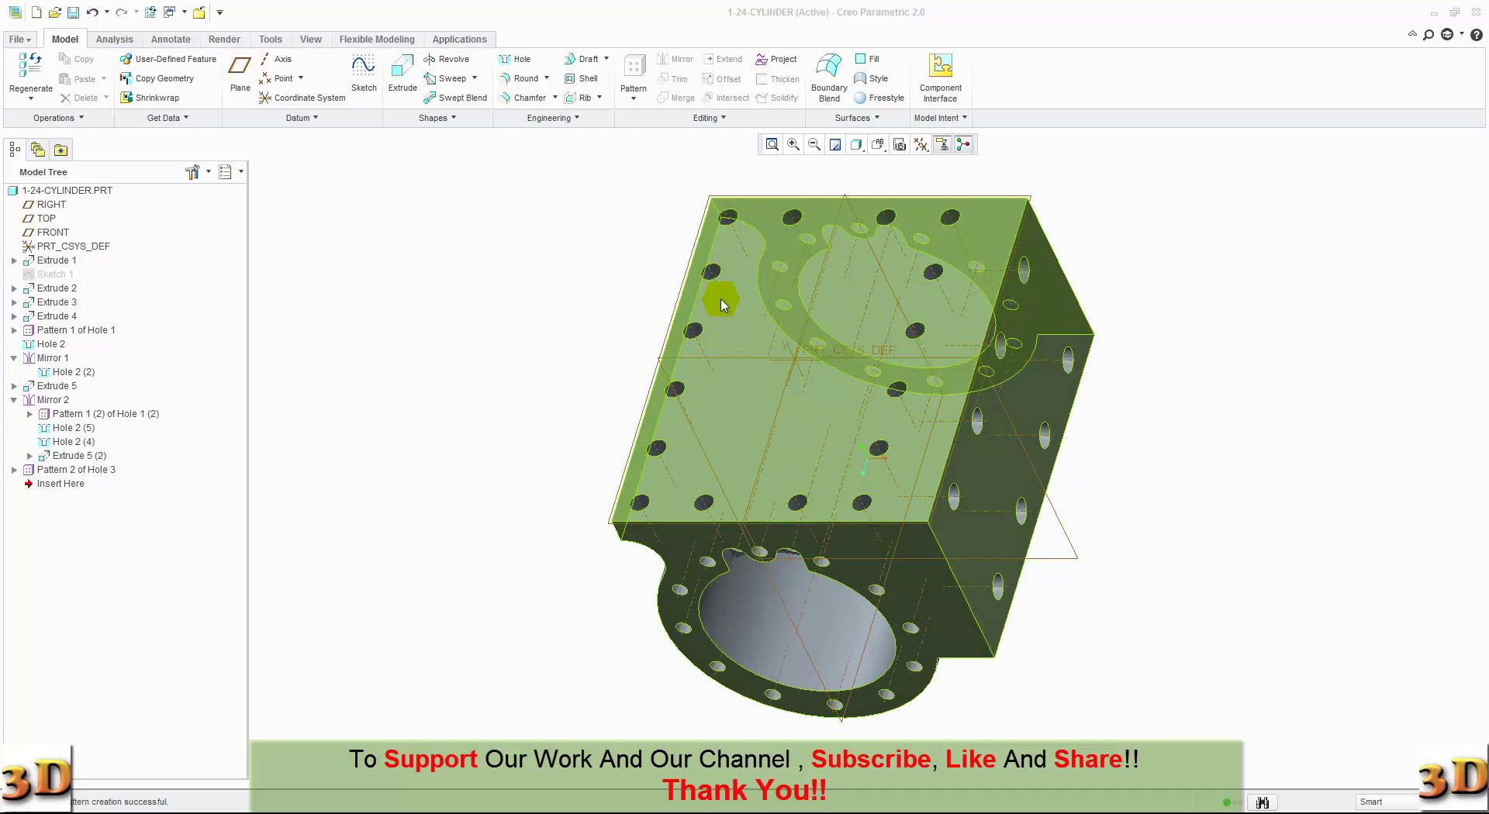
pyautogui.click(403, 74)
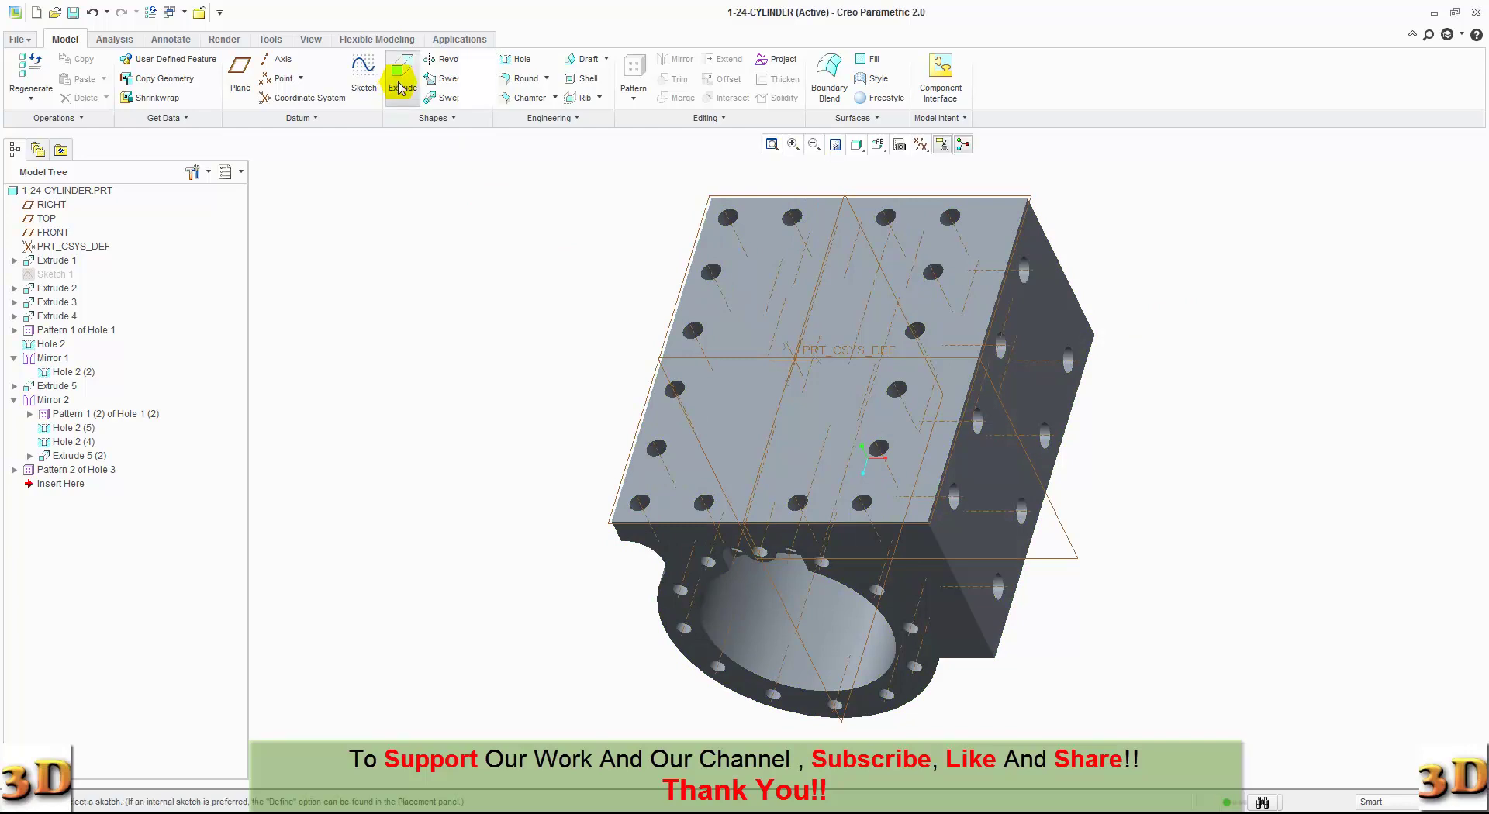
# On the top face, viewed flat-on, draw a centre rectangle at the sketch origin.
pyautogui.click(738, 403)
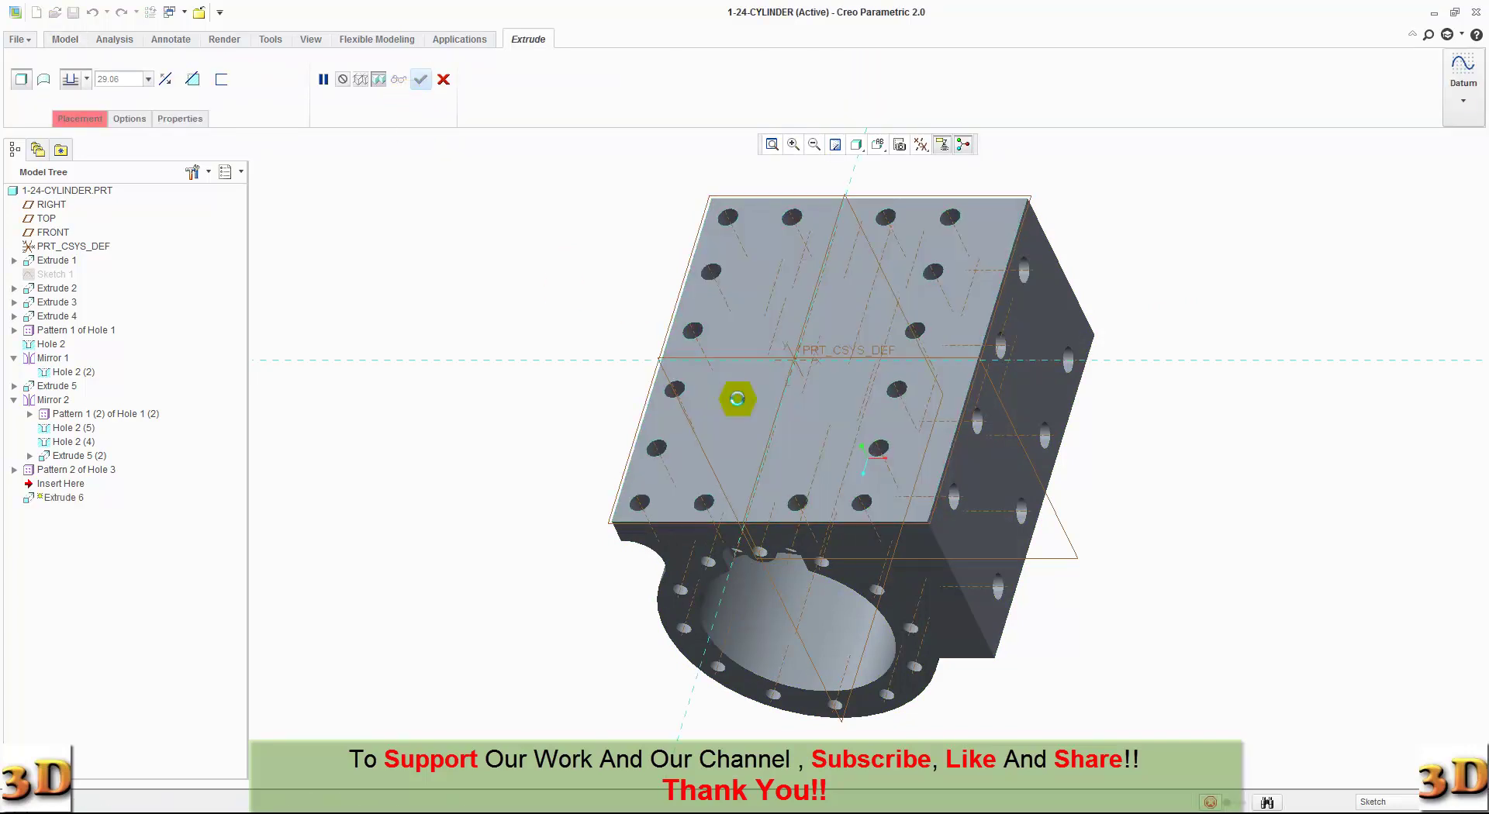
pyautogui.click(899, 145)
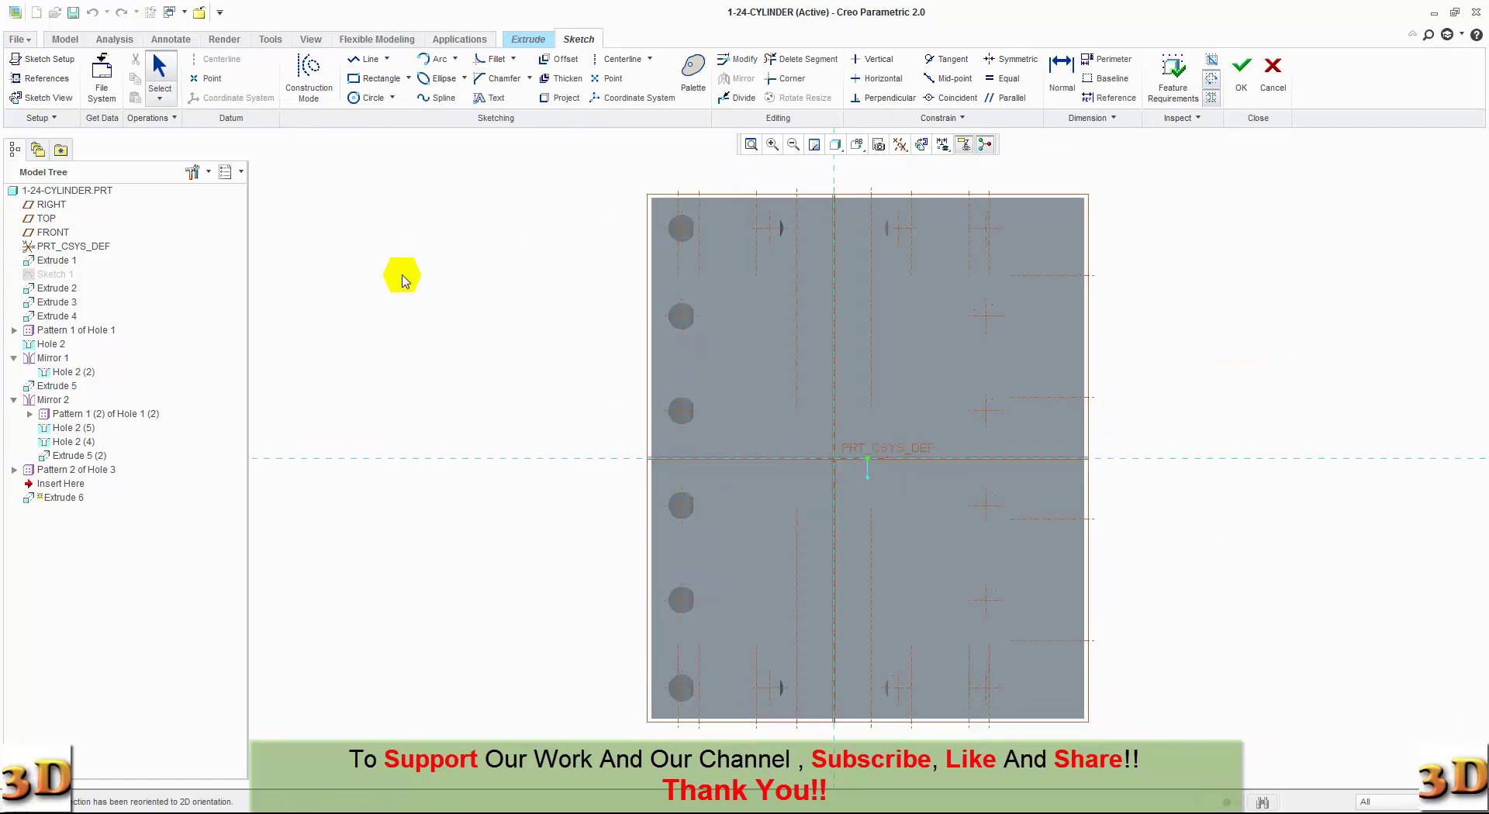
pyautogui.click(407, 78)
pyautogui.click(389, 137)
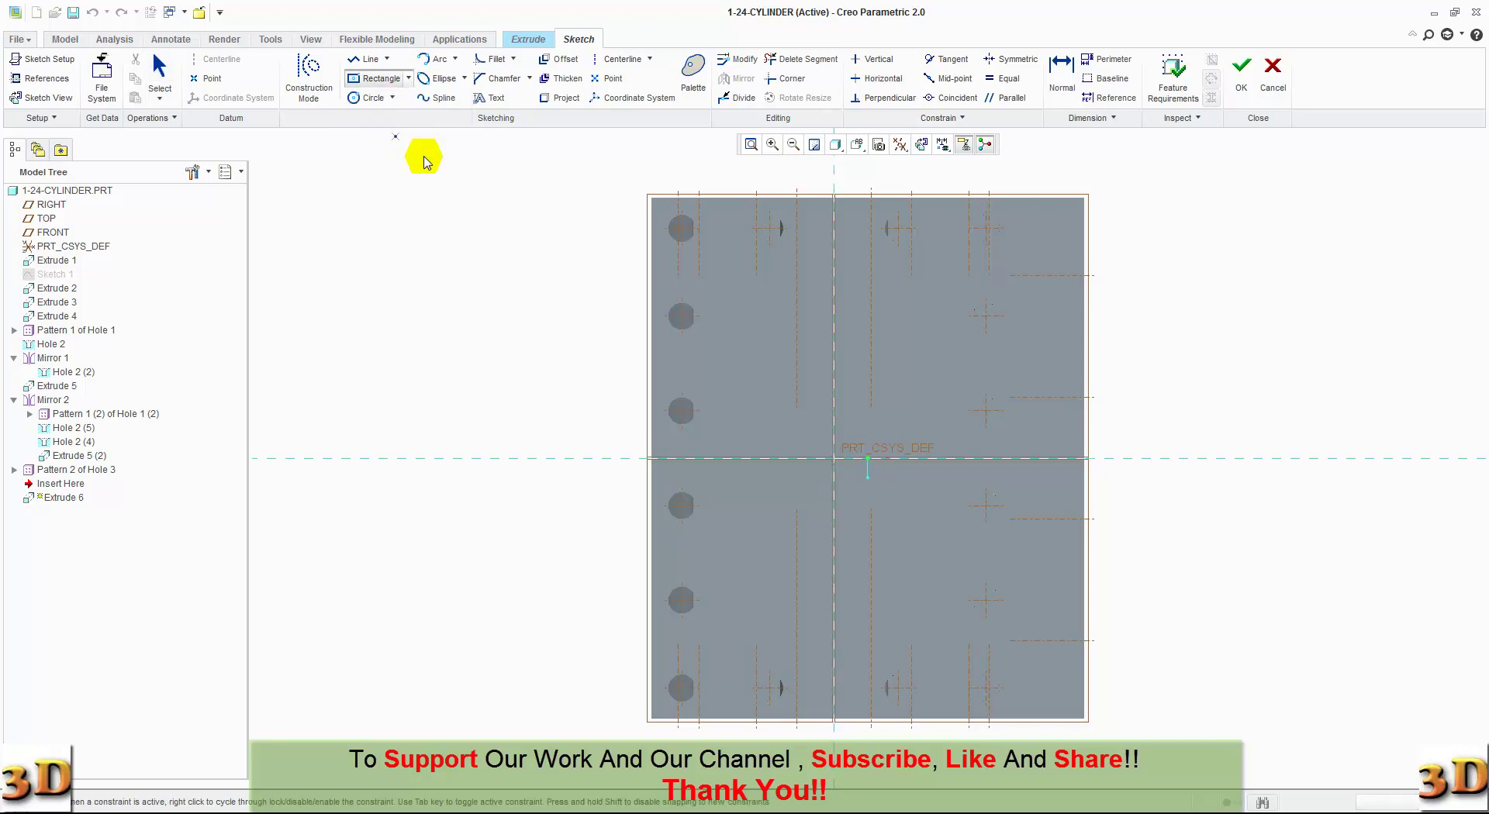
pyautogui.click(834, 461)
pyautogui.click(777, 436)
pyautogui.middleClick(751, 438)
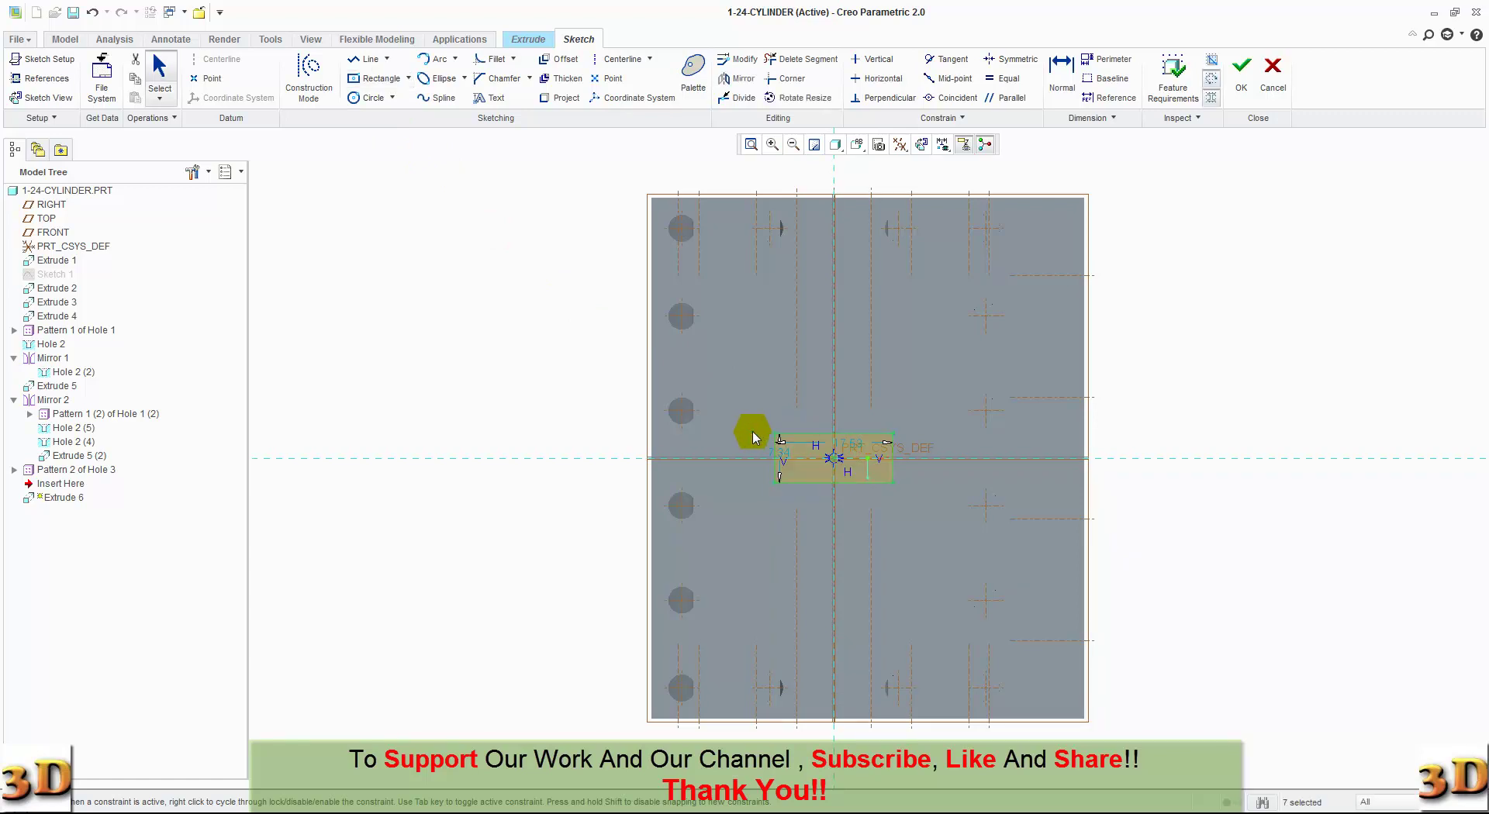
# Dimension the rectangle to 23 wide and 9 high.
pyautogui.click(856, 446)
pyautogui.doubleClick(856, 446)
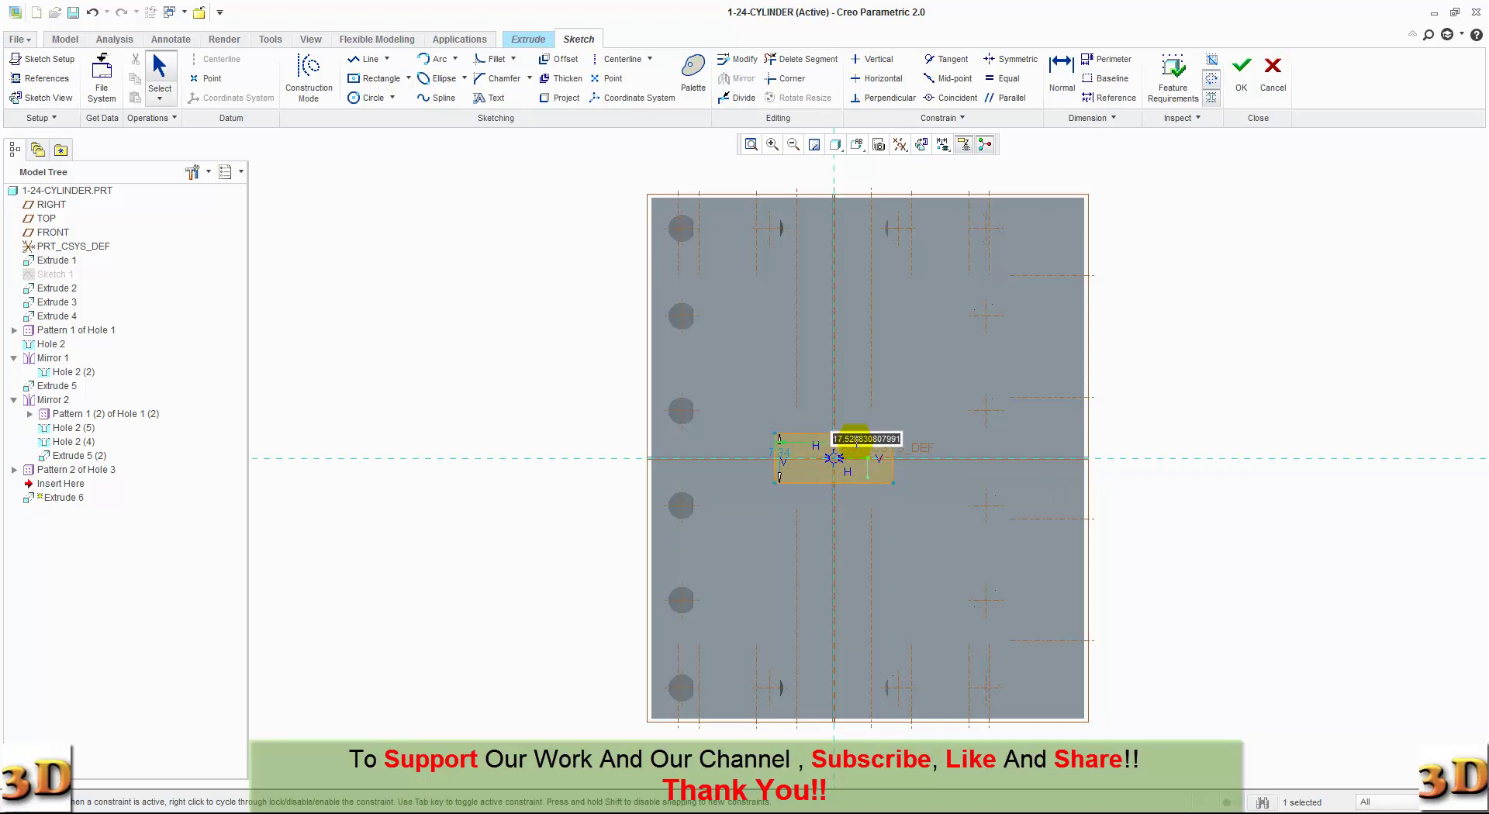
pyautogui.write('23')
pyautogui.click(856, 444)
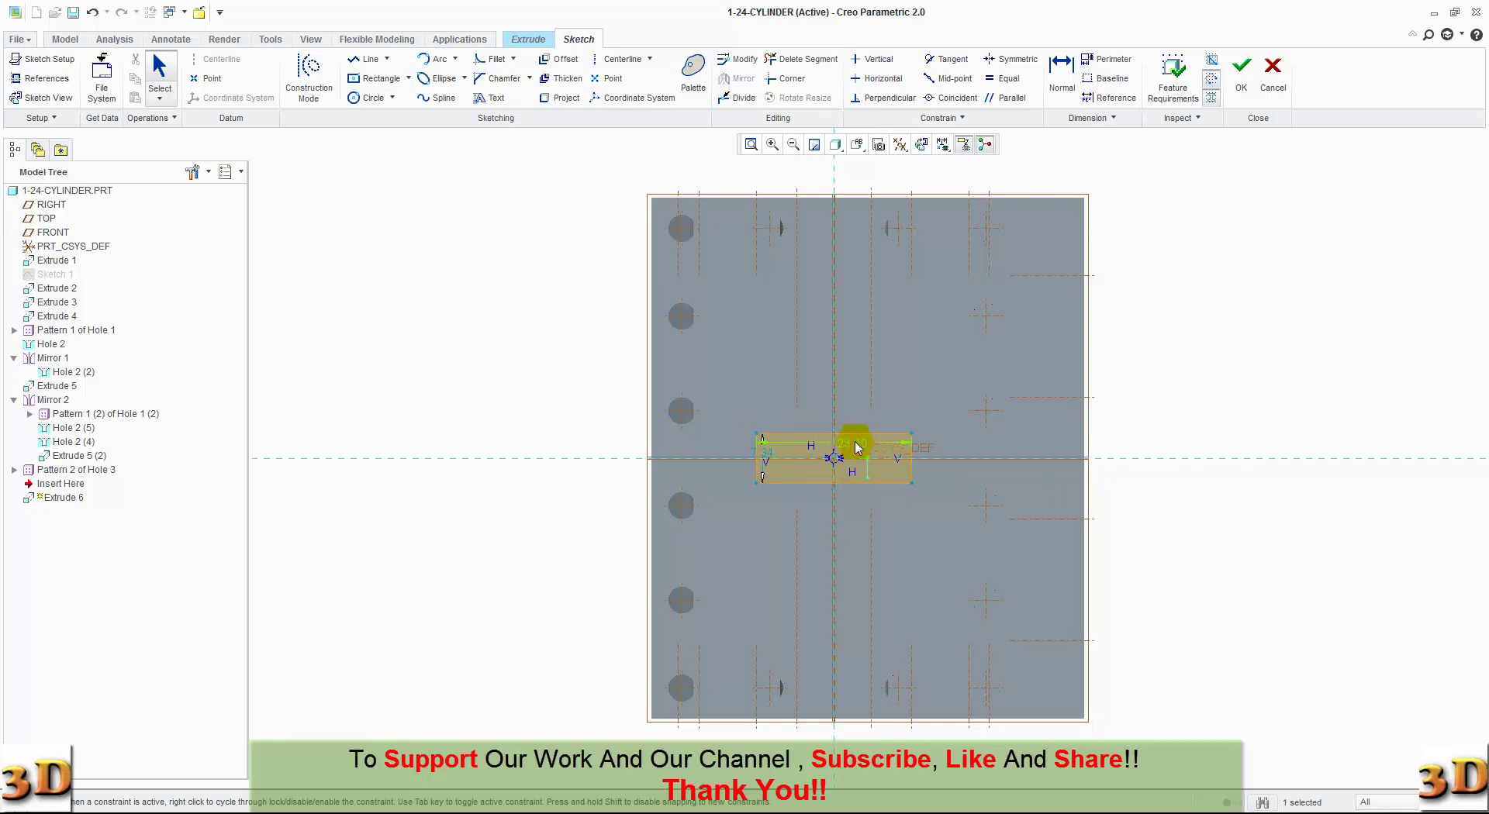
pyautogui.moveTo(855, 445)
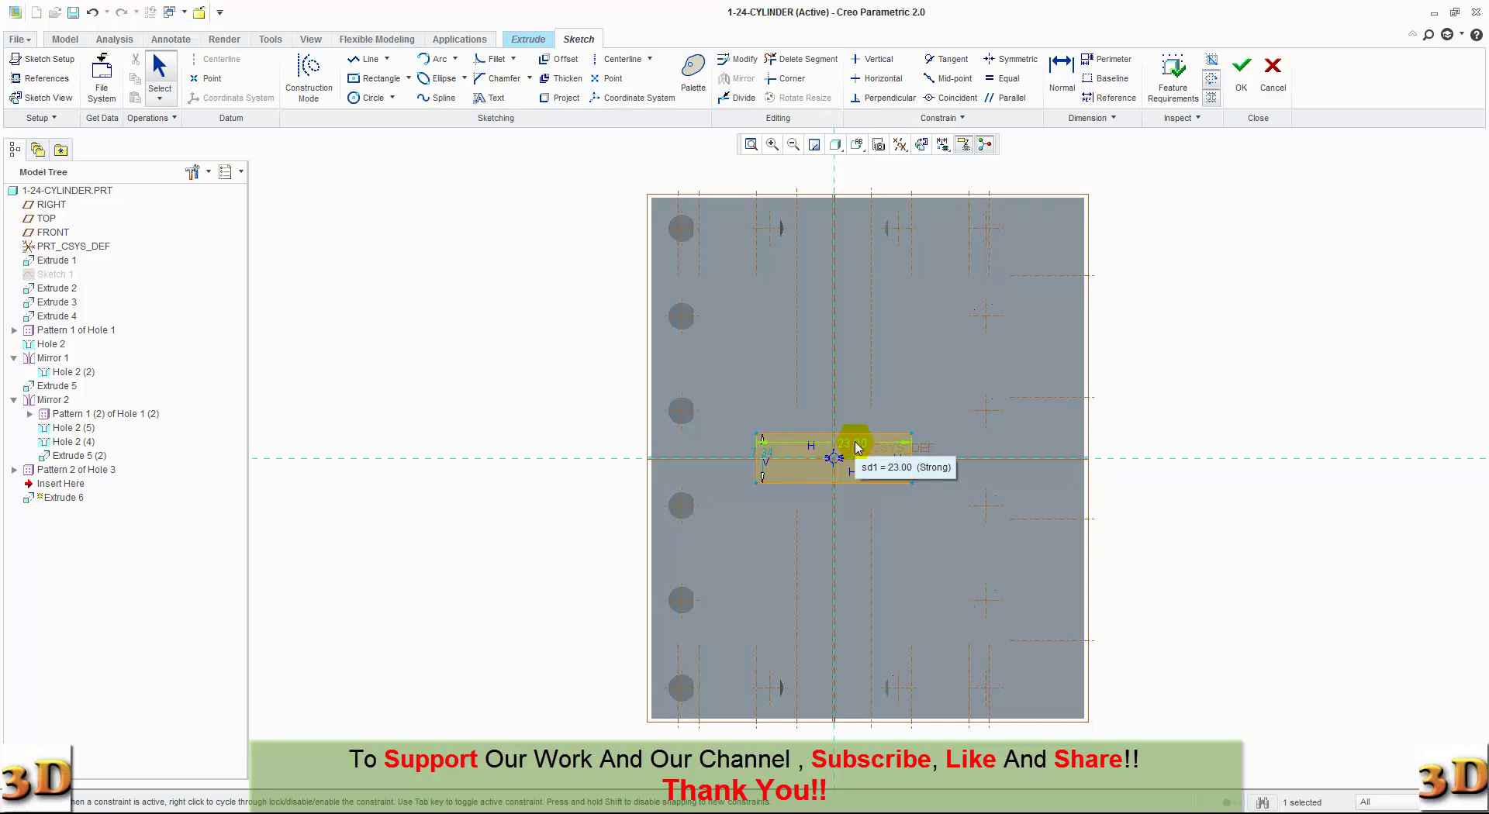
pyautogui.click(763, 457)
pyautogui.doubleClick(764, 461)
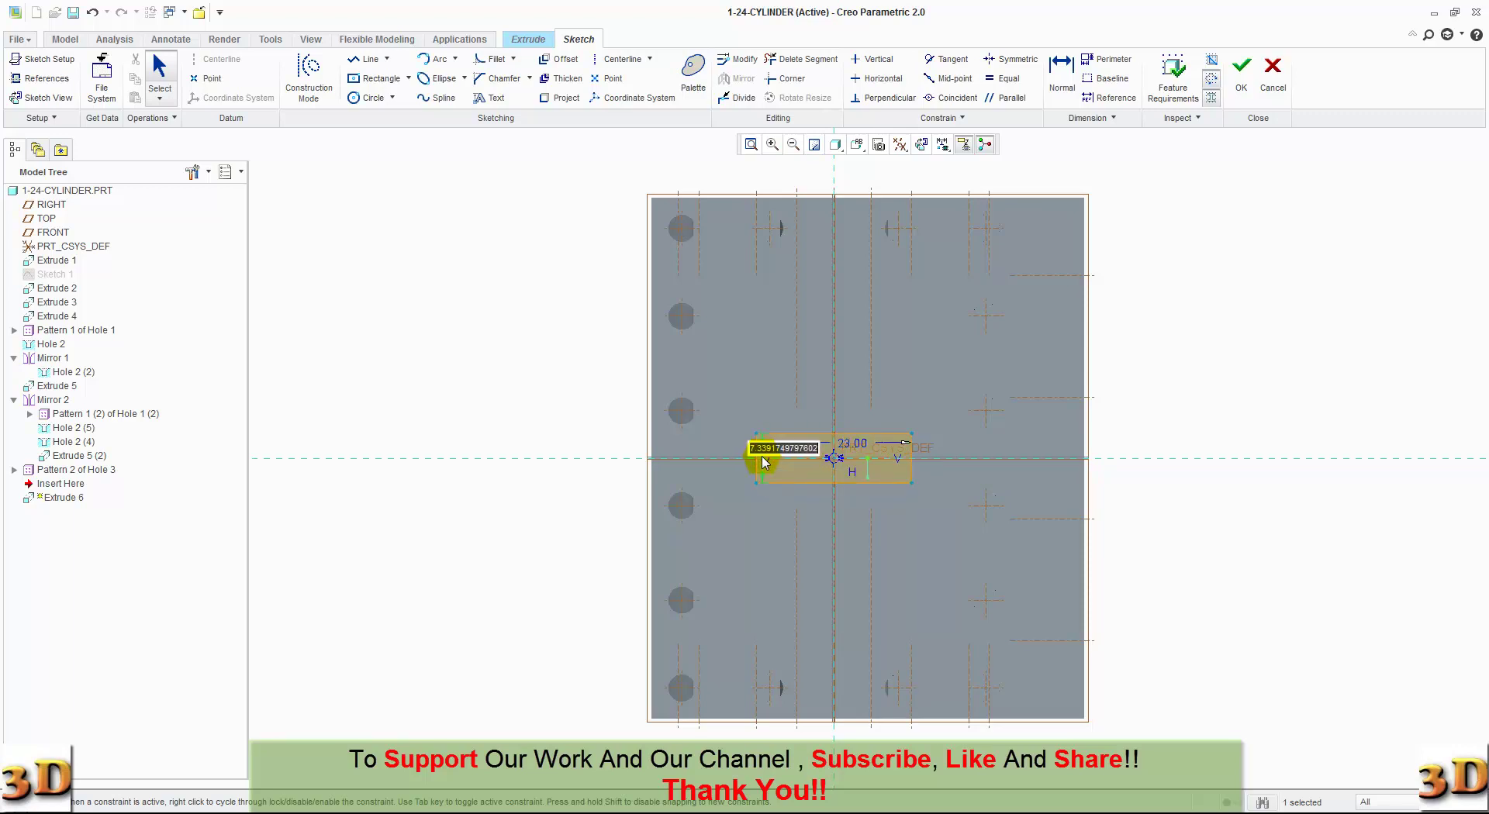
pyautogui.write('9')
pyautogui.press('Return')
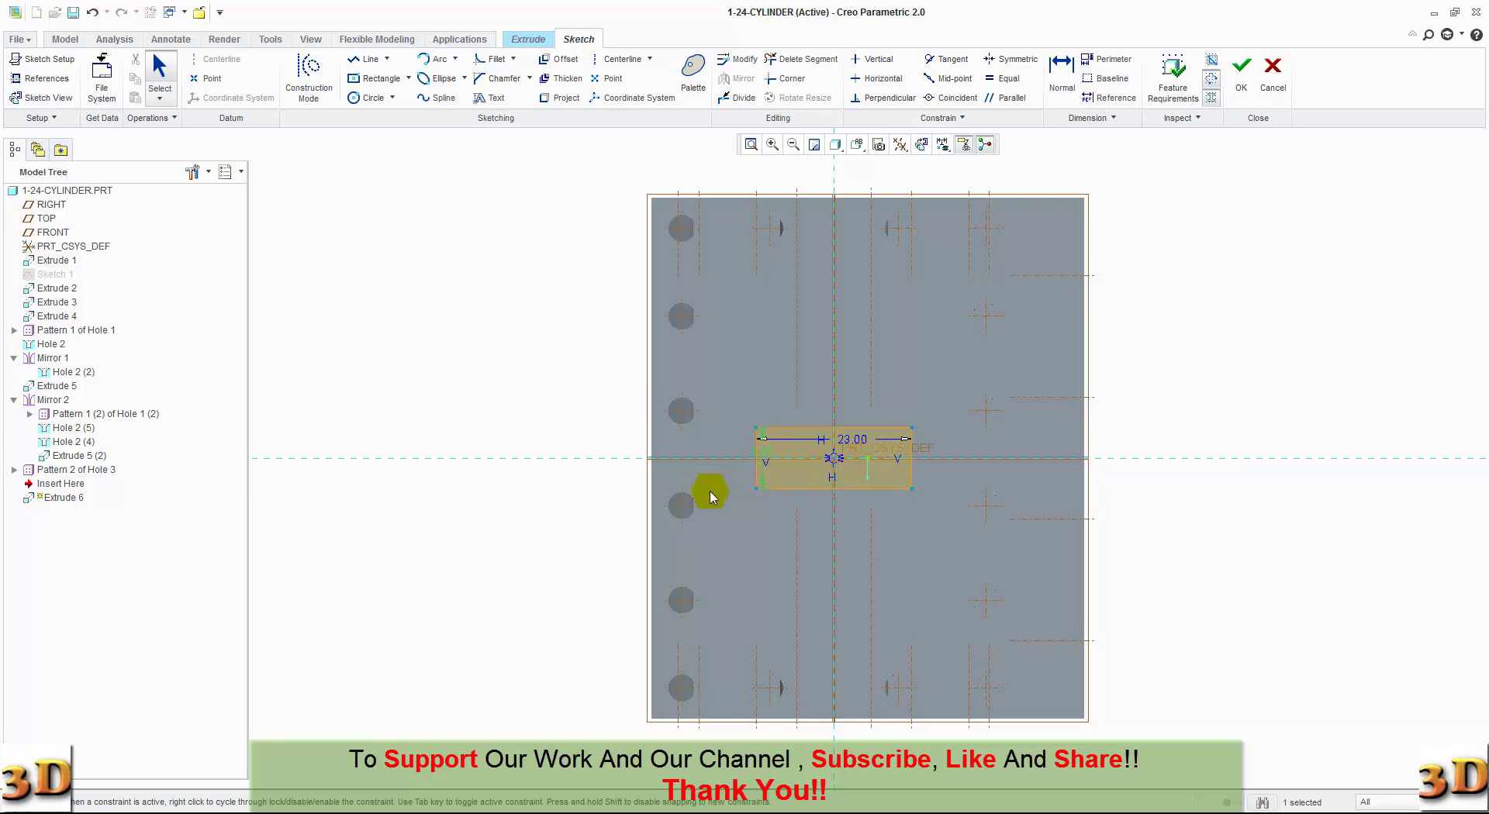
pyautogui.click(723, 500)
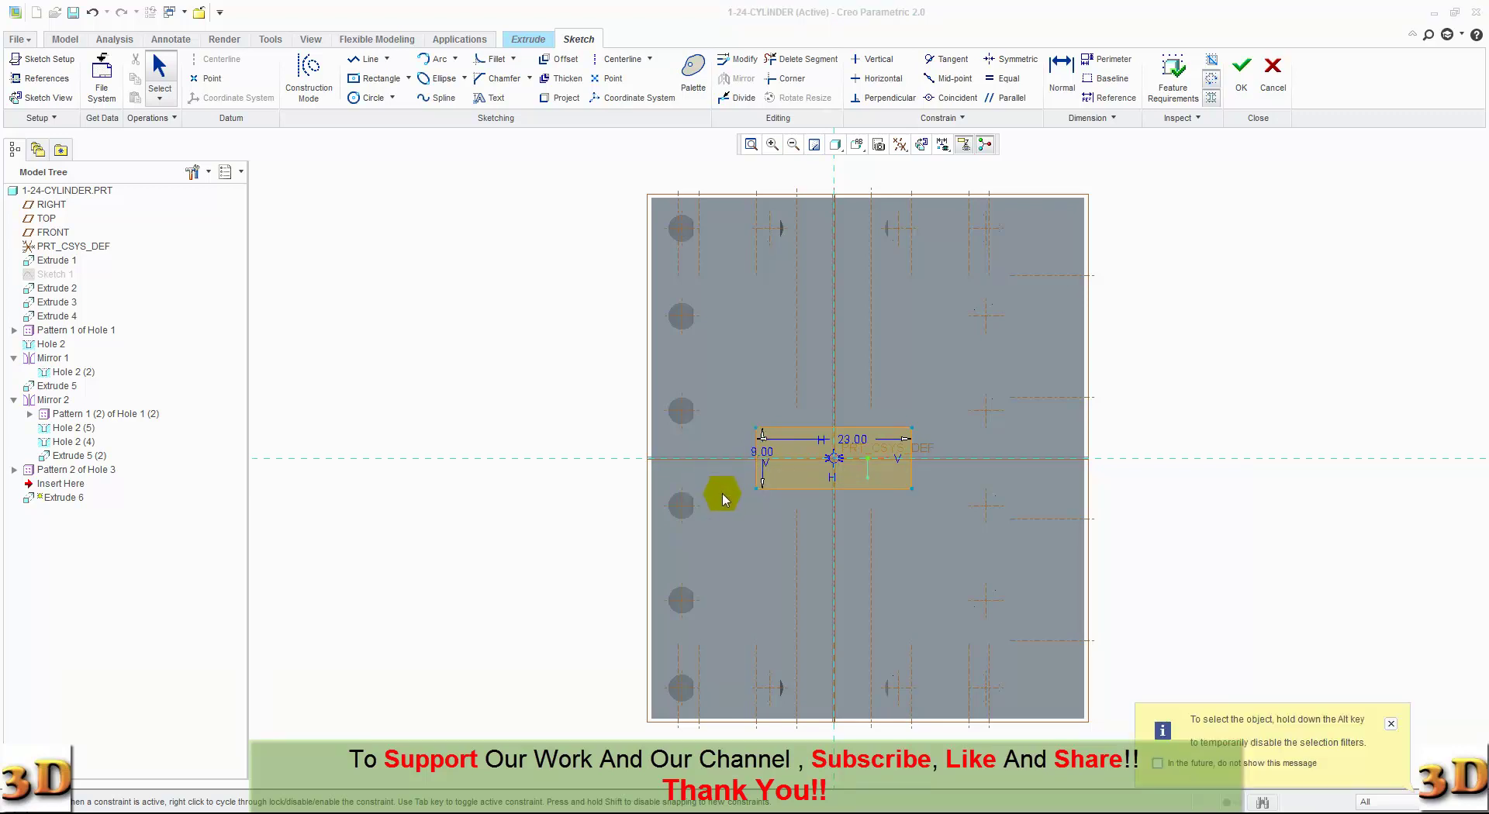
# Draw a second centre rectangle above the first one.
pyautogui.click(377, 79)
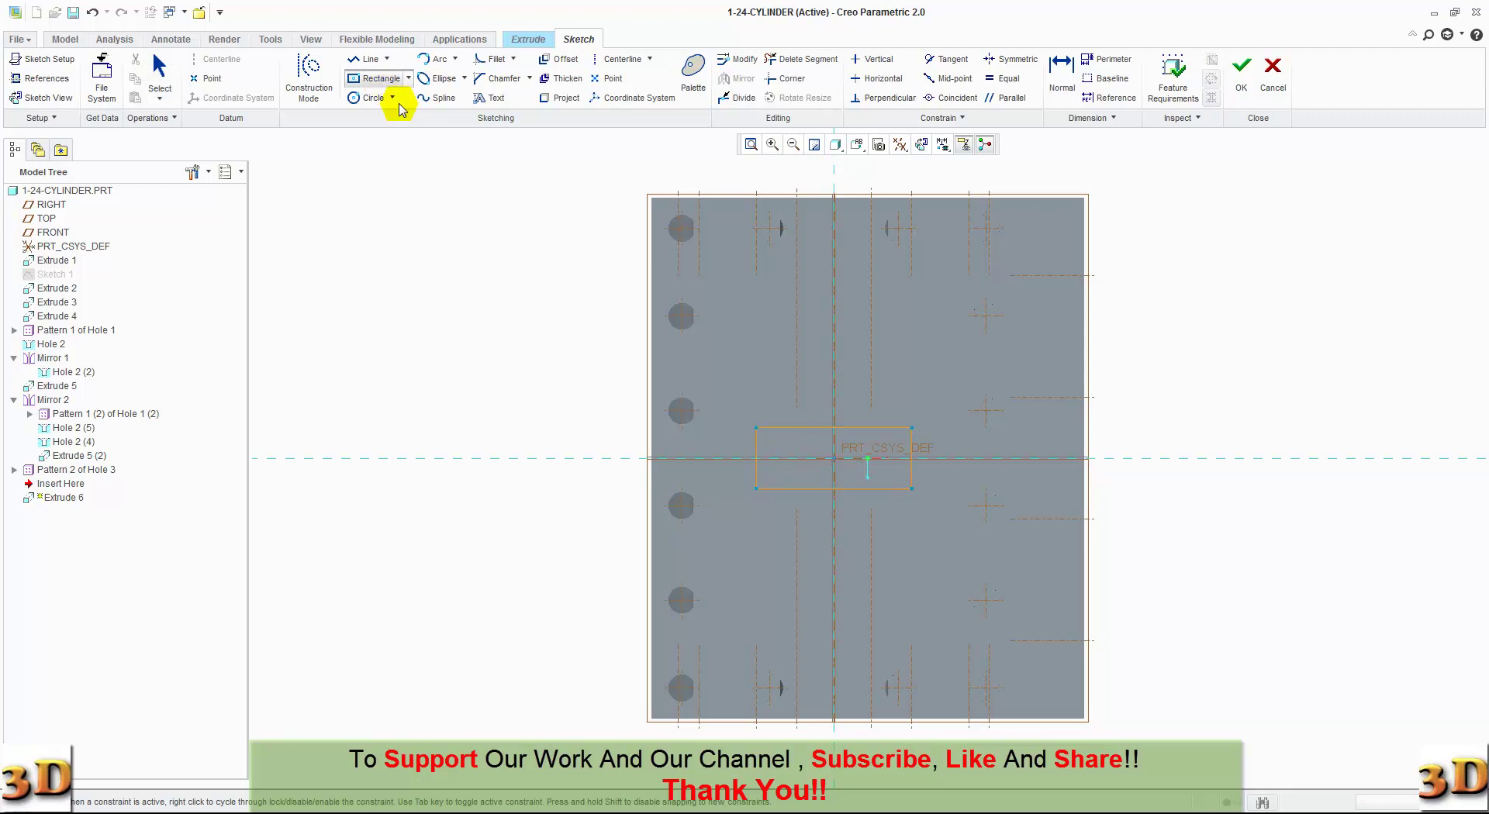
pyautogui.click(835, 397)
pyautogui.click(764, 388)
pyautogui.middleClick(797, 415)
# Set the upper rectangle's height and its spacing above the first to 4.50, then select it.
pyautogui.doubleClick(765, 393)
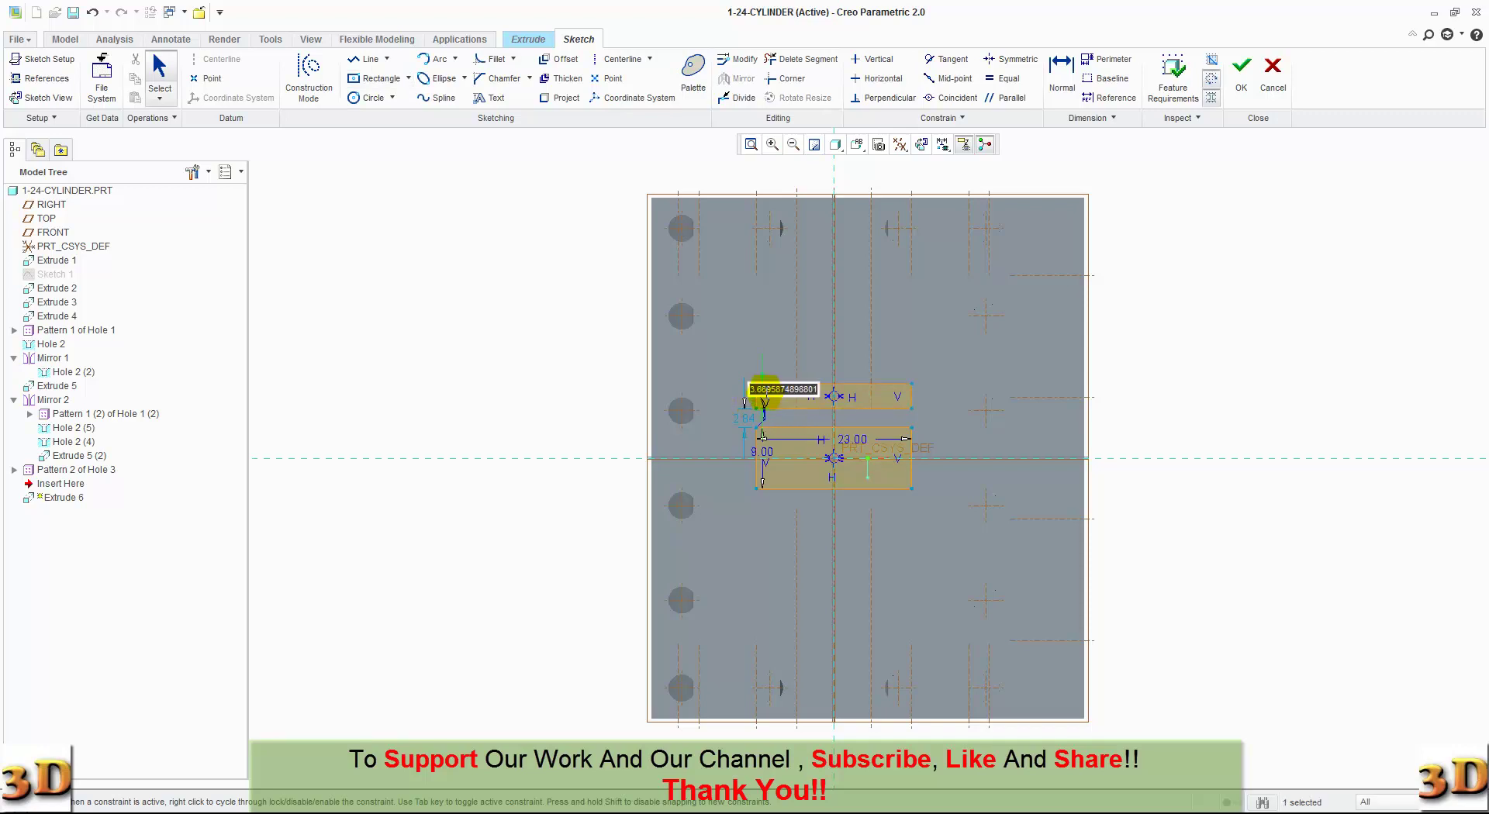
pyautogui.write('4.5')
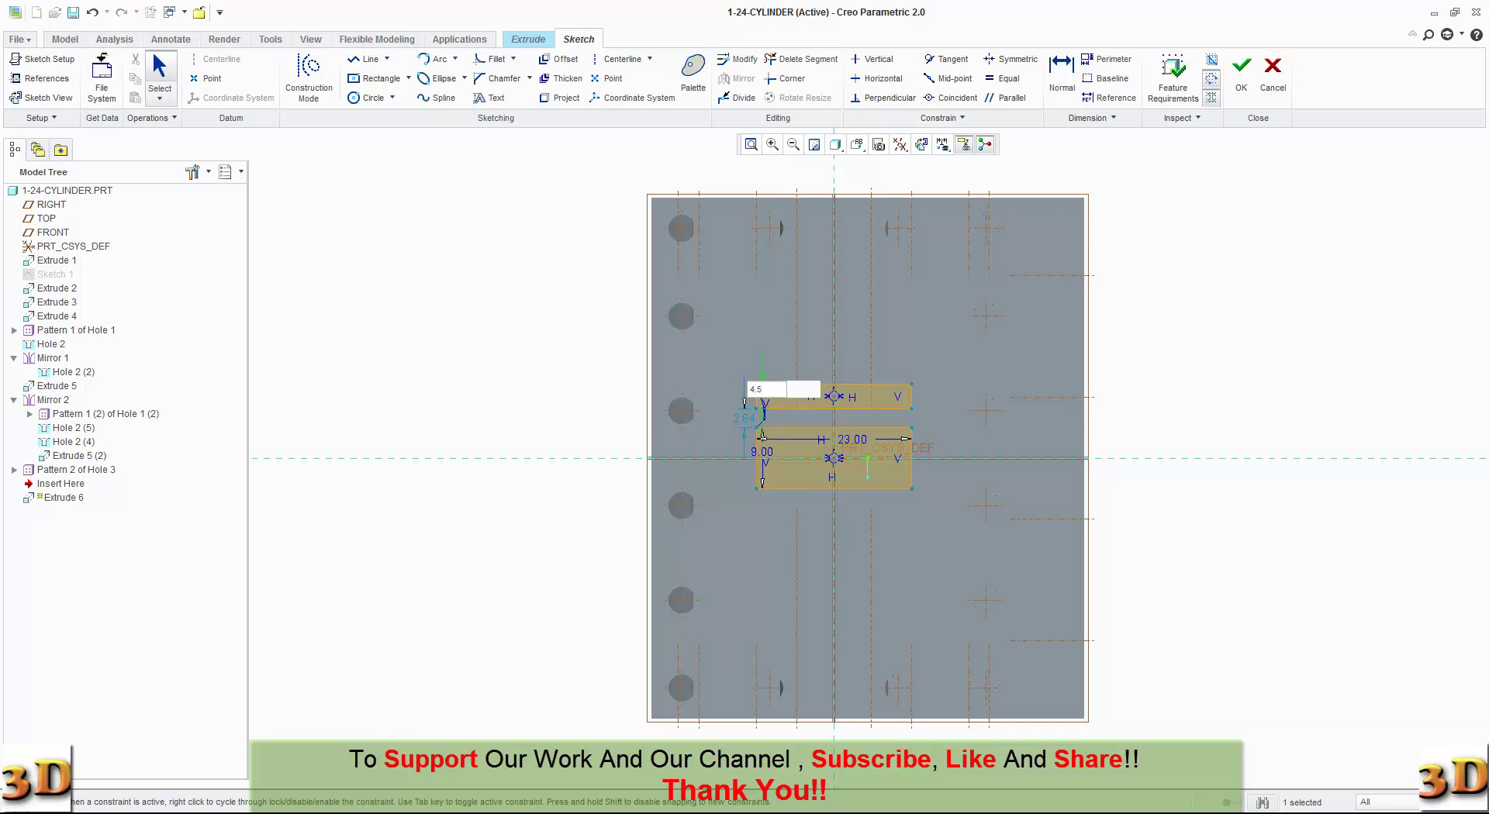
pyautogui.click(764, 394)
pyautogui.click(742, 421)
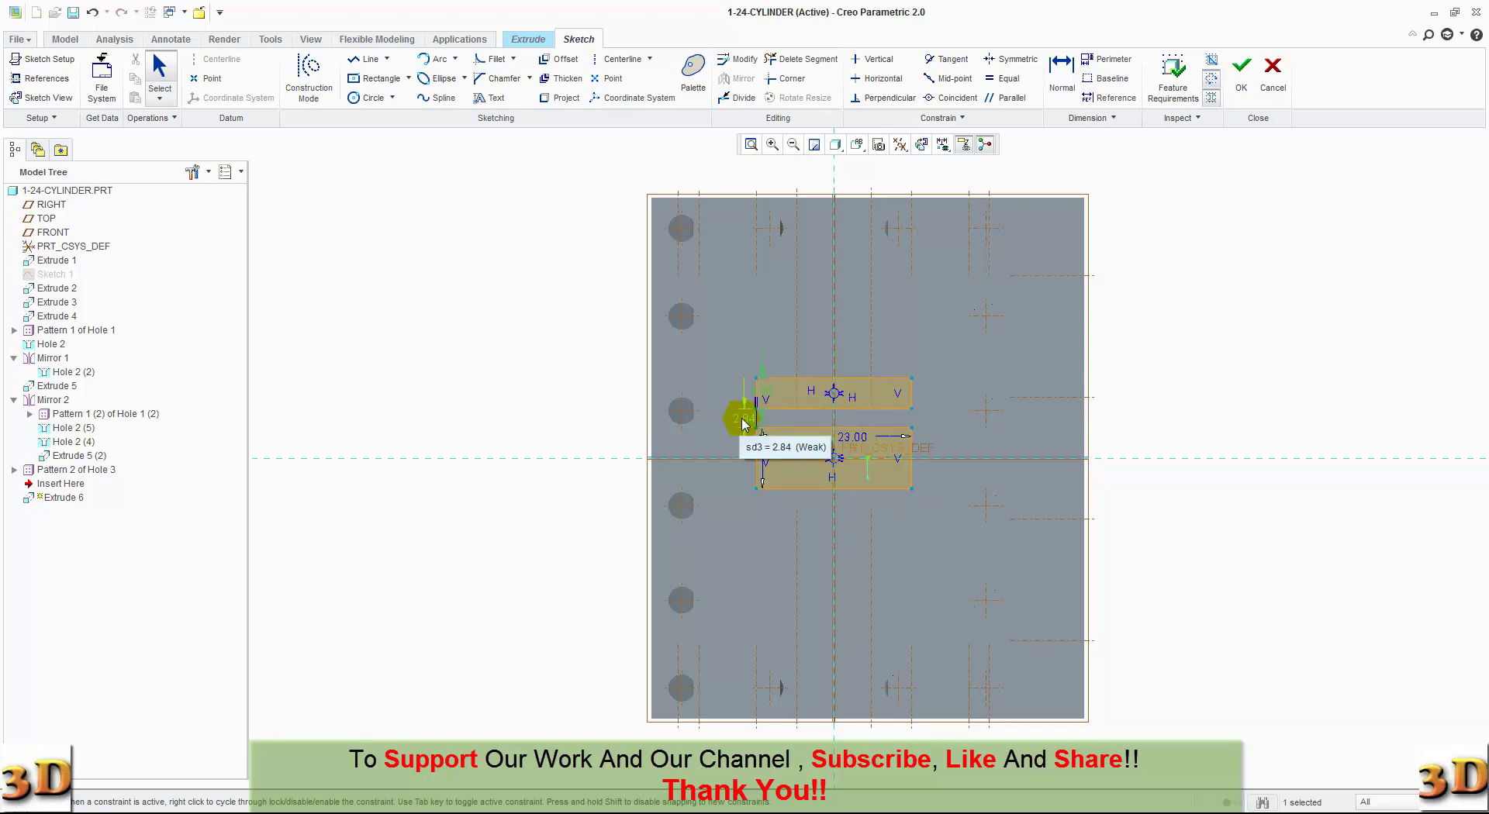
pyautogui.doubleClick(742, 423)
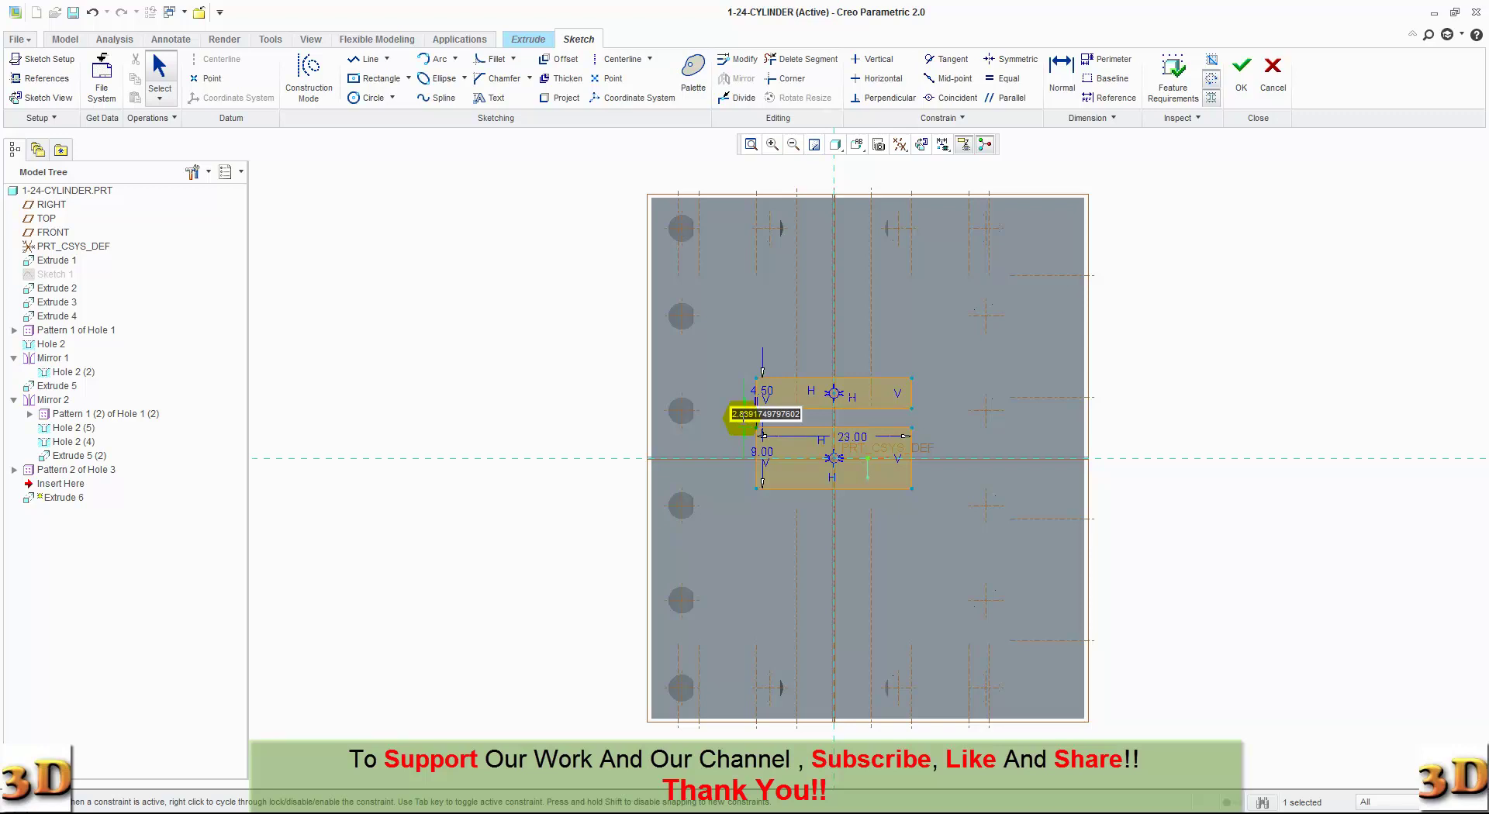
pyautogui.write('4.5')
pyautogui.click(743, 423)
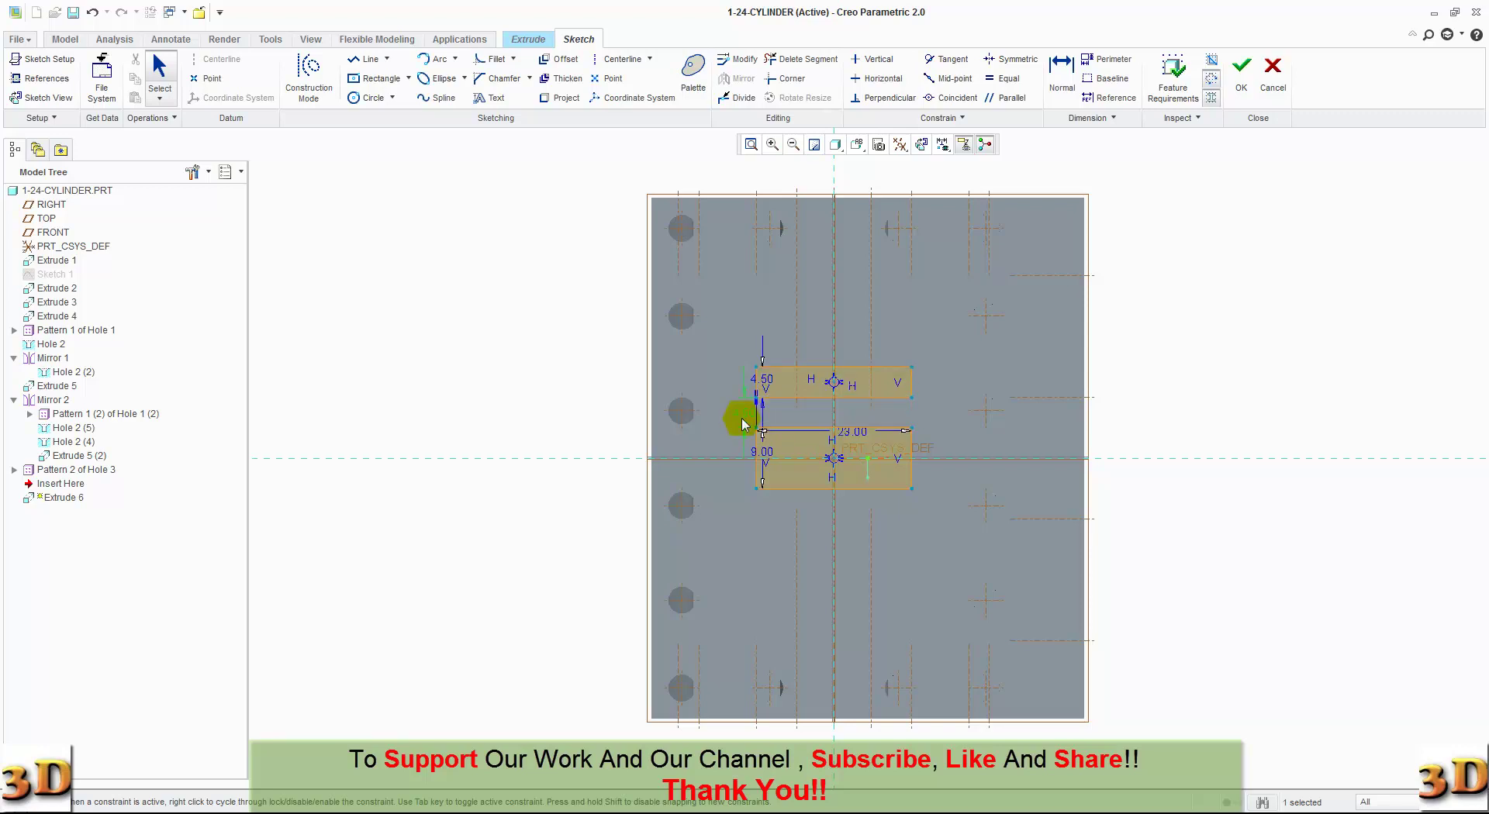
pyautogui.click(797, 393)
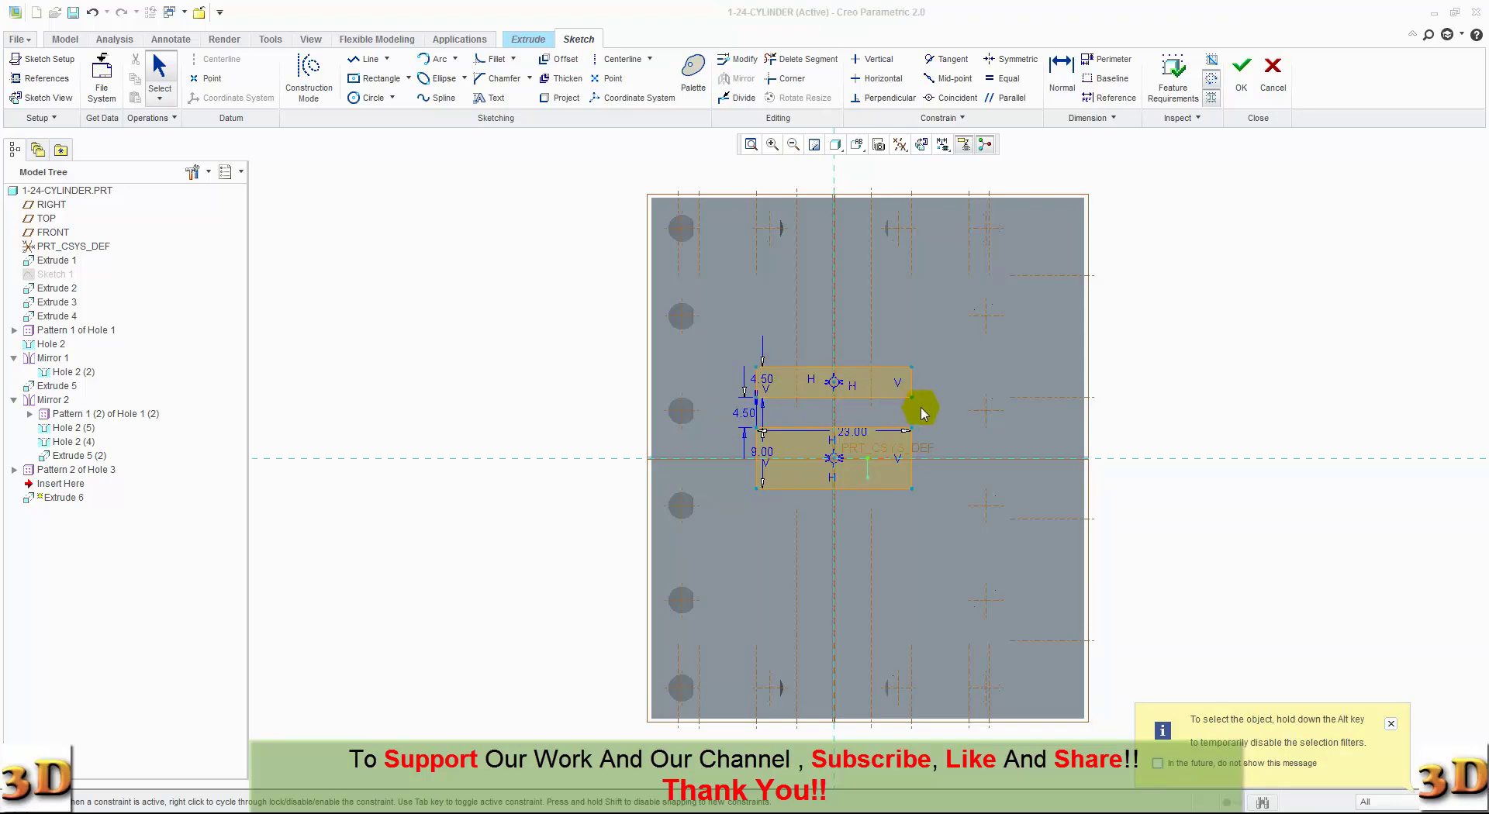
pyautogui.moveTo(923, 413); pyautogui.dragTo(744, 360)
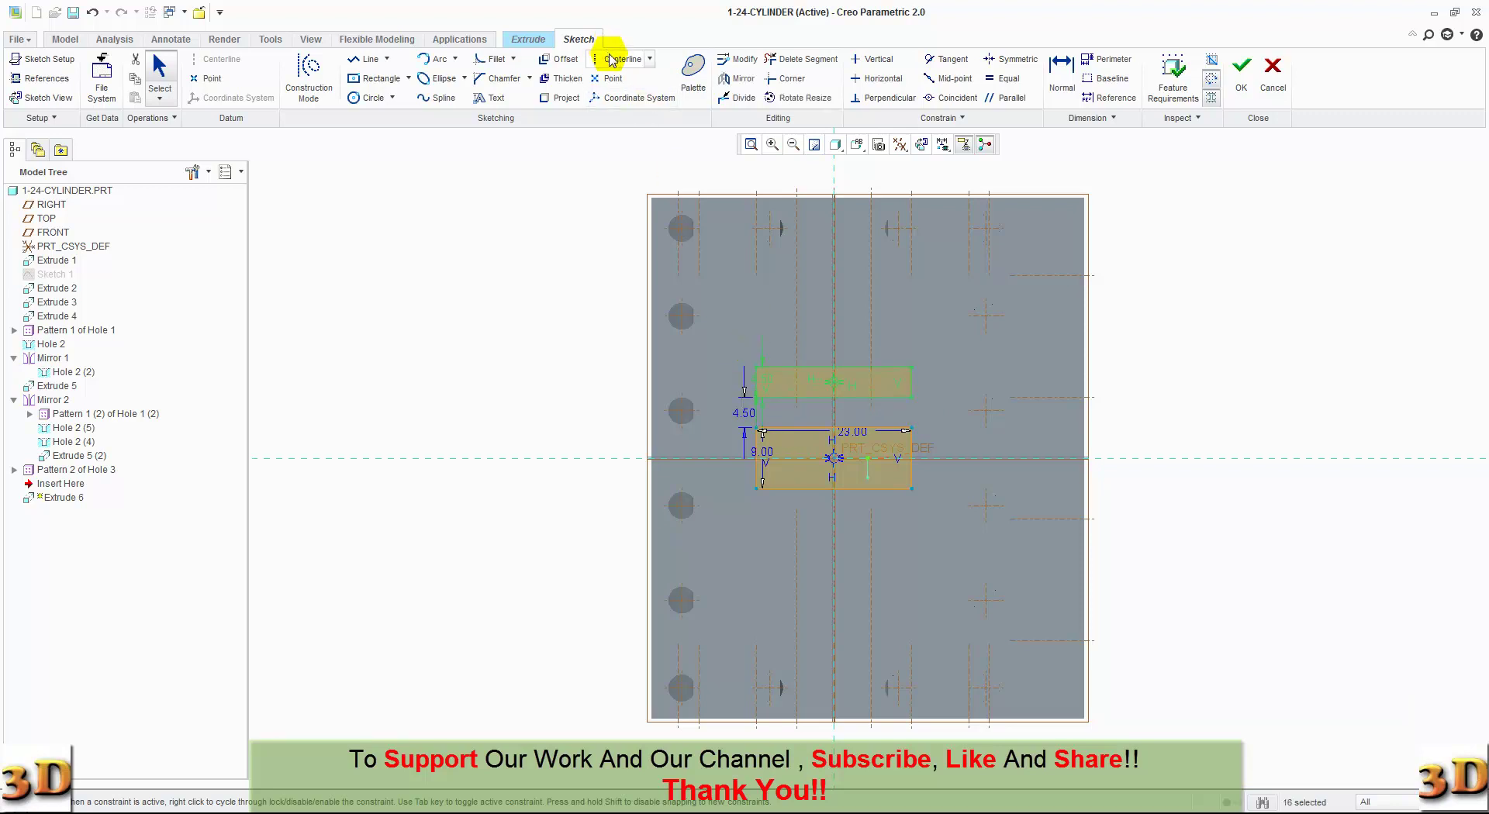
# Mirror the upper slot rectangle about the horizontal centerline to get three slot outlines.
pyautogui.click(737, 79)
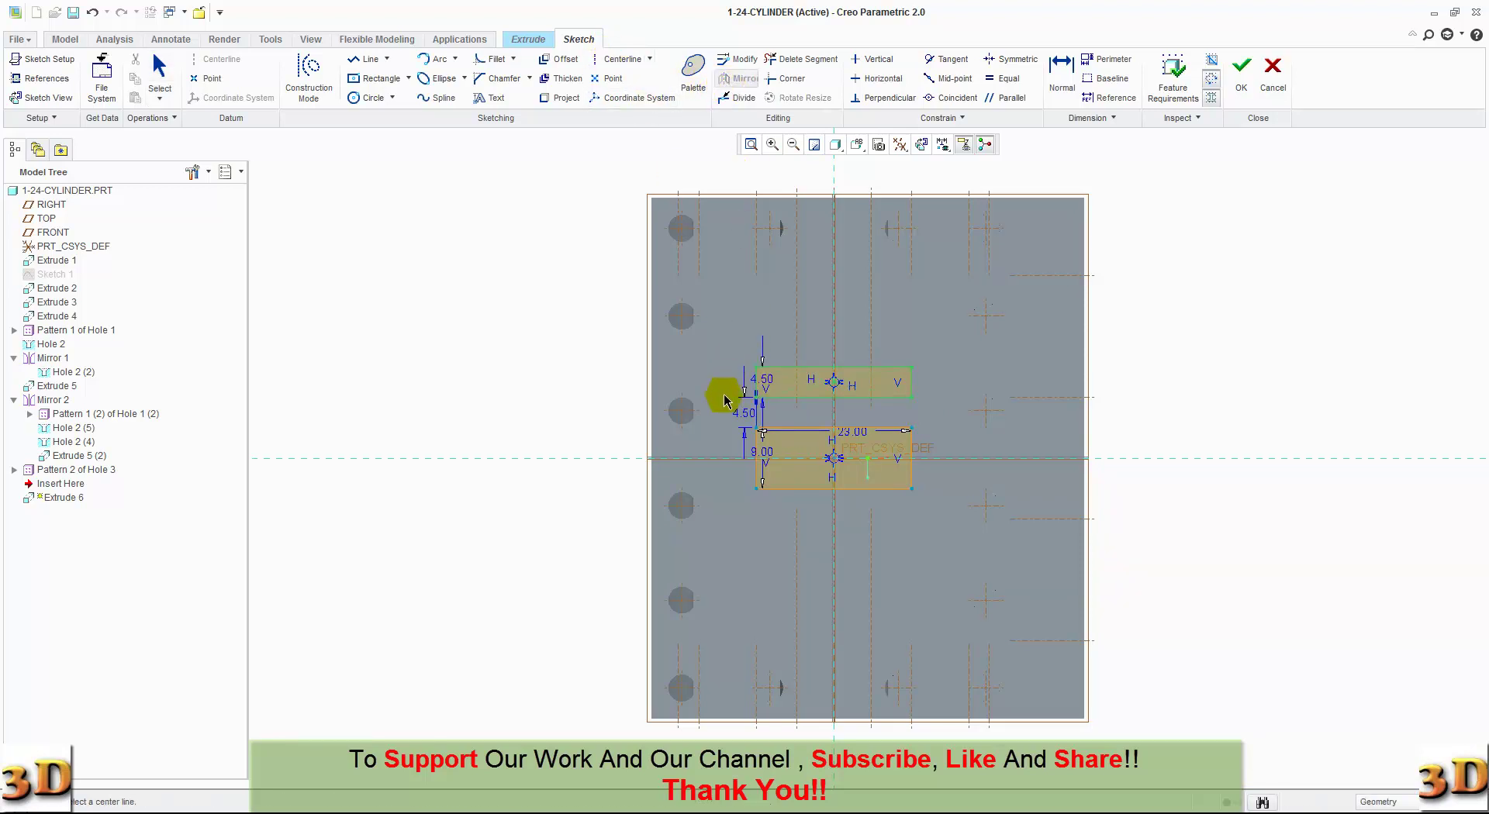
pyautogui.click(621, 59)
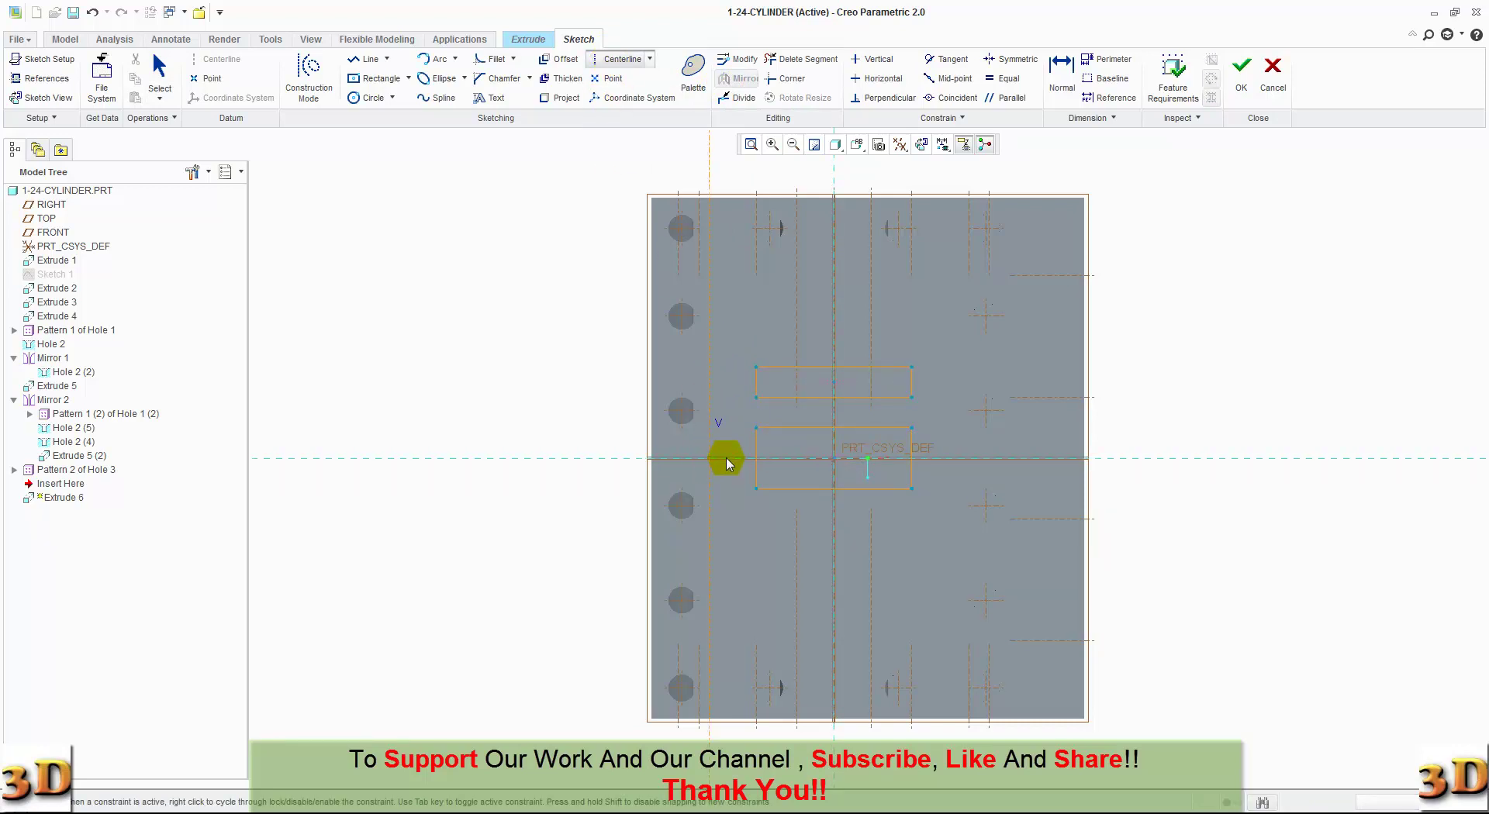
pyautogui.middleClick(745, 462)
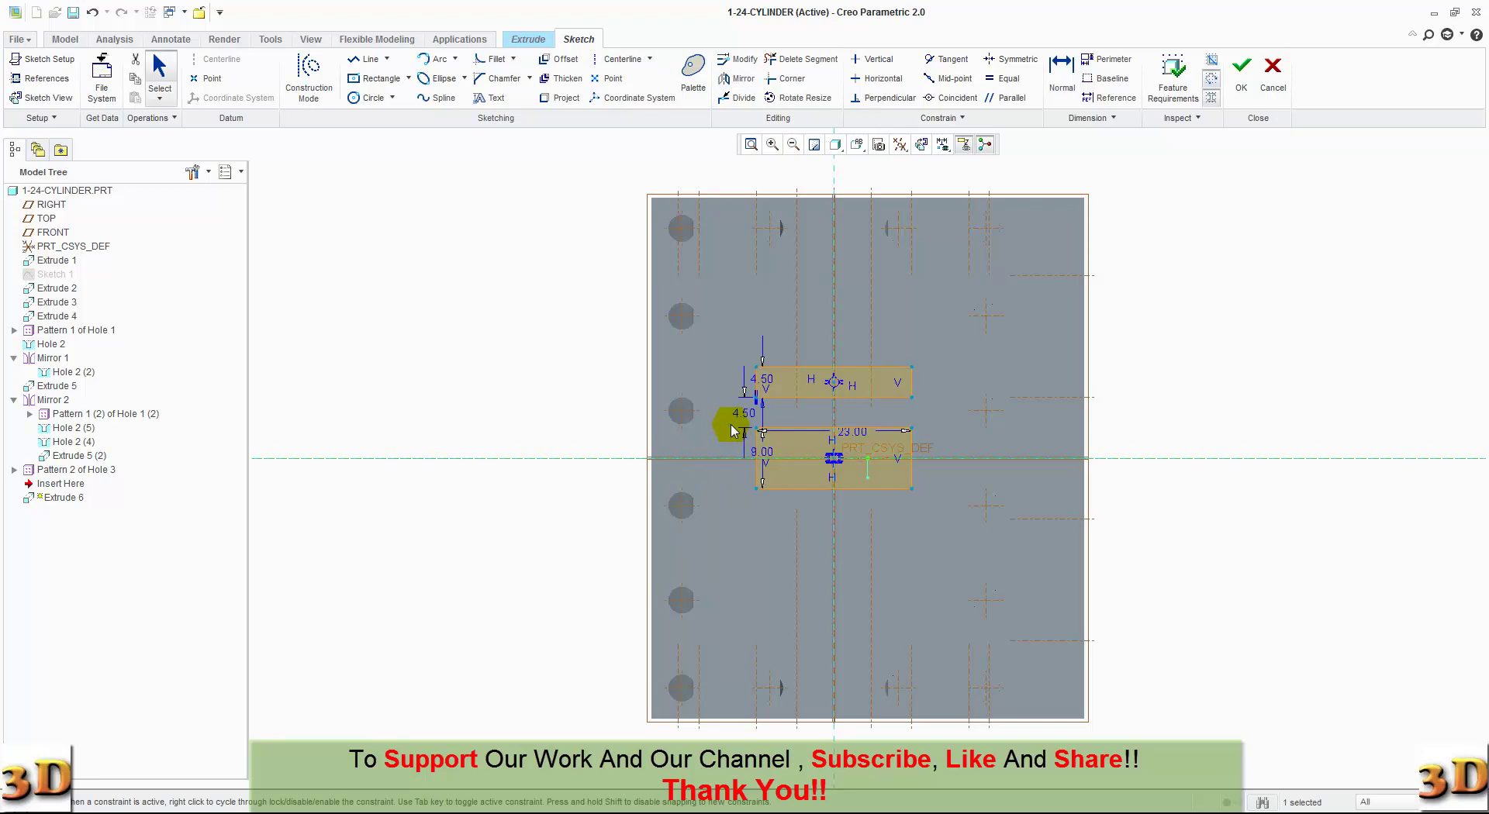
pyautogui.moveTo(727, 332); pyautogui.dragTo(955, 407)
pyautogui.click(736, 78)
pyautogui.click(714, 458)
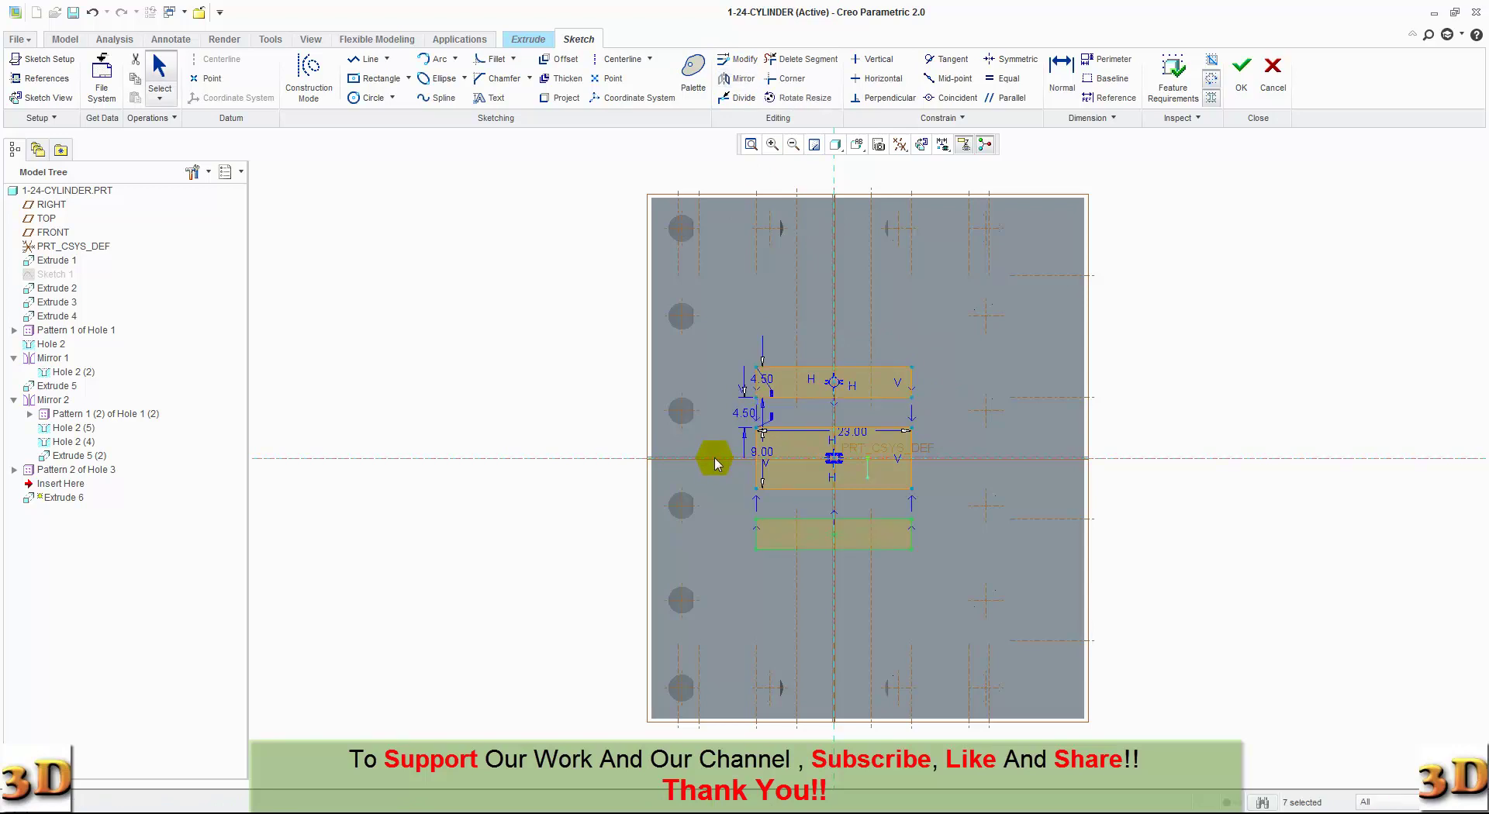
pyautogui.click(736, 510)
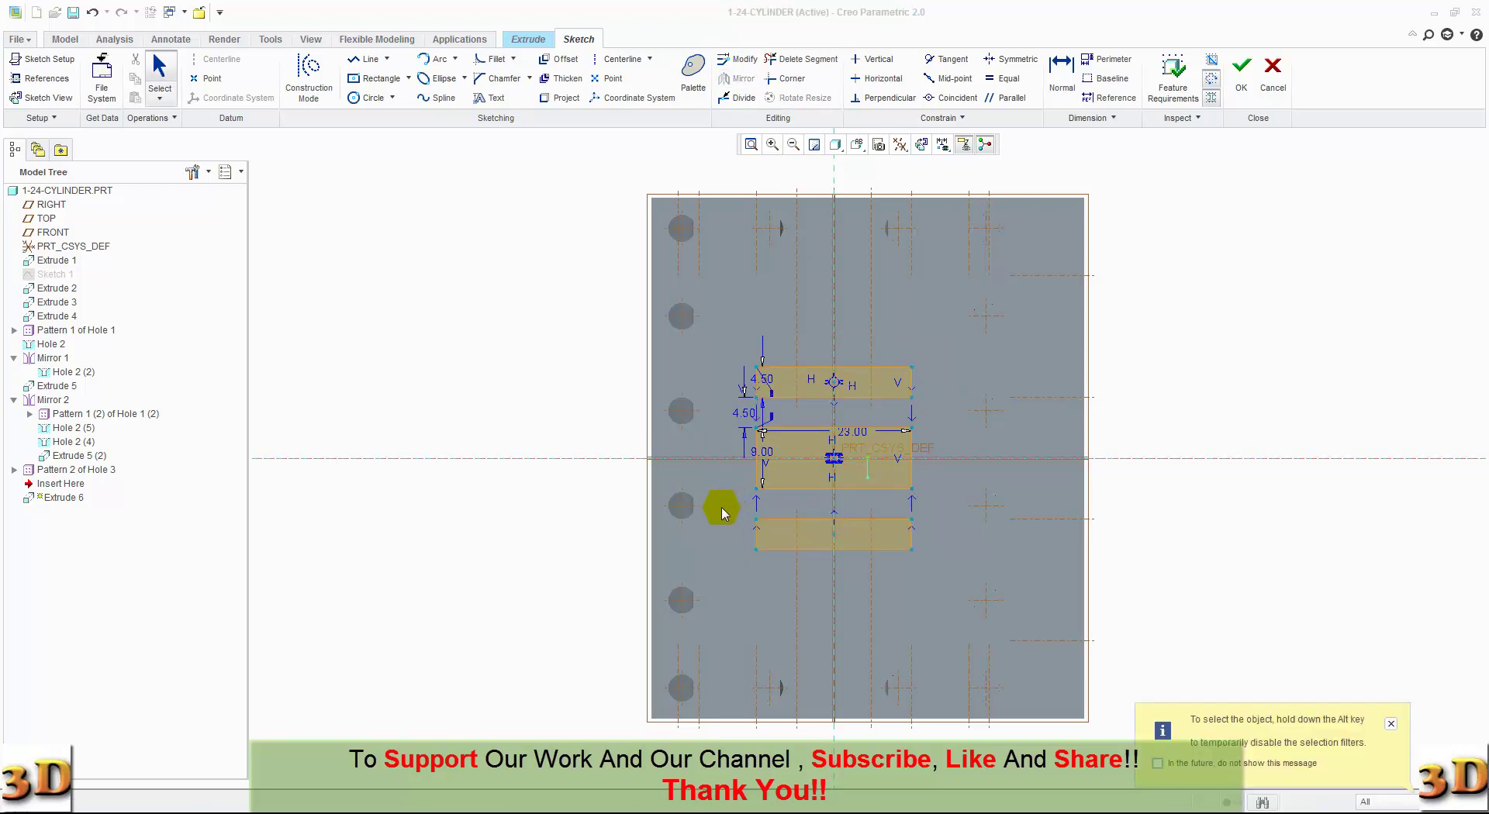
pyautogui.click(1390, 724)
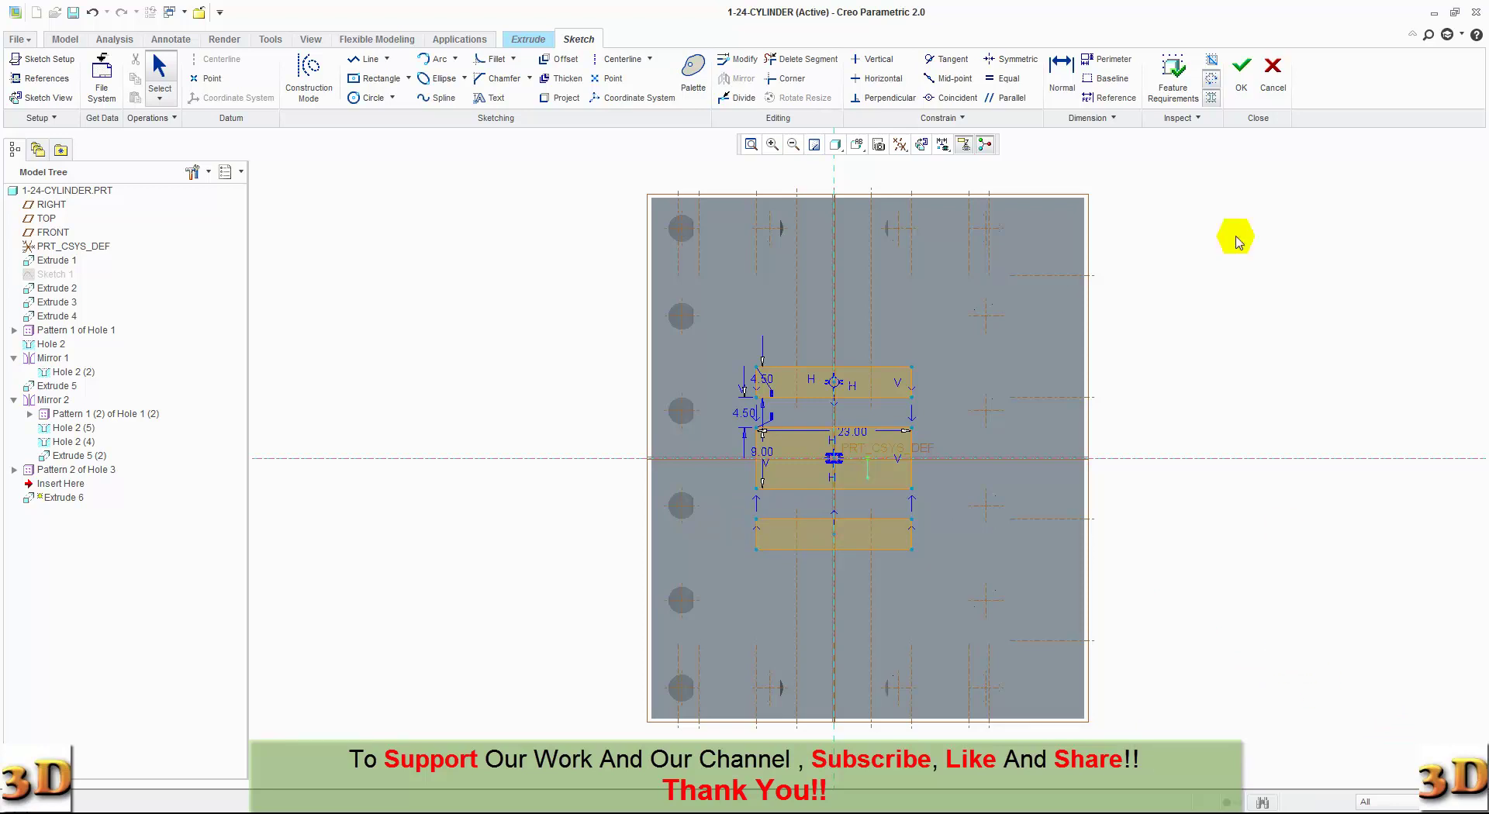
# Cut the three slots 12 deep into the block with a Remove Material extrude.
pyautogui.click(1240, 76)
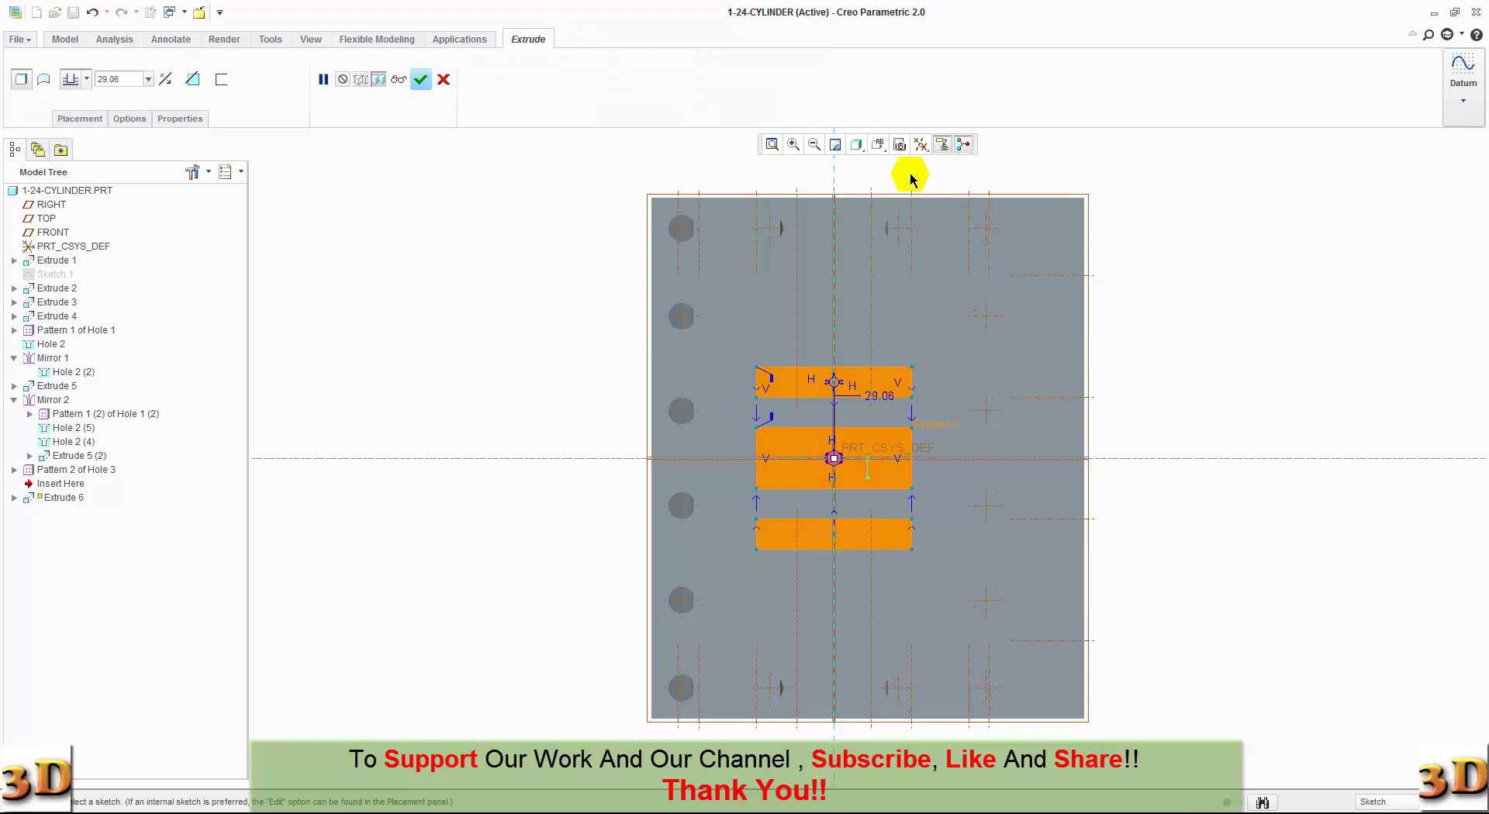
pyautogui.click(877, 144)
pyautogui.click(888, 169)
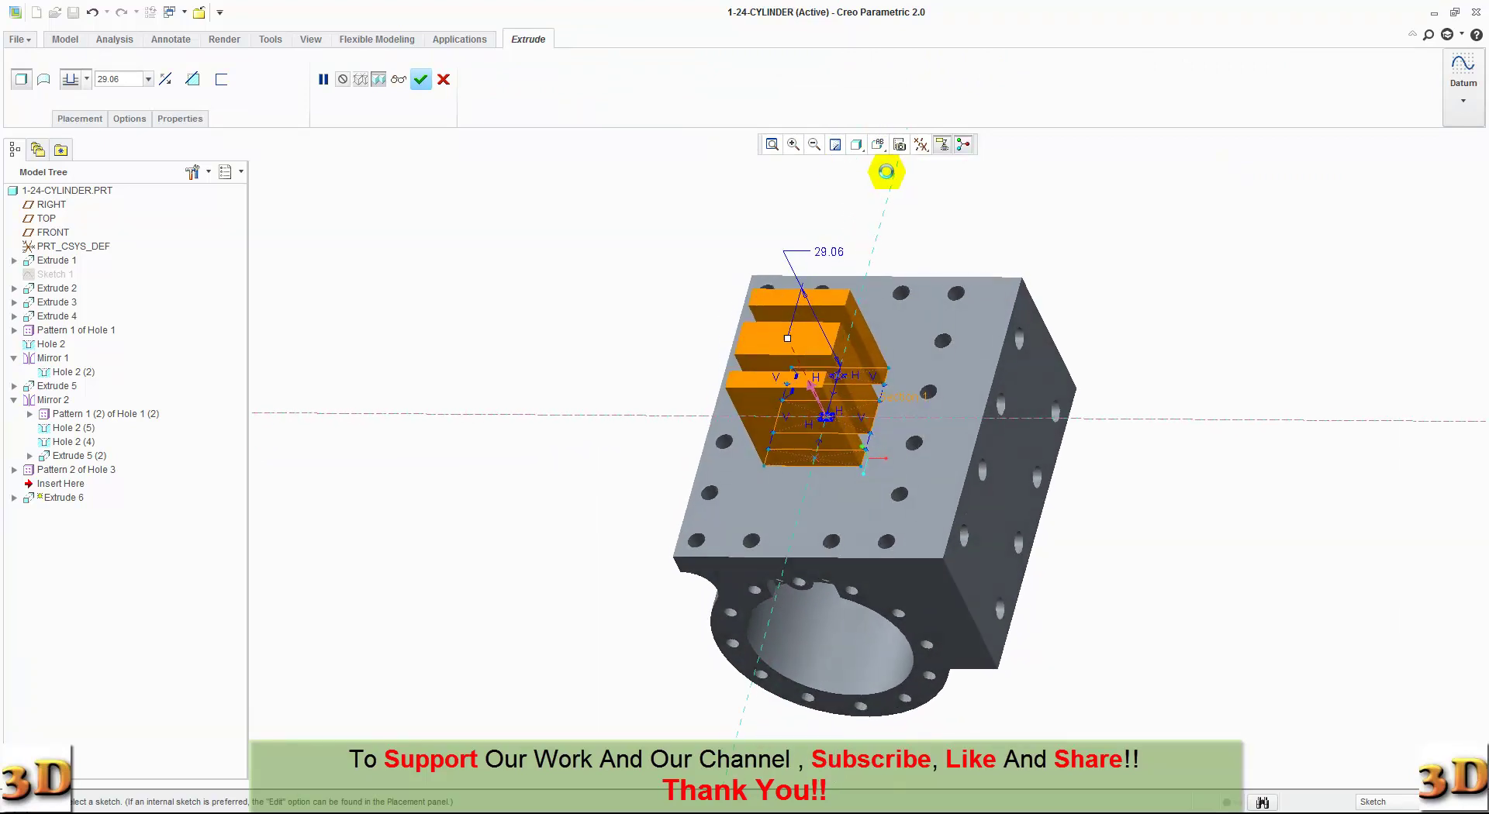
pyautogui.click(165, 79)
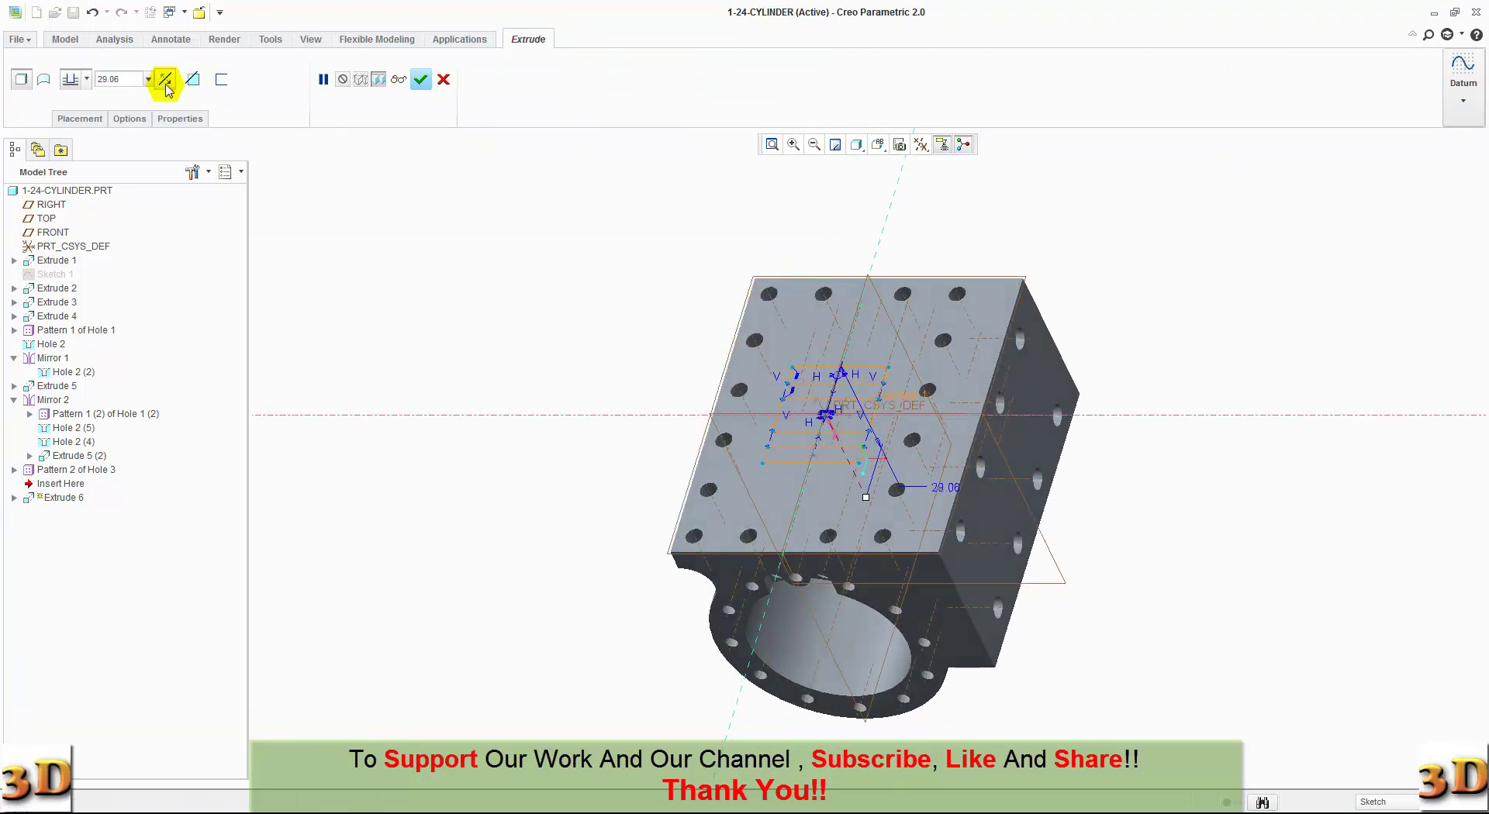
pyautogui.click(193, 80)
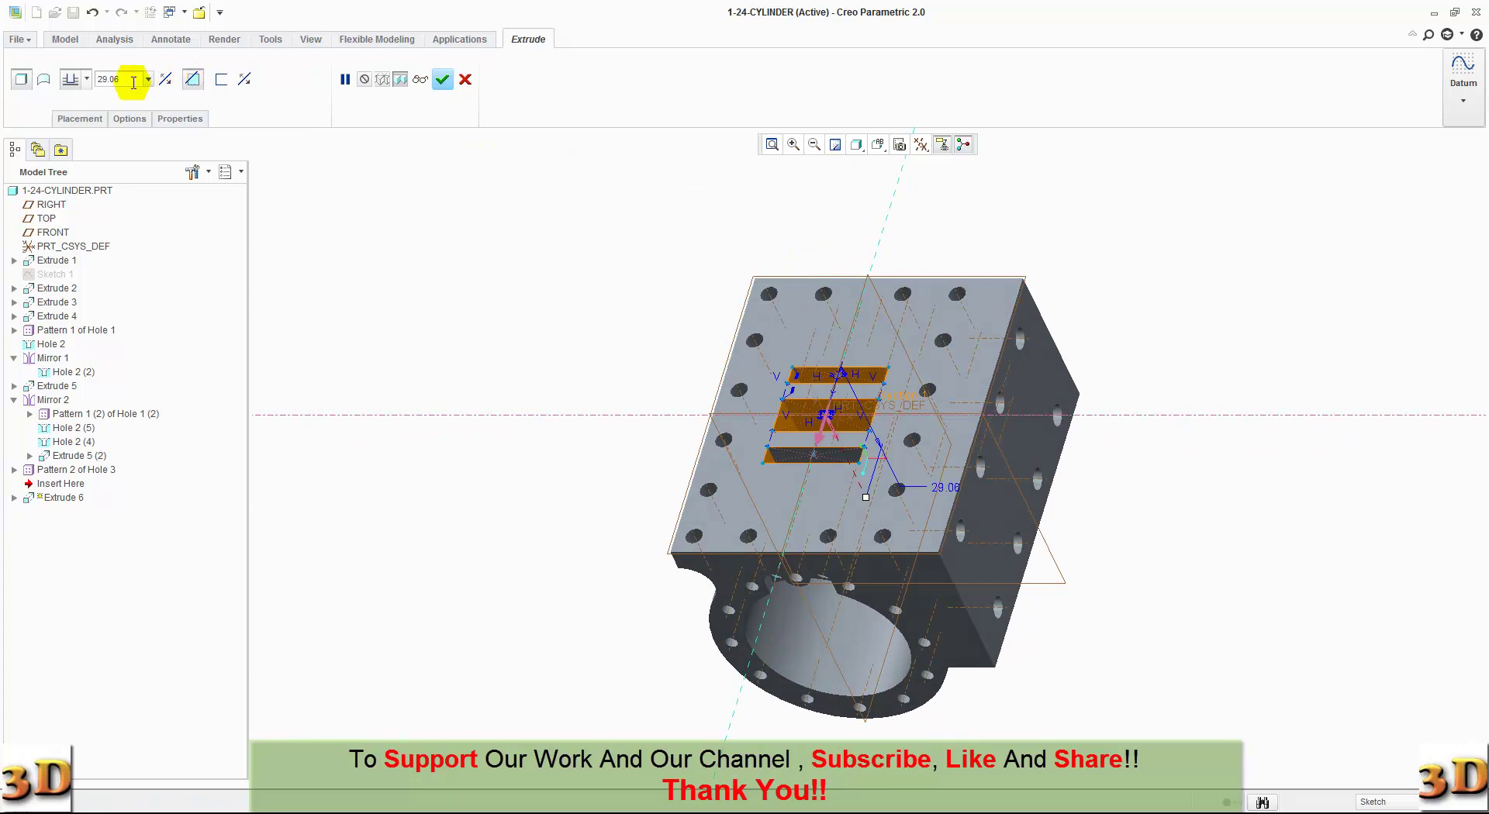
pyautogui.write('12')
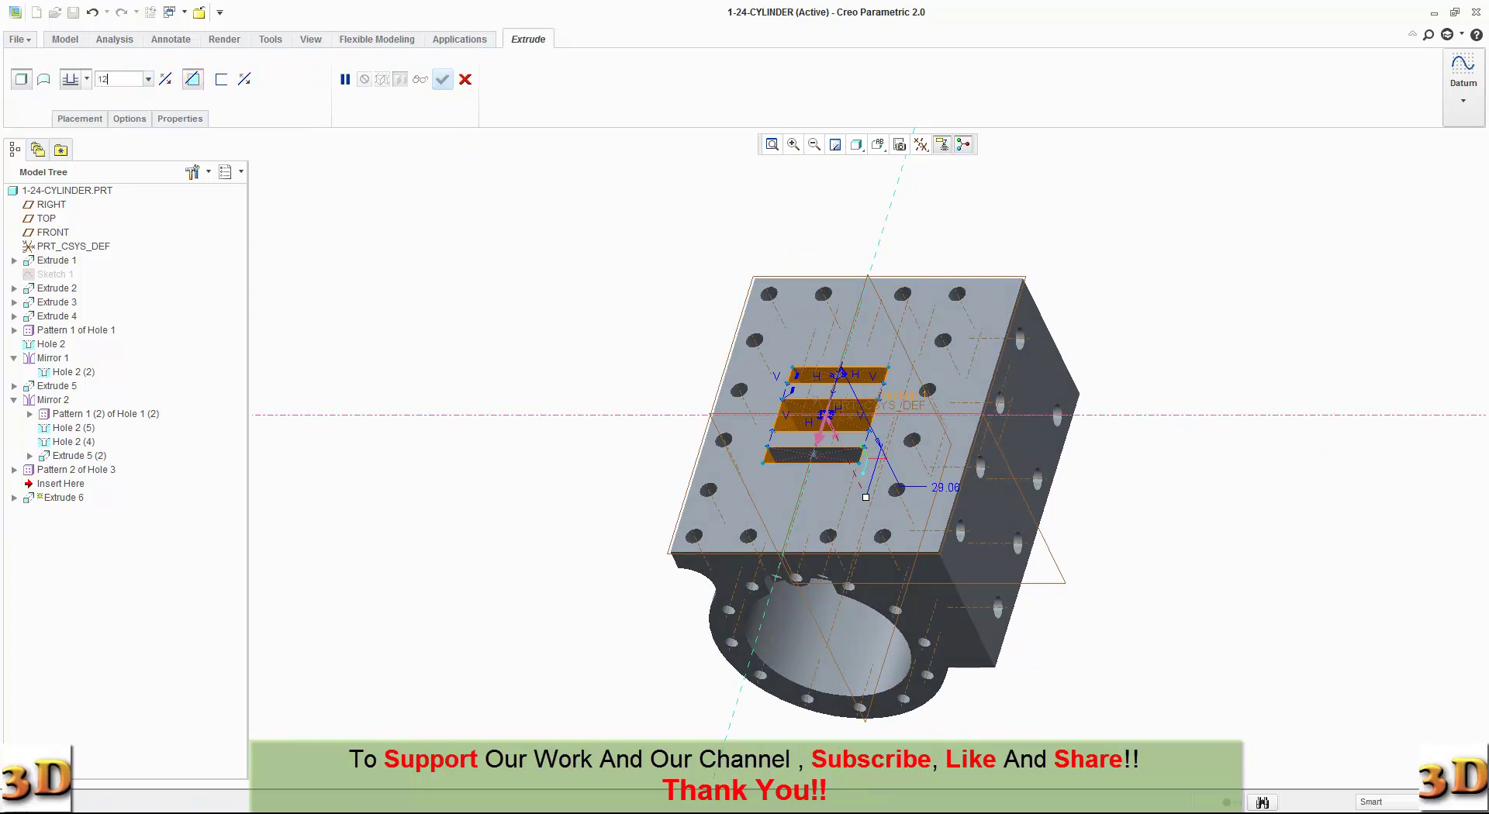
pyautogui.press('Return')
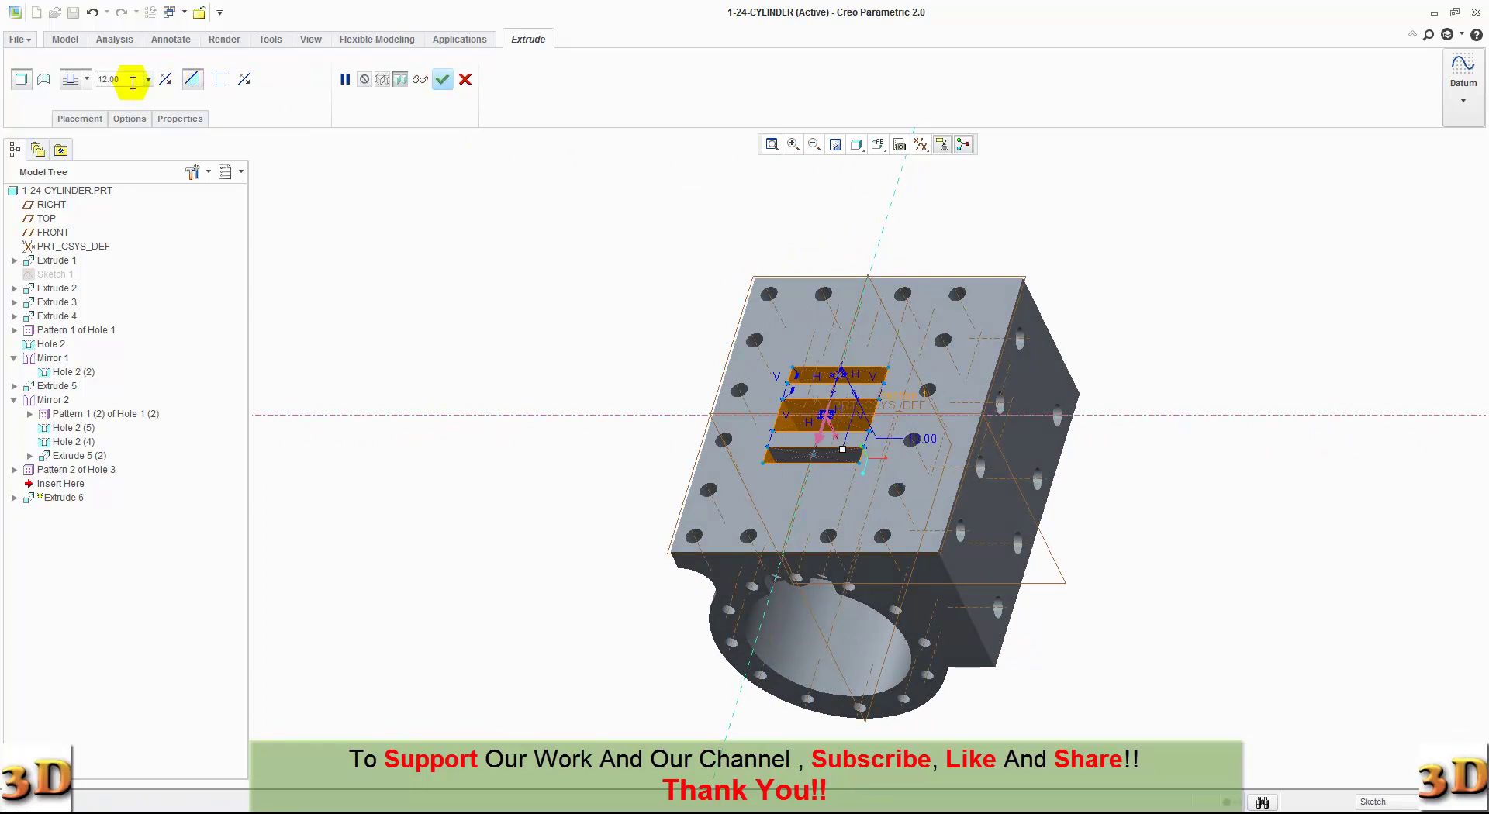
pyautogui.click(442, 80)
# Reorient the view to inspect the slotted top face and regenerate the model.
pyautogui.click(462, 293)
pyautogui.moveTo(460, 293)
pyautogui.mouseDown(button='middle')
pyautogui.moveTo(486, 289)
pyautogui.moveTo(492, 333)
pyautogui.moveTo(474, 328)
pyautogui.moveTo(468, 292)
pyautogui.mouseUp(button='middle')
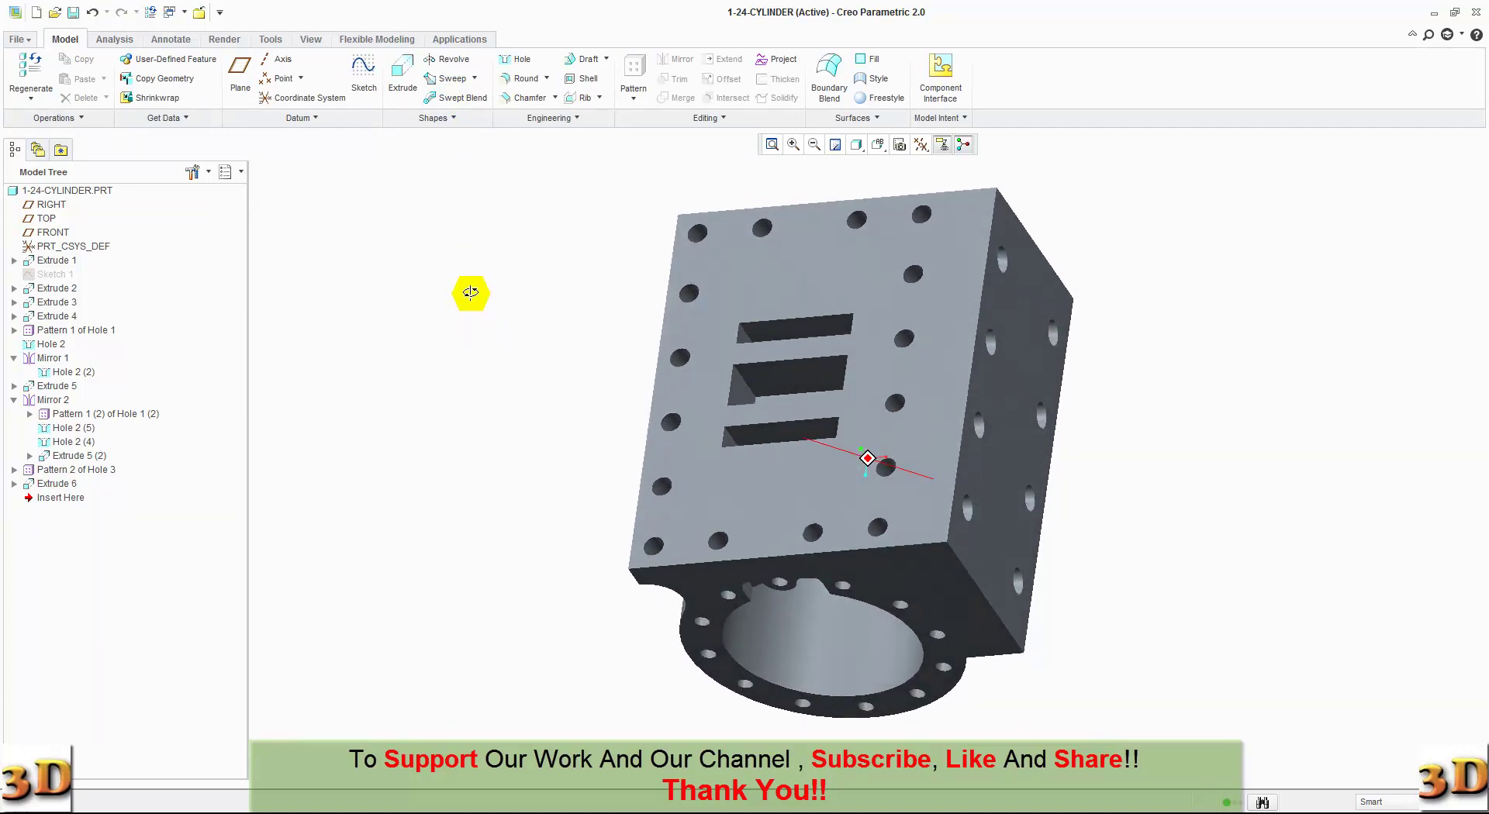
pyautogui.click(877, 144)
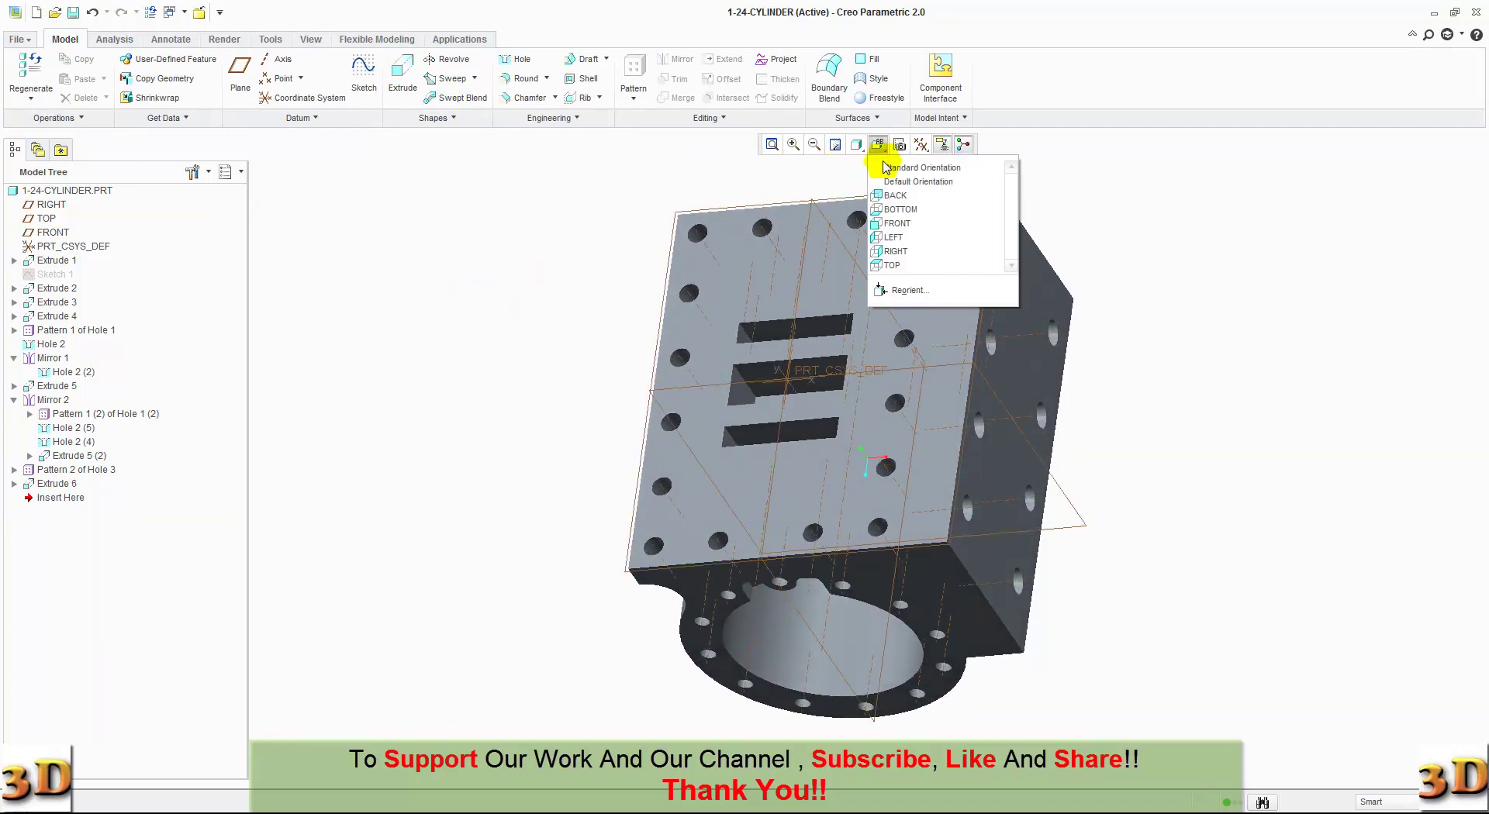
pyautogui.click(903, 163)
pyautogui.moveTo(655, 259); pyautogui.dragTo(561, 314, button='middle')
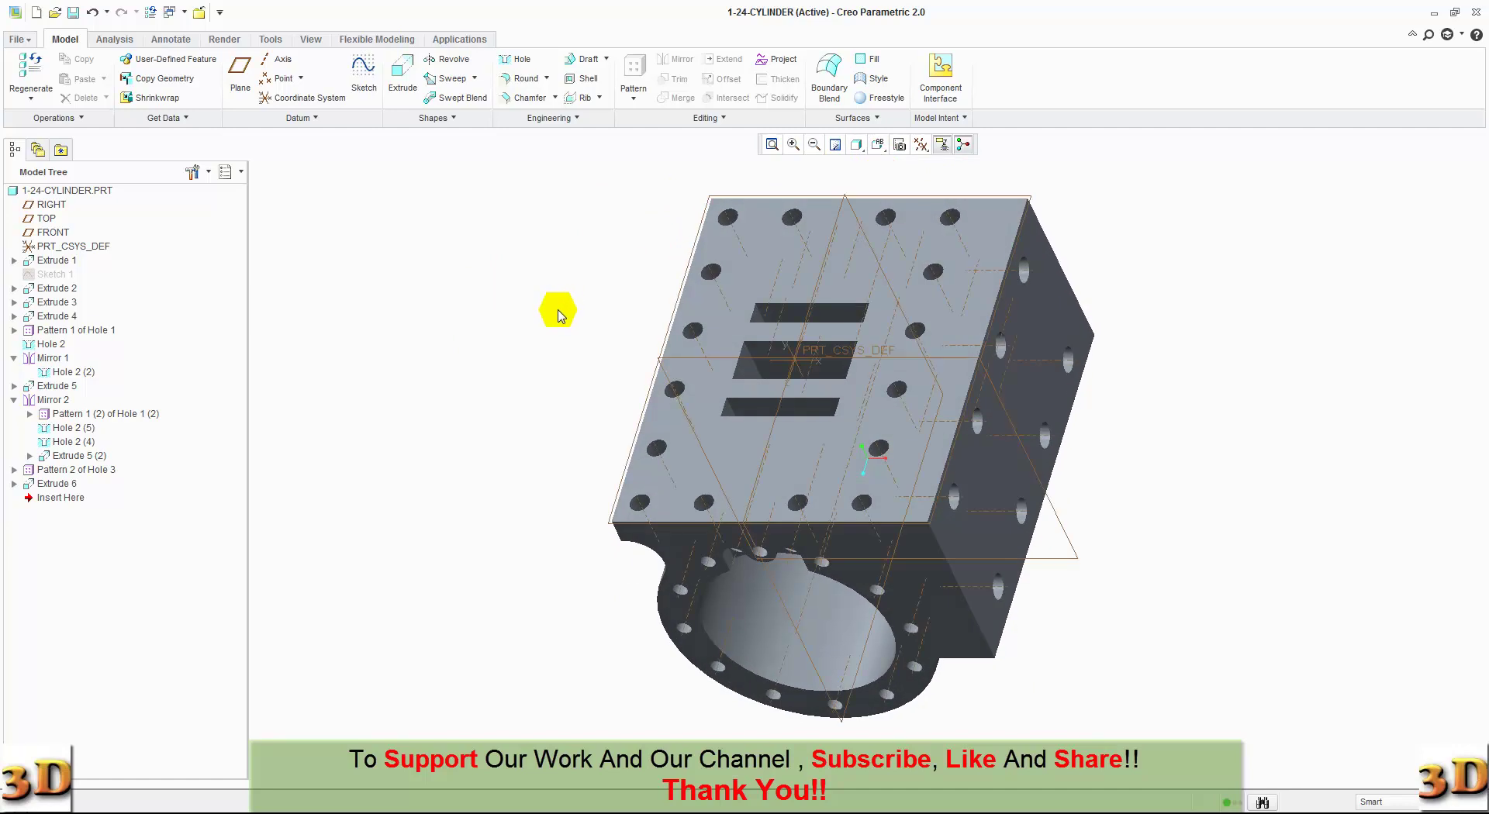
pyautogui.hotkey('ctrl', 'g')
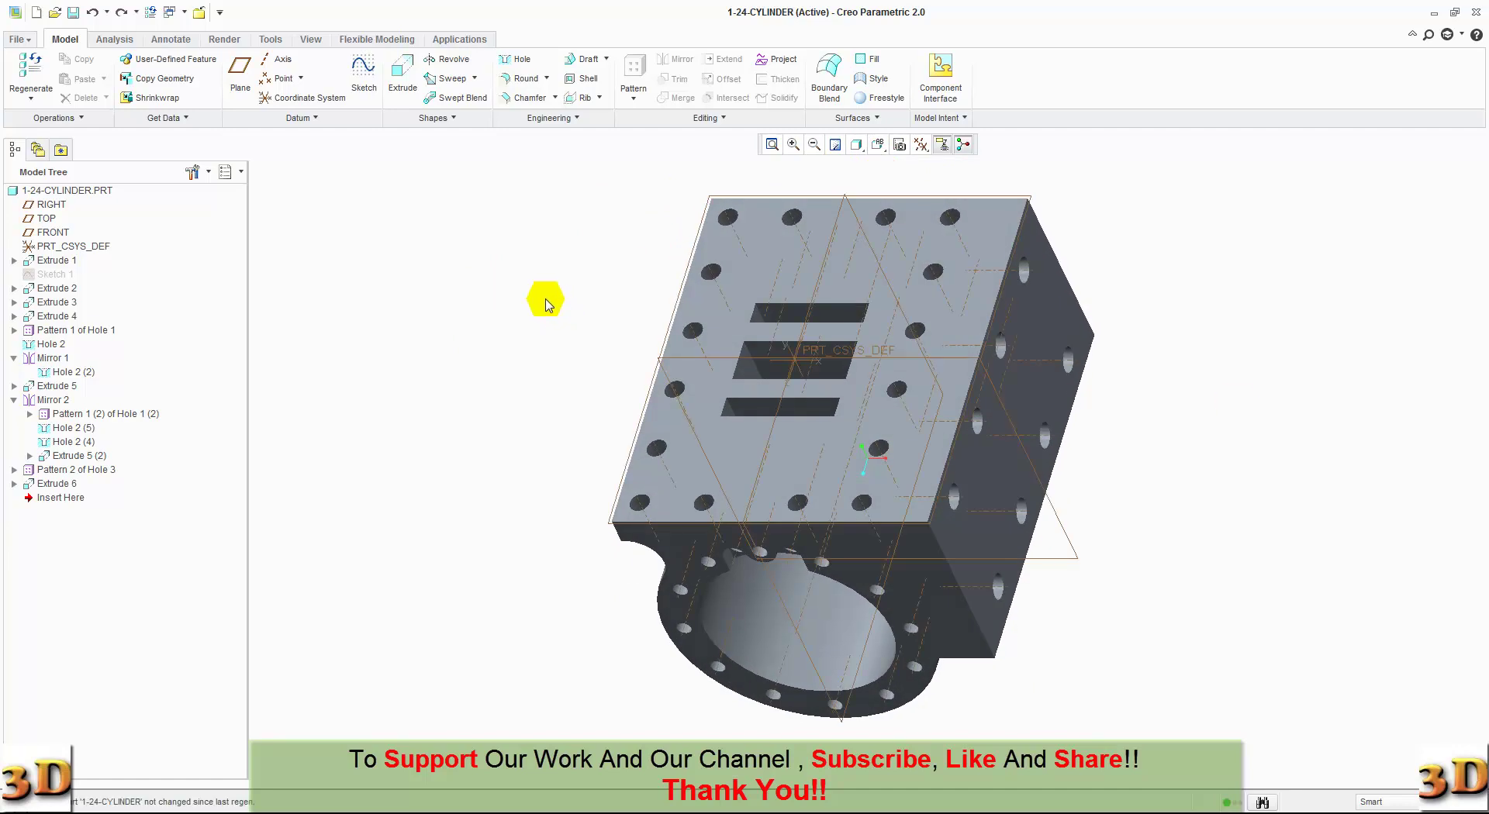
# Open a new sketch on the RIGHT datum plane, viewed flat-on, with Construction Mode enabled.
pyautogui.click(366, 77)
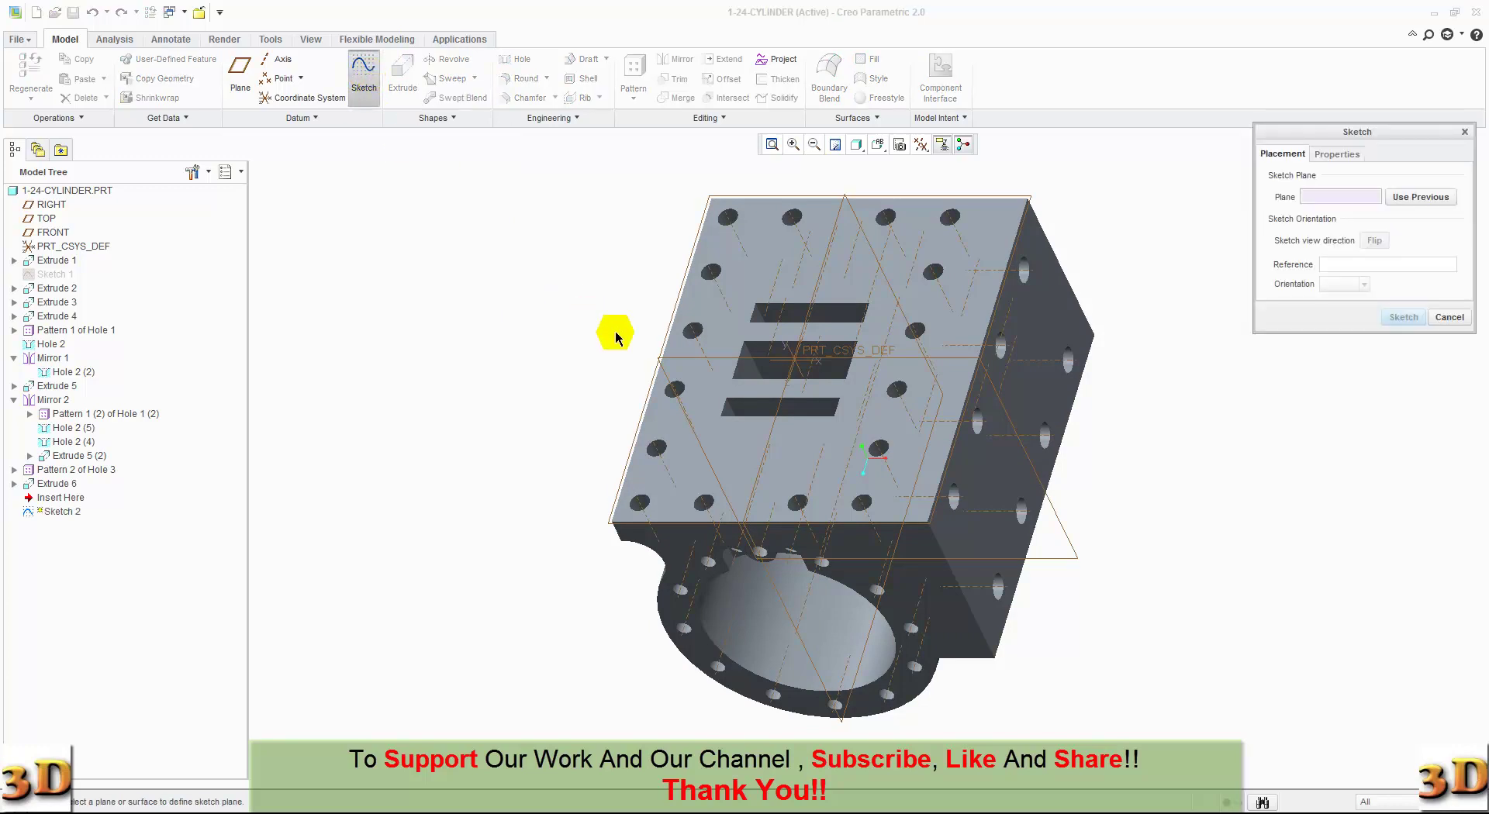
pyautogui.click(710, 364)
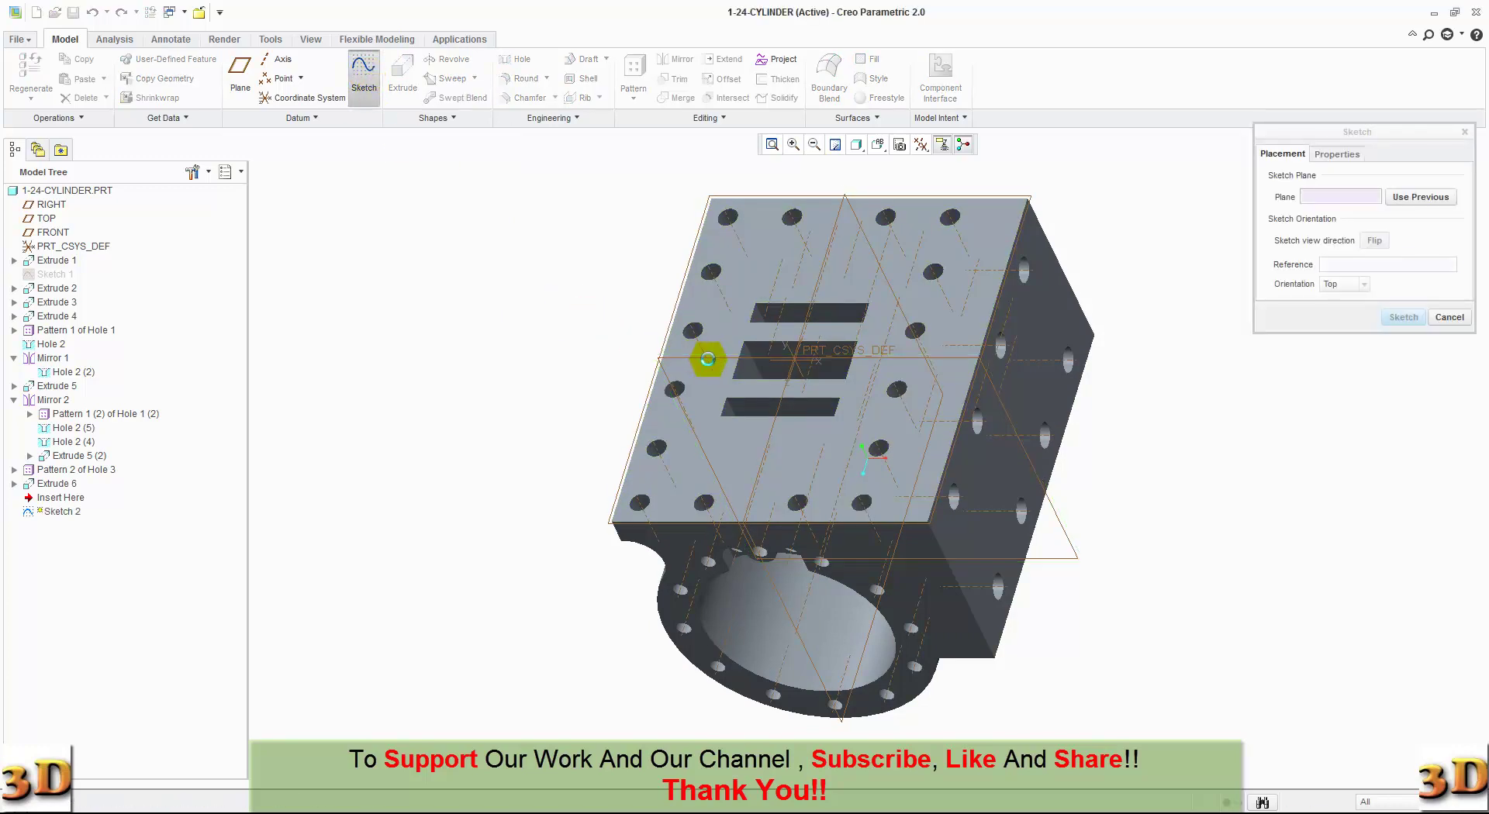
pyautogui.click(1404, 318)
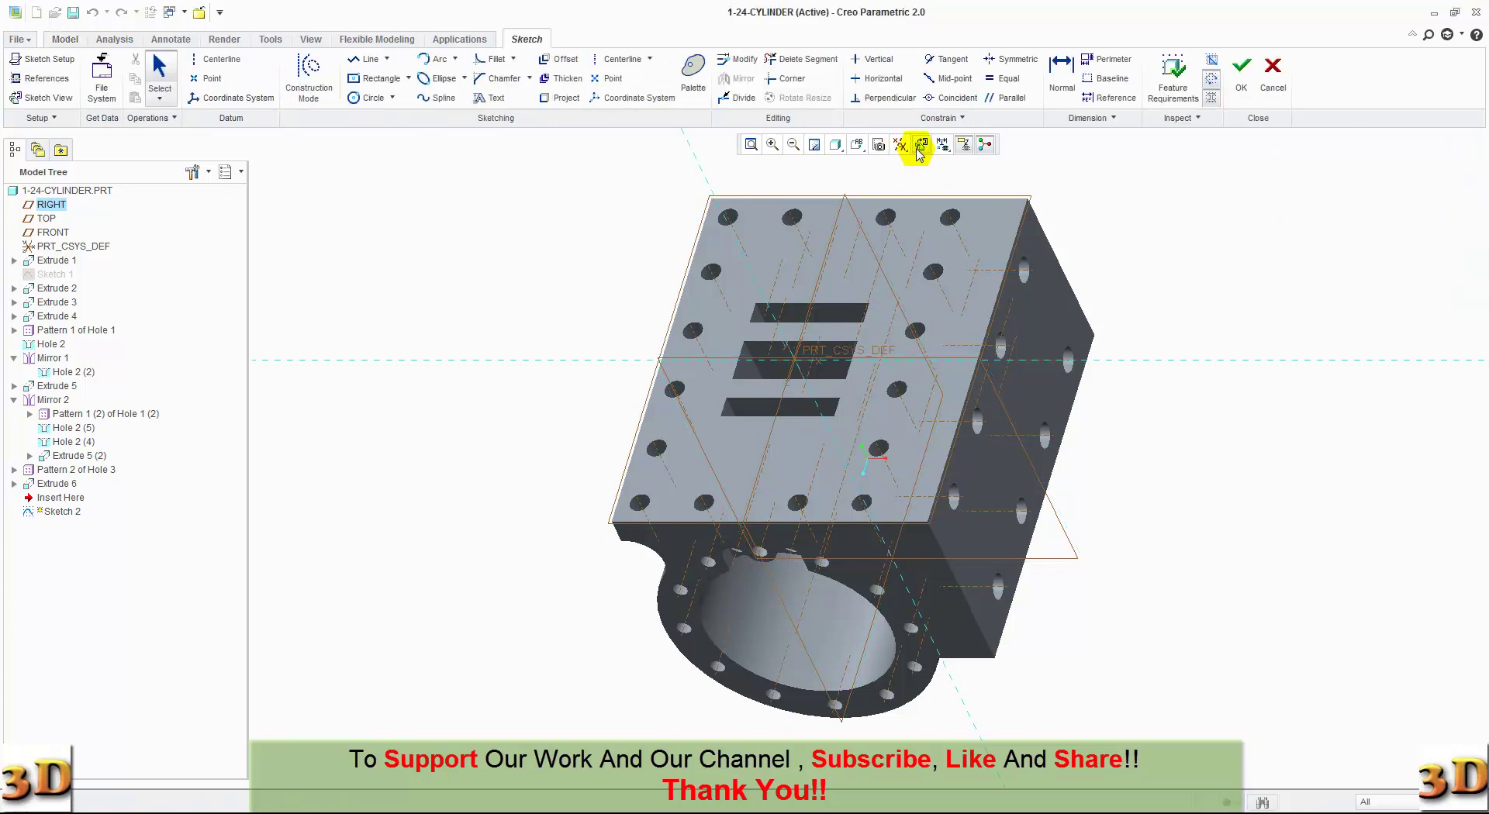
pyautogui.click(921, 147)
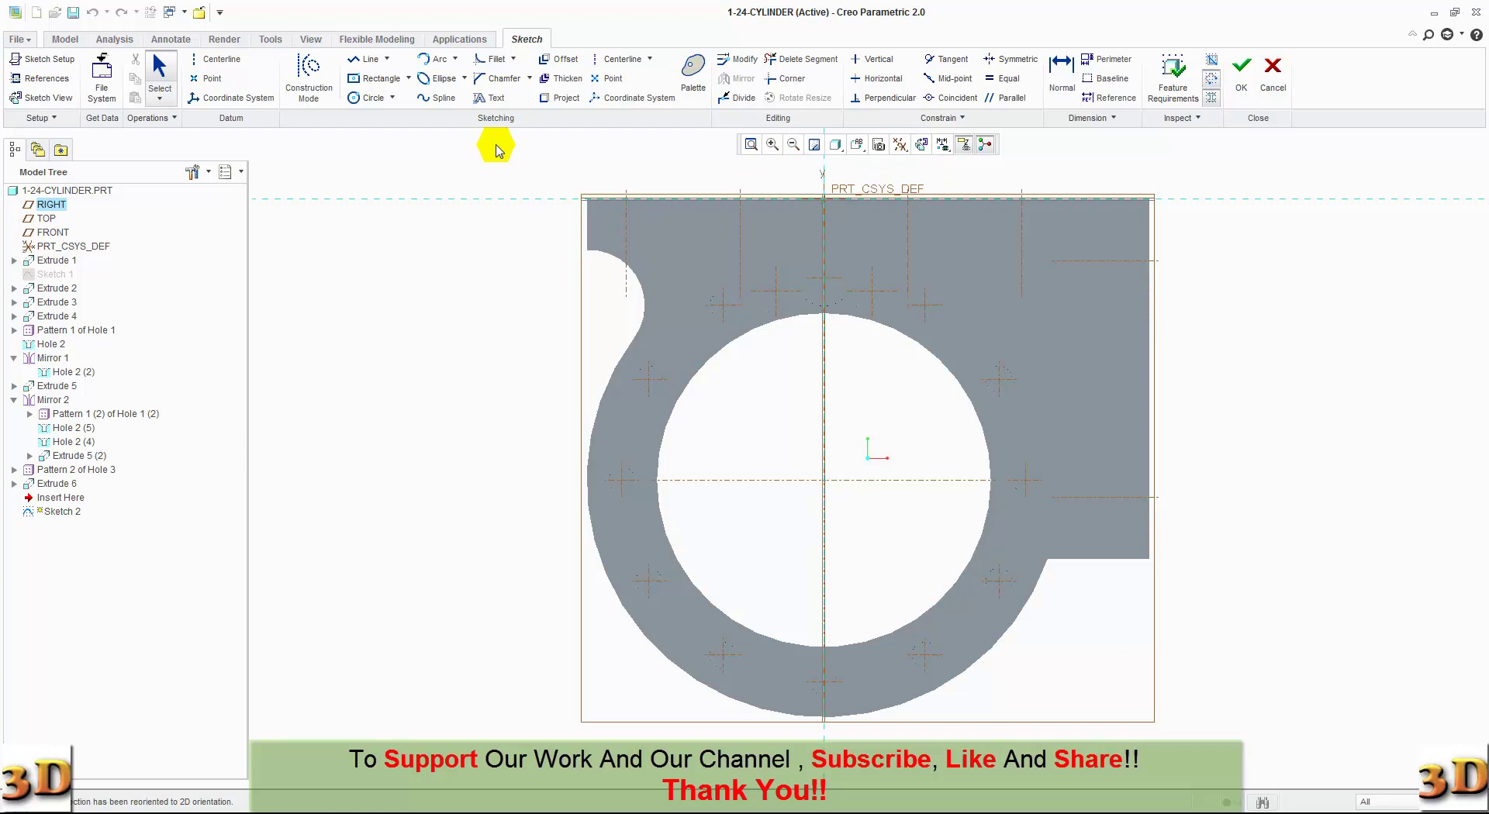
pyautogui.click(306, 74)
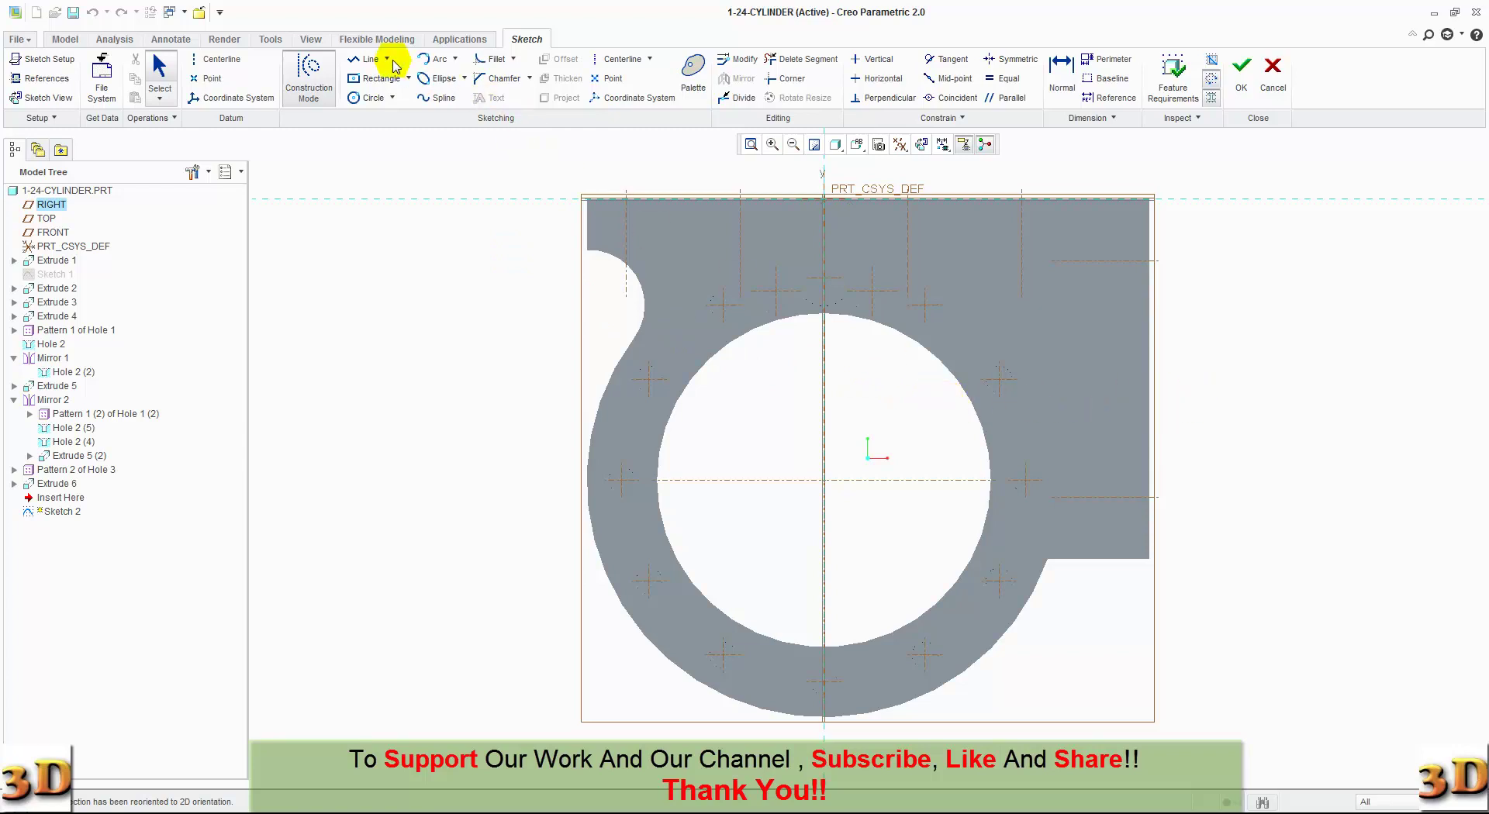
pyautogui.click(612, 60)
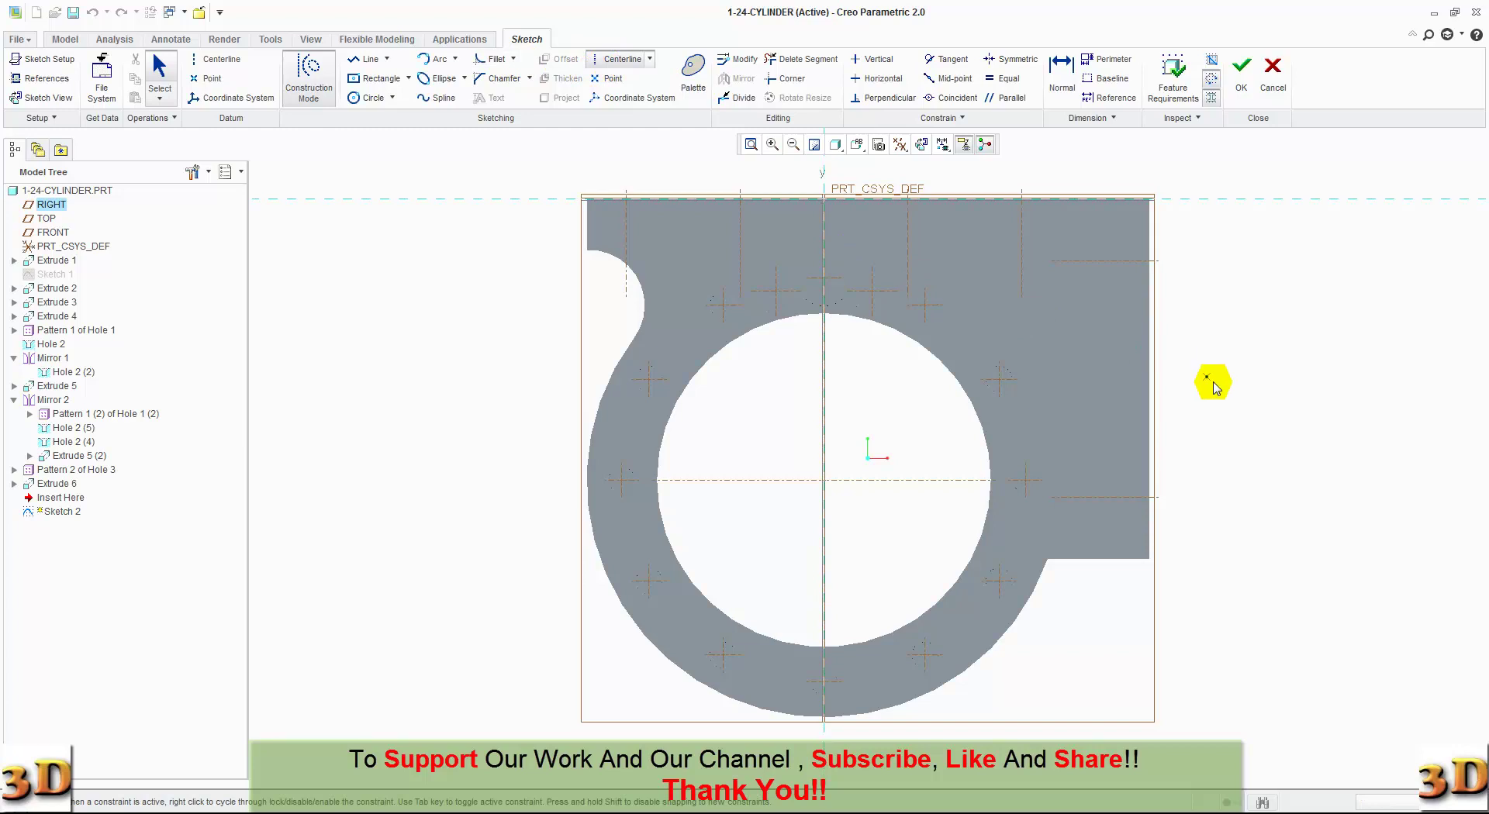
# Draw a horizontal construction centerline and set its distance to 22.
pyautogui.click(1206, 423)
pyautogui.click(955, 423)
pyautogui.middleClick(957, 461)
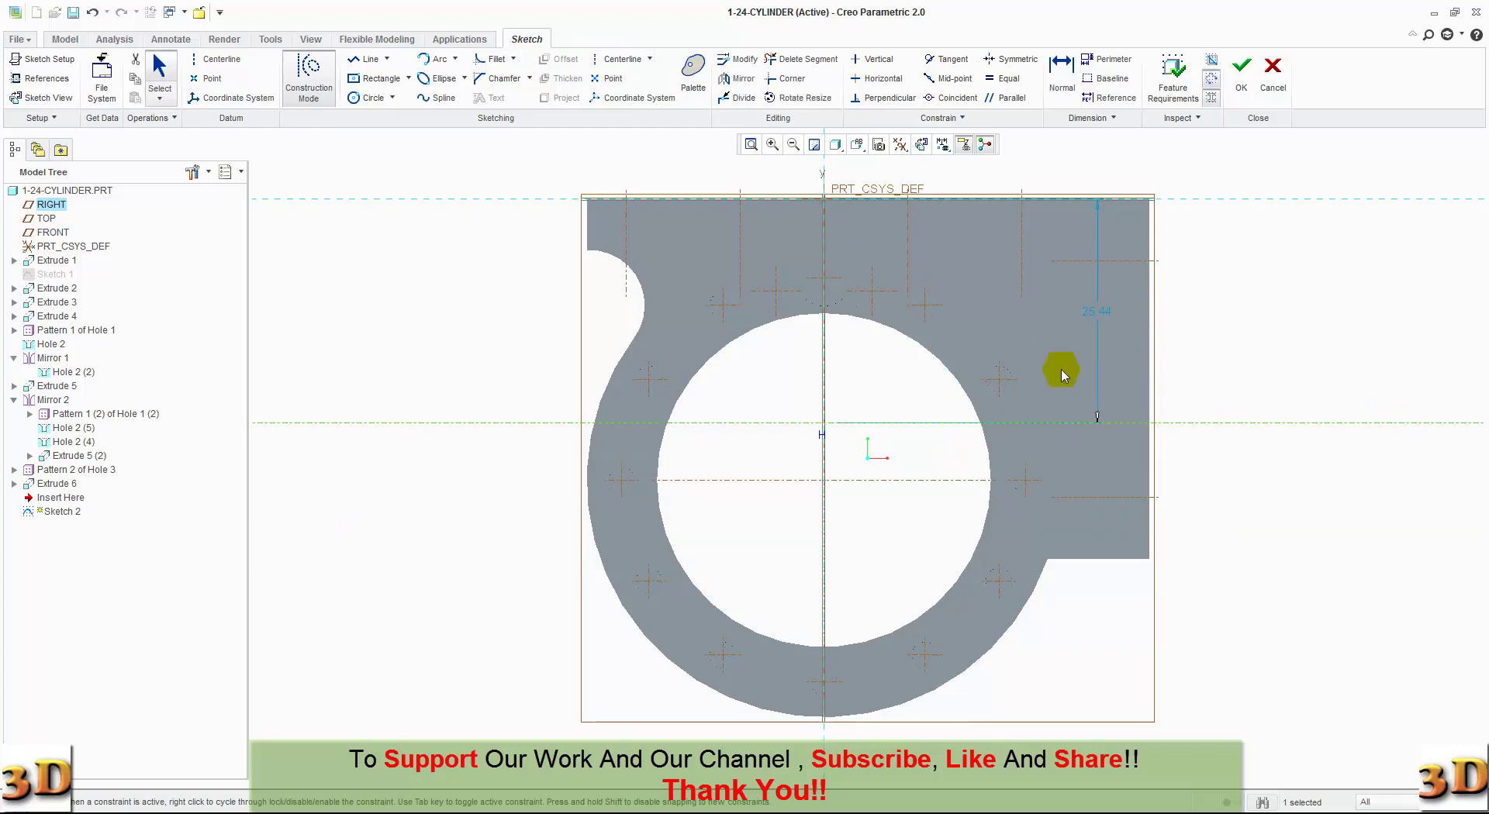
pyautogui.doubleClick(1094, 310)
pyautogui.write('22')
pyautogui.press('Return')
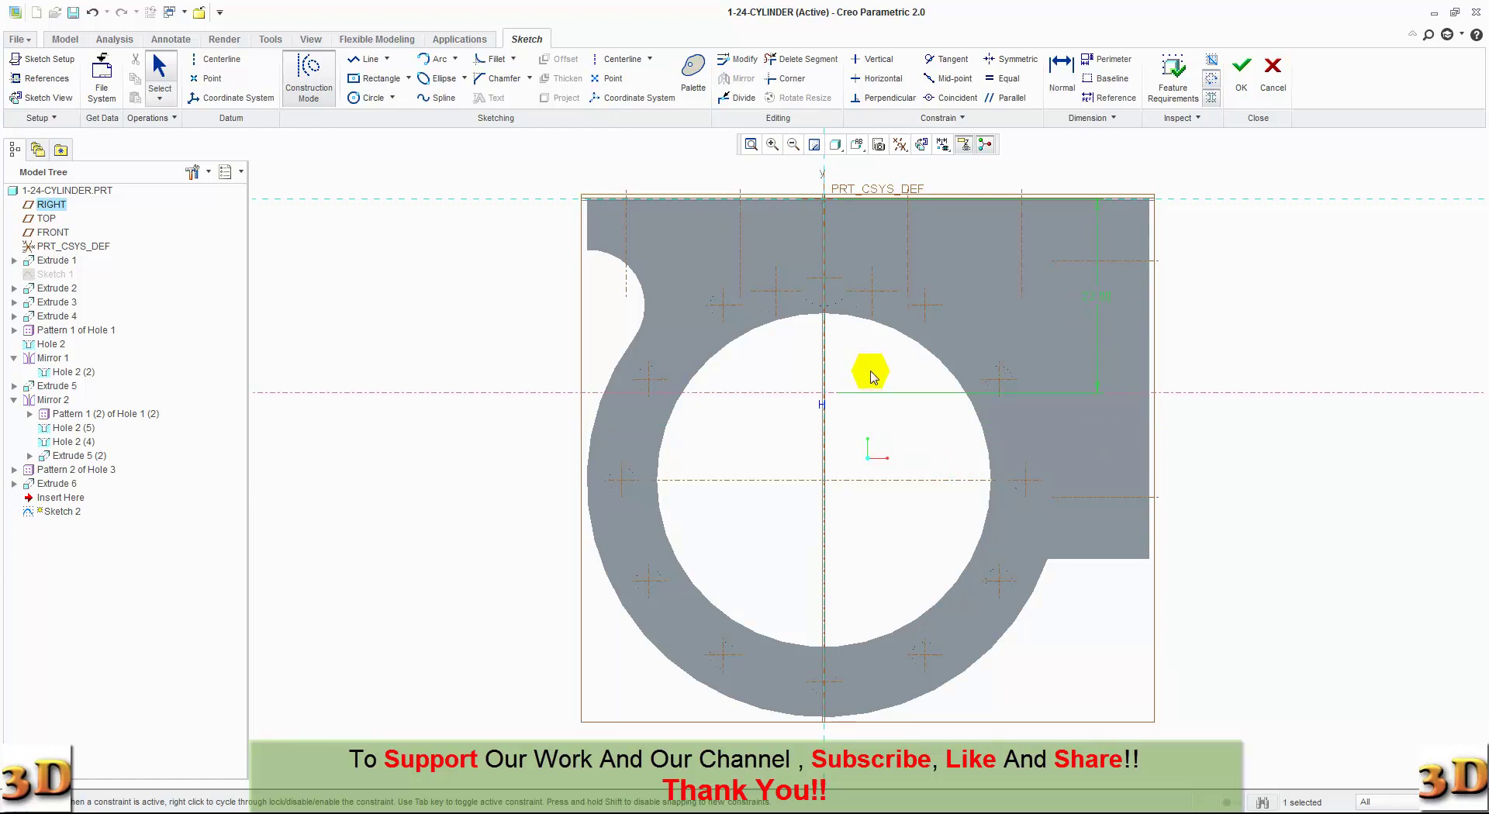
# Add two slot faces as sketch references and return to the flat-on sketch view.
pyautogui.moveTo(874, 378); pyautogui.dragTo(871, 418, button='middle')
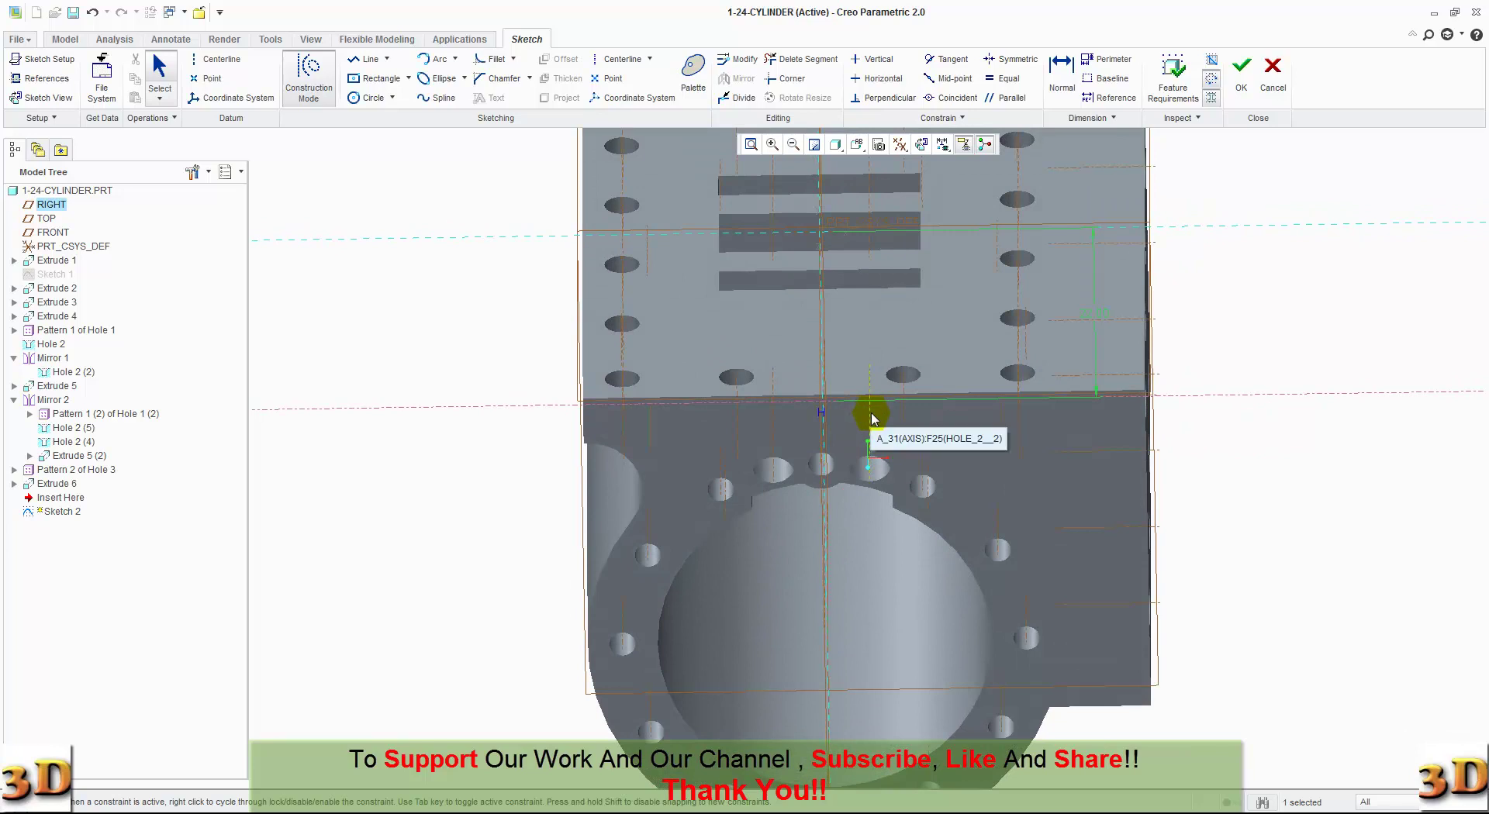
pyautogui.moveTo(905, 310); pyautogui.dragTo(904, 376, button='middle')
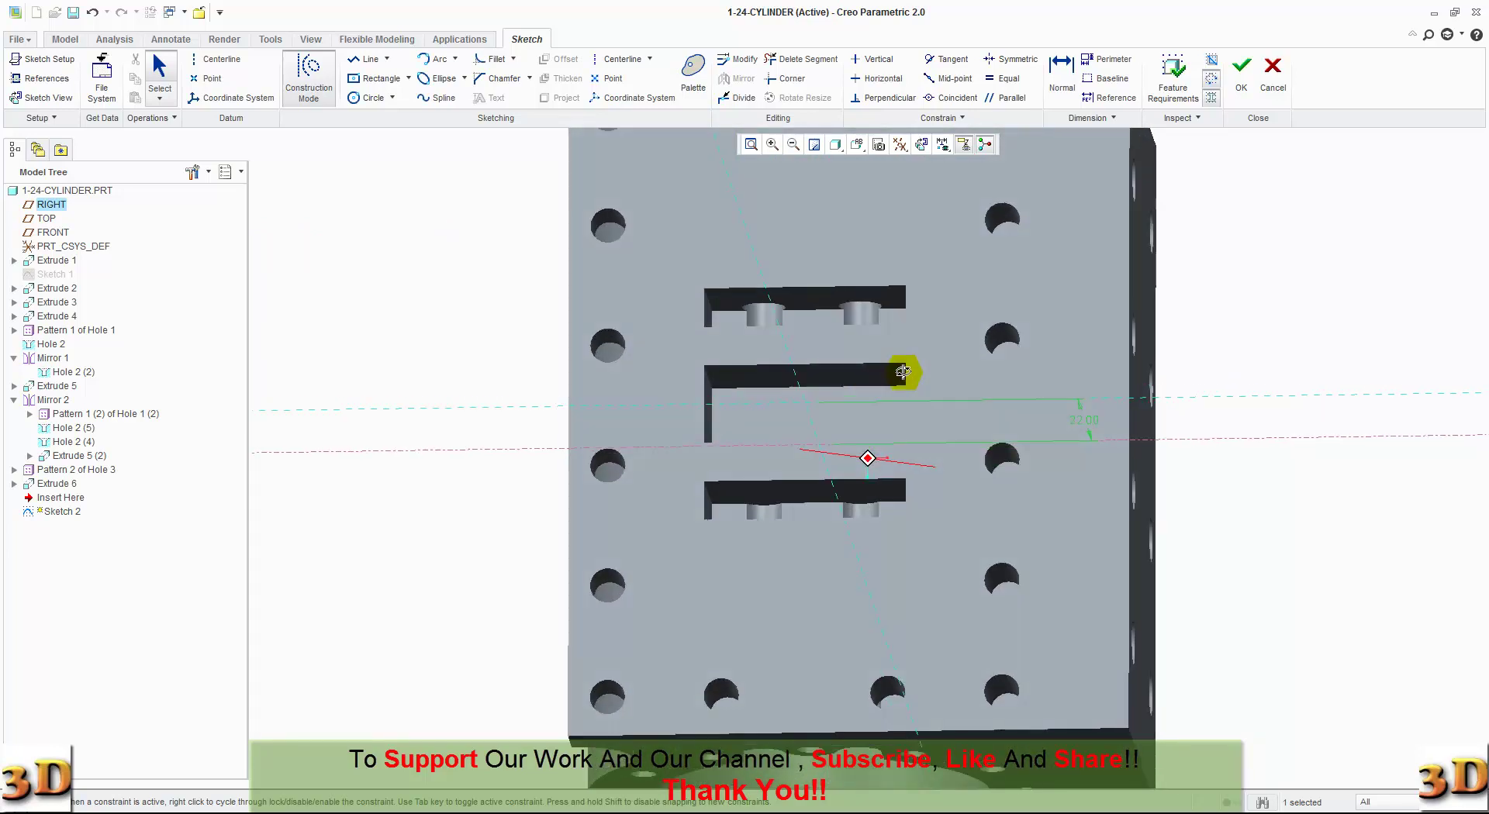
pyautogui.click(863, 421)
pyautogui.moveTo(913, 458); pyautogui.dragTo(946, 432, button='middle')
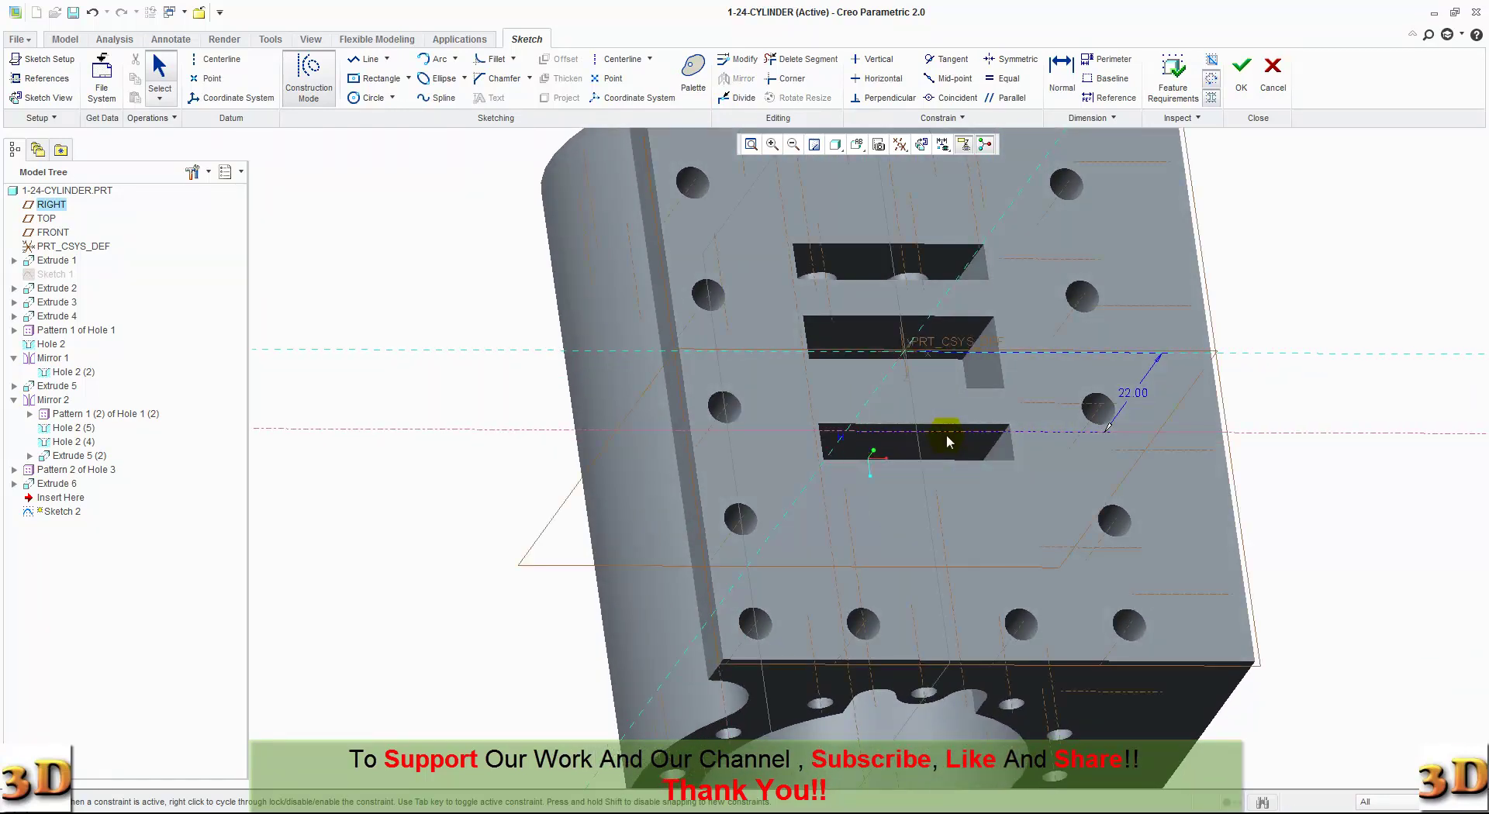
pyautogui.click(989, 379)
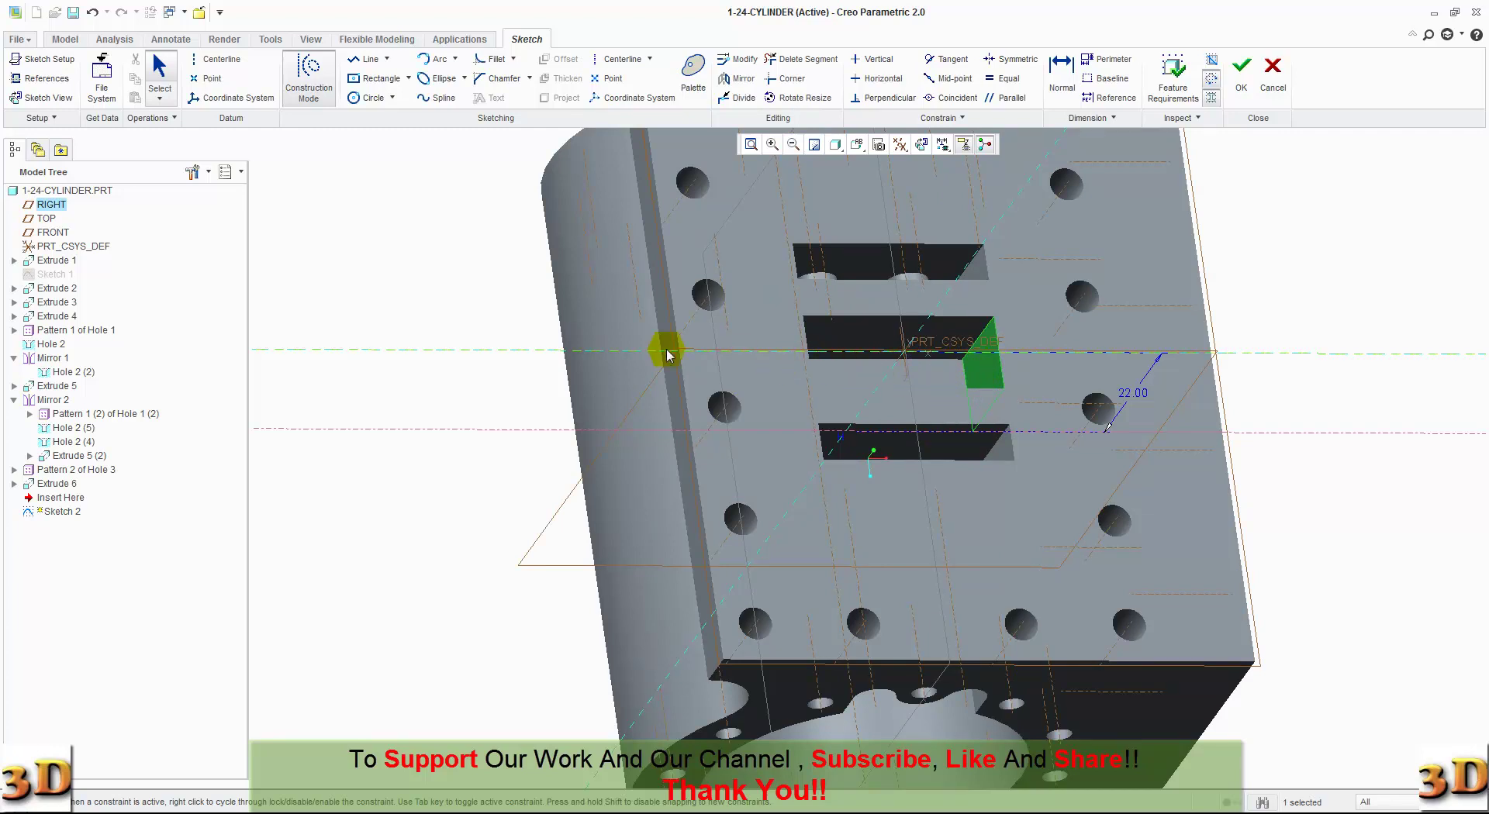
pyautogui.click(606, 64)
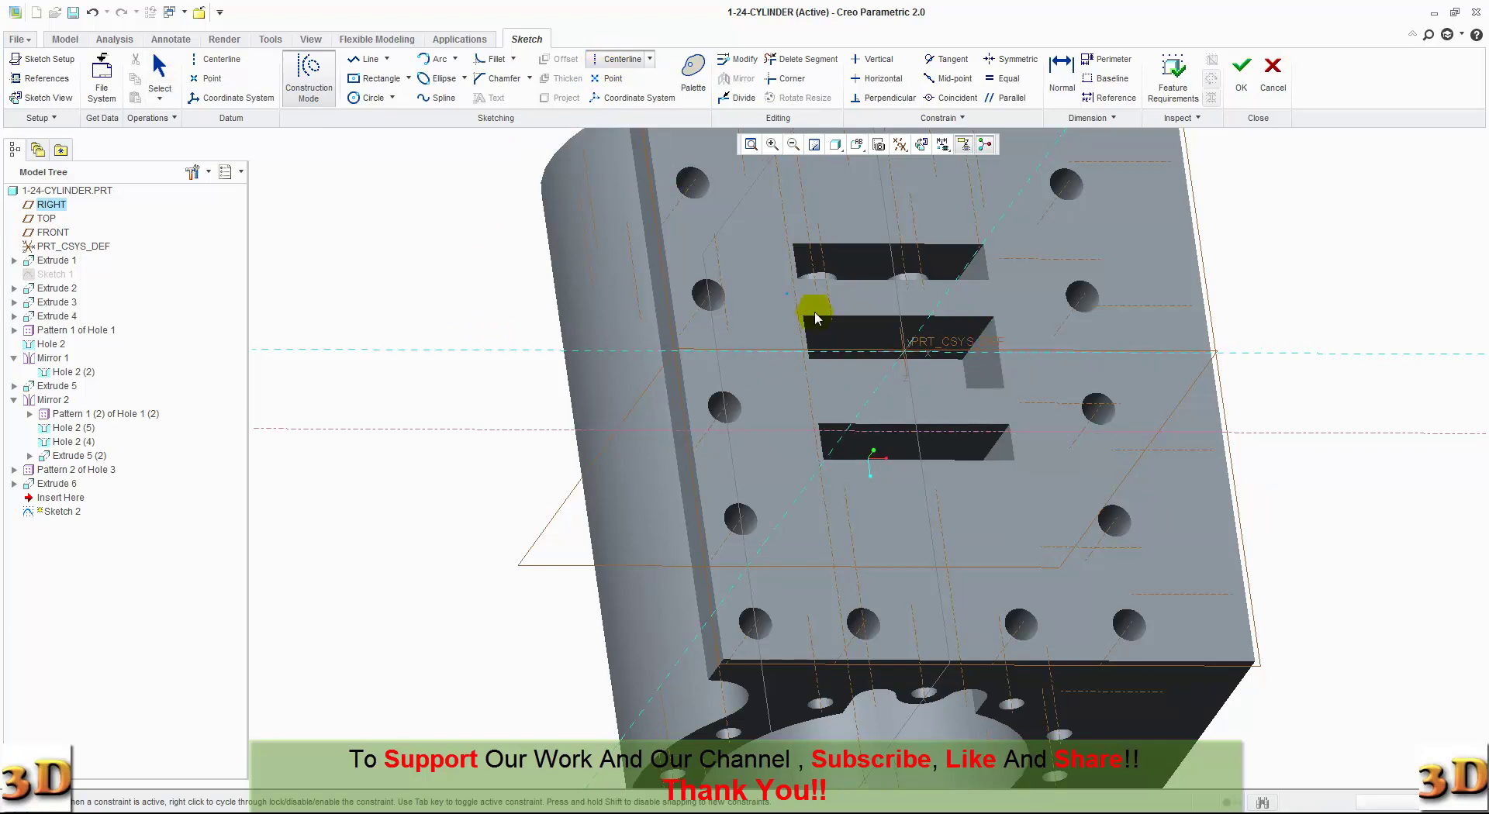
pyautogui.click(949, 383)
pyautogui.click(949, 383)
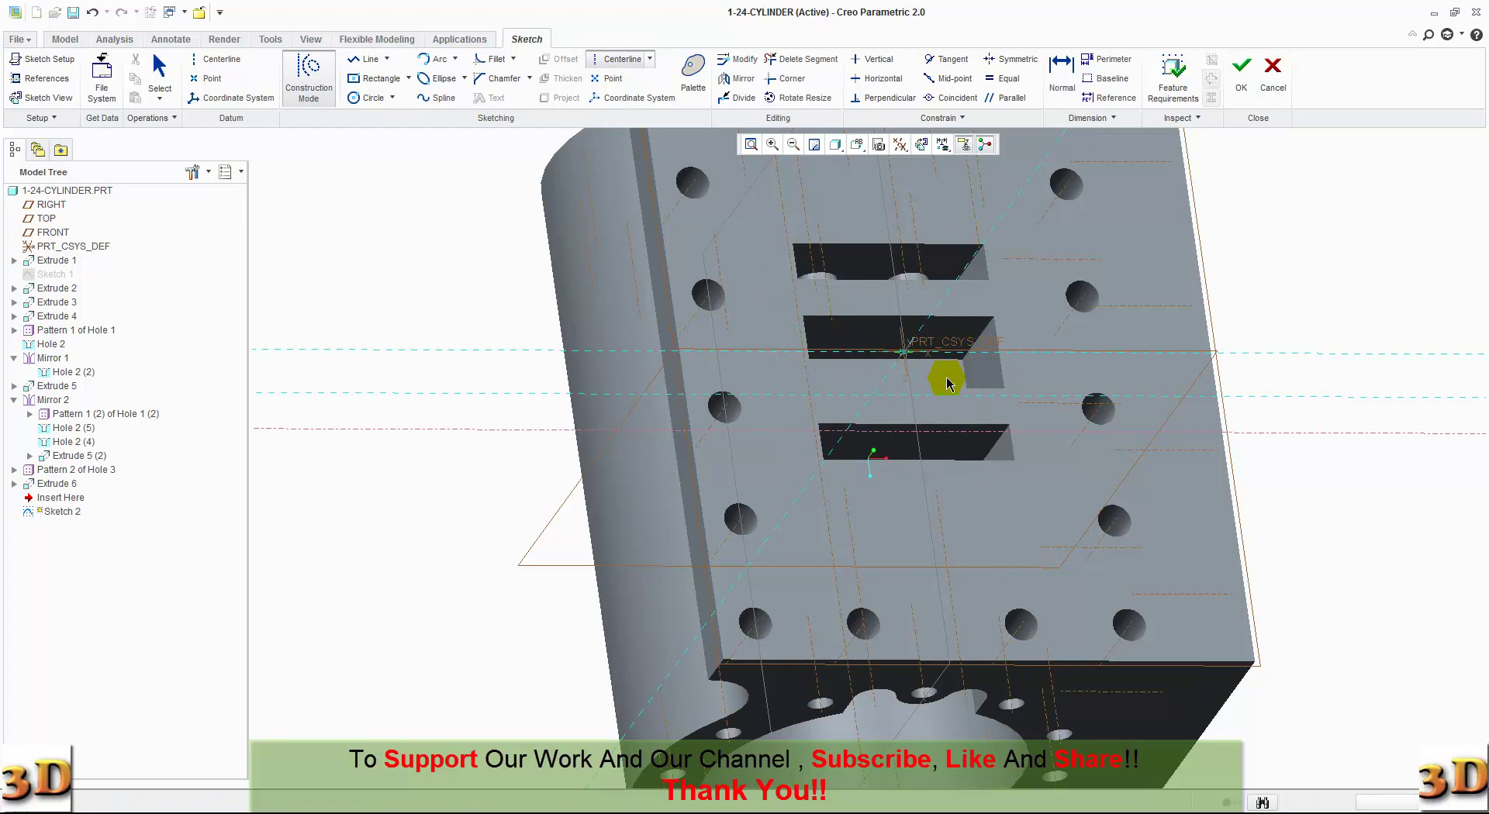
pyautogui.click(990, 380)
pyautogui.click(989, 380)
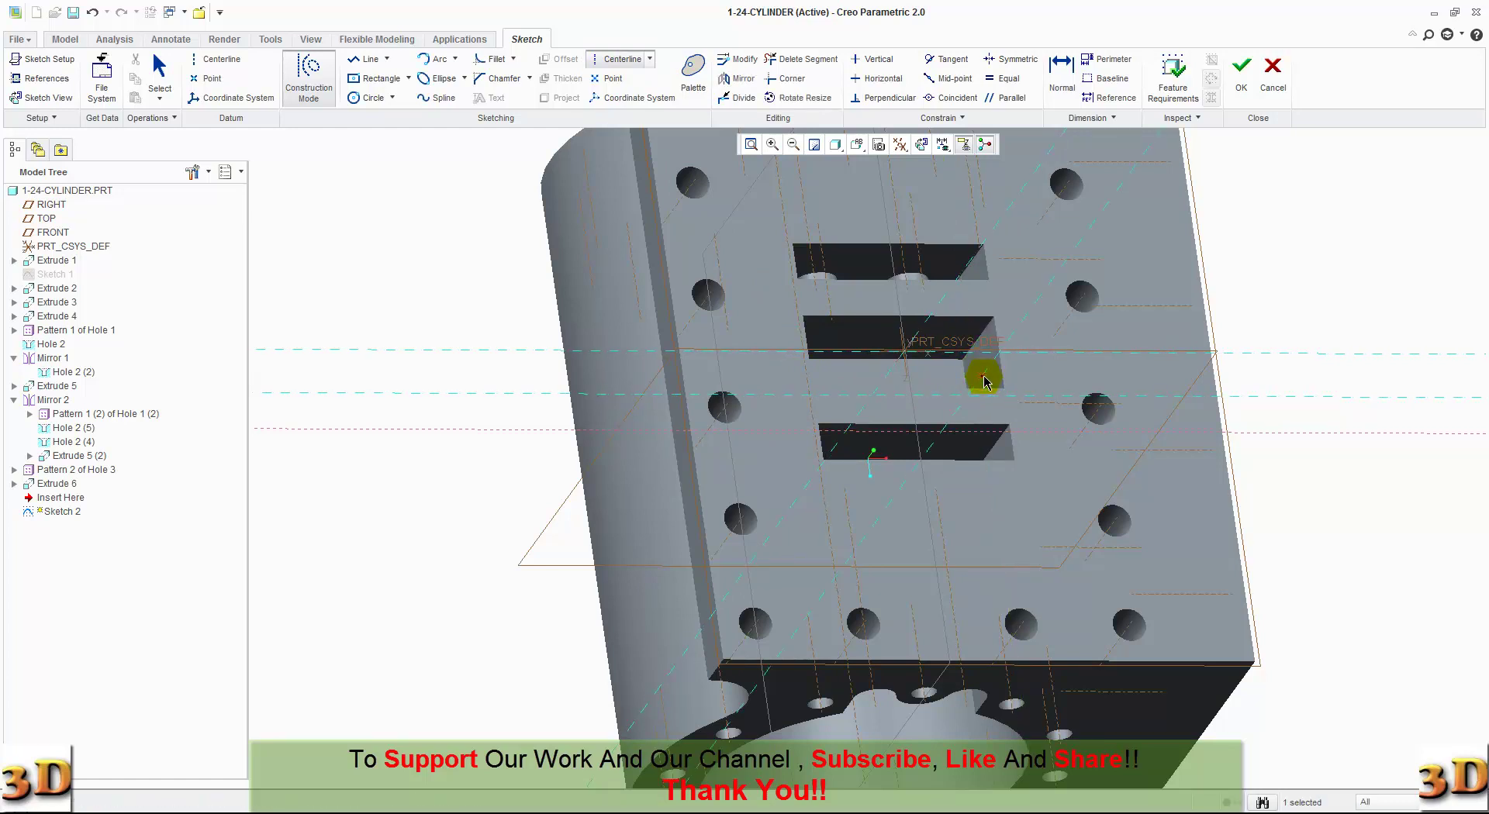
pyautogui.click(921, 145)
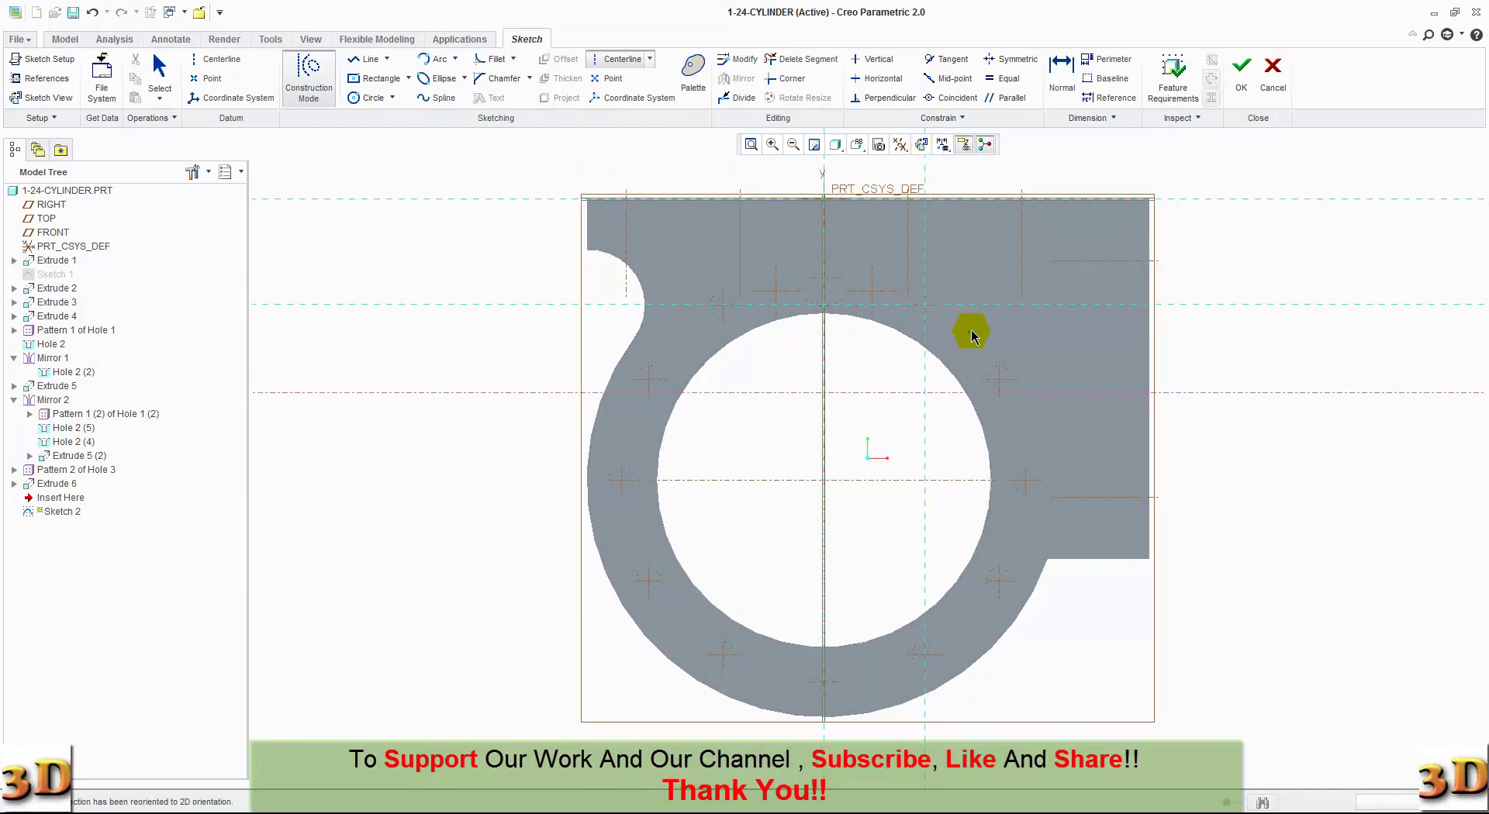
# Draw a diagonal centerline from the reference intersection and a horizontal centerline below the reference.
pyautogui.click(924, 306)
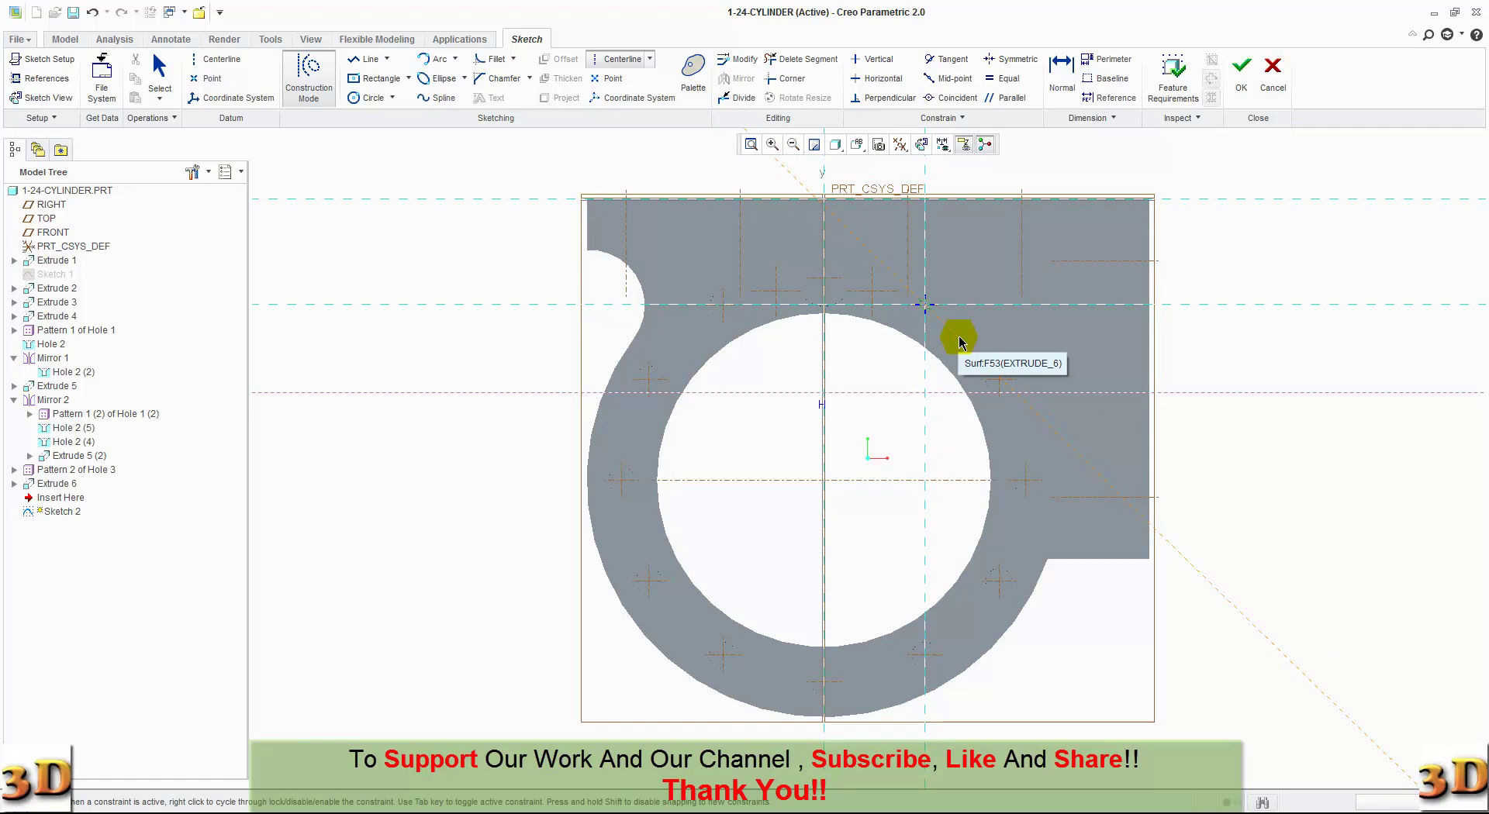
pyautogui.click(958, 342)
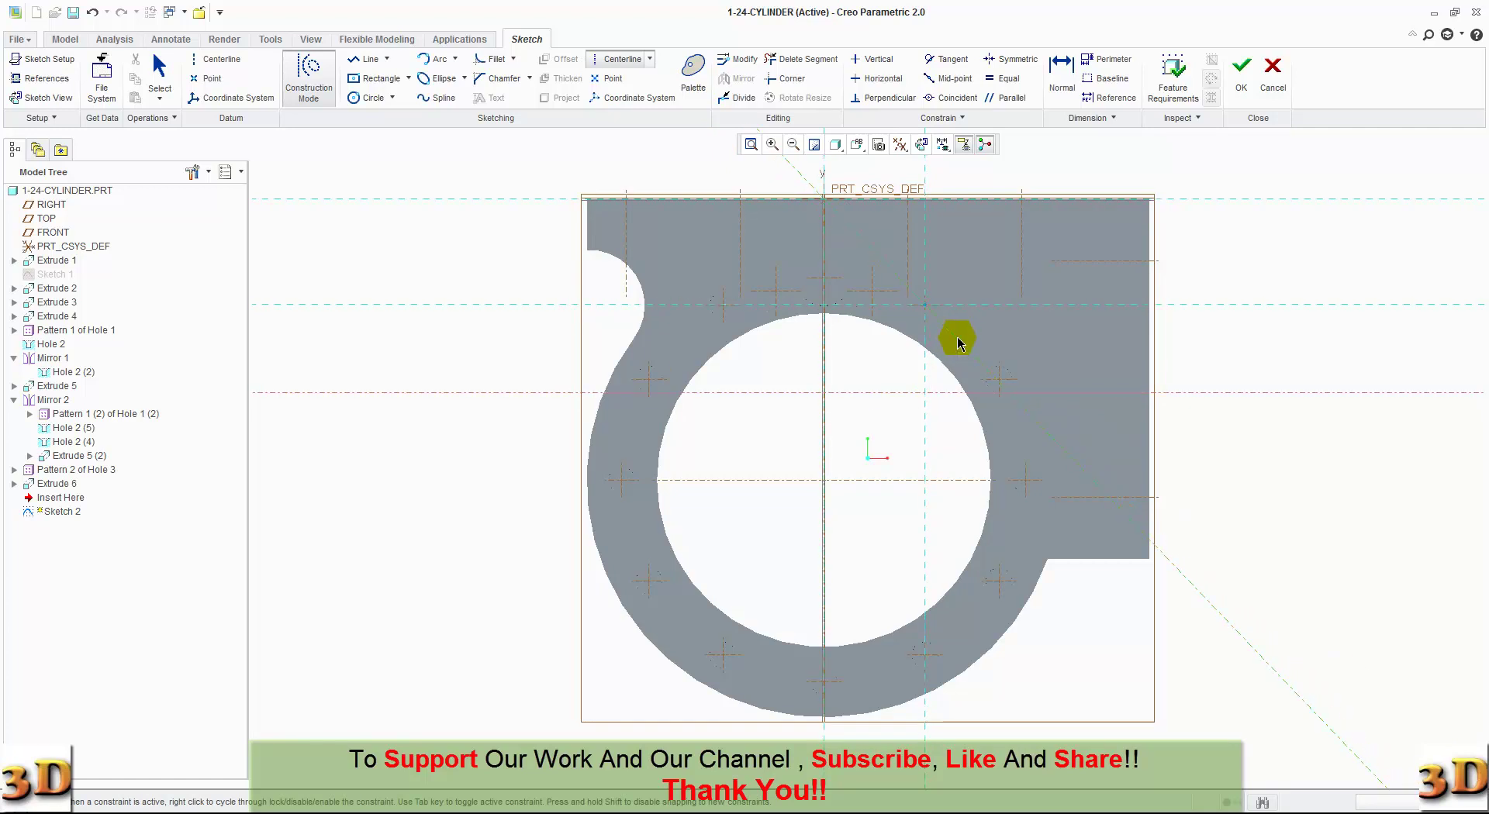
pyautogui.middleClick(1074, 358)
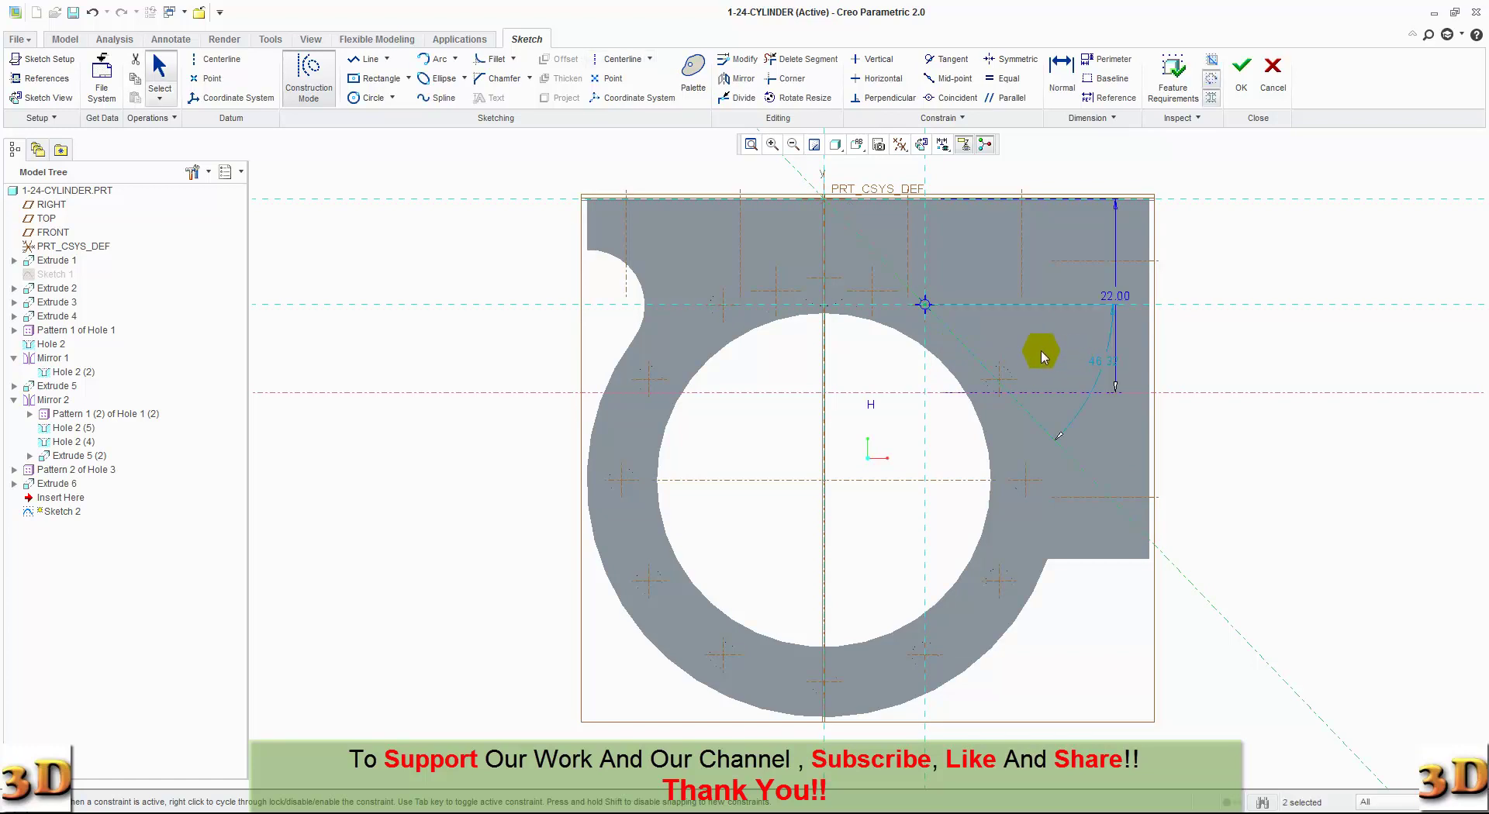
pyautogui.click(620, 59)
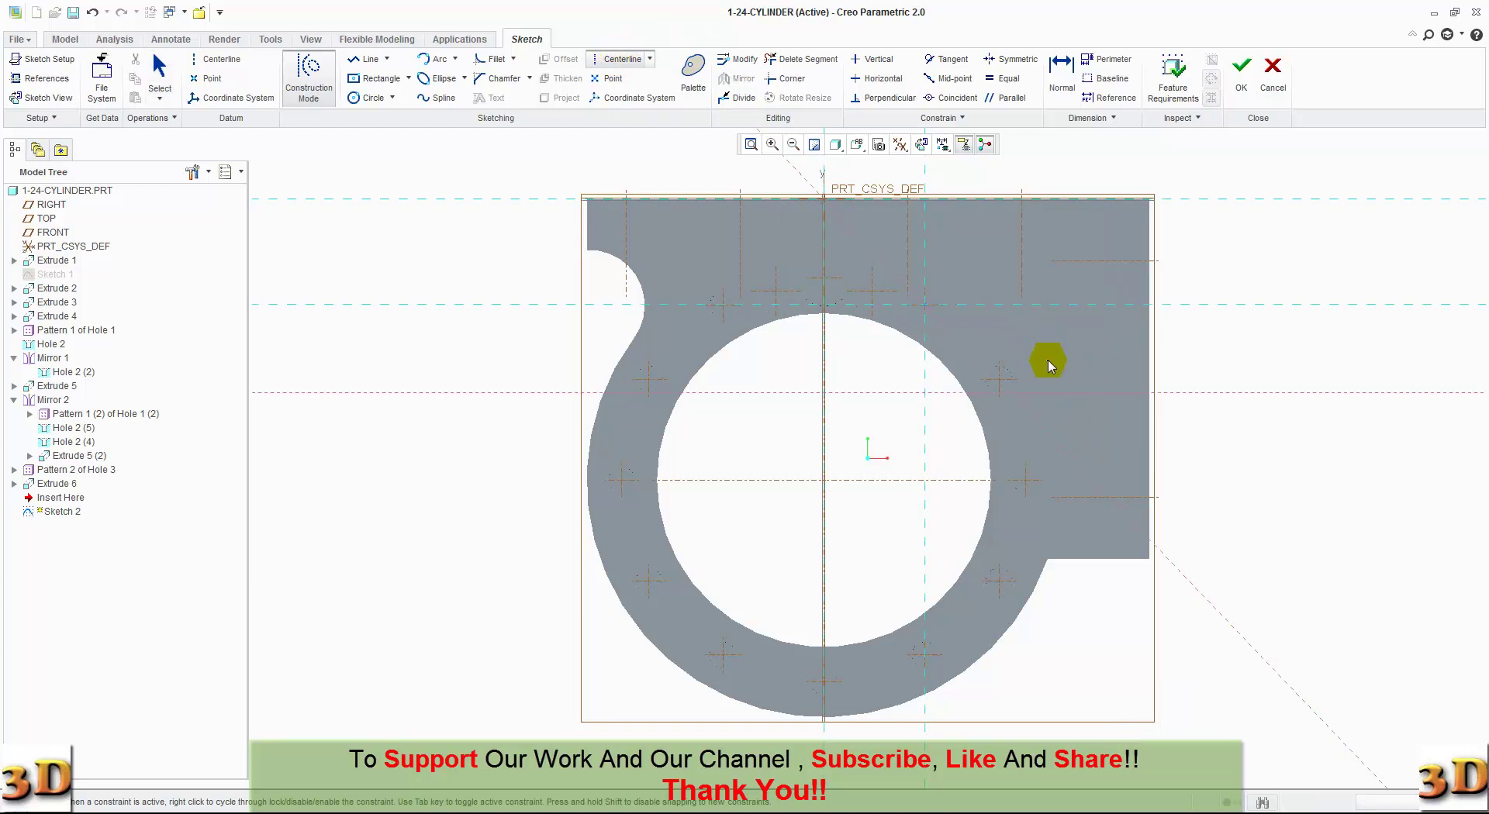
pyautogui.click(1073, 361)
pyautogui.middleClick(1230, 463)
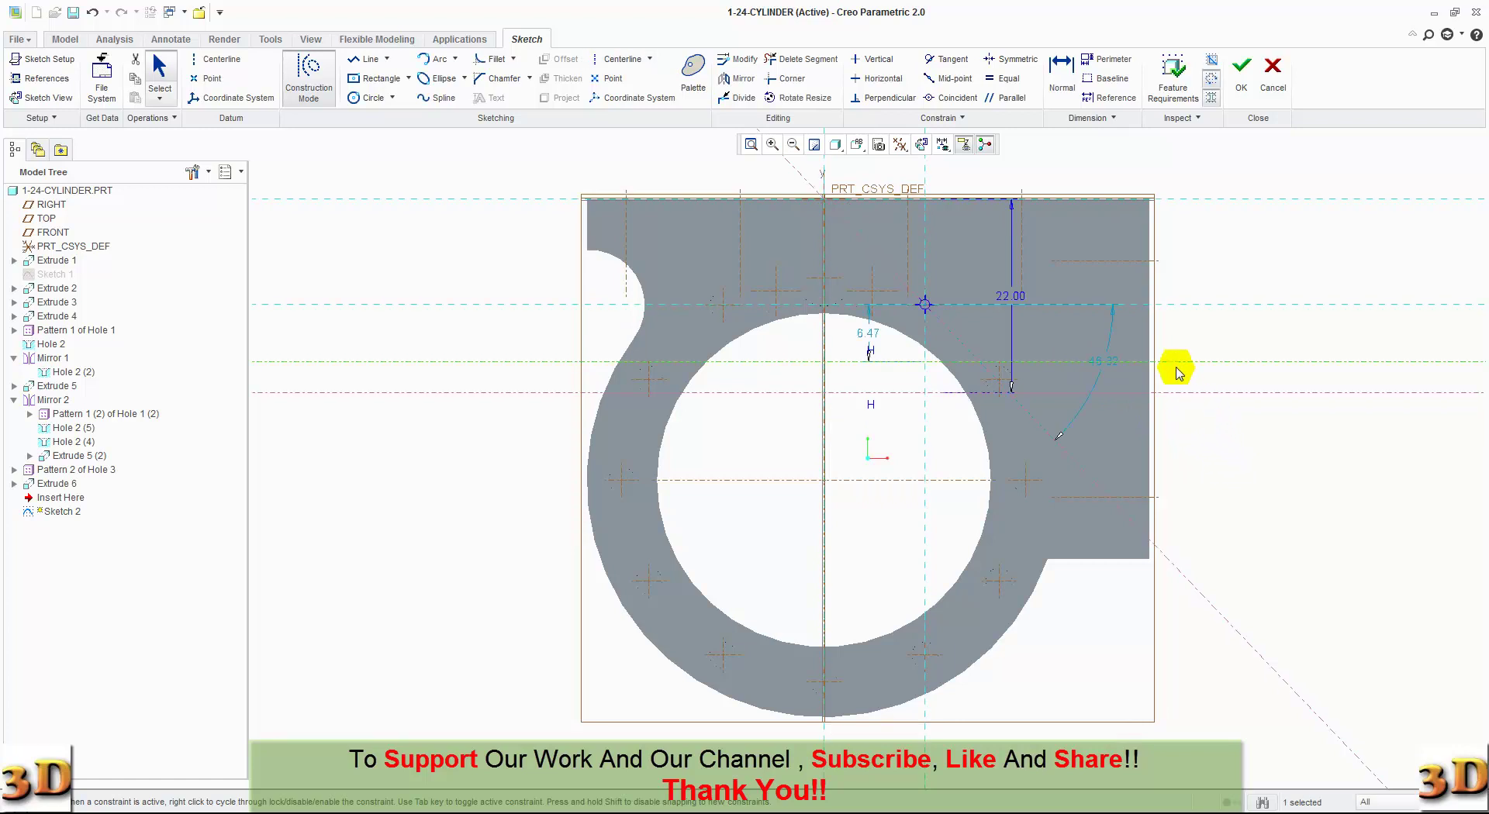
# Dimension the two horizontal centerlines 4 apart.
pyautogui.click(1061, 72)
pyautogui.click(1194, 362)
pyautogui.click(1189, 392)
pyautogui.middleClick(1169, 375)
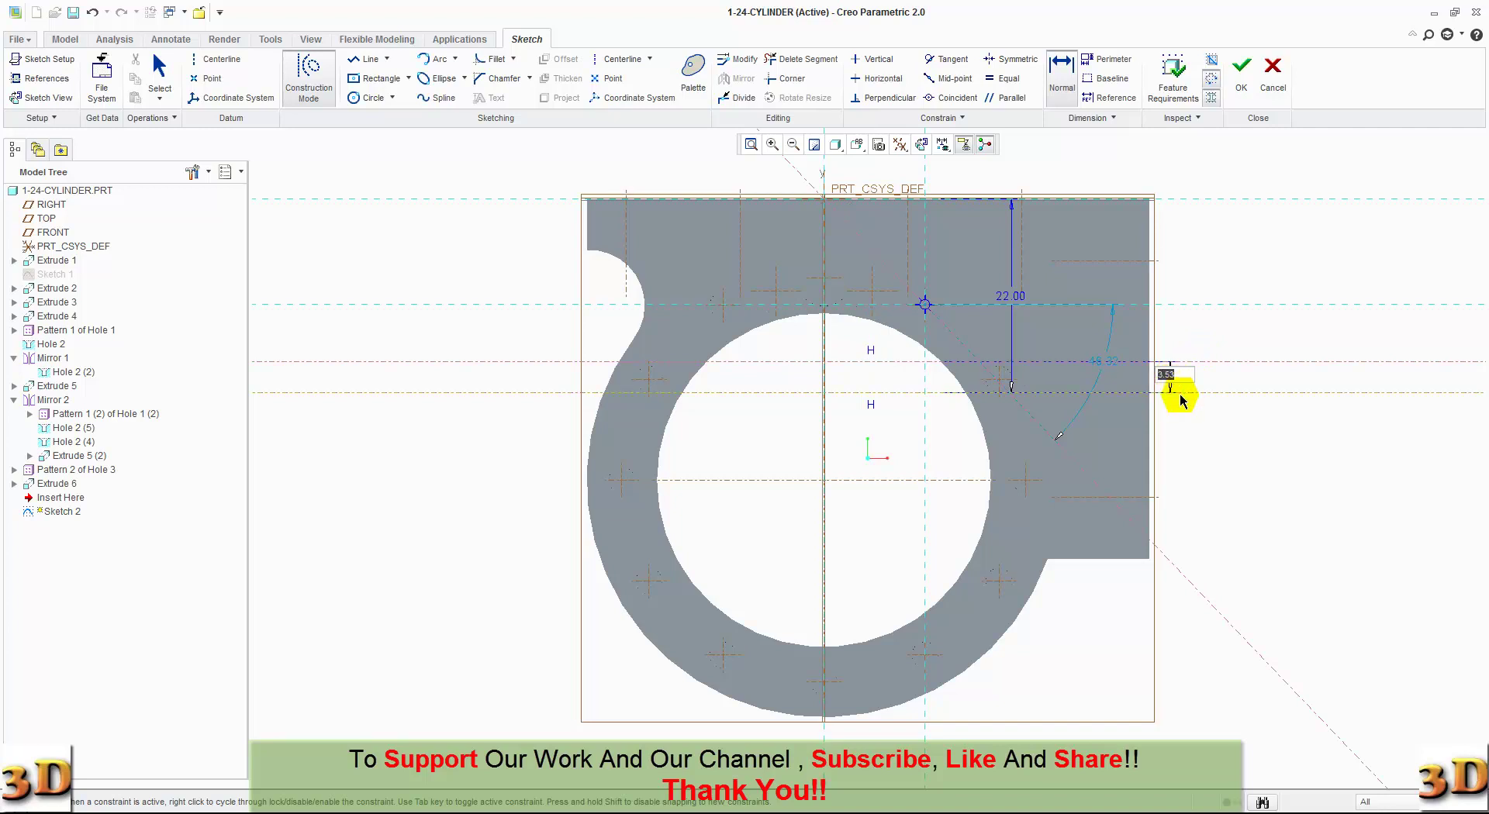
pyautogui.write('4')
pyautogui.press('Return')
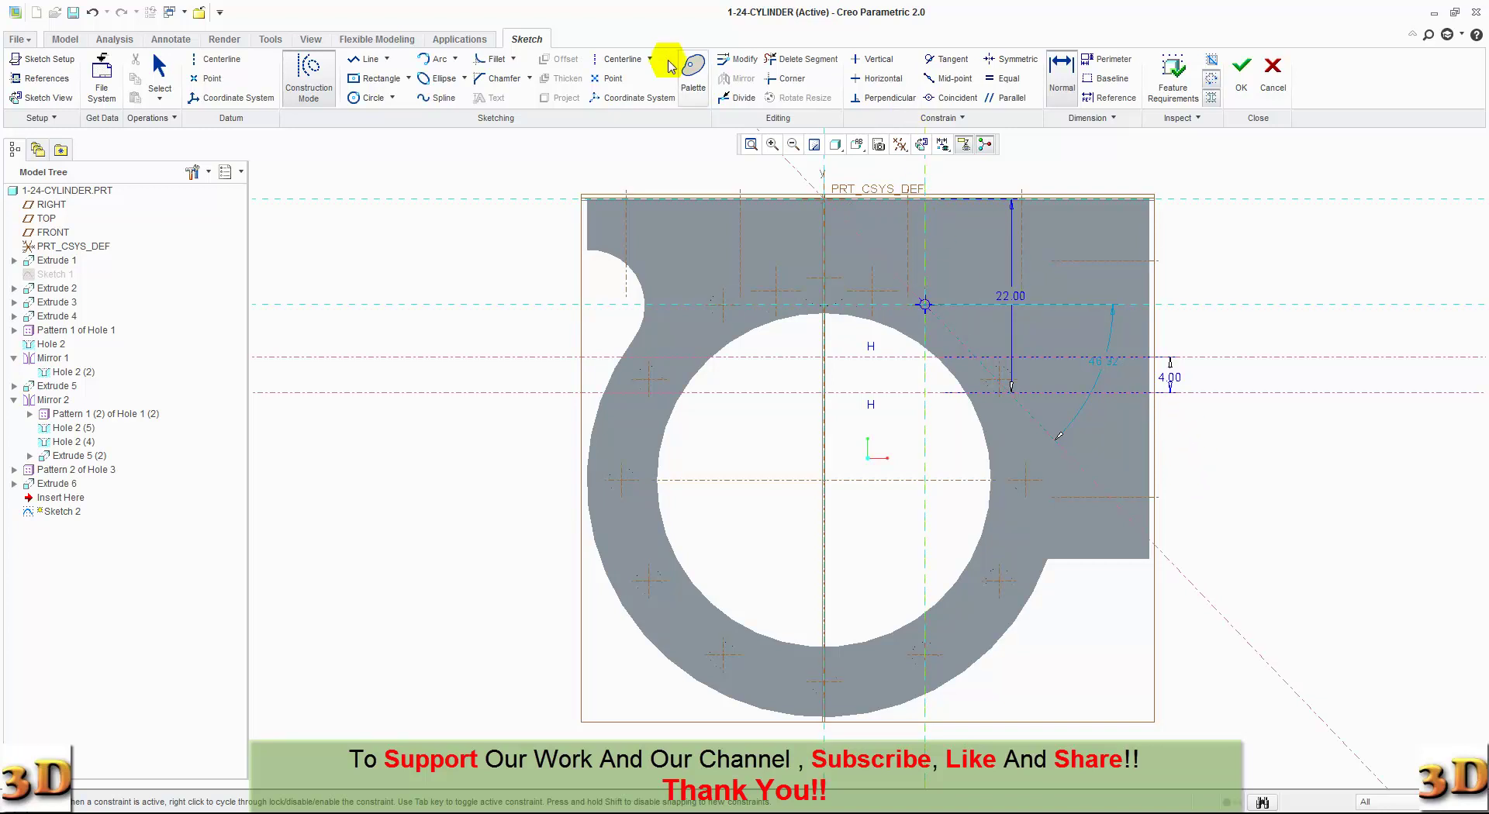
pyautogui.click(364, 60)
# Draw a horizontal line from the part's right edge and set its length to 12.3.
pyautogui.click(1147, 397)
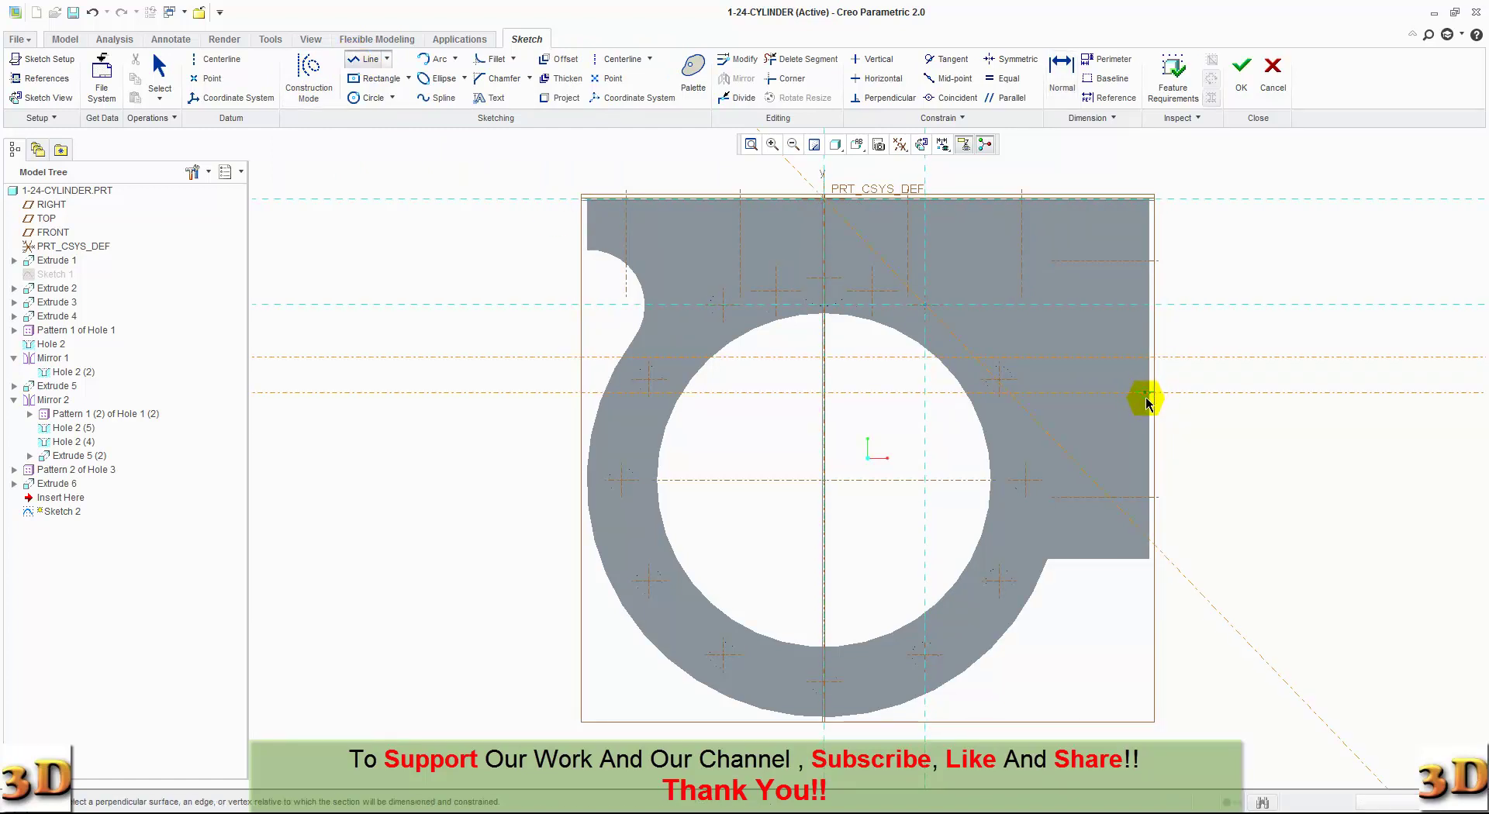
pyautogui.click(1148, 397)
pyautogui.click(1148, 396)
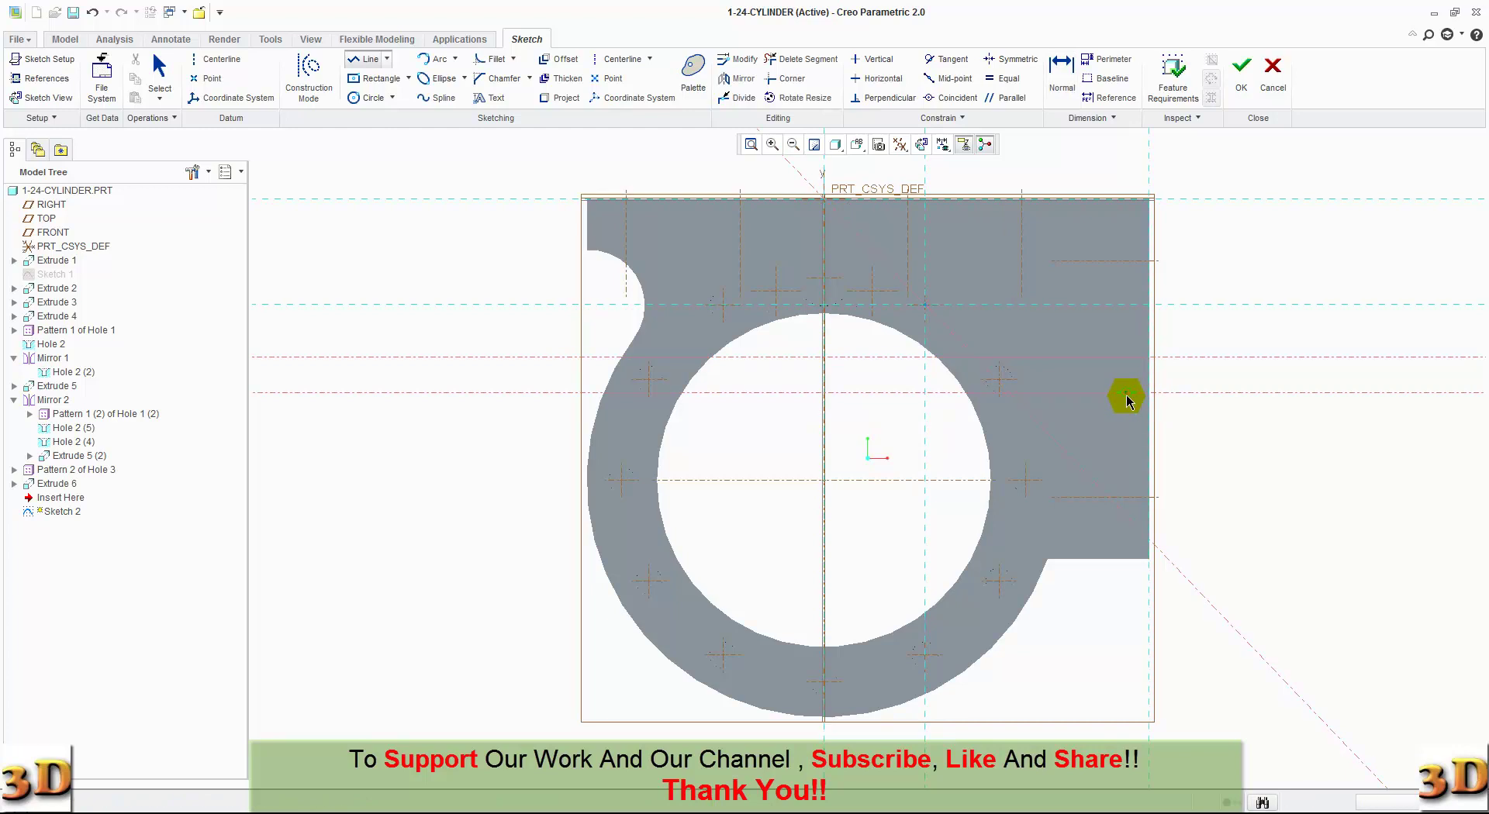
pyautogui.click(1150, 394)
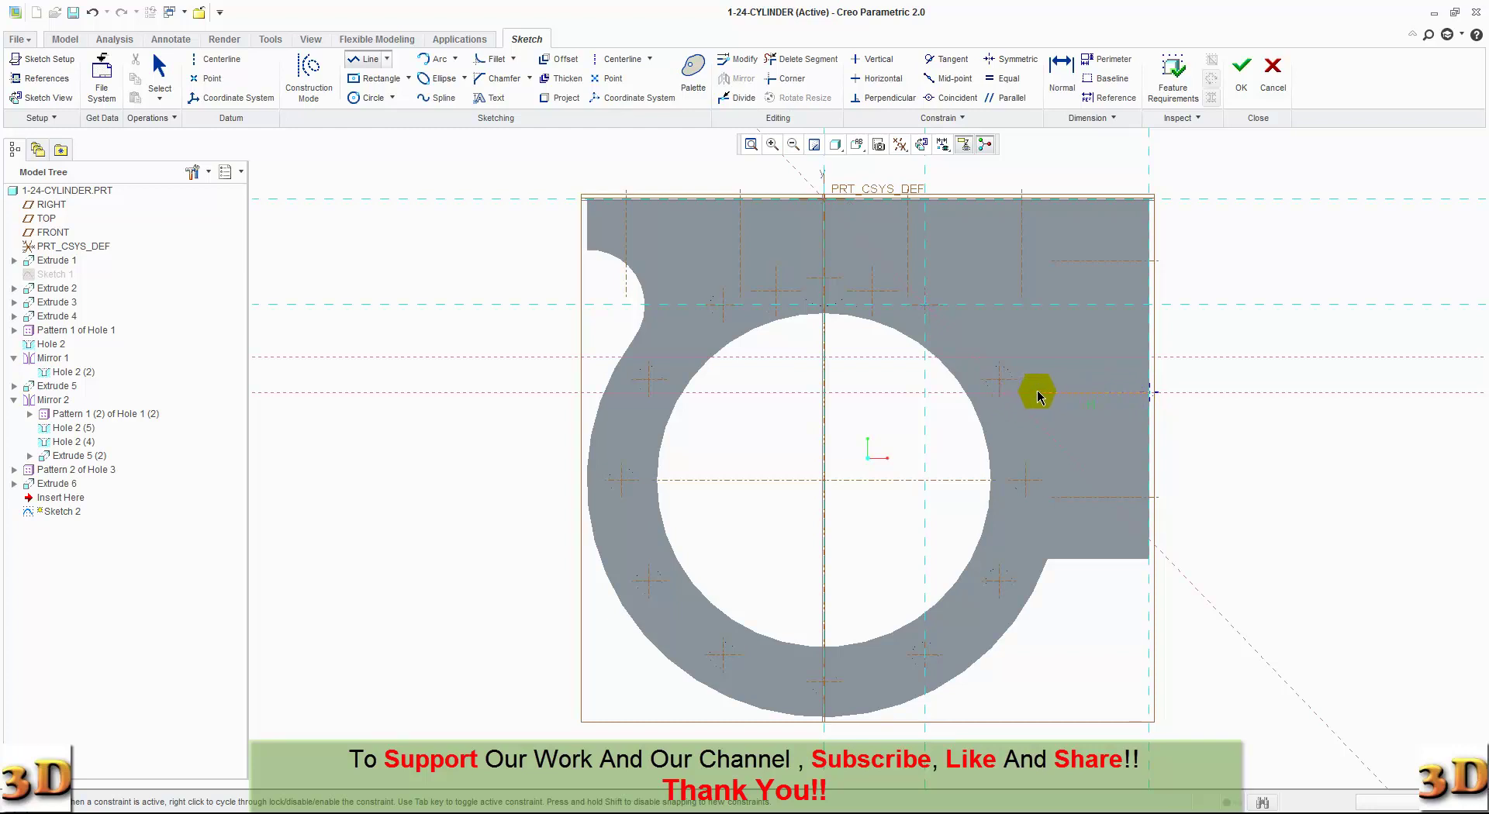
pyautogui.click(1035, 392)
pyautogui.middleClick(1064, 418)
pyautogui.middleClick(1066, 417)
pyautogui.doubleClick(1092, 409)
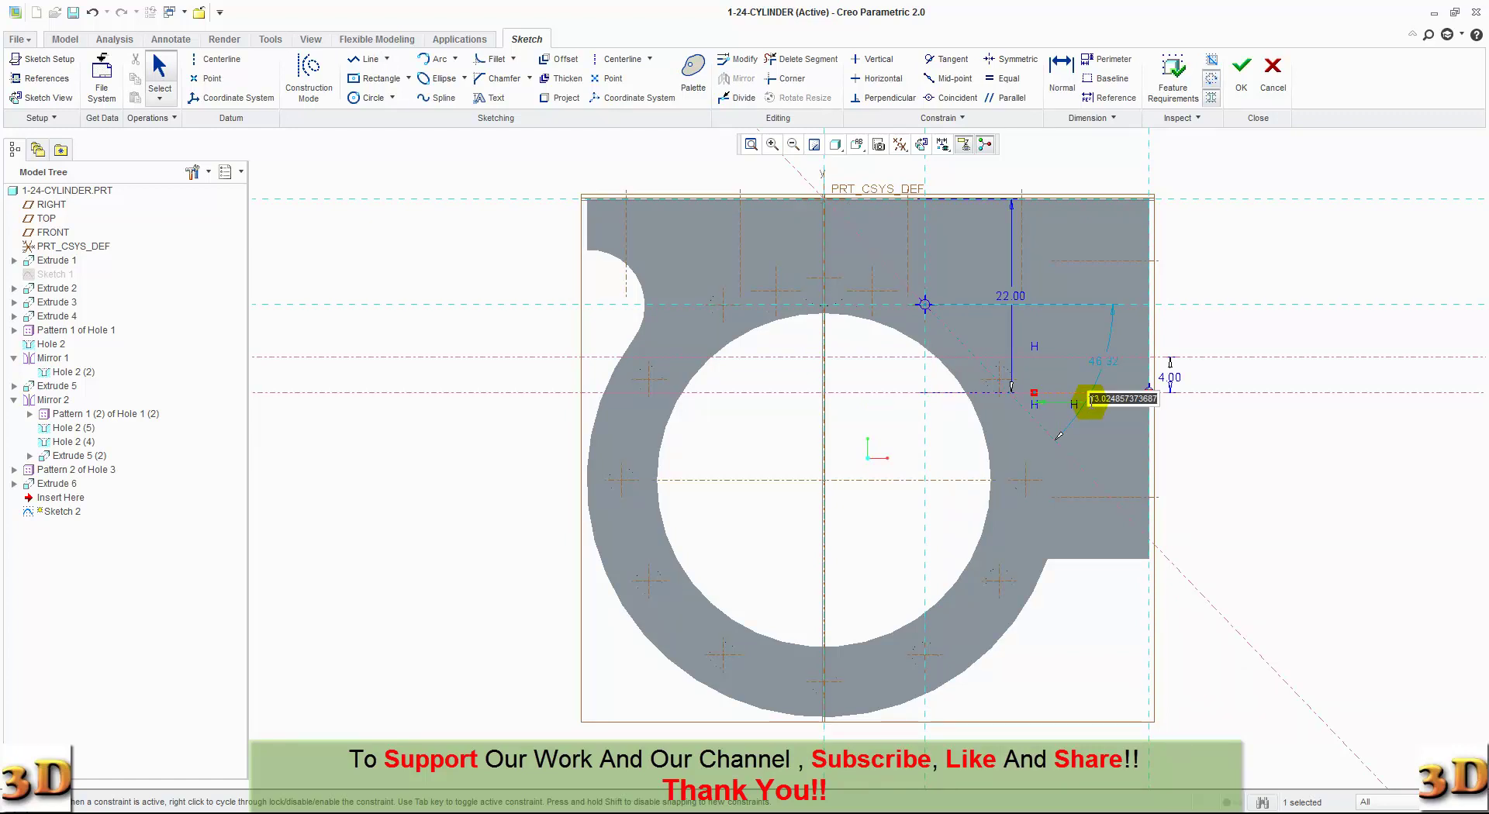
pyautogui.write('12.3')
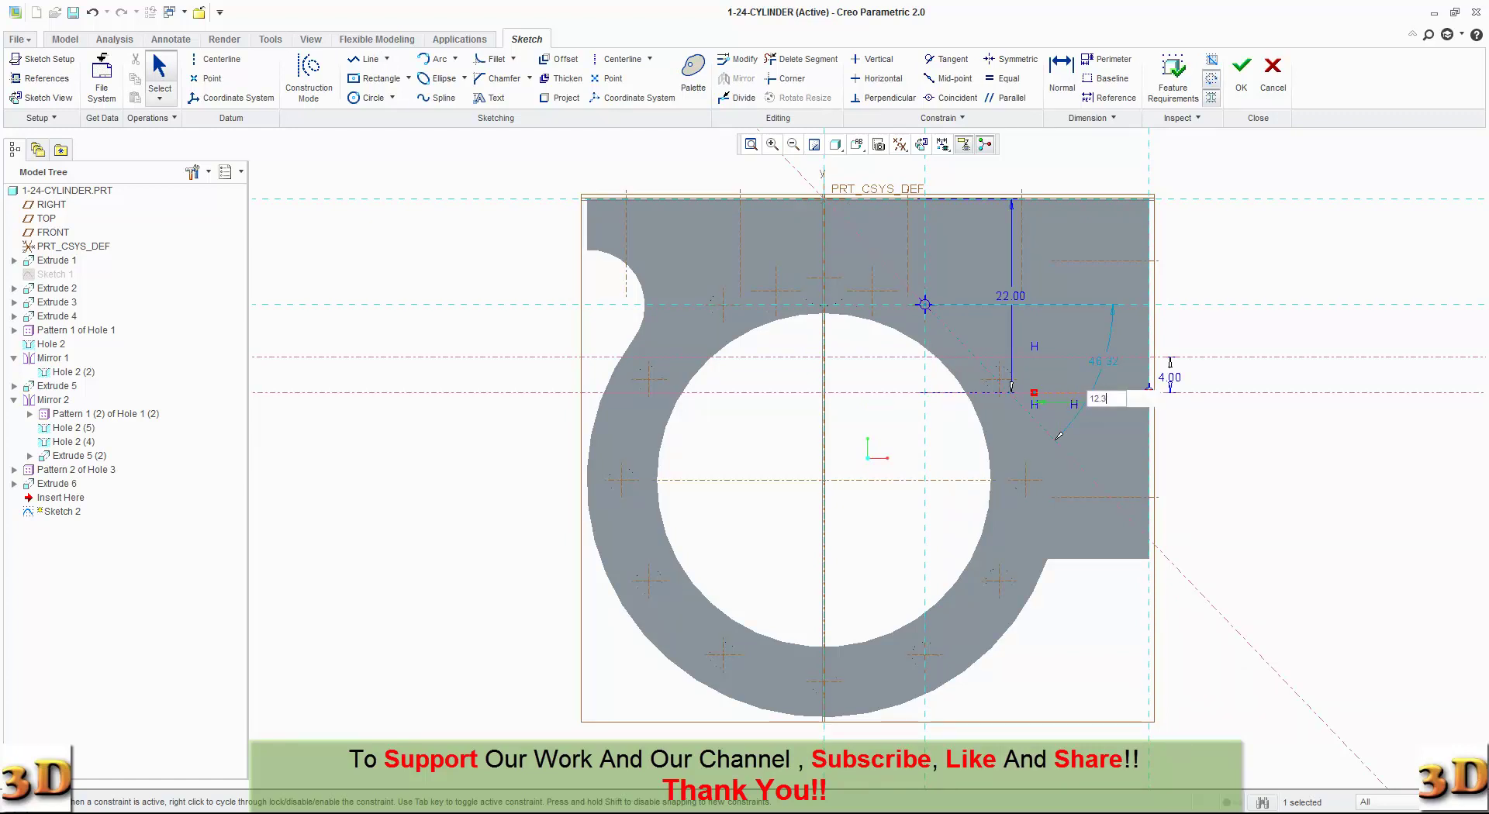
pyautogui.press('Return')
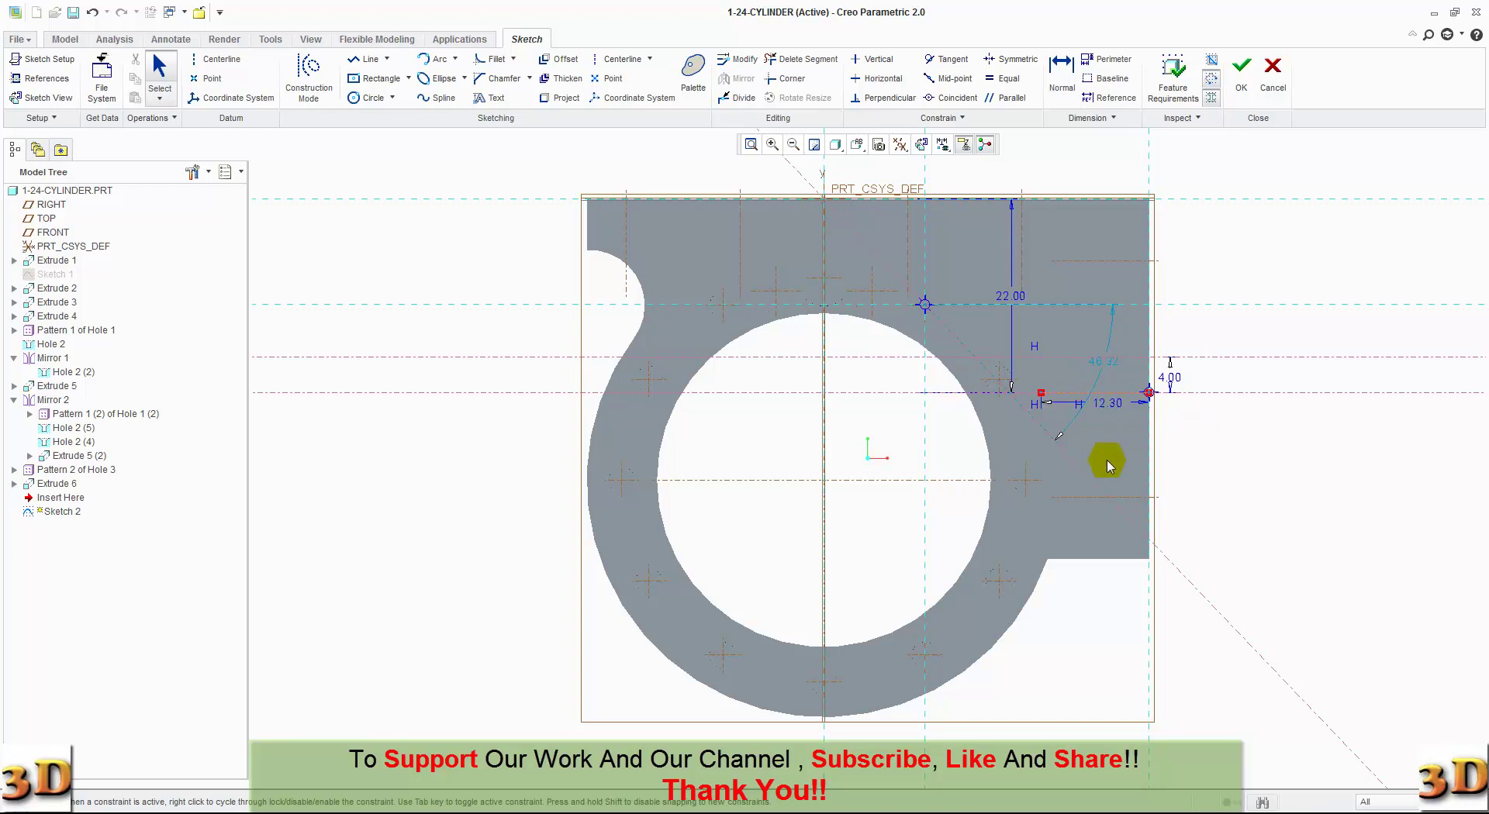
# Delete the leftover arc and draw a sloped line from the horizontal line up toward the hole.
pyautogui.click(1079, 471)
pyautogui.press('Delete')
pyautogui.click(361, 59)
pyautogui.click(1040, 393)
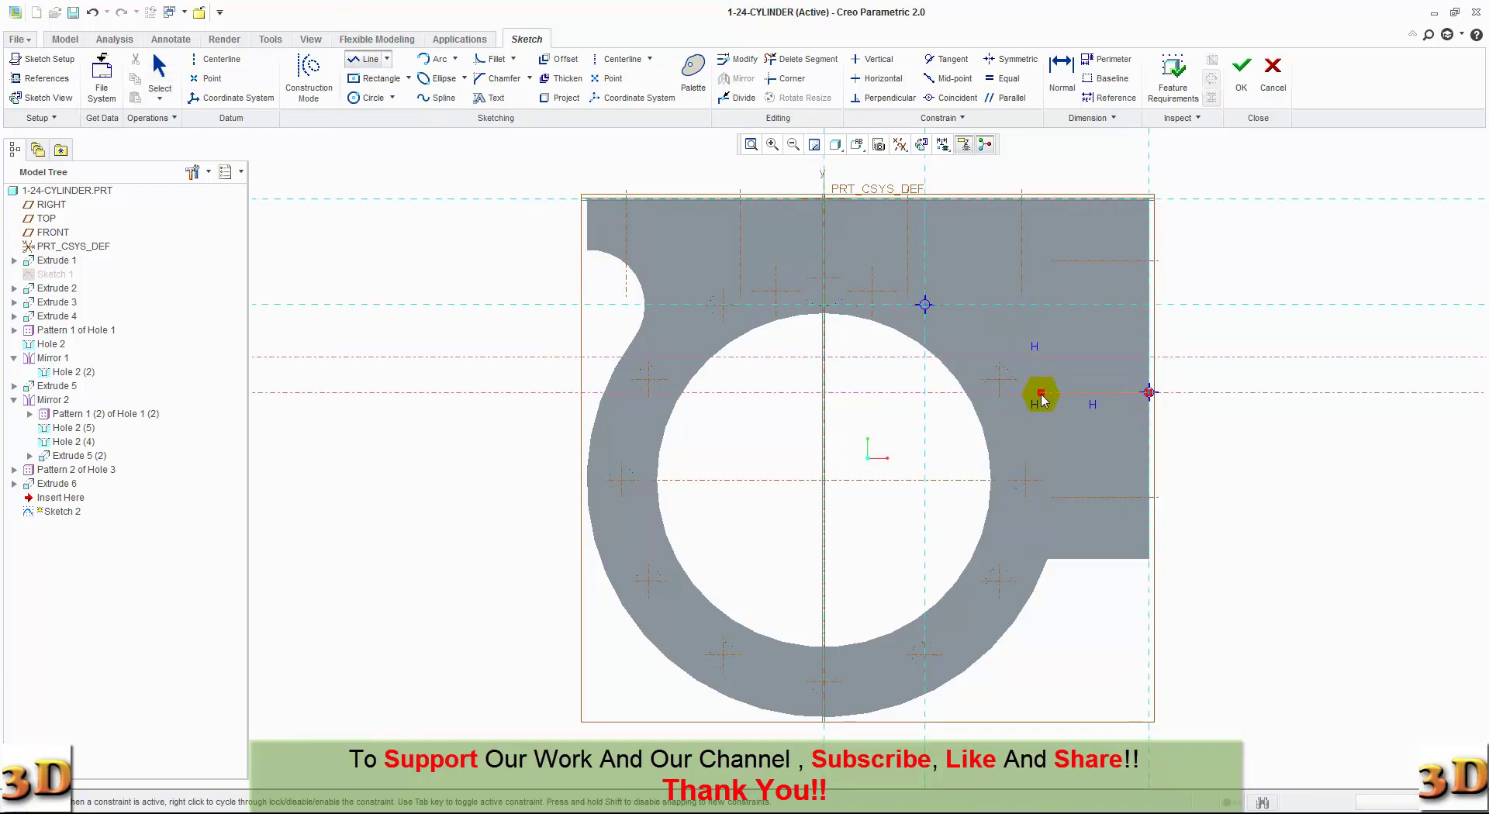
pyautogui.click(924, 306)
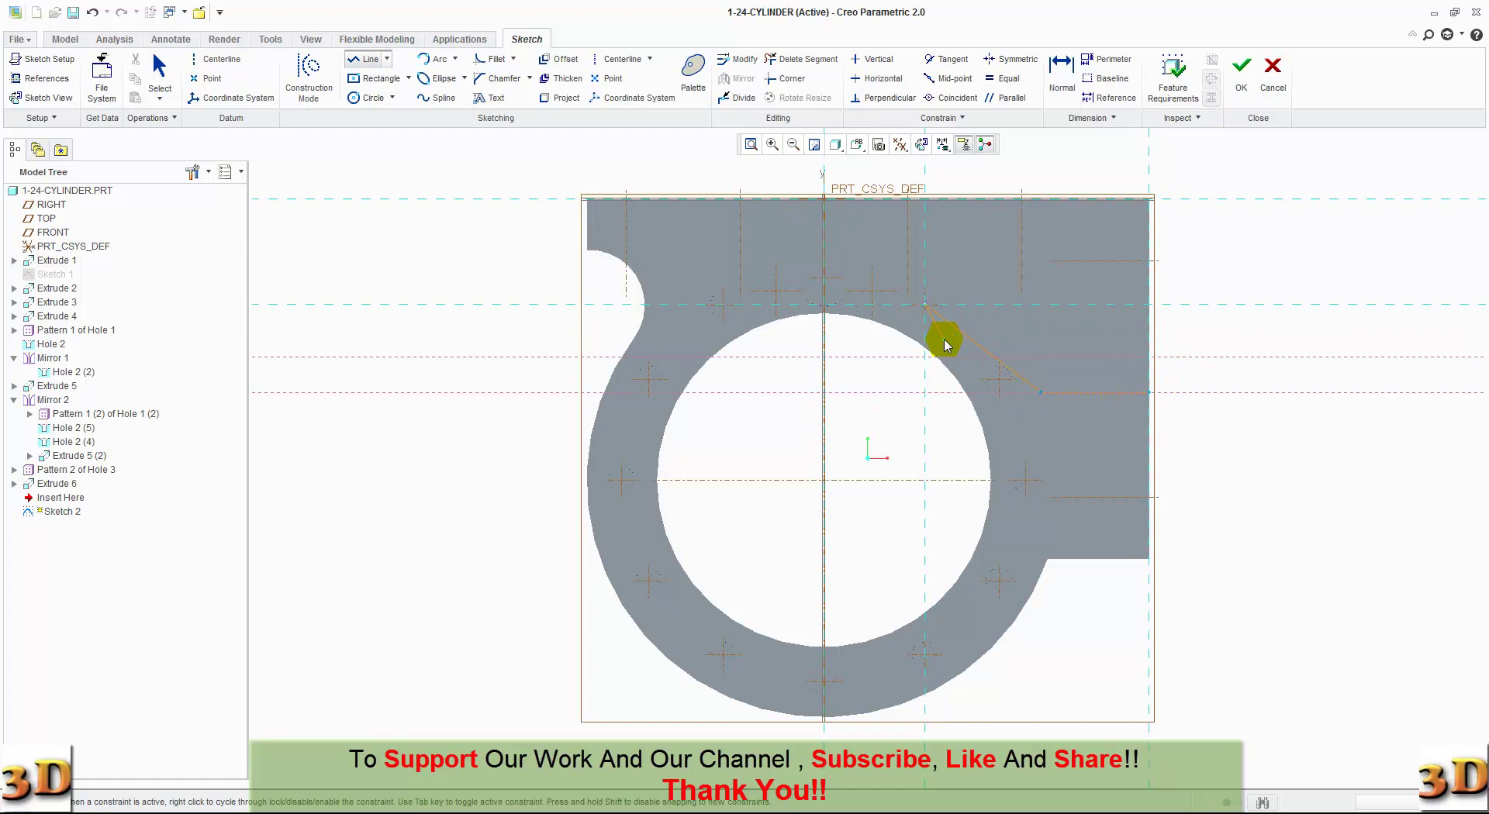
pyautogui.middleClick(1073, 460)
pyautogui.middleClick(1072, 460)
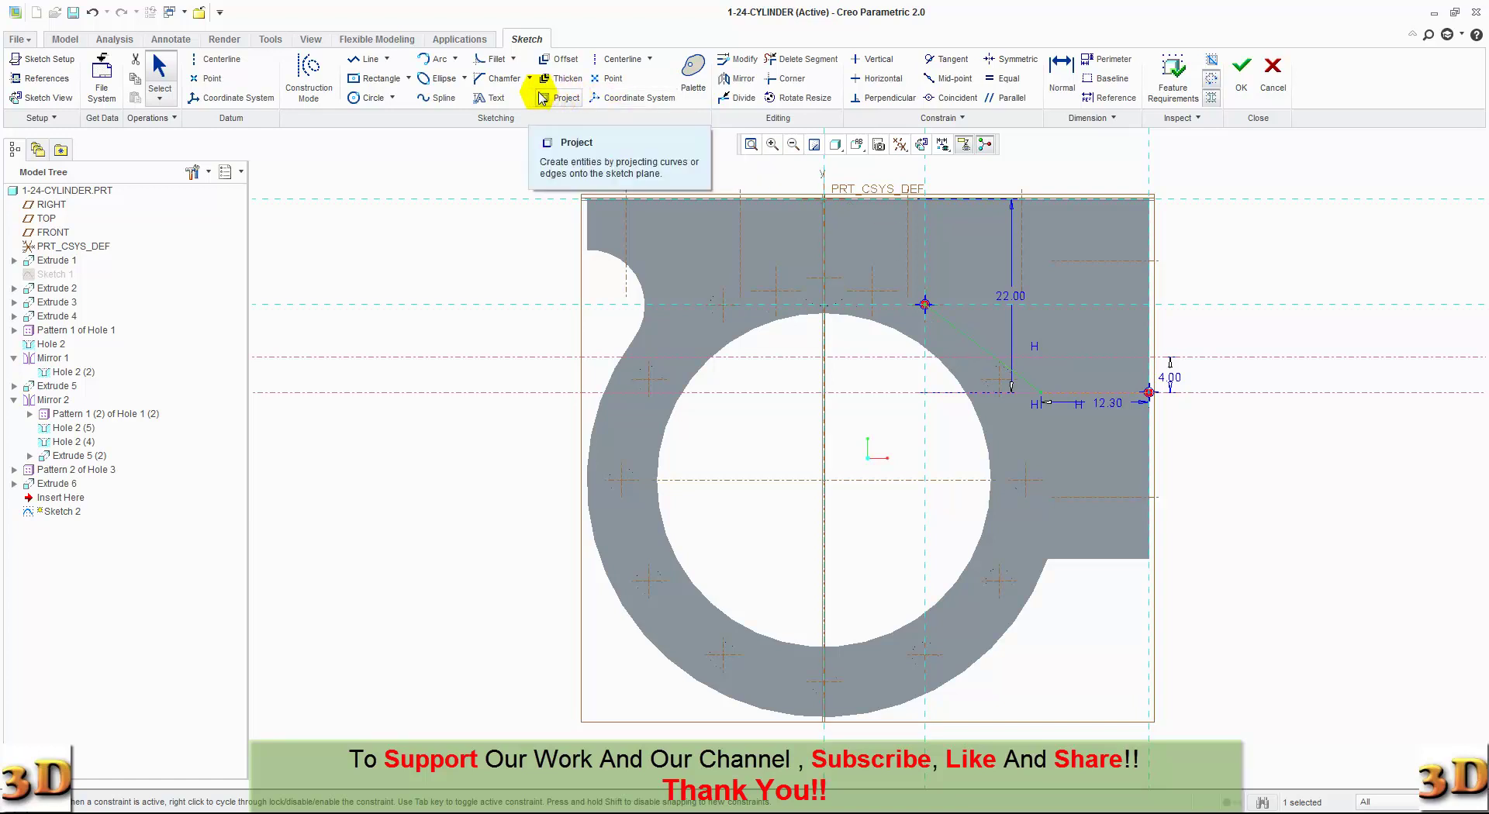
# Offset the sloped and horizontal lines by 4 and trim the overlapping ends near the hole.
pyautogui.click(556, 60)
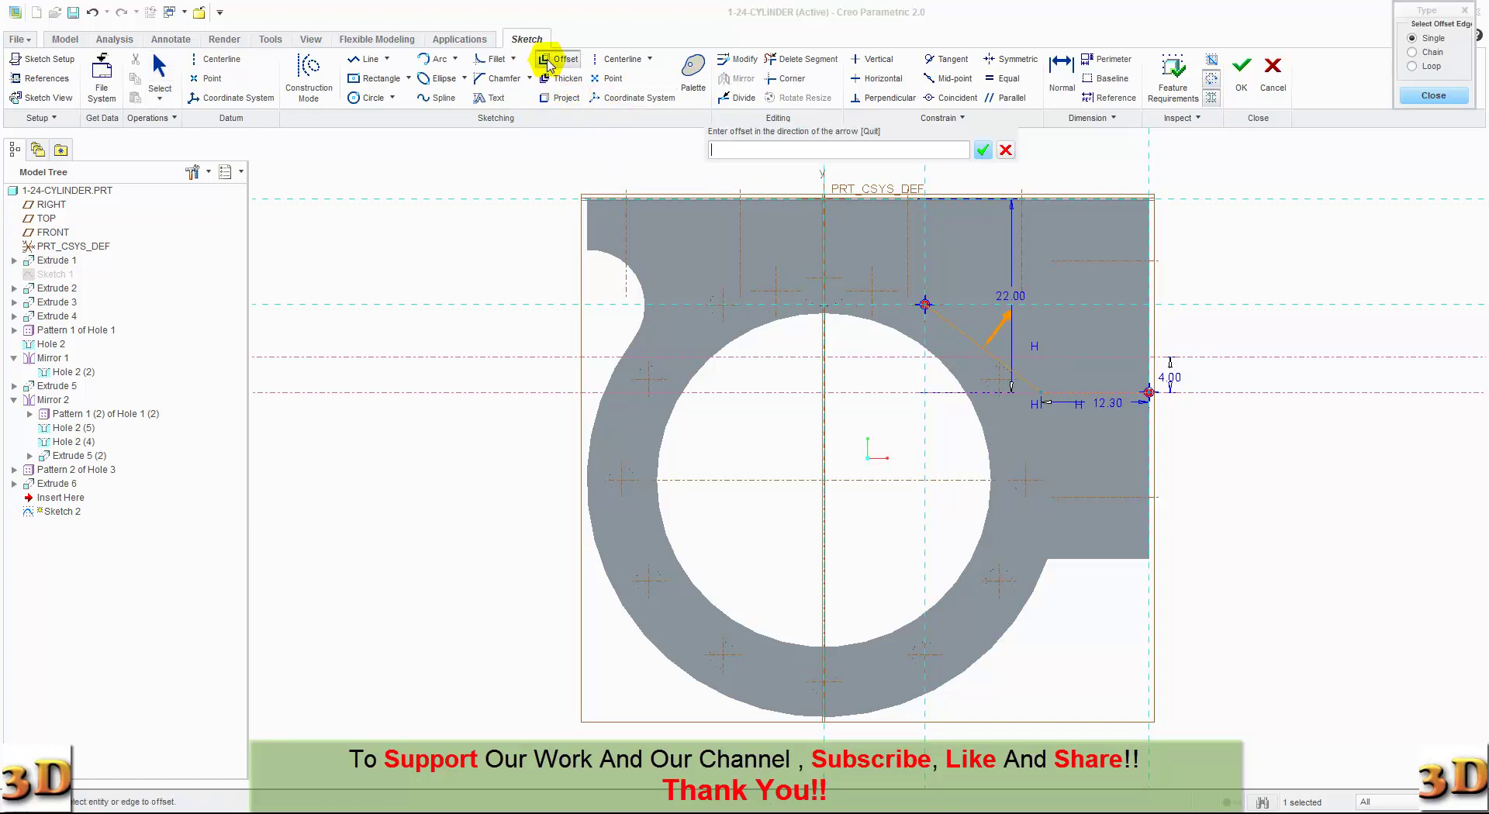
pyautogui.write('4')
pyautogui.press('Return')
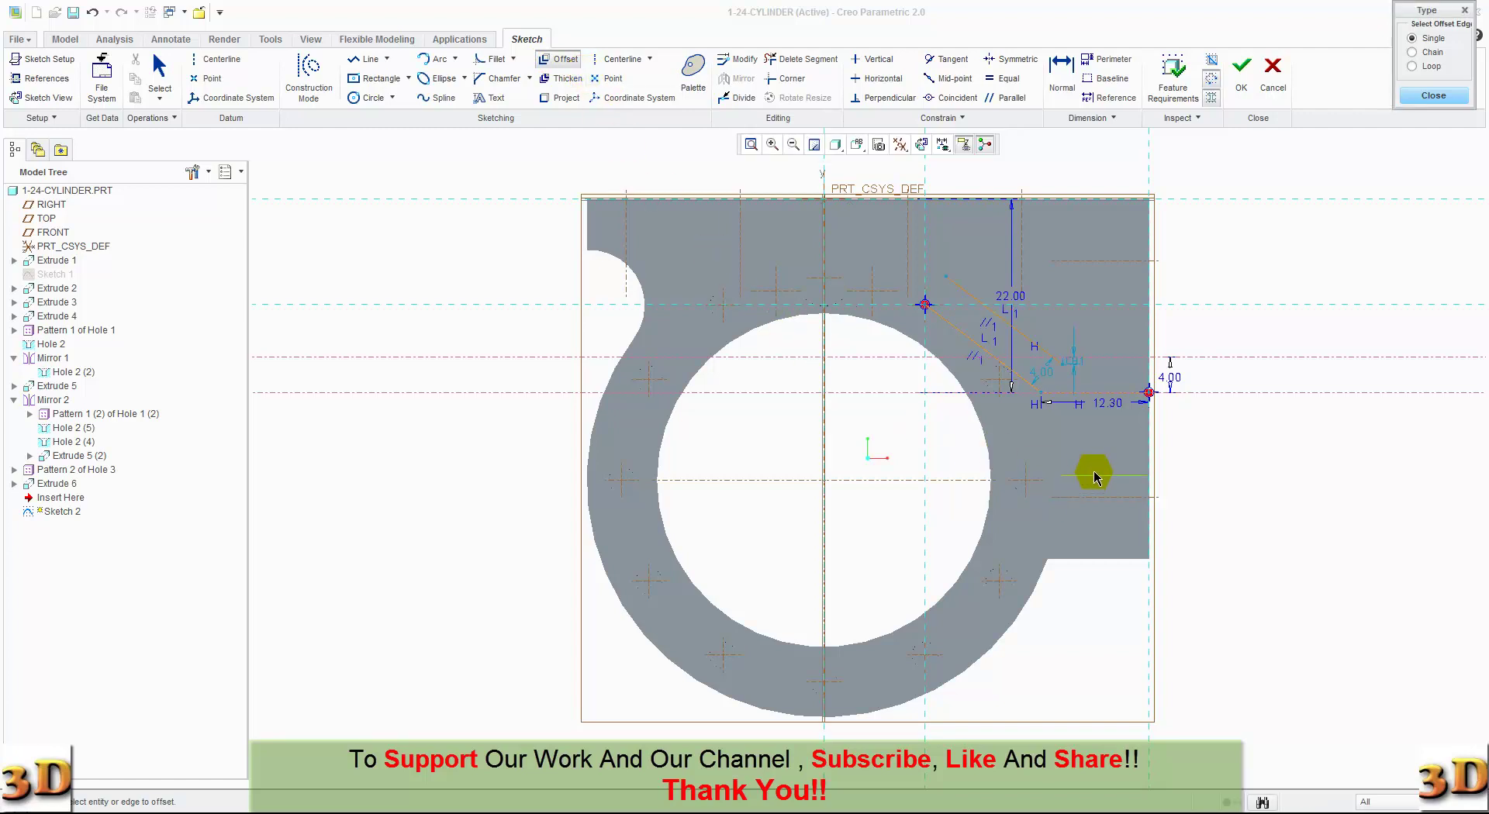
pyautogui.click(1092, 392)
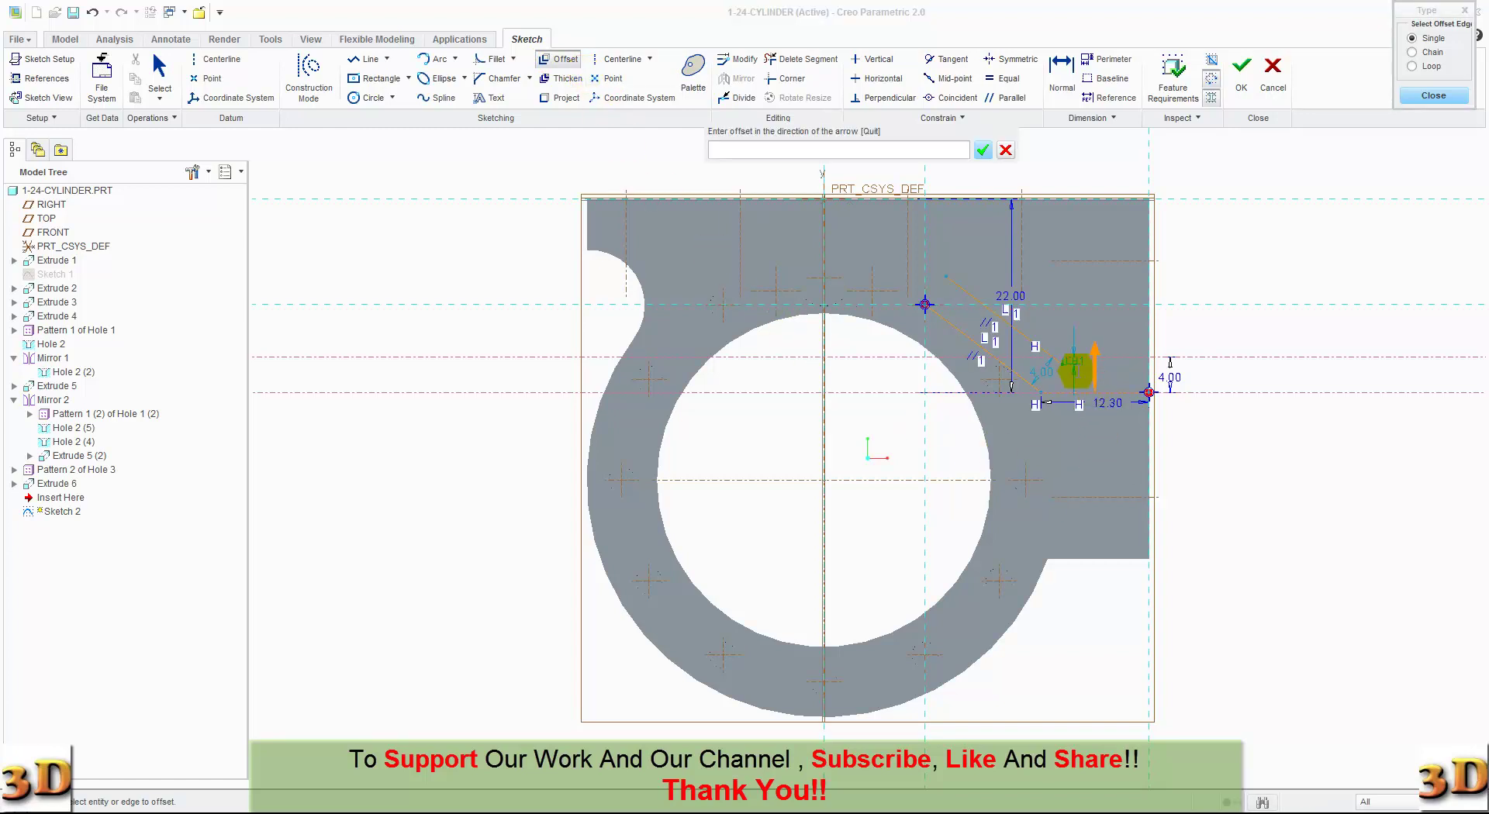
pyautogui.write('4')
pyautogui.press('Return')
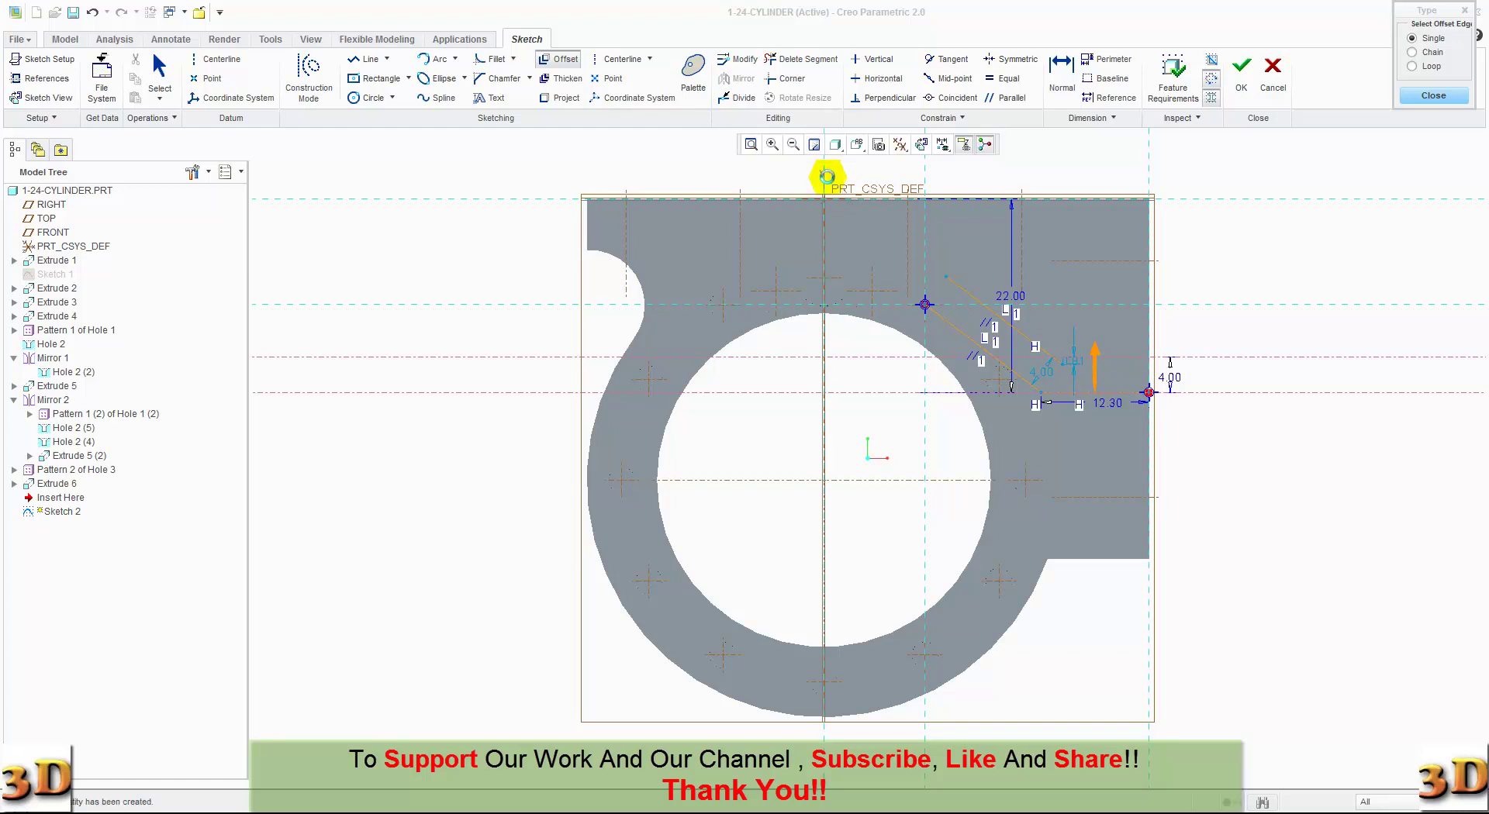
pyautogui.click(1433, 95)
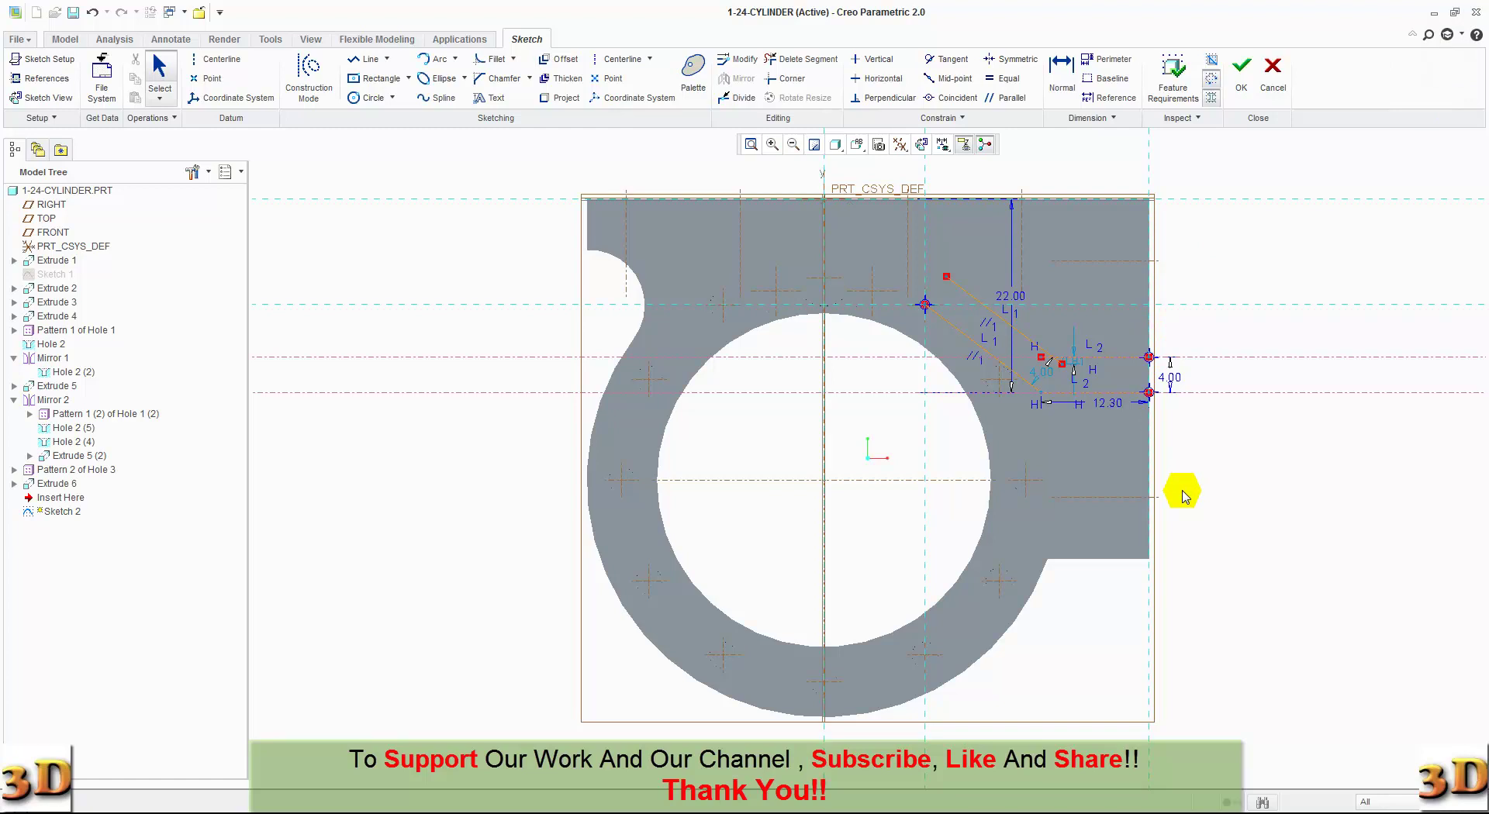
pyautogui.click(800, 59)
pyautogui.moveTo(955, 346); pyautogui.dragTo(1095, 417)
# Dimension the offset line's top end from the vertical centreline, entering 10 for the horizontal dimension.
pyautogui.middleClick(1076, 433)
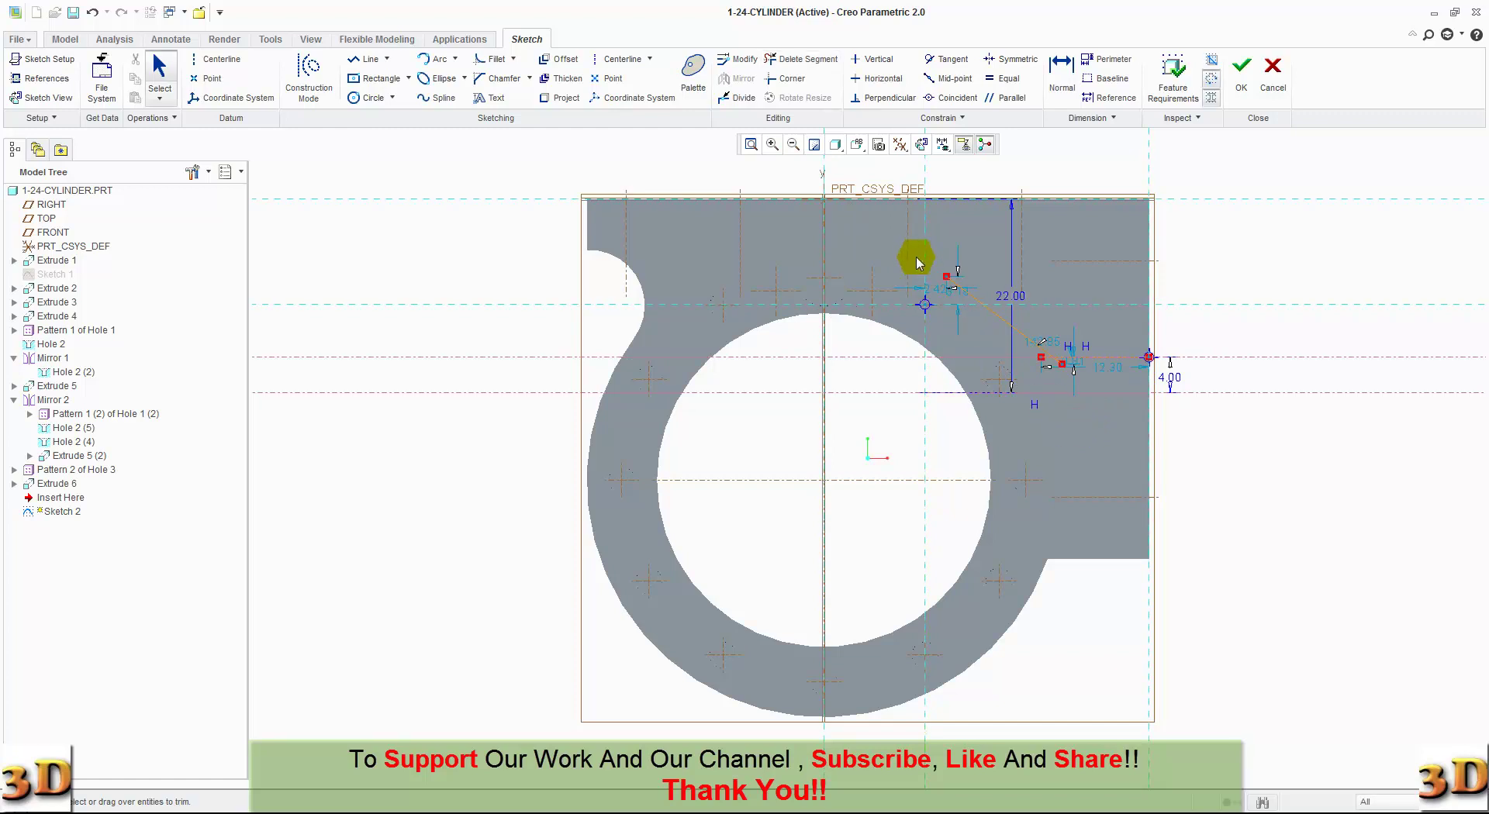
pyautogui.scroll(-2, 917, 259)
pyautogui.scroll(4, 915, 260)
pyautogui.scroll(2, 915, 260)
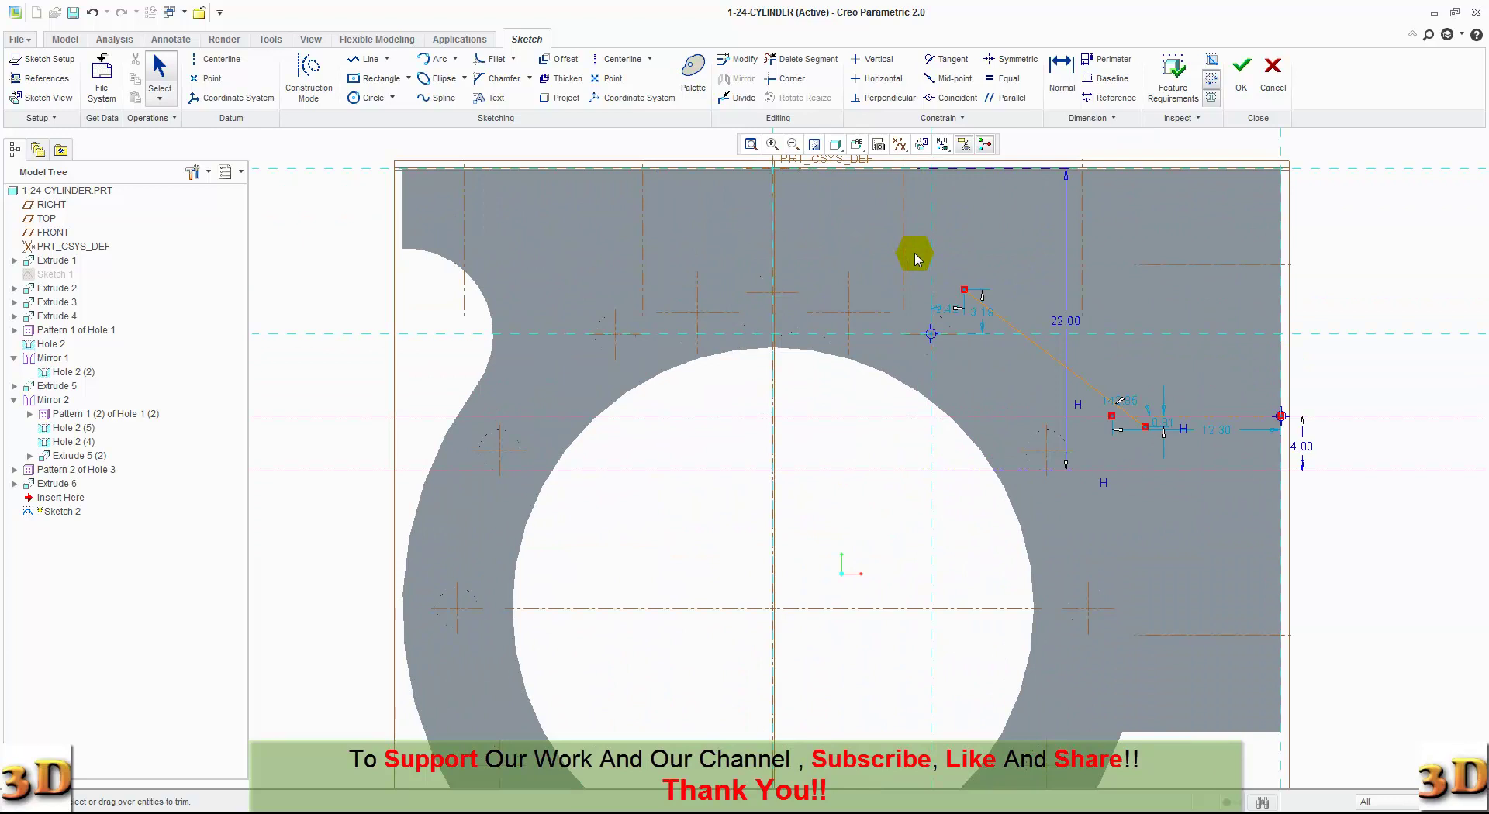
pyautogui.click(1060, 74)
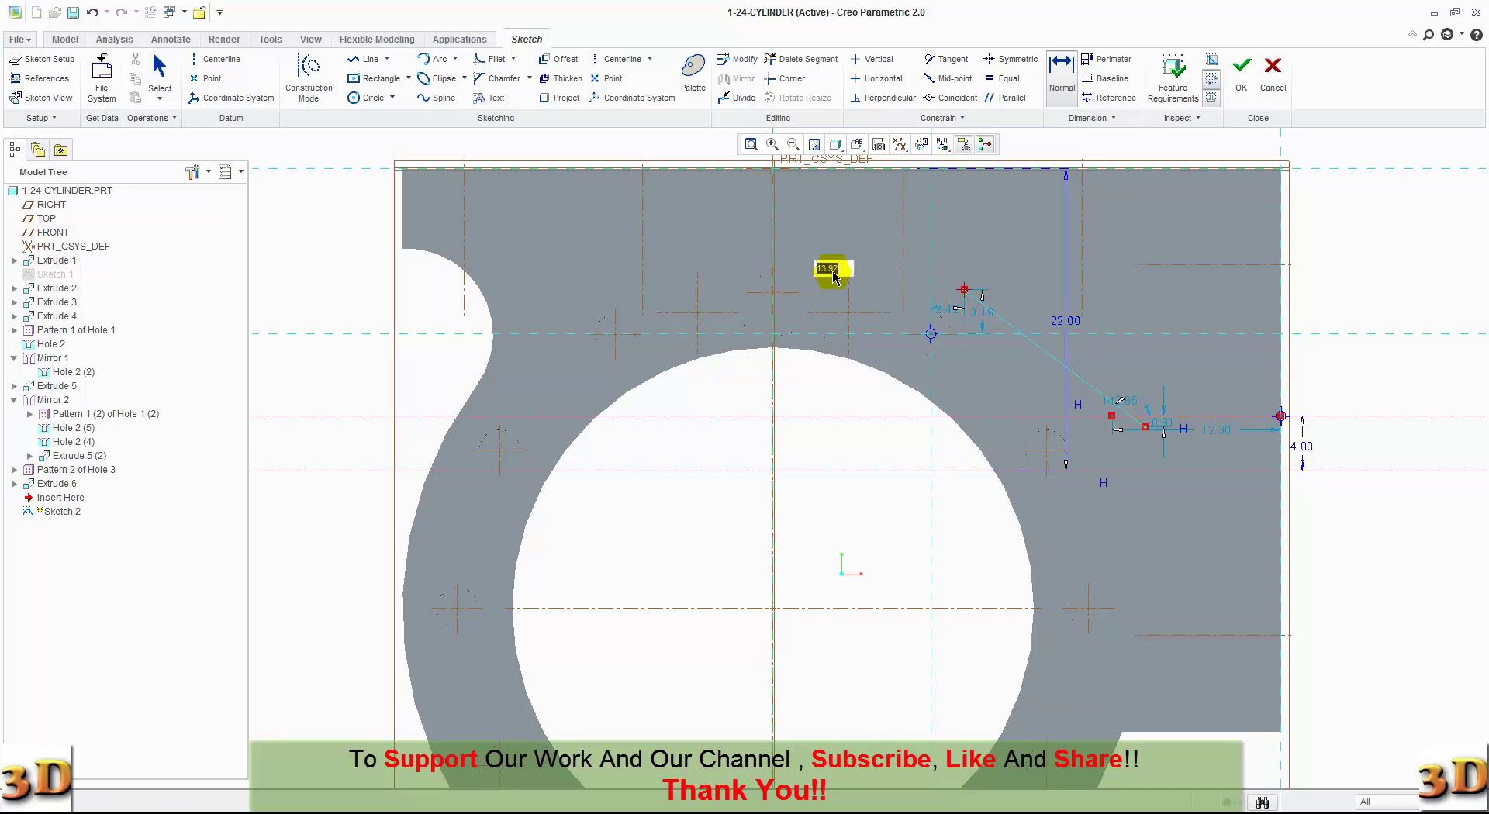
pyautogui.click(827, 288)
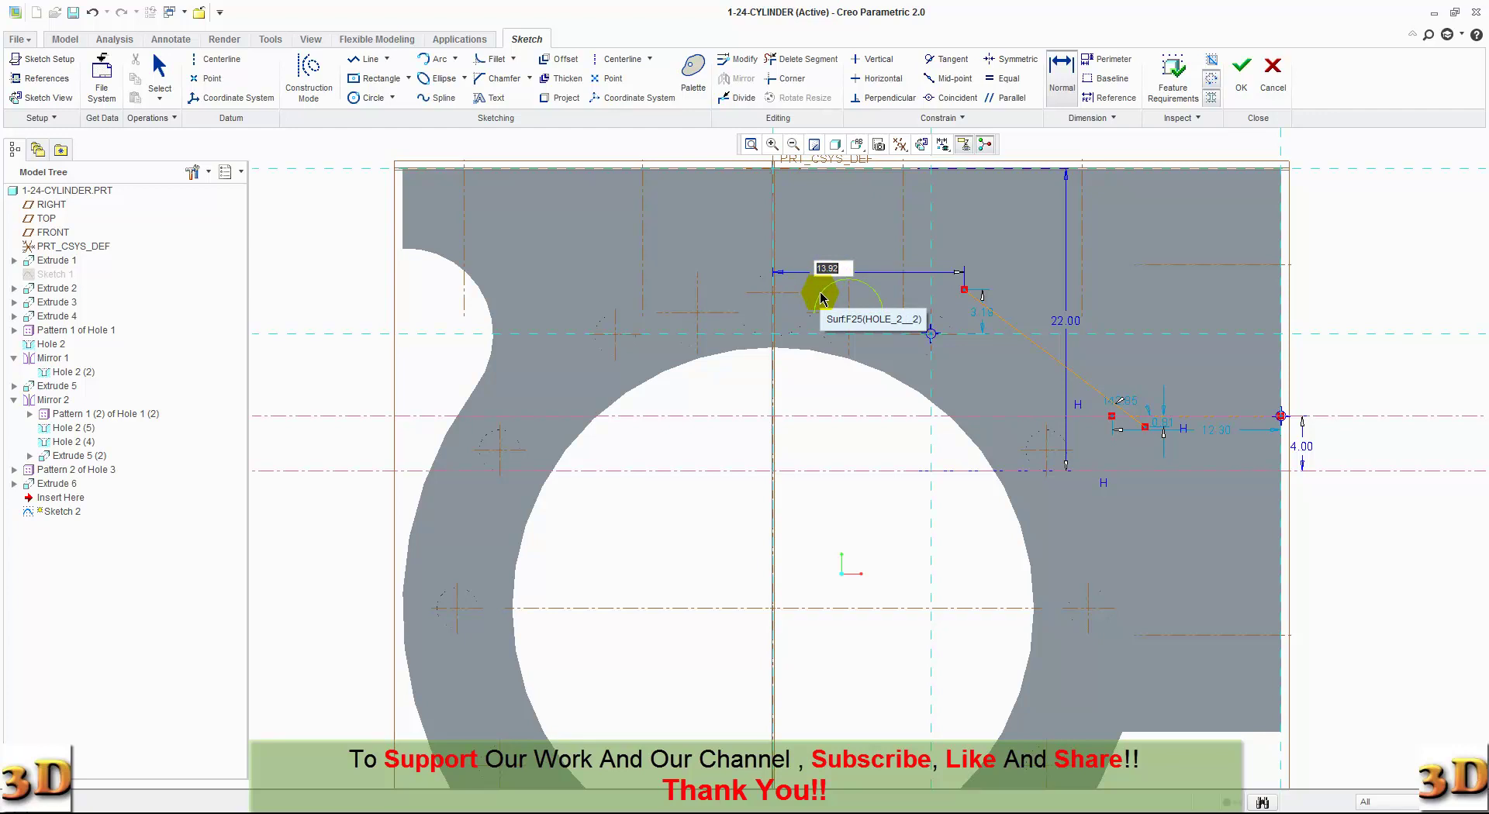
pyautogui.write('10')
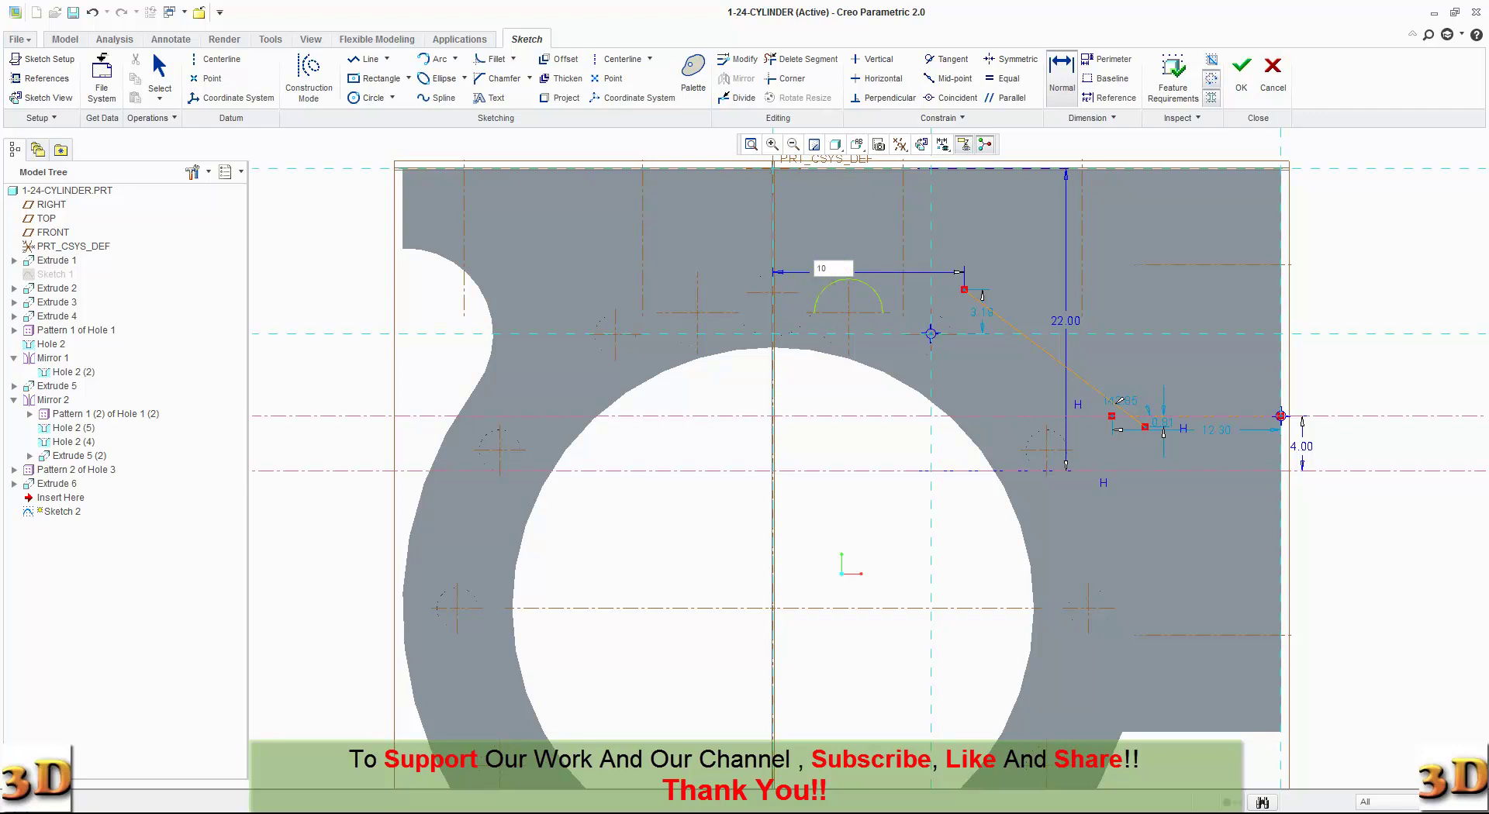
pyautogui.click(823, 298)
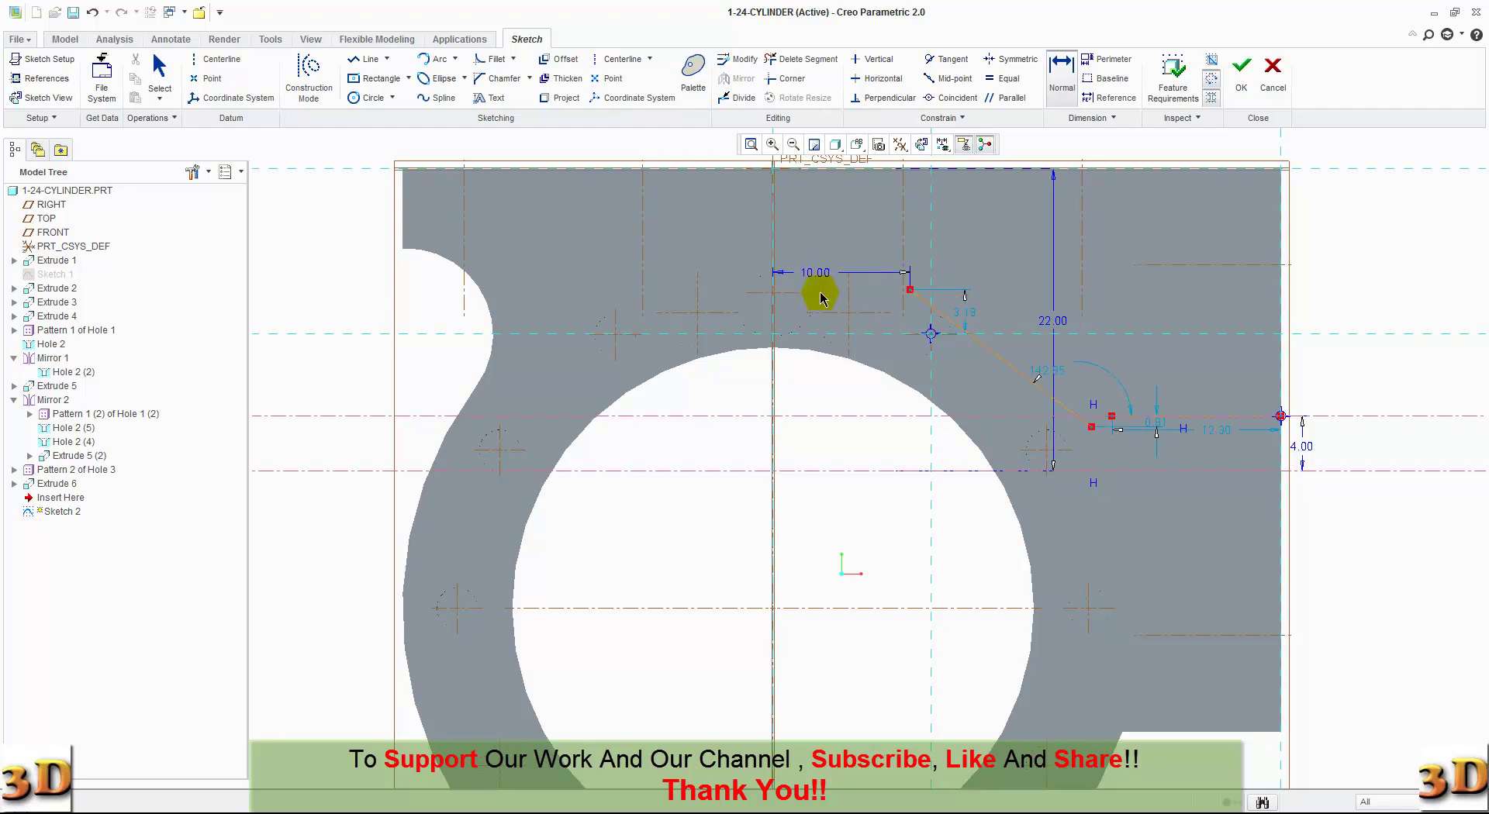
pyautogui.middleClick(1210, 438)
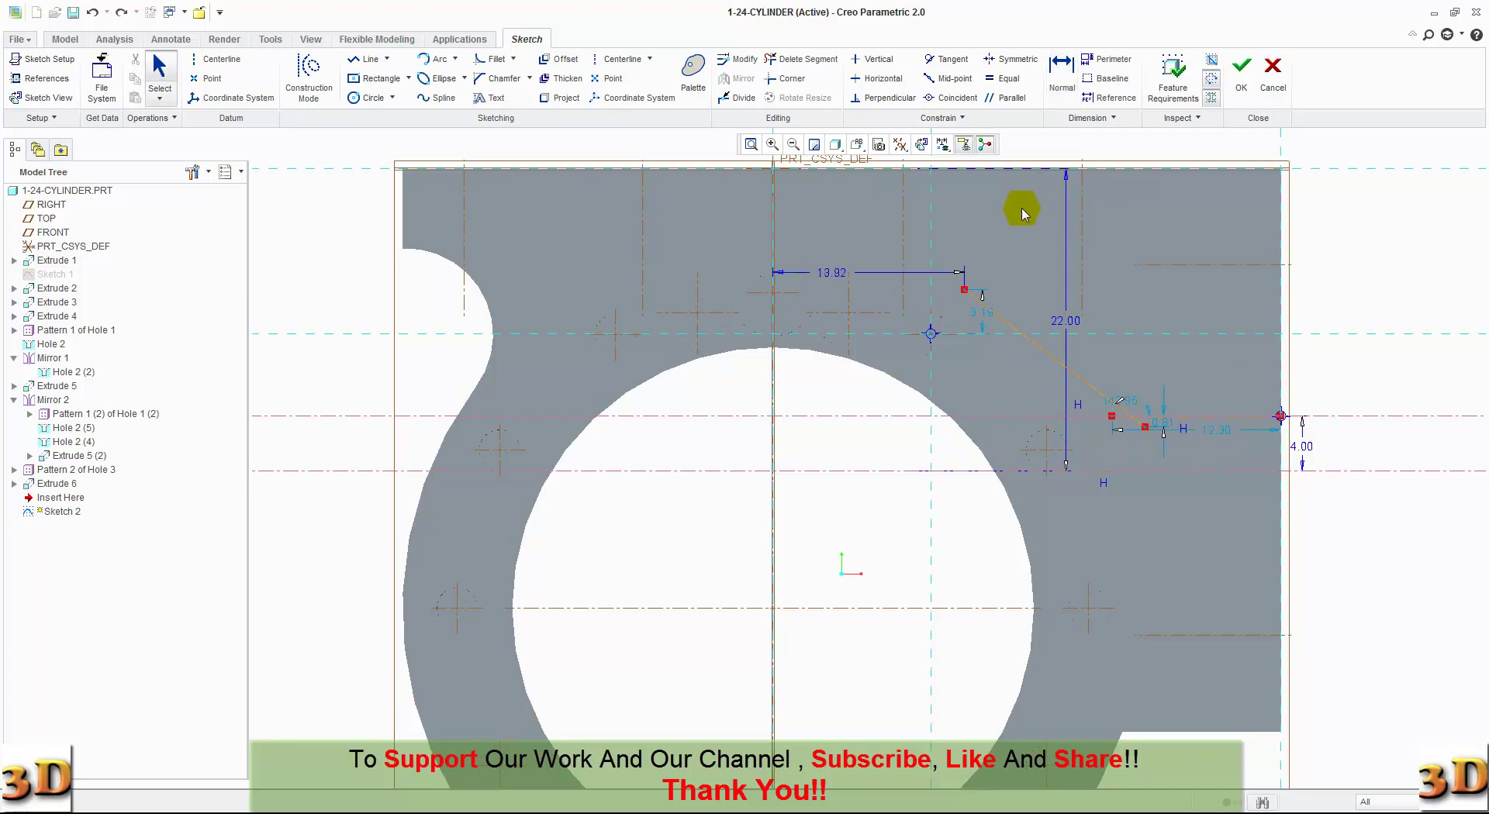
pyautogui.click(798, 59)
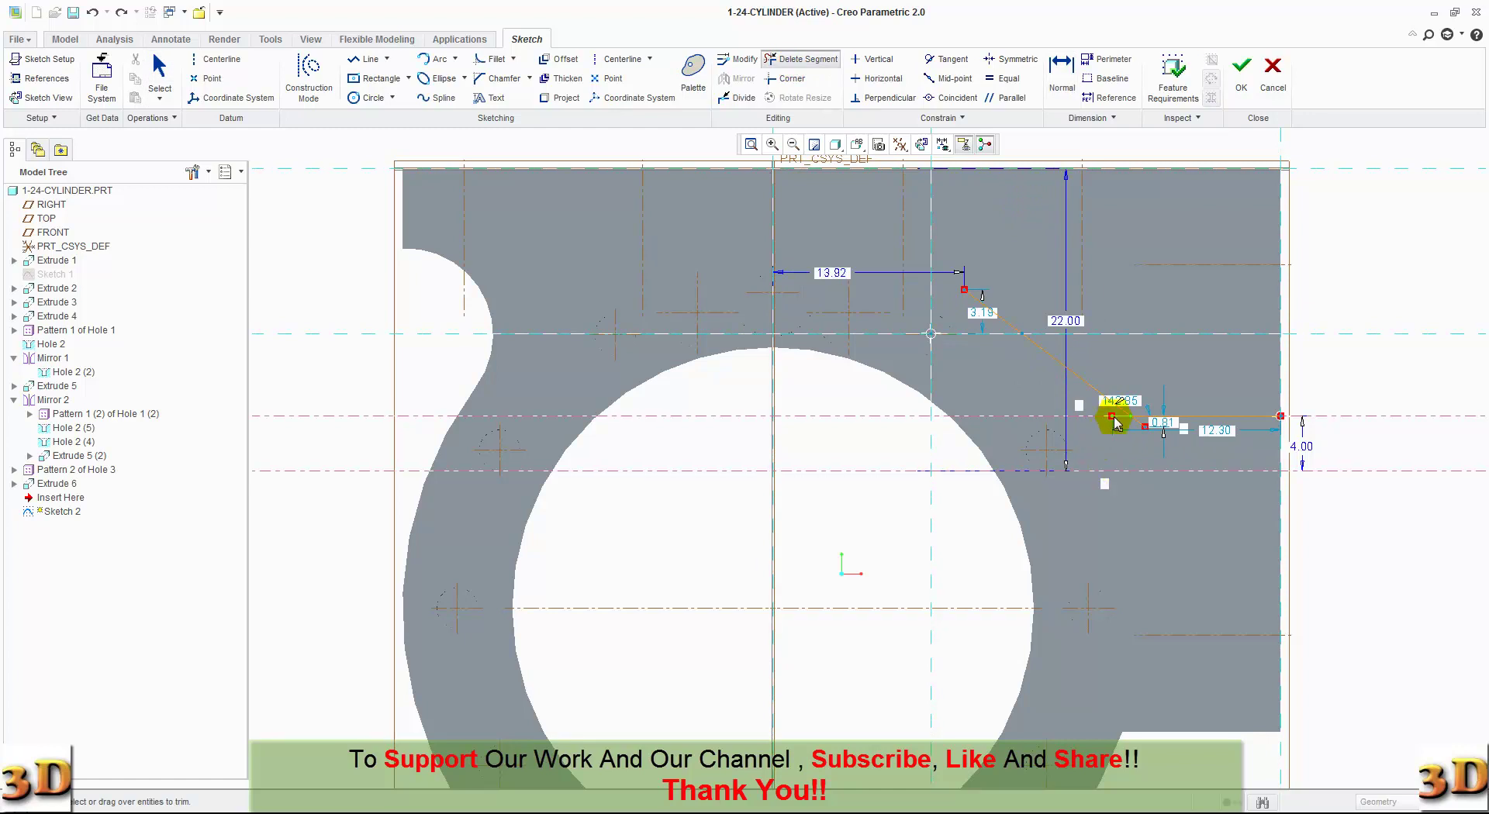
# Trim the short leftover tail past the corner off the channel sketch.
pyautogui.scroll(-3, 1113, 419)
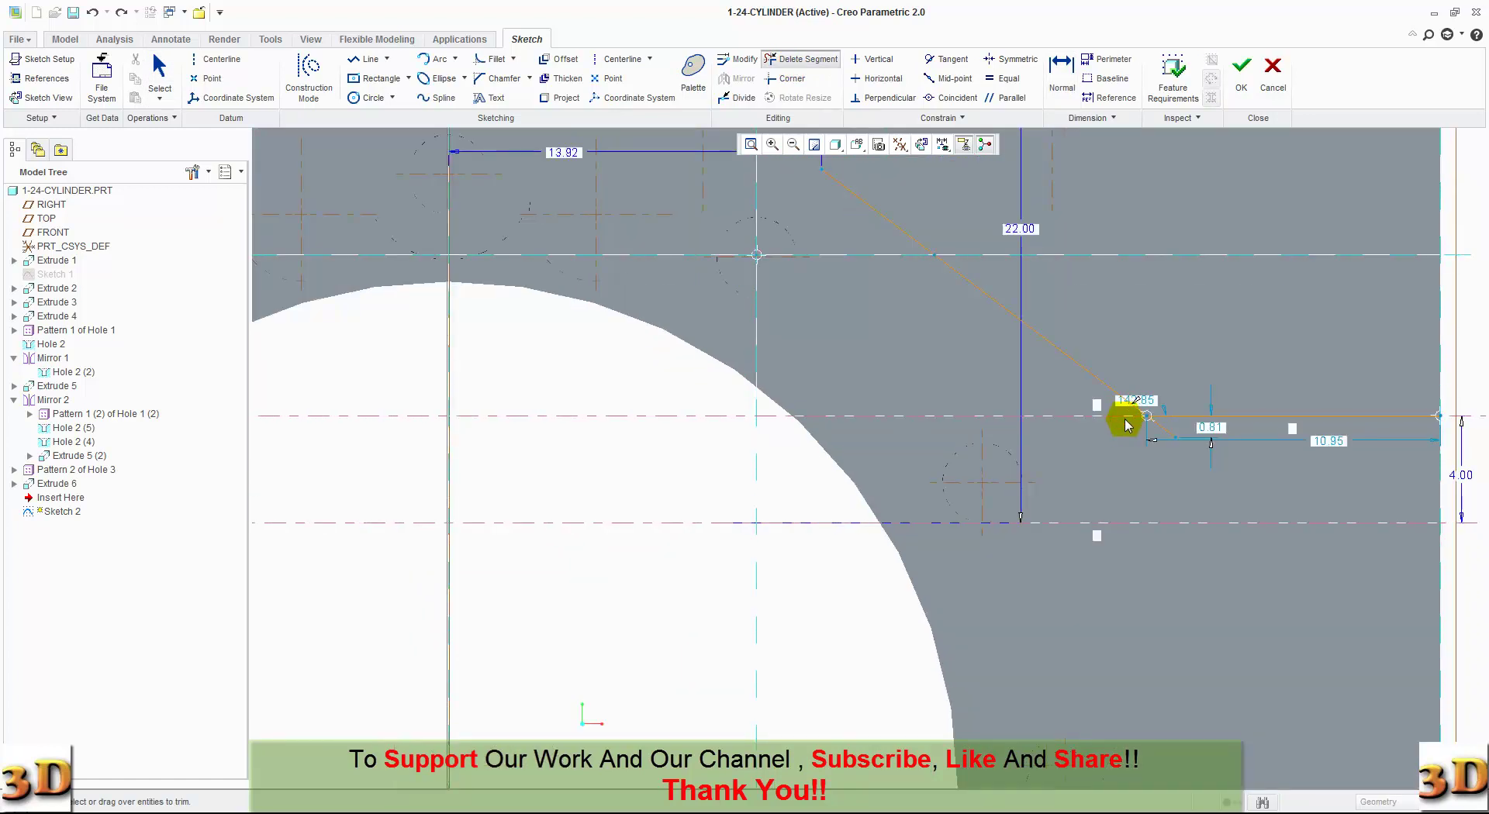
pyautogui.click(1154, 431)
pyautogui.middleClick(1125, 475)
pyautogui.scroll(2, 1126, 481)
pyautogui.scroll(1, 1125, 482)
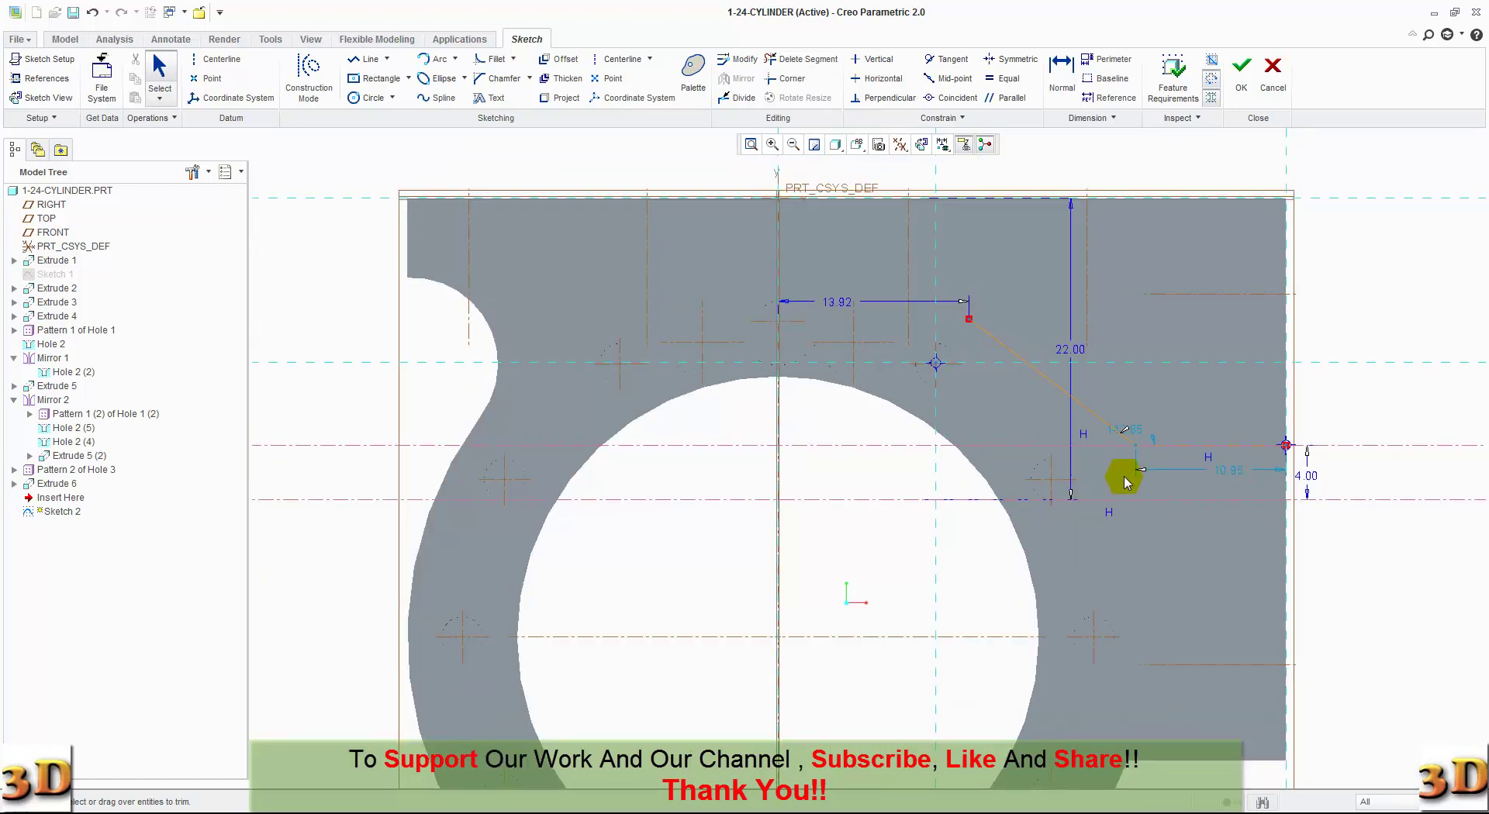
# Change the top horizontal dimension to 8.00 and the offset horizontal dimension to 12.30.
pyautogui.doubleClick(831, 301)
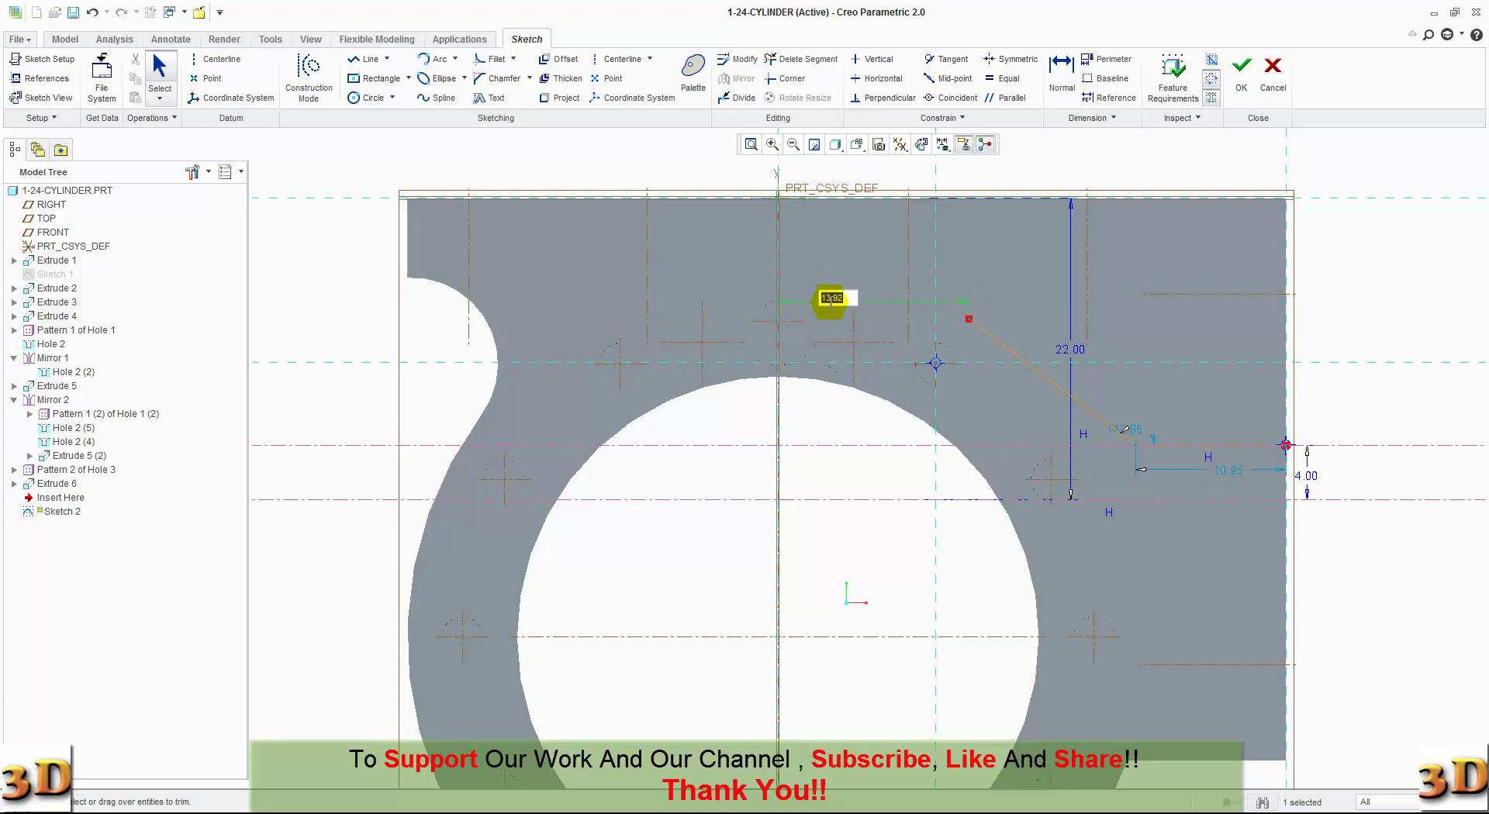
pyautogui.write('8')
pyautogui.click(829, 303)
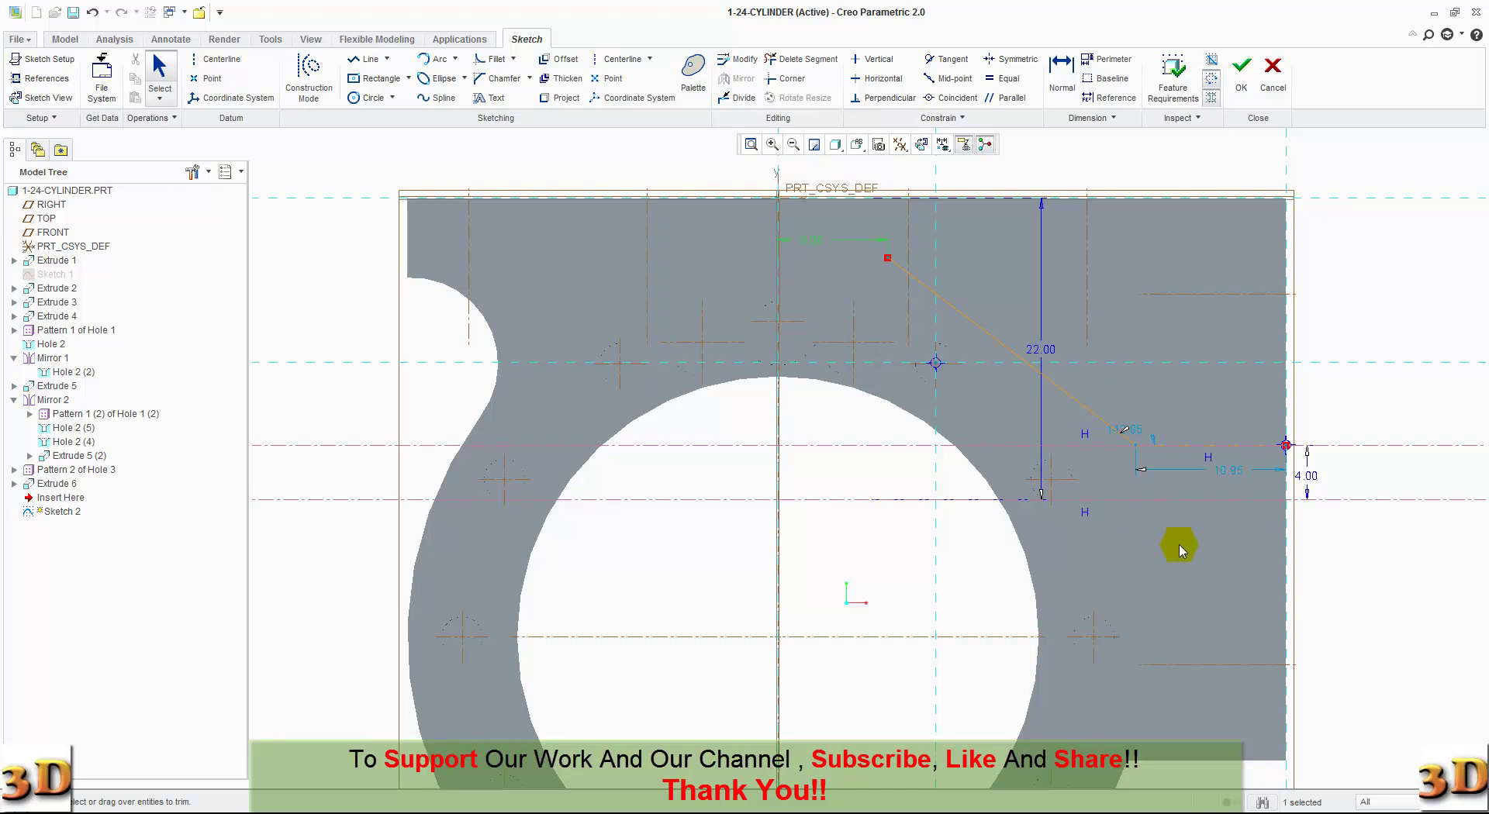
pyautogui.doubleClick(1229, 470)
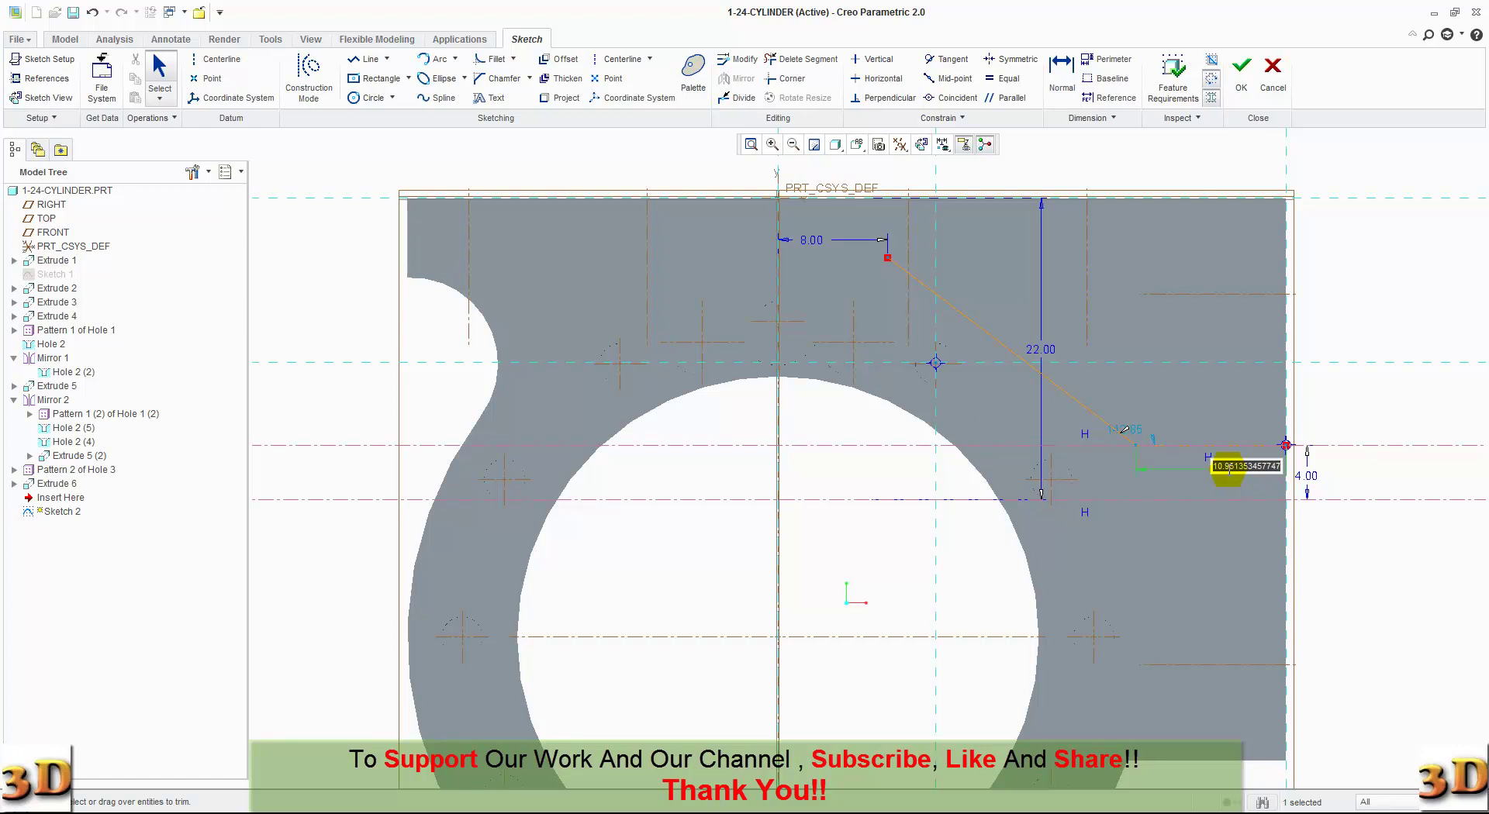
pyautogui.write('12.3')
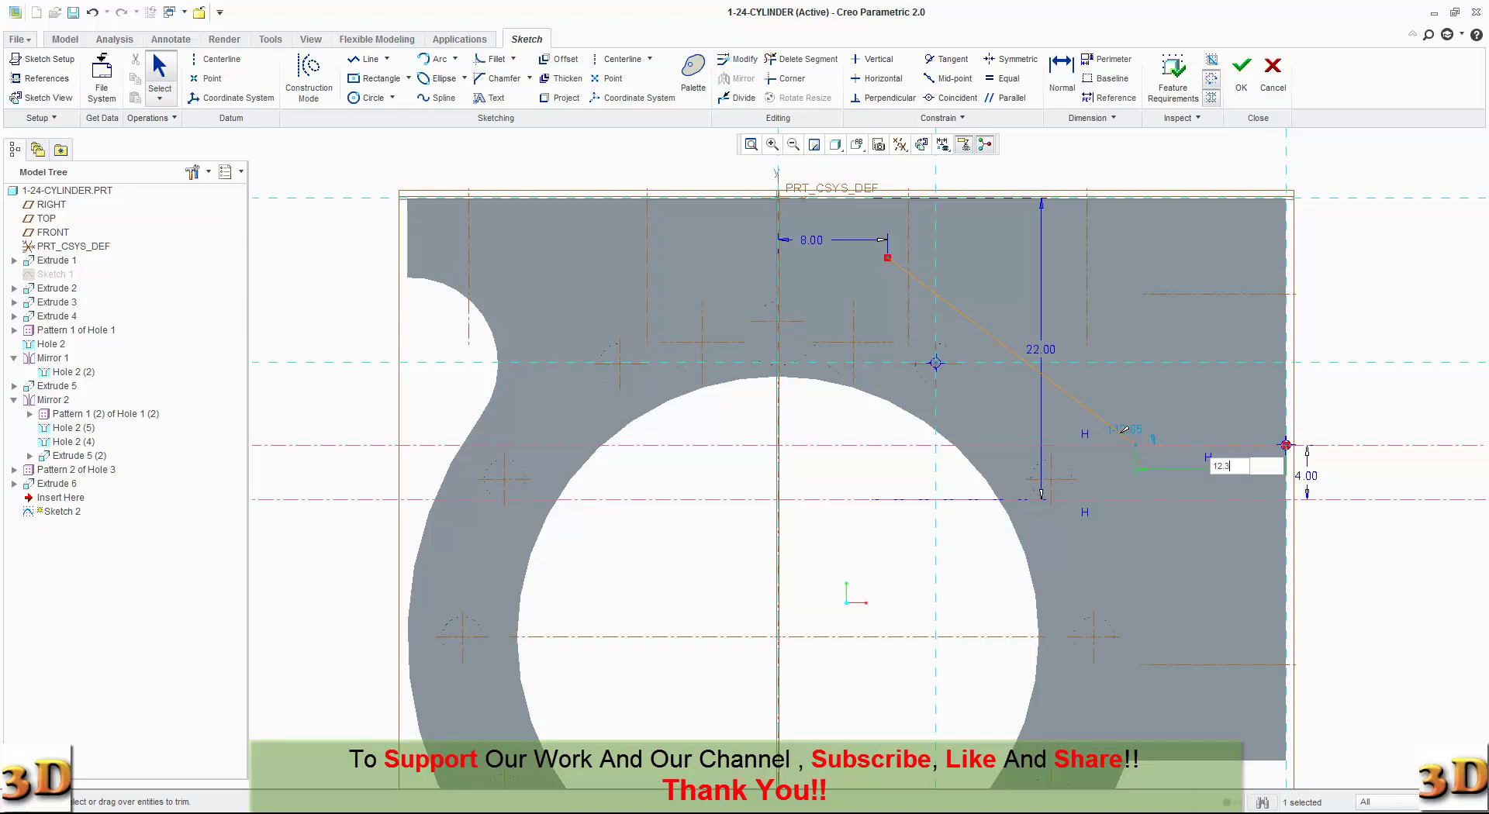
pyautogui.press('Return')
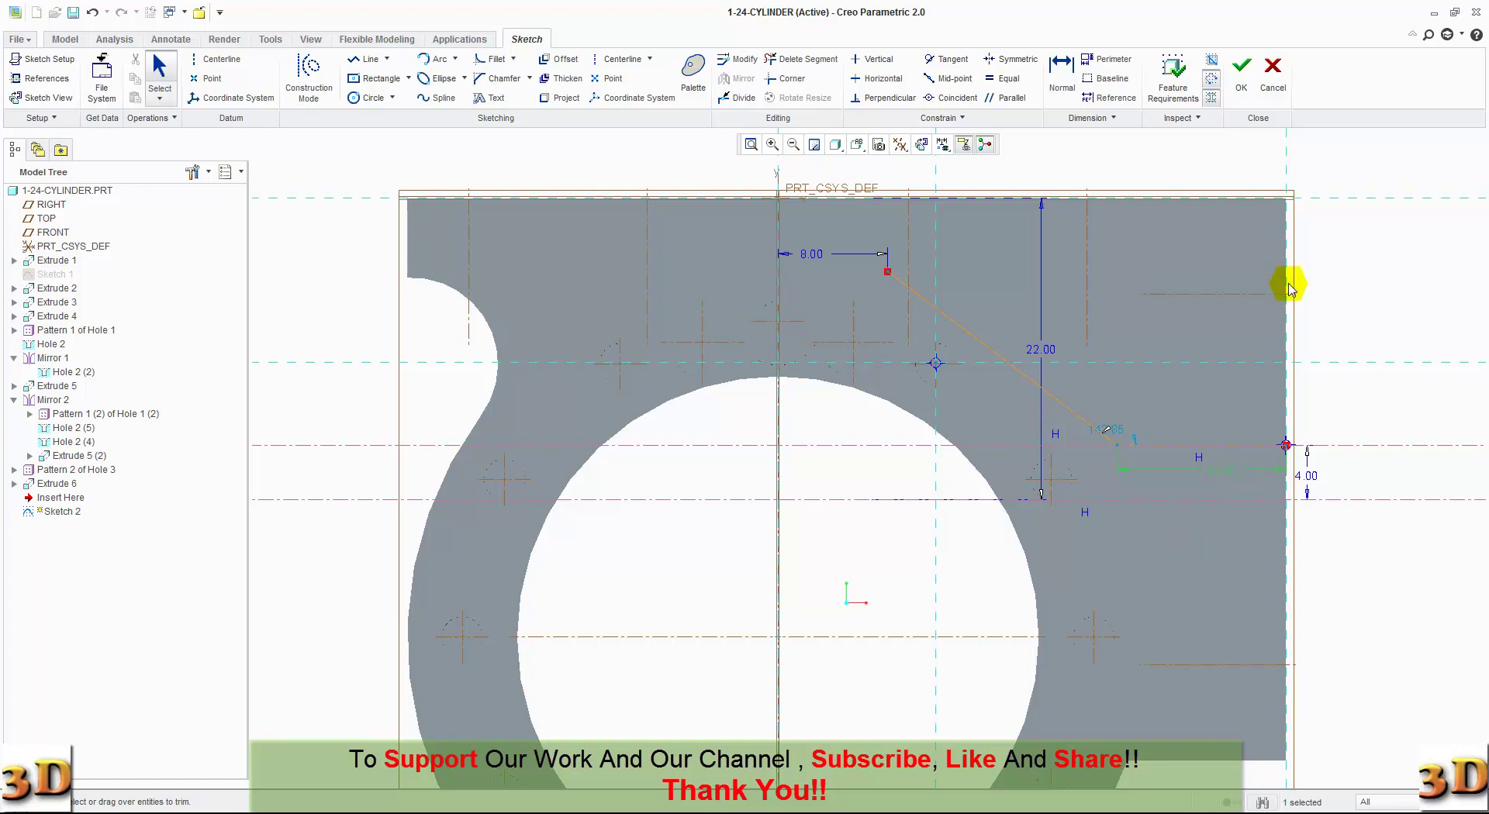
# Finish Sketch 2, then reopen it with Edit Definition.
pyautogui.click(1243, 93)
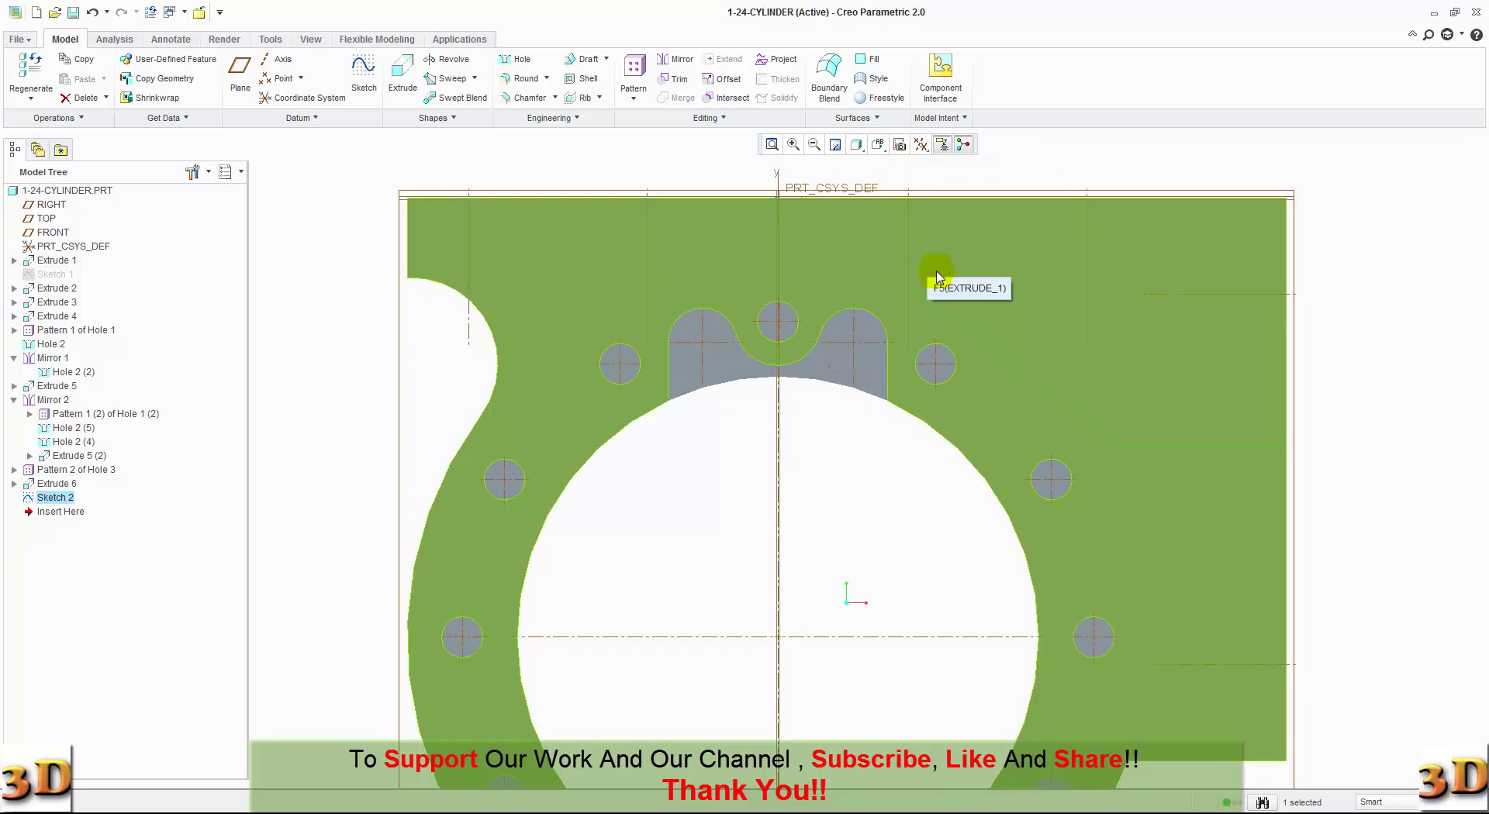
pyautogui.click(944, 321)
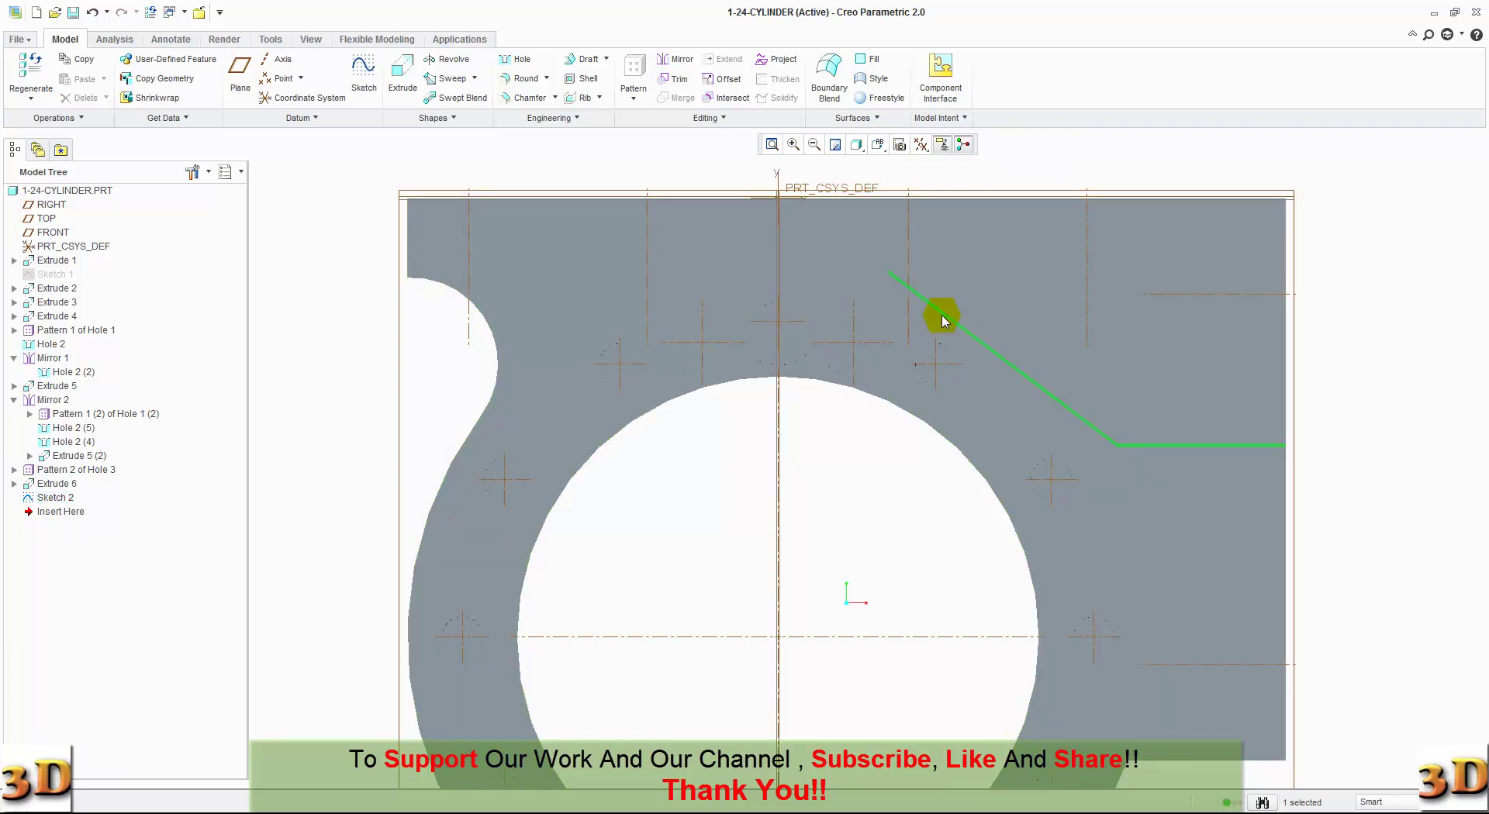
pyautogui.rightClick(69, 505)
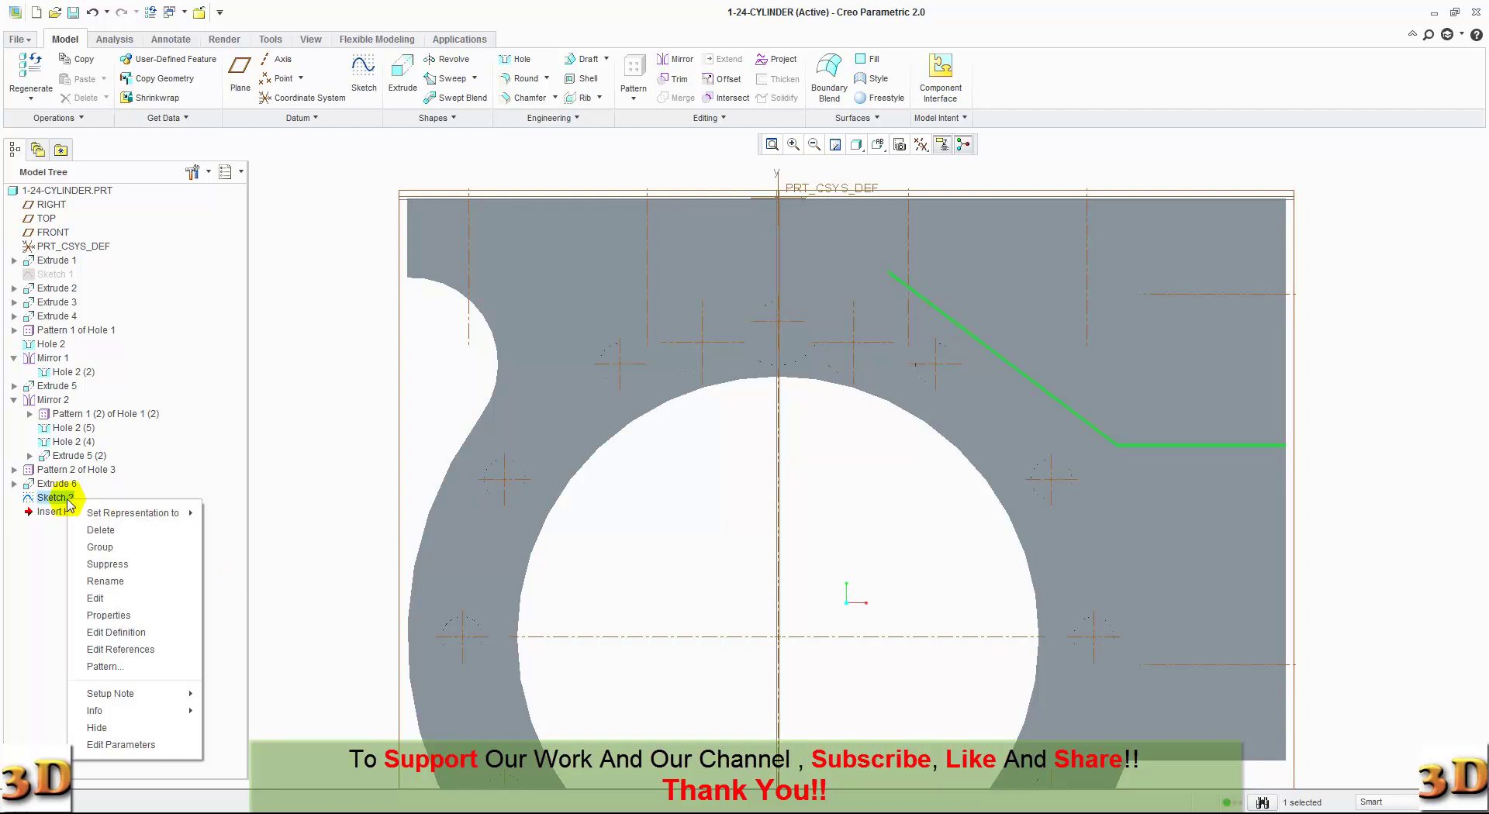
pyautogui.click(124, 634)
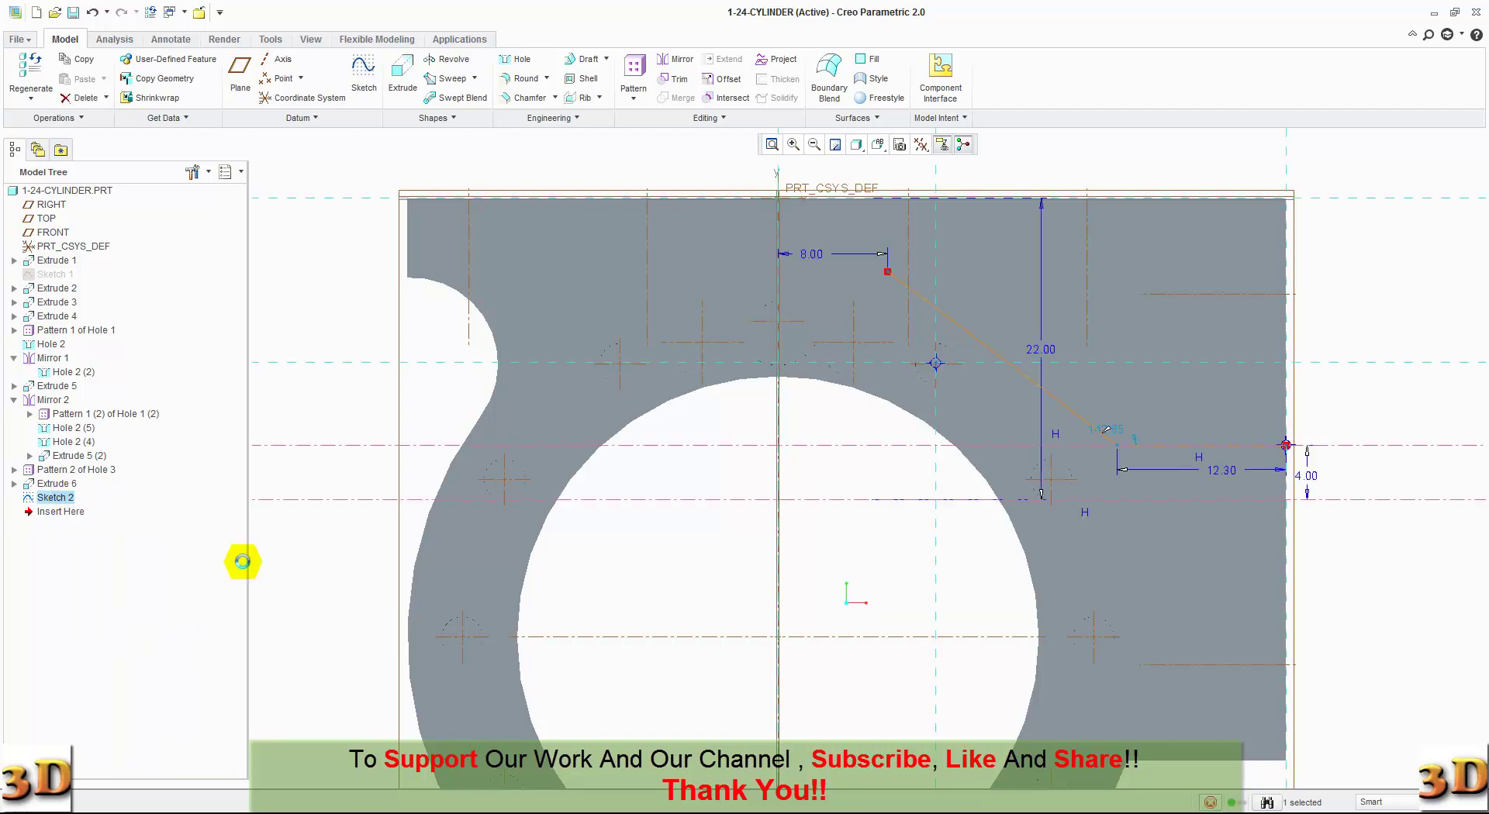
# Shorten the top offset dimension from 8.00 to 6.00 and accept the redefined sketch.
pyautogui.doubleClick(818, 255)
pyautogui.write('5')
pyautogui.press('Return')
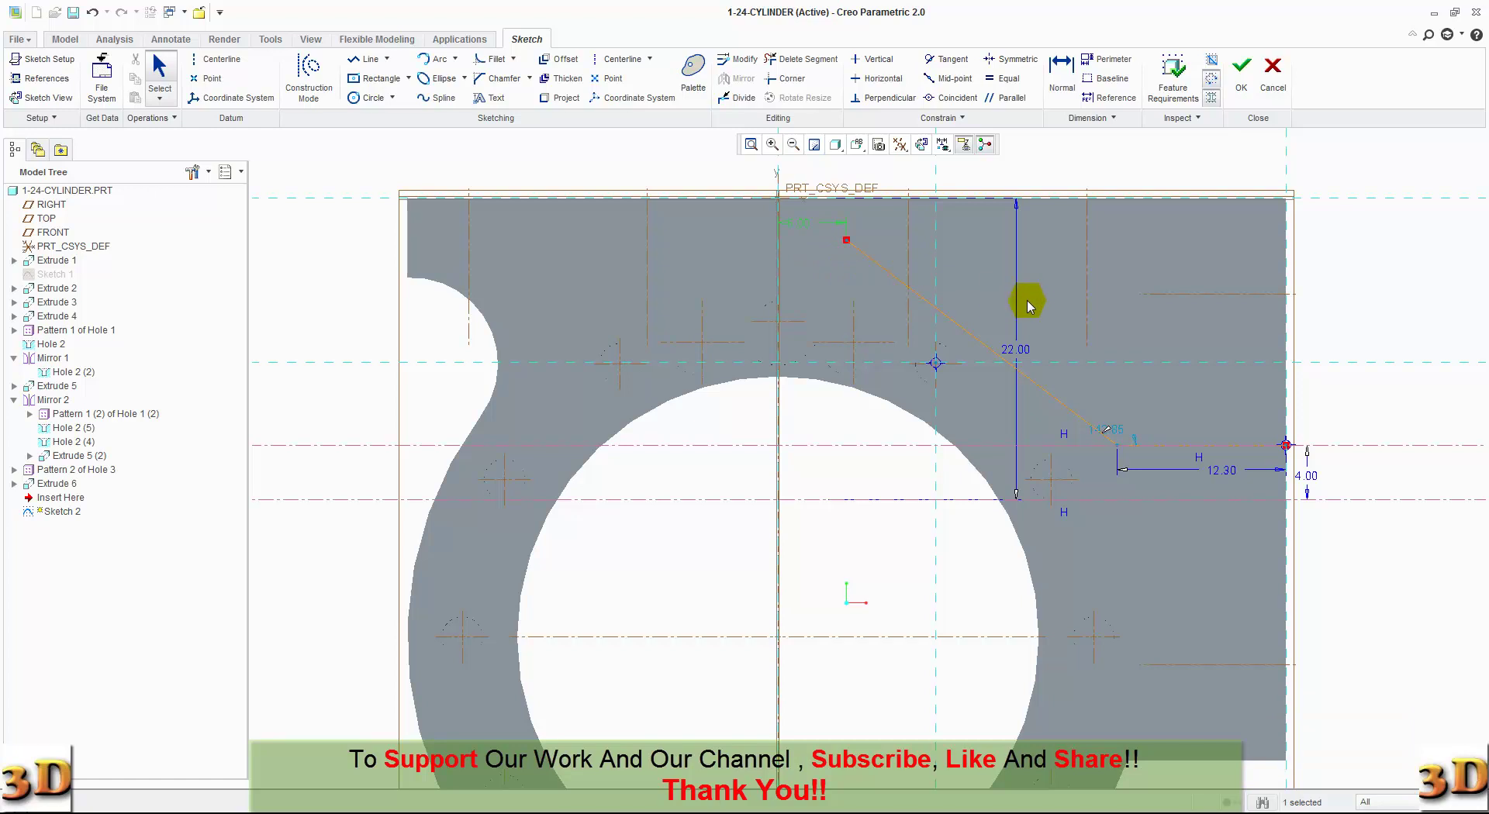
pyautogui.click(1239, 69)
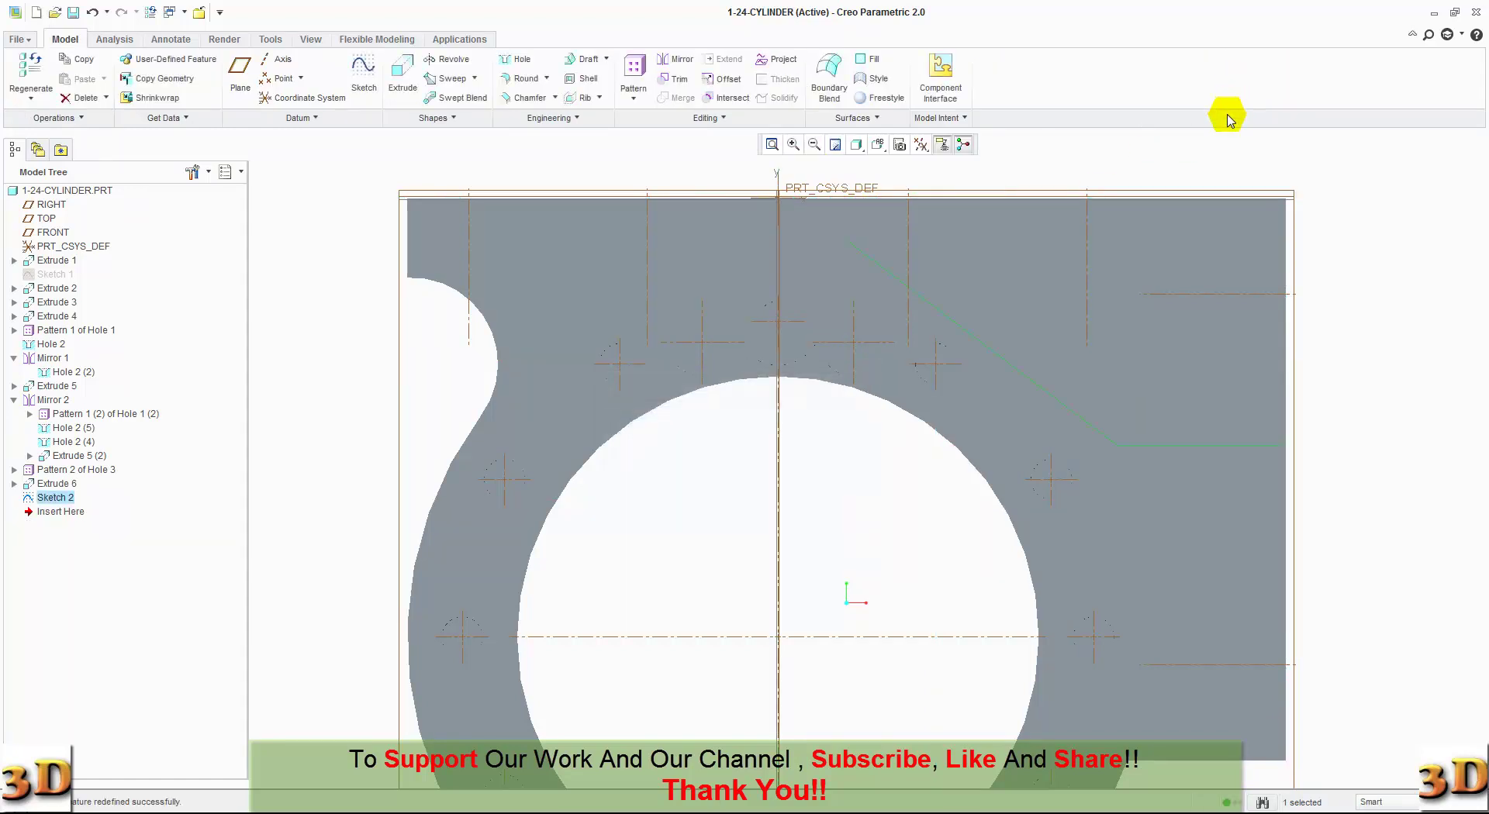
# Start a sweep along Sketch 2 with its start point flipped to the side-face end.
pyautogui.click(880, 147)
pyautogui.click(903, 166)
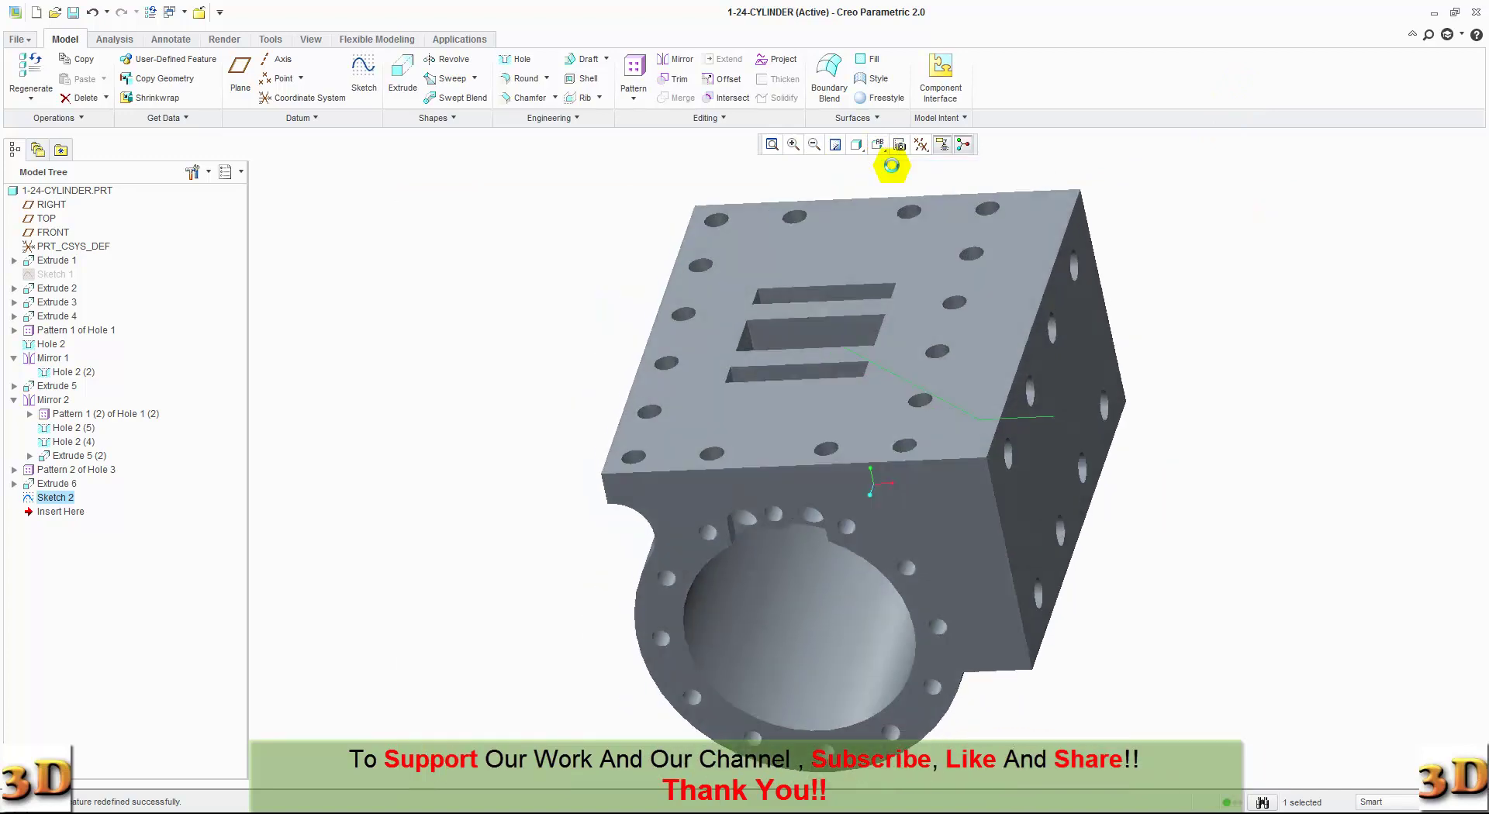
pyautogui.click(448, 78)
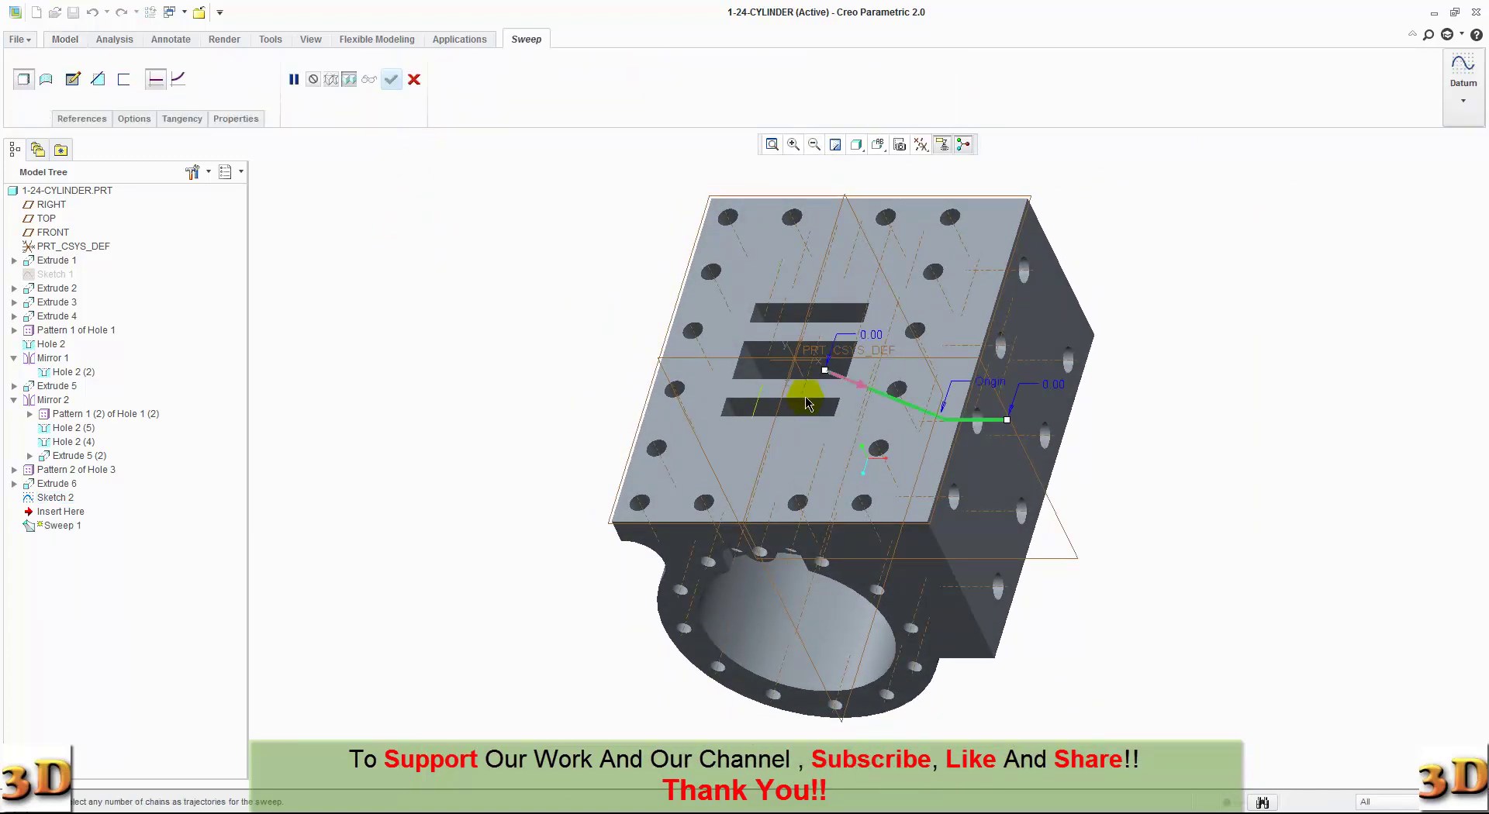
pyautogui.click(845, 386)
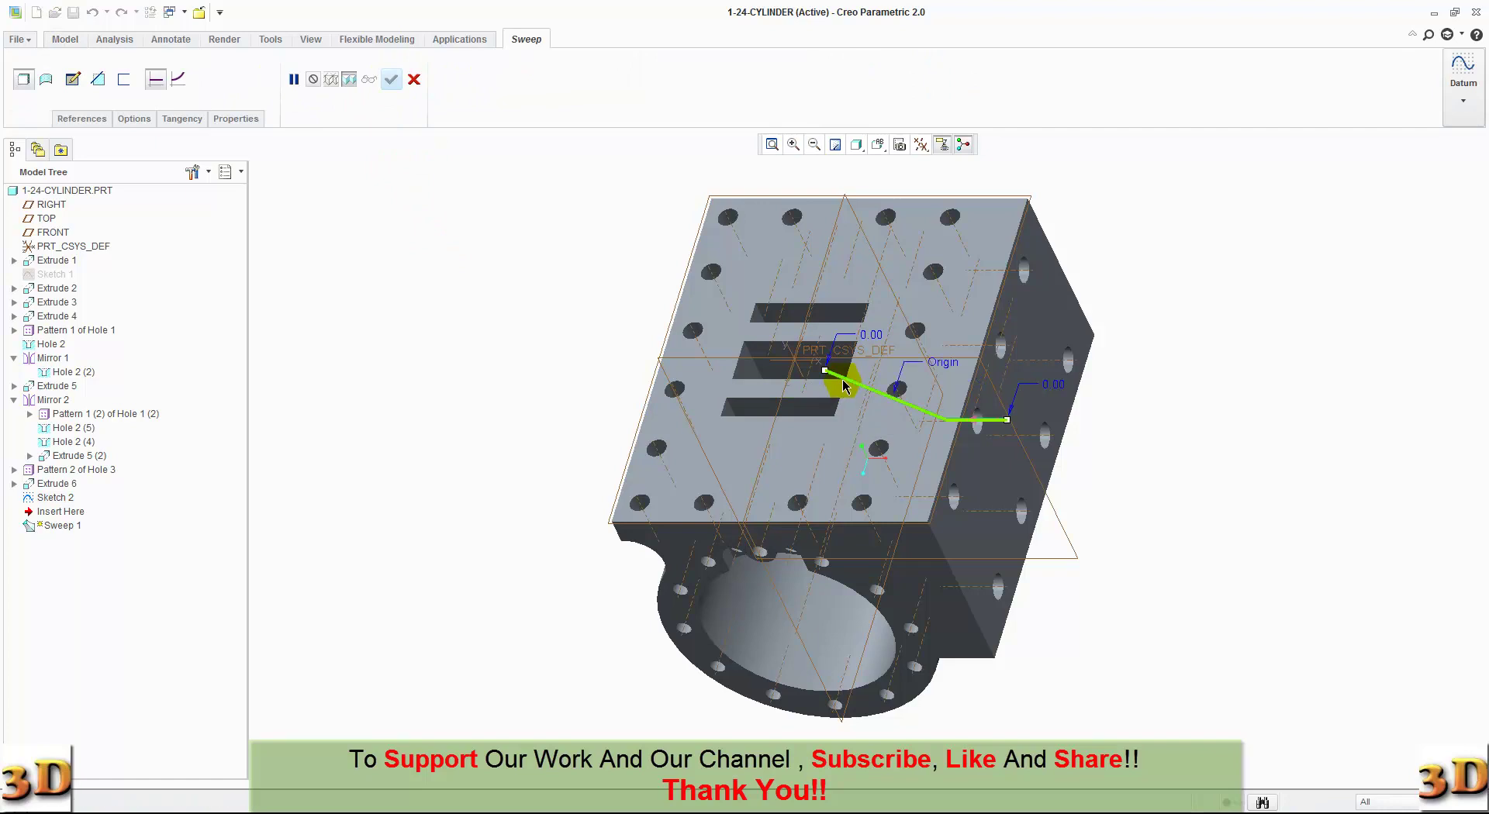
# Sketch a size-8 circular sweep section centred on the reference-line intersection.
pyautogui.click(77, 84)
pyautogui.click(355, 97)
pyautogui.click(746, 347)
pyautogui.click(1009, 431)
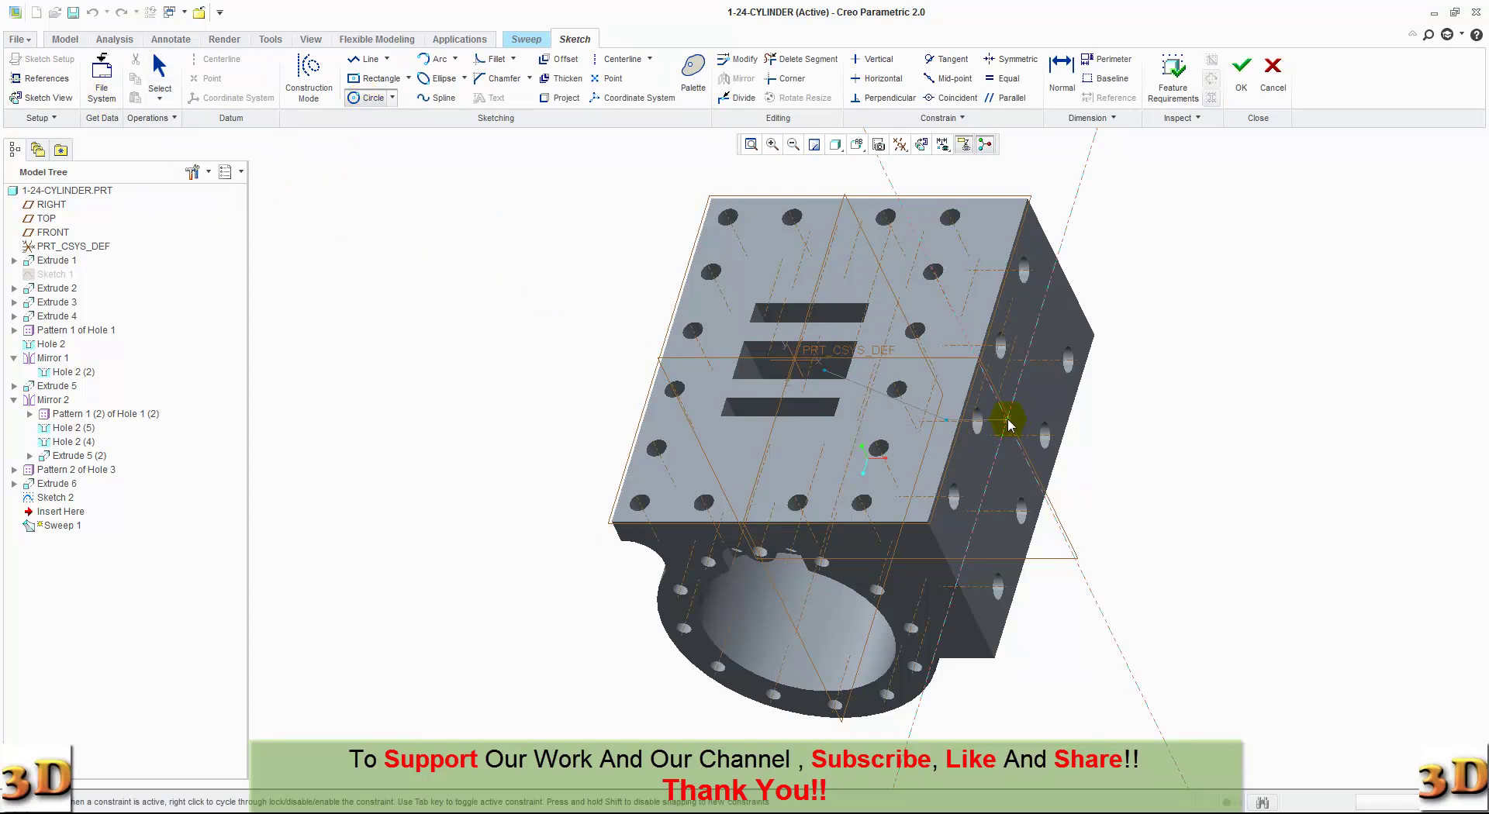
pyautogui.click(1021, 426)
pyautogui.middleClick(1030, 439)
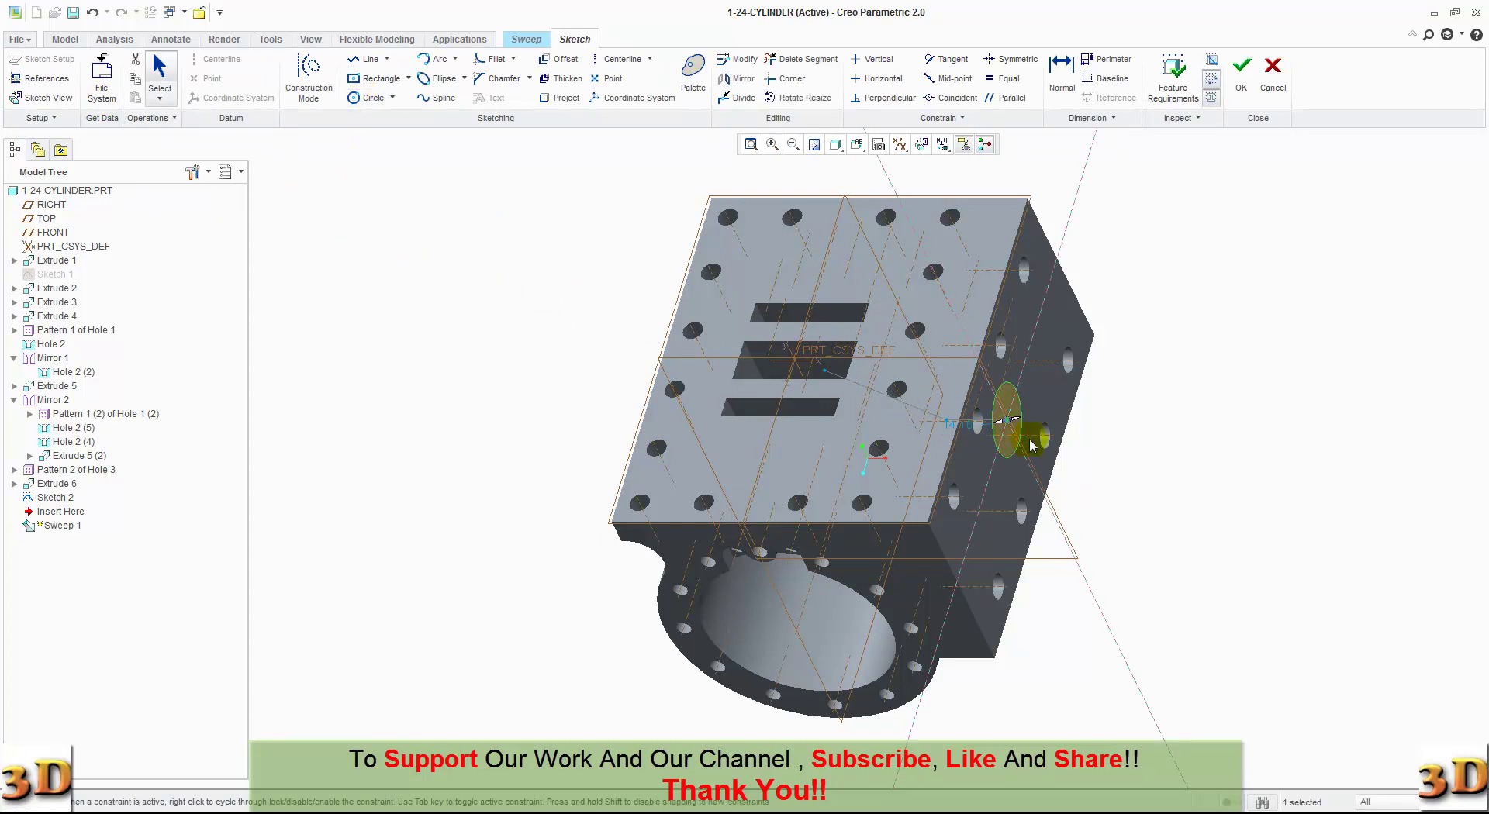
pyautogui.doubleClick(968, 428)
pyautogui.write('8')
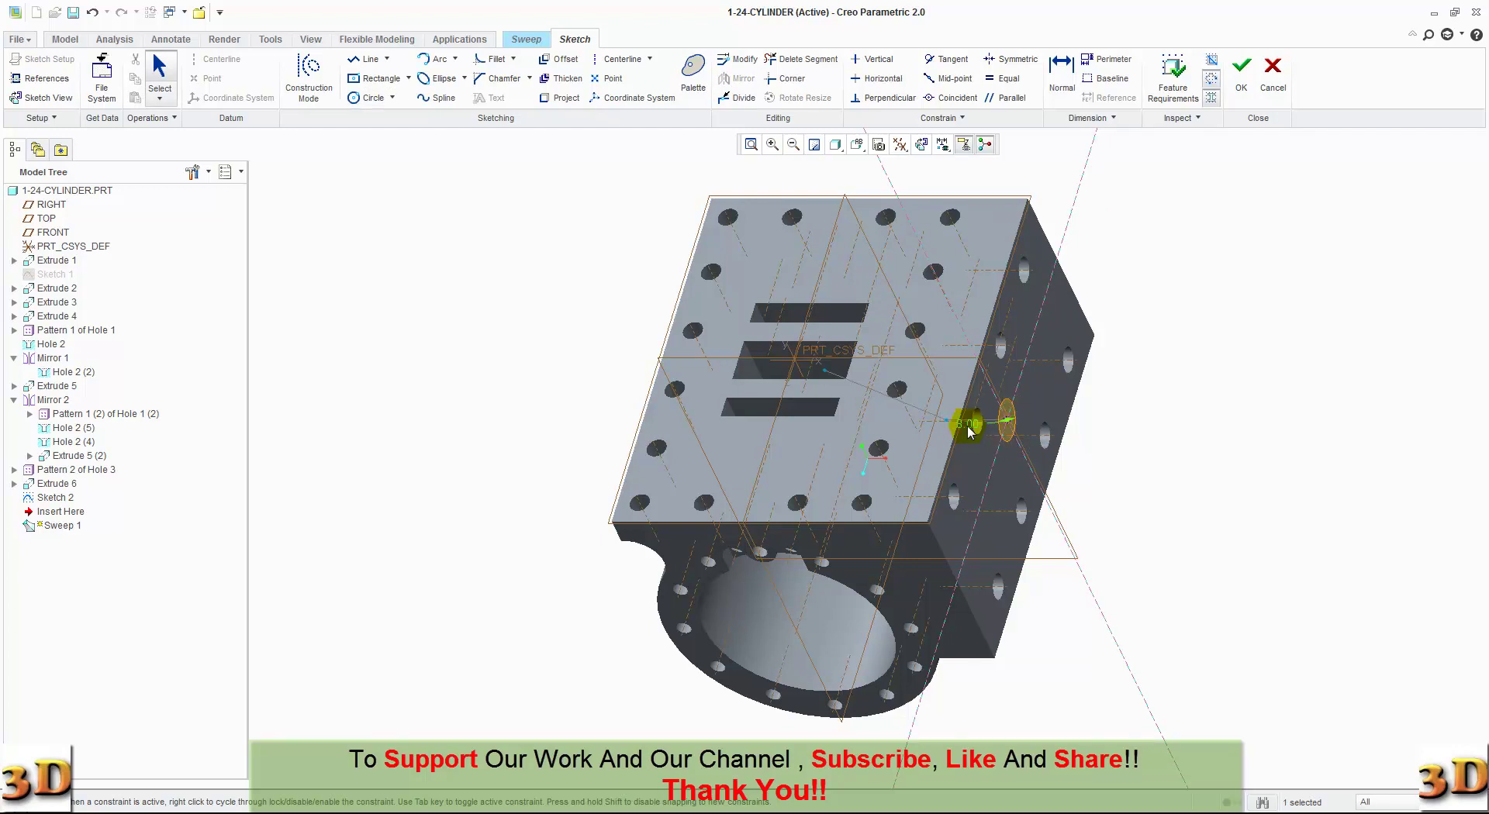
pyautogui.click(1242, 74)
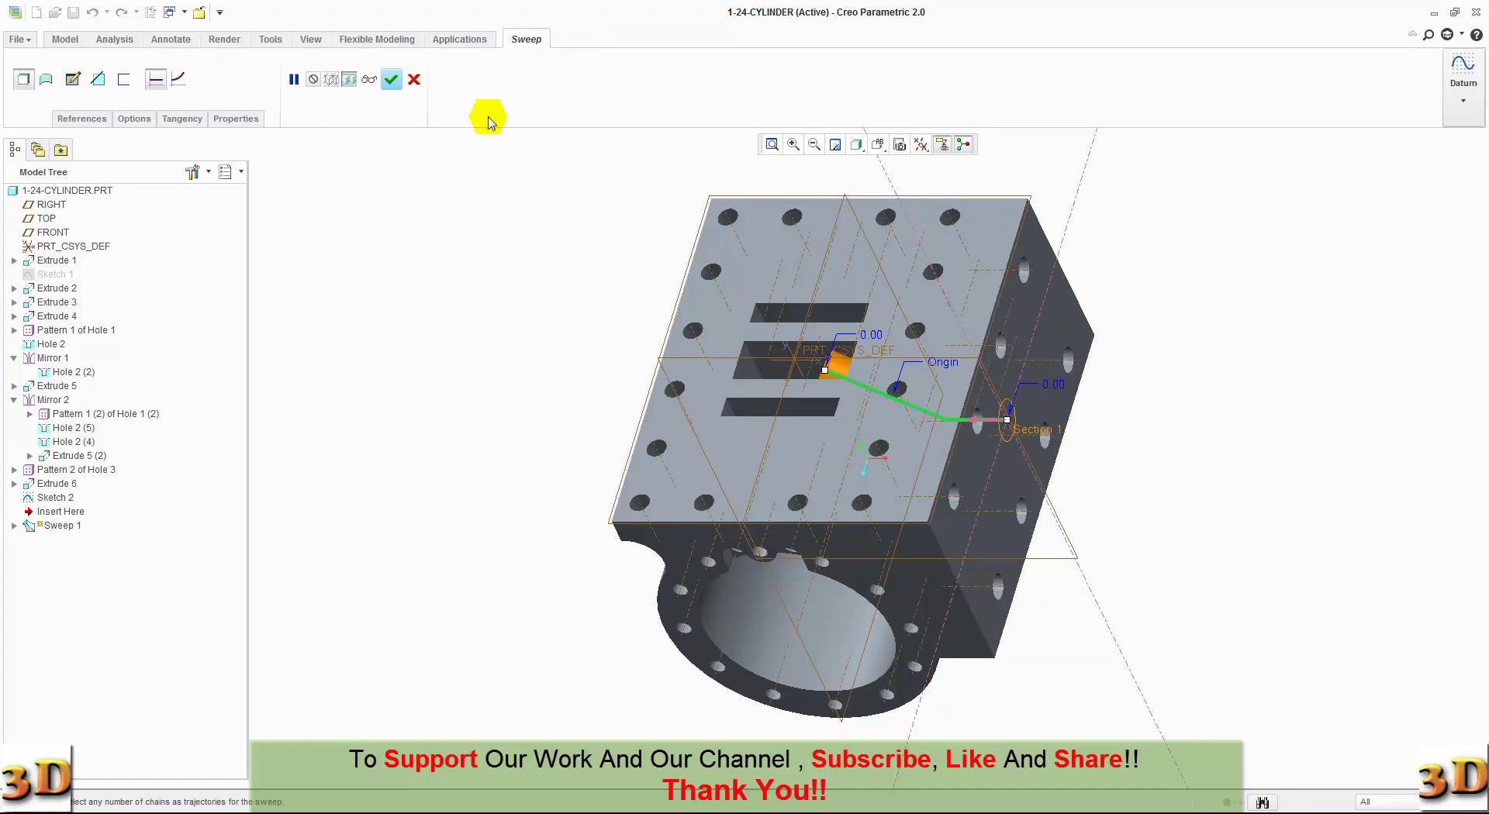
# Set the sweep to Remove Material and complete the channel cut.
pyautogui.click(99, 80)
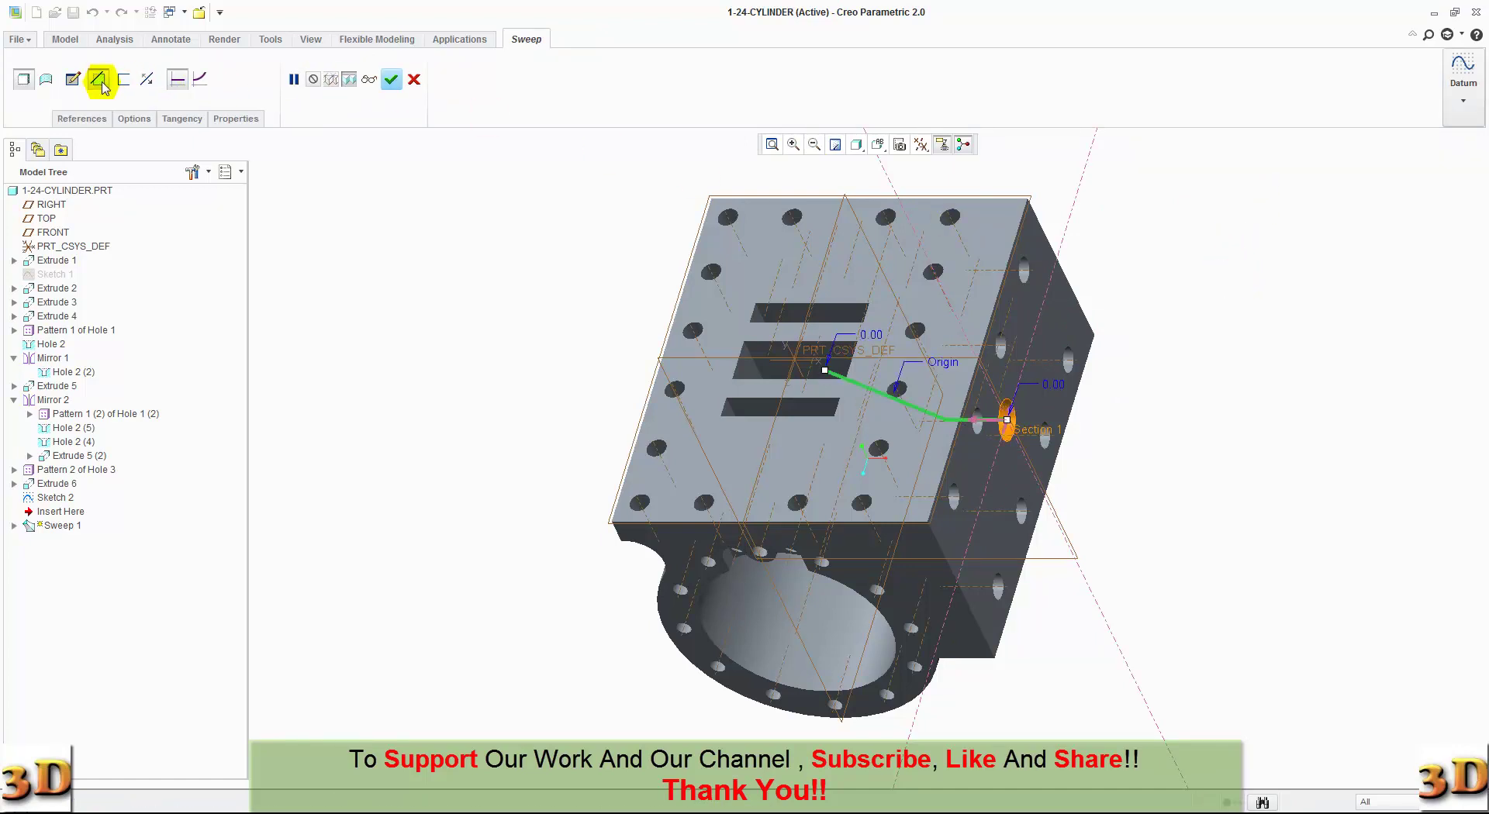
pyautogui.moveTo(352, 293)
pyautogui.mouseDown(button='middle')
pyautogui.moveTo(439, 332)
pyautogui.moveTo(368, 254)
pyautogui.moveTo(334, 245)
pyautogui.mouseUp(button='middle')
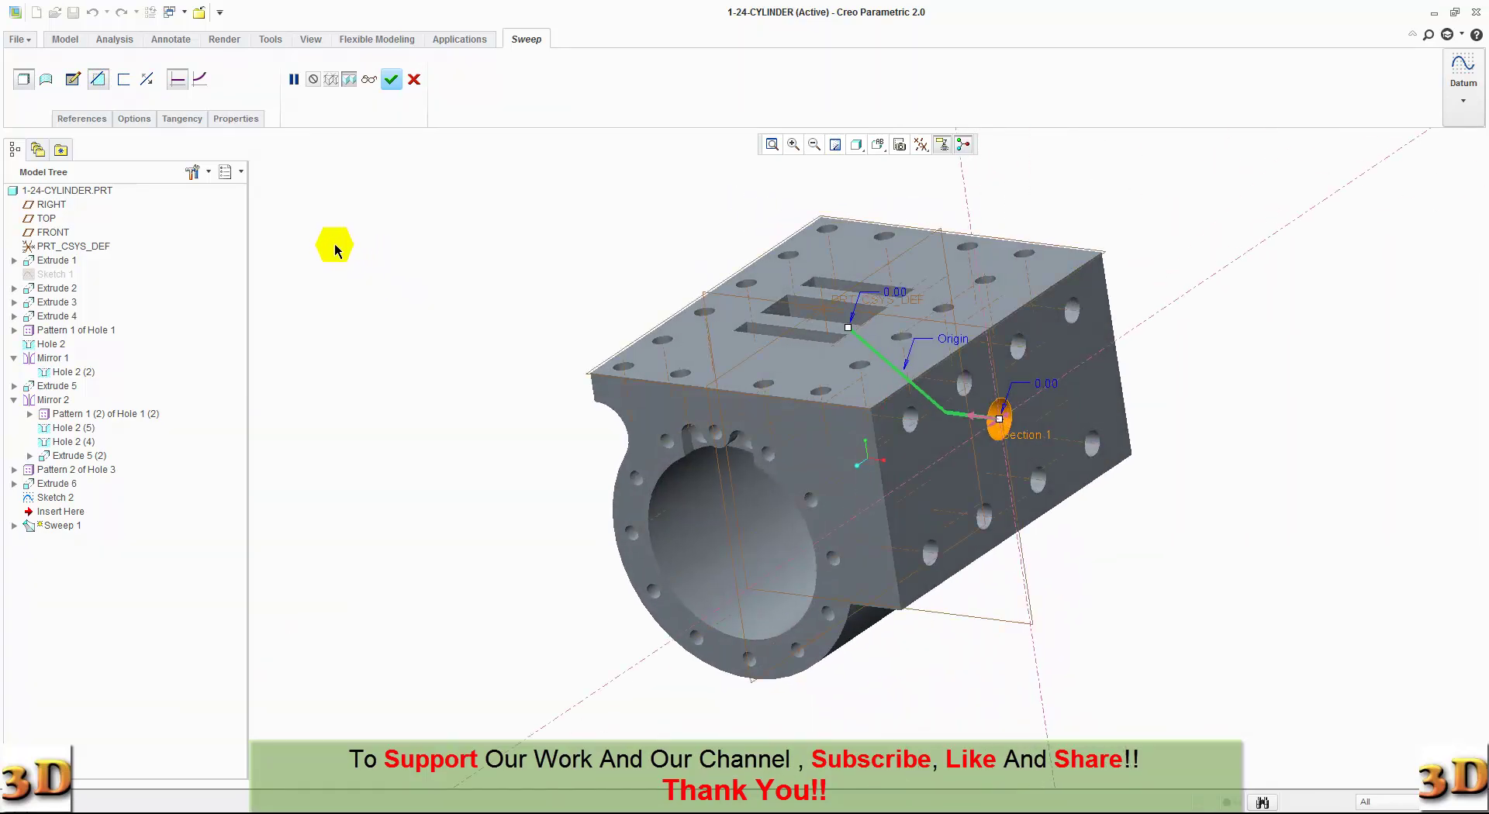
pyautogui.click(390, 81)
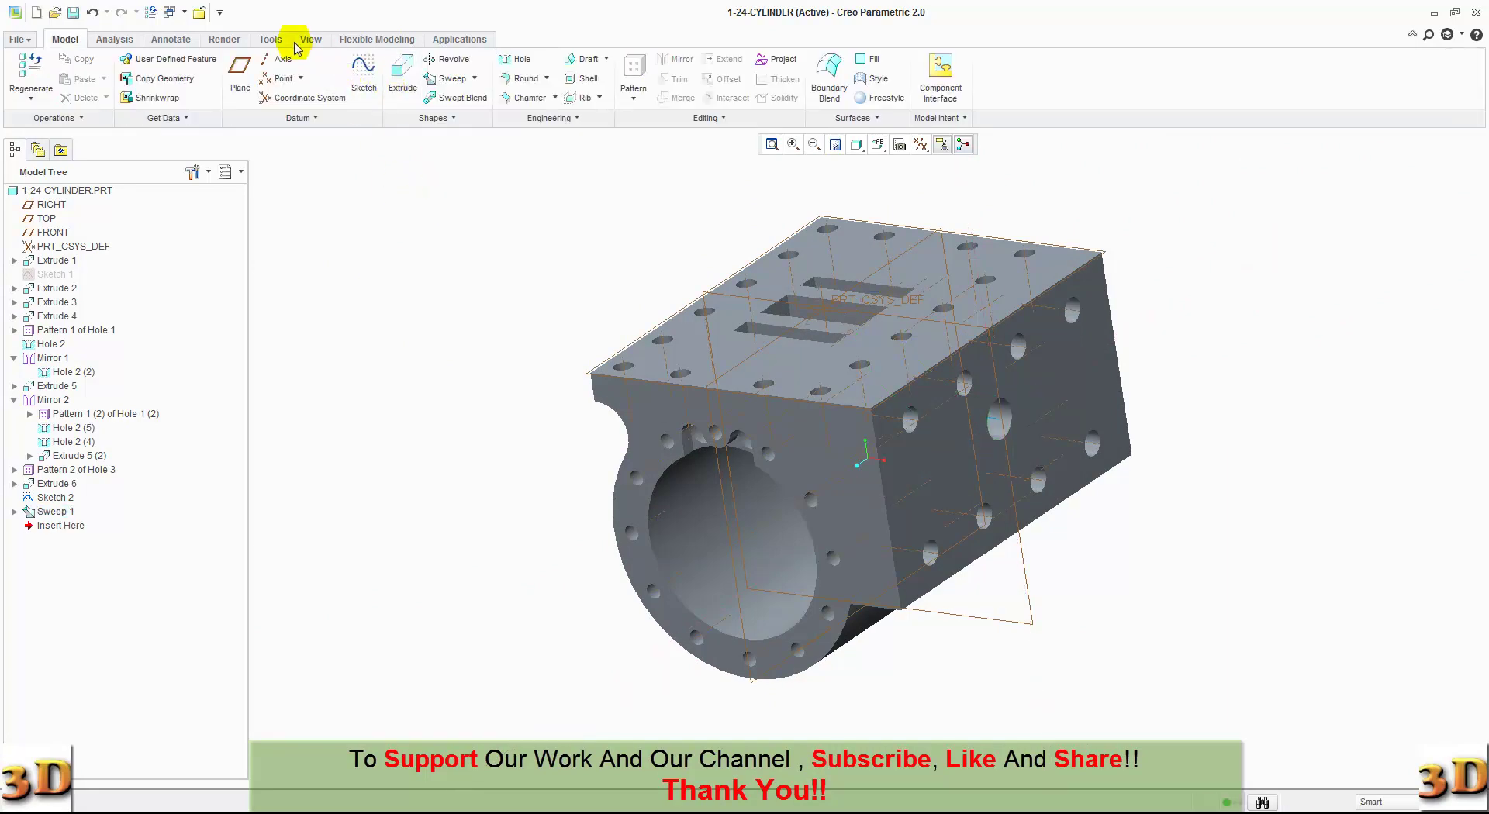
# Create a front cross-section 12.50 into the part, then cancel and discard it.
pyautogui.click(308, 40)
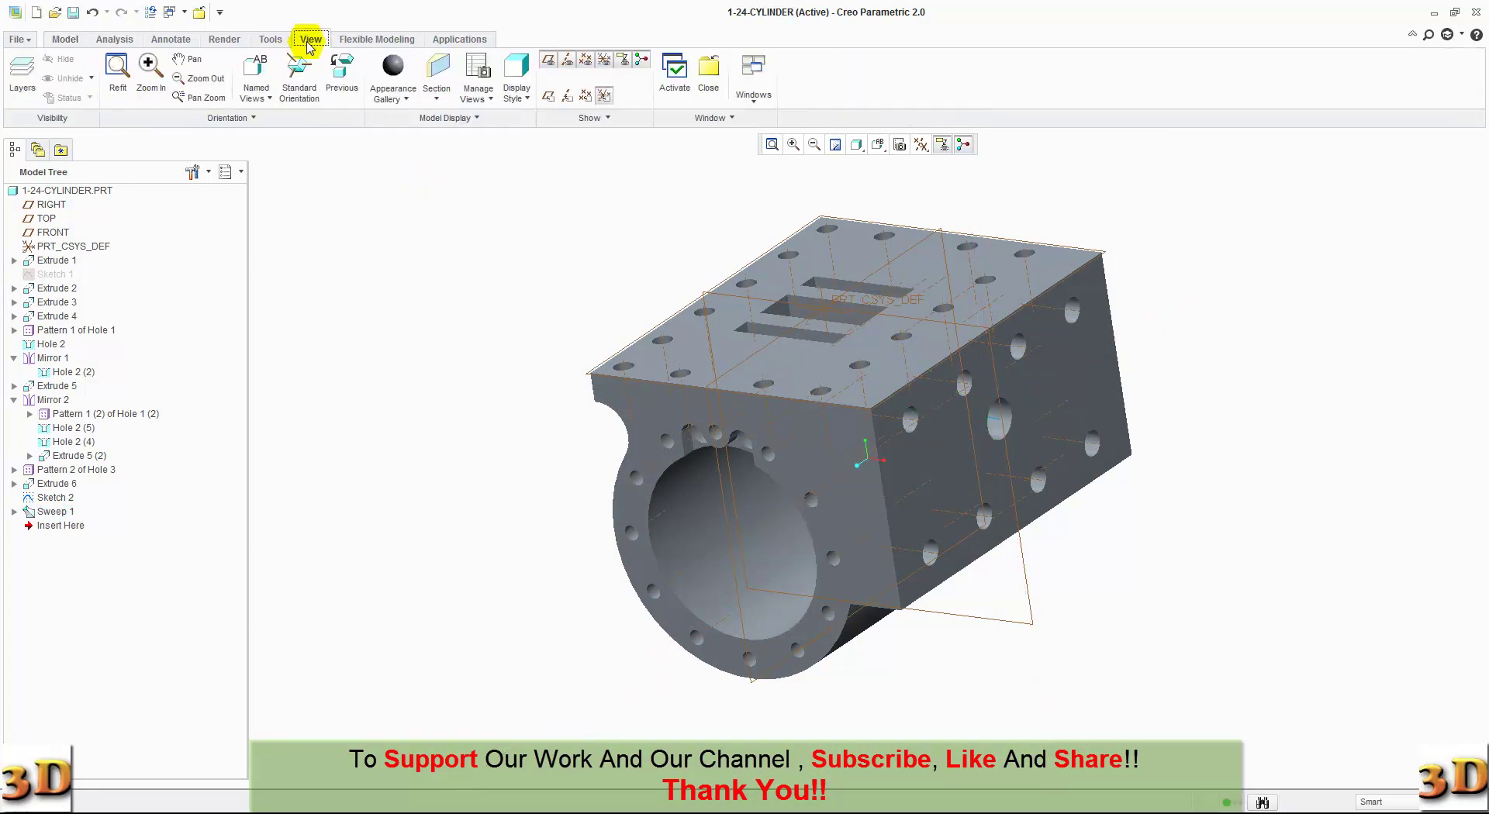
pyautogui.click(432, 87)
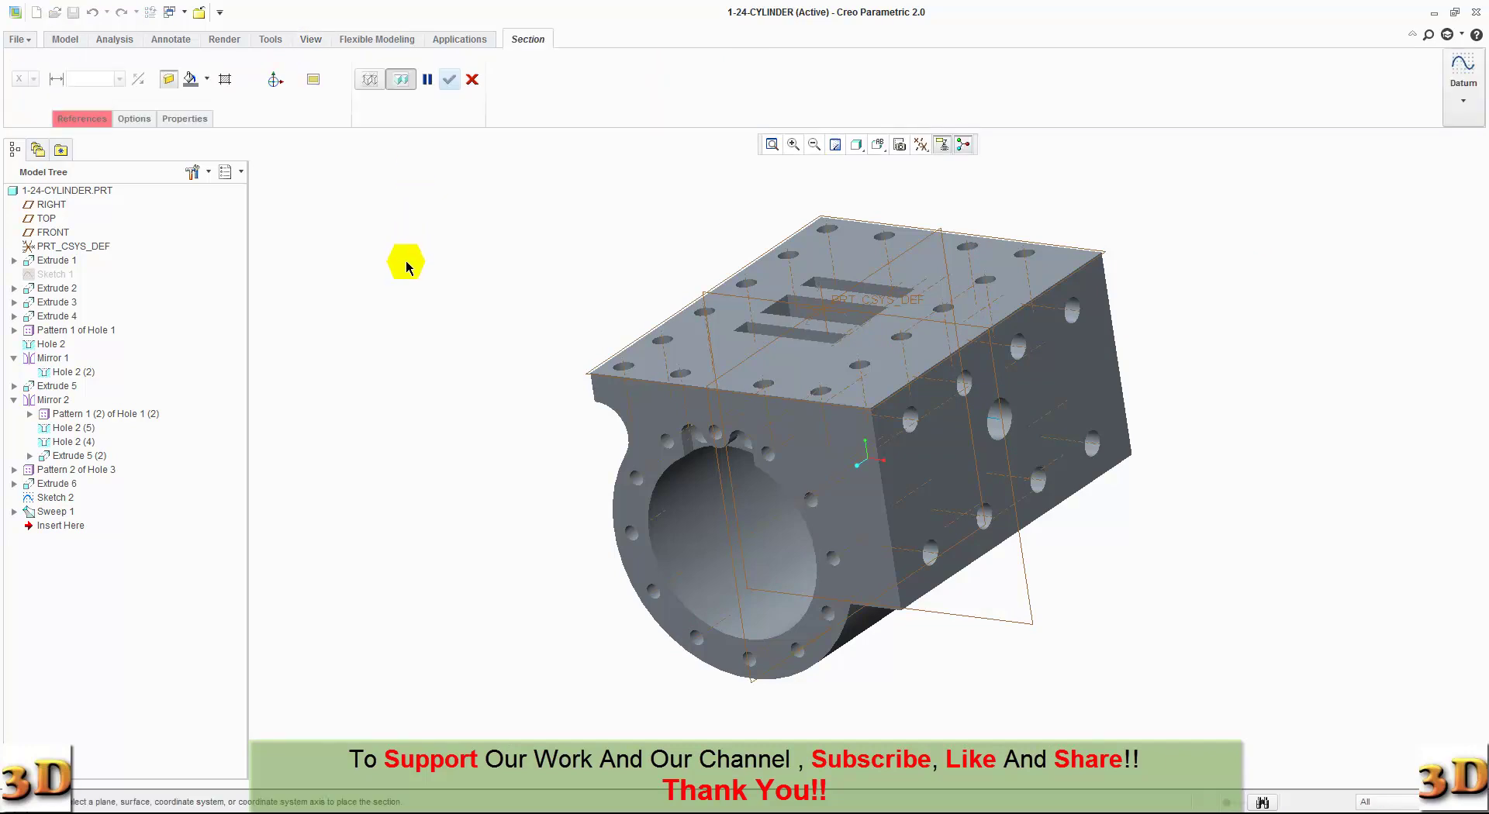
pyautogui.click(647, 413)
pyautogui.moveTo(729, 547)
pyautogui.mouseDown()
pyautogui.moveTo(855, 504)
pyautogui.moveTo(812, 522)
pyautogui.mouseUp()
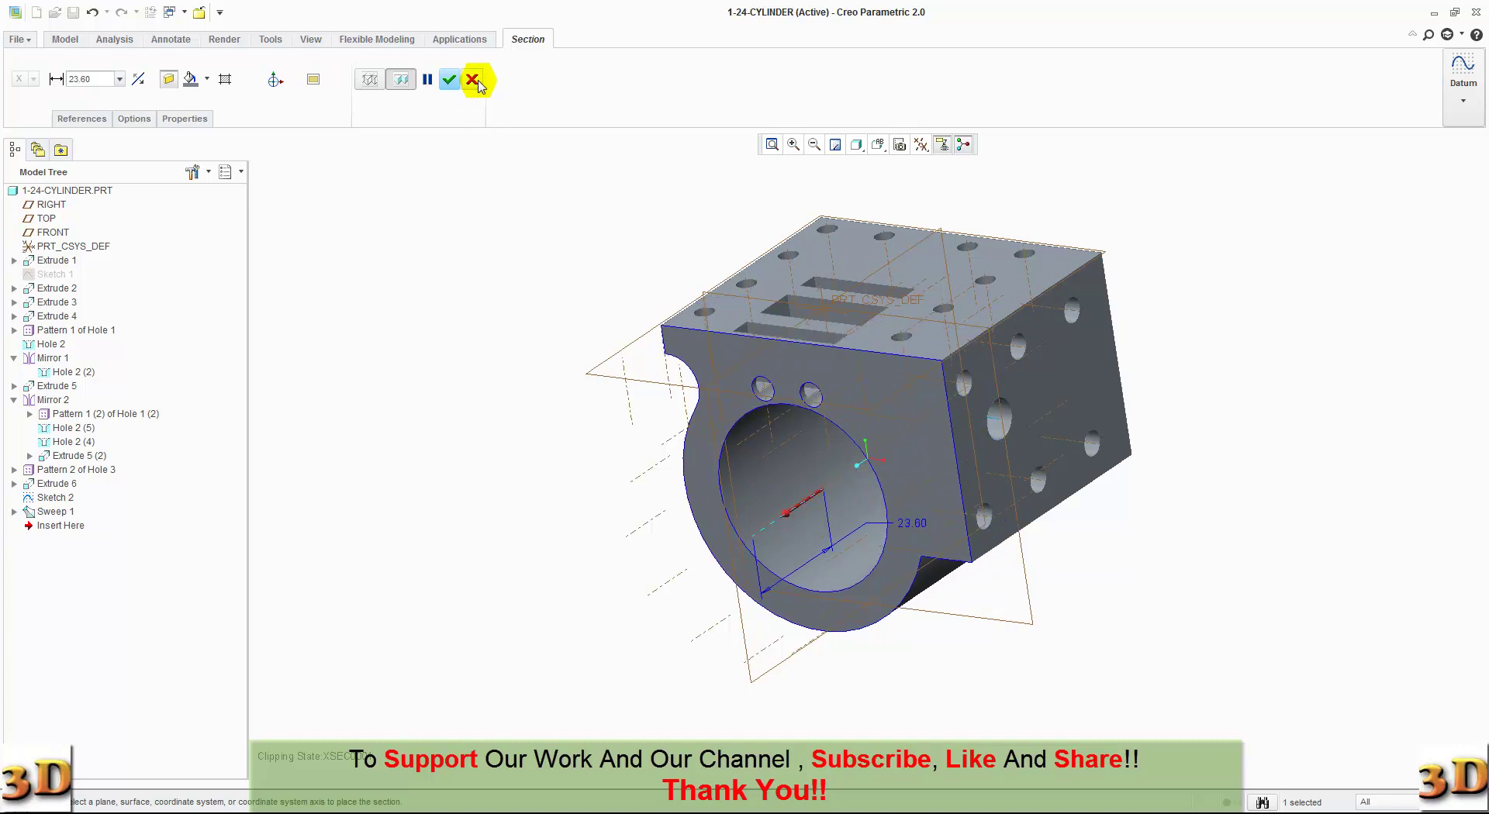
pyautogui.click(472, 79)
pyautogui.click(709, 432)
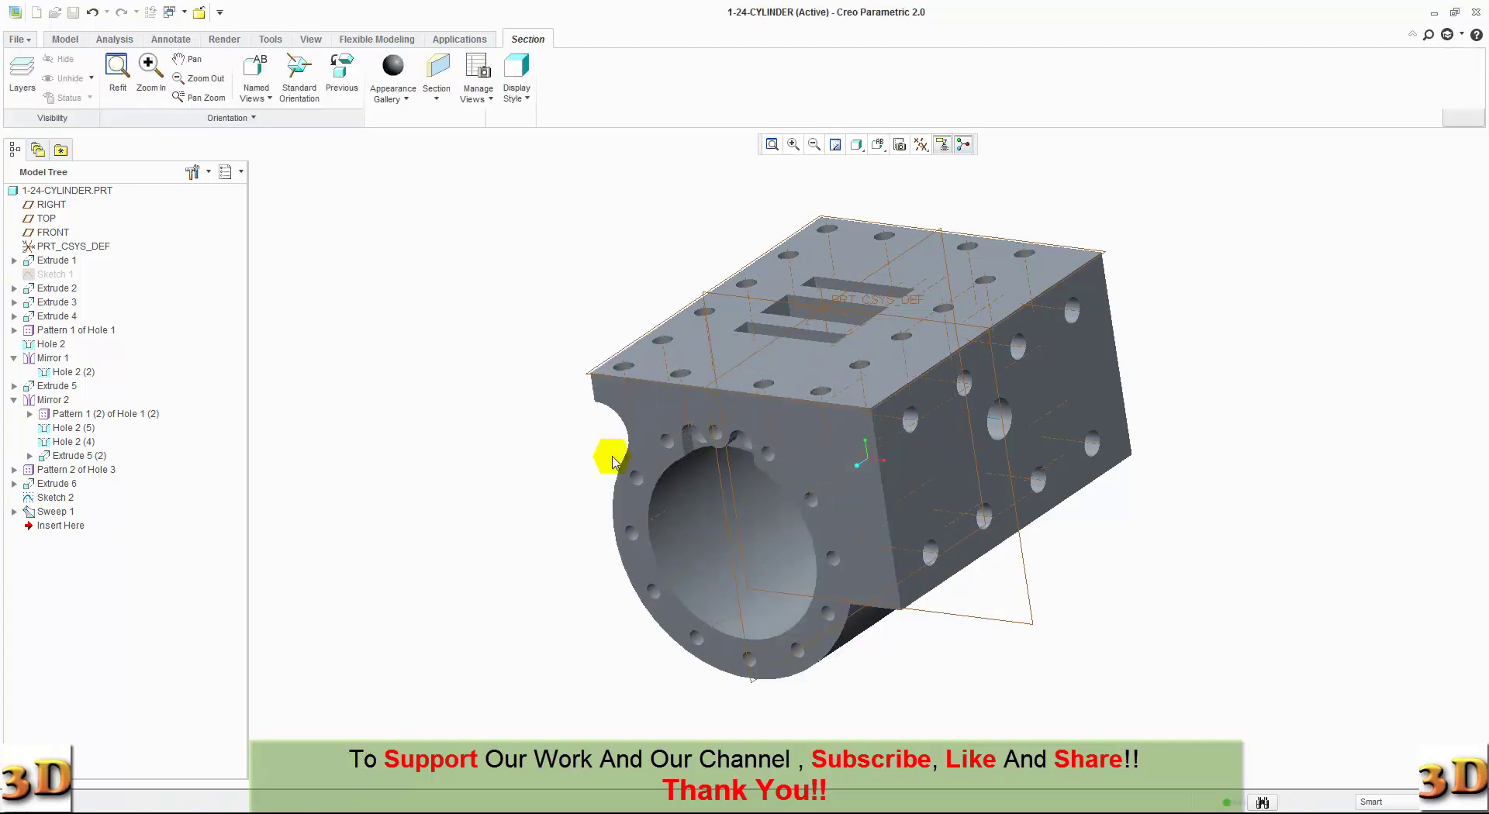
# Return to a saved view orientation and hide Sketch 2 in the model tree.
pyautogui.click(878, 144)
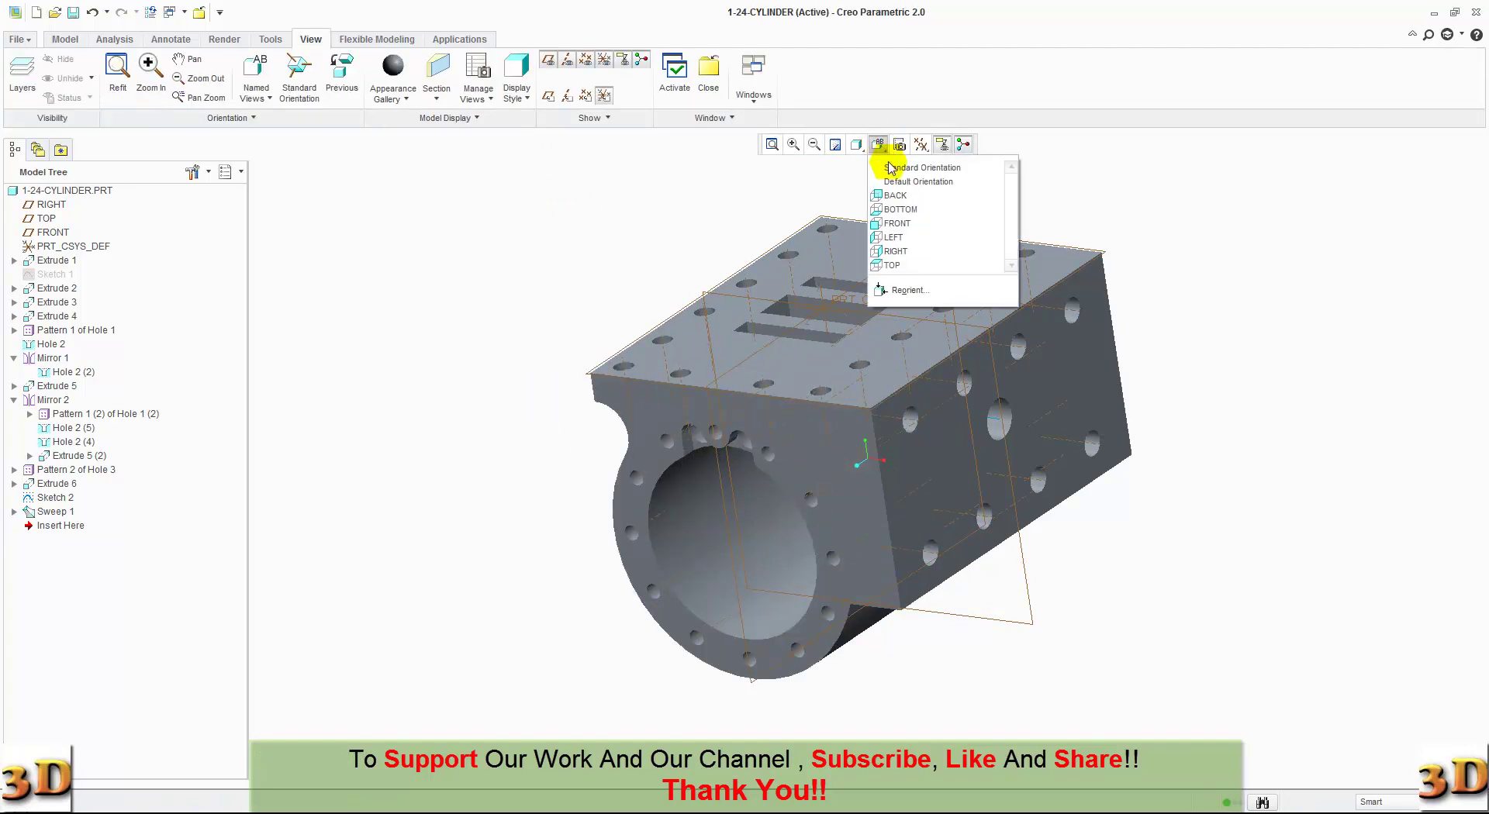
pyautogui.click(883, 164)
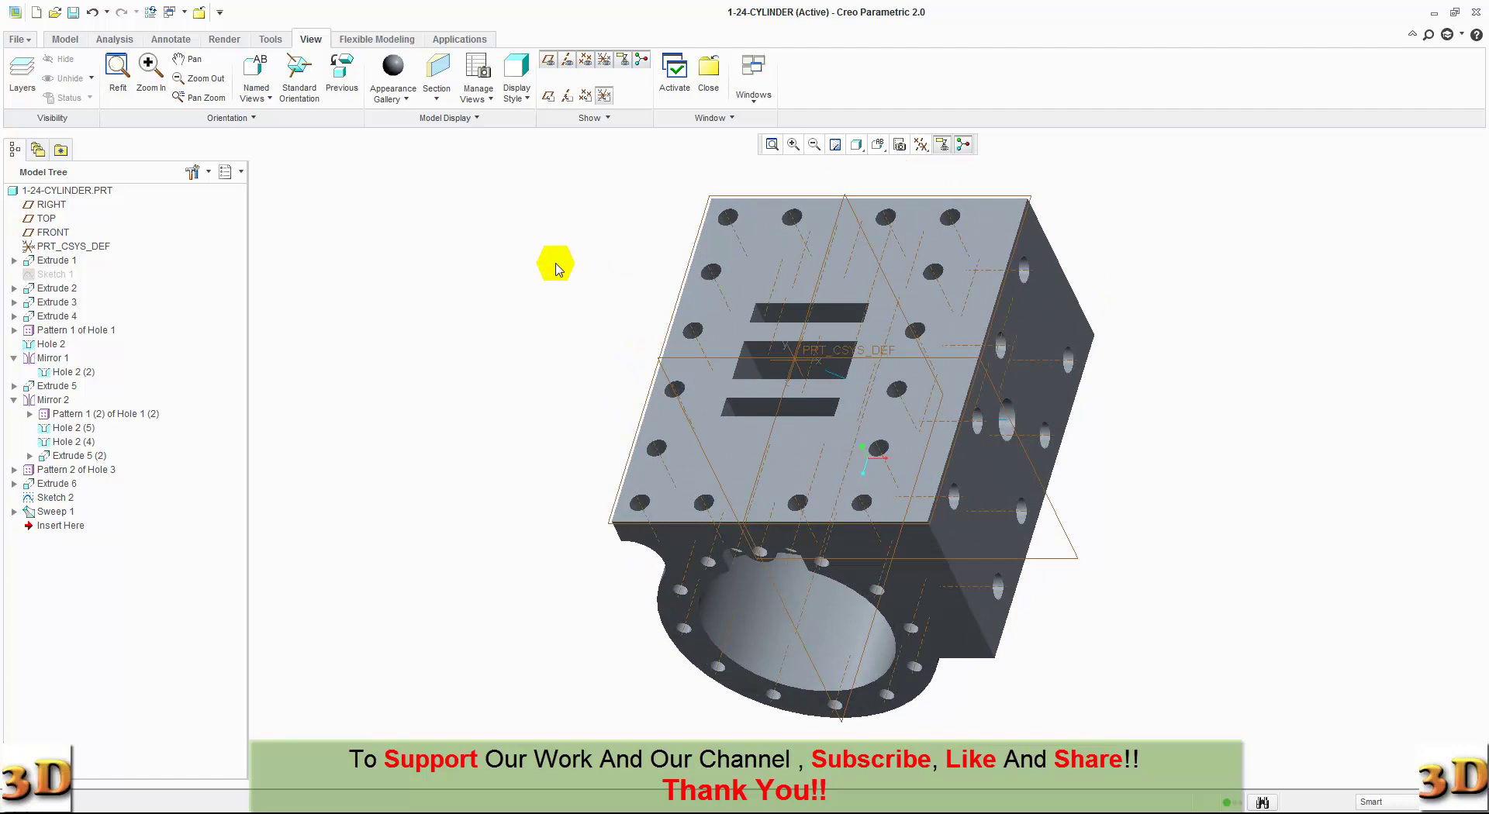
pyautogui.click(62, 504)
pyautogui.rightClick(62, 504)
pyautogui.click(111, 749)
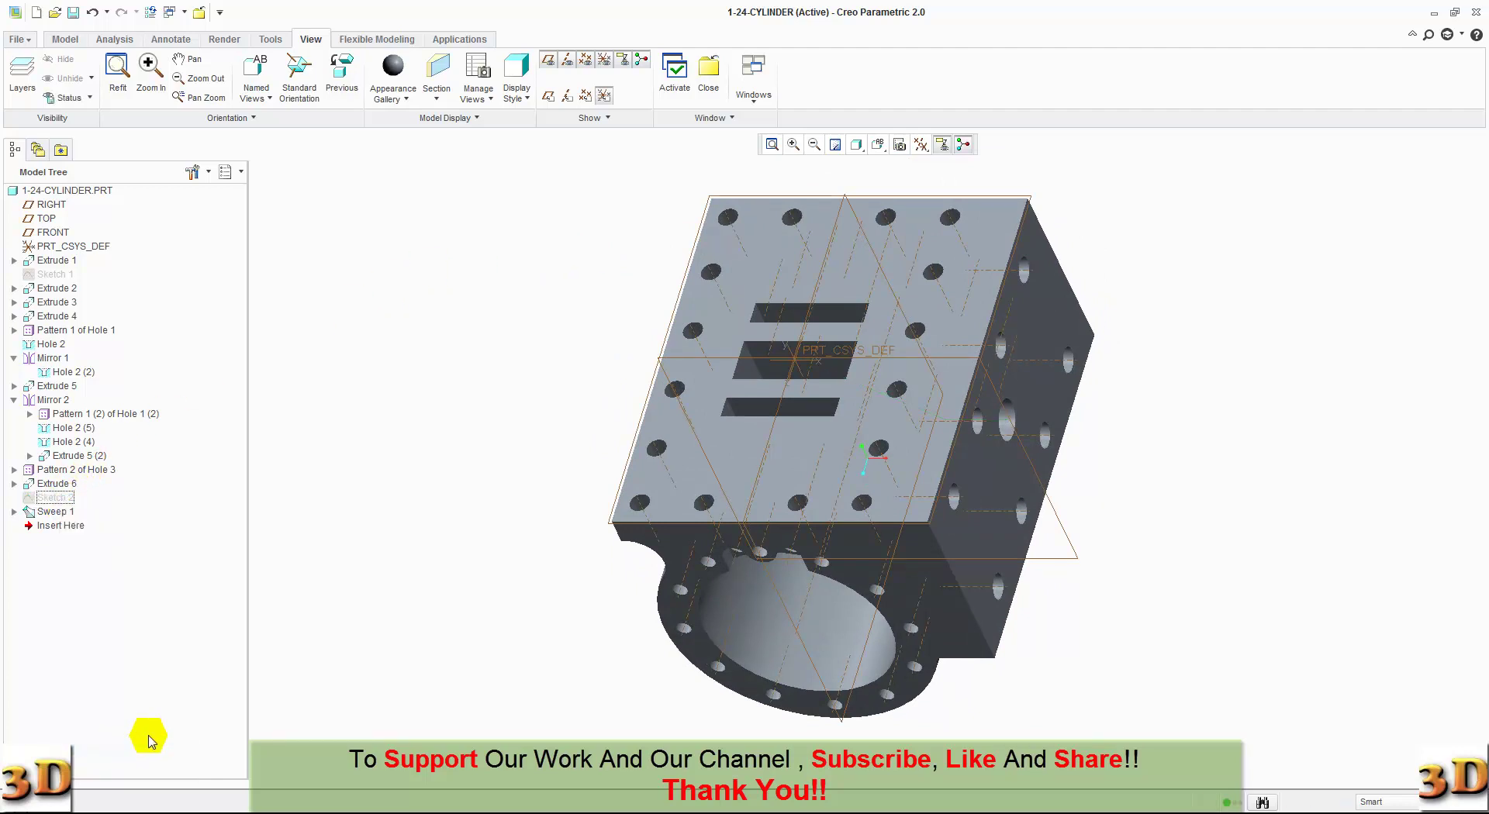
pyautogui.click(307, 591)
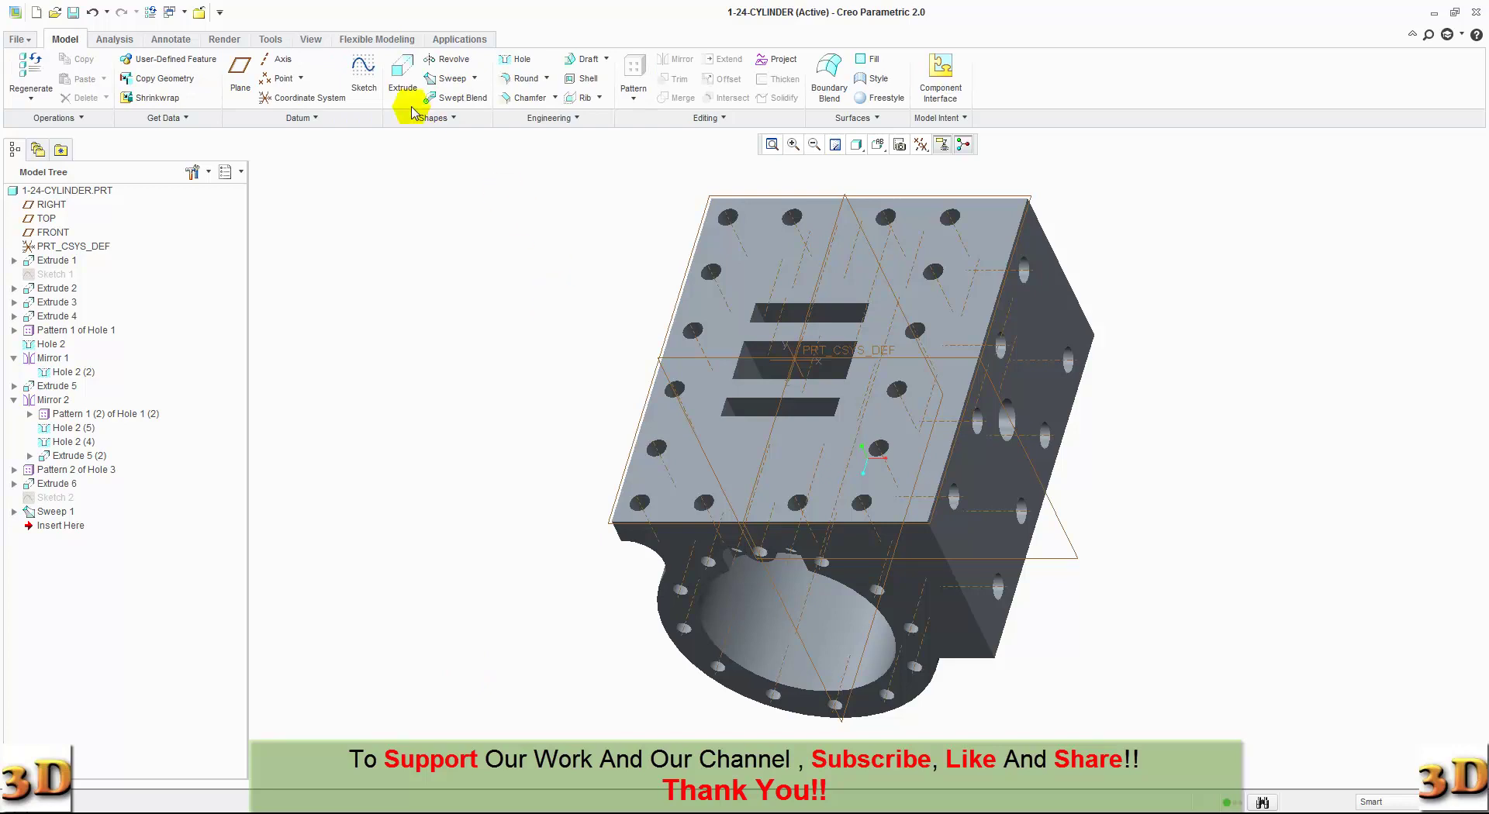
# Start a new extrude sketched on the FRONT plane, viewed face-on.
pyautogui.click(403, 82)
pyautogui.click(668, 364)
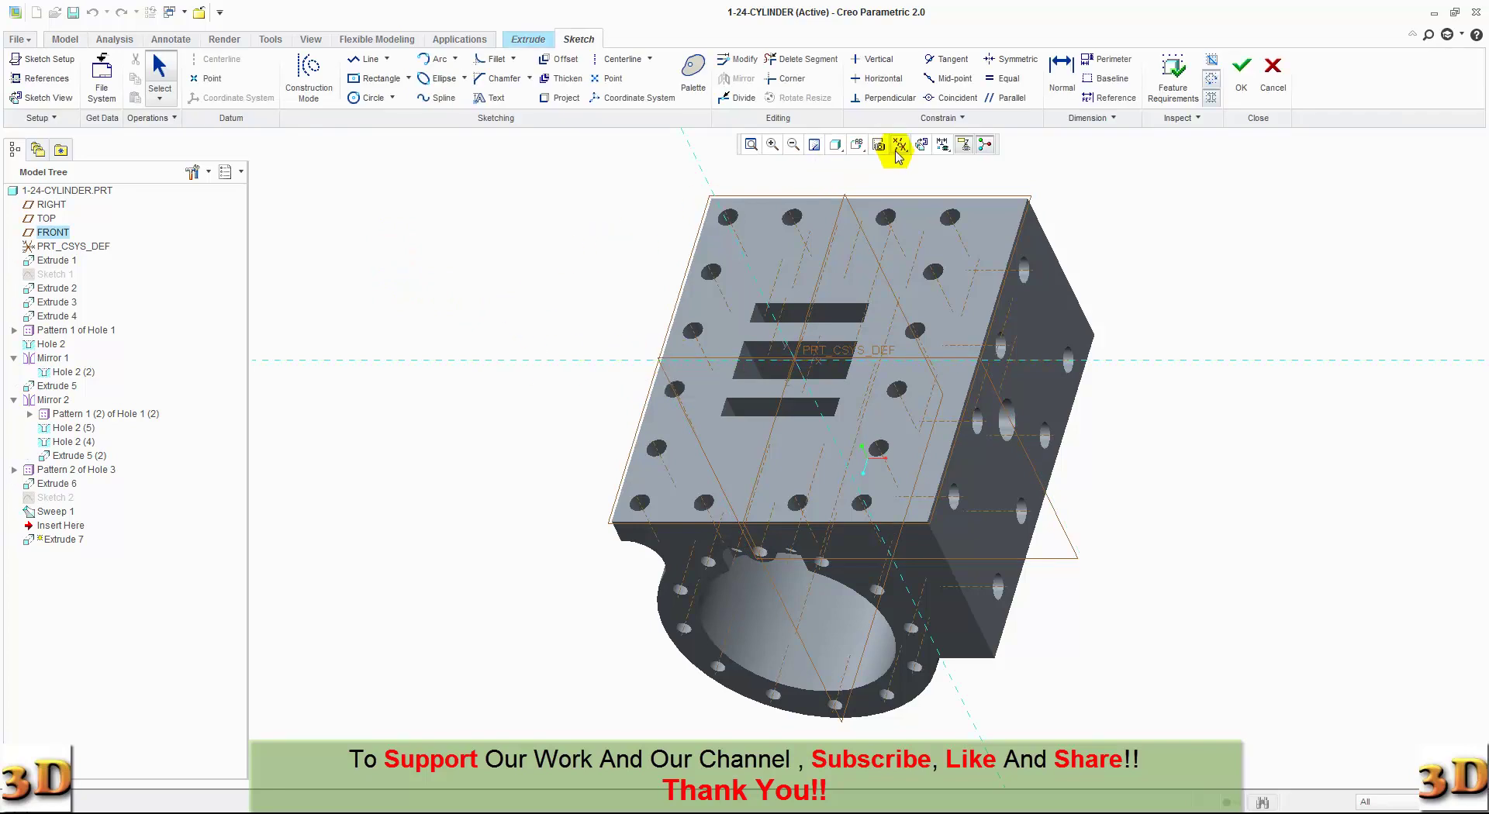
pyautogui.click(922, 146)
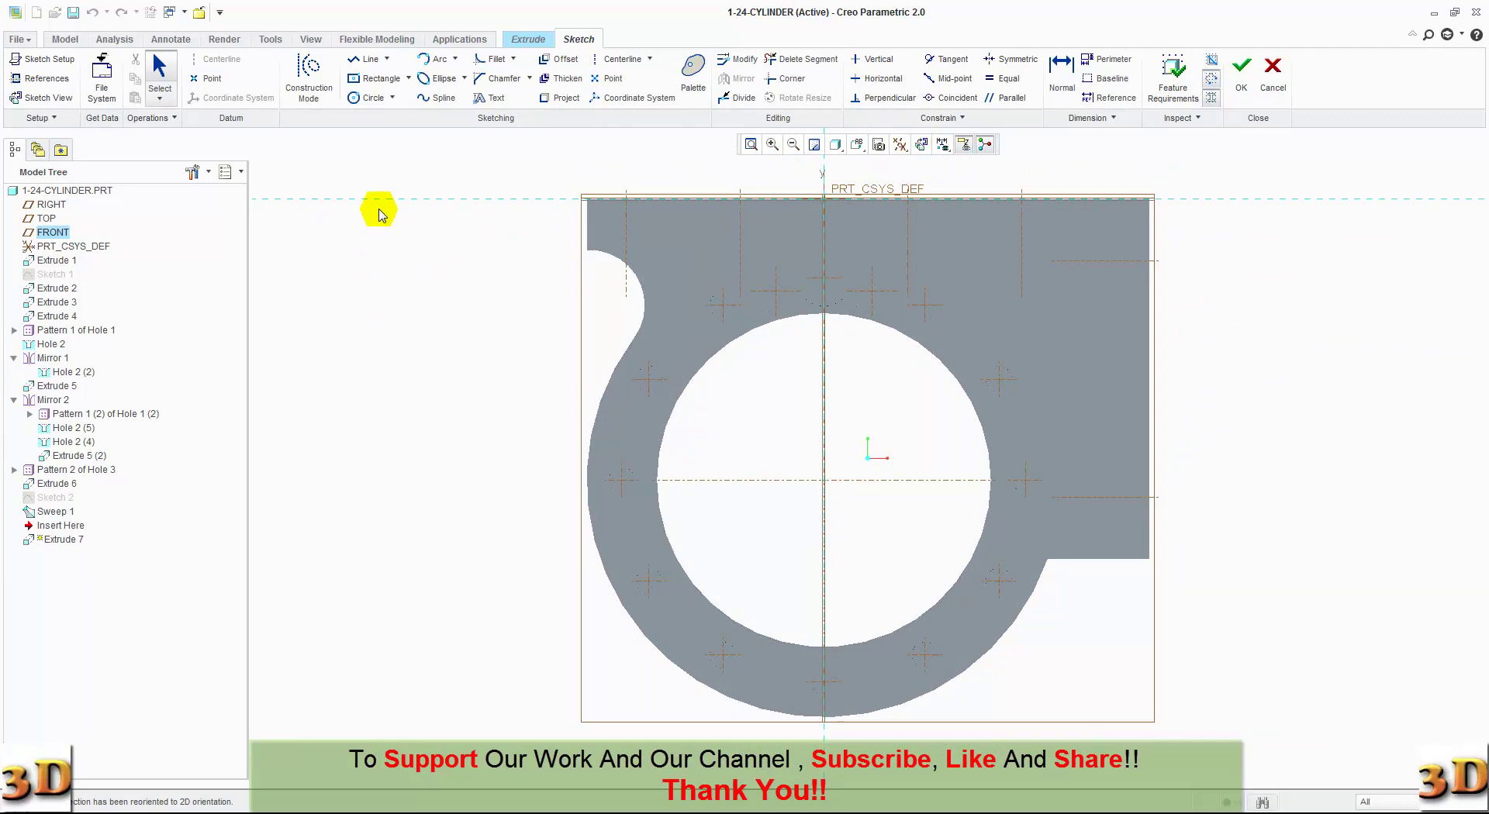
# Draw a 47.00 circle centred on the bore, using the bore edge as reference.
pyautogui.click(357, 99)
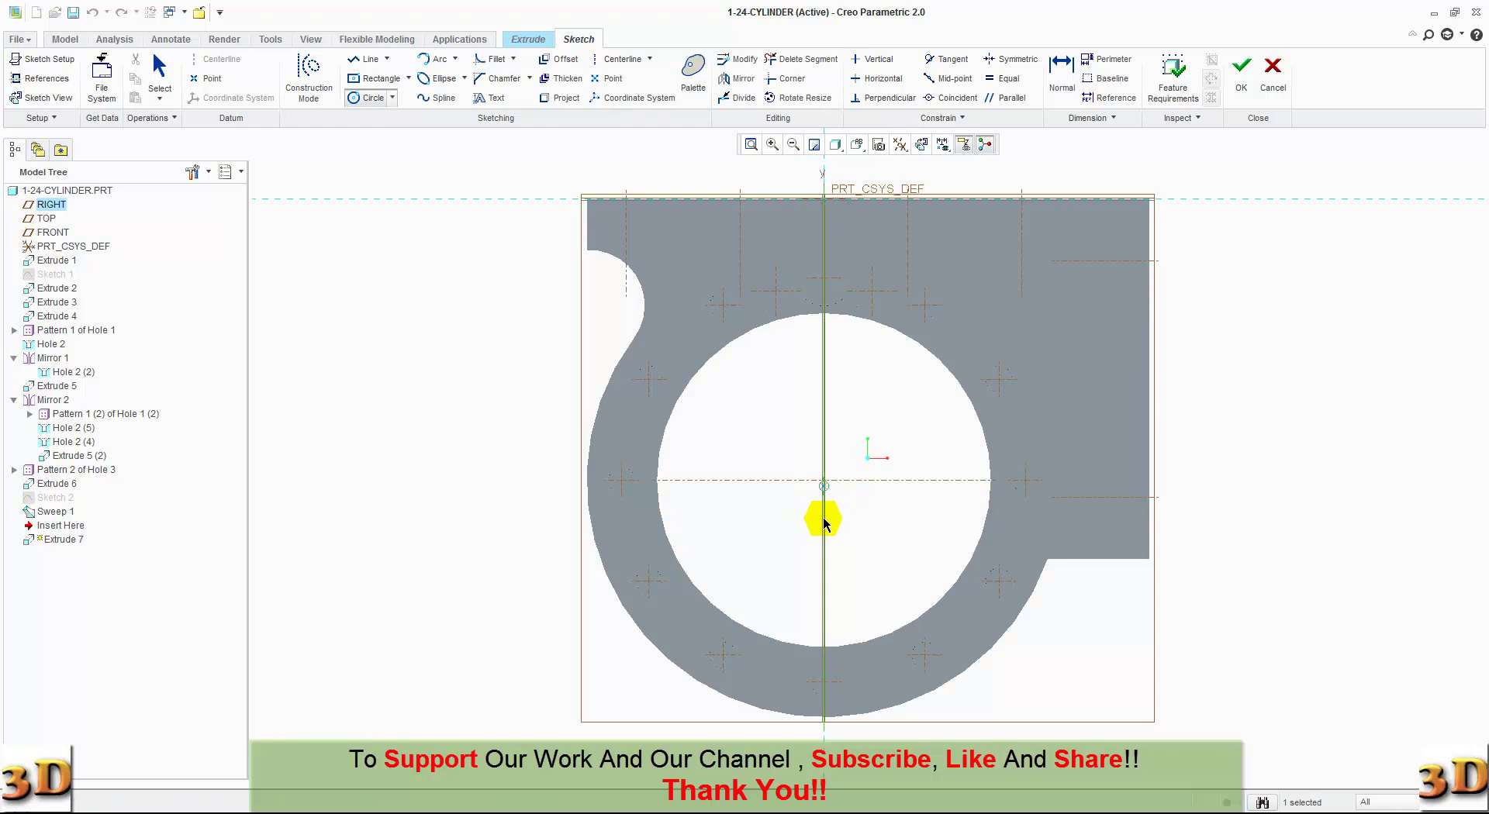
pyautogui.moveTo(876, 505); pyautogui.dragTo(835, 502, button='middle')
pyautogui.click(803, 502)
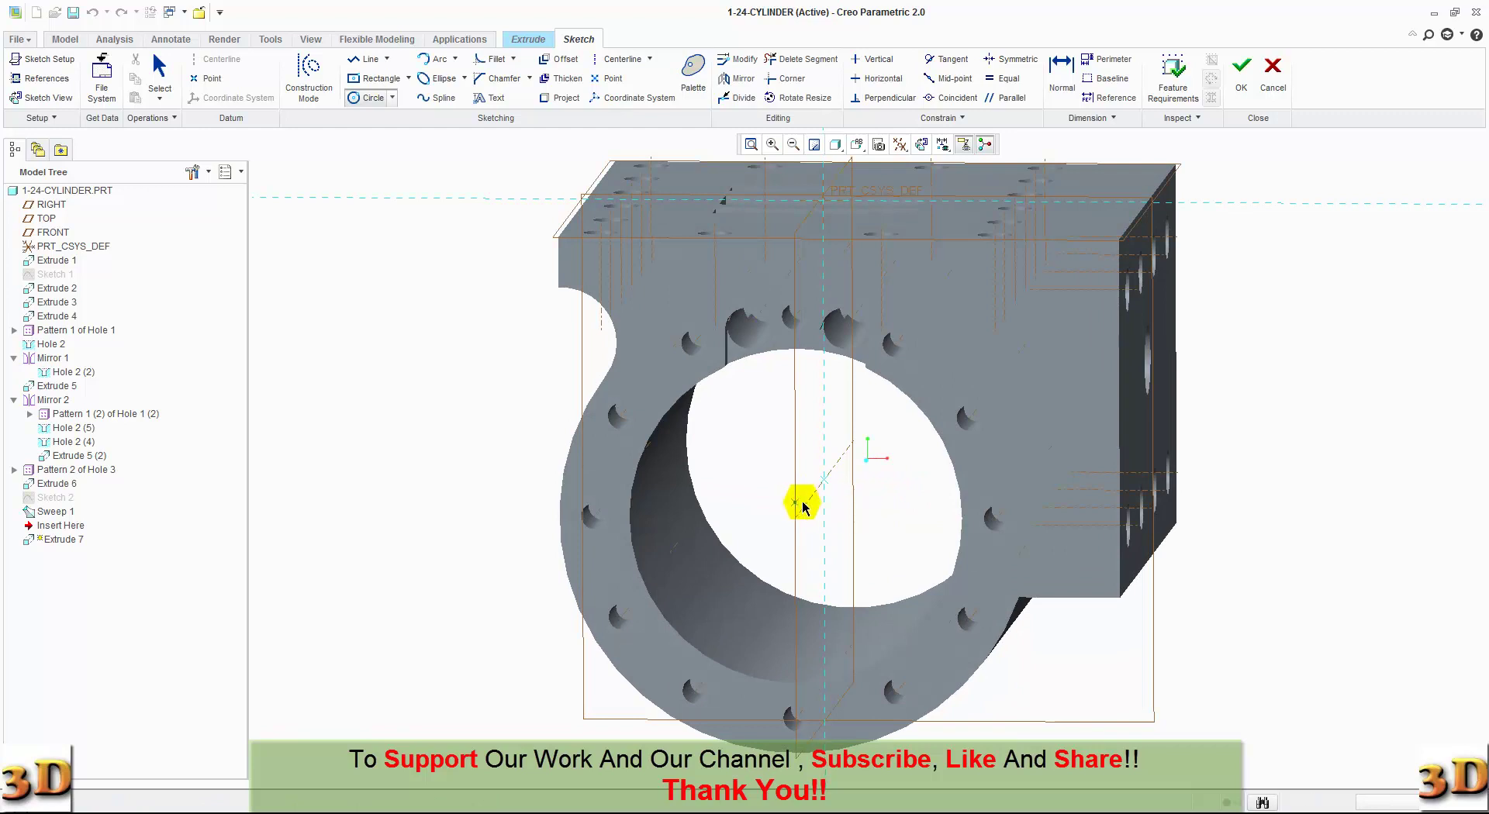
pyautogui.click(804, 499)
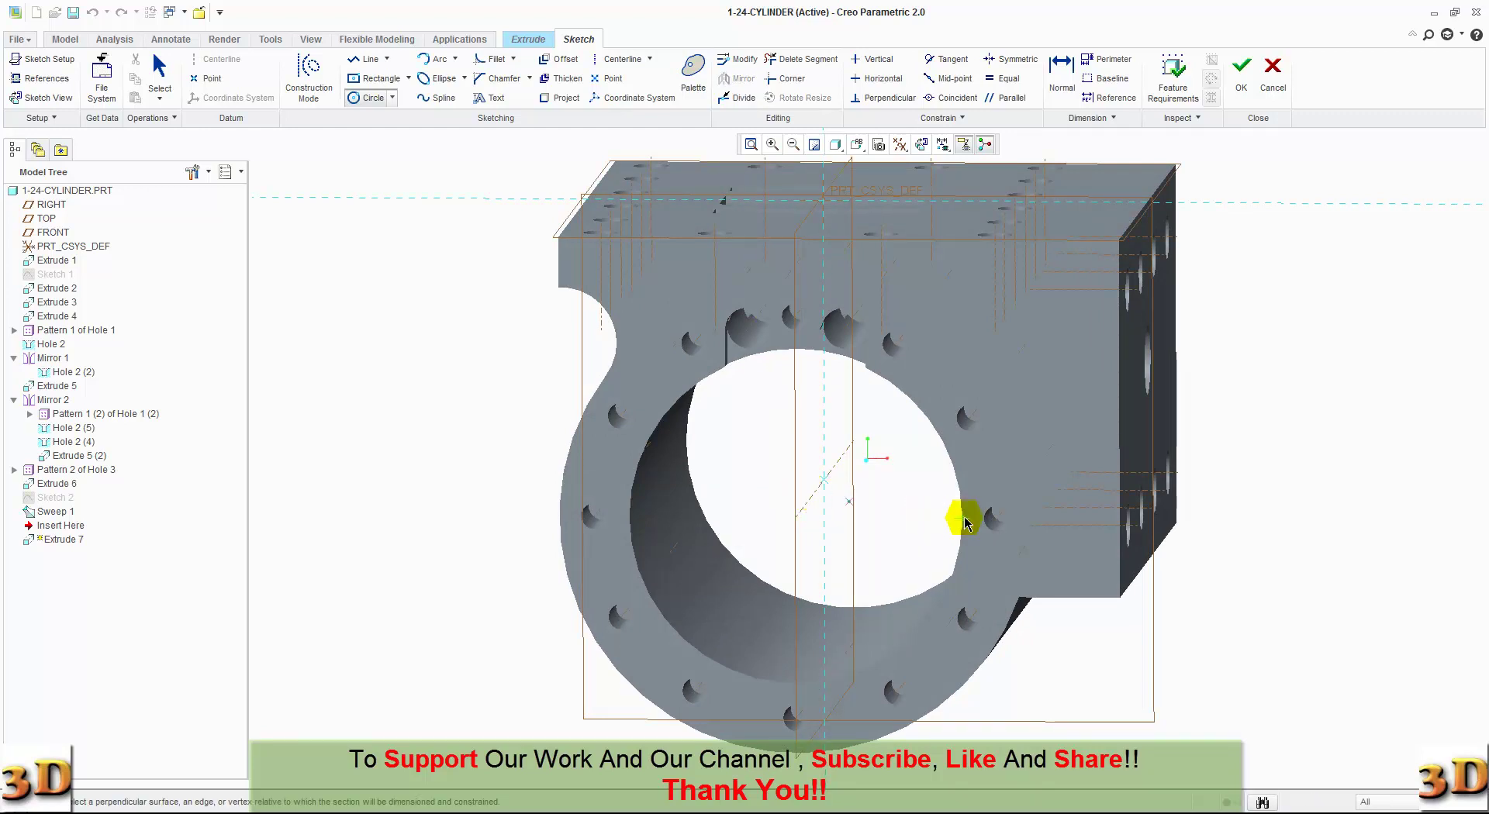
pyautogui.click(946, 562)
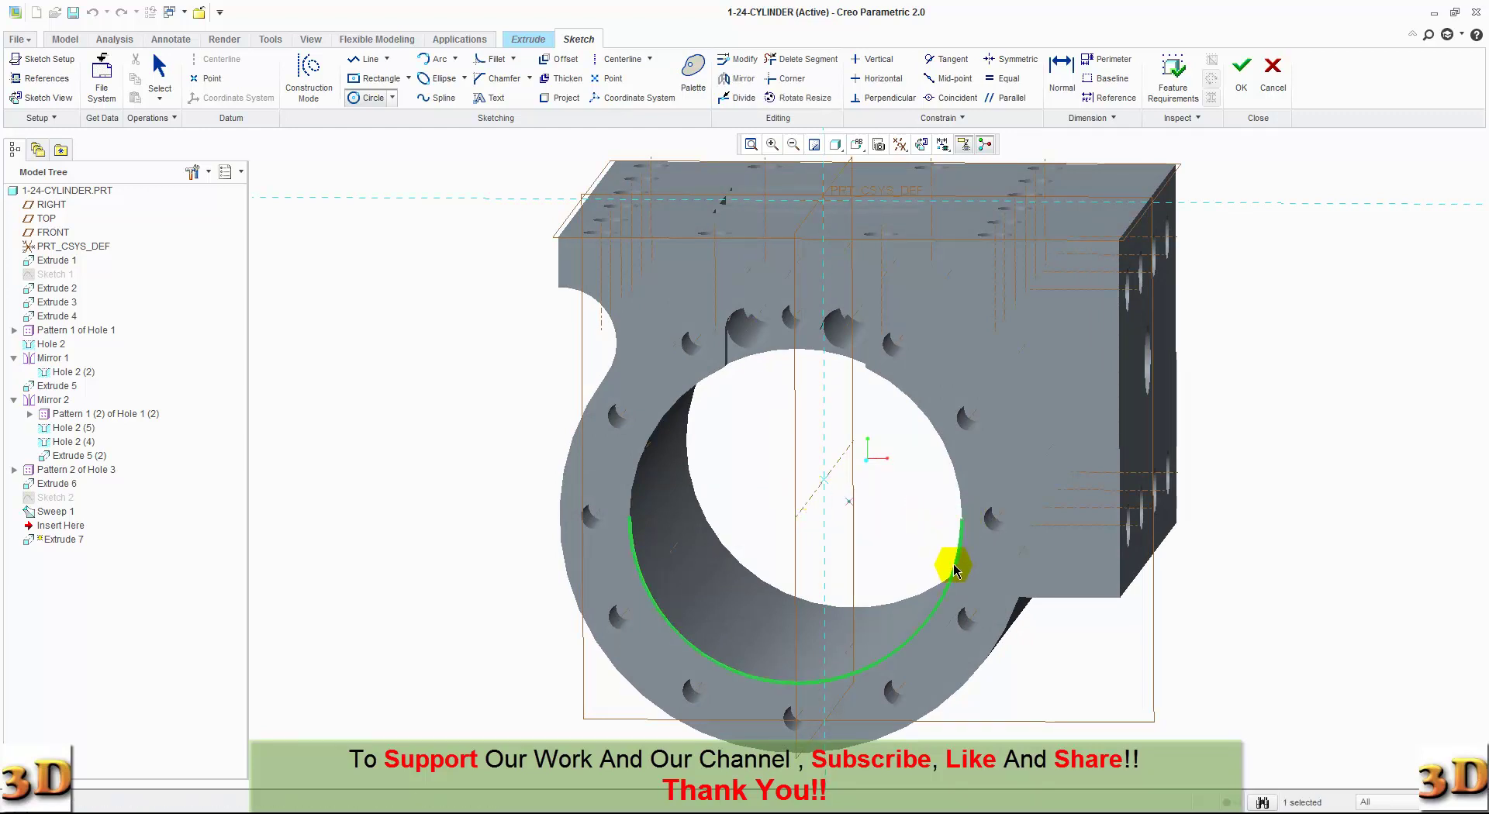
pyautogui.click(823, 479)
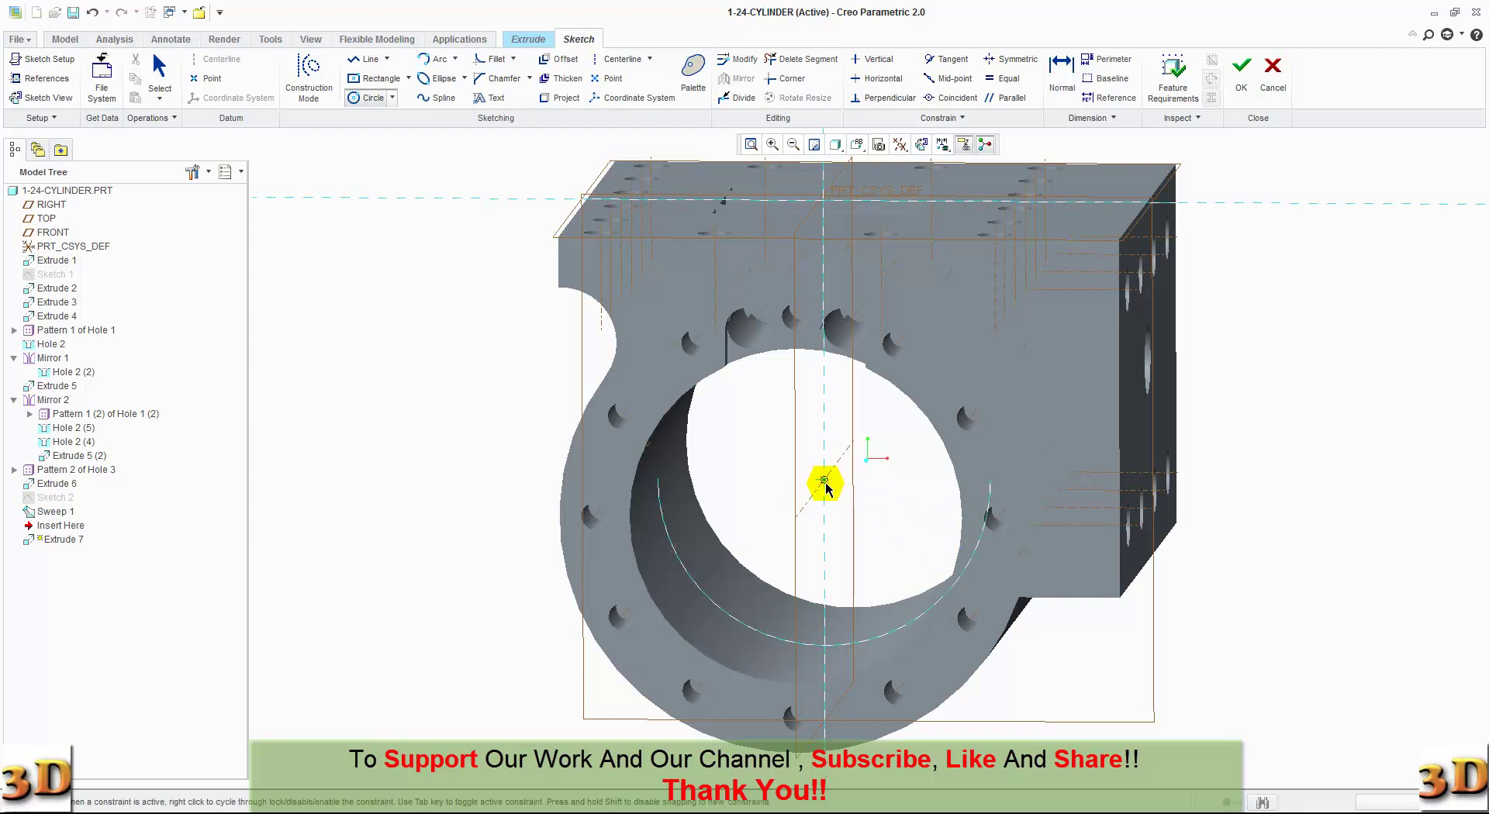
pyautogui.click(960, 629)
pyautogui.middleClick(1040, 704)
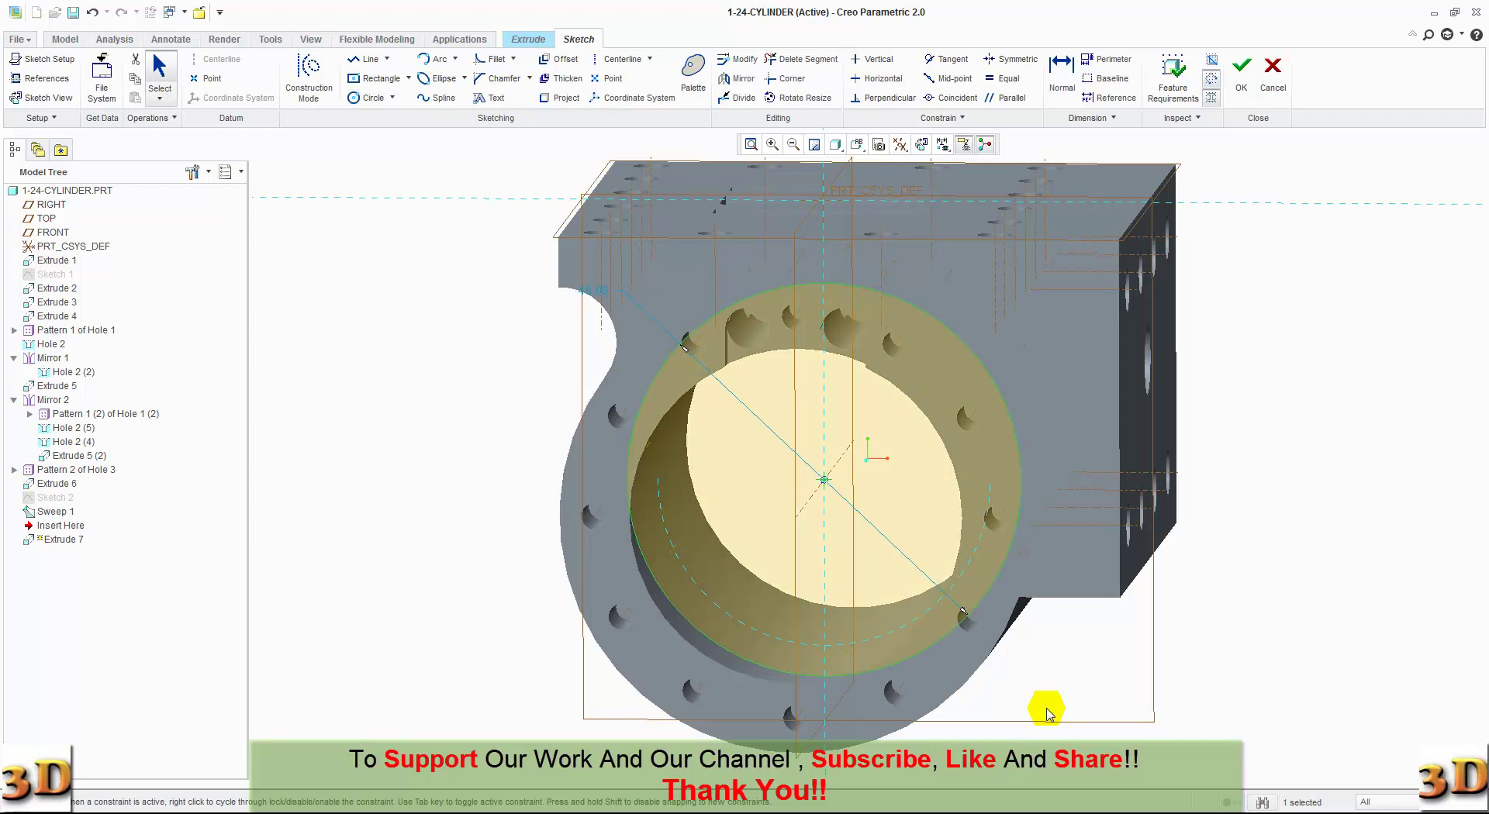
pyautogui.click(920, 143)
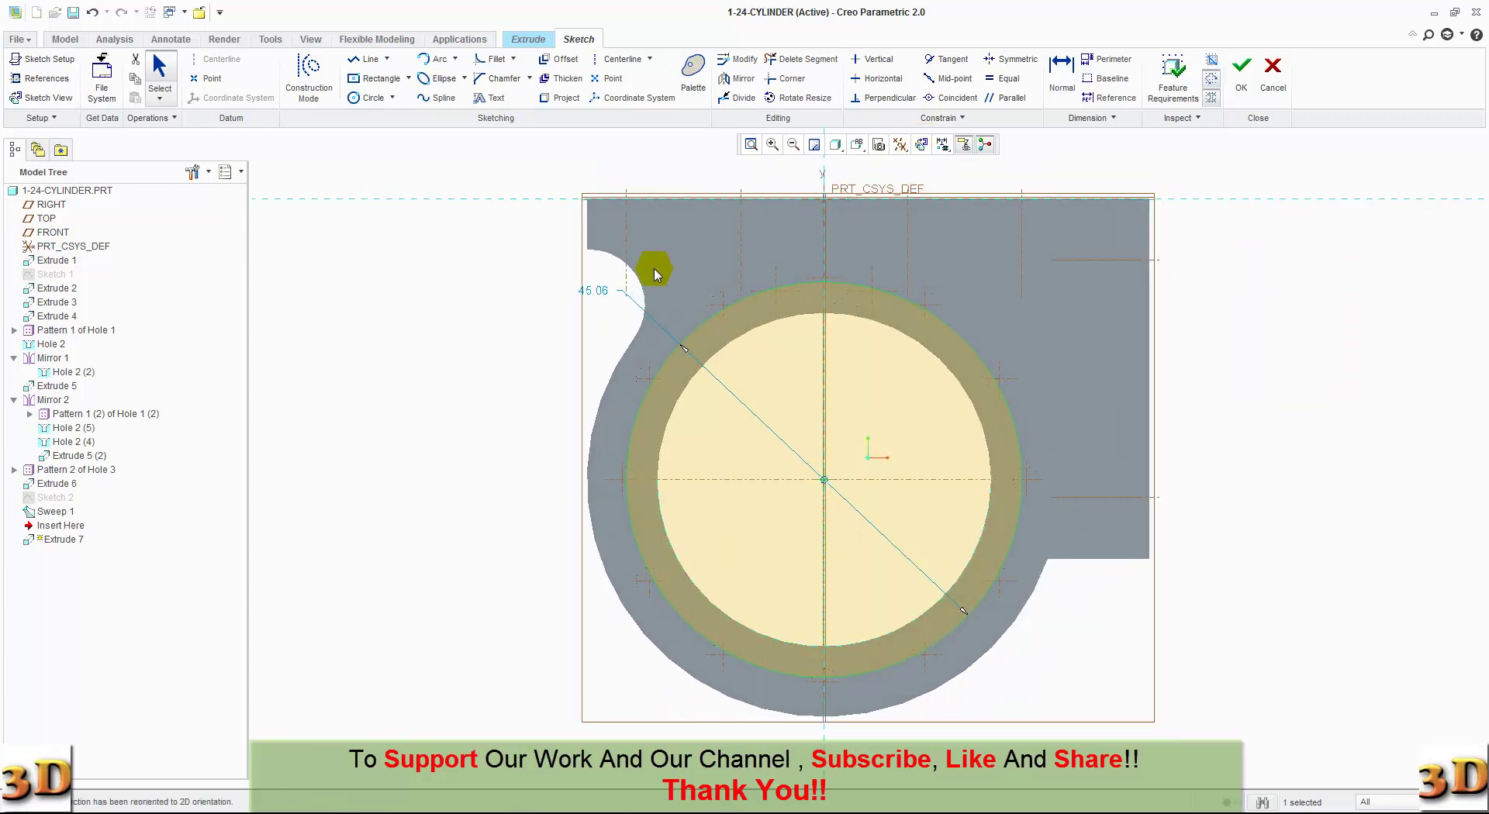
# Draw a horizontal line from the lower-right step corner to the circle.
pyautogui.click(366, 57)
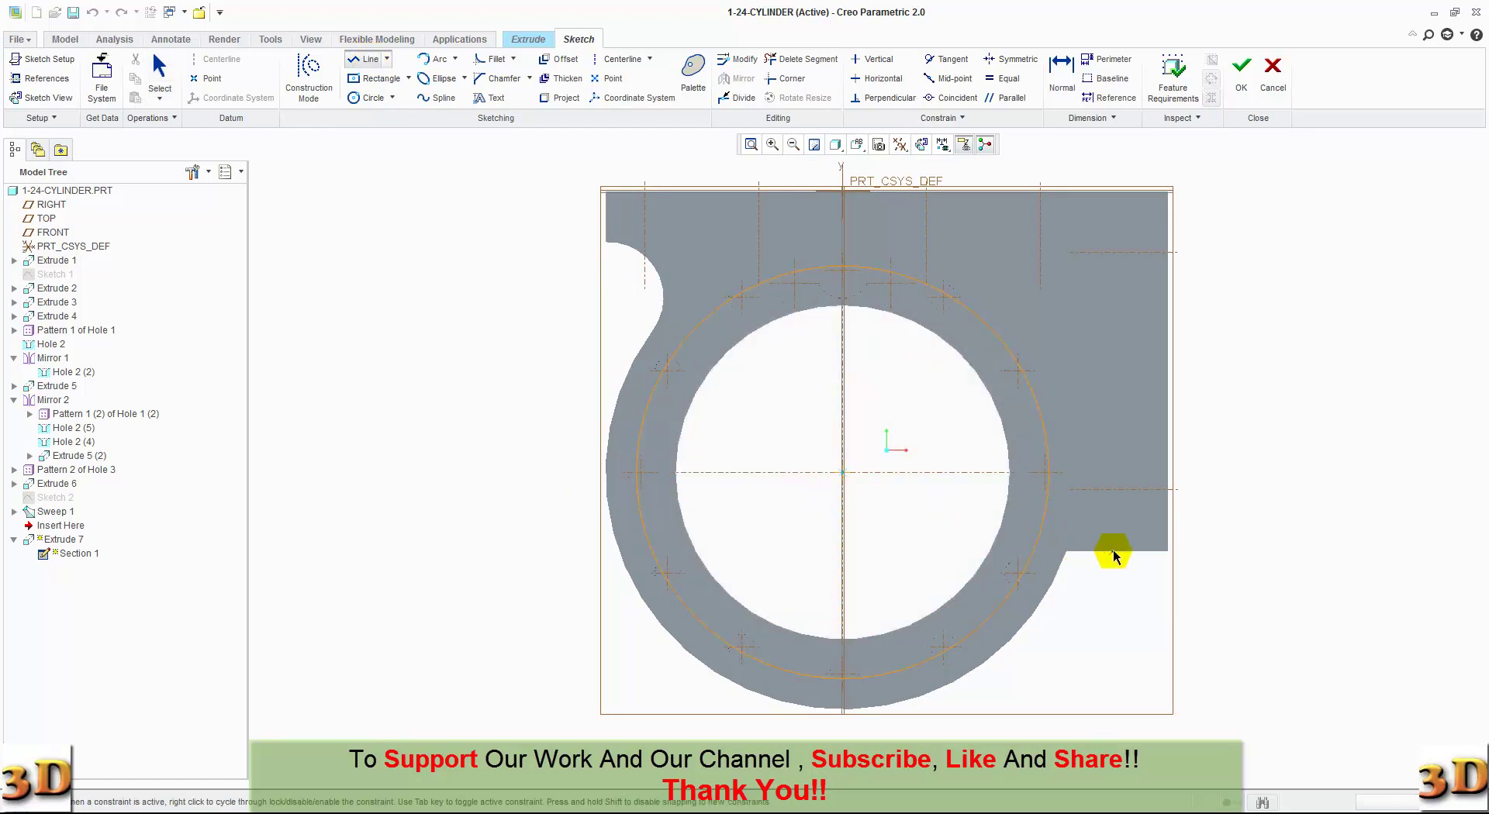
pyautogui.click(1166, 545)
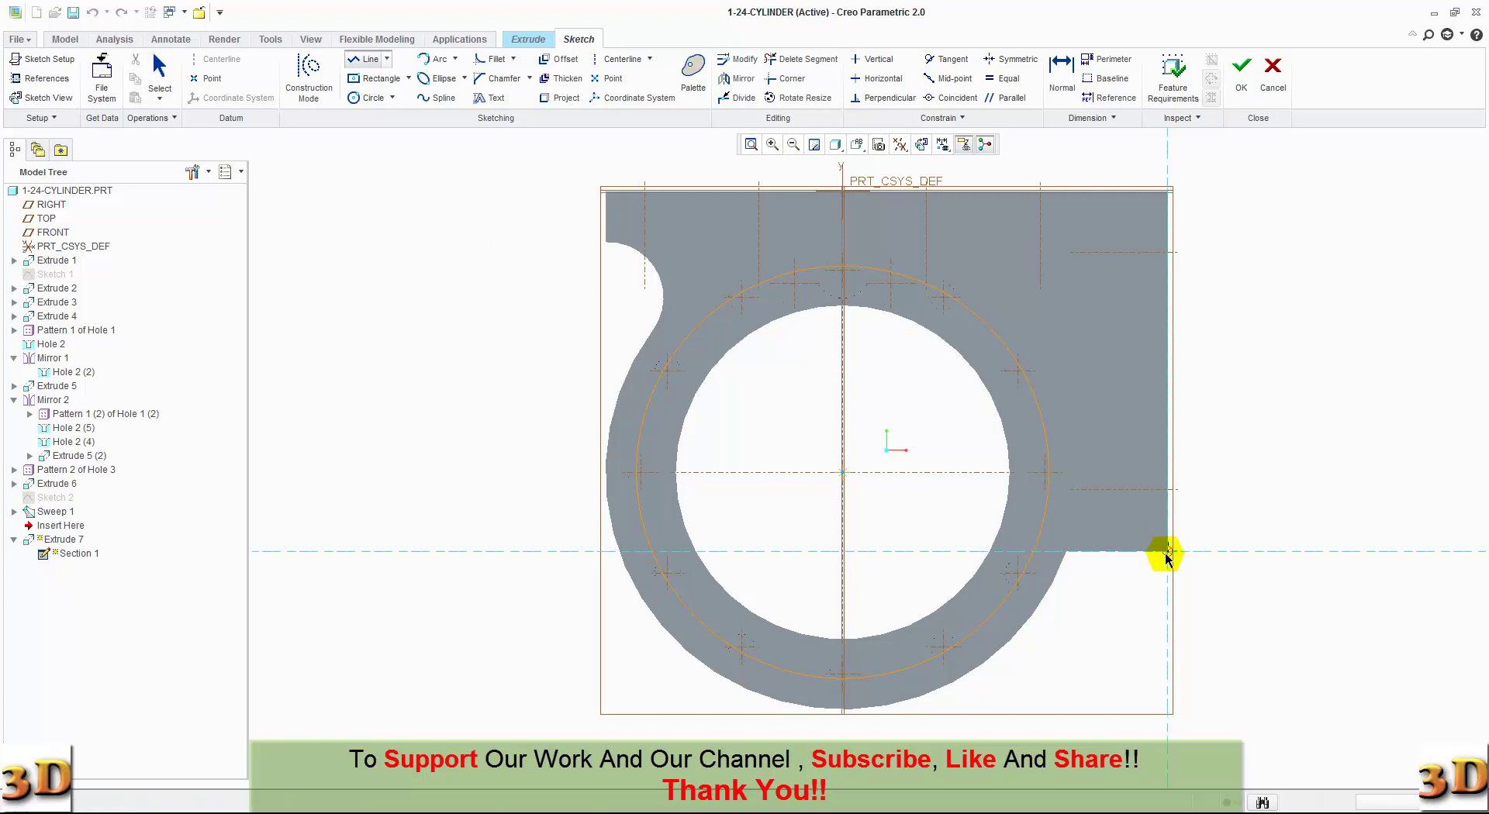
pyautogui.click(1166, 553)
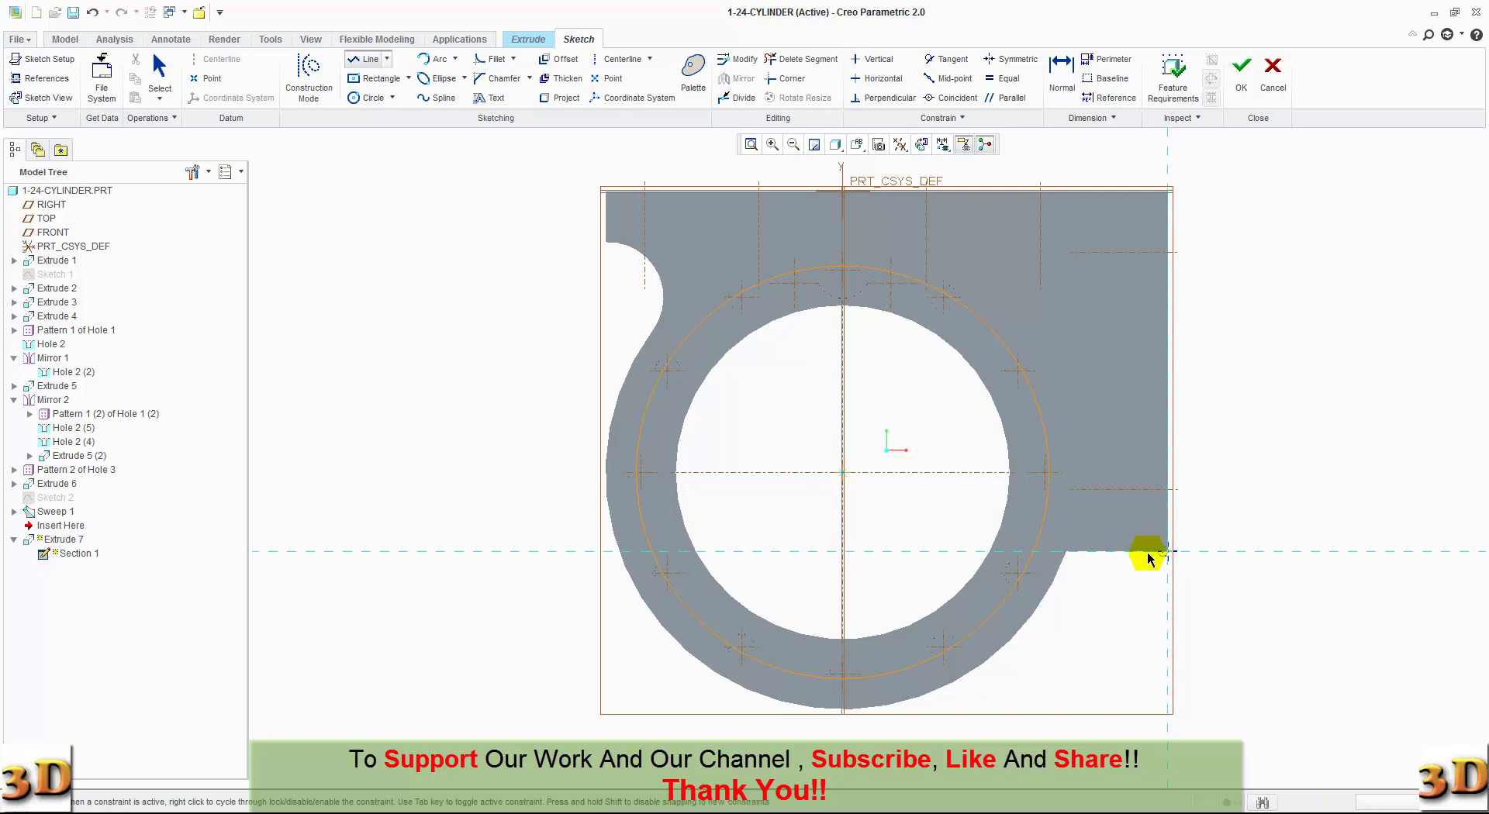
pyautogui.click(1034, 552)
pyautogui.middleClick(1044, 589)
pyautogui.middleClick(1061, 620)
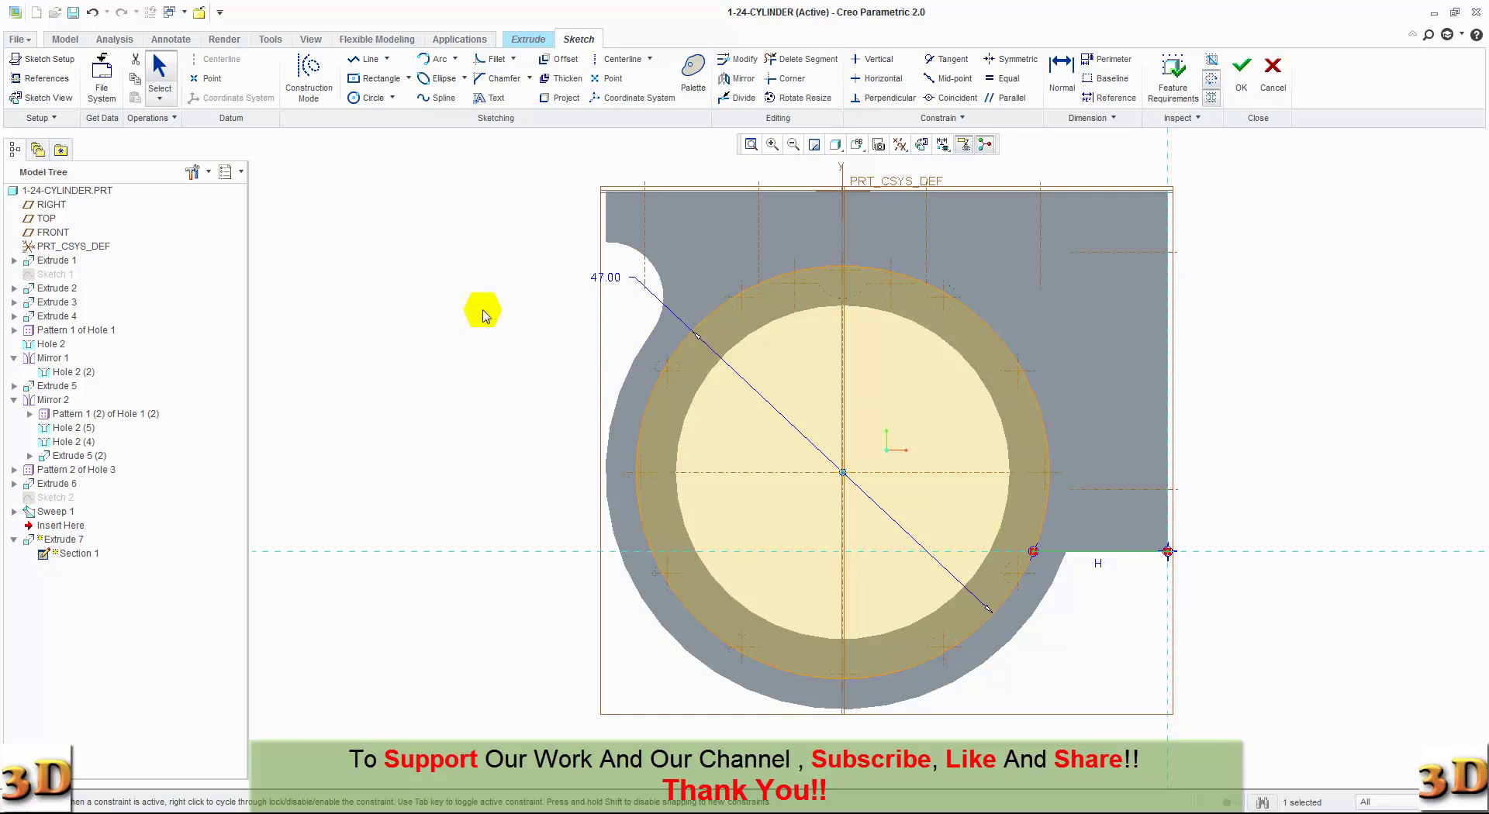
# Draw an arc from the notch's top corner down to the 47.00 circle.
pyautogui.click(431, 59)
pyautogui.scroll(4, 587, 233)
pyautogui.scroll(1, 587, 233)
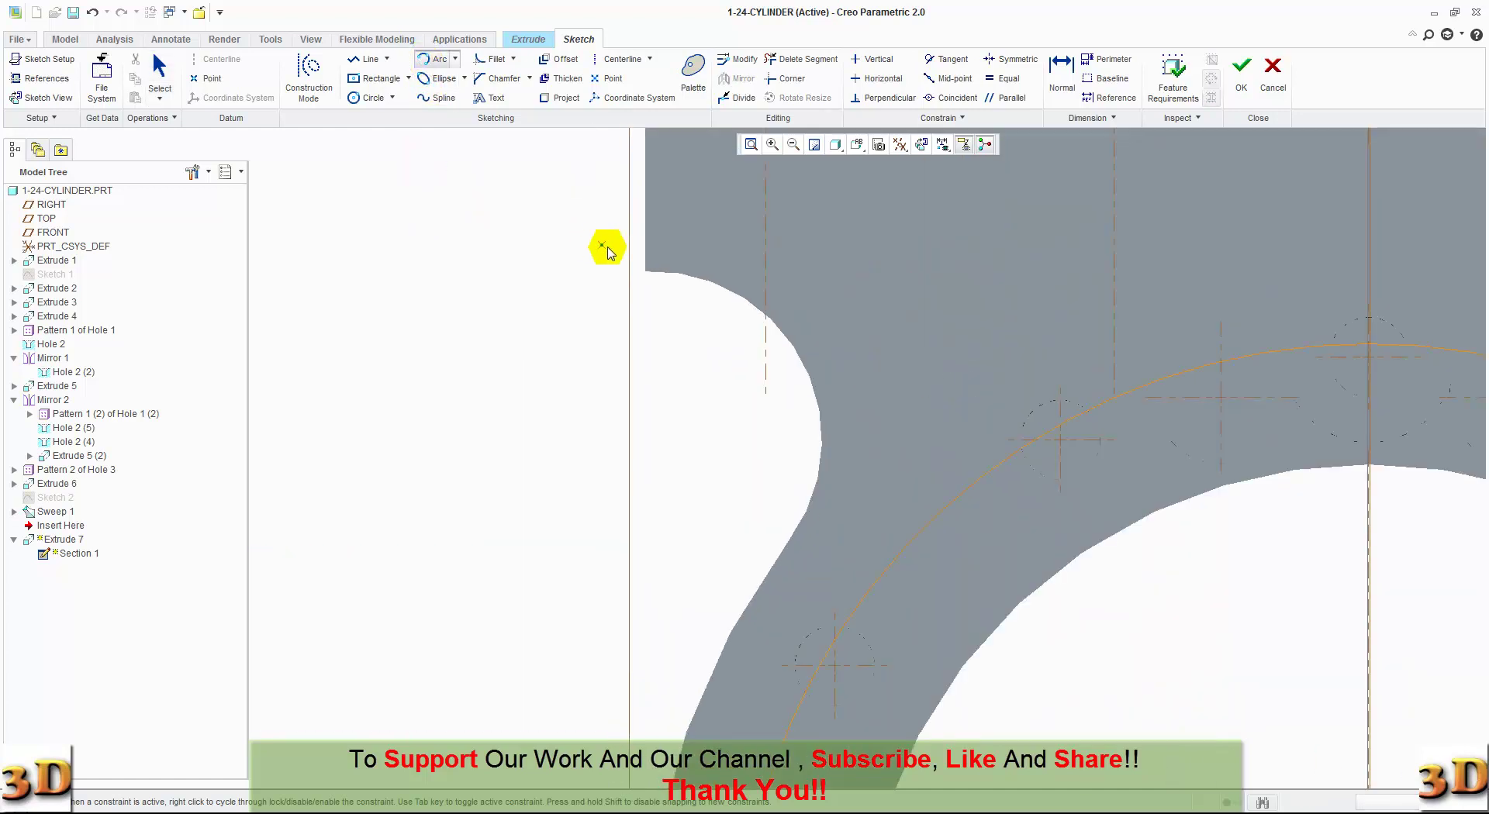
pyautogui.click(655, 276)
pyautogui.click(654, 276)
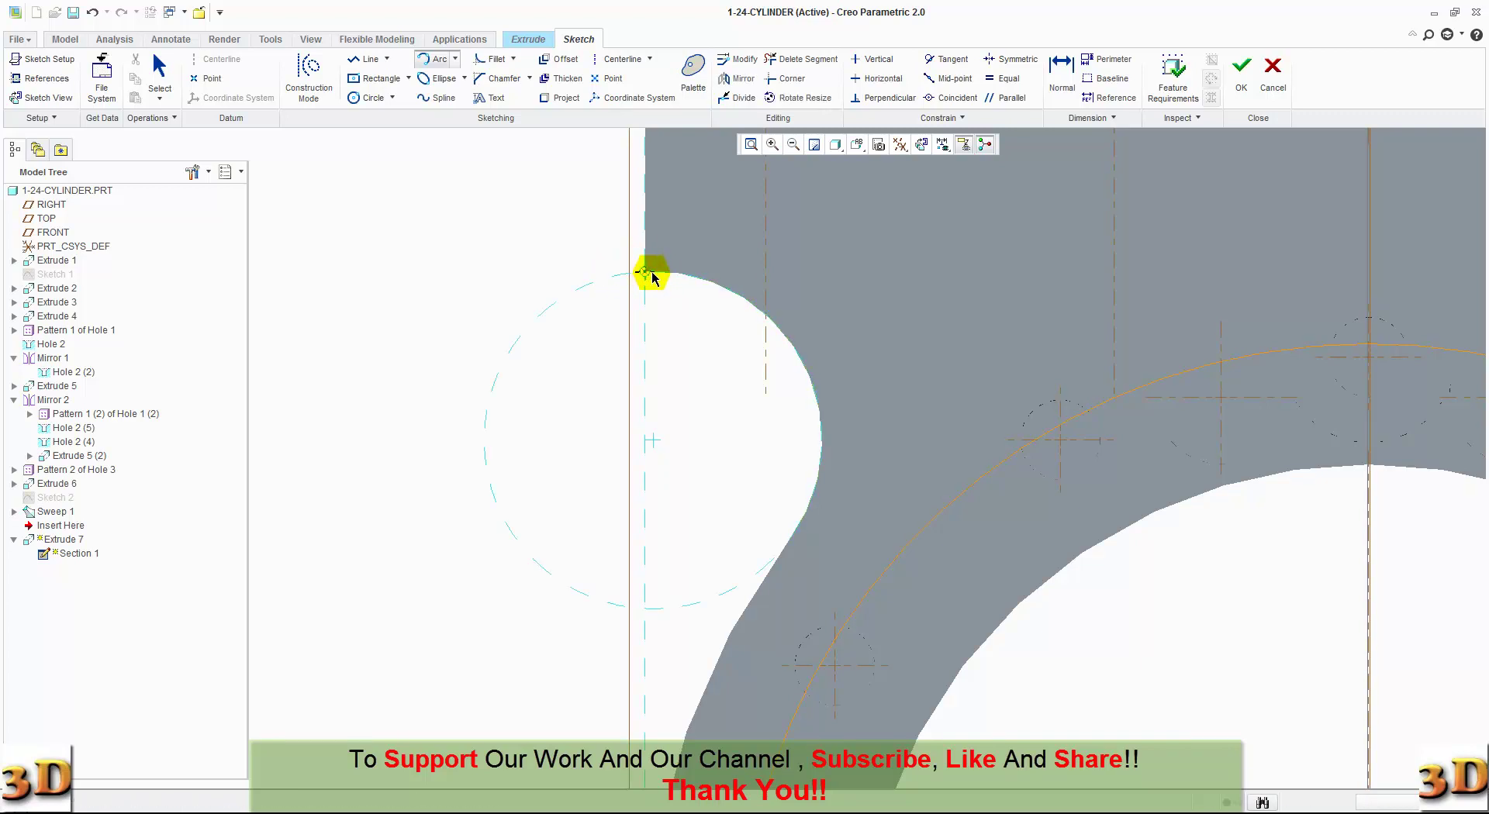
pyautogui.click(646, 273)
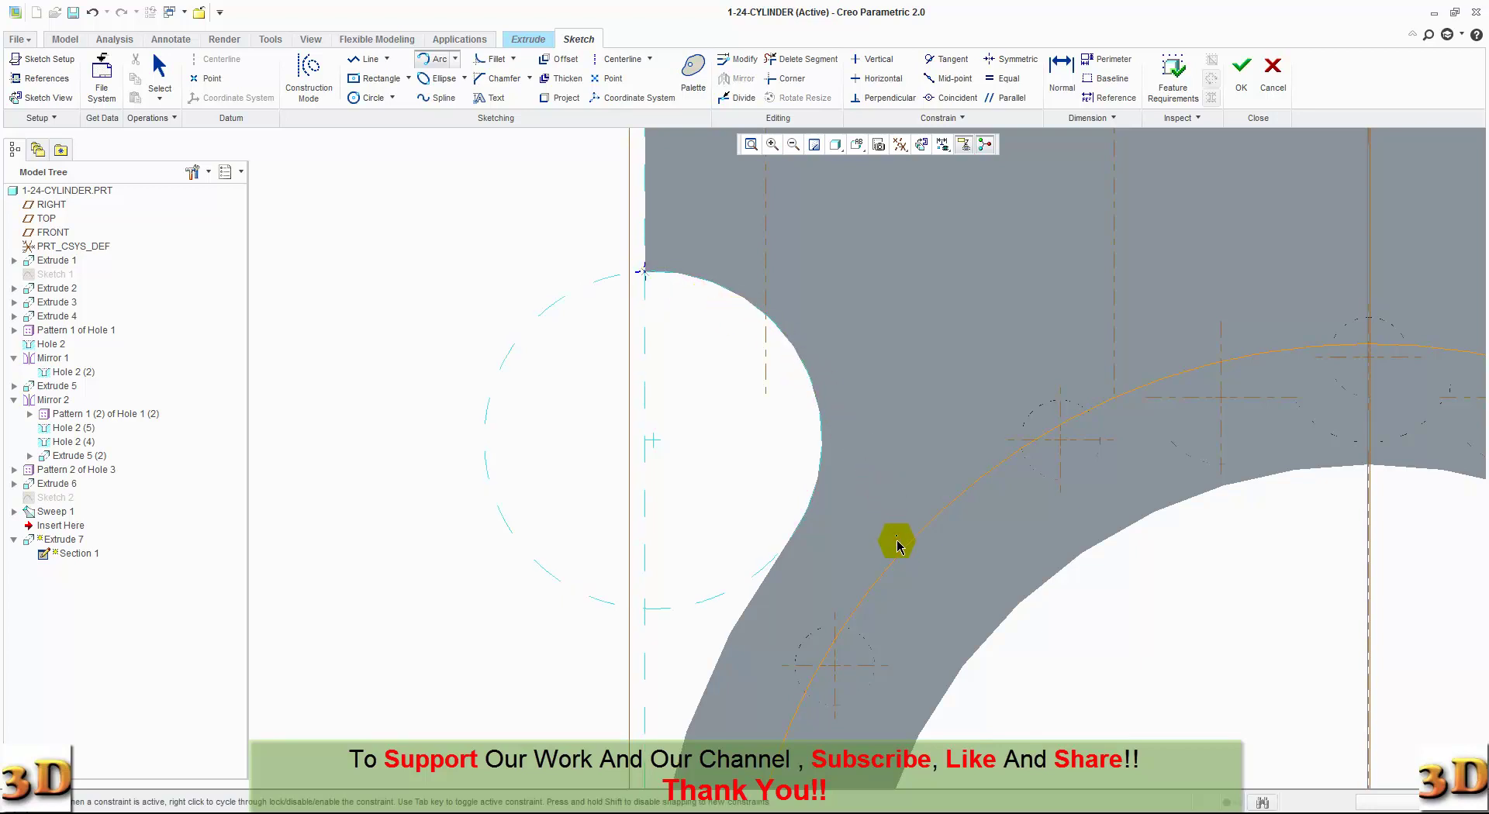
pyautogui.click(876, 591)
pyautogui.click(876, 590)
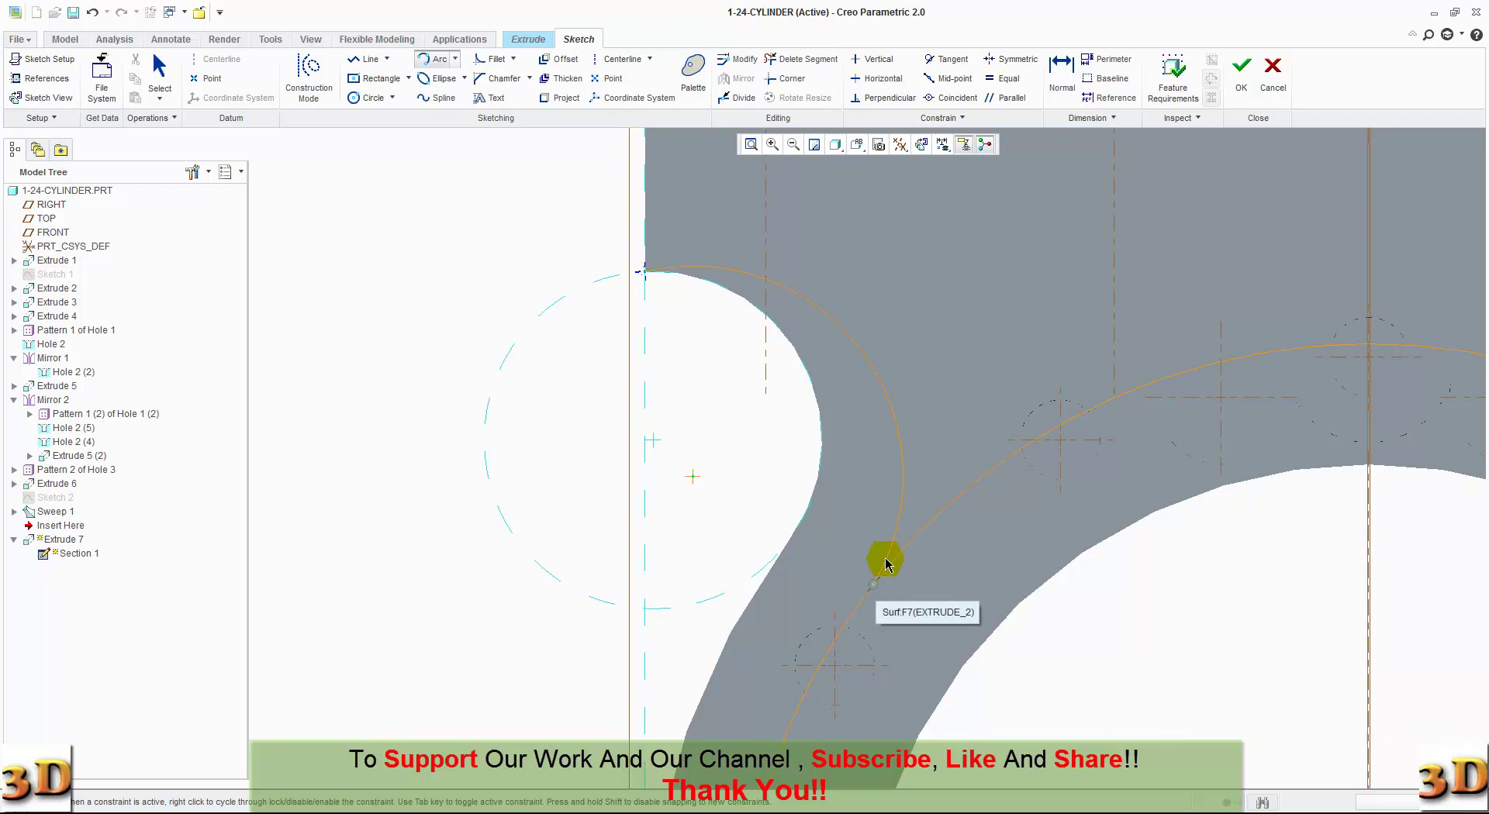
pyautogui.click(895, 411)
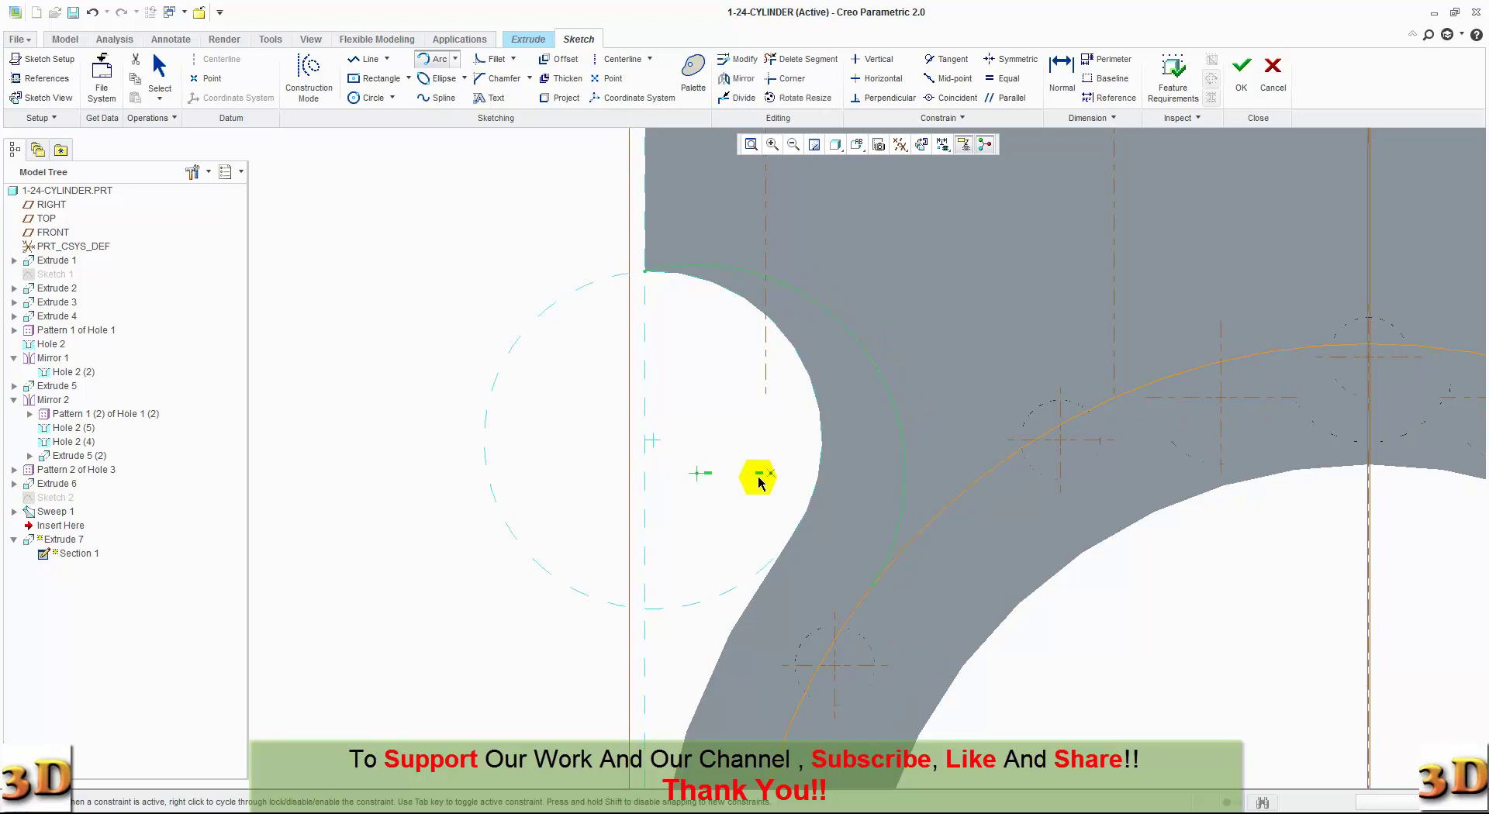
pyautogui.middleClick(756, 477)
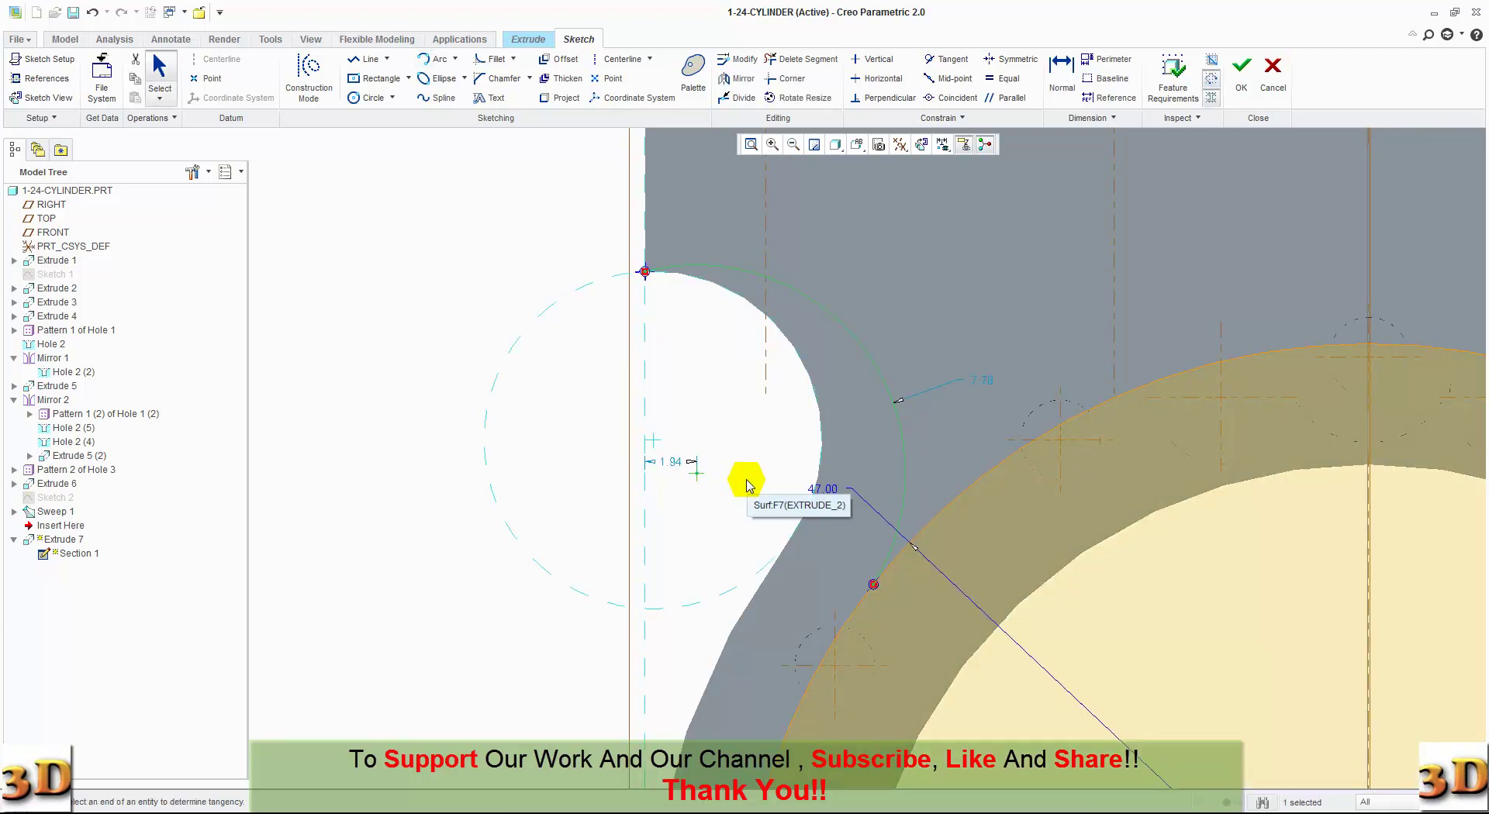
# Make the arc tangent to the 47.00 circle and to the notch edge.
pyautogui.scroll(3, 766, 439)
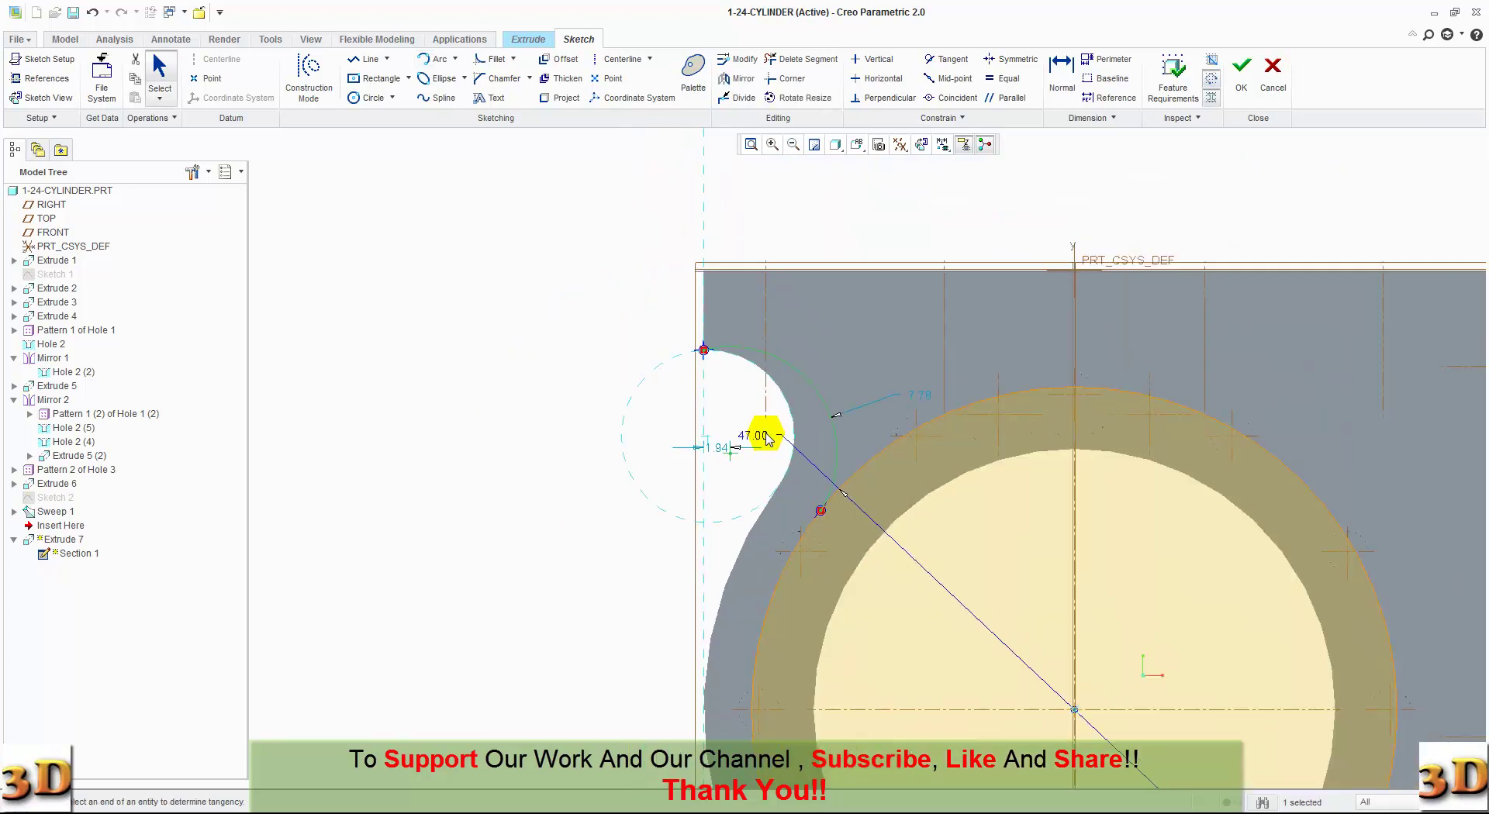
pyautogui.click(949, 62)
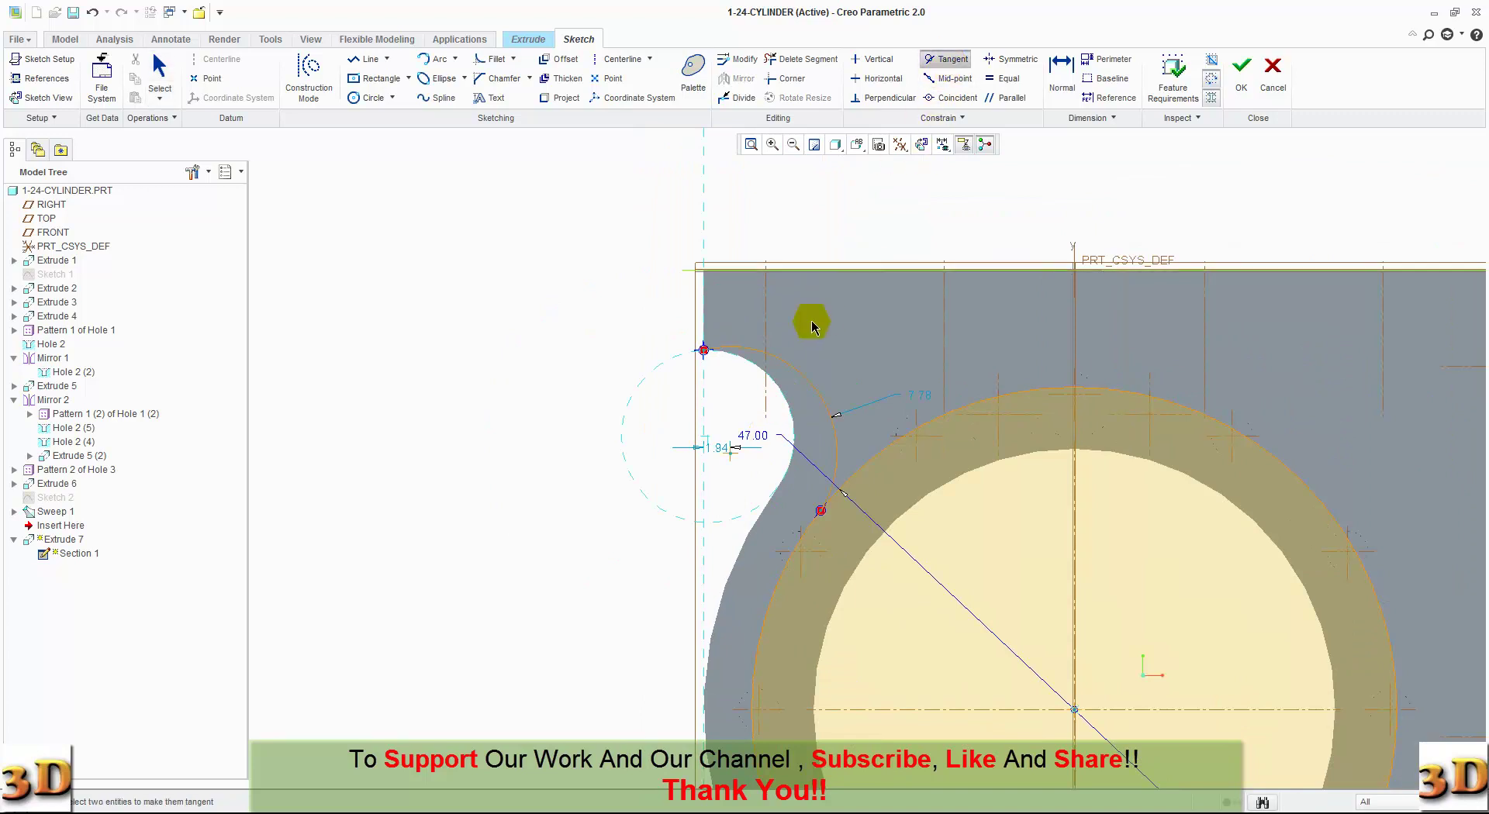
pyautogui.click(833, 463)
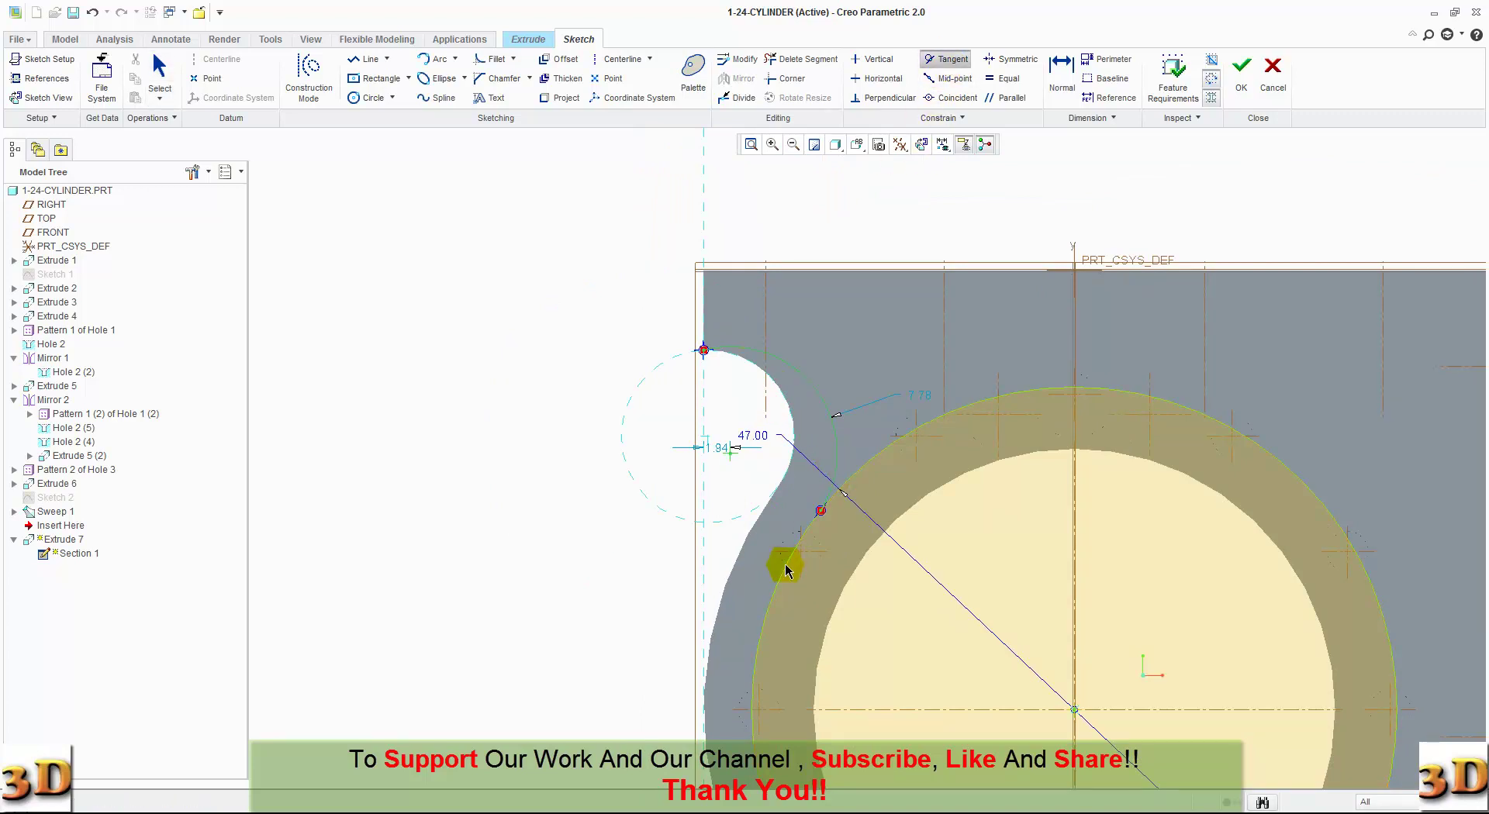
pyautogui.click(785, 570)
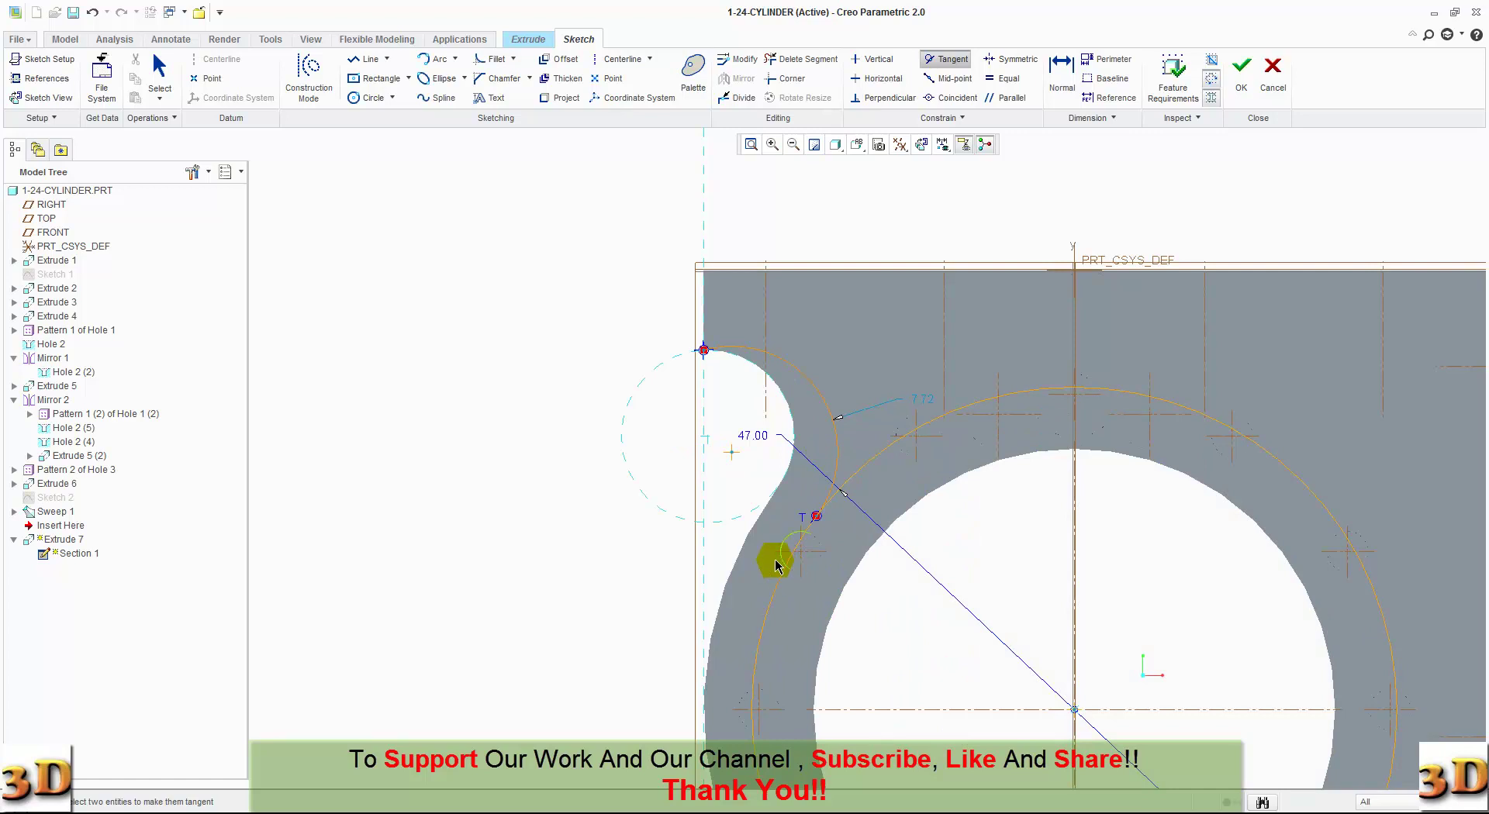
pyautogui.click(731, 354)
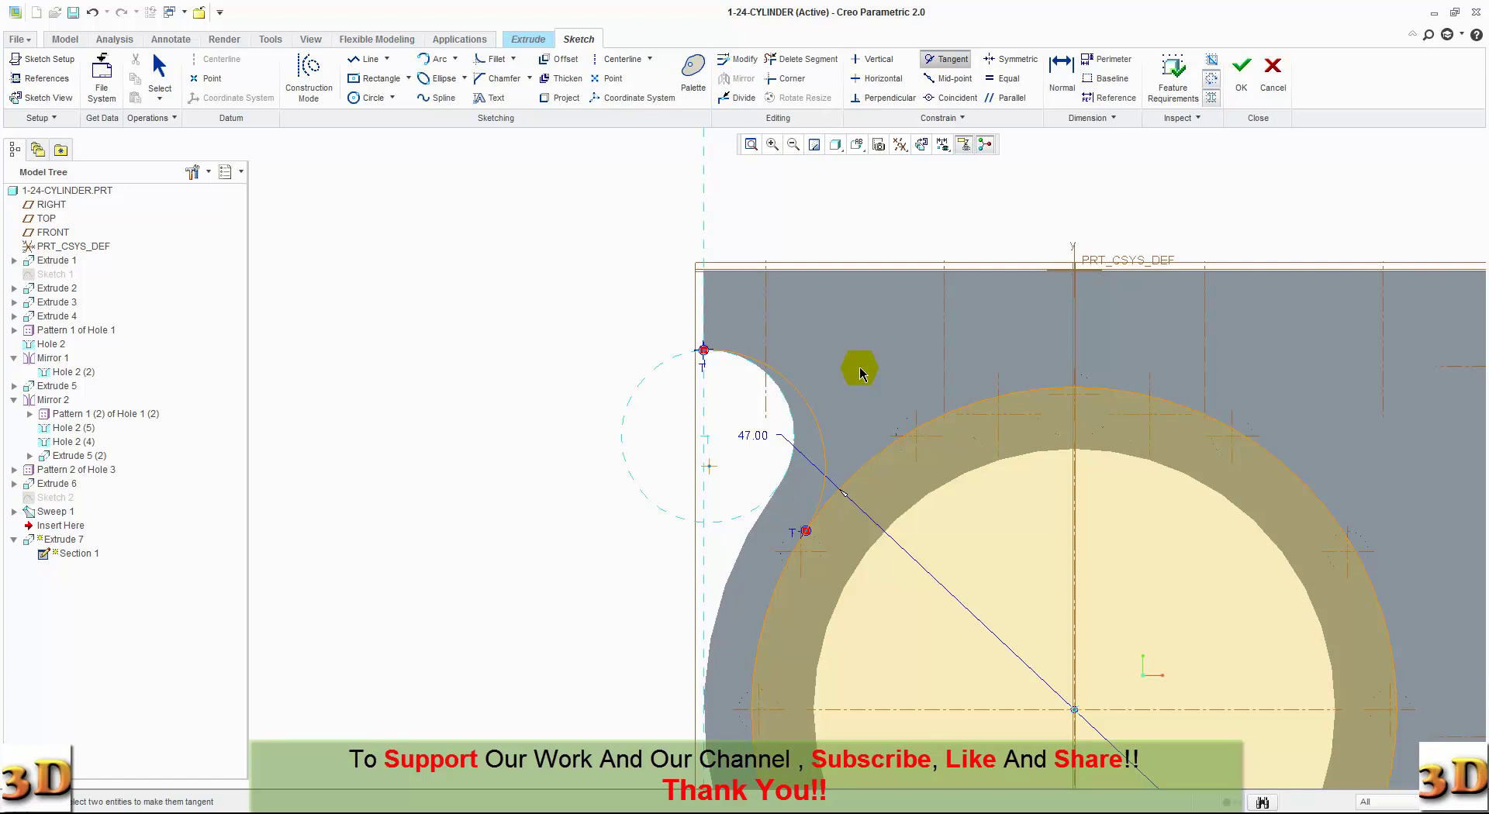
pyautogui.middleClick(861, 374)
pyautogui.scroll(1, 860, 374)
# Trim away the upper arc of the large circle with Delete Segment.
pyautogui.scroll(1, 861, 373)
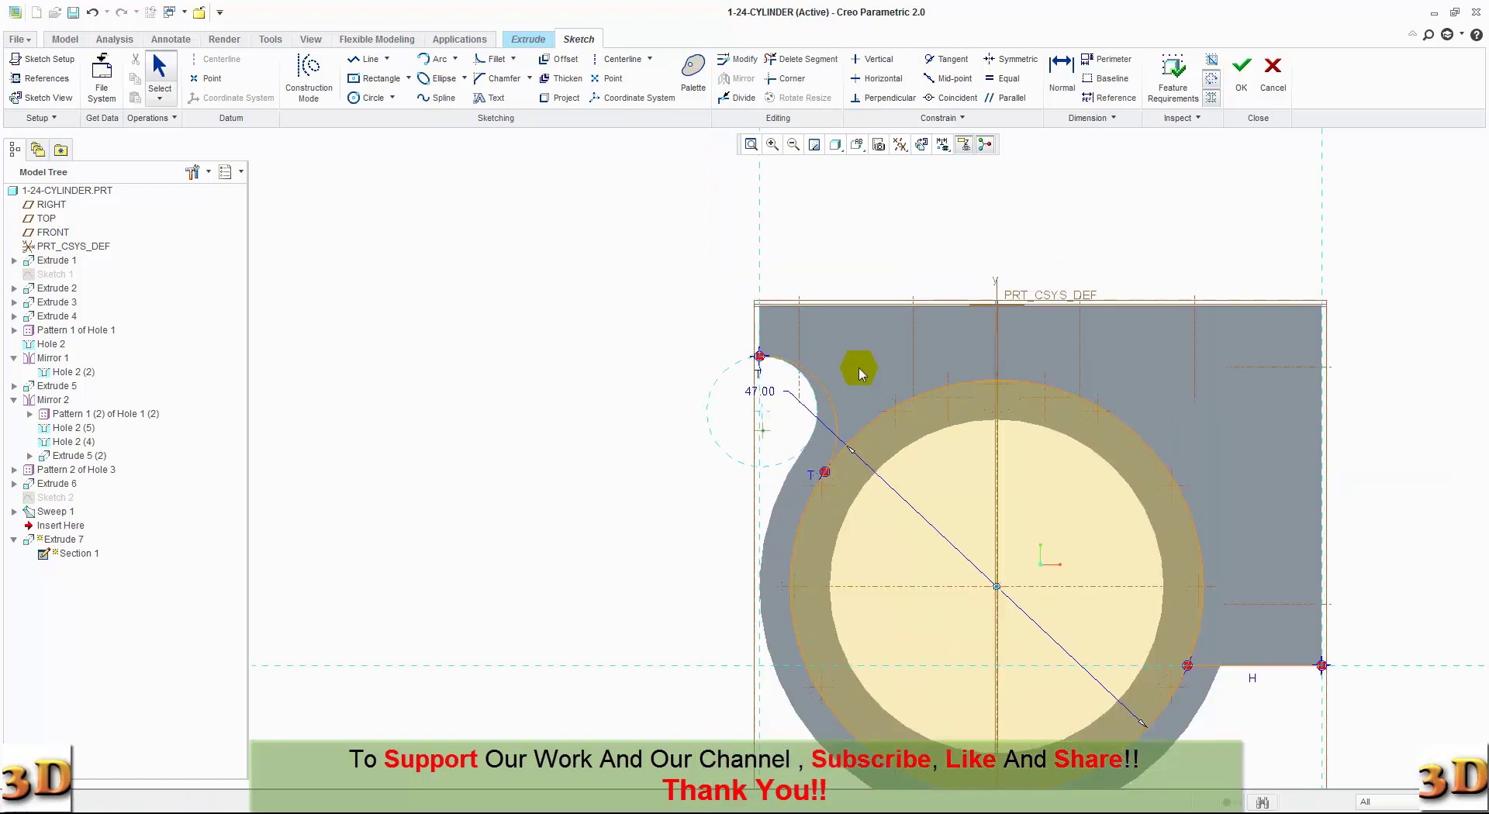
pyautogui.scroll(1, 860, 374)
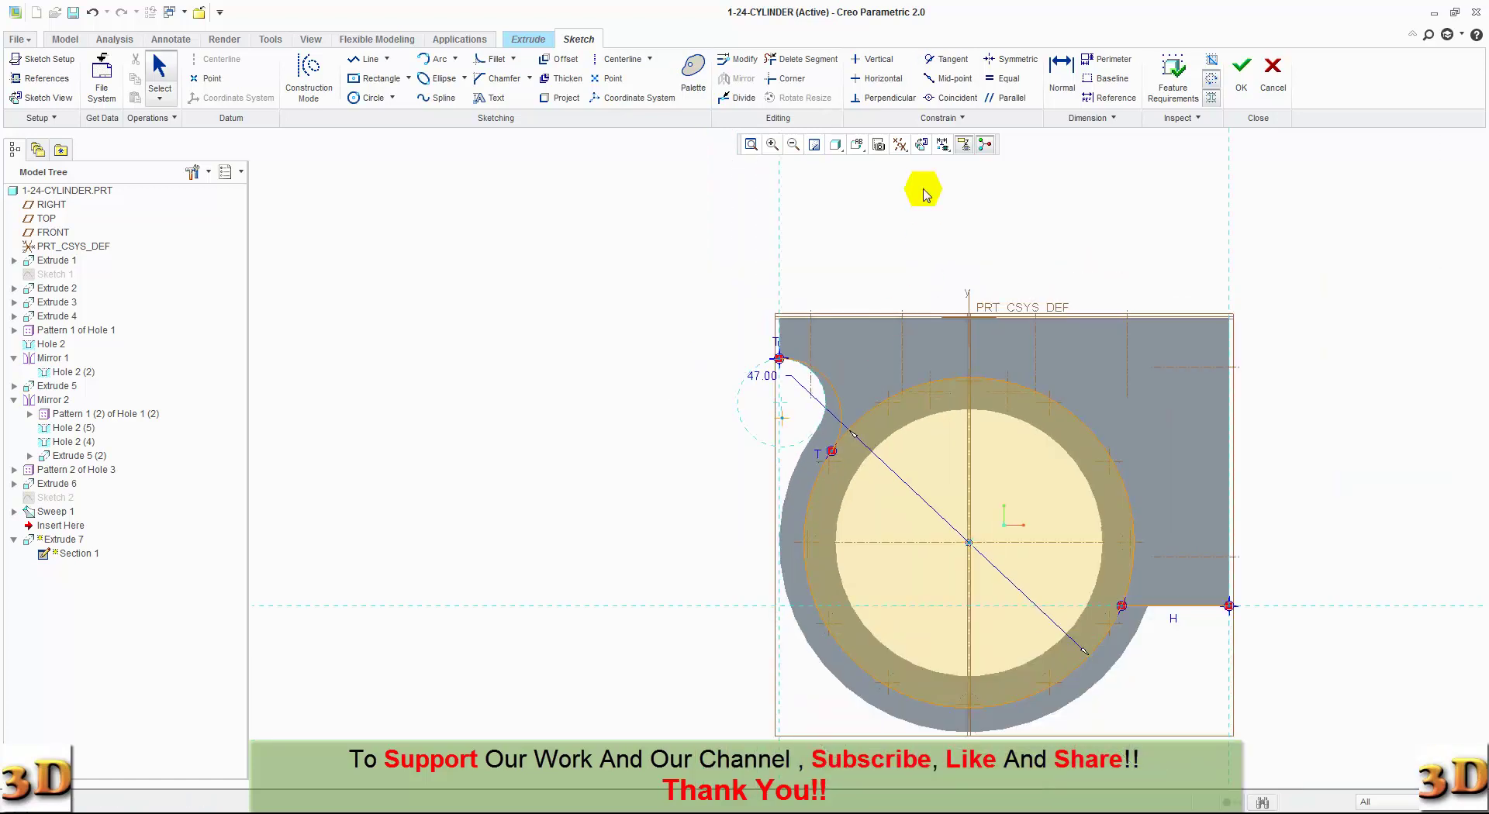
pyautogui.click(775, 61)
pyautogui.click(890, 397)
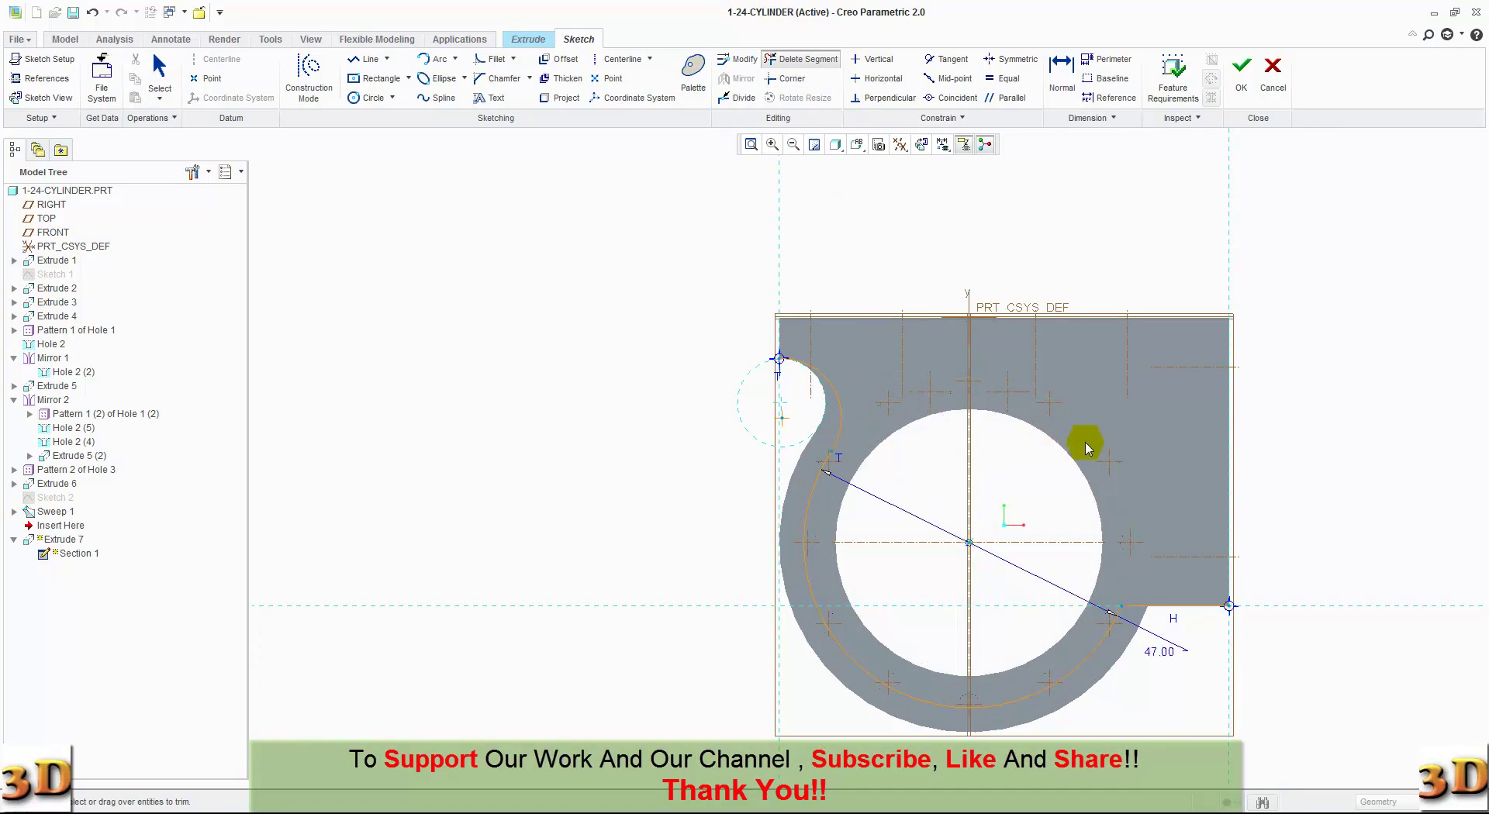
pyautogui.middleClick(1125, 452)
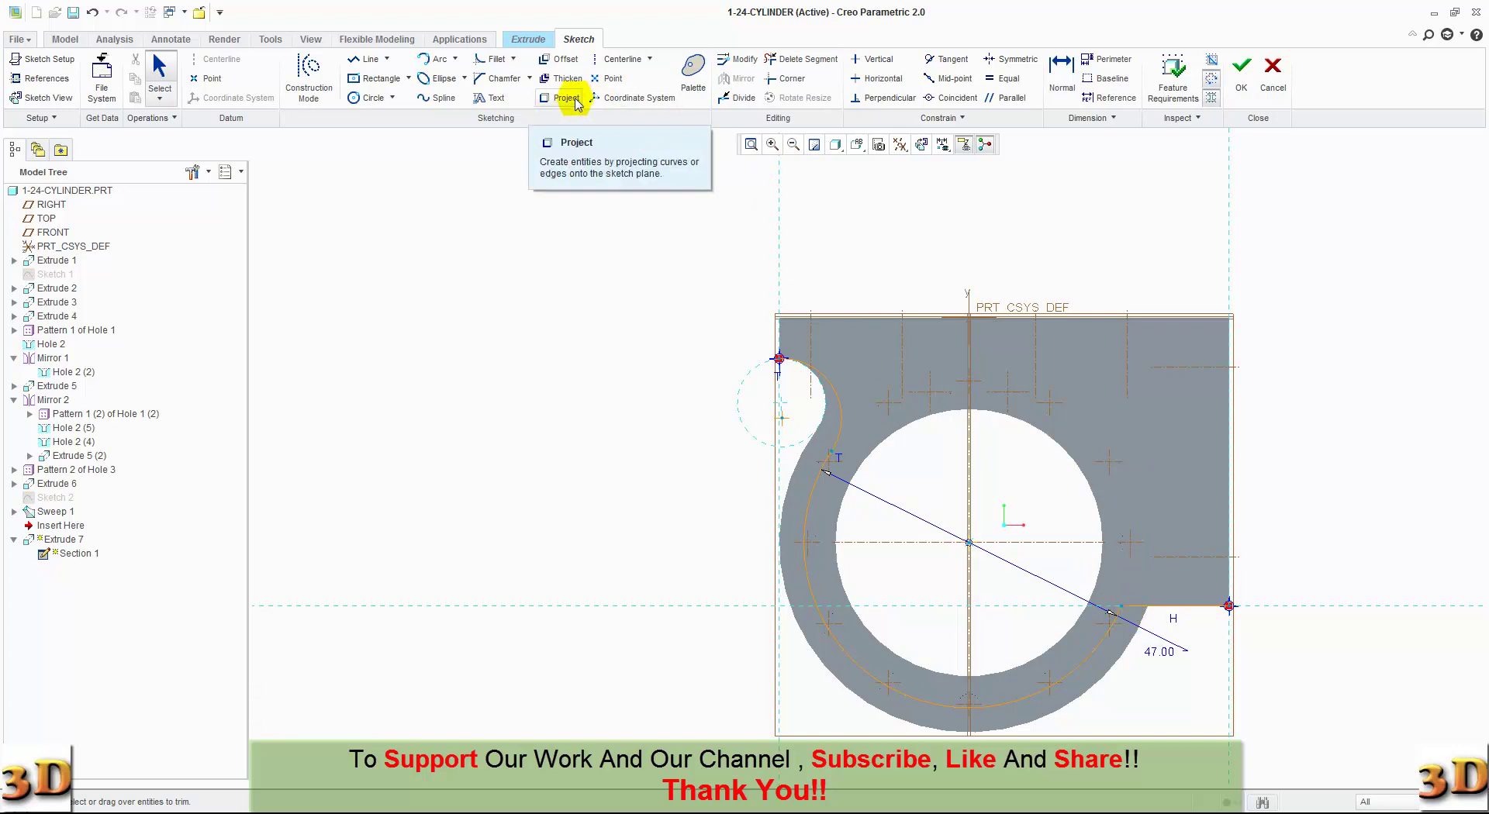
# Fillet the corner between the outer arc and horizontal line with radius 4.00.
pyautogui.click(494, 59)
pyautogui.click(1098, 612)
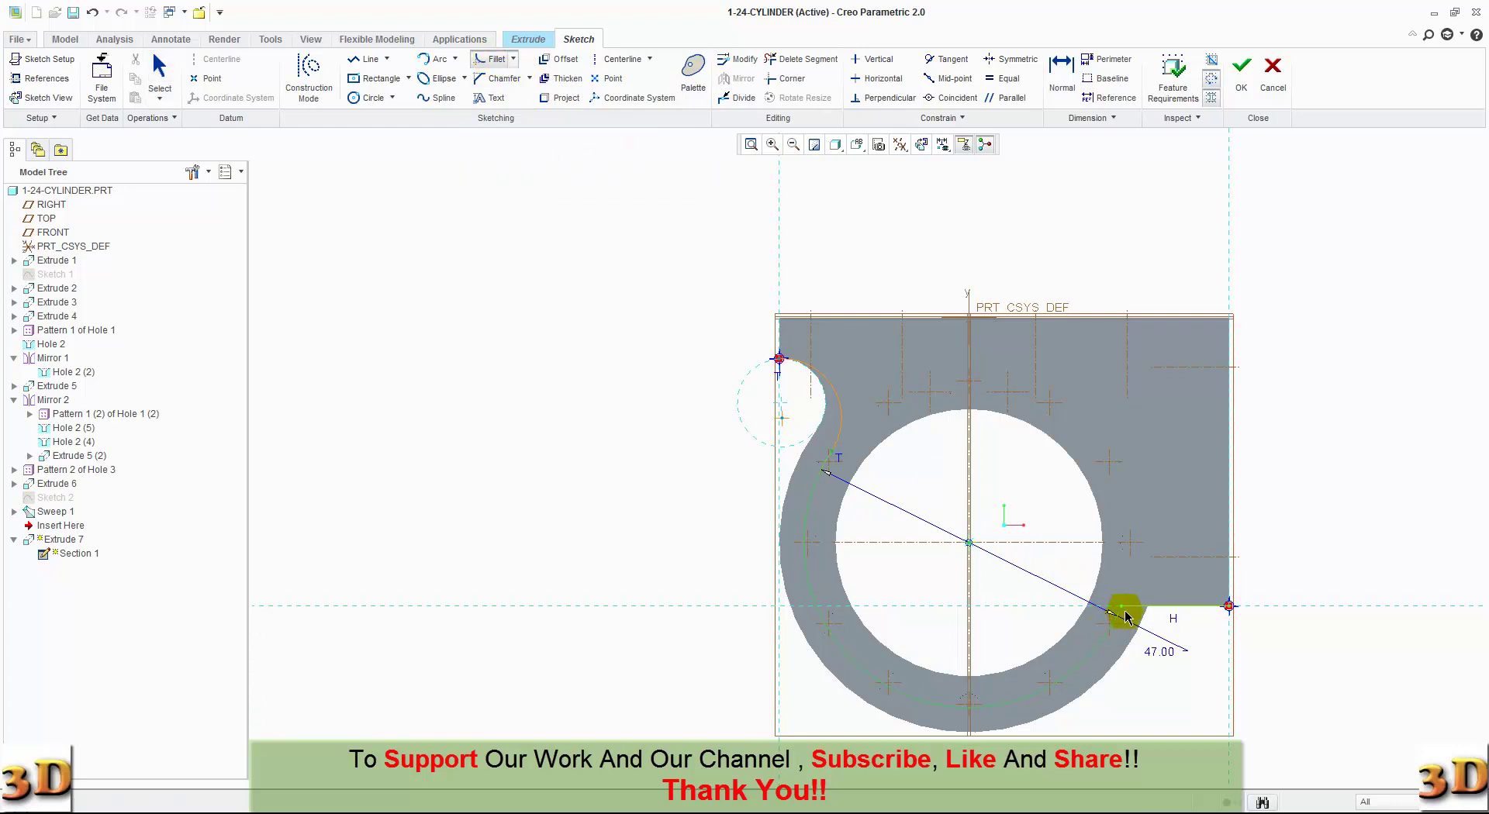
pyautogui.click(1129, 612)
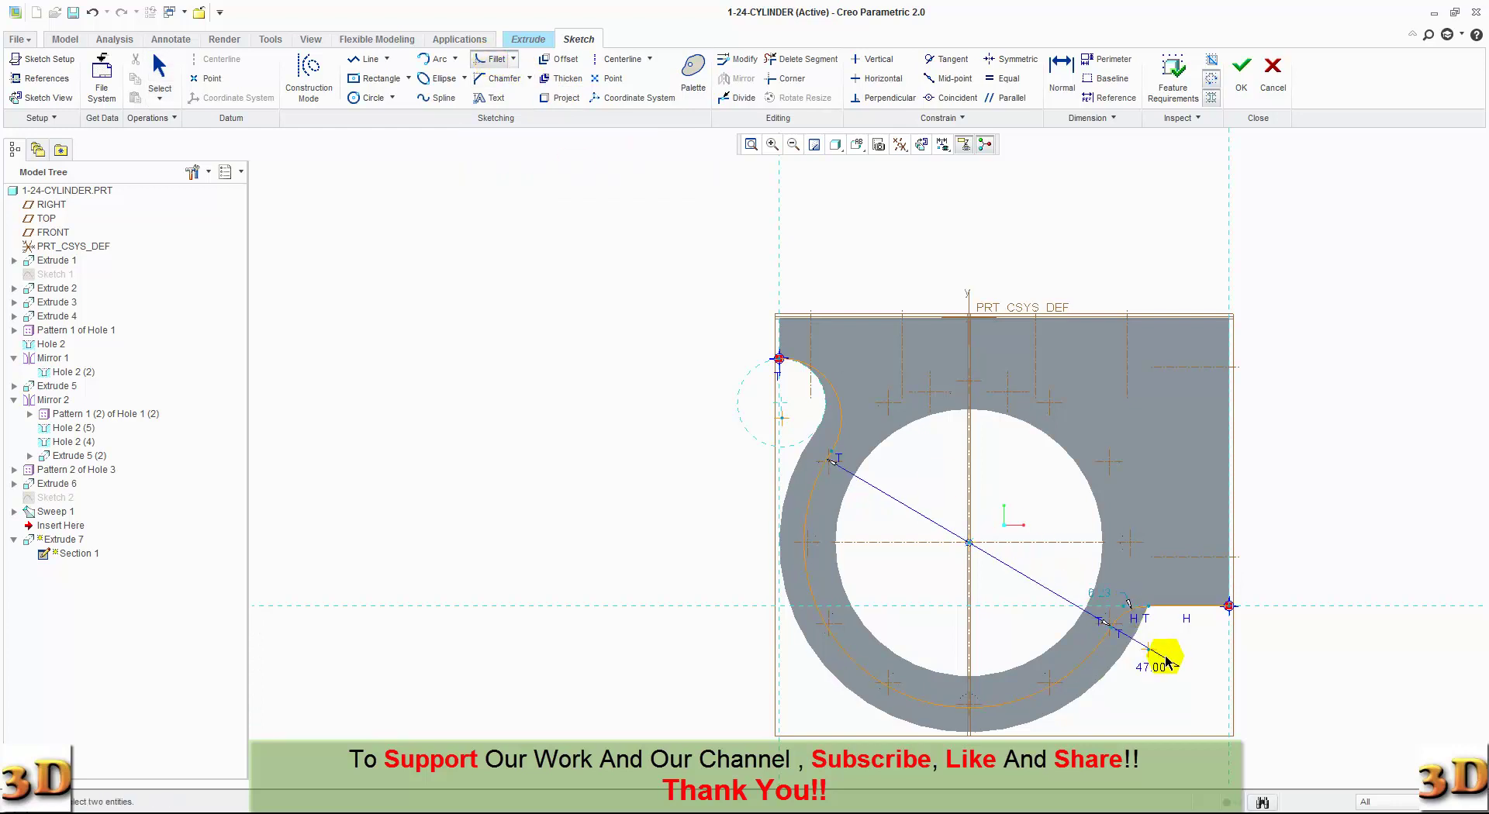
pyautogui.middleClick(1167, 661)
pyautogui.click(1098, 595)
pyautogui.doubleClick(1096, 591)
pyautogui.write('4')
pyautogui.press('Return')
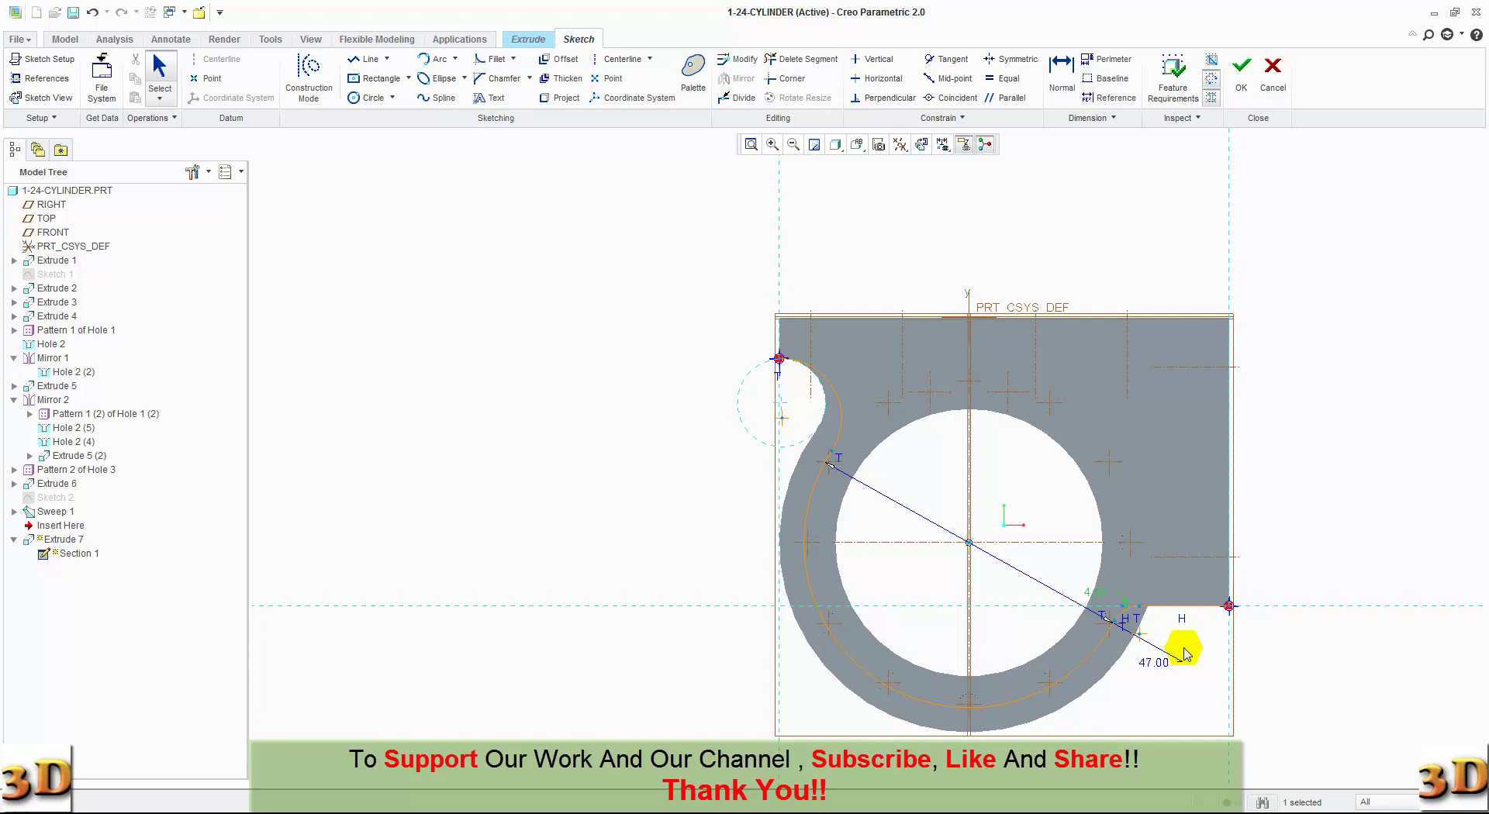
pyautogui.click(1340, 465)
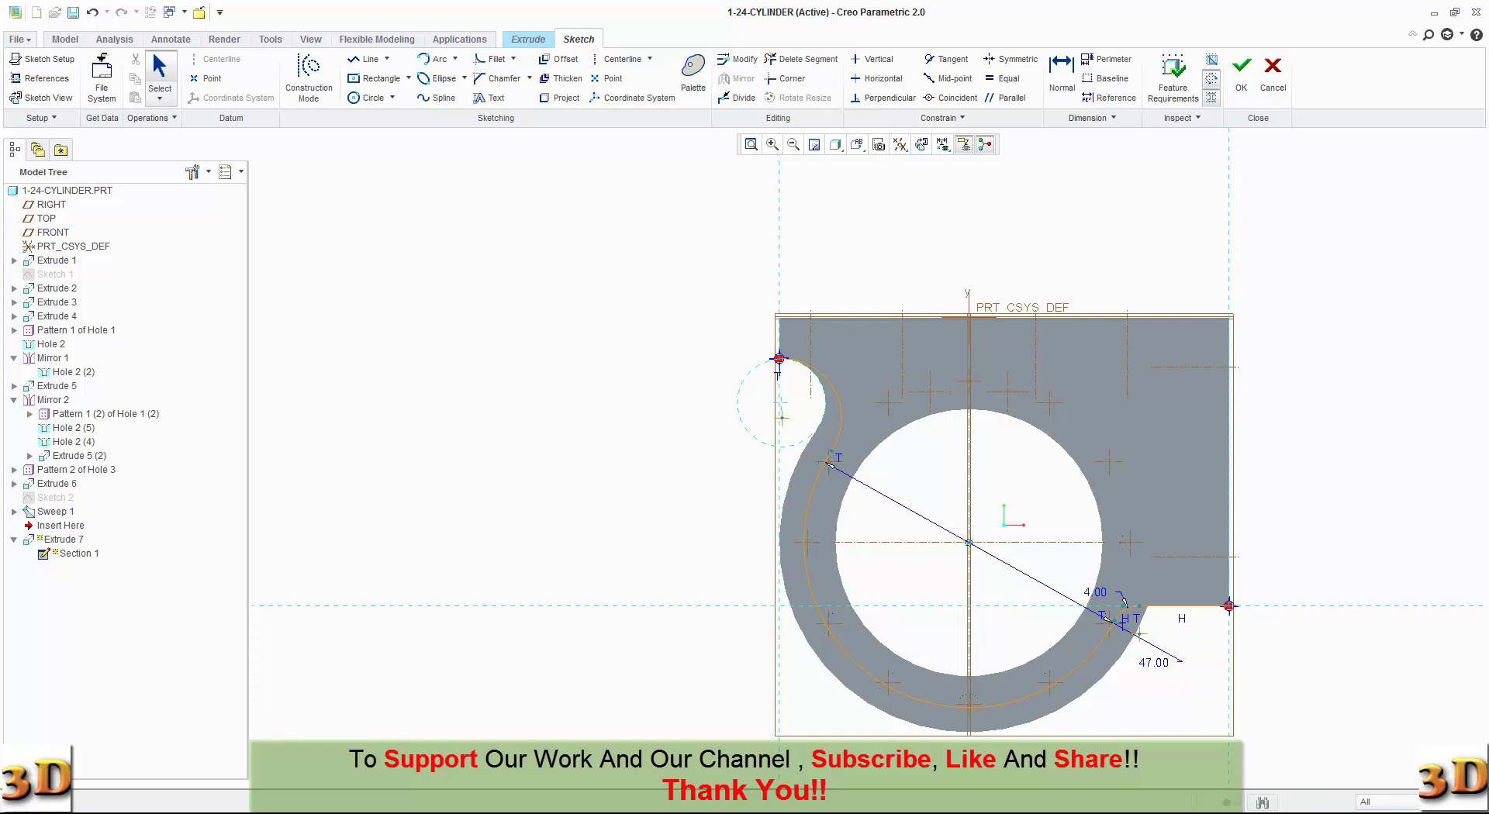
# Accept the profile sketch and extrude the cut symmetrically to a 60.00 depth.
pyautogui.click(1241, 69)
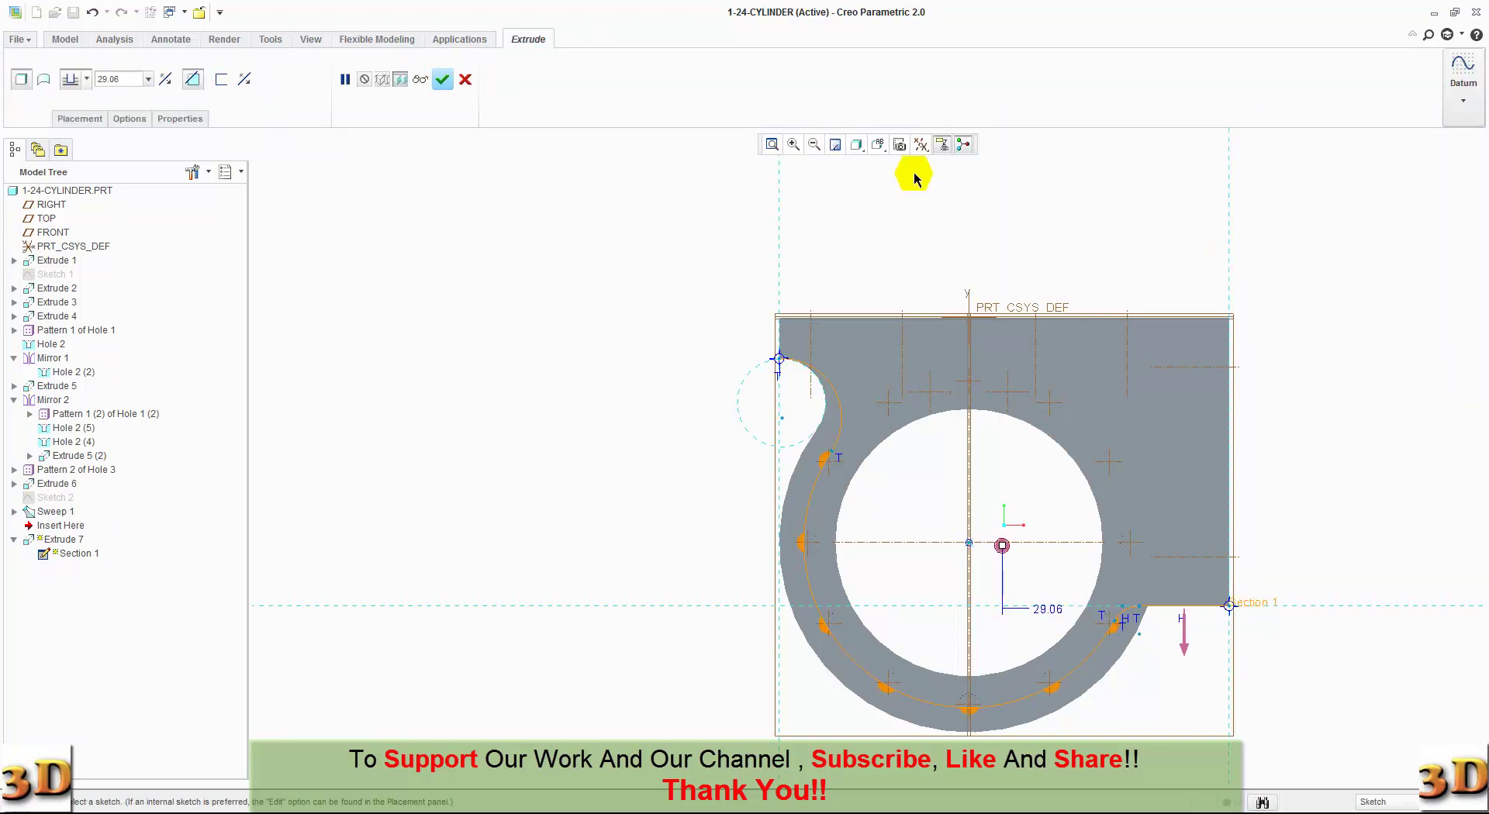
pyautogui.click(877, 157)
pyautogui.click(884, 160)
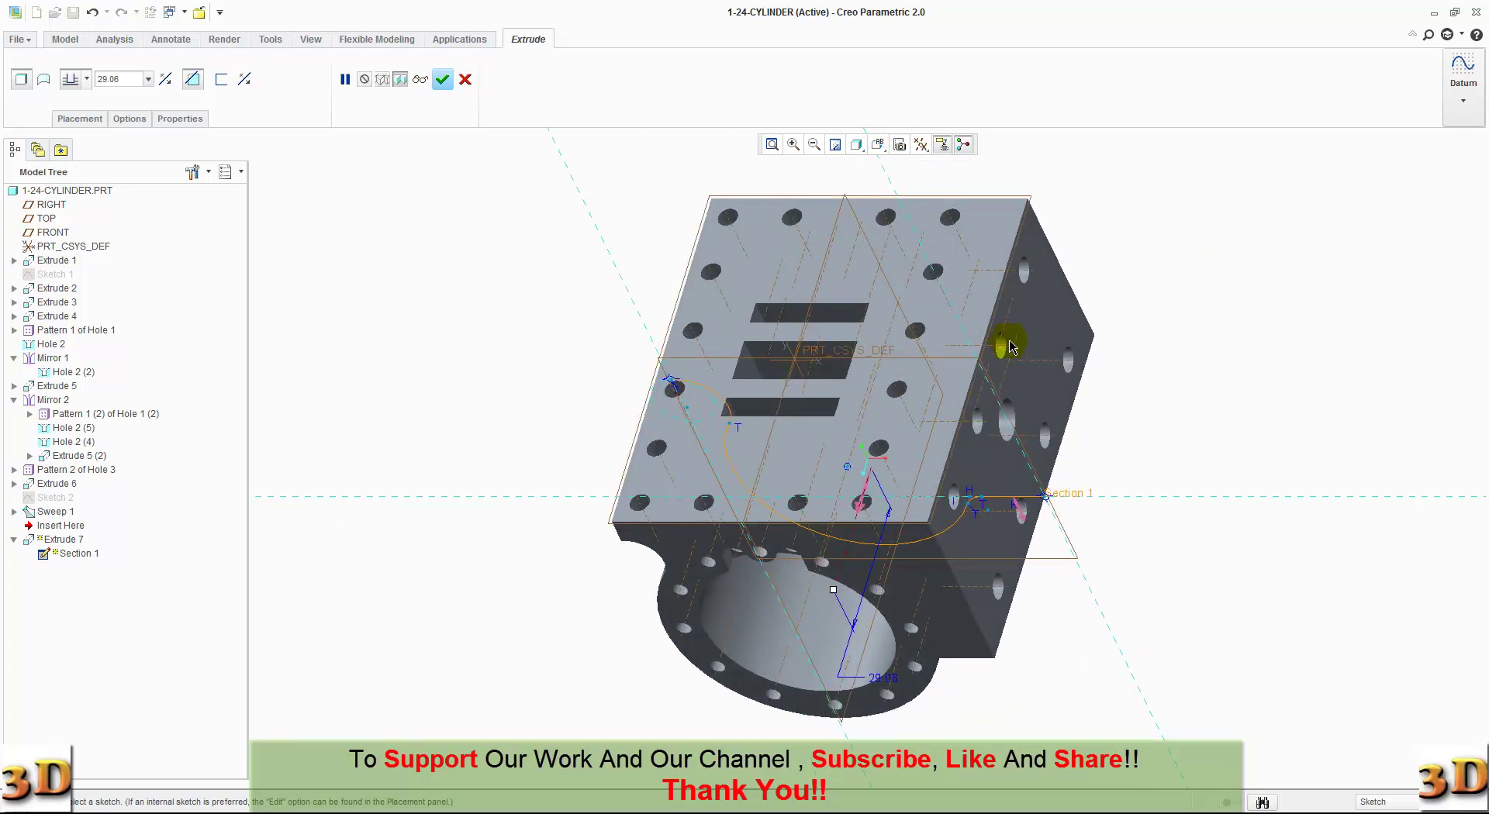
pyautogui.click(85, 79)
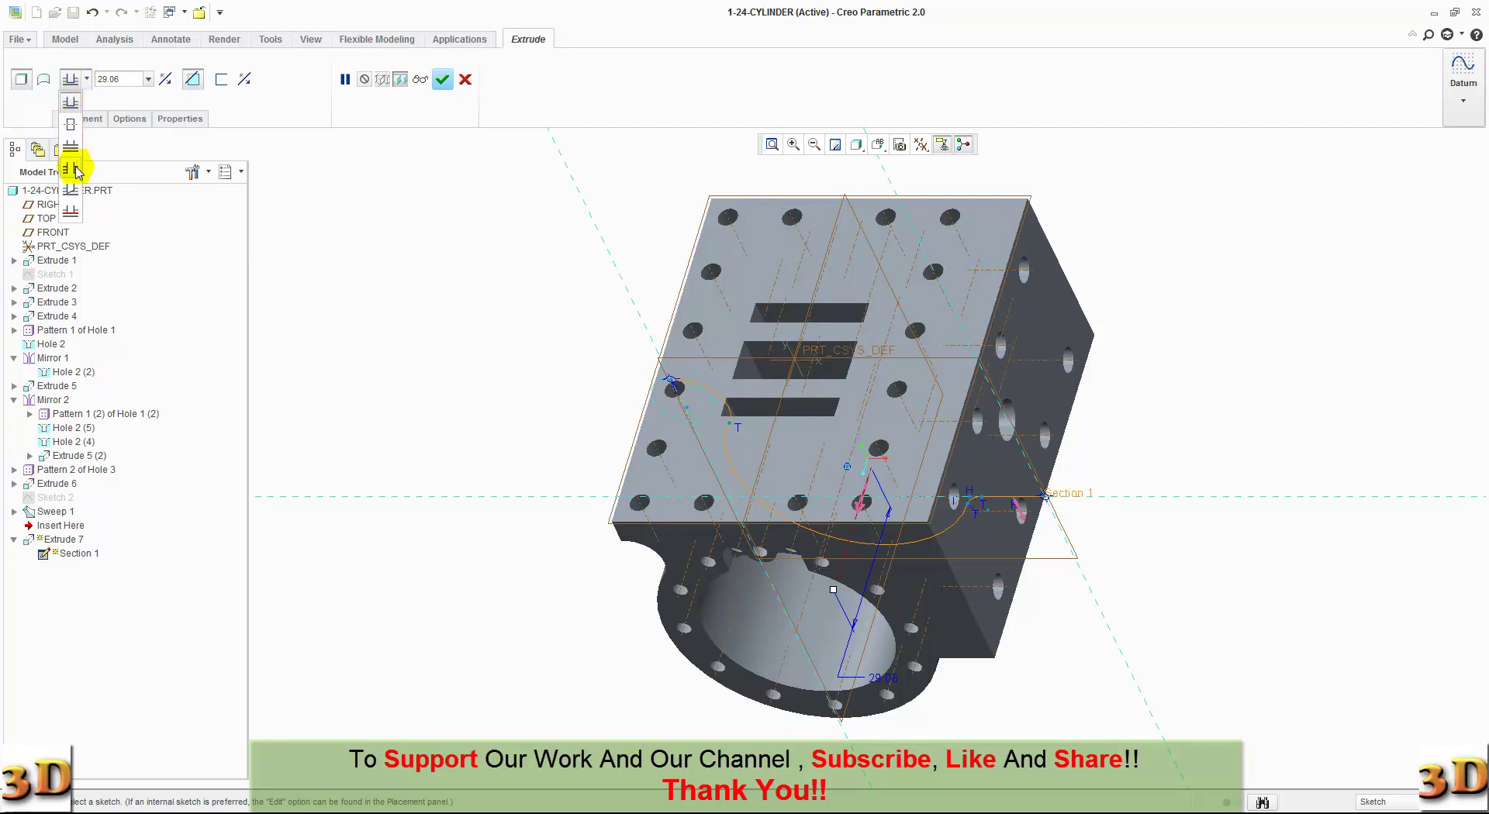
pyautogui.click(69, 124)
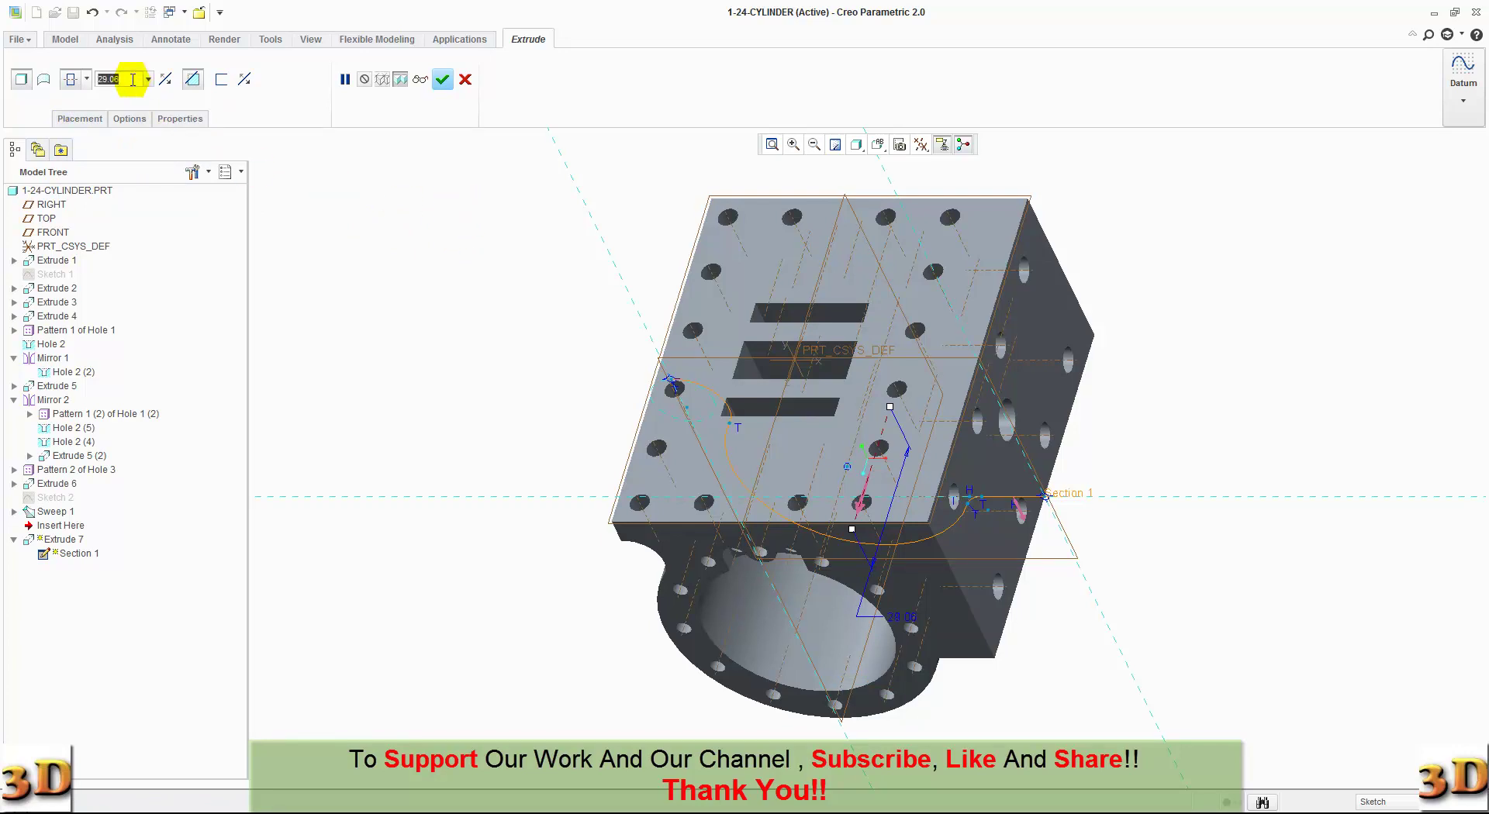
pyautogui.write('60')
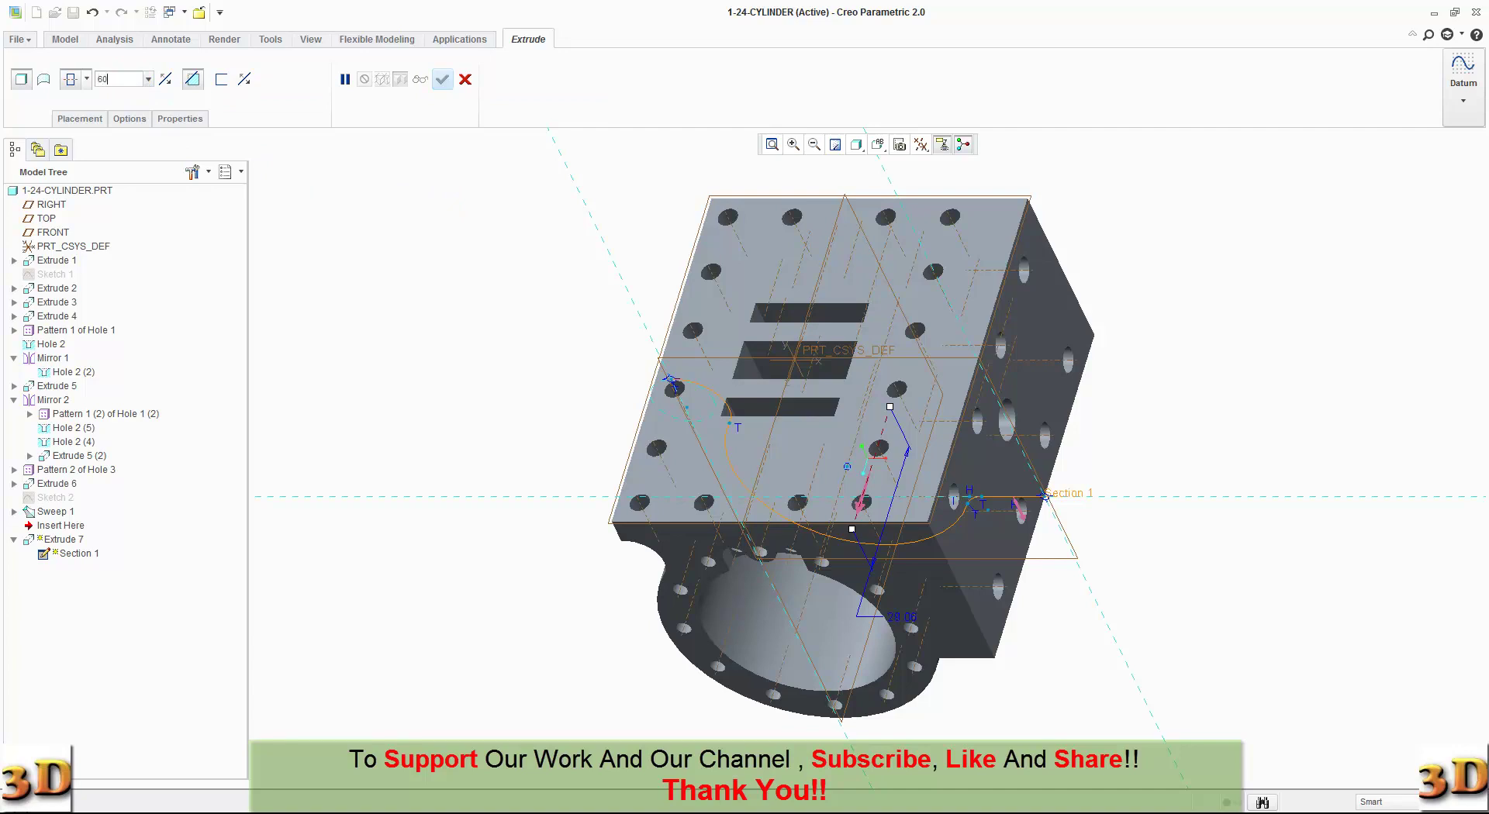
pyautogui.press('Return')
pyautogui.moveTo(407, 307)
pyautogui.mouseDown(button='middle')
pyautogui.moveTo(480, 297)
pyautogui.moveTo(522, 230)
pyautogui.moveTo(637, 226)
pyautogui.moveTo(481, 270)
pyautogui.mouseUp(button='middle')
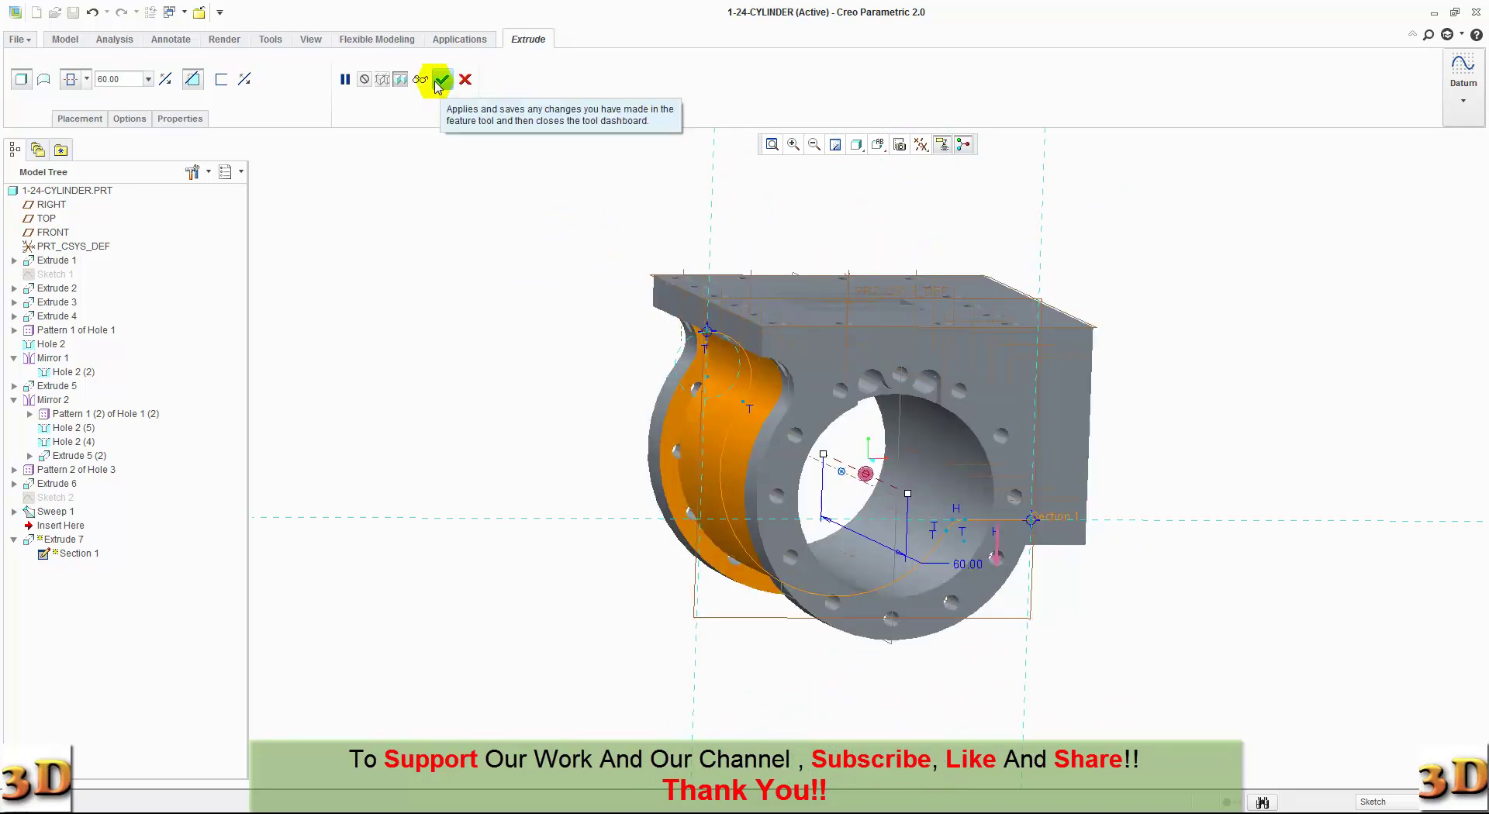
pyautogui.moveTo(492, 278)
pyautogui.mouseDown(button='middle')
pyautogui.moveTo(546, 207)
pyautogui.moveTo(489, 249)
pyautogui.mouseUp(button='middle')
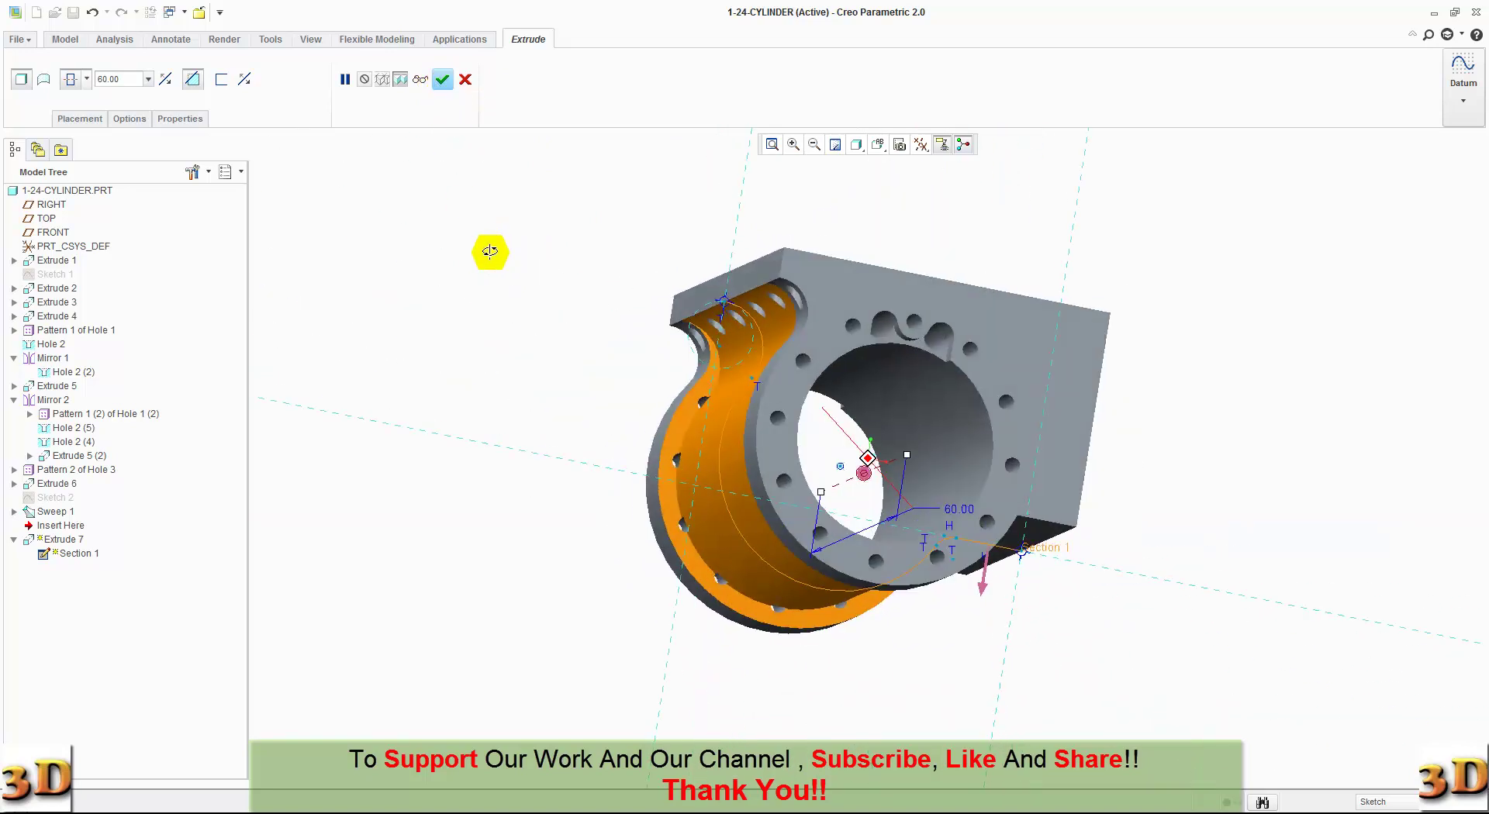
pyautogui.click(442, 80)
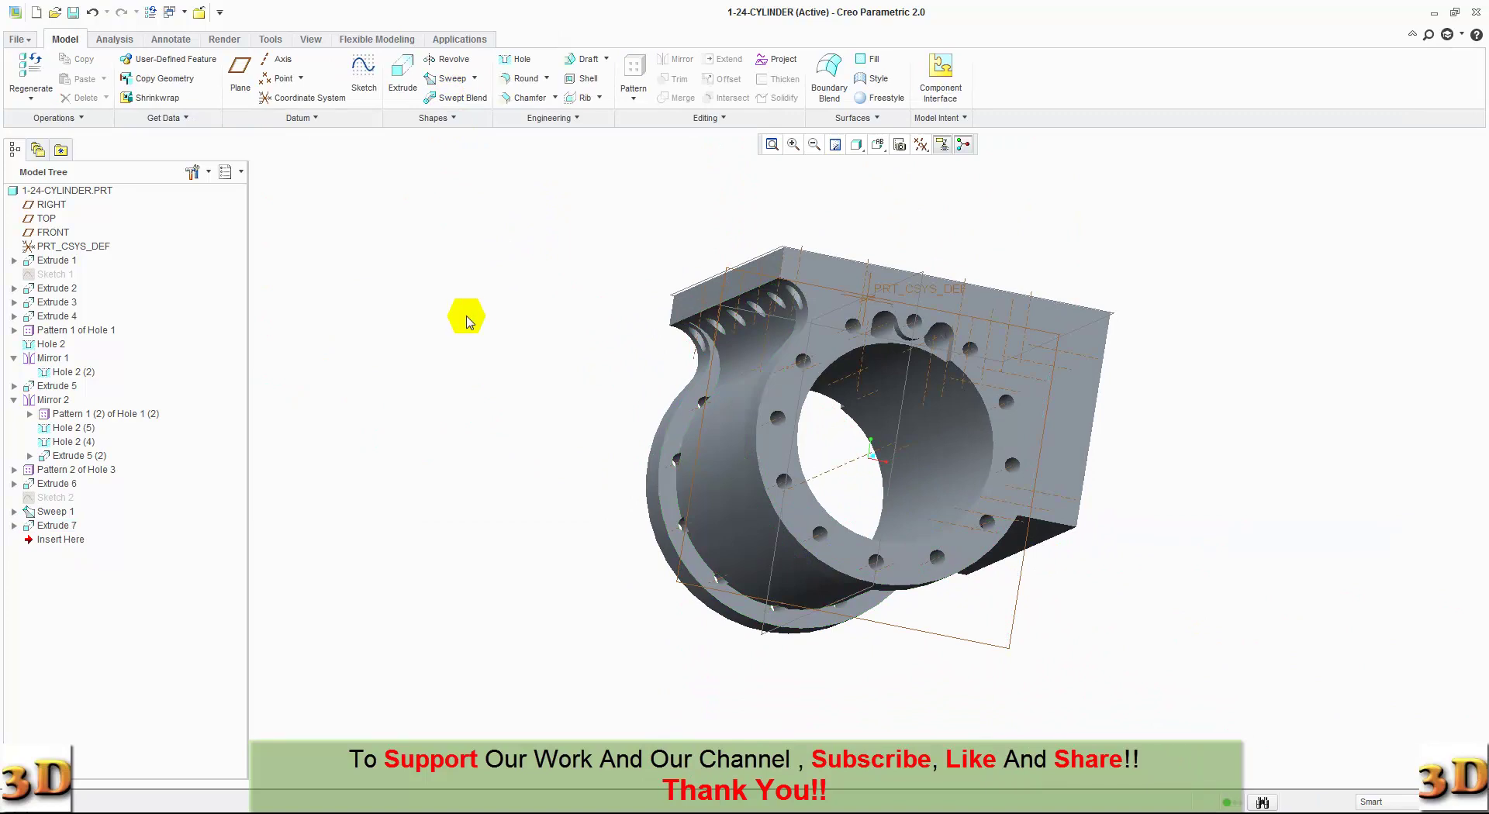
# Redefine Hole 1 [1] with a 6.00 depth instead of 10.00.
pyautogui.click(59, 345)
pyautogui.rightClick(60, 347)
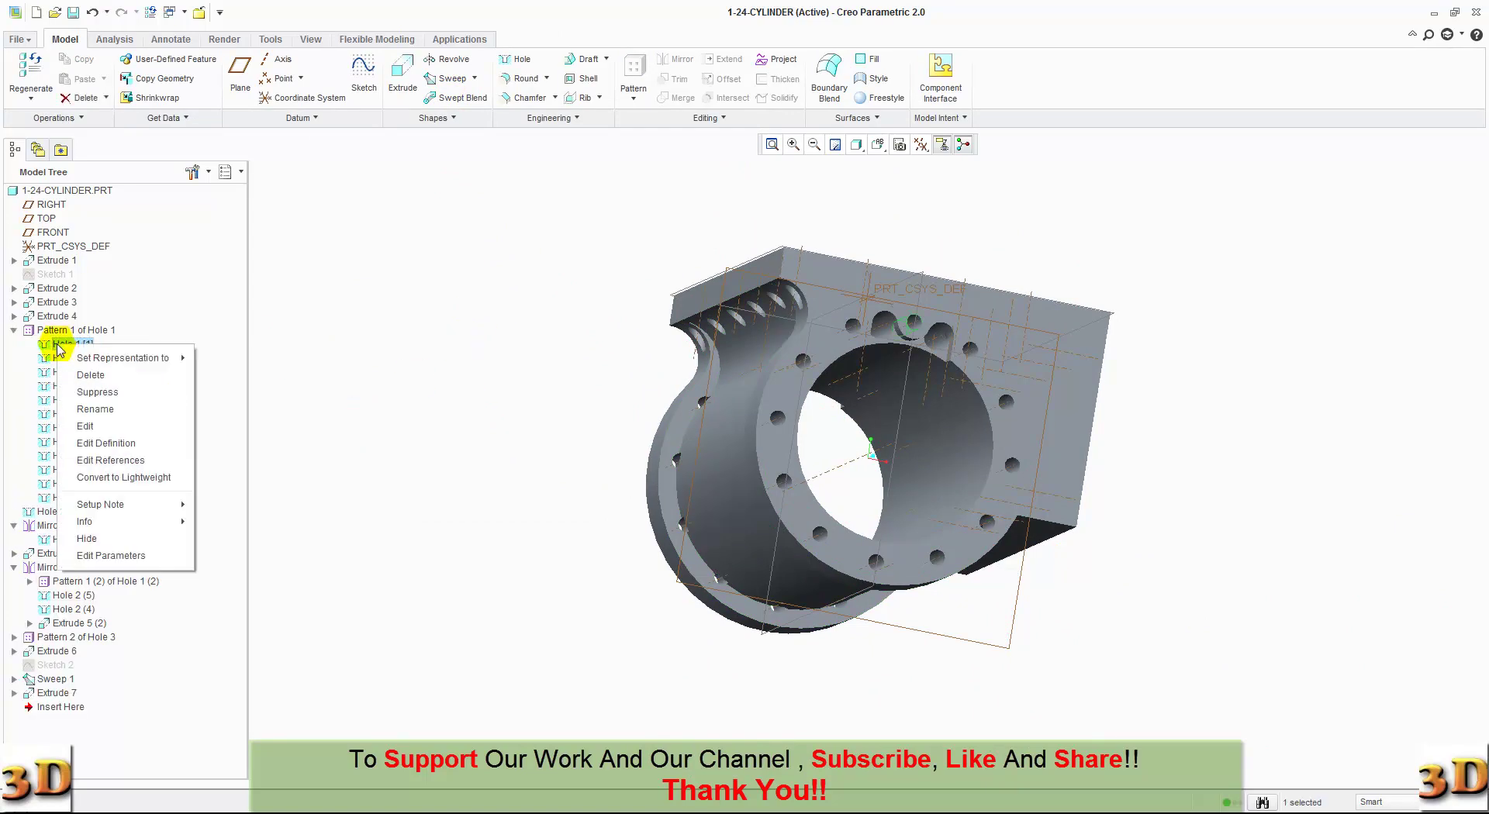
pyautogui.click(114, 445)
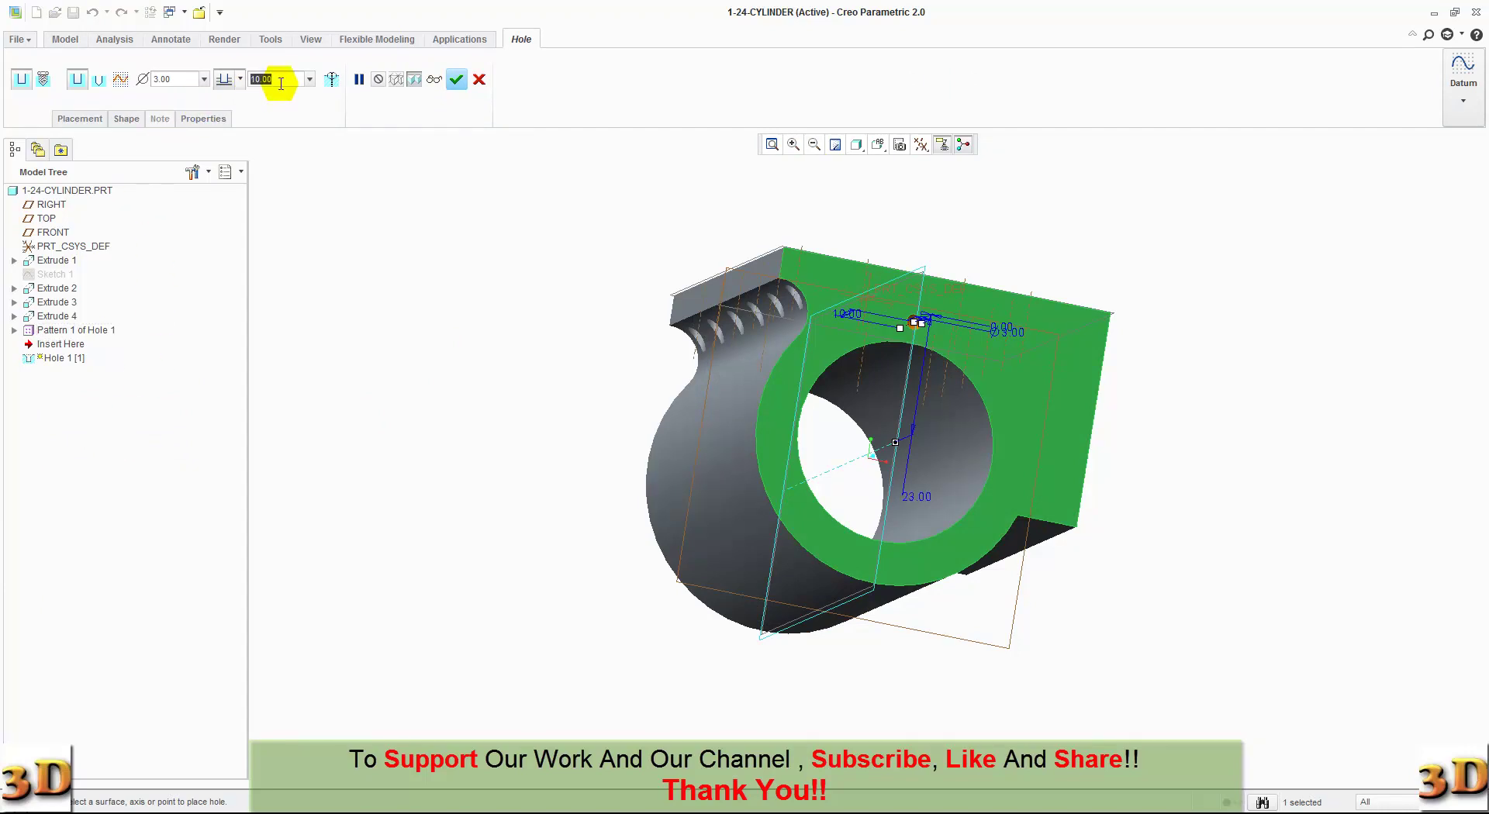
pyautogui.write('6')
pyautogui.press('Return')
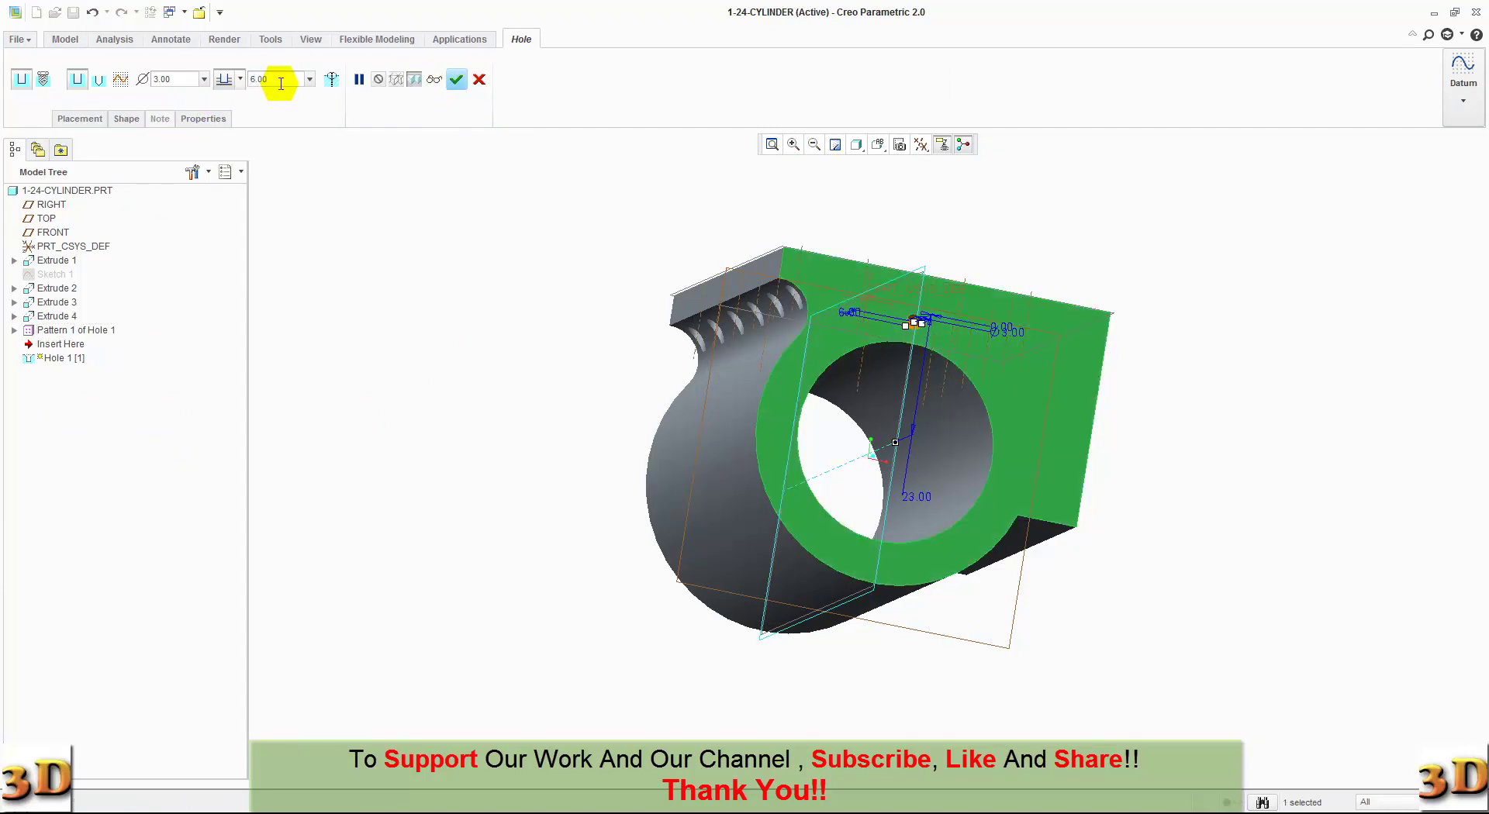
pyautogui.click(457, 79)
pyautogui.moveTo(426, 346)
pyautogui.mouseDown(button='middle')
pyautogui.moveTo(552, 309)
pyautogui.moveTo(455, 359)
pyautogui.moveTo(416, 365)
pyautogui.moveTo(392, 339)
pyautogui.moveTo(395, 360)
pyautogui.mouseUp(button='middle')
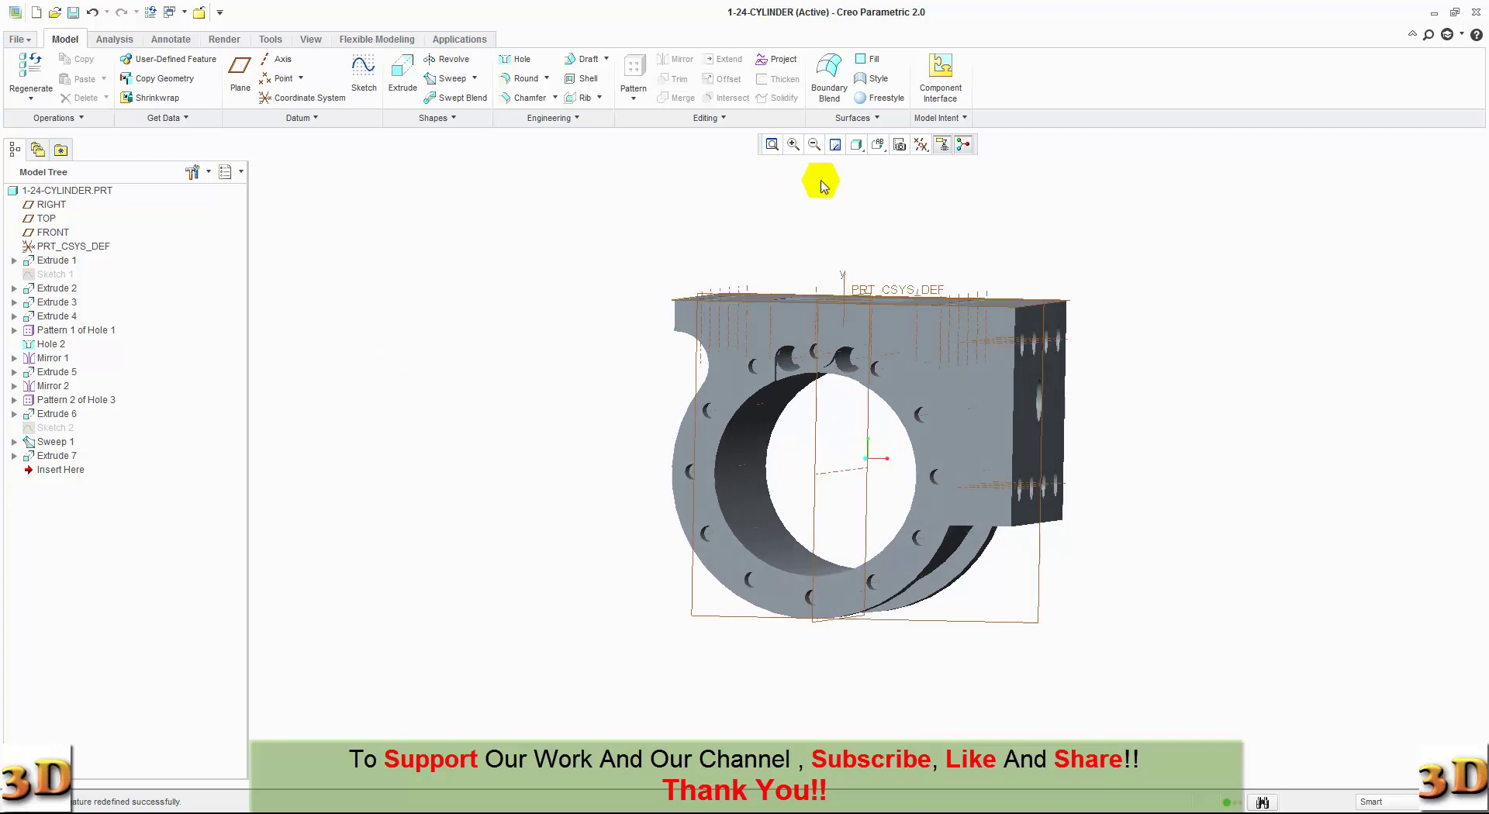
# Apply a std-metals library appearance to the whole part and save 1-24-CYLINDER.
pyautogui.click(878, 145)
pyautogui.click(889, 169)
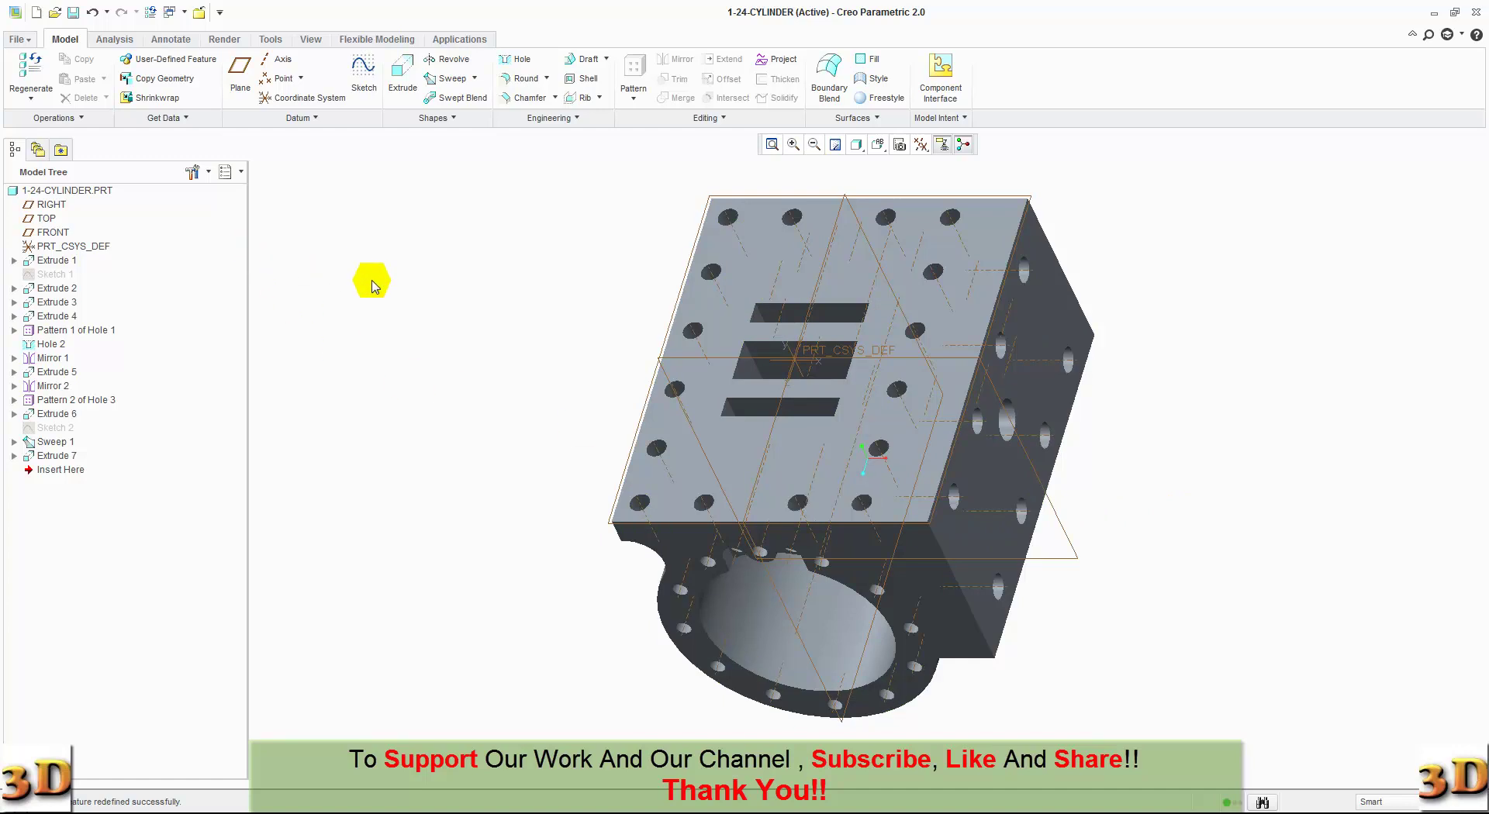
pyautogui.click(223, 43)
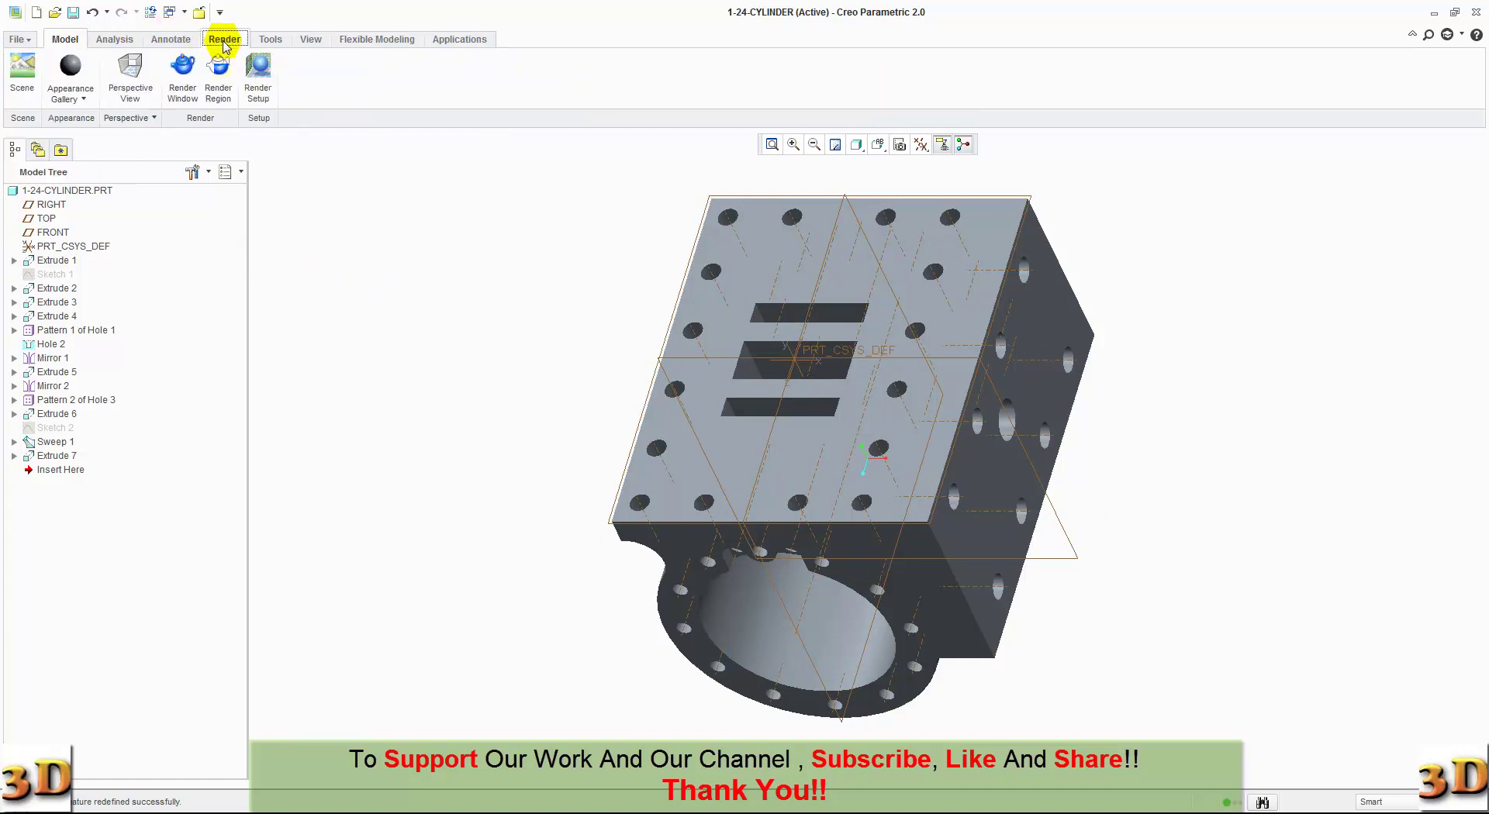
pyautogui.click(83, 100)
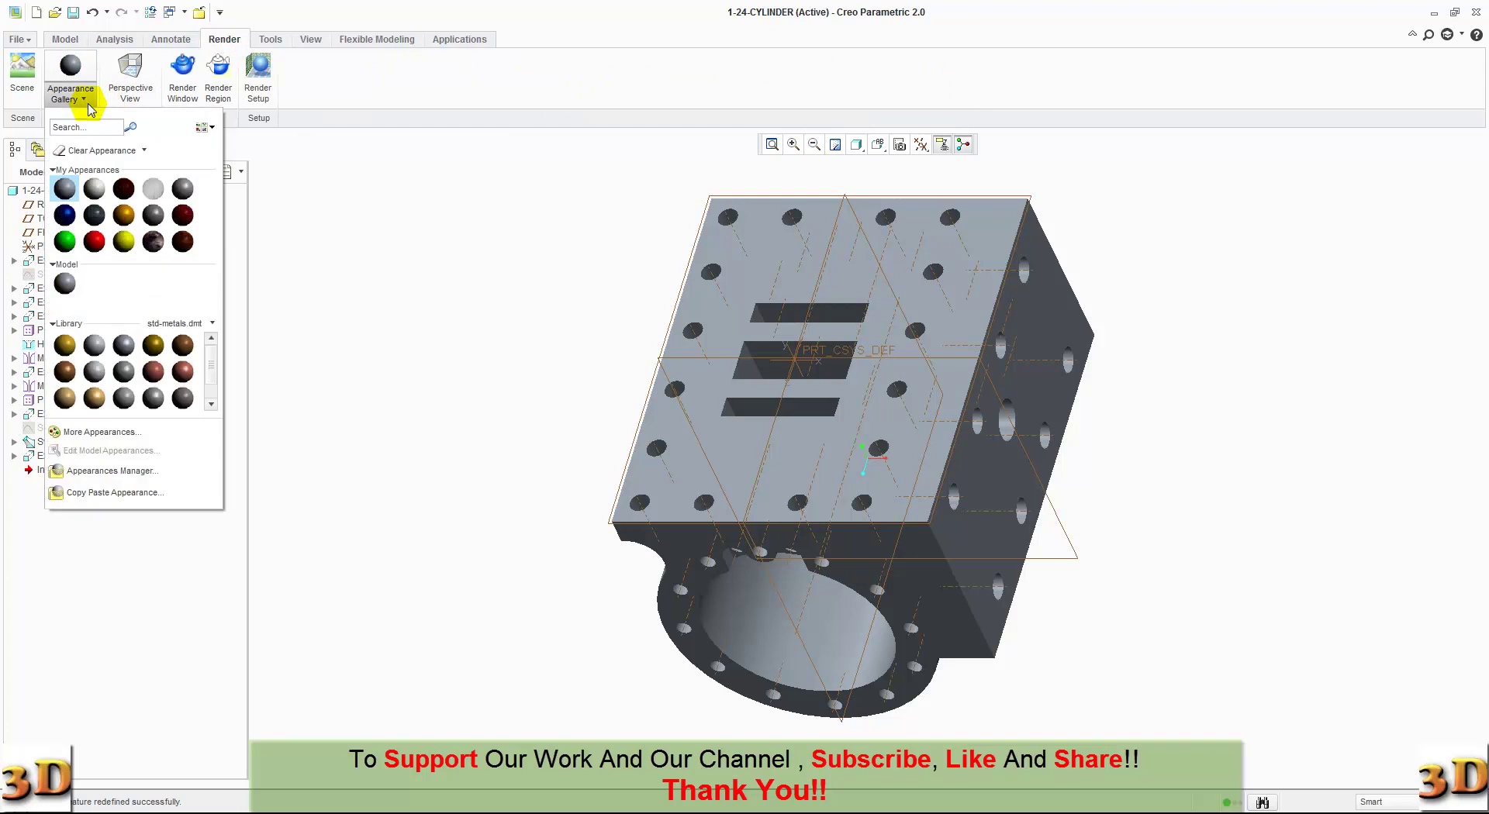
pyautogui.click(104, 351)
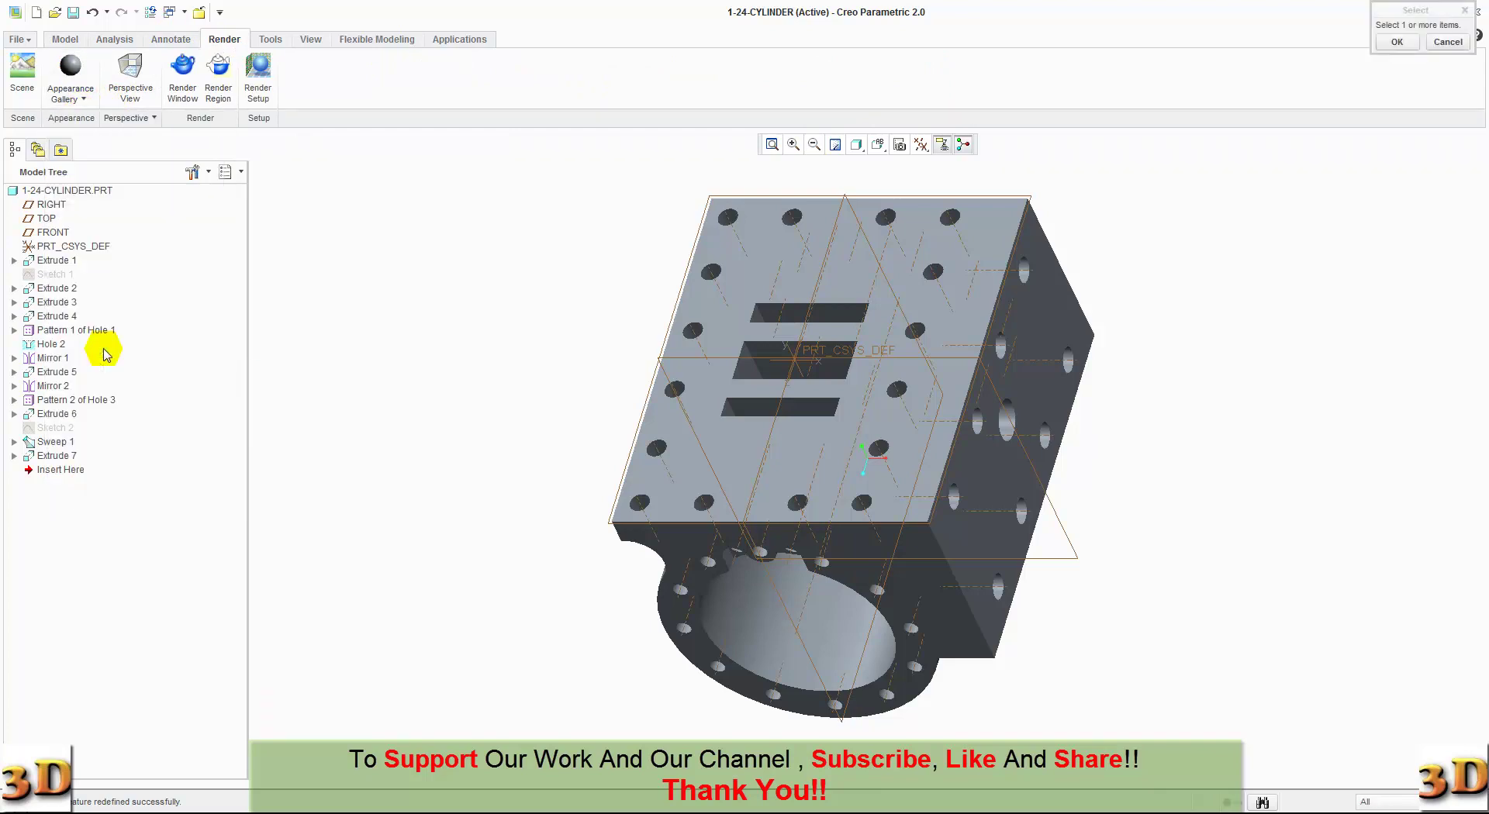
pyautogui.click(92, 191)
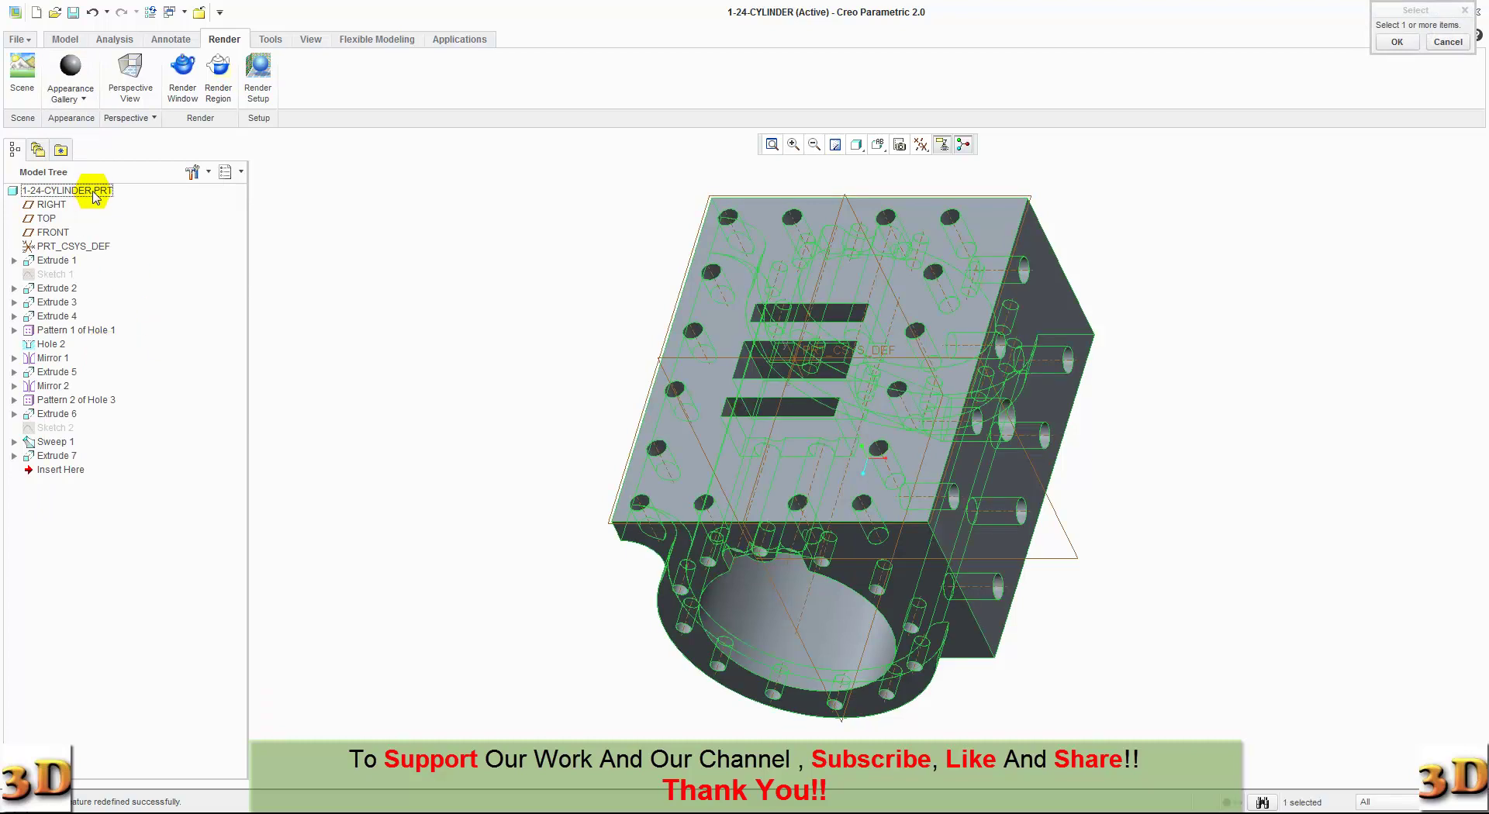
pyautogui.click(1395, 42)
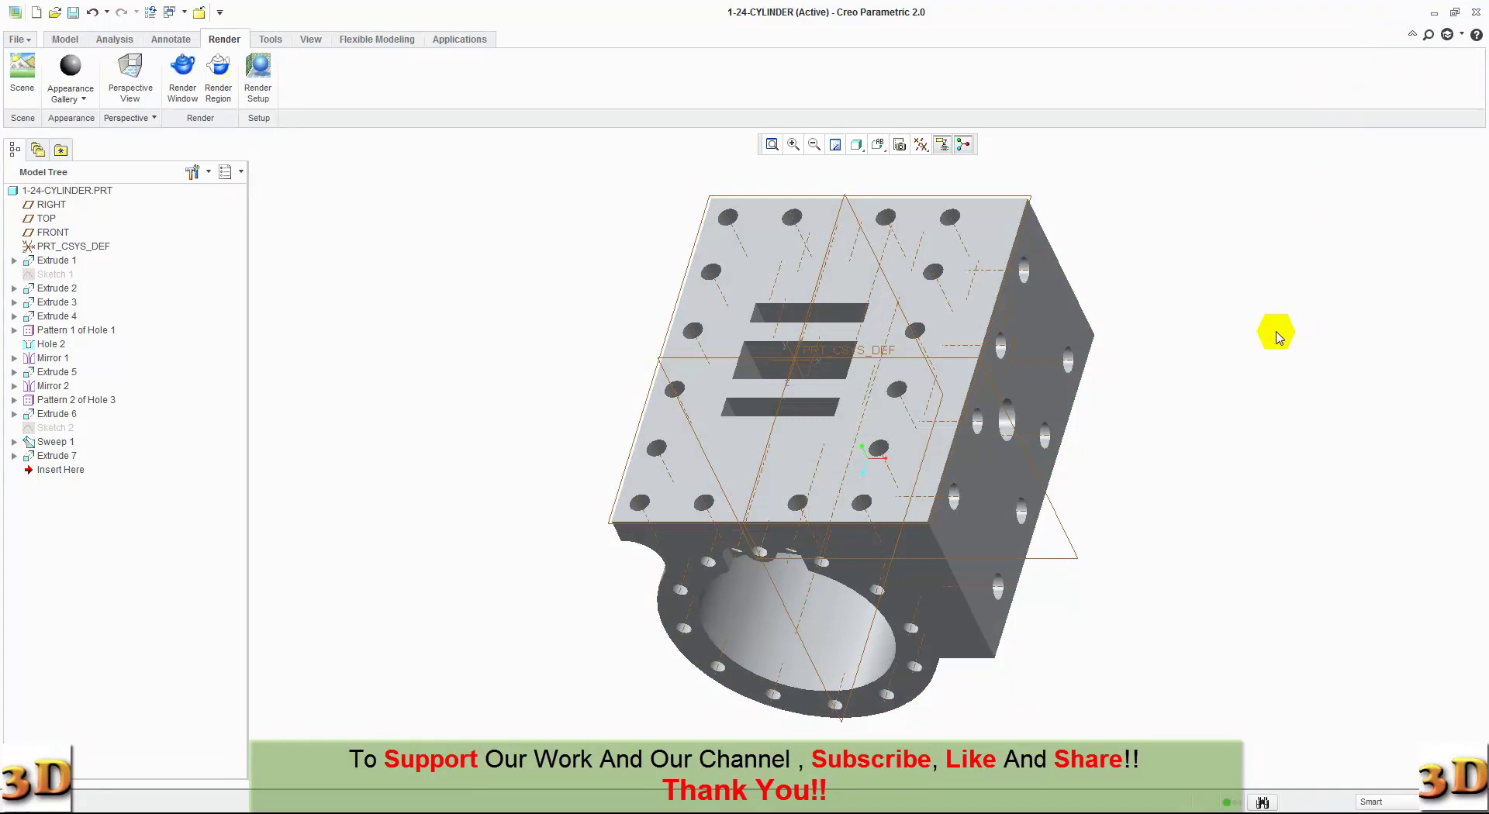
pyautogui.click(73, 13)
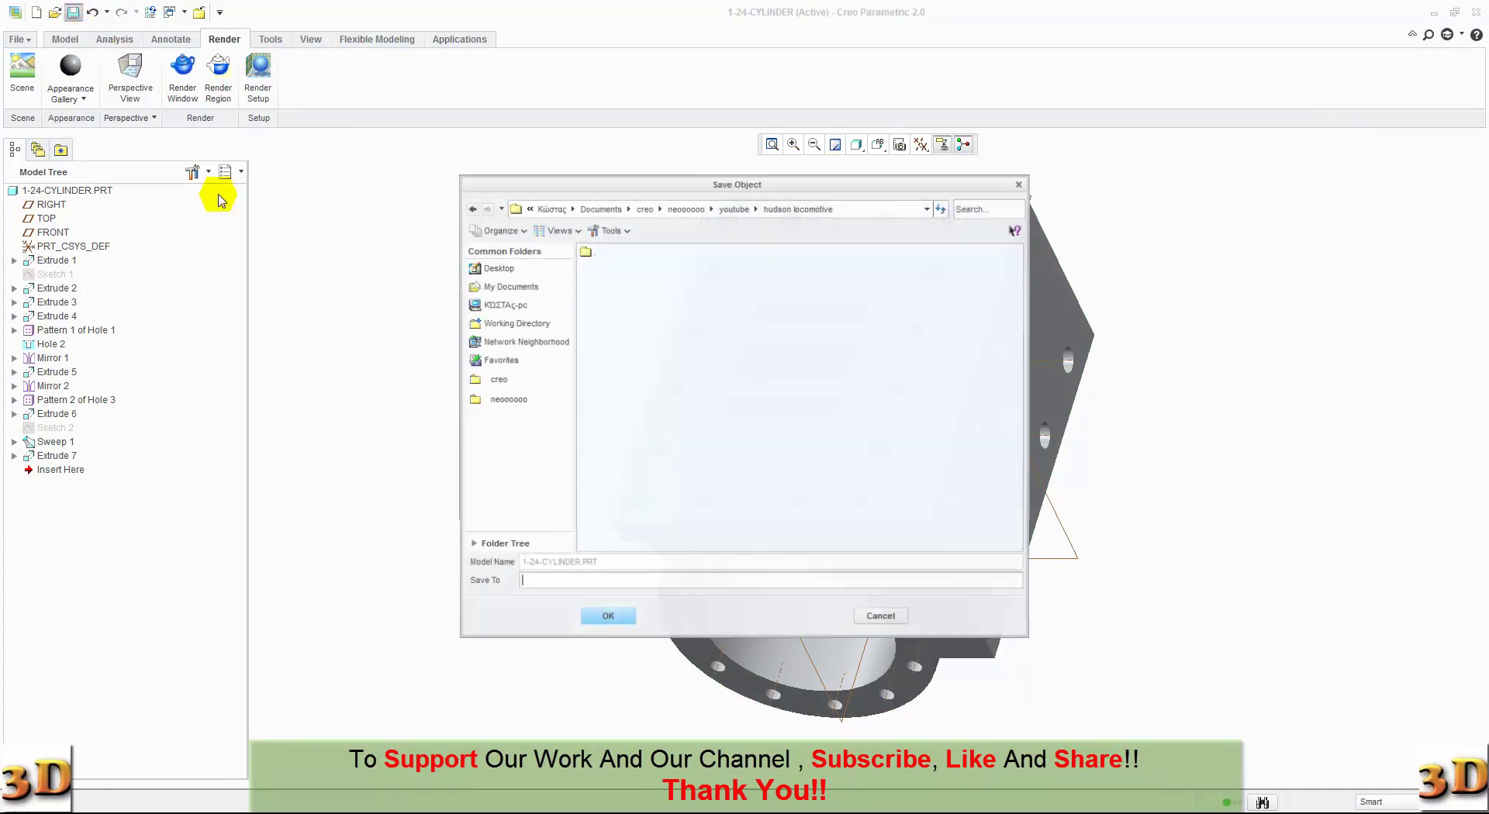
pyautogui.click(602, 618)
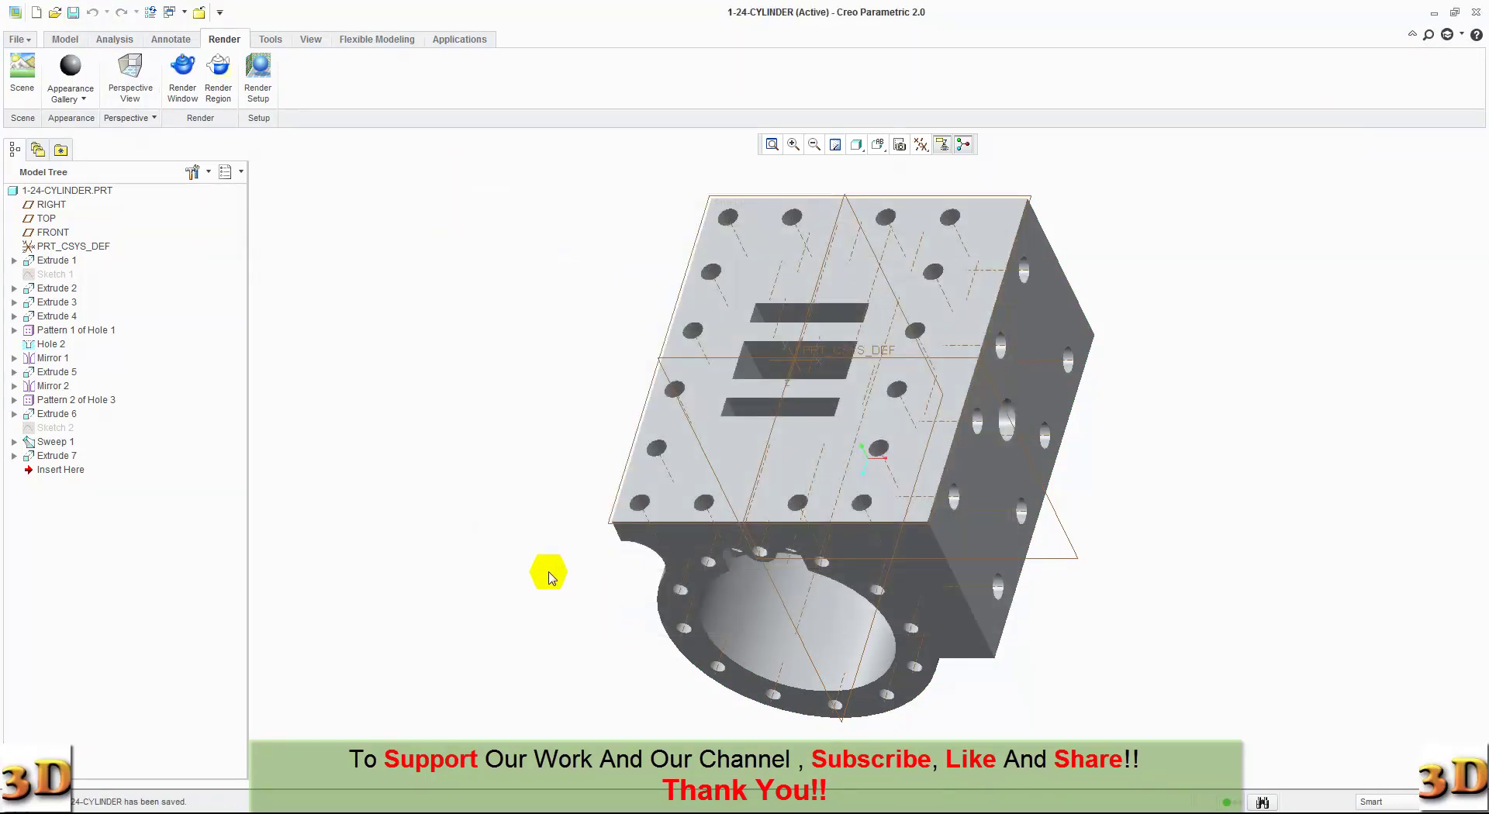